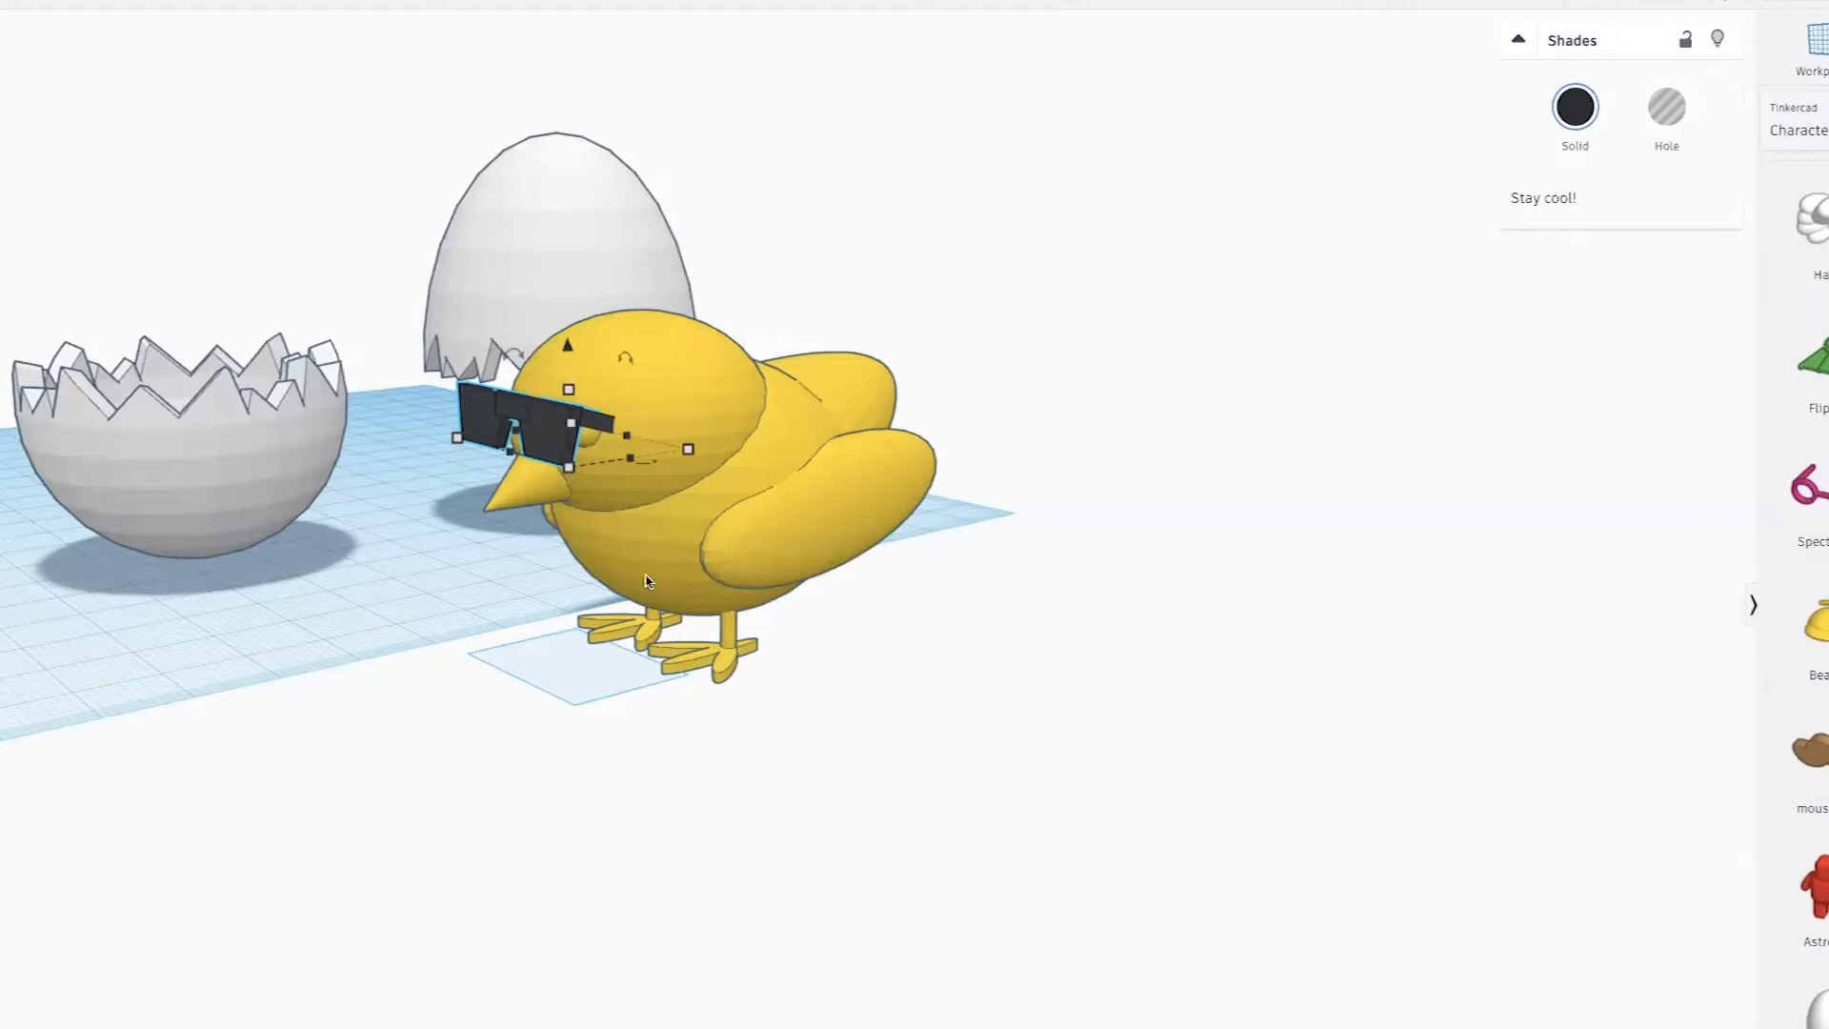
Move the black sunglasses about 30 mm forward, off the yellow chick's face
right_drag(672, 505, 733, 551)
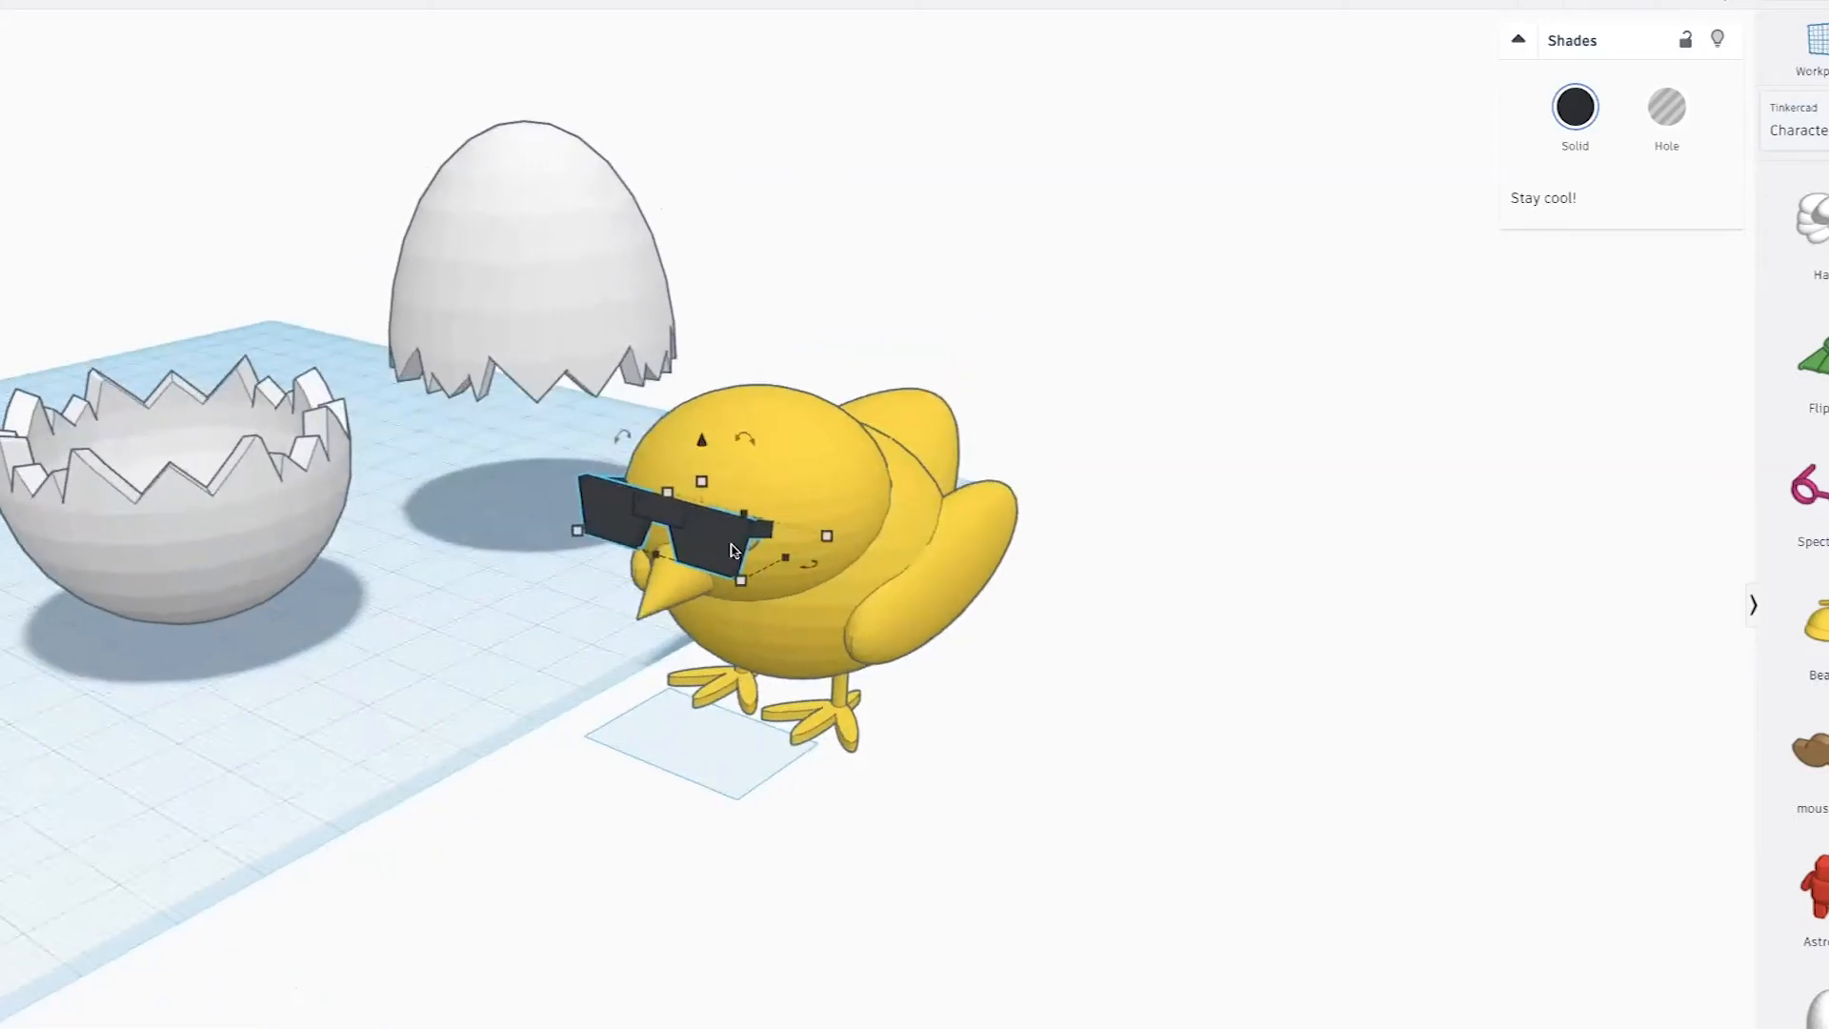
drag(734, 549, 896, 628)
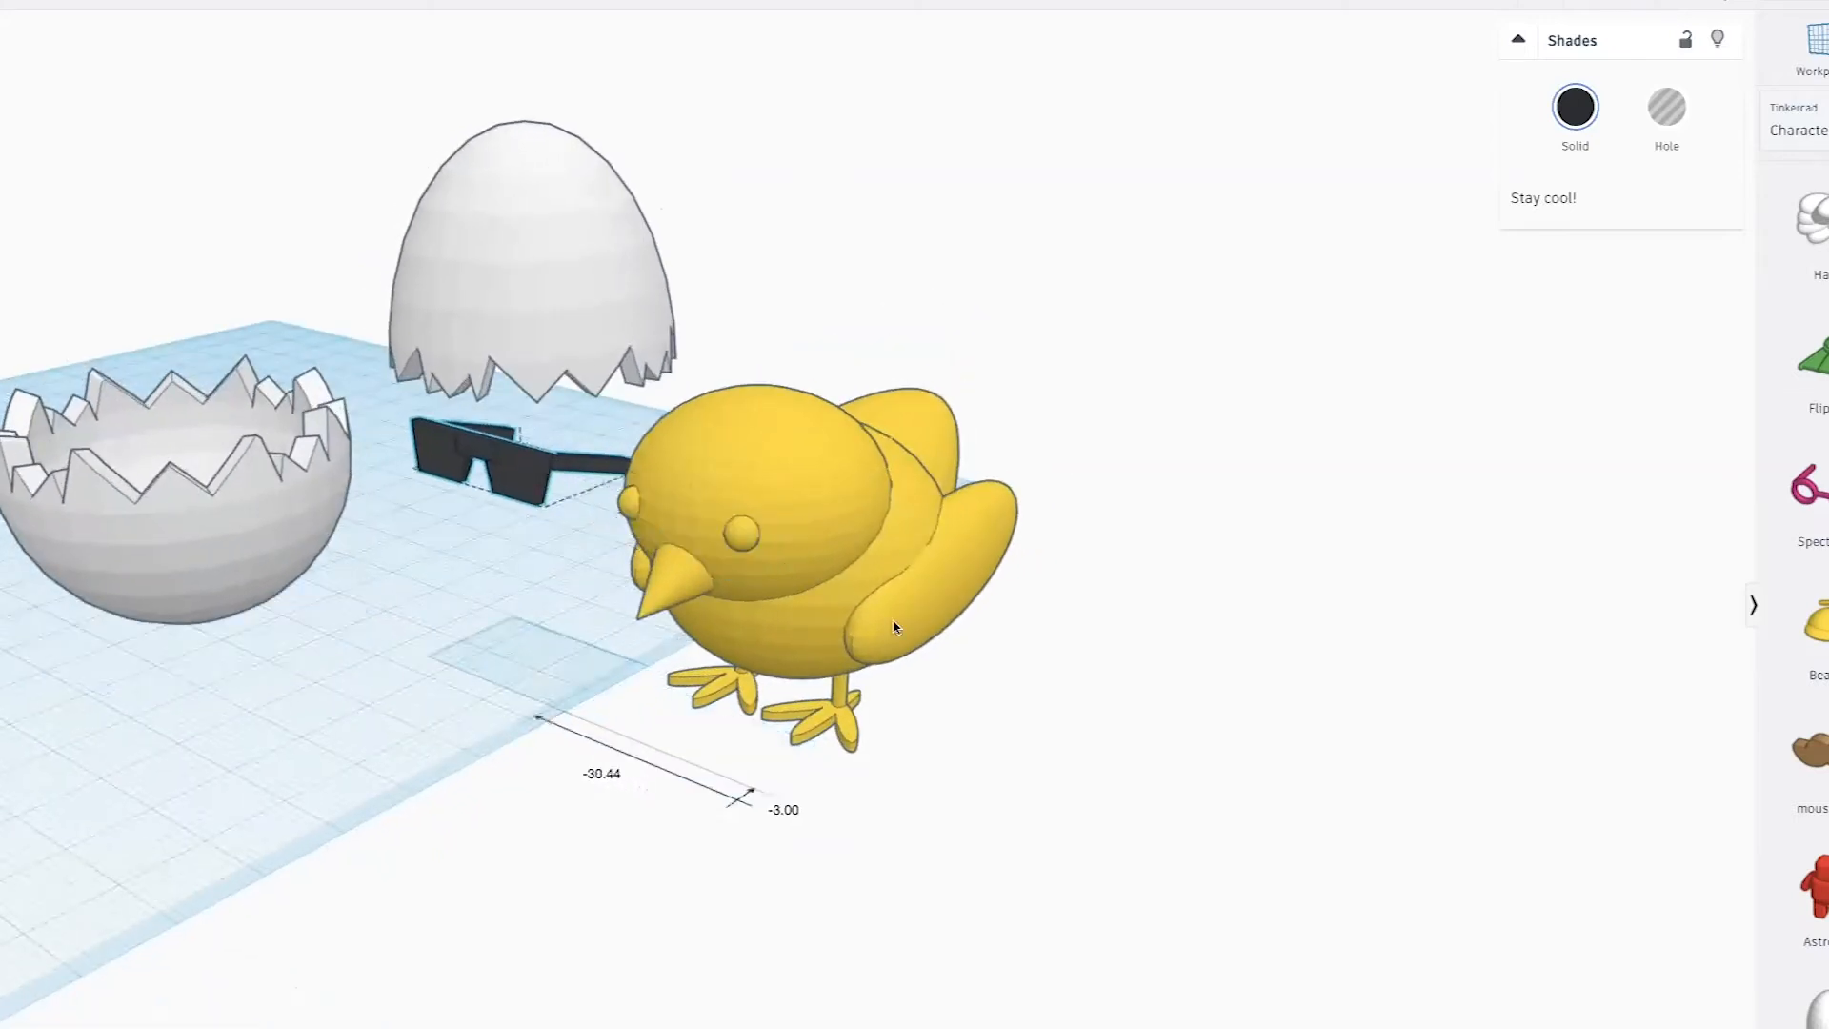
right_drag(1036, 613, 788, 584)
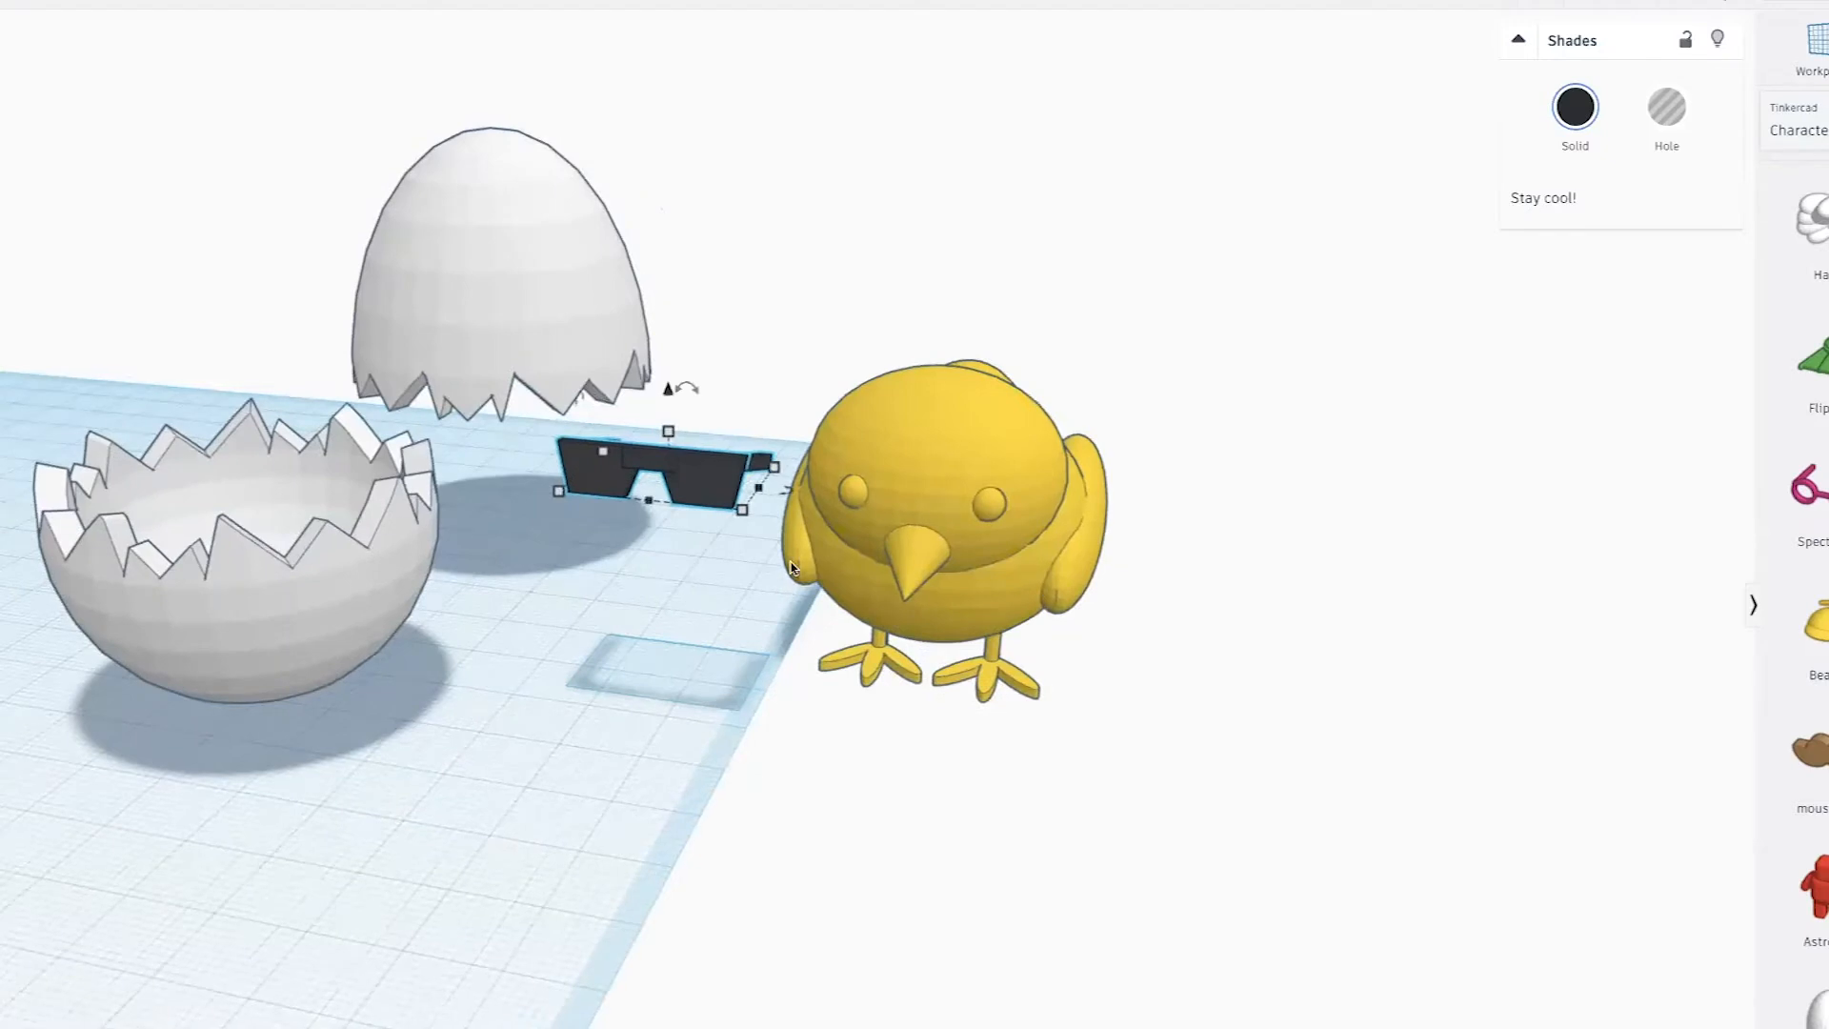
right_drag(1111, 429, 766, 469)
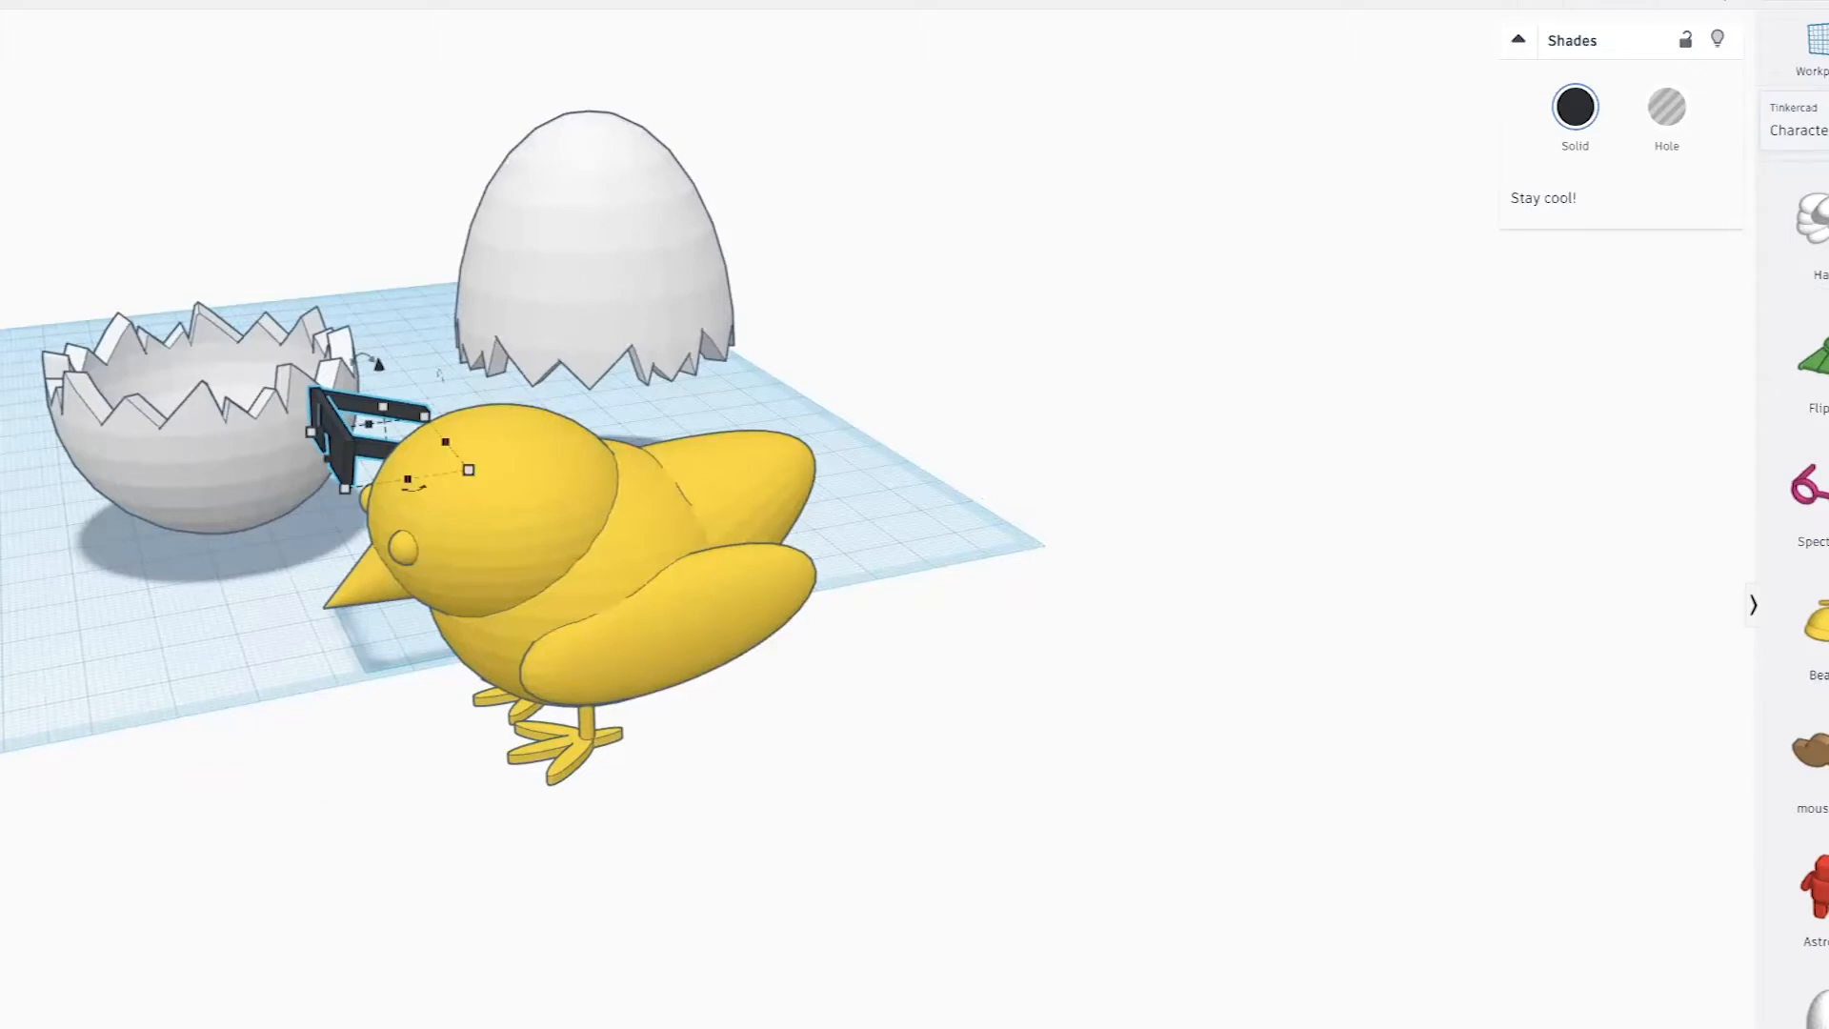
Browse the shape library's Basic Shapes and Characters categories
click(1810, 121)
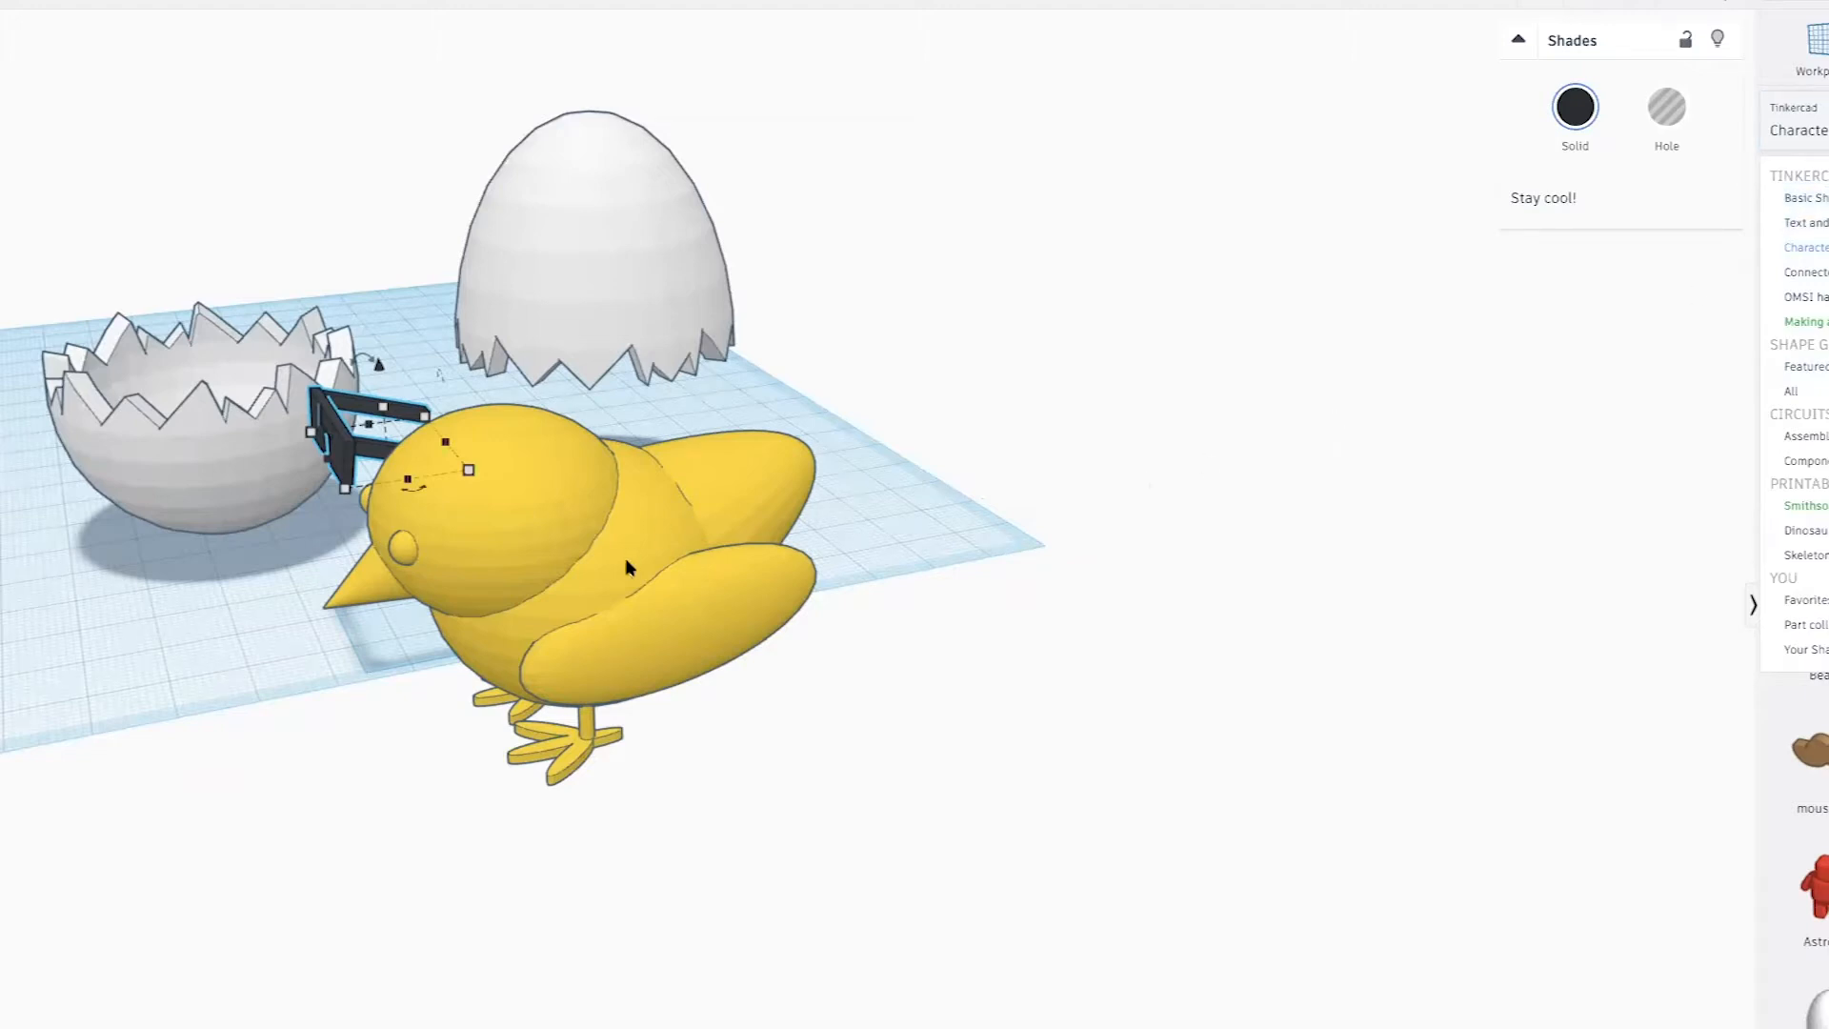
right_drag(679, 561, 950, 587)
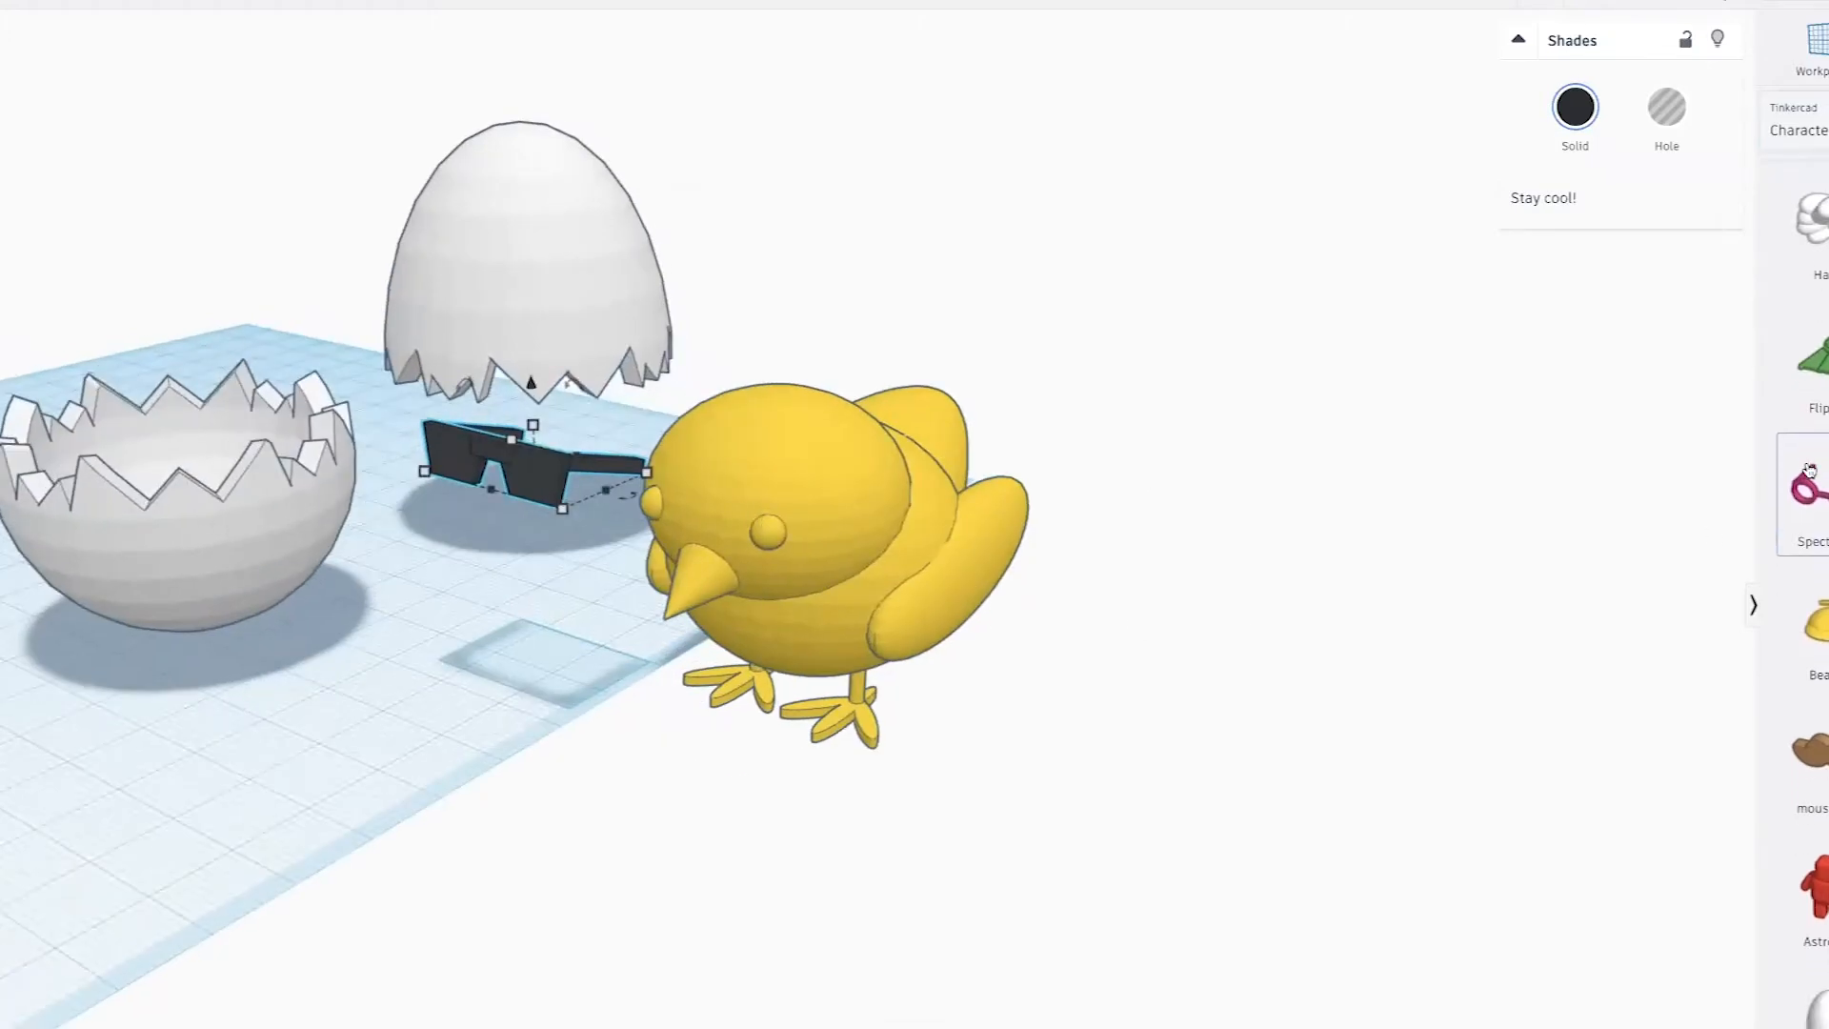
click(1809, 121)
click(1806, 197)
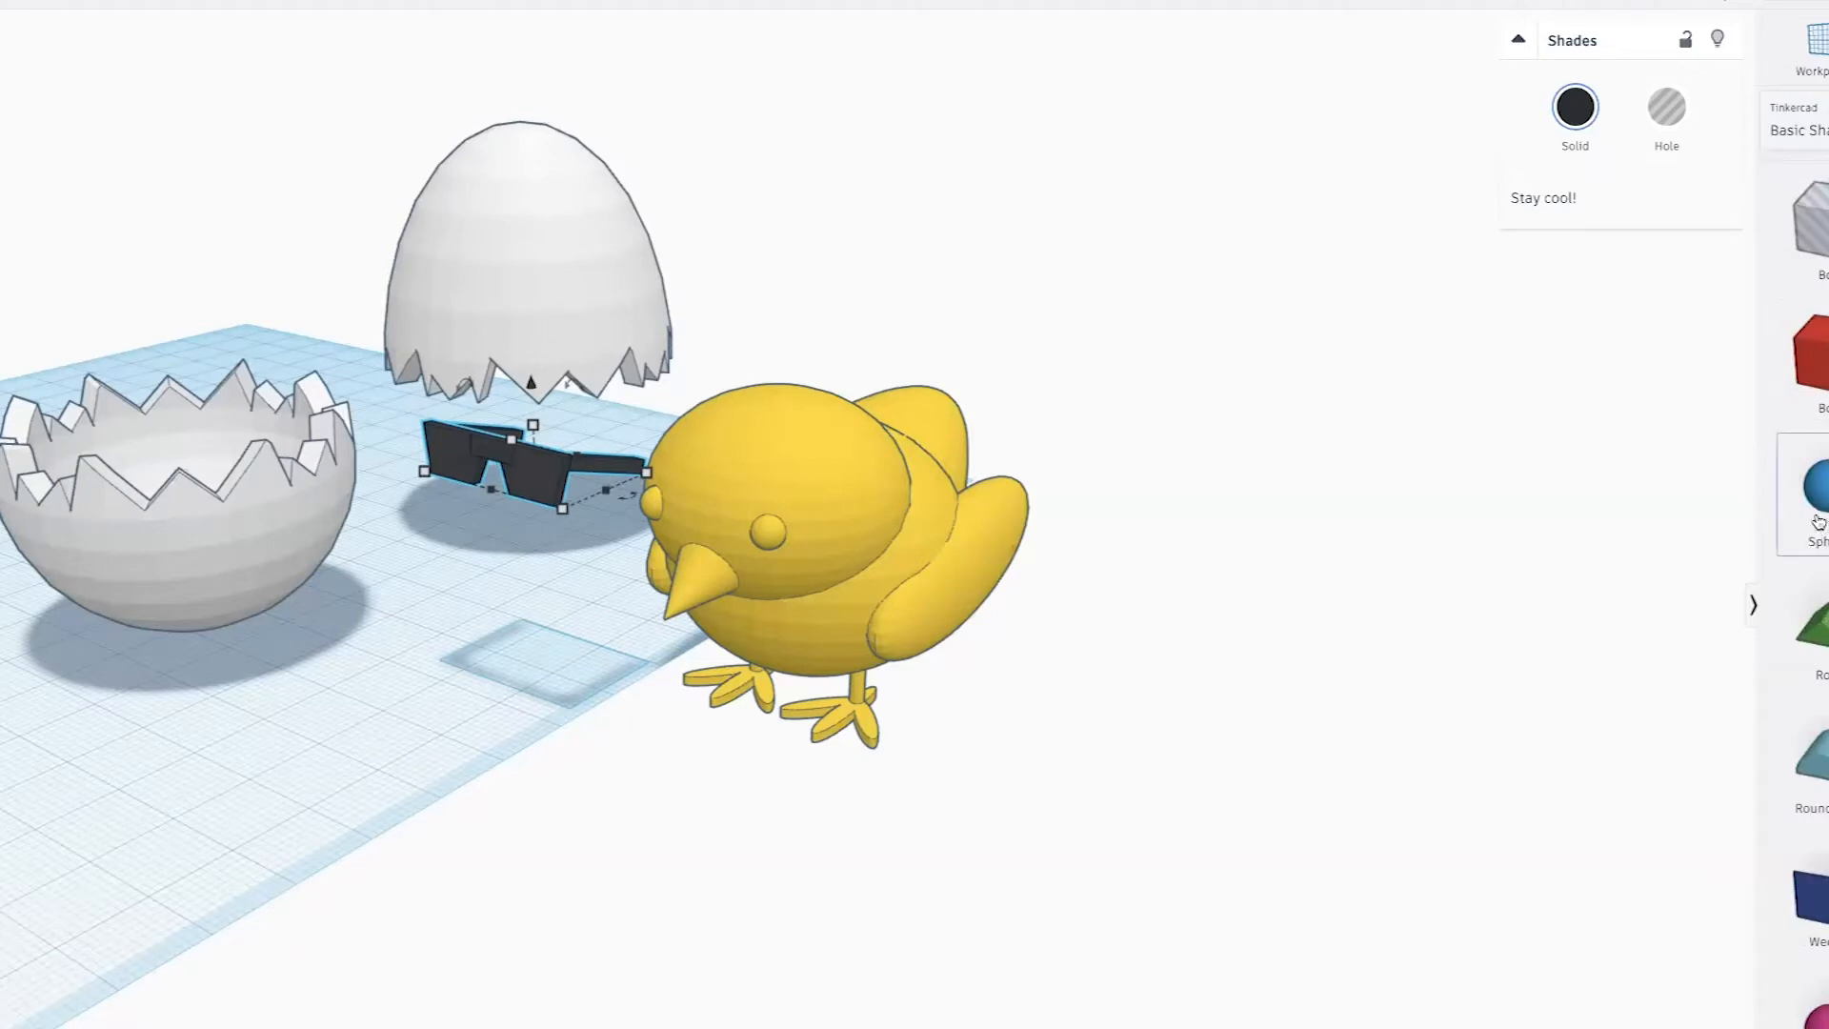
scroll(1819, 505, down, 2)
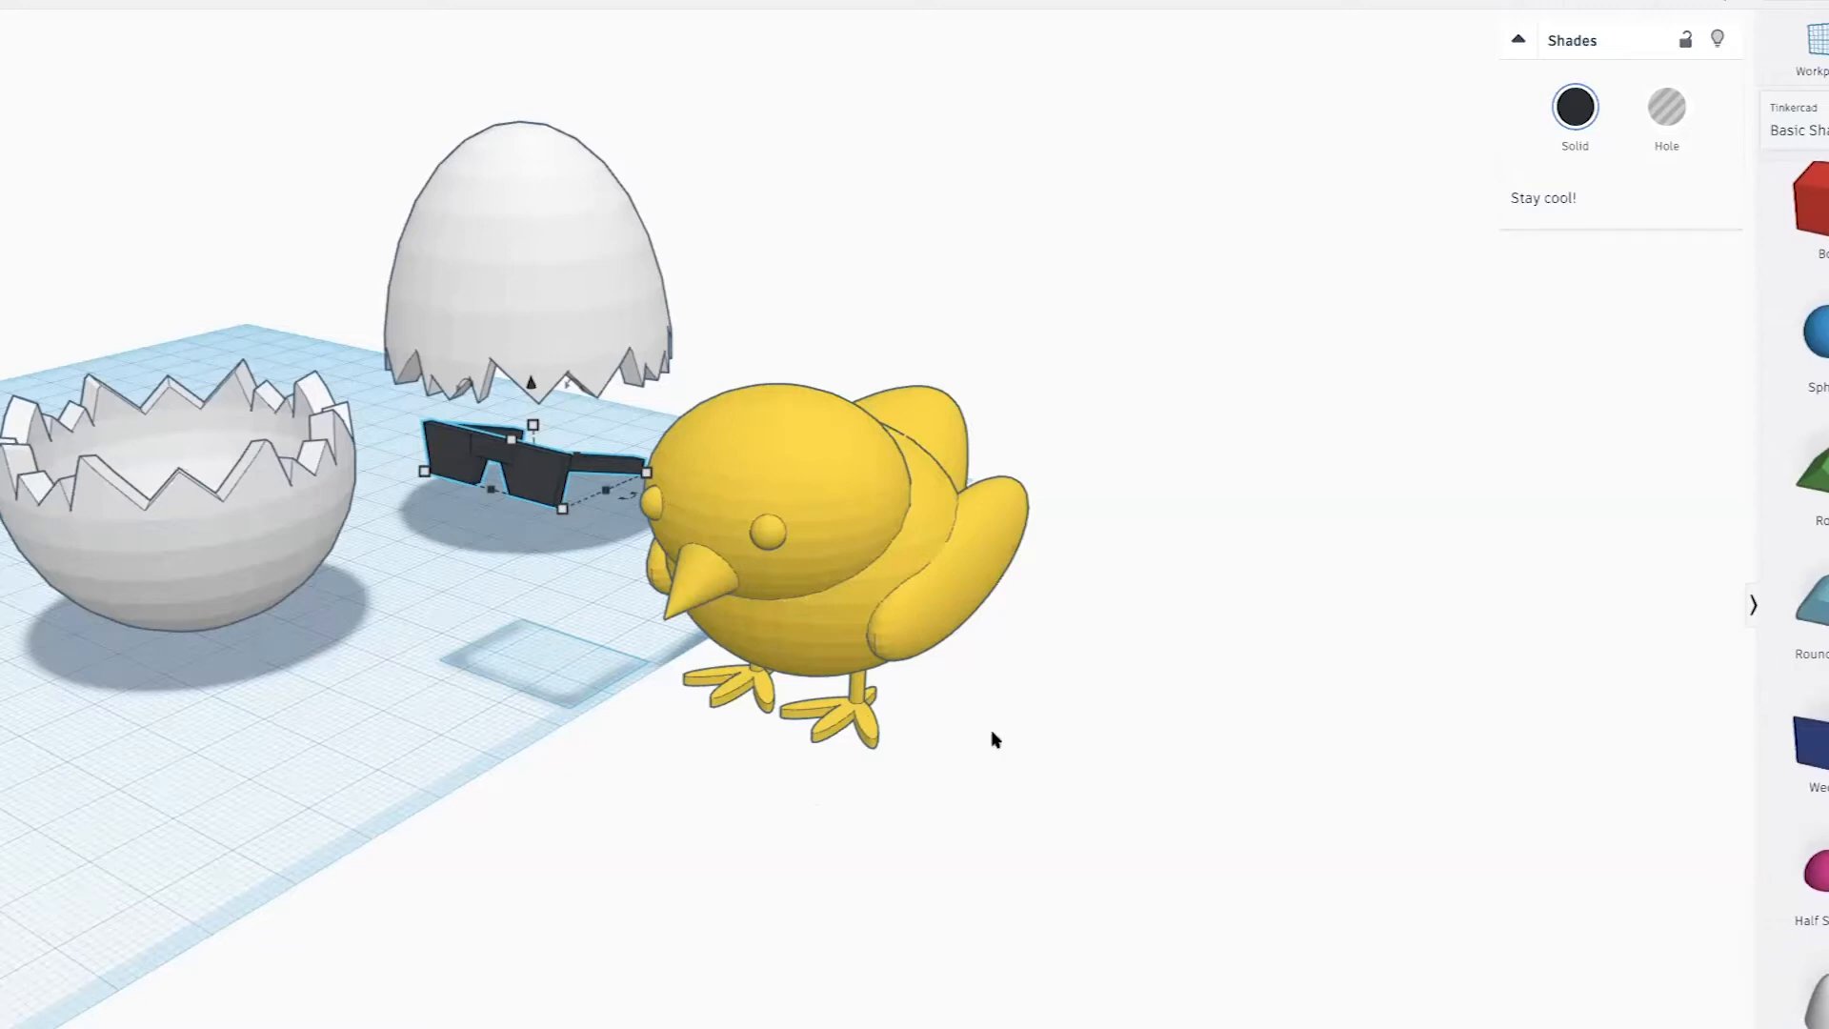
click(1799, 124)
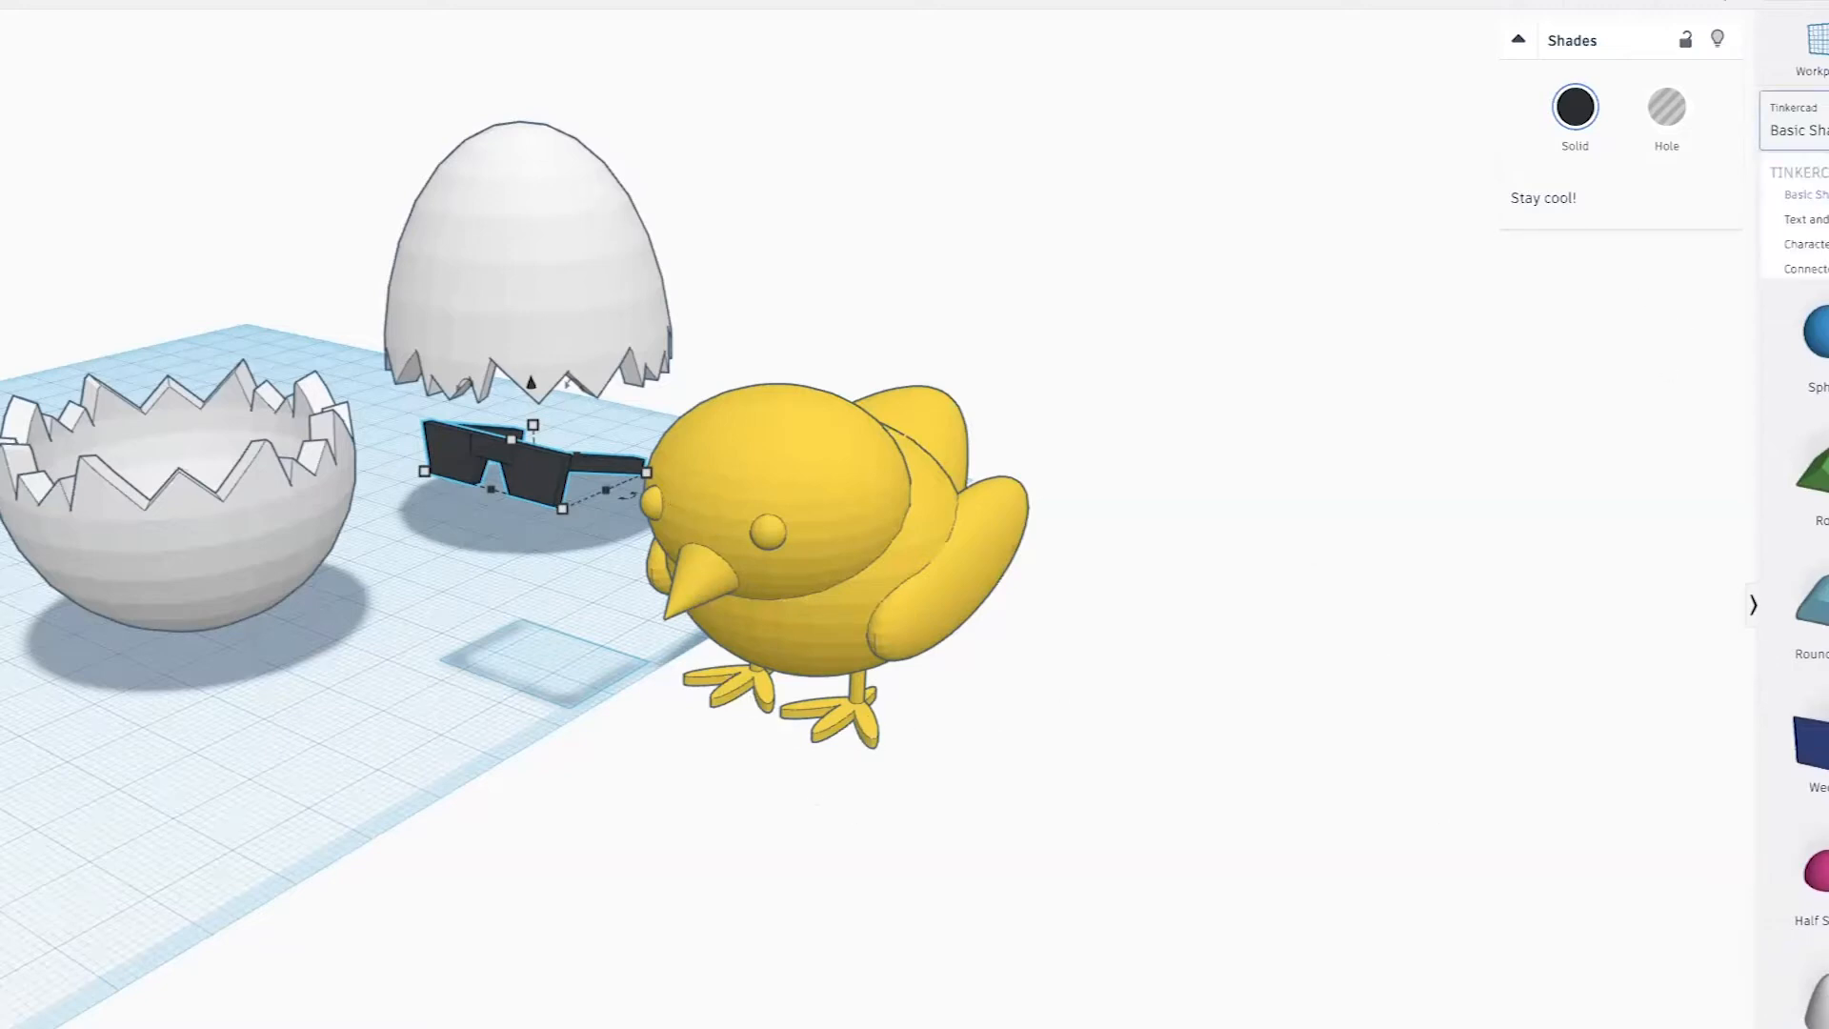
click(1819, 248)
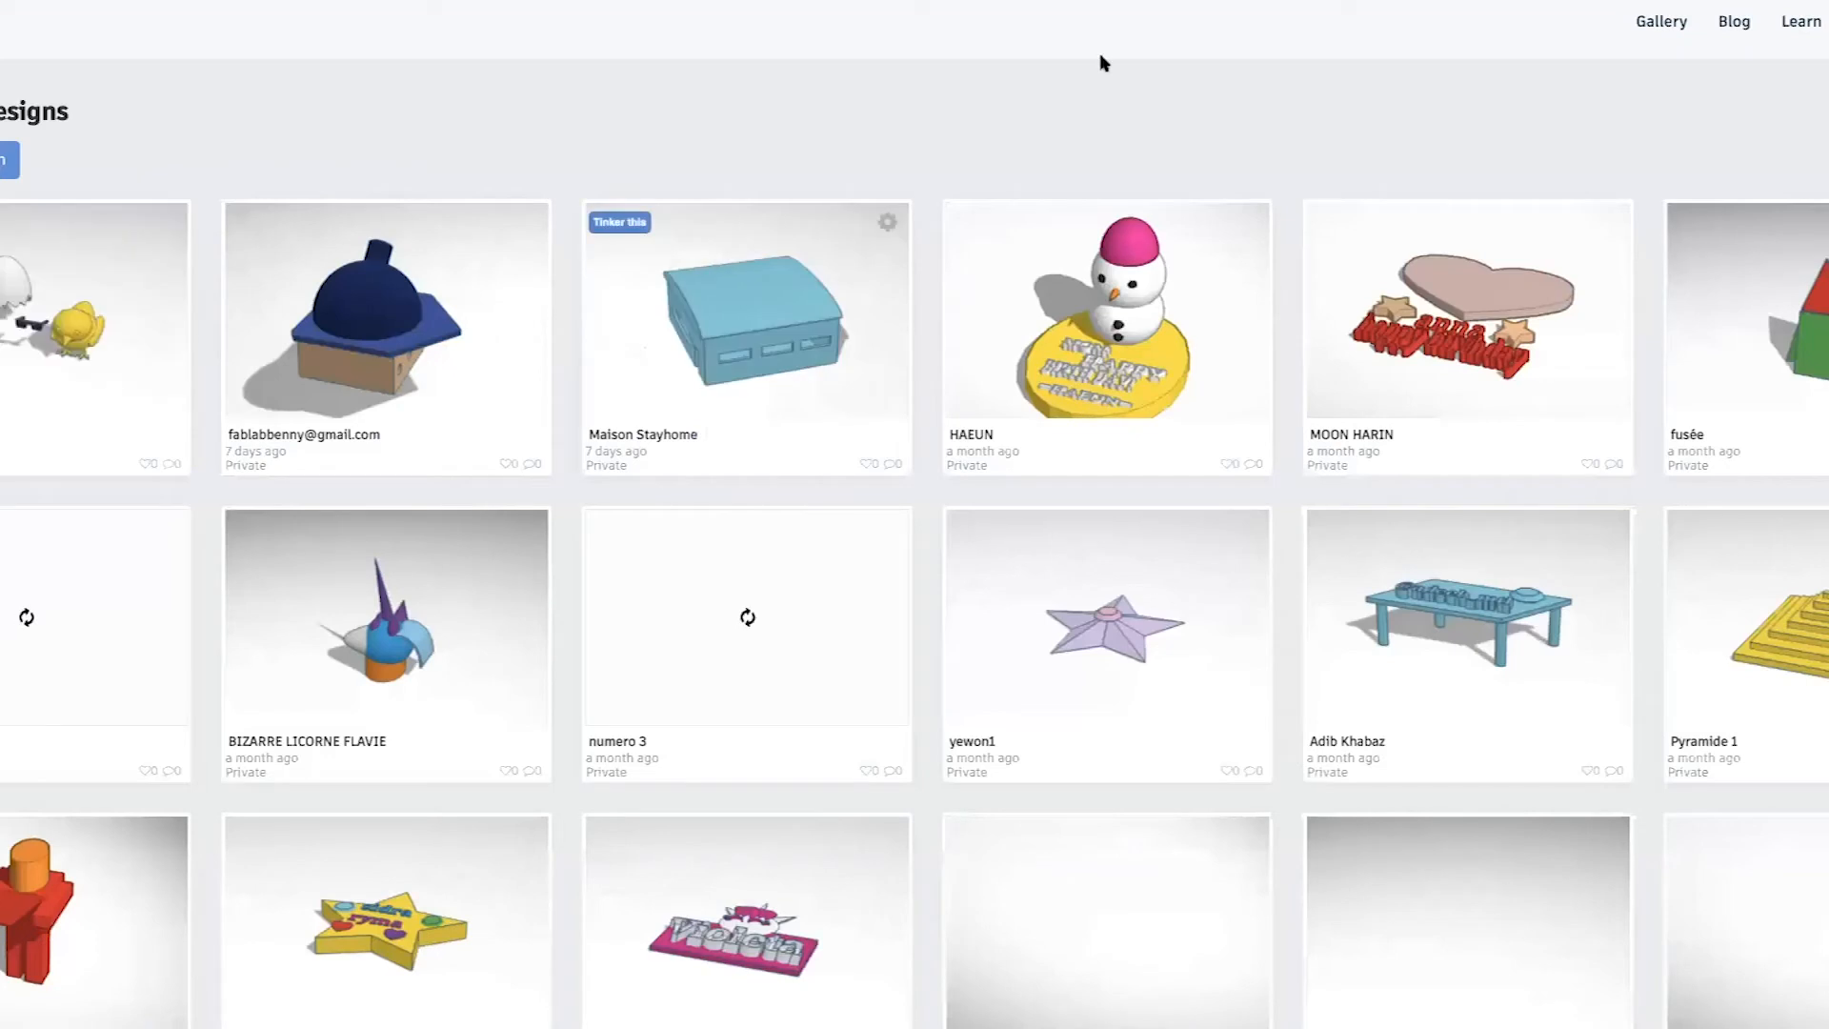
click(1095, 2)
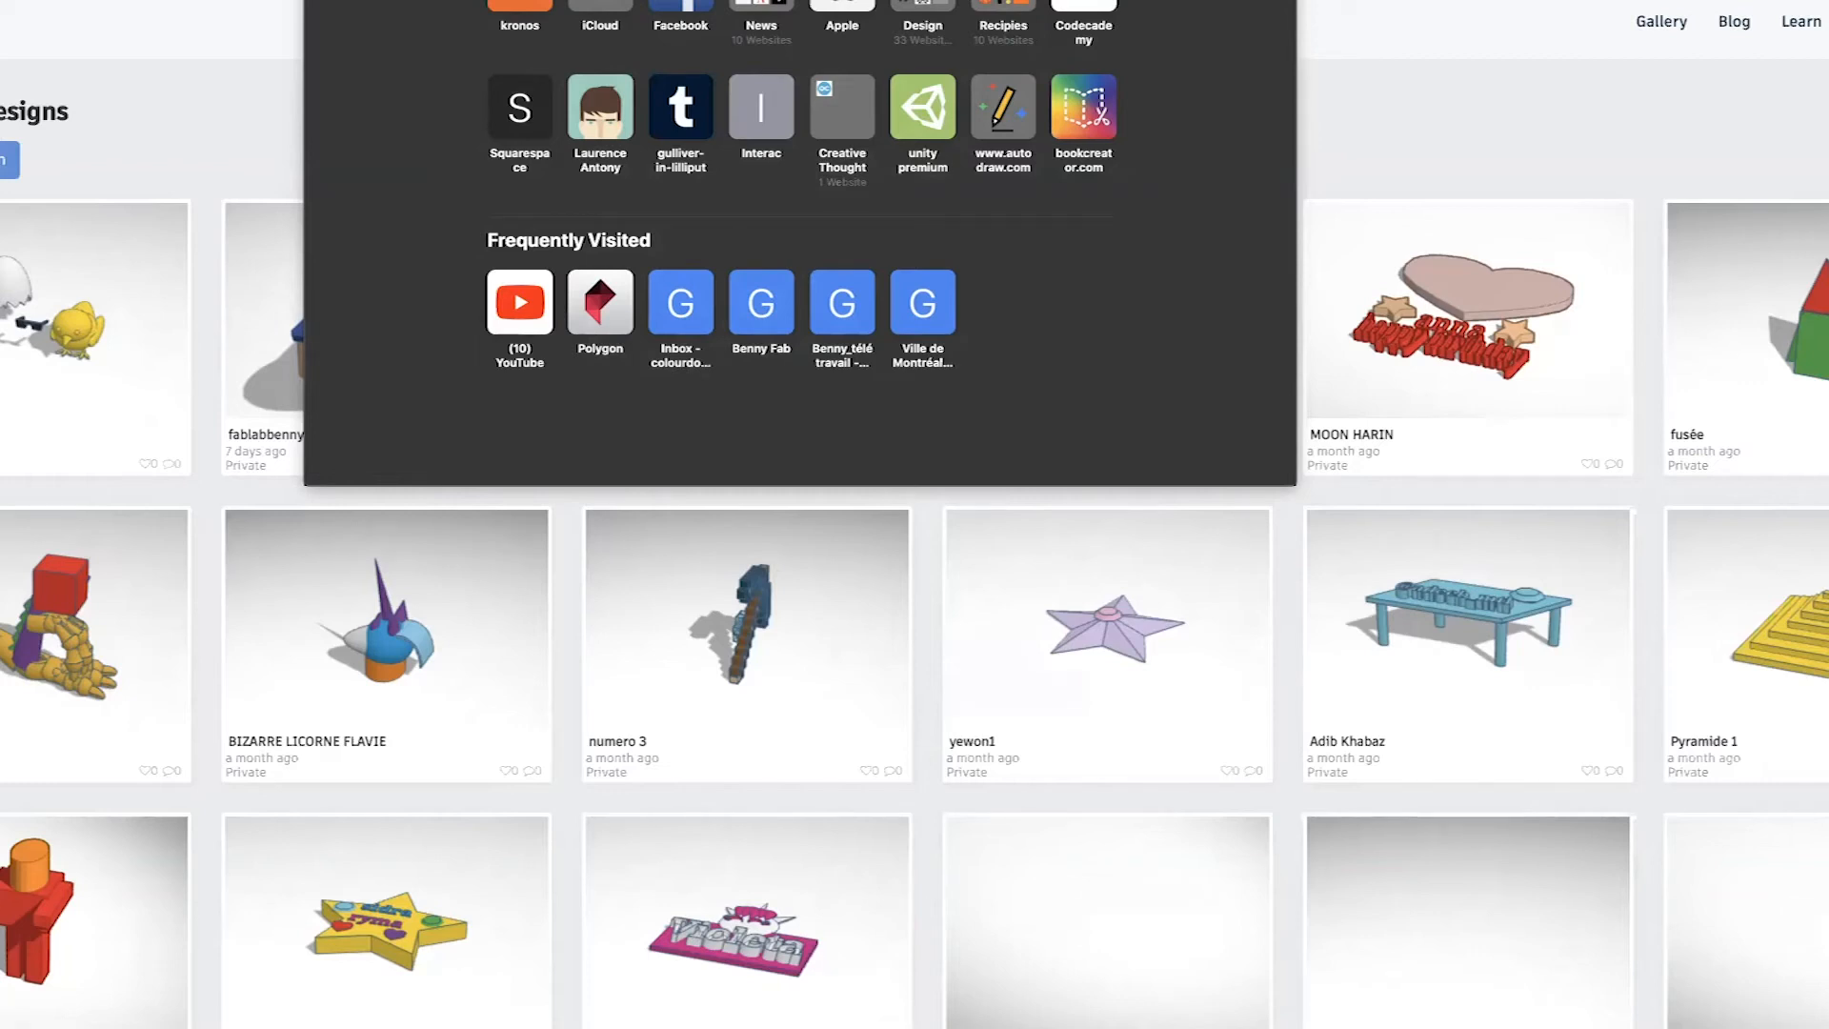
click(263, 50)
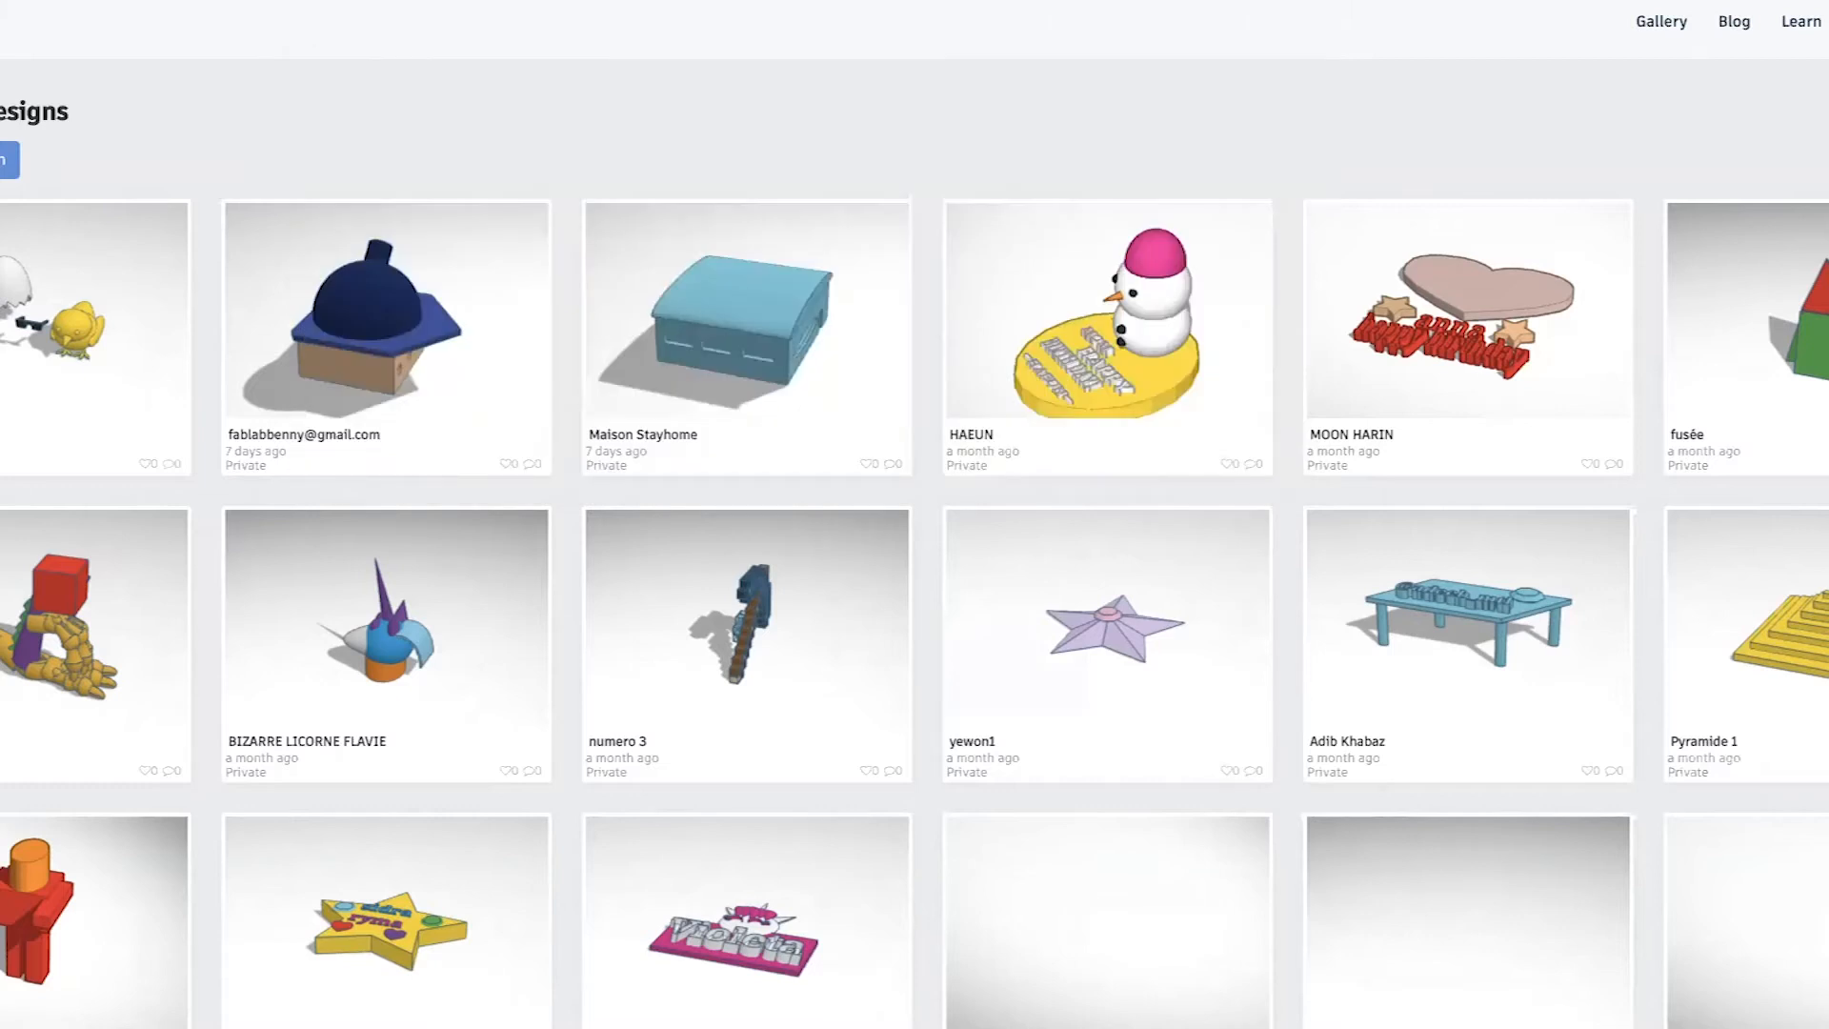
key(super+l)
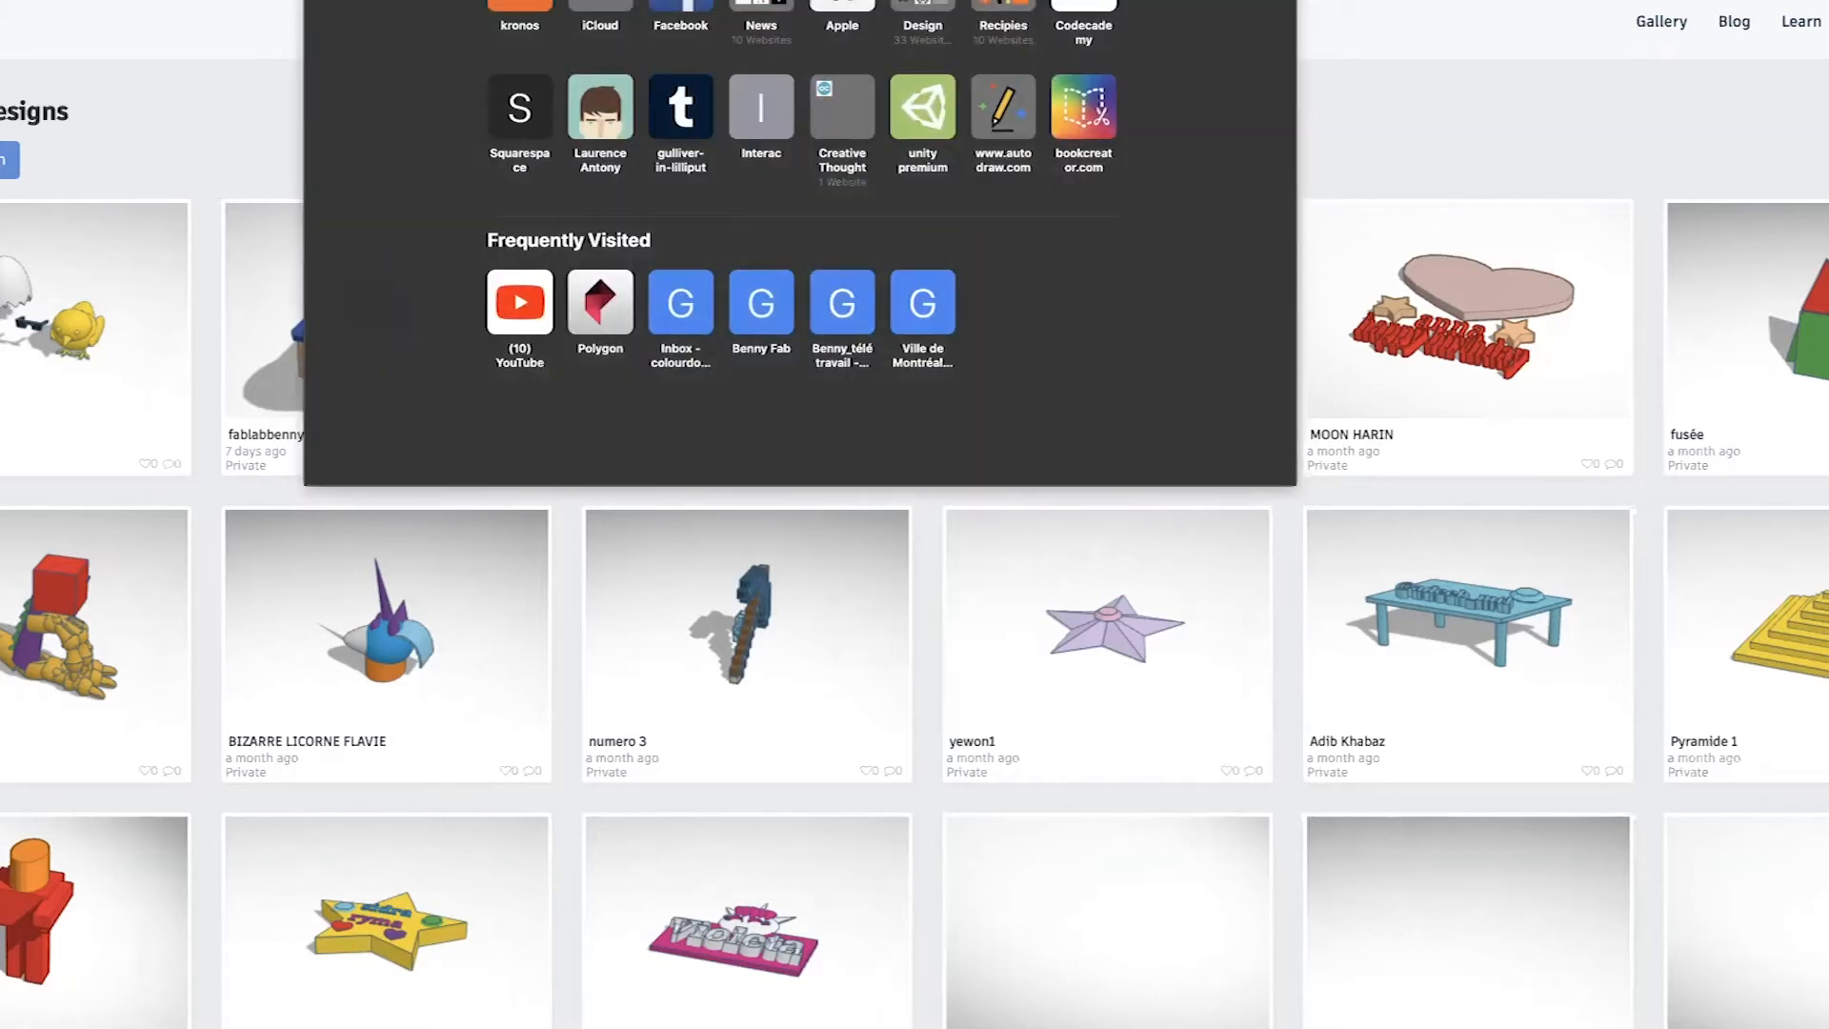
click(170, 38)
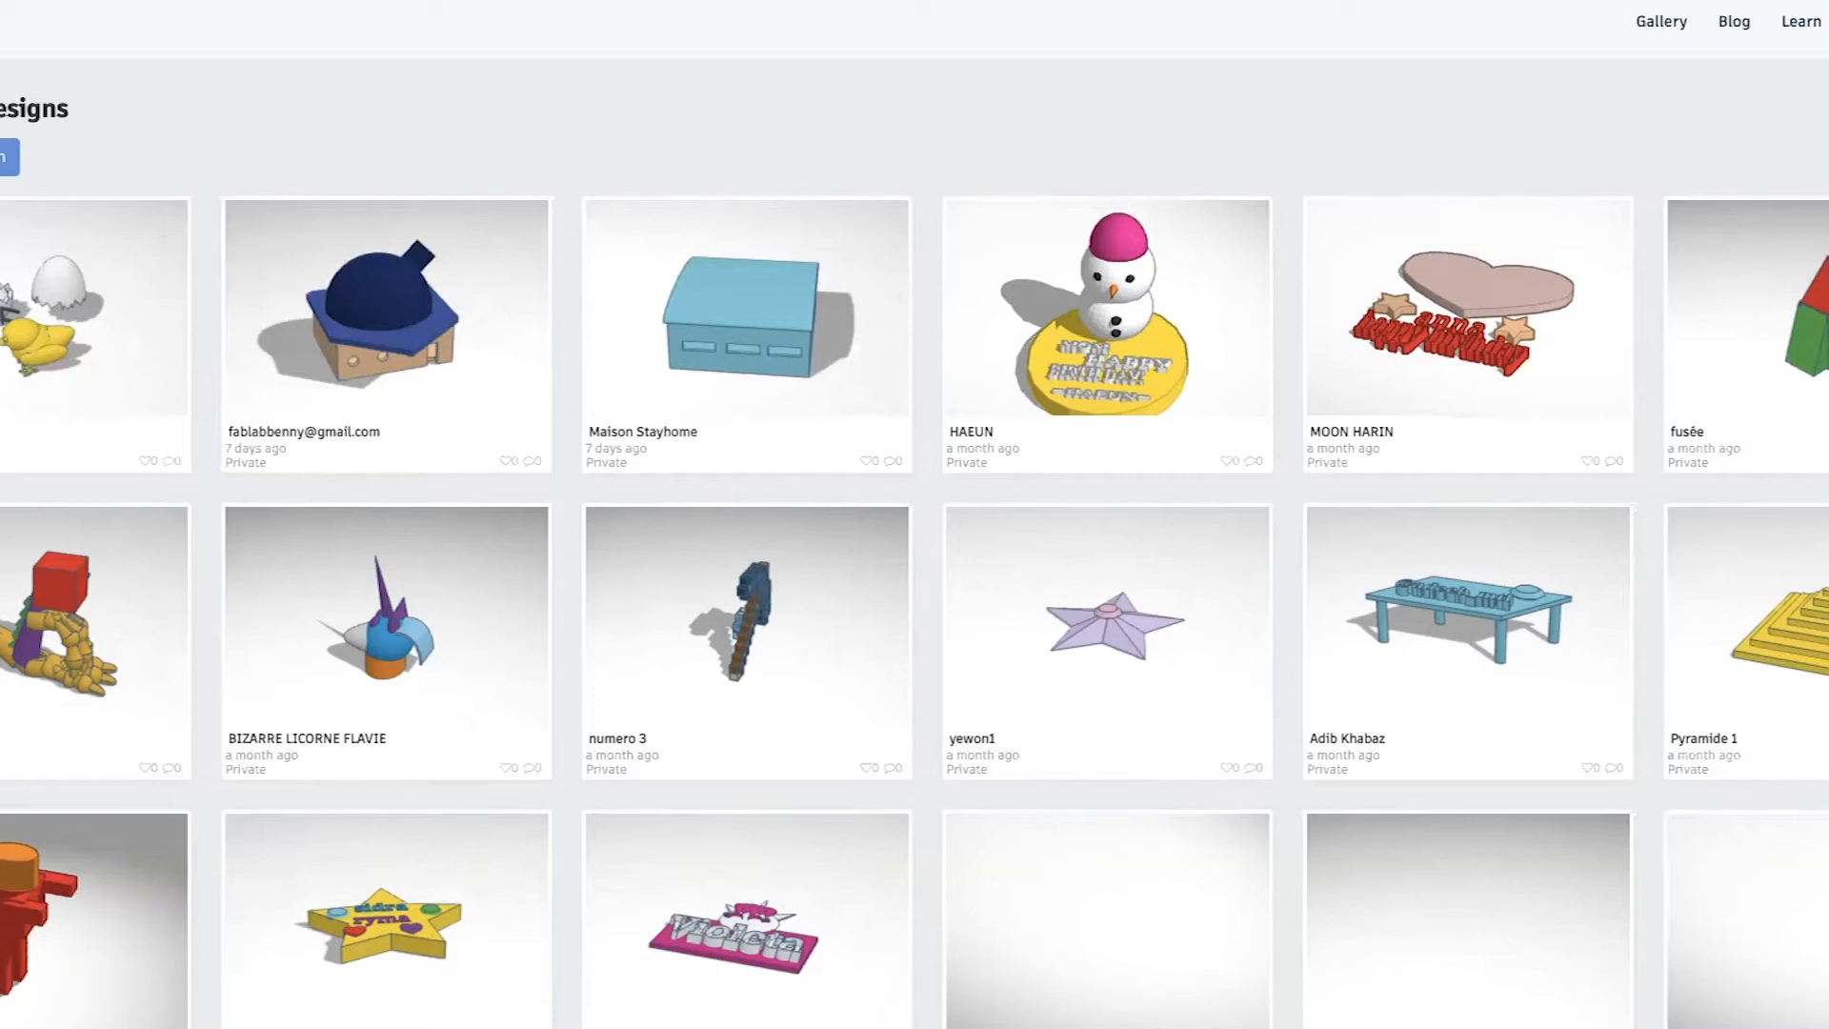
Look through the existing designs on the dashboard and create a new, empty design
scroll(518, 420, down, 7)
scroll(518, 425, up, 4)
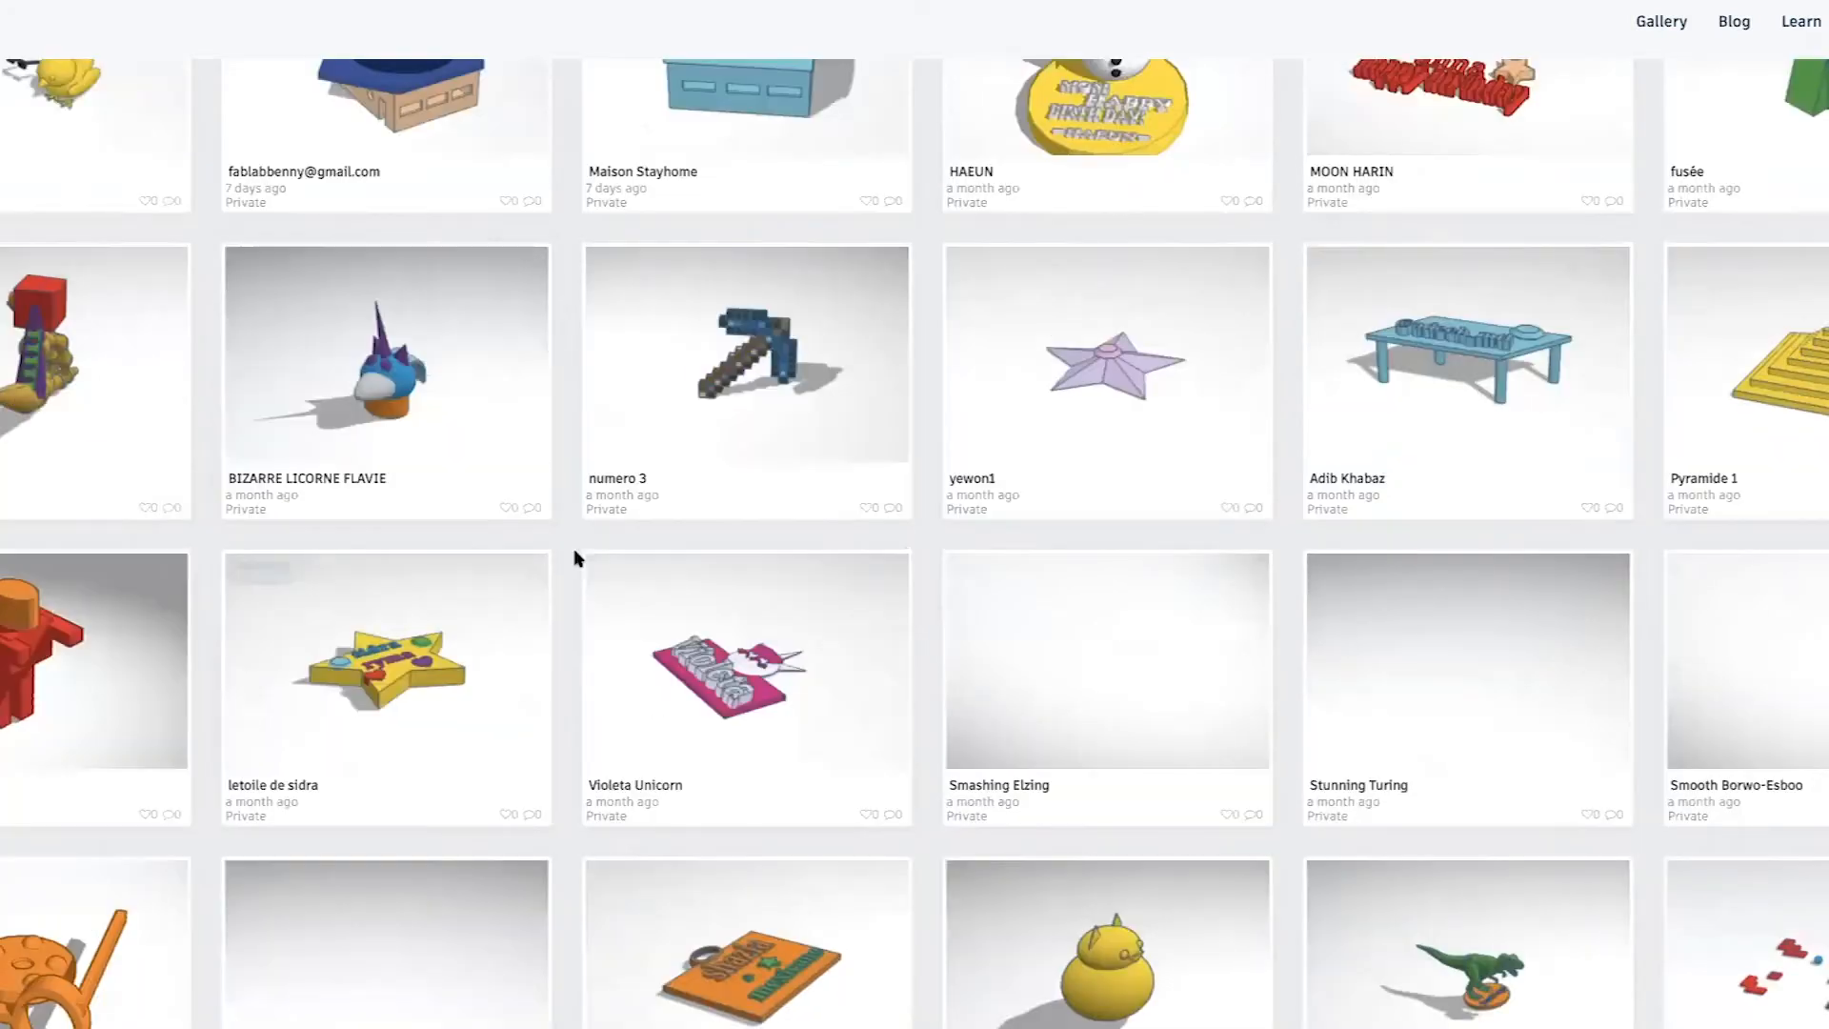
scroll(194, 545, up, 3)
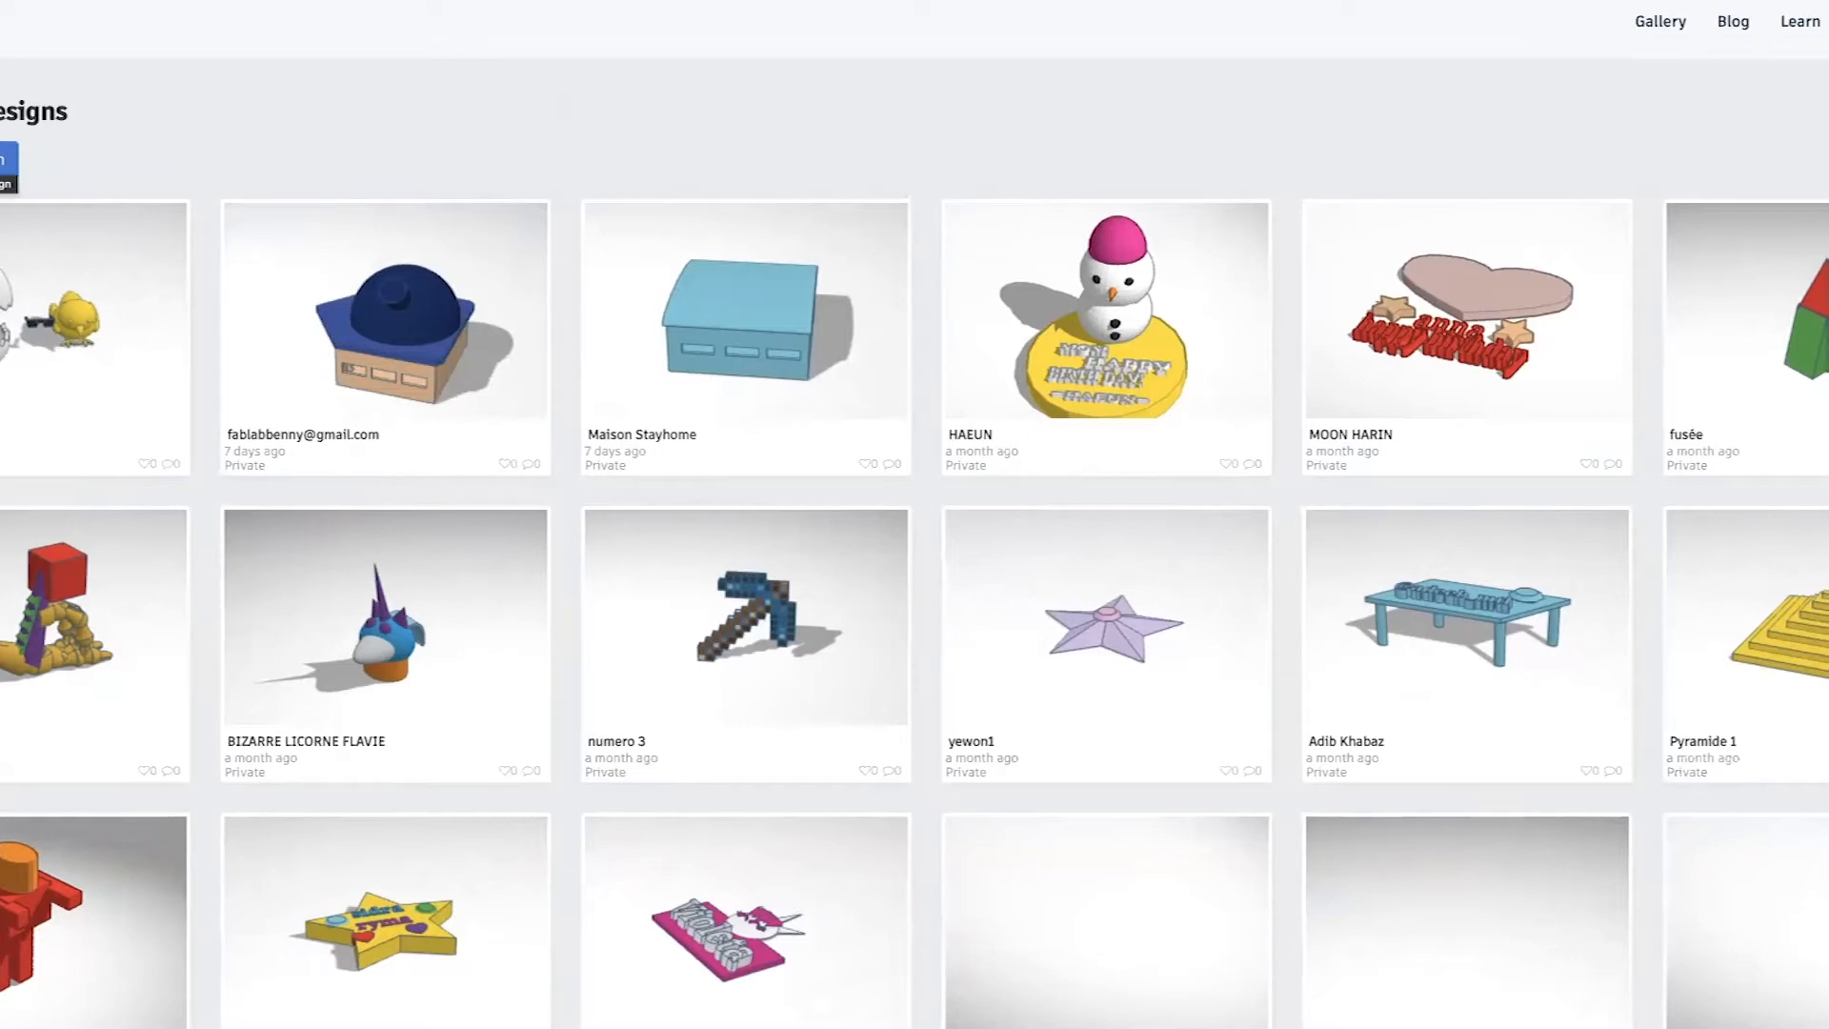
click(662, 564)
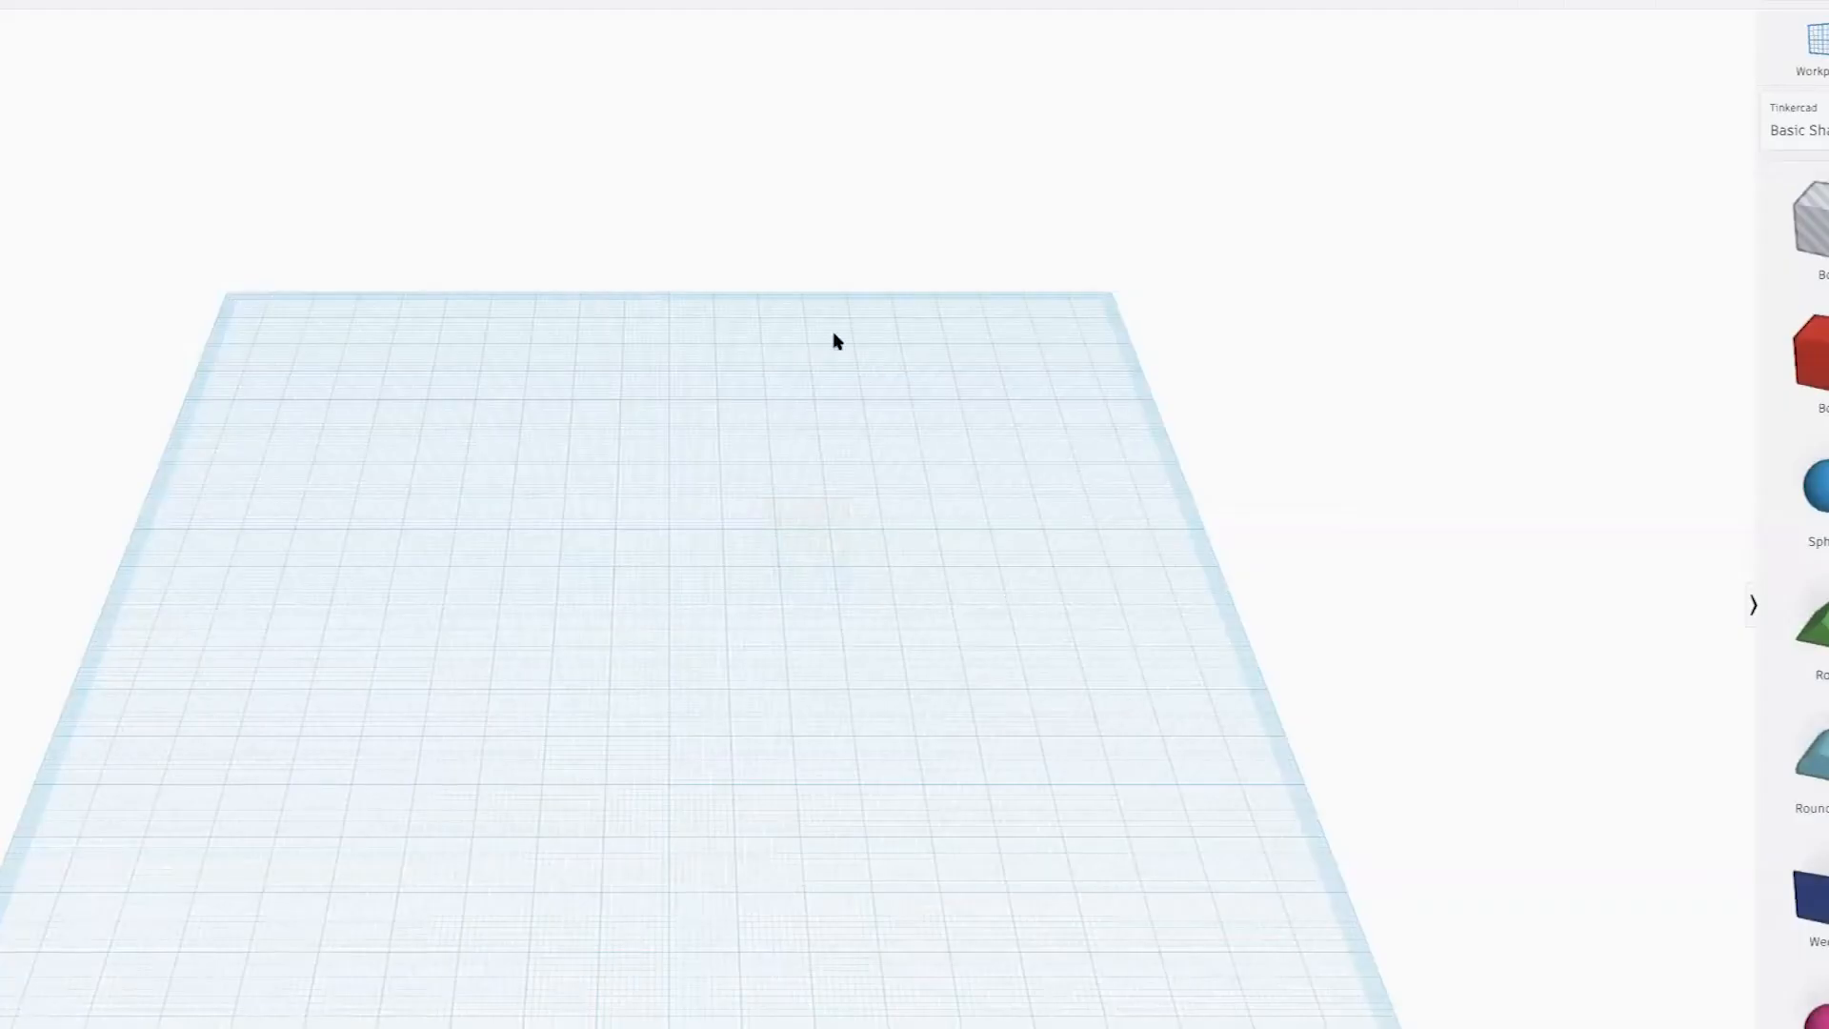
Examine the empty workplane from different angles, distances and positions by orbiting, zooming and panning the view
right_drag(978, 612, 861, 563)
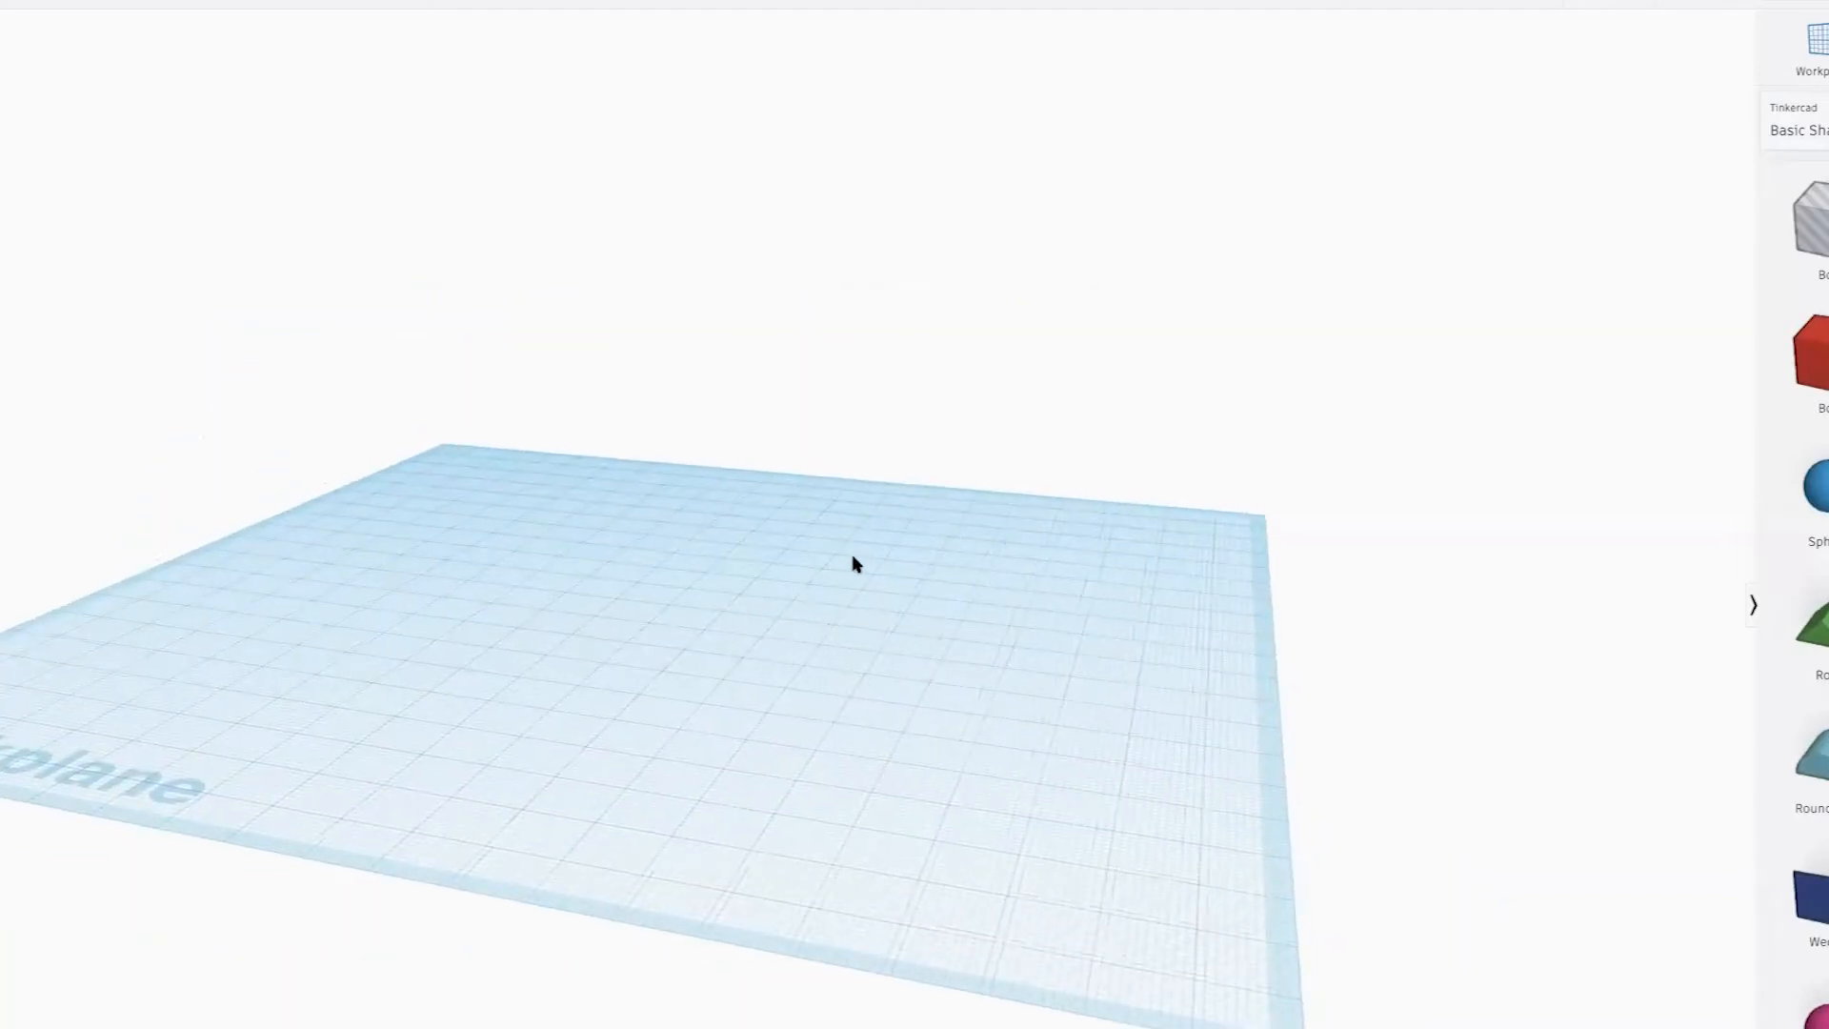
scroll(851, 568, down, 3)
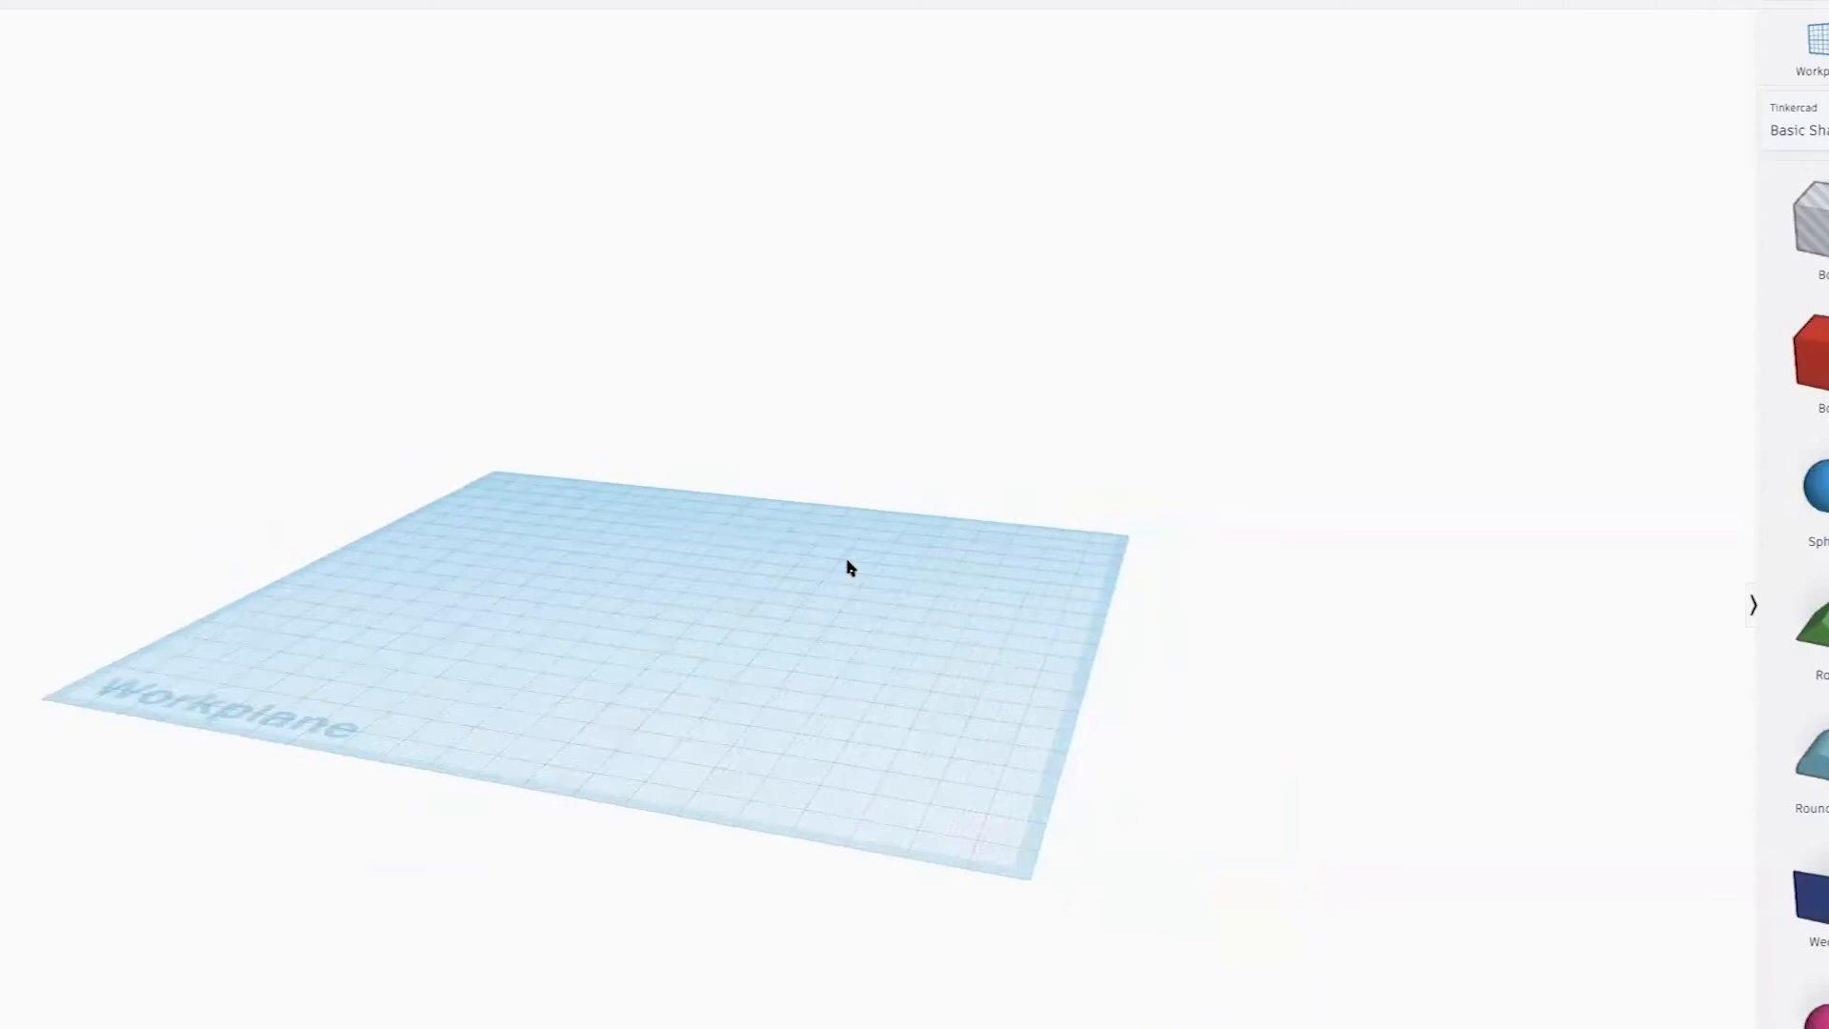
scroll(882, 580, down, 3)
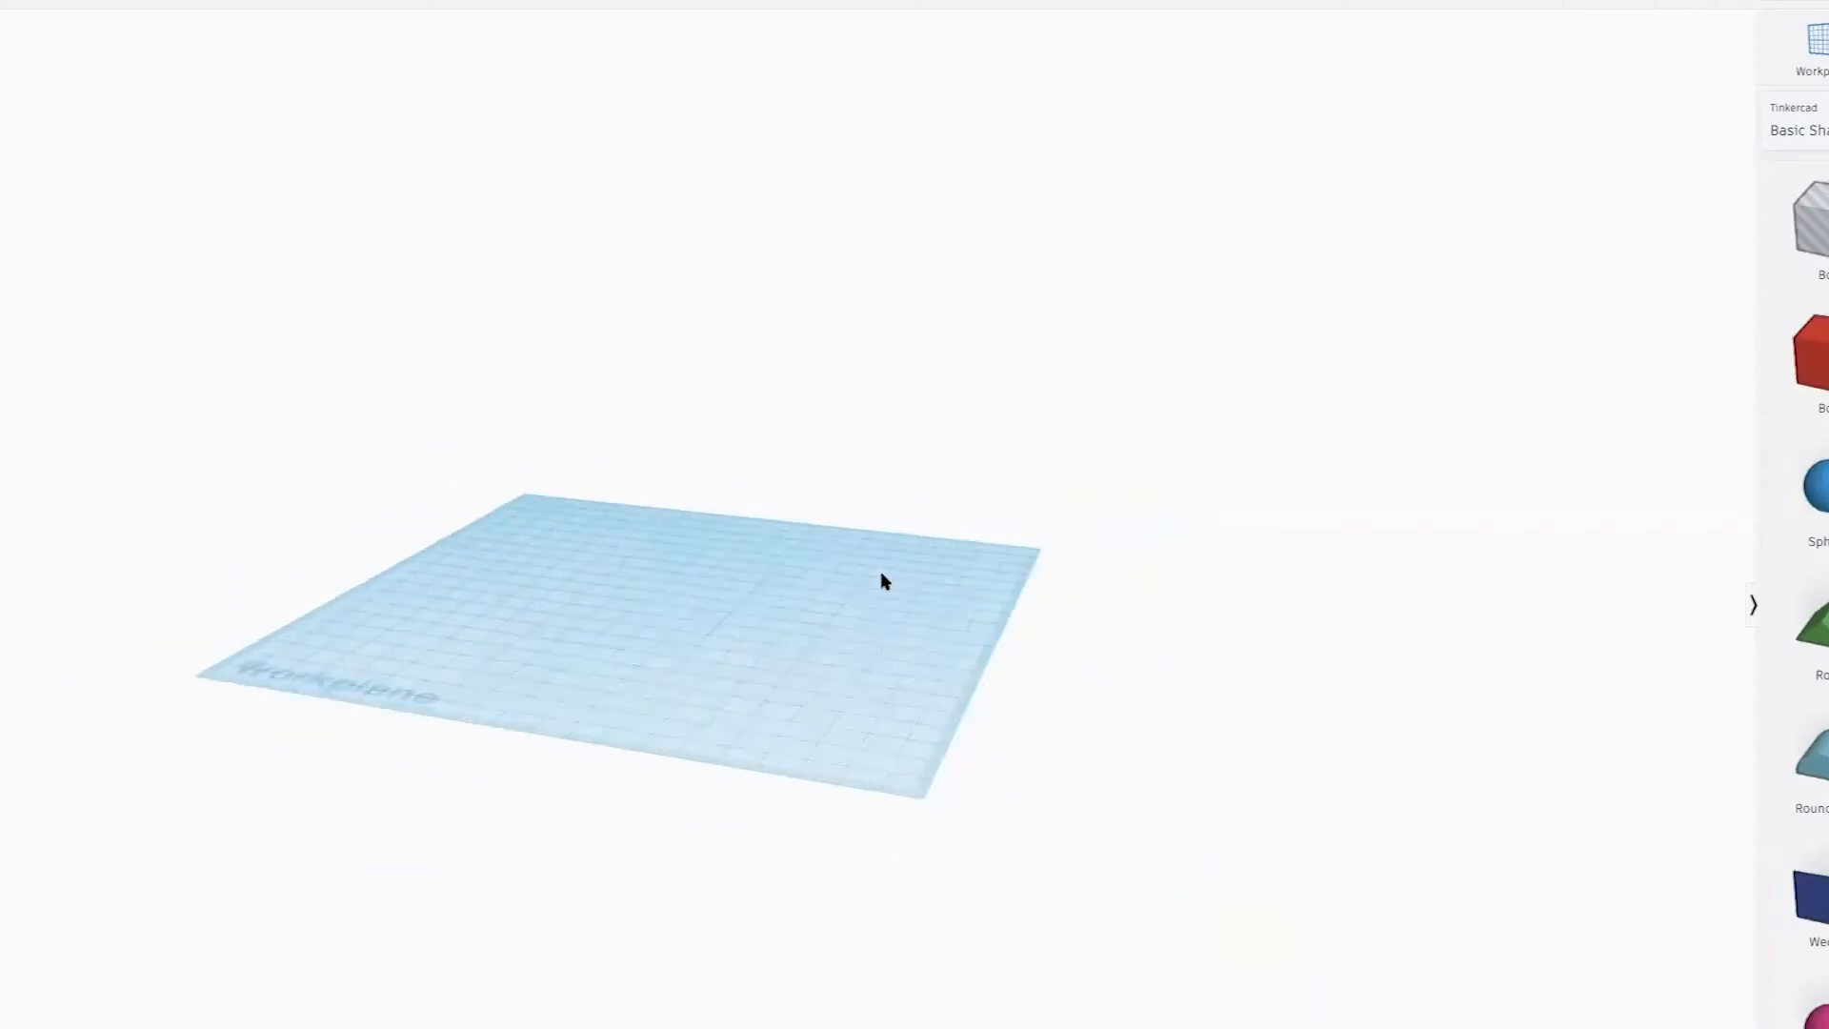
scroll(809, 696, down, 2)
scroll(804, 700, up, 5)
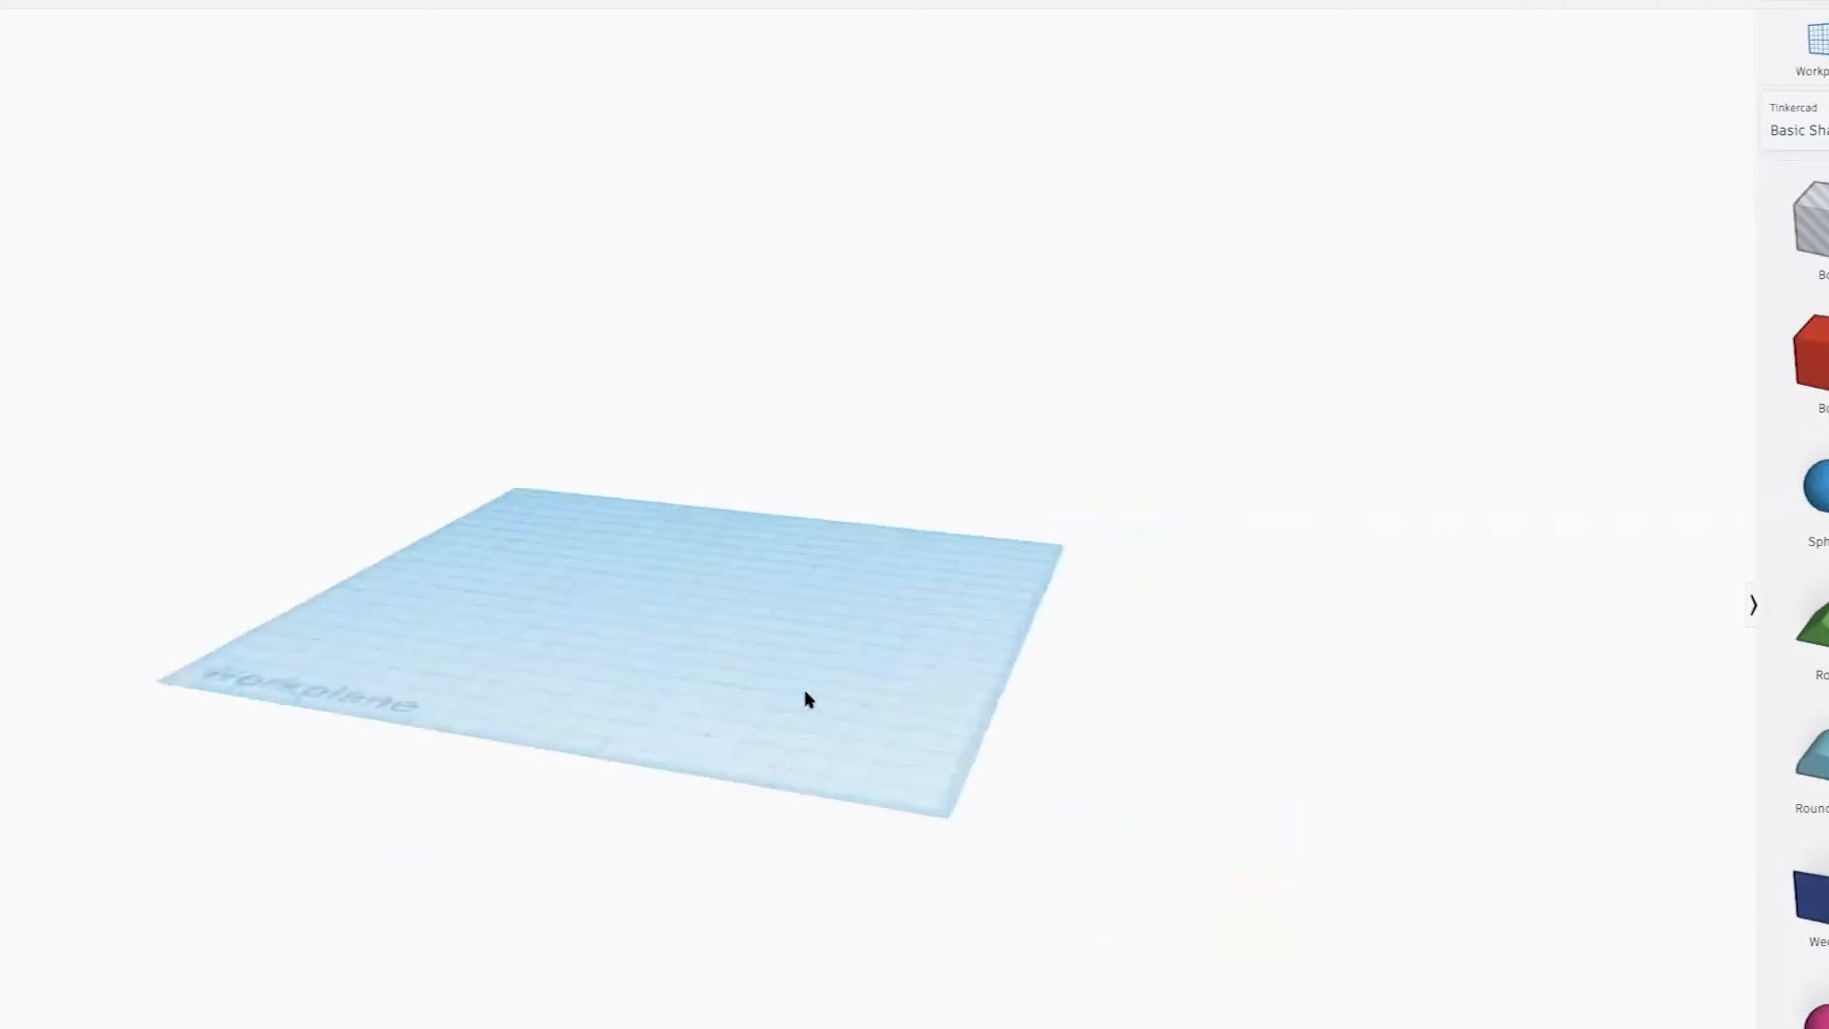
scroll(805, 676, up, 5)
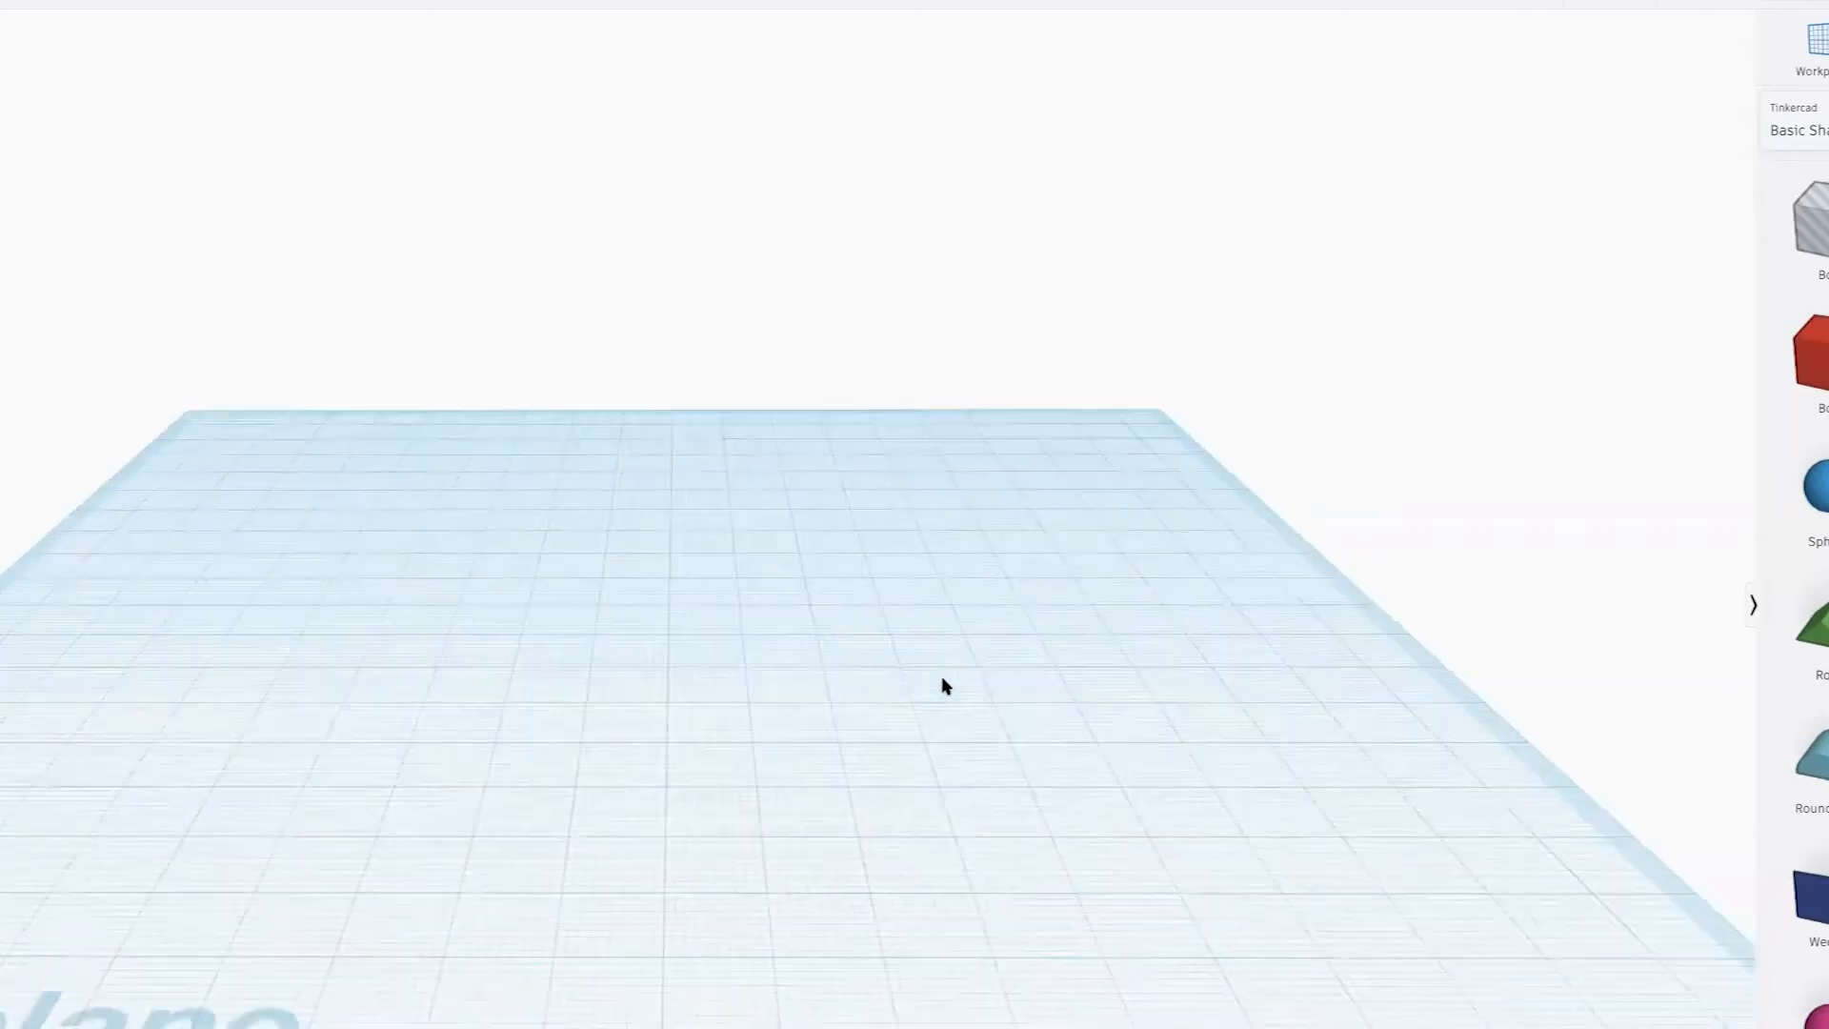
scroll(943, 686, down, 5)
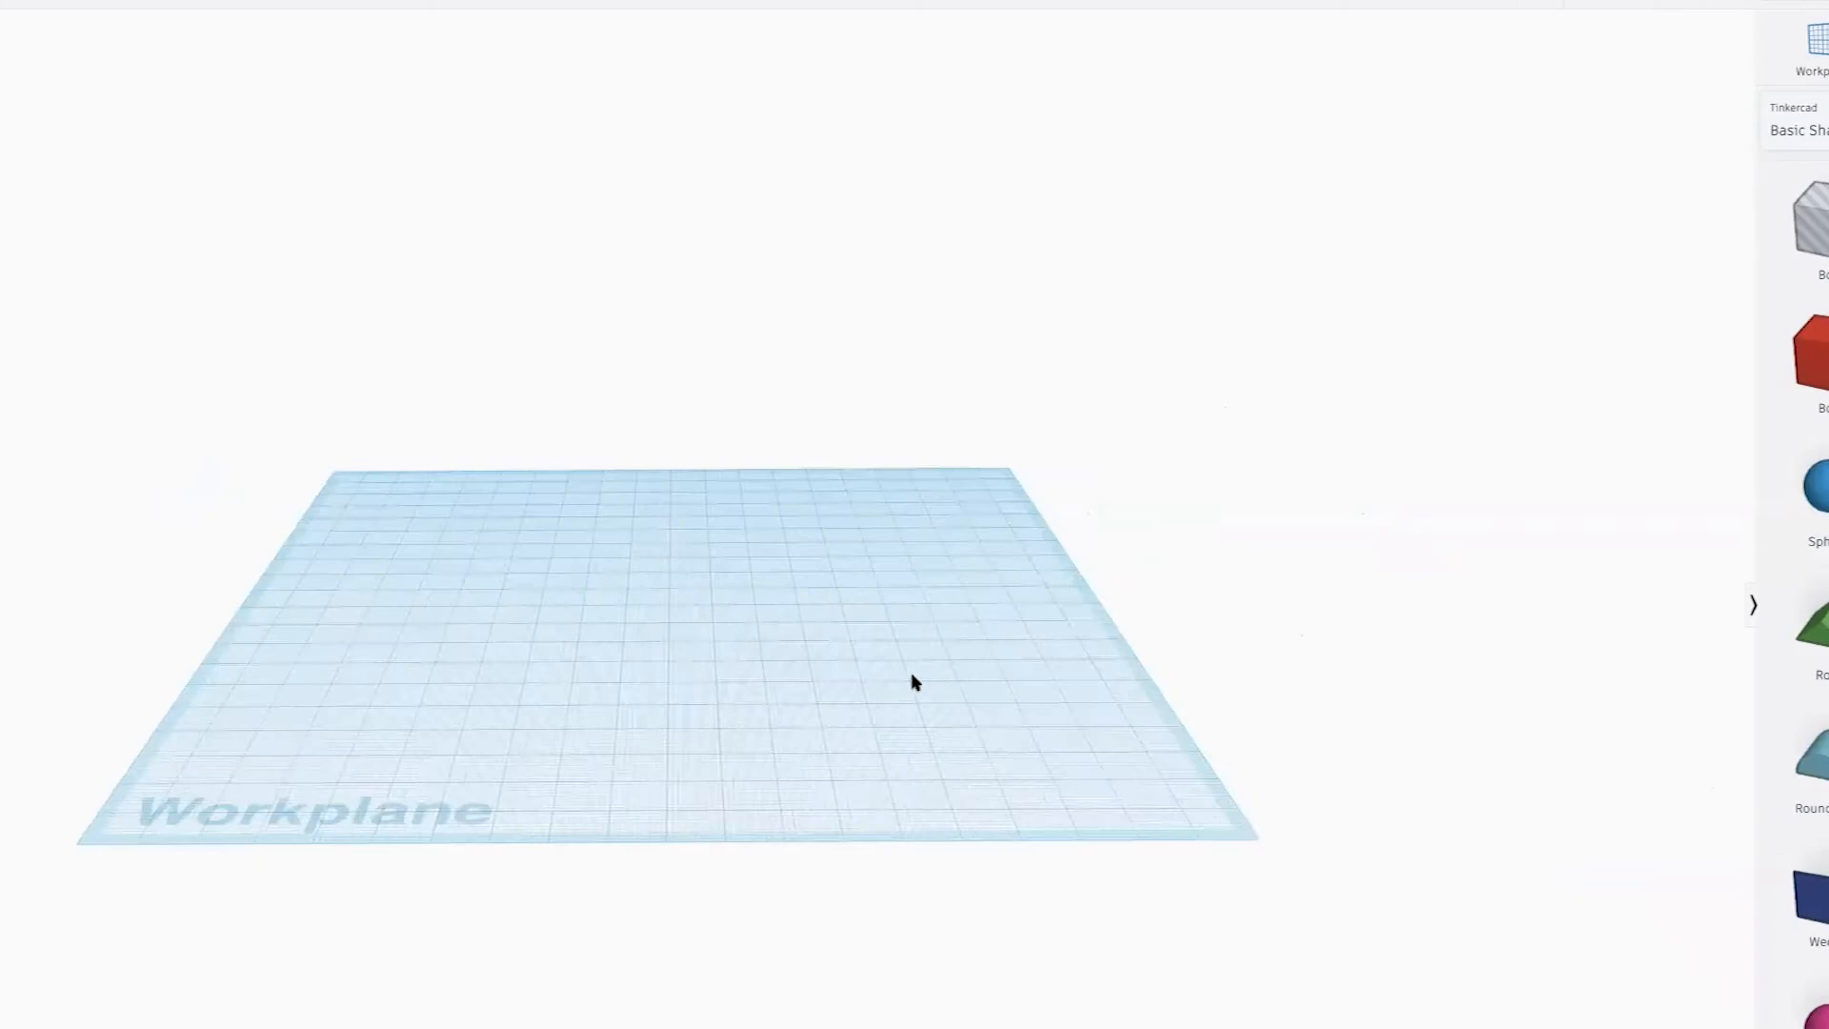
scroll(922, 712, up, 2)
scroll(922, 713, down, 2)
scroll(922, 712, up, 5)
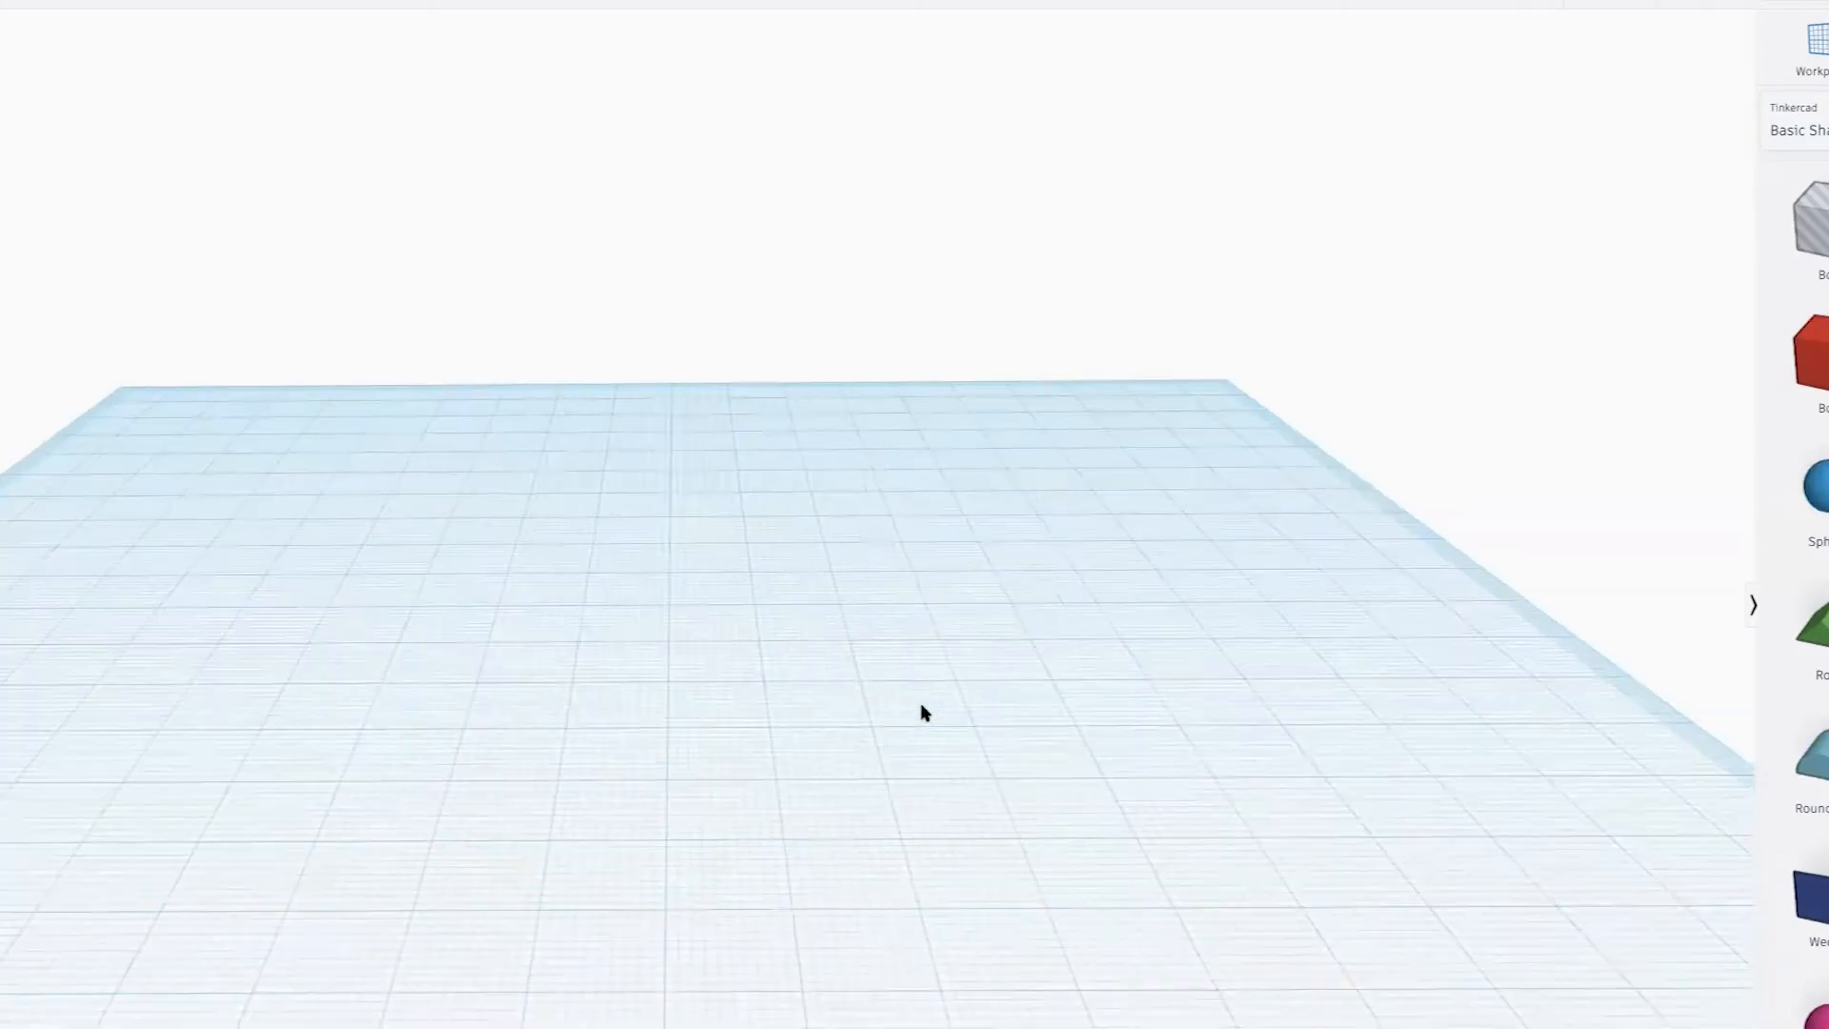
scroll(922, 712, up, 3)
scroll(922, 713, down, 1)
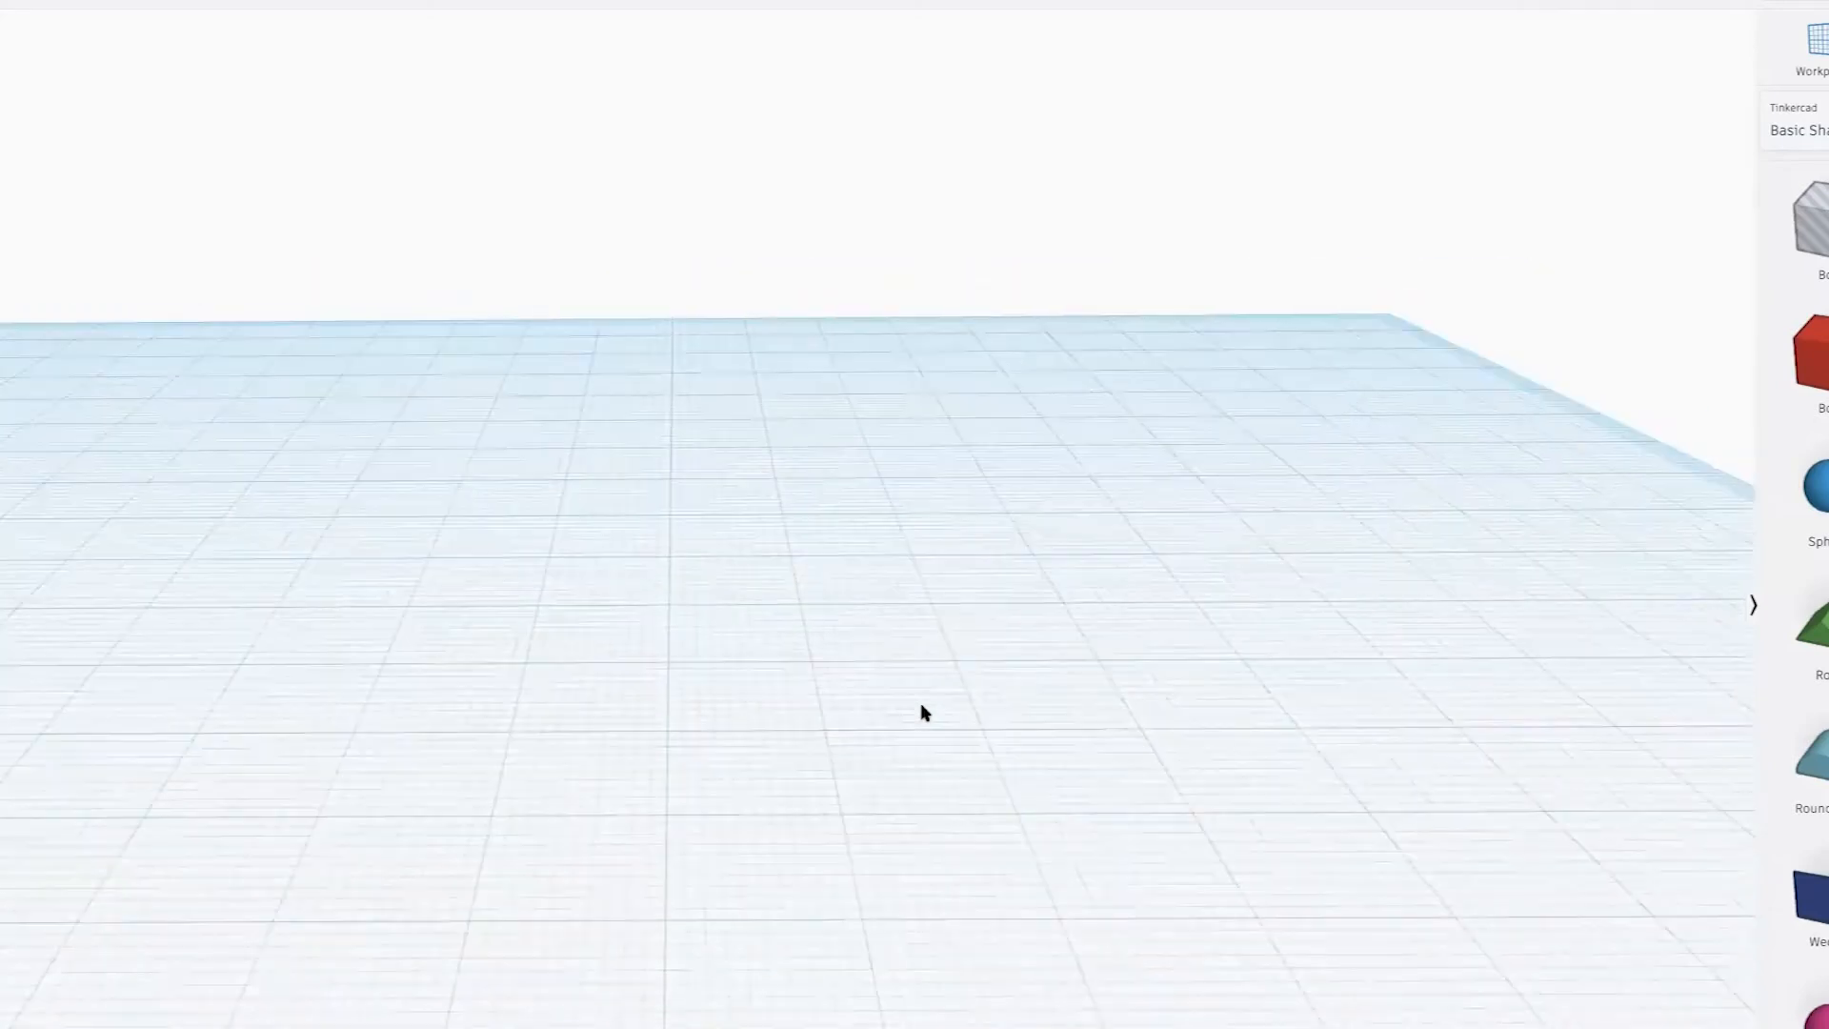
scroll(922, 713, down, 3)
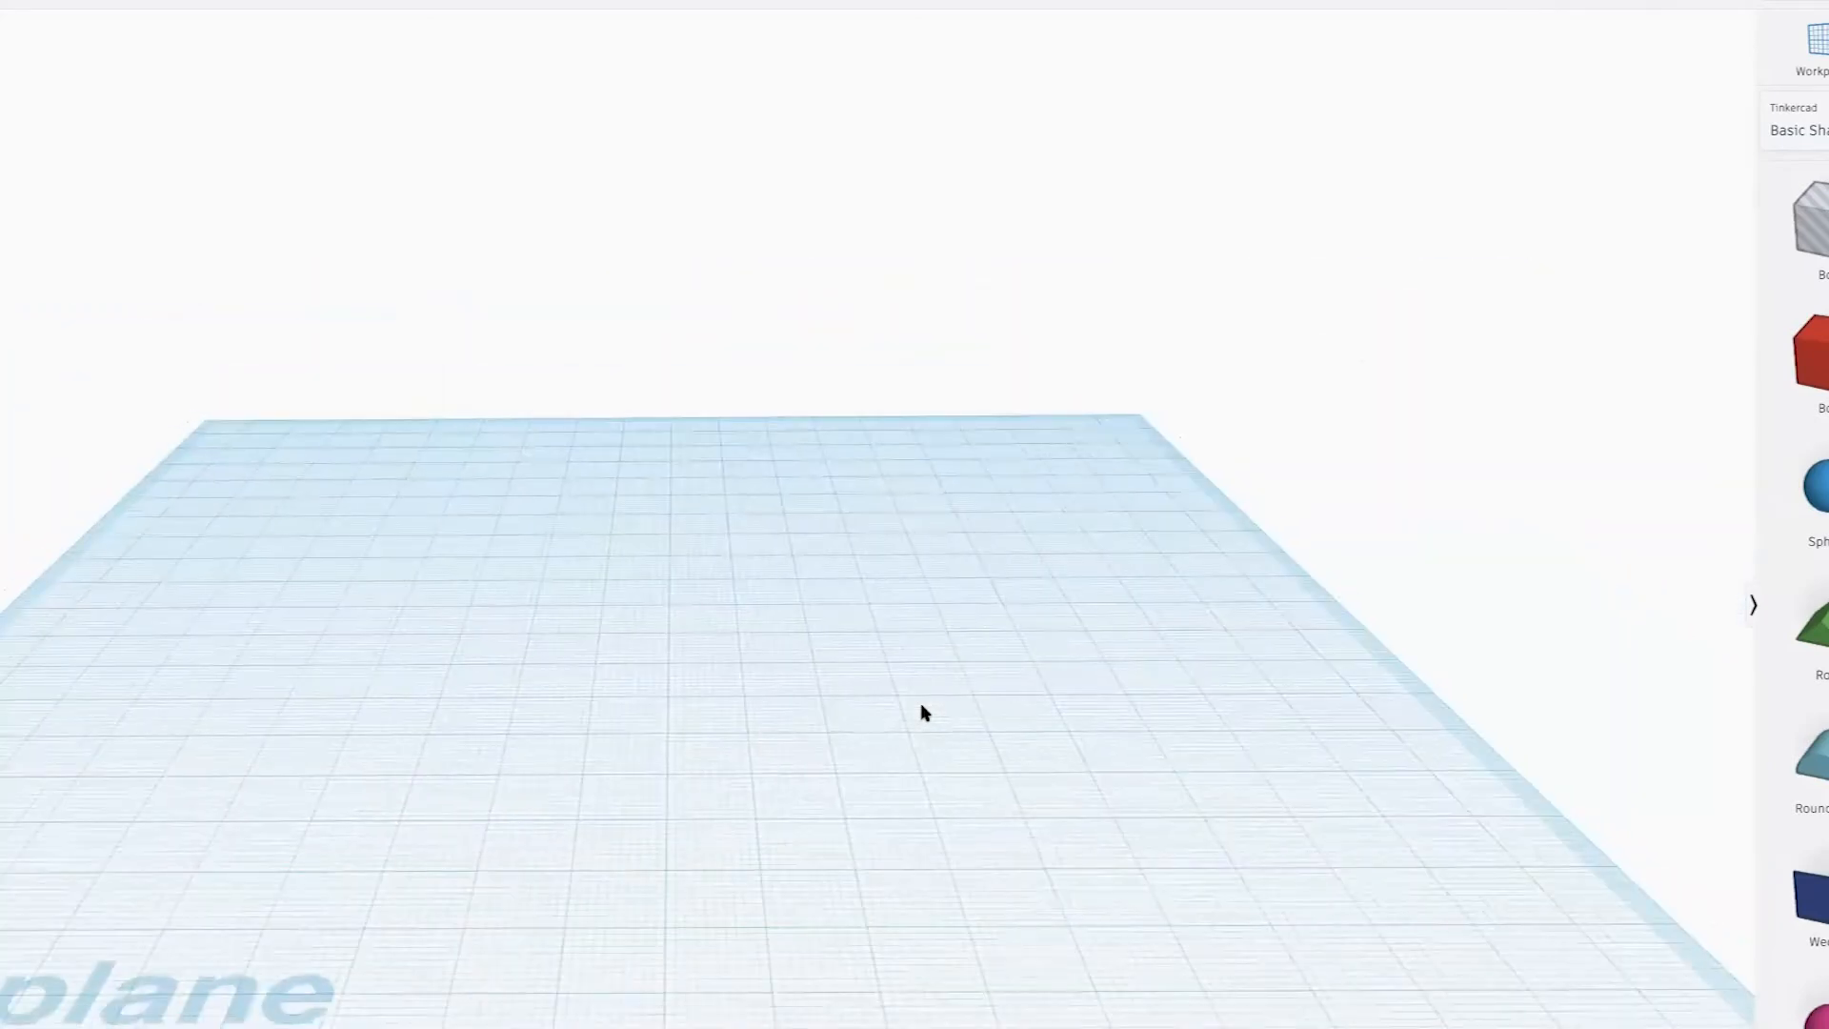
scroll(922, 713, down, 3)
scroll(922, 712, up, 2)
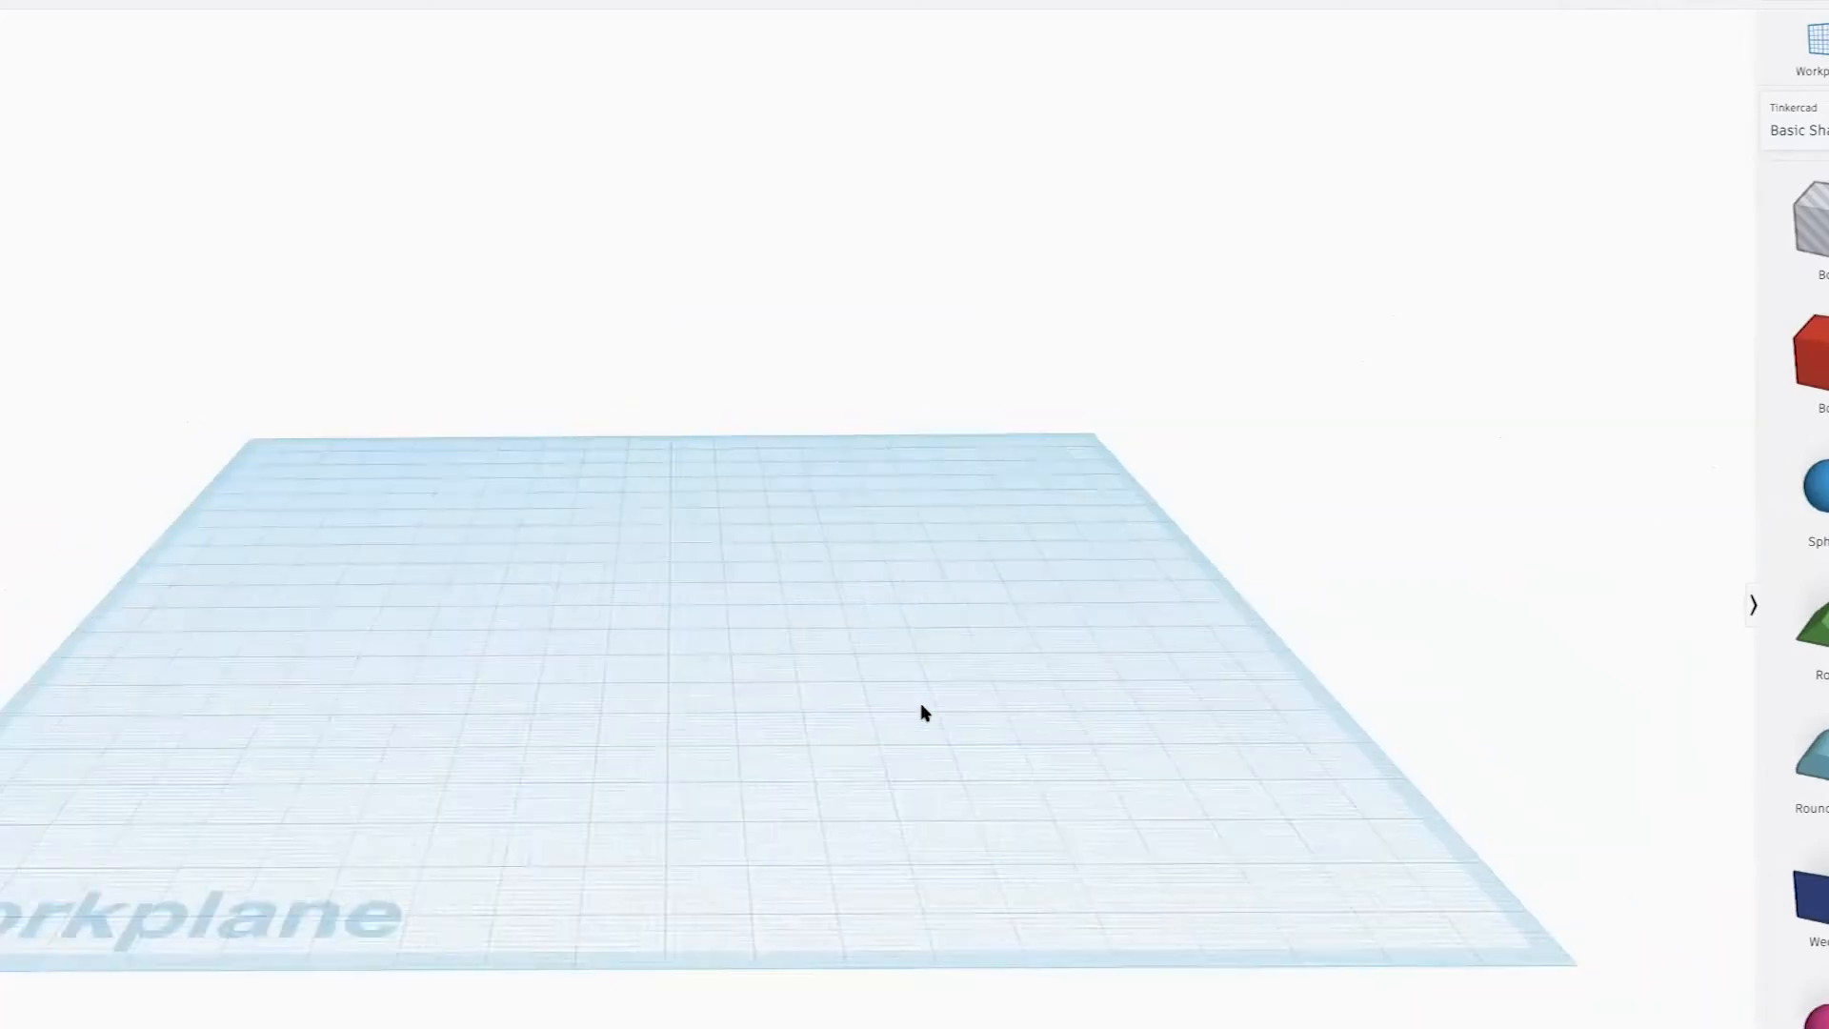
scroll(922, 713, down, 2)
scroll(922, 712, up, 4)
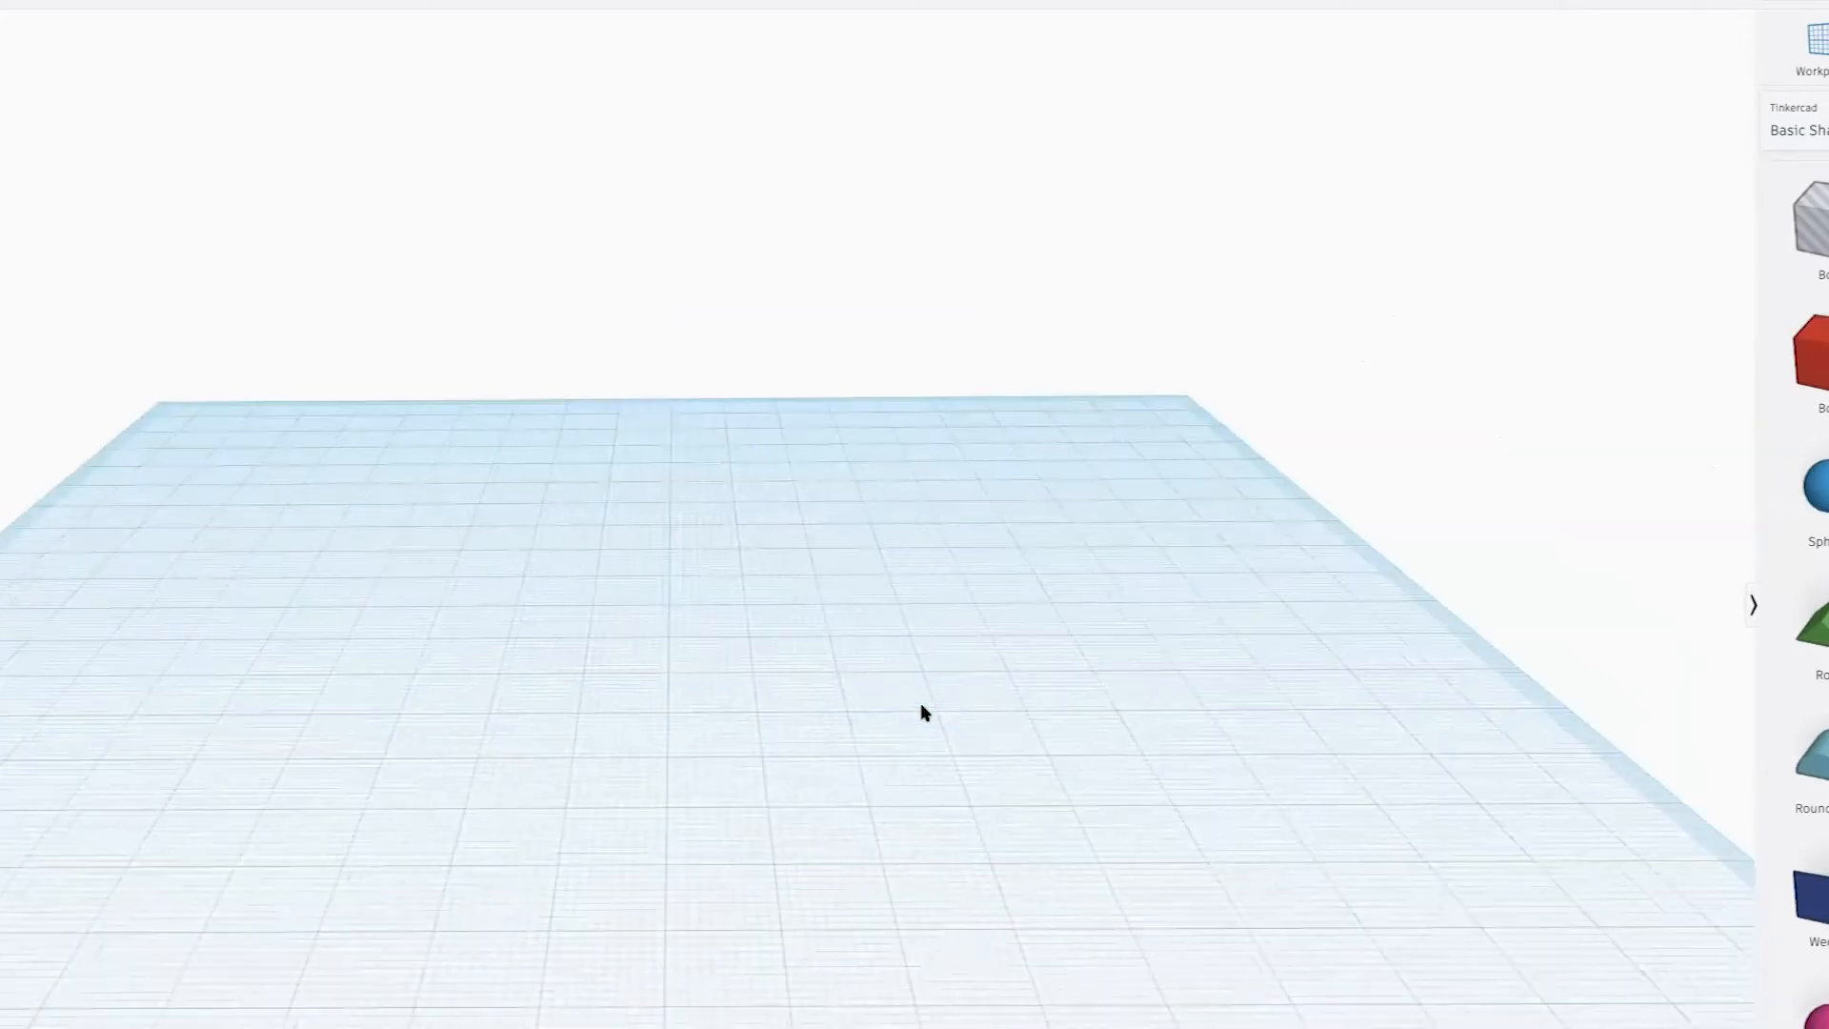
scroll(922, 713, down, 2)
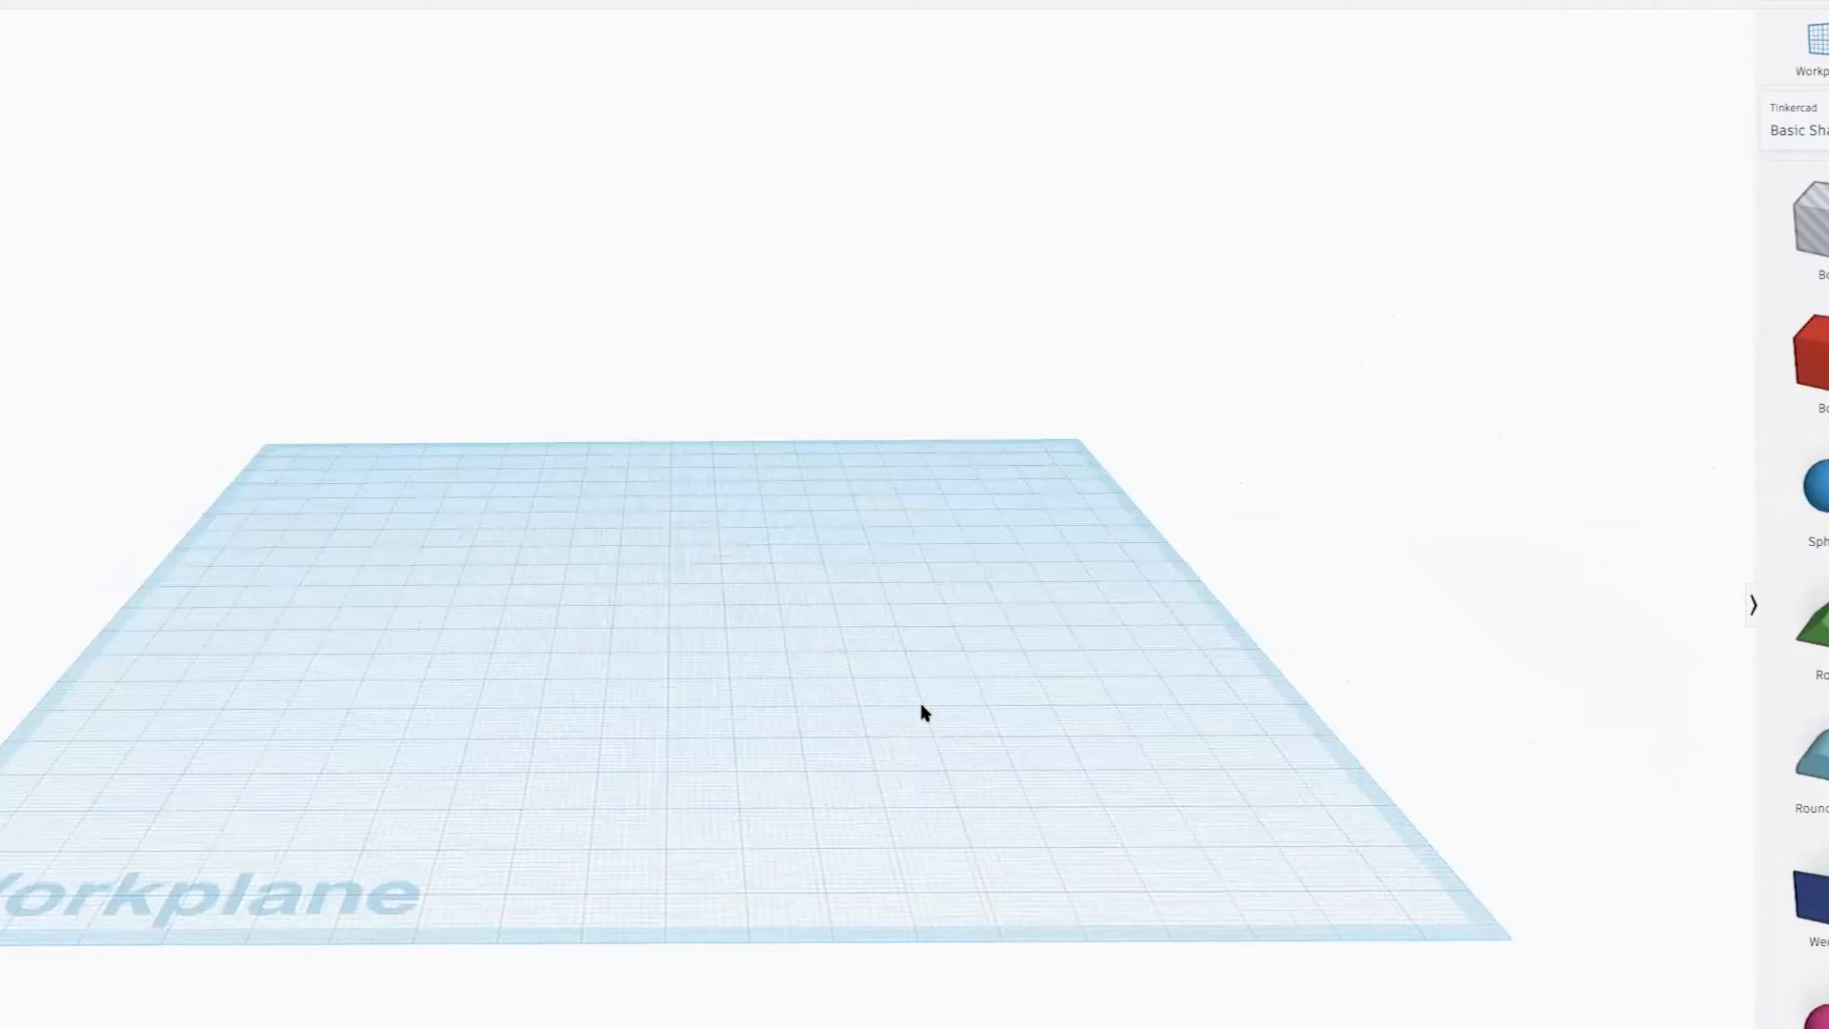
right_drag(1071, 678, 1121, 726)
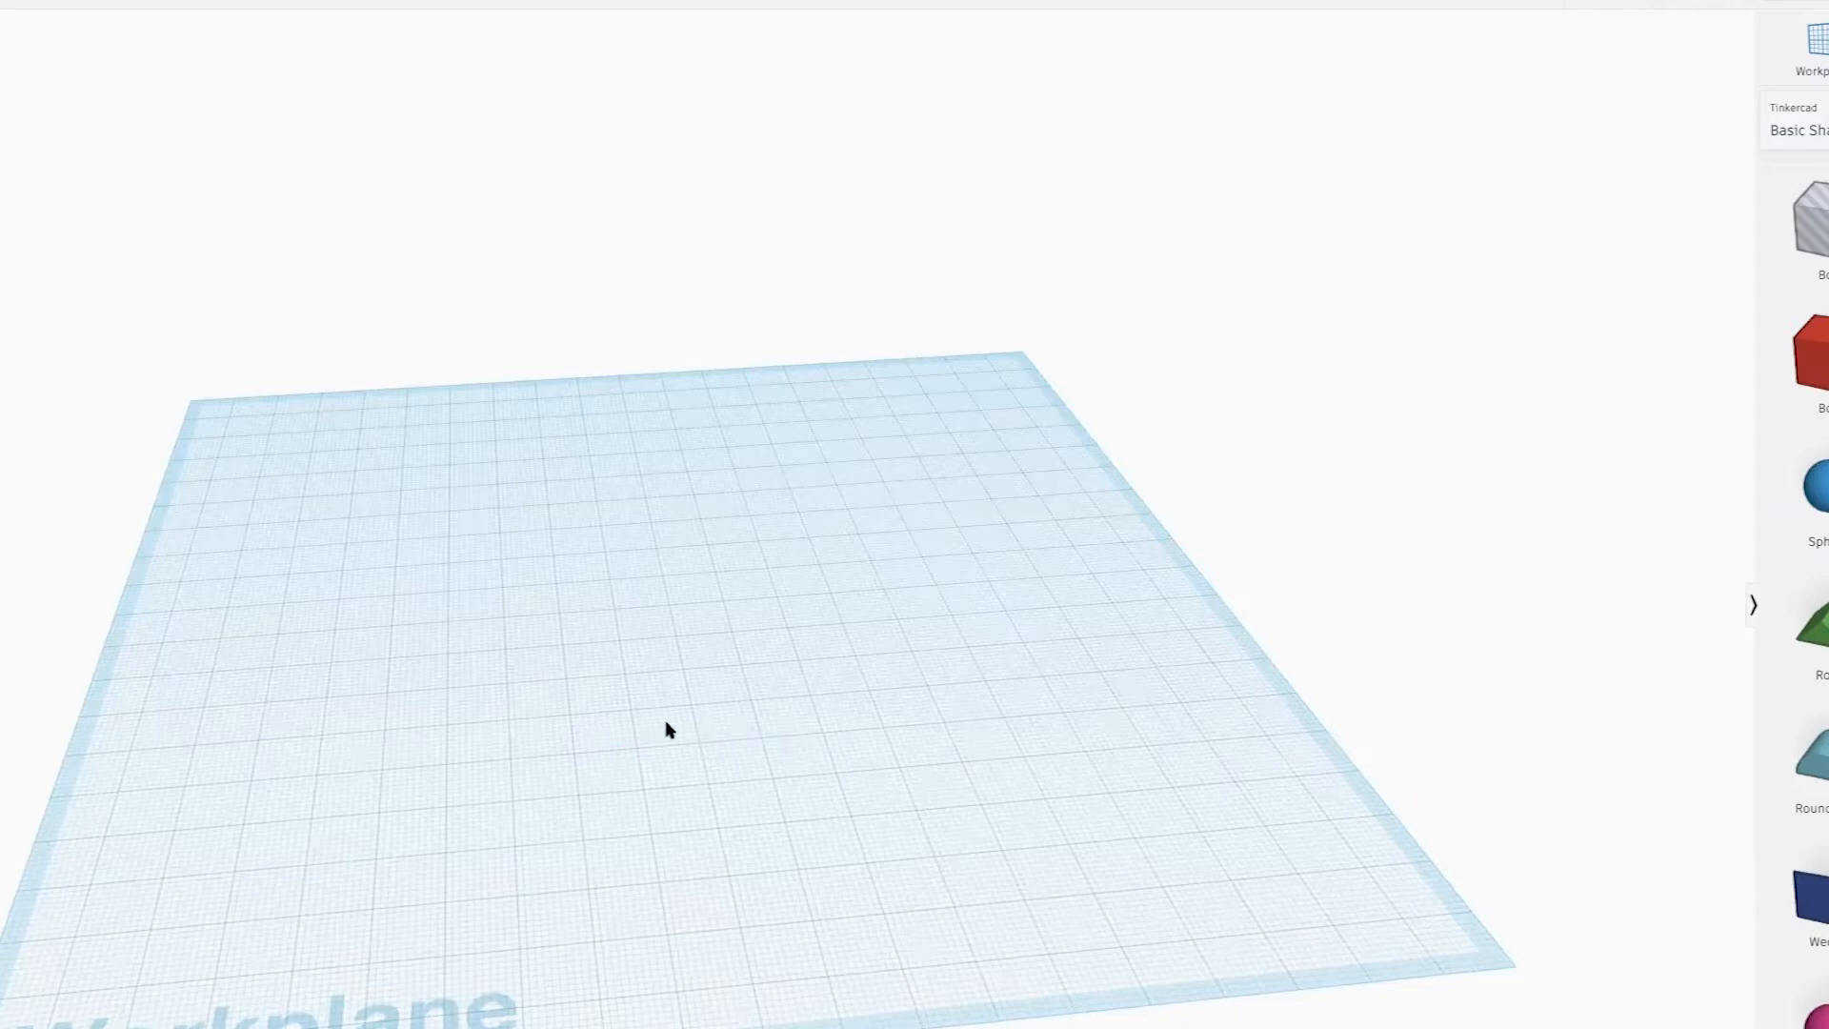
middle_drag(558, 716, 896, 730)
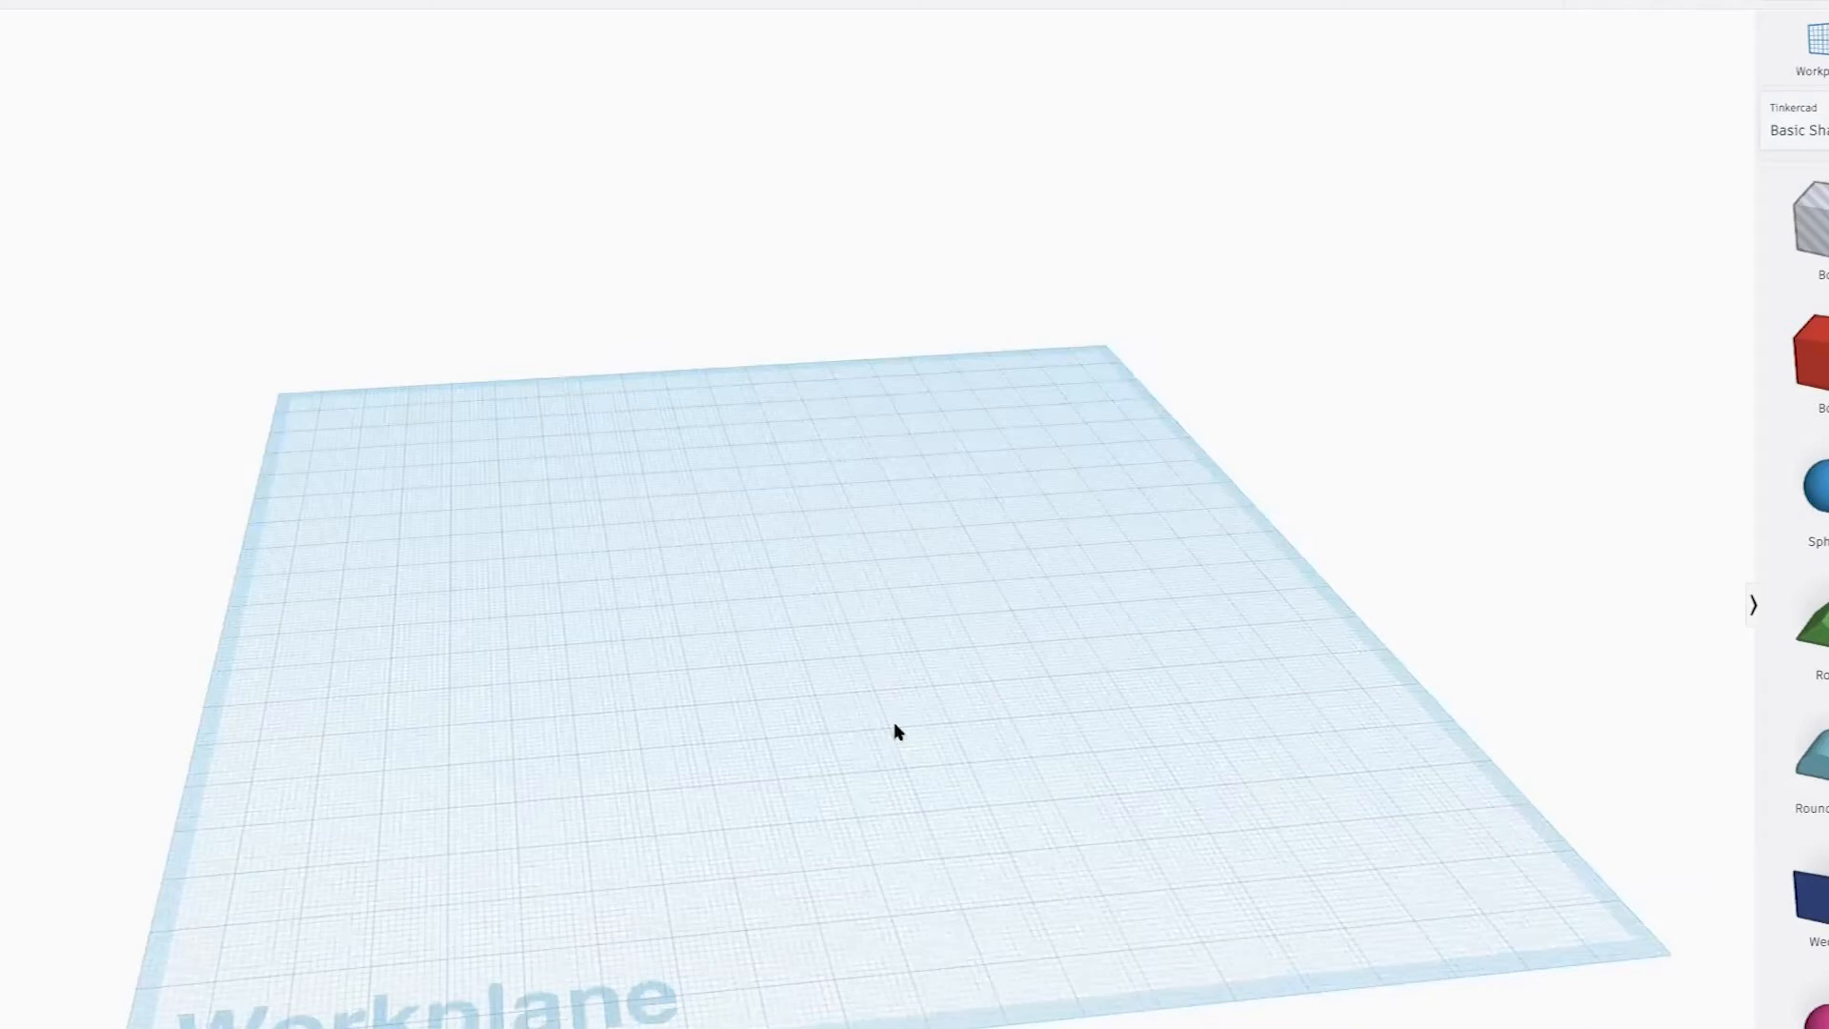
middle_drag(893, 730, 828, 695)
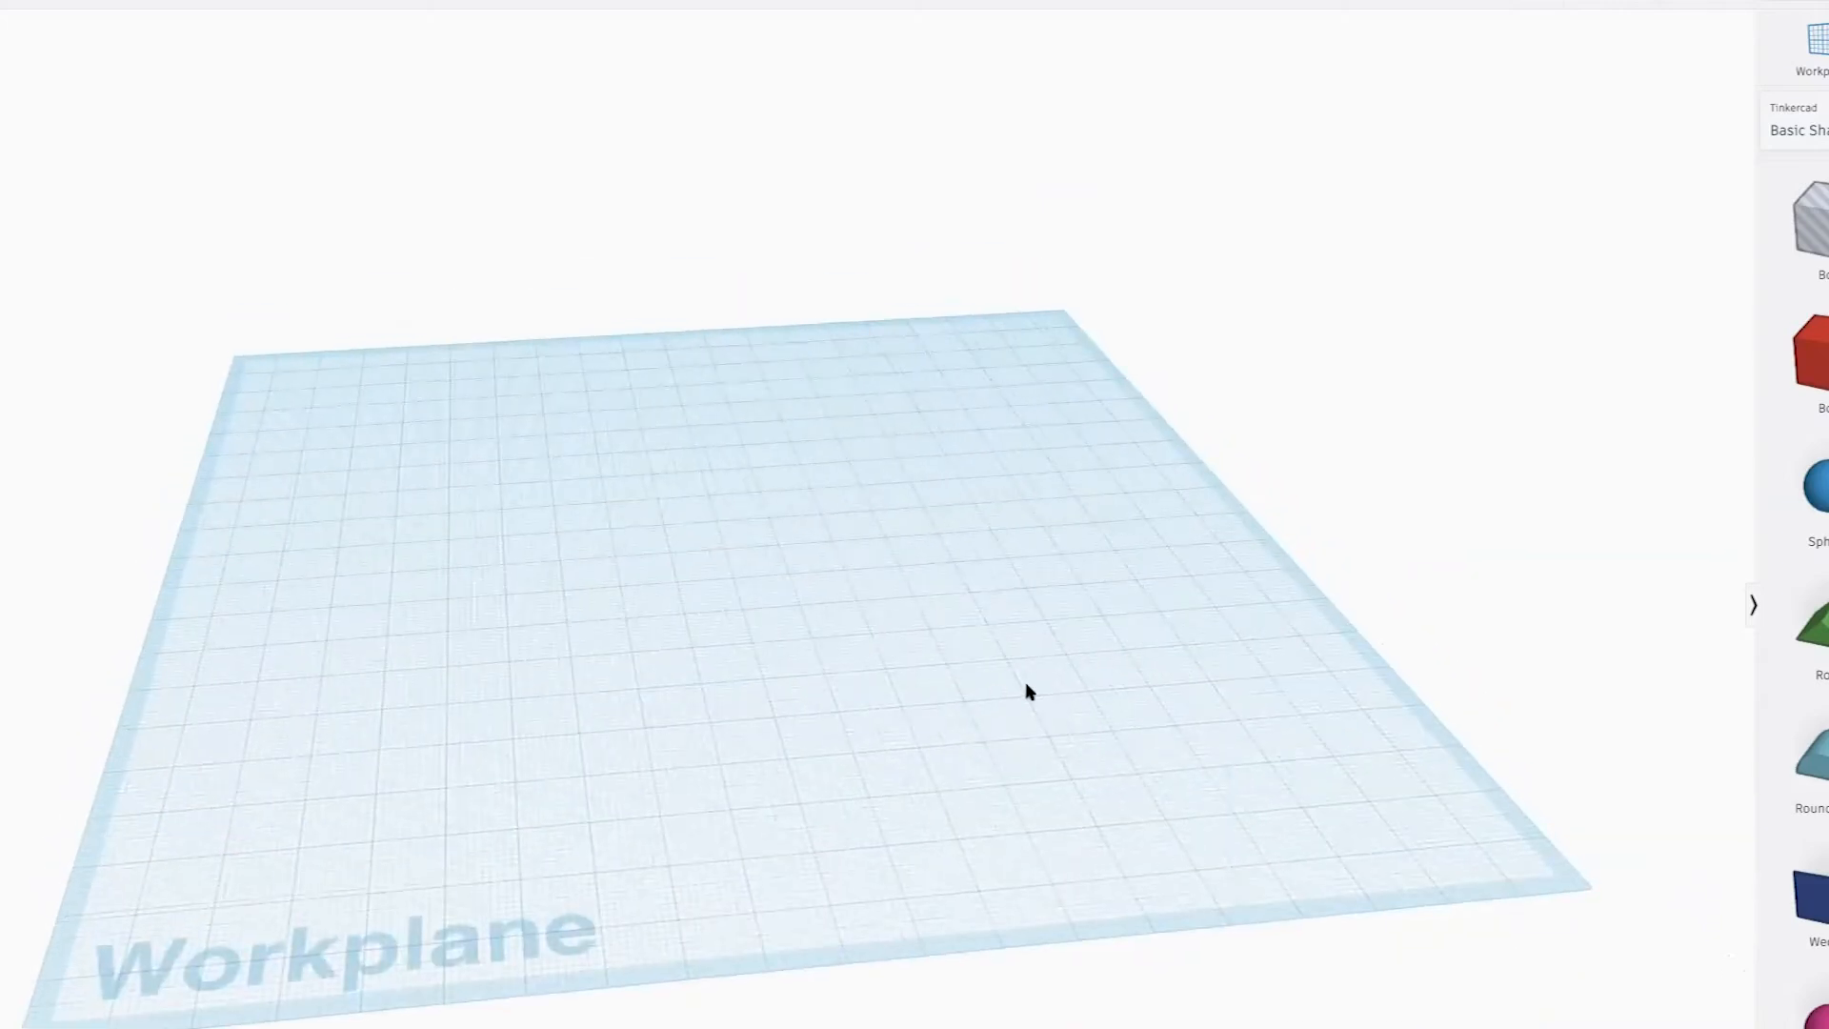
right_drag(965, 703, 947, 708)
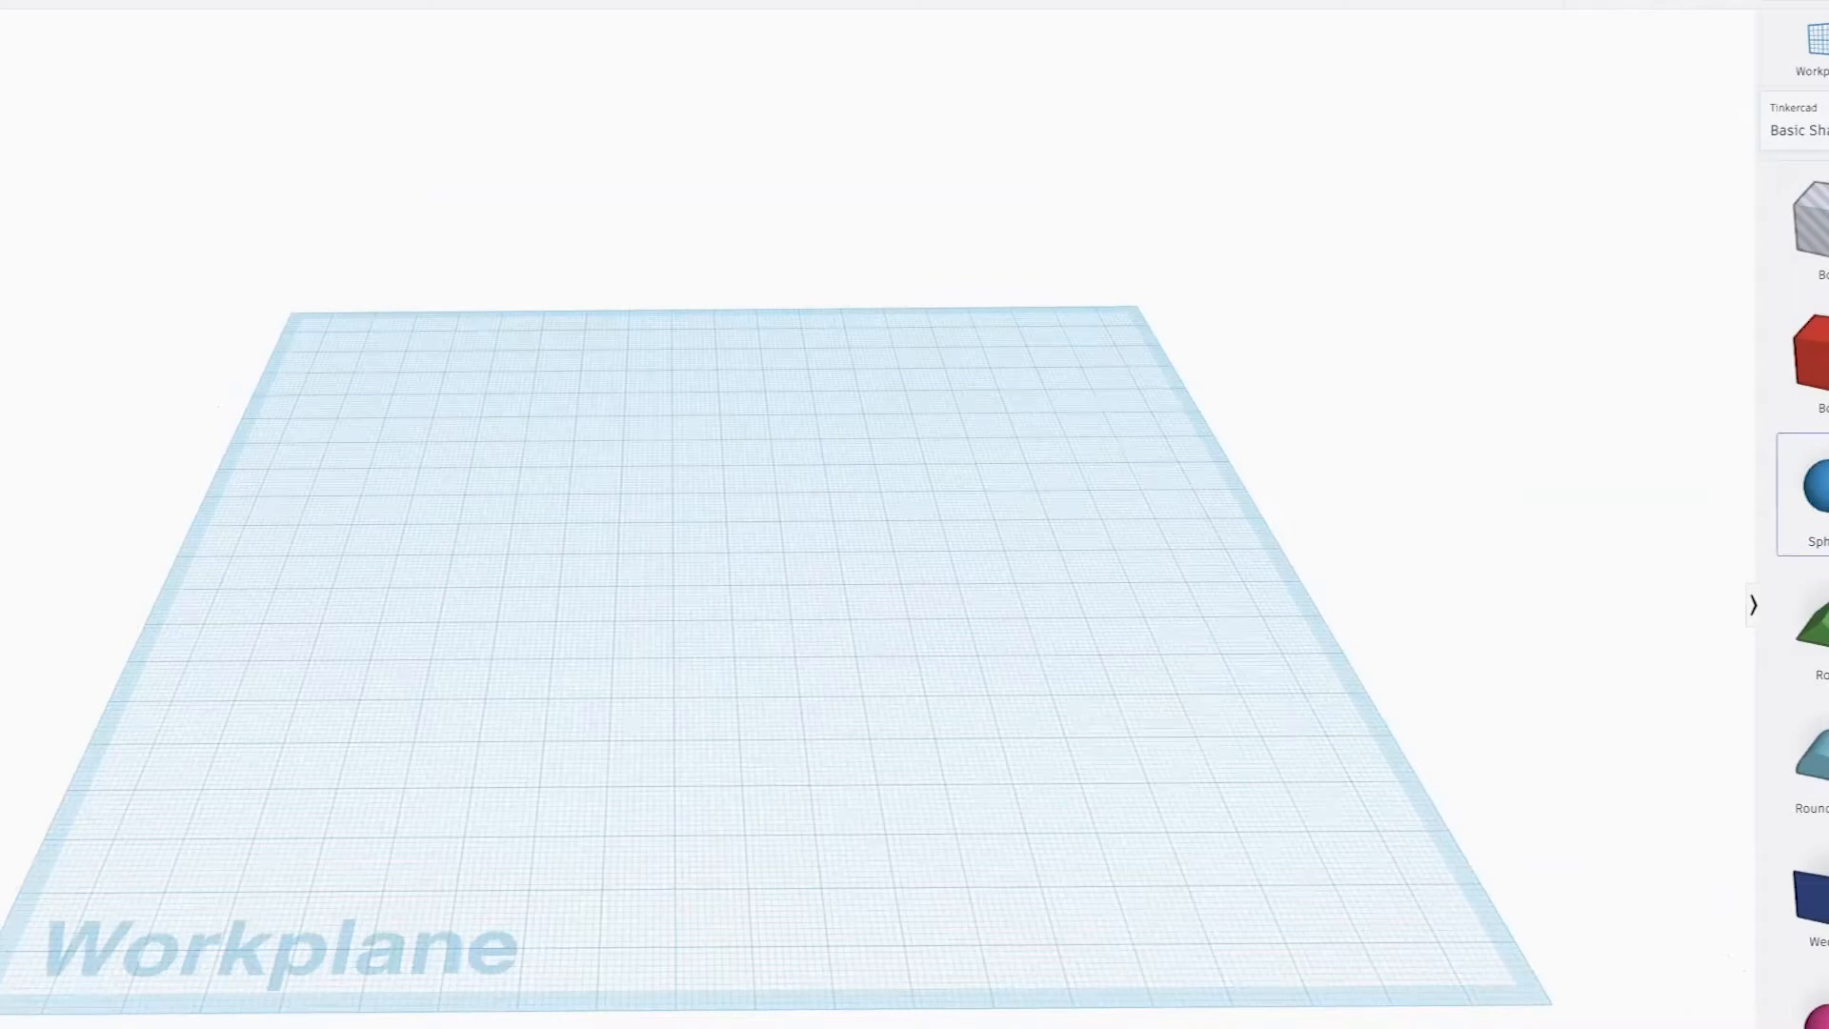
Place a solid sphere from the Basic Shapes near the middle of the workplane and view it up close
drag(1814, 488, 739, 600)
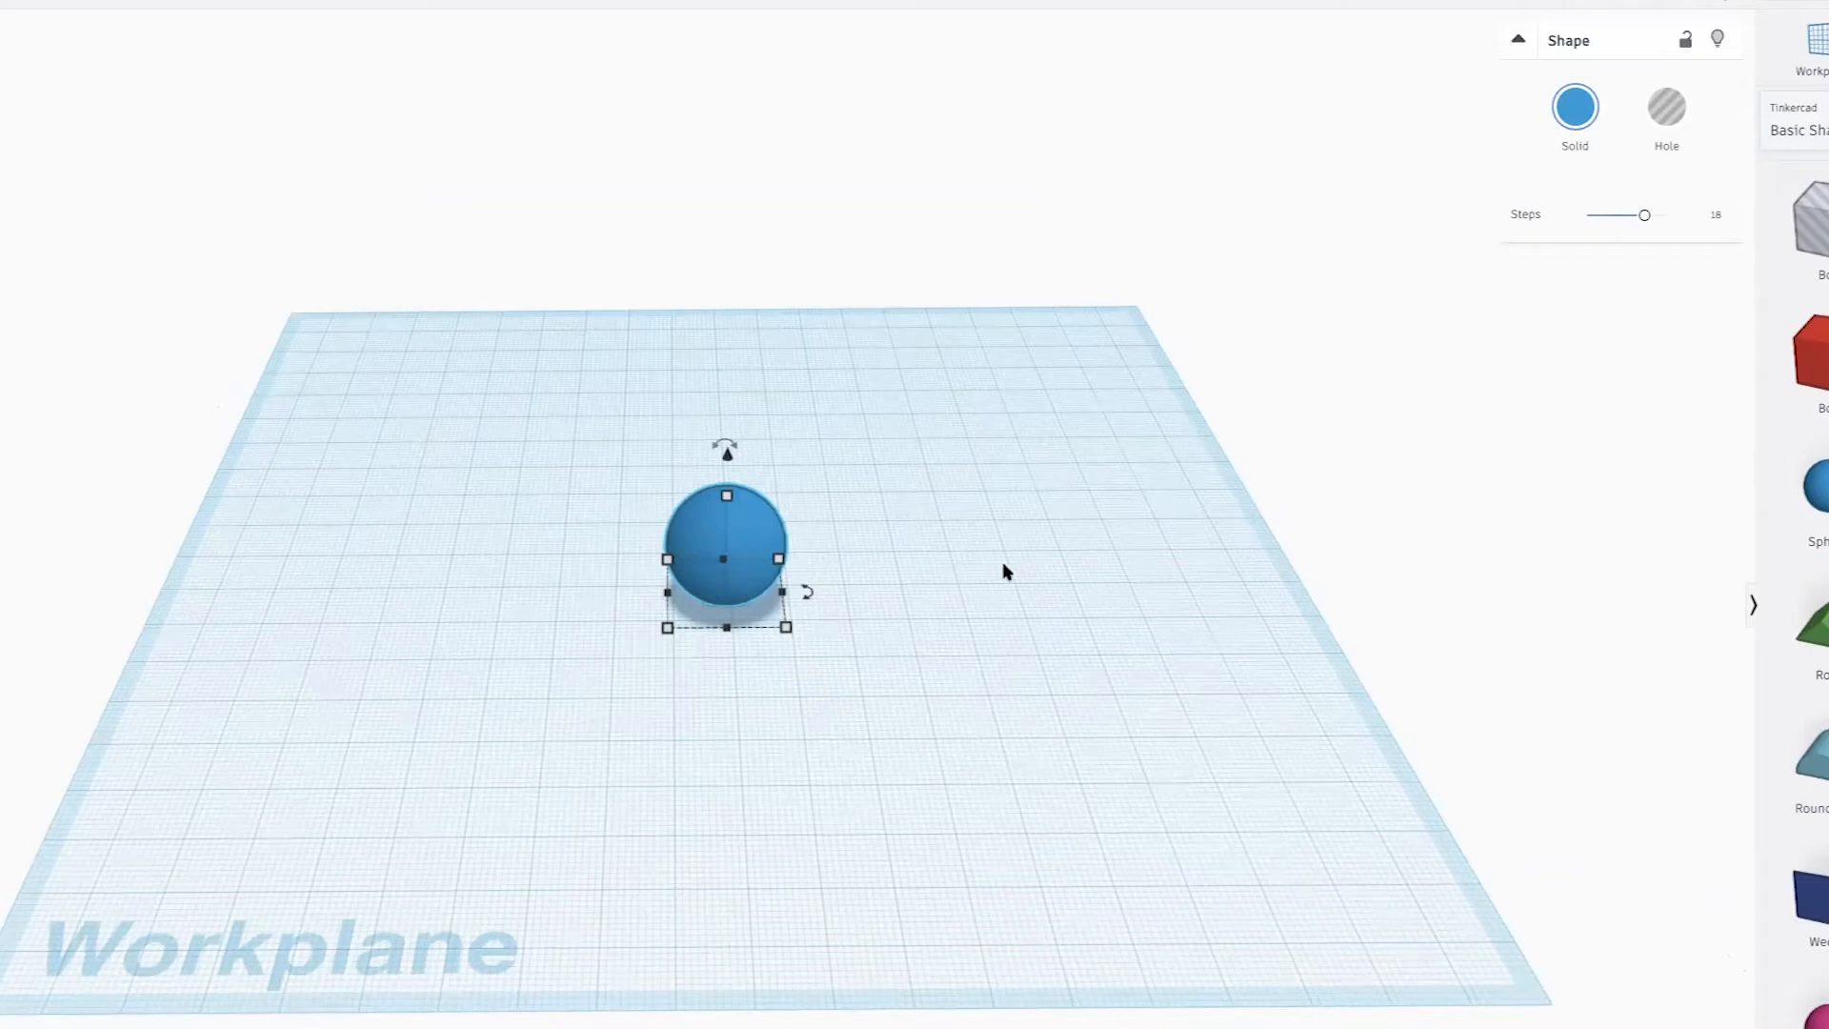
right_drag(837, 567, 804, 581)
scroll(803, 581, down, 3)
scroll(804, 584, up, 6)
right_drag(874, 614, 853, 608)
scroll(817, 579, up, 4)
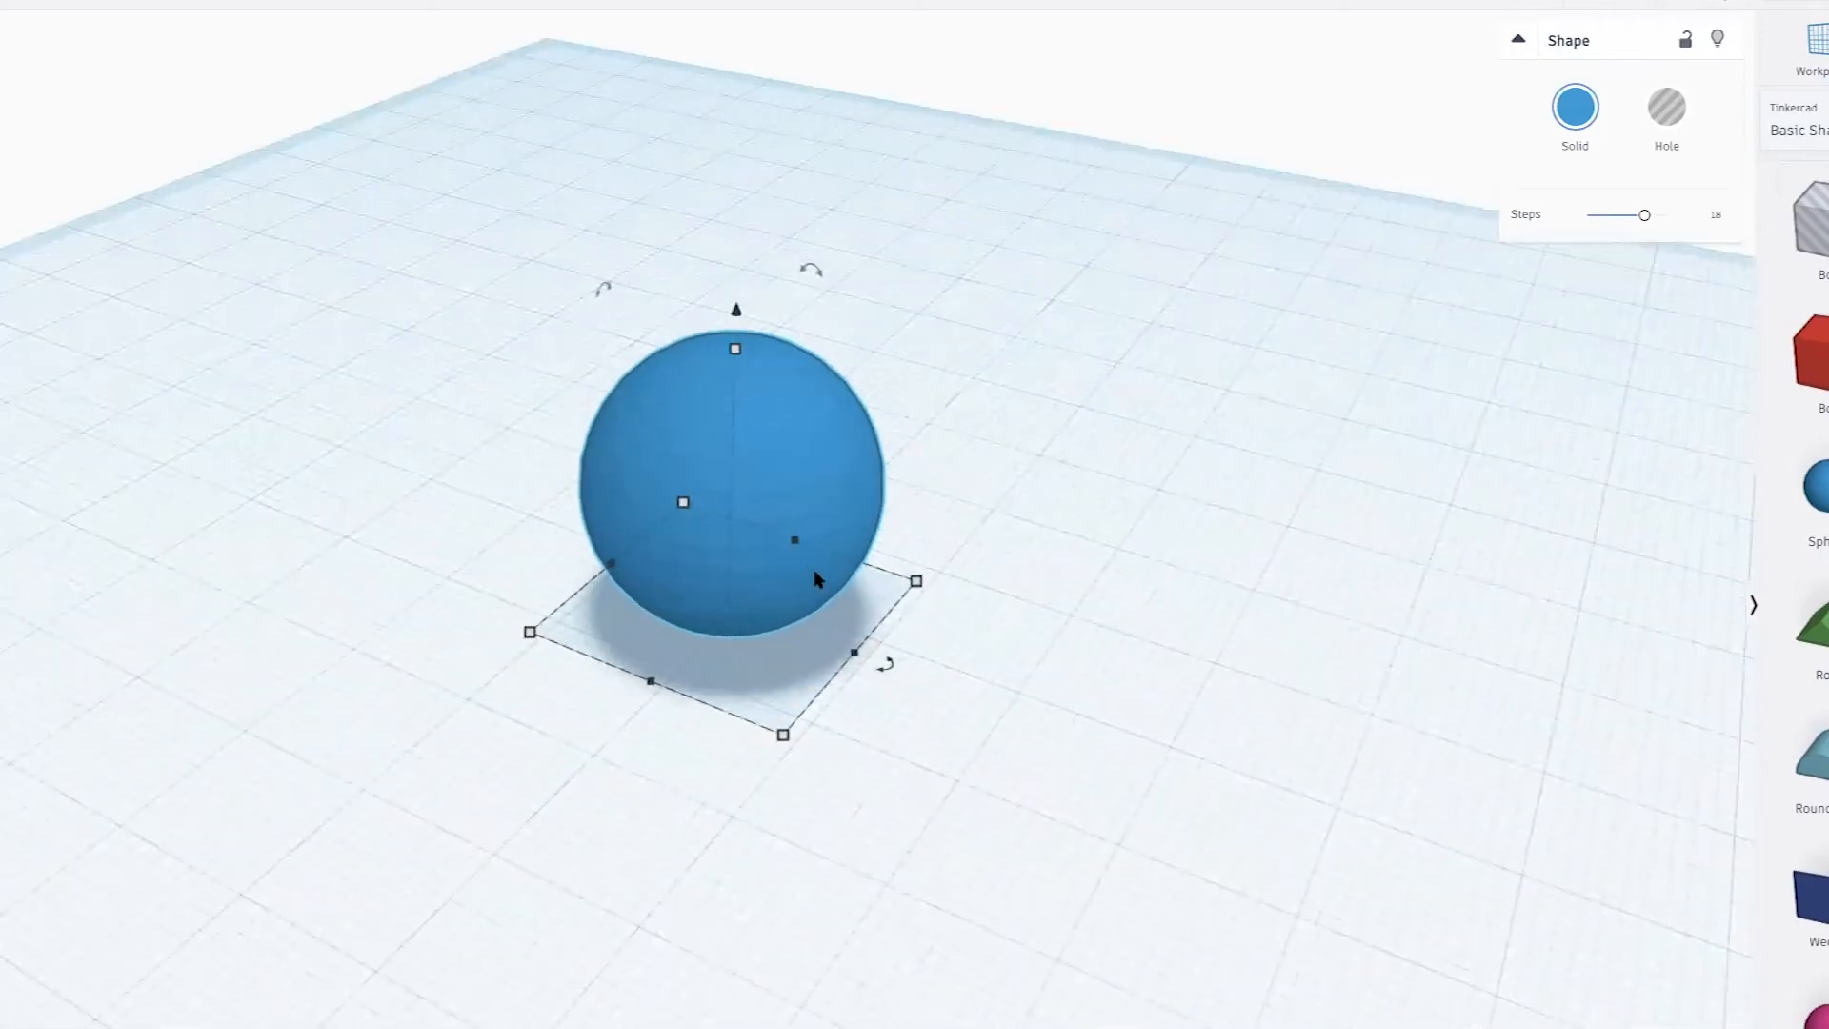
Examine the sphere's resize, height and rotation handles, deselecting and reselecting the shape and viewing it from different distances
scroll(651, 683, up, 1)
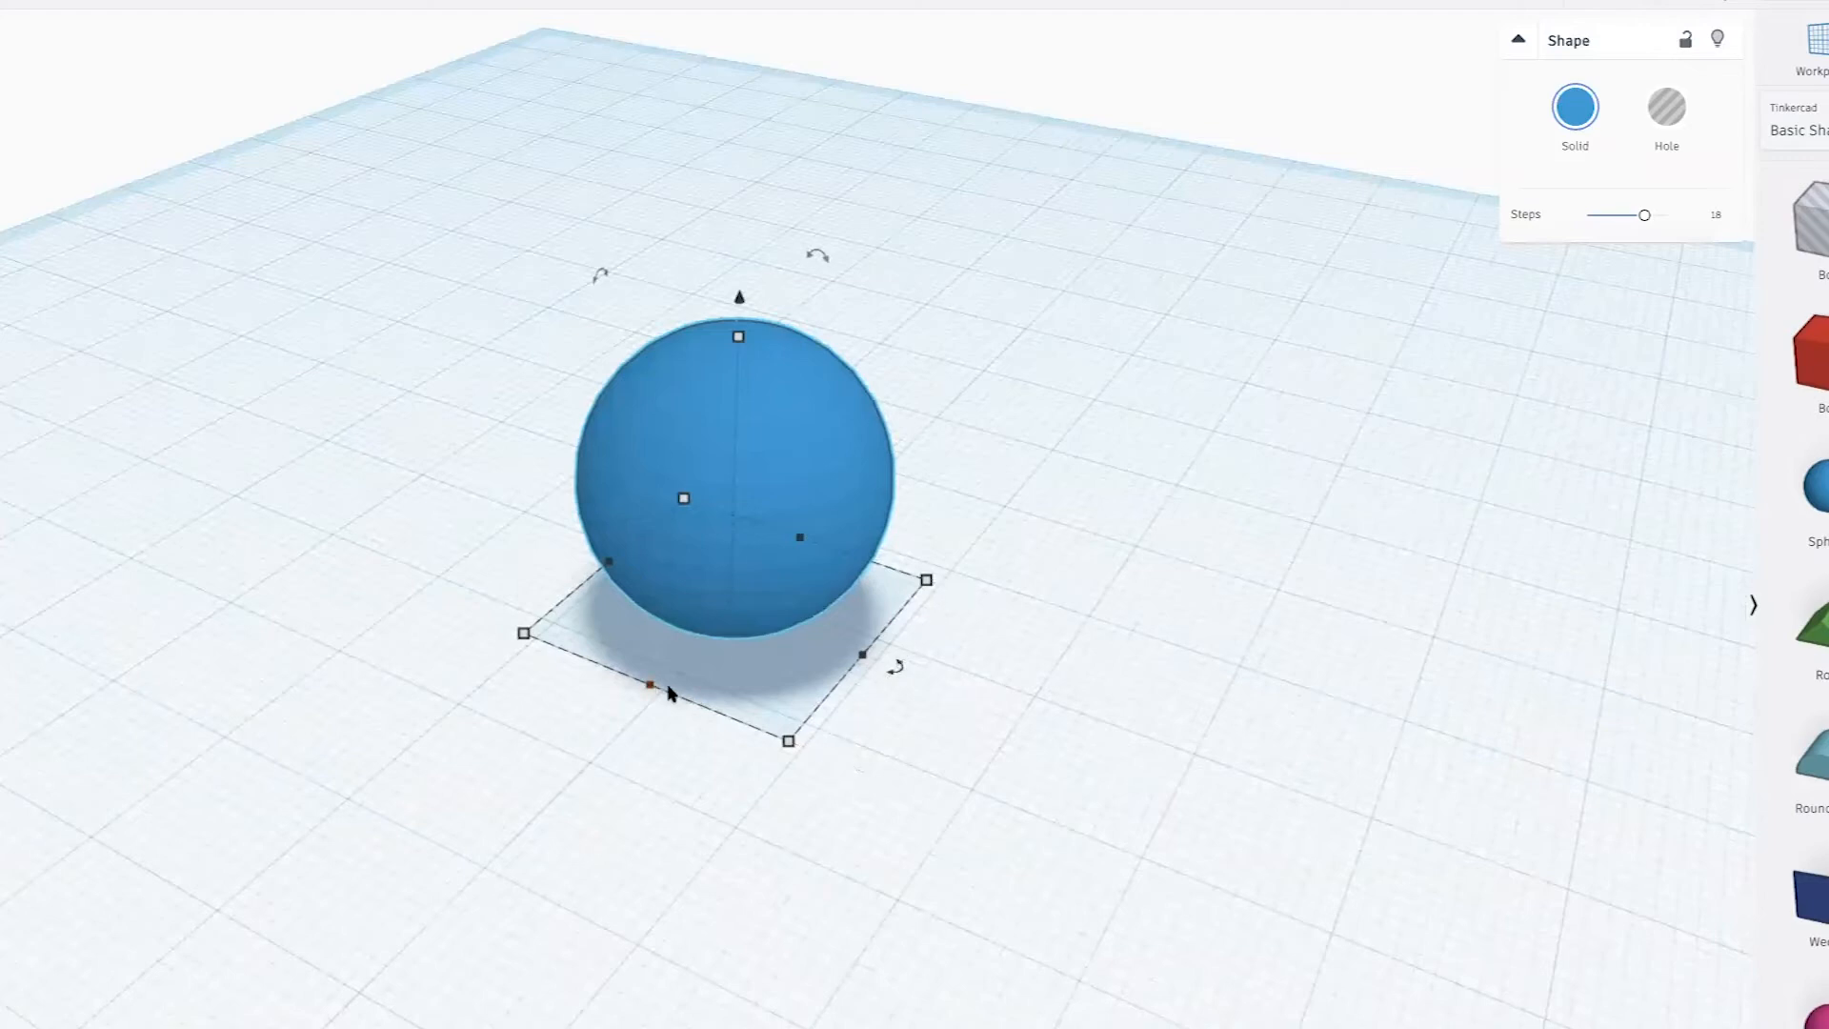
mouse_move(602, 275)
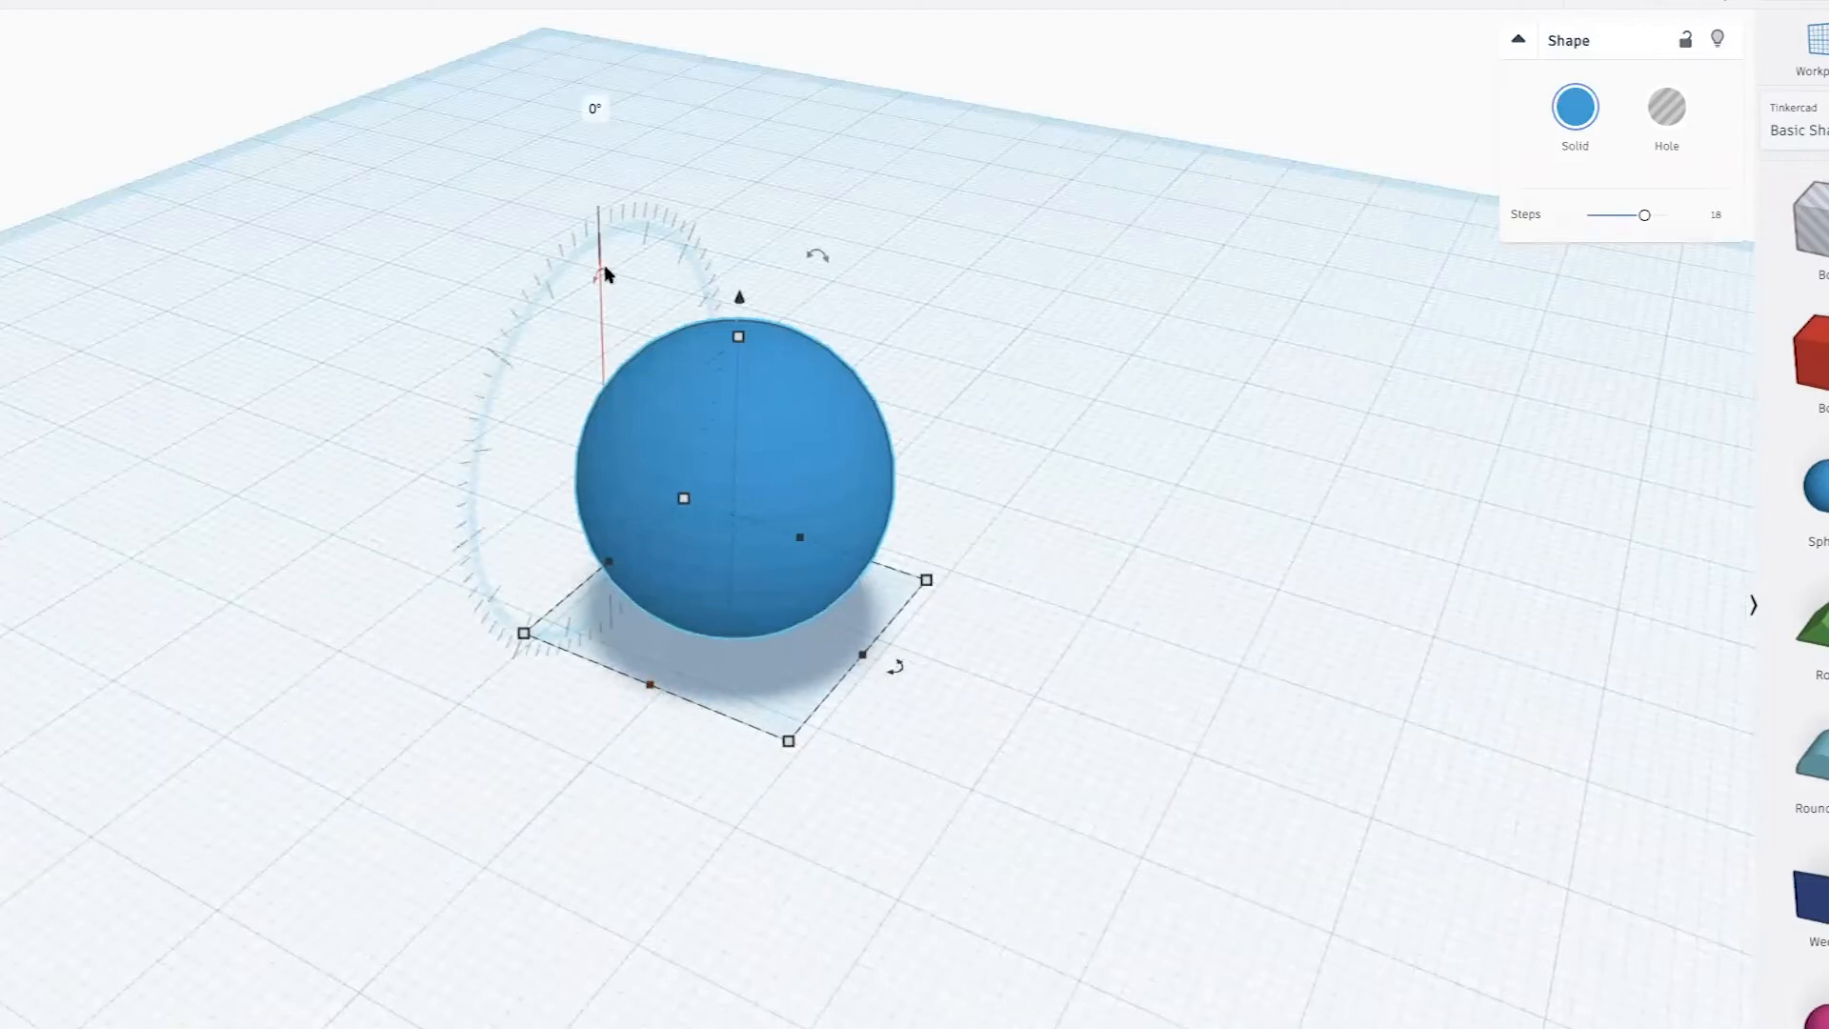
click(98, 211)
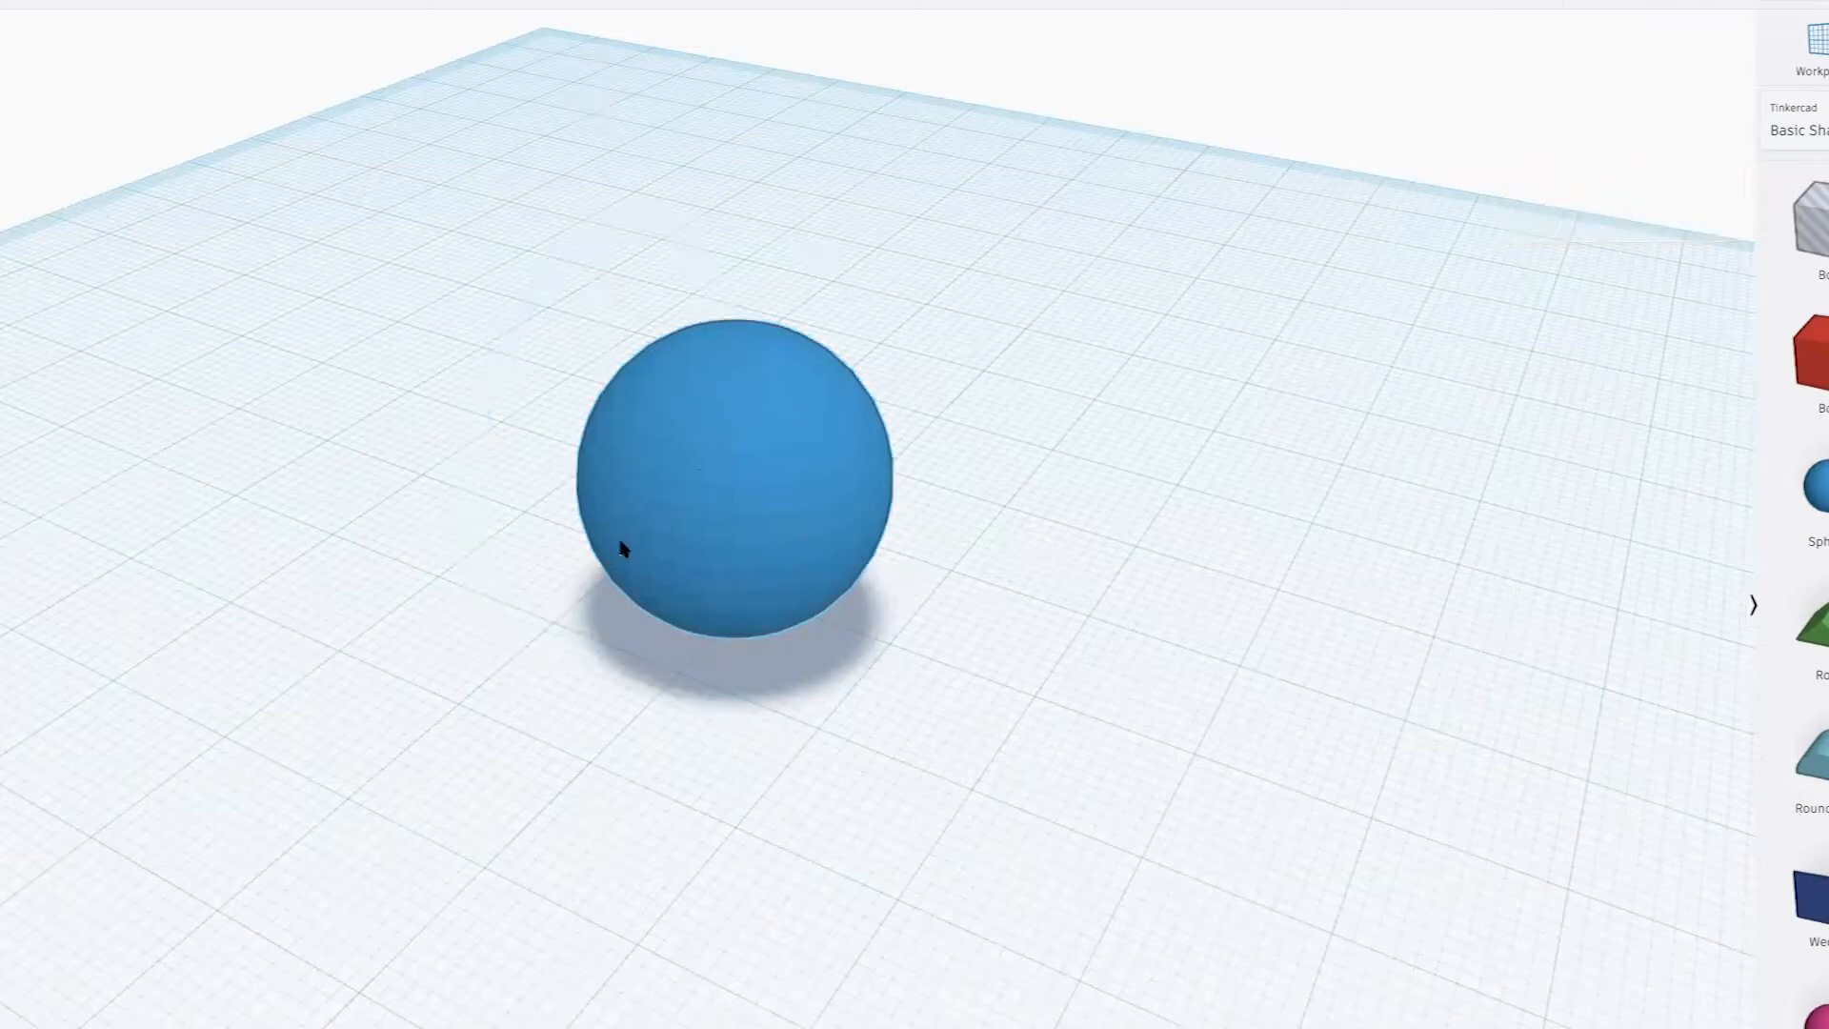
scroll(619, 537, down, 3)
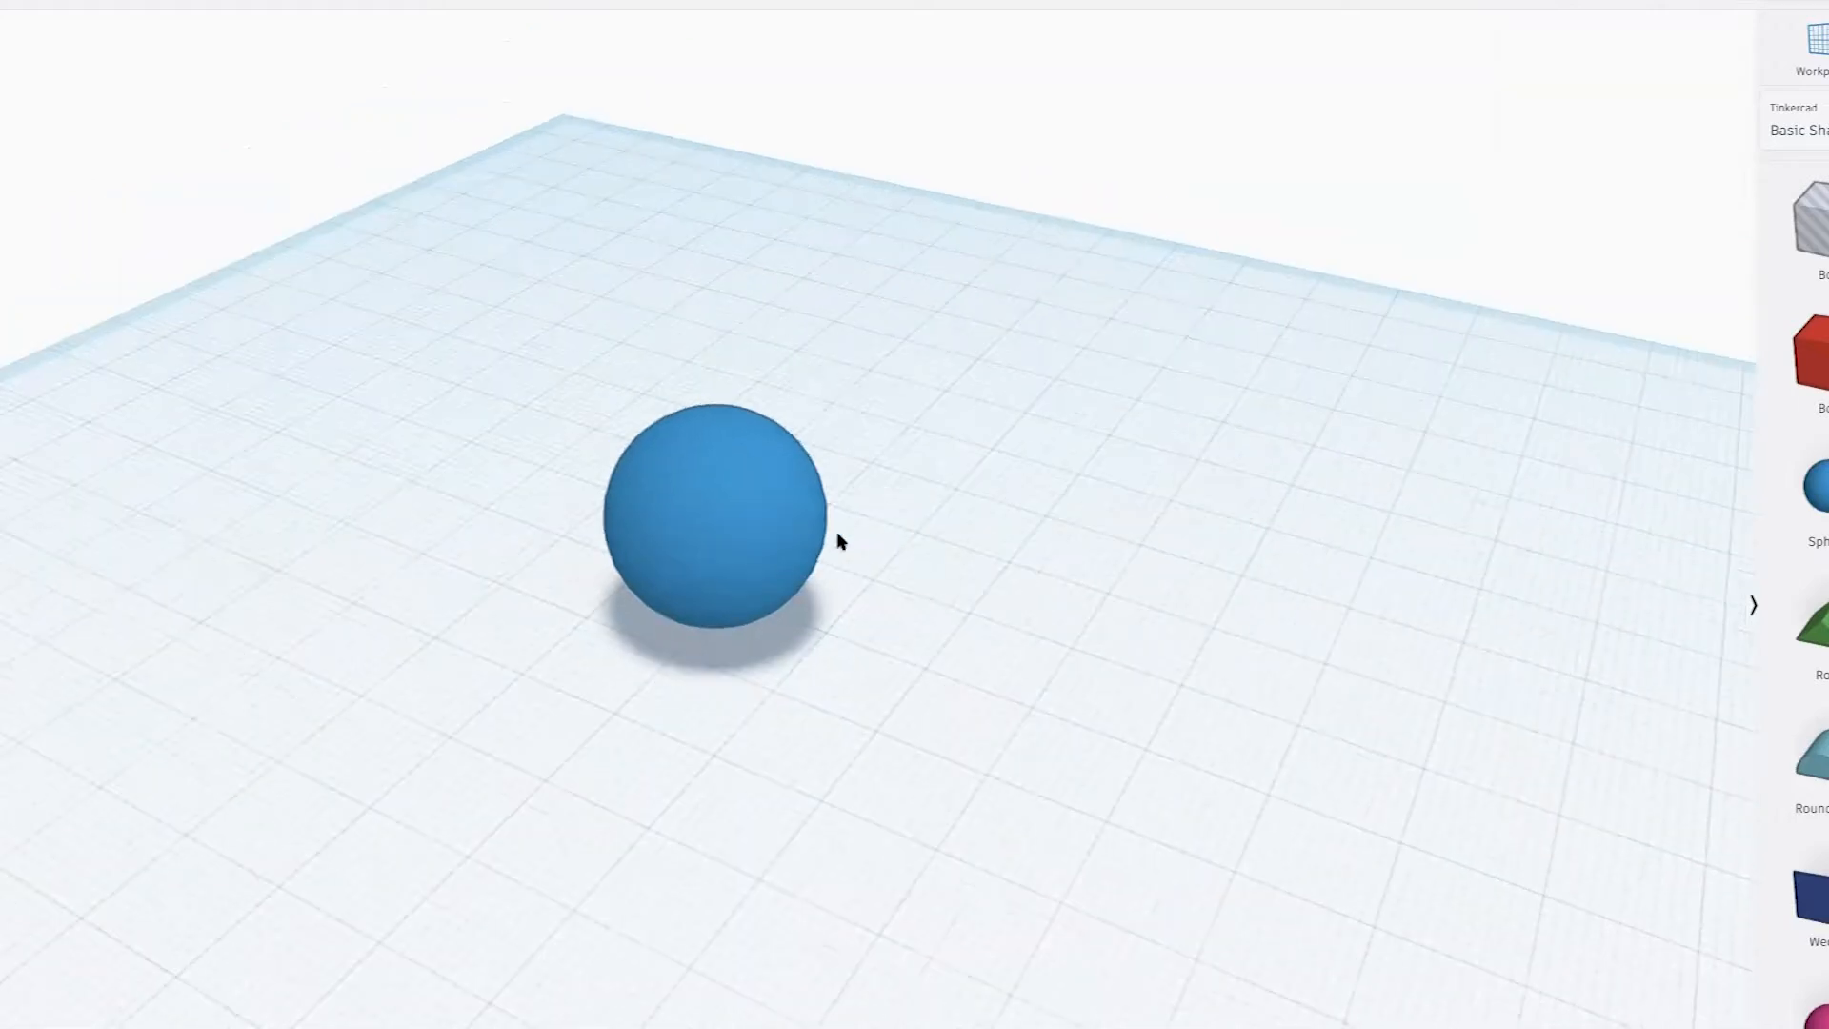
click(717, 533)
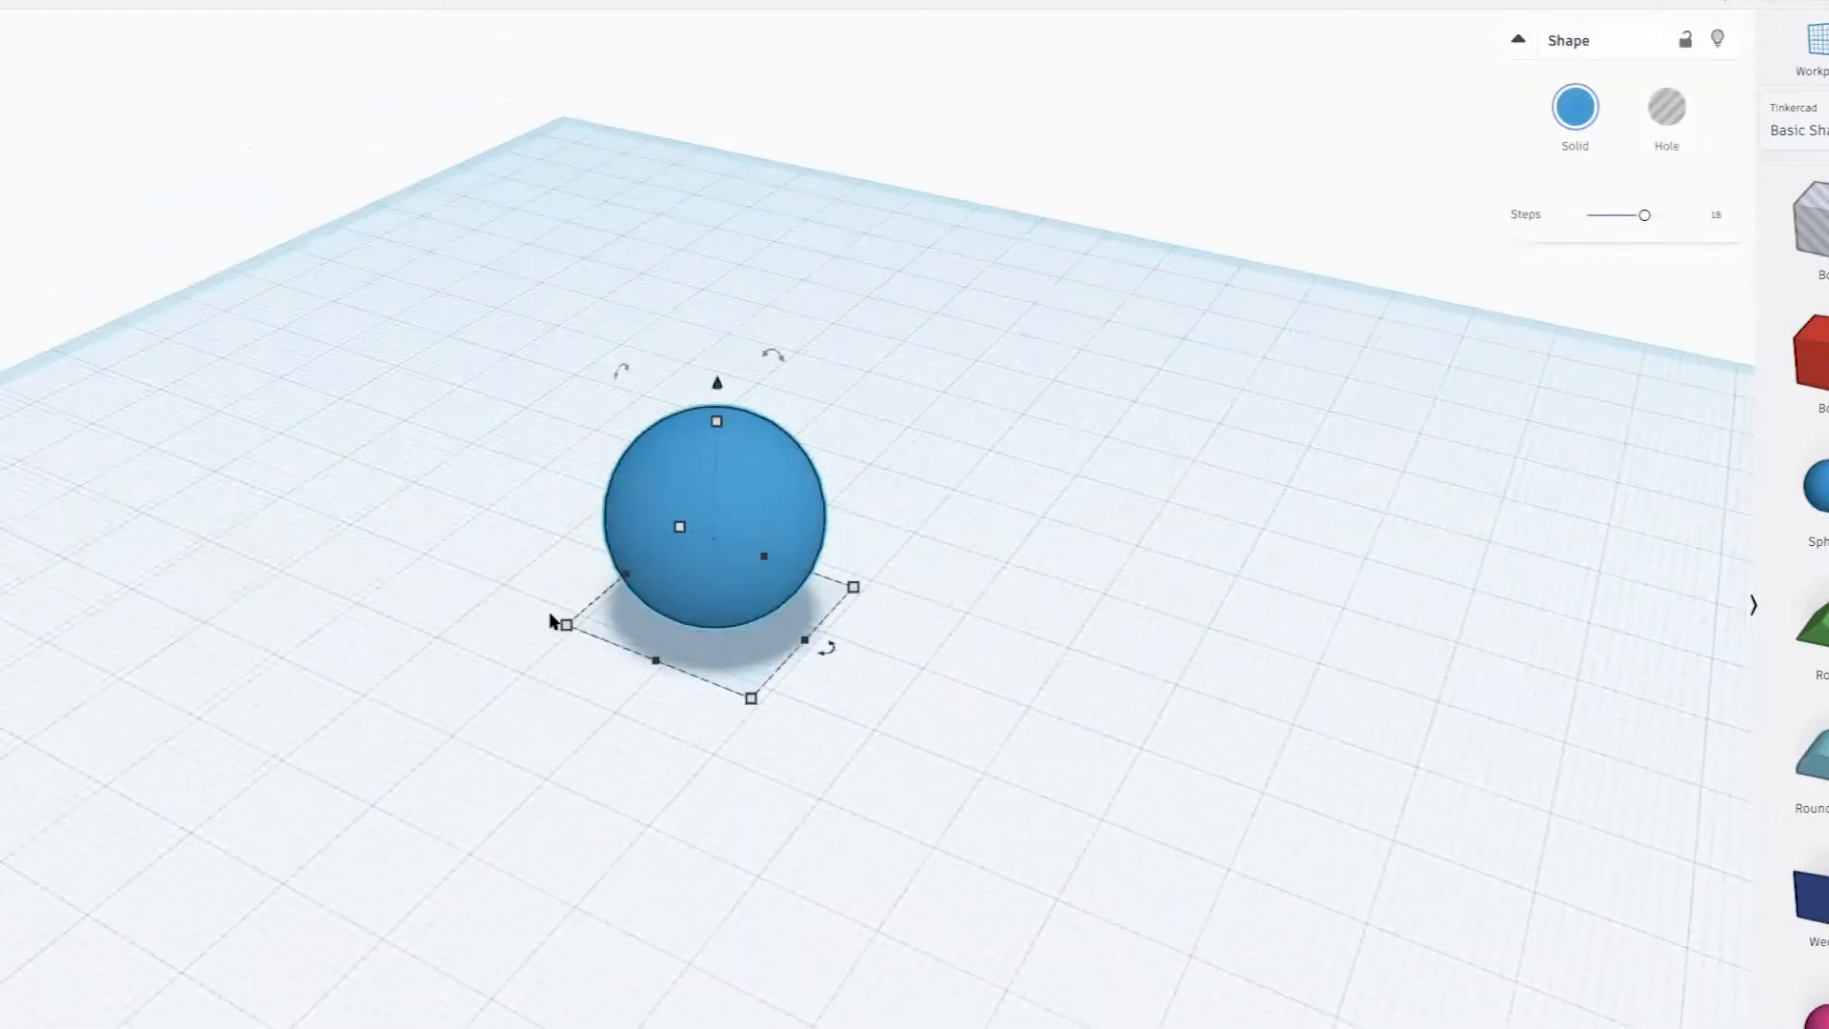
scroll(678, 515, down, 3)
scroll(673, 516, up, 3)
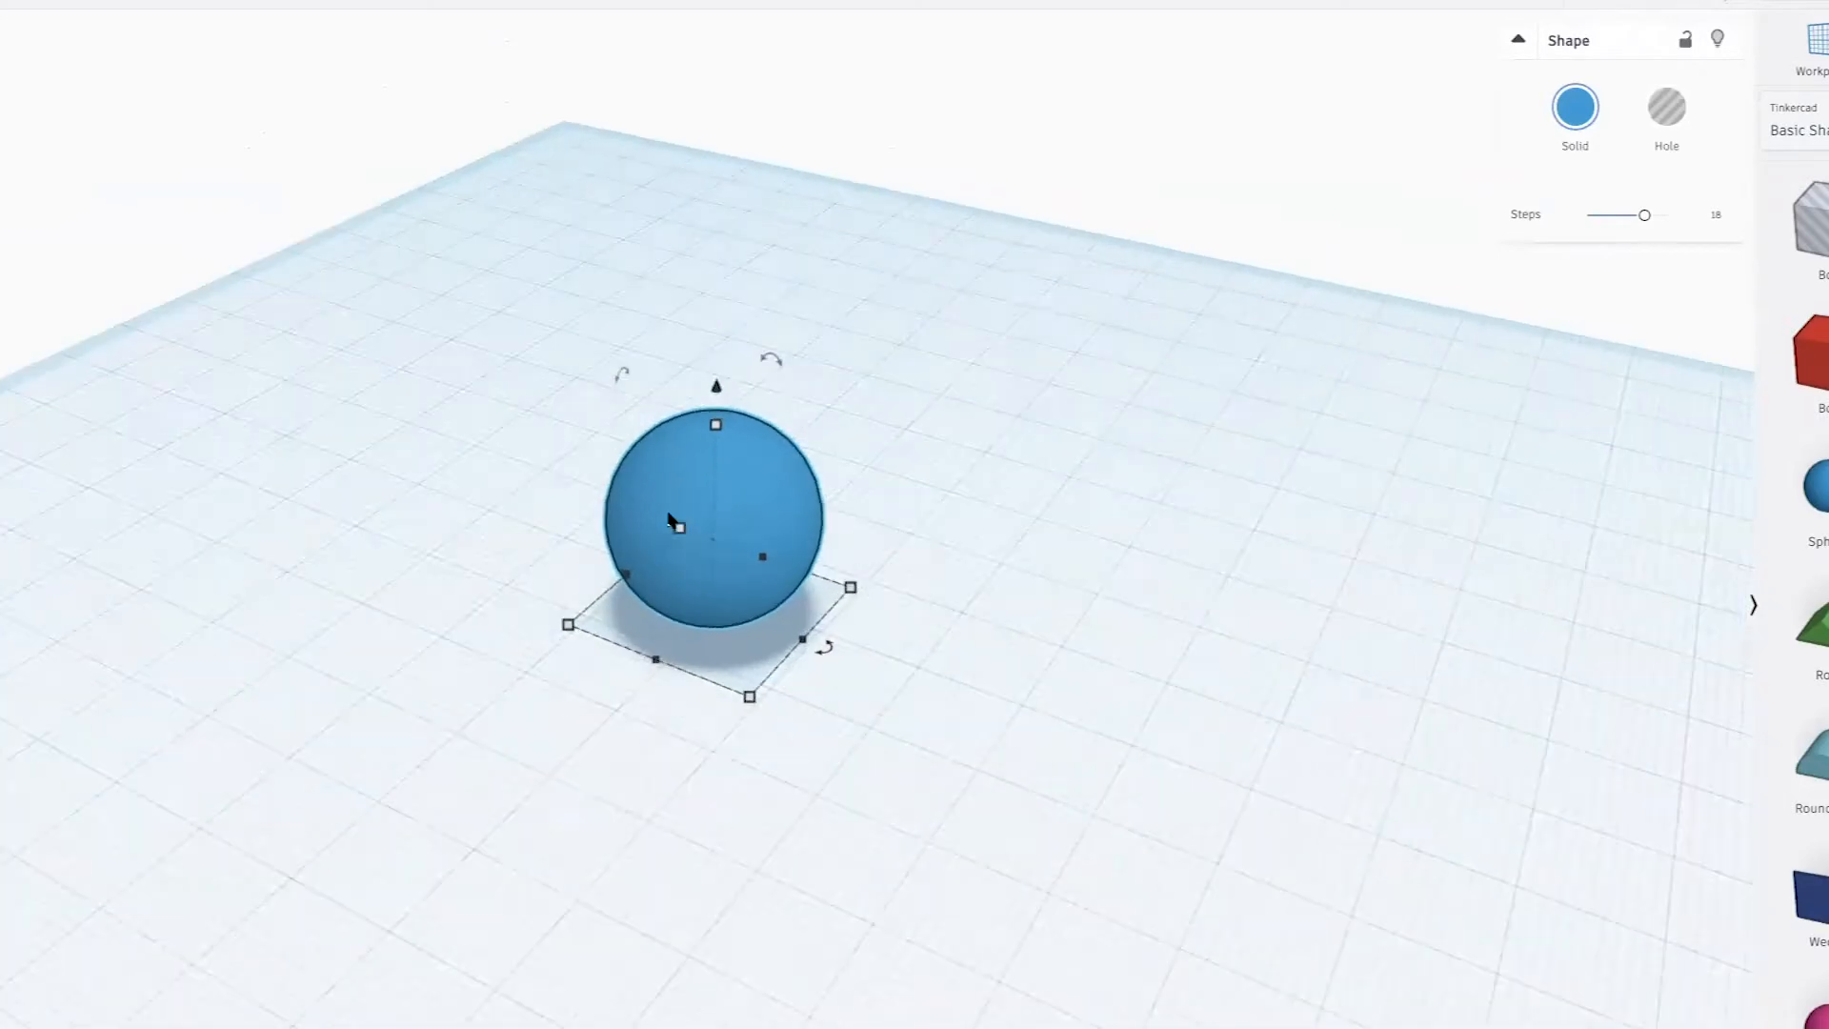
scroll(667, 505, up, 2)
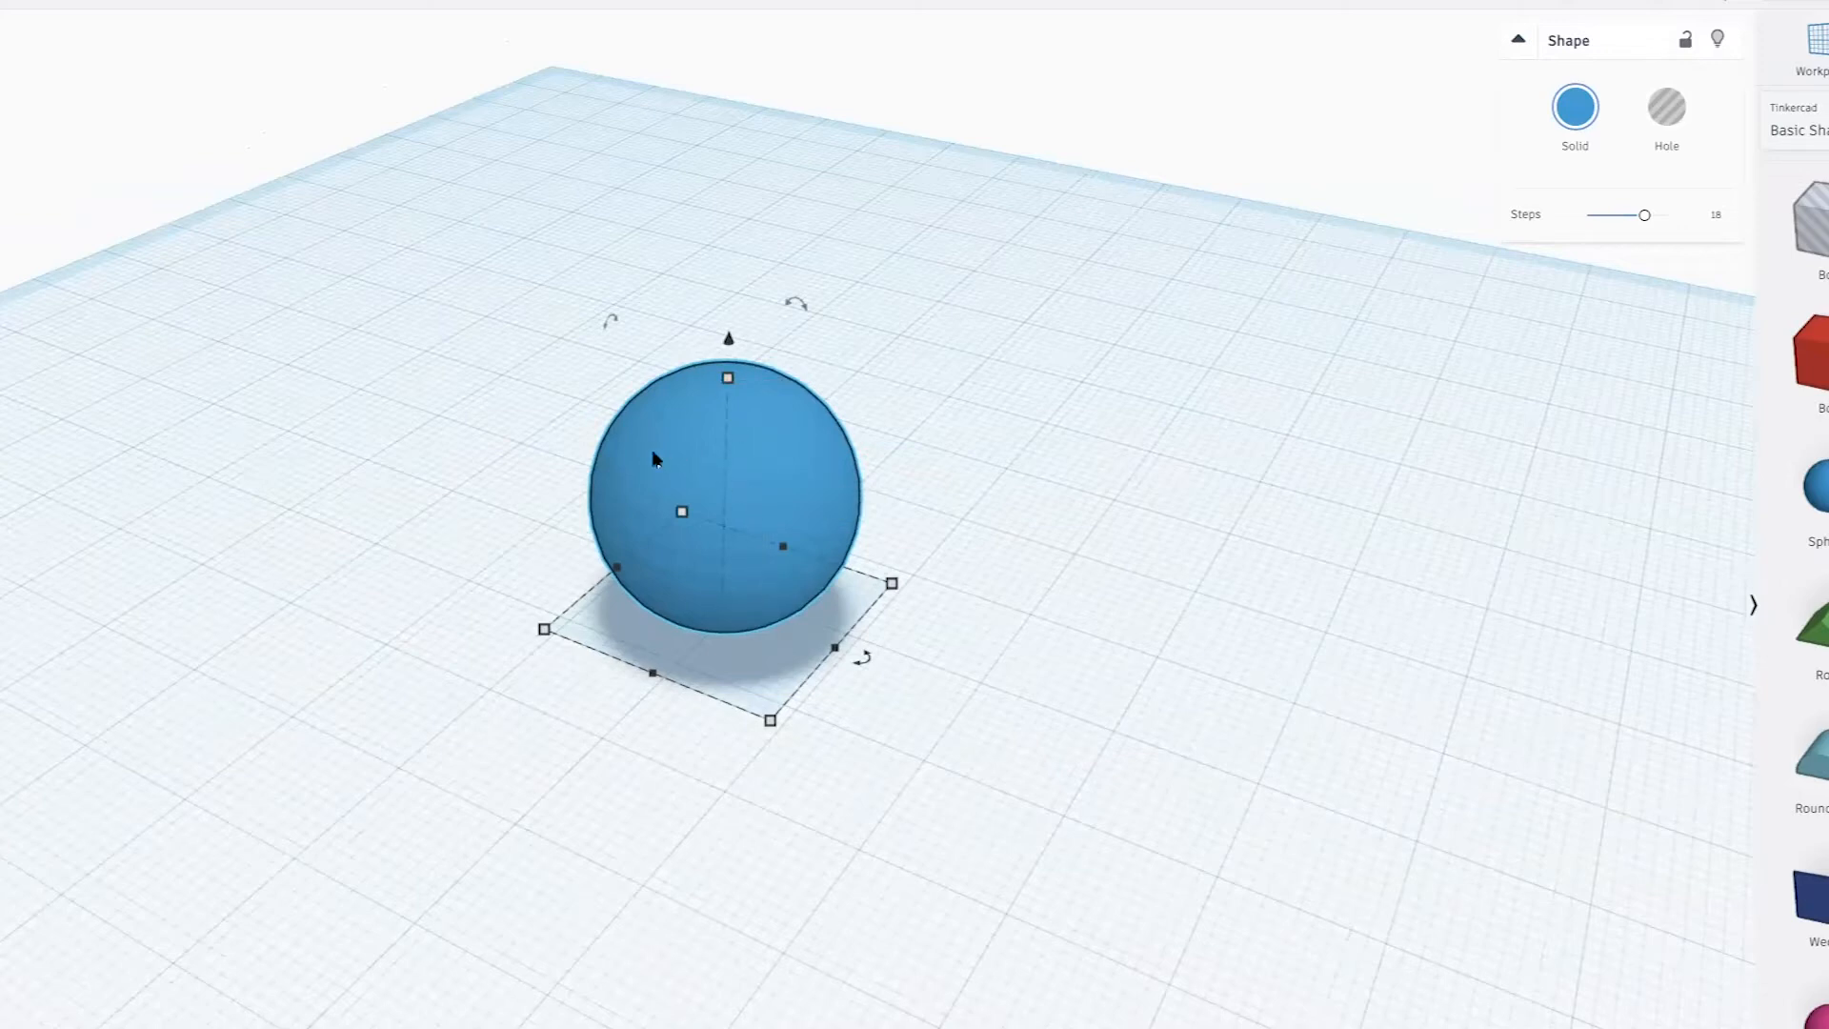
mouse_move(654, 459)
mouse_down()
mouse_move(510, 734)
mouse_move(927, 661)
mouse_move(816, 428)
mouse_move(681, 444)
mouse_move(772, 526)
mouse_move(825, 547)
mouse_move(787, 485)
mouse_move(809, 391)
mouse_move(934, 433)
mouse_move(784, 477)
mouse_move(682, 470)
mouse_move(677, 449)
mouse_move(672, 471)
mouse_up()
scroll(577, 640, up, 3)
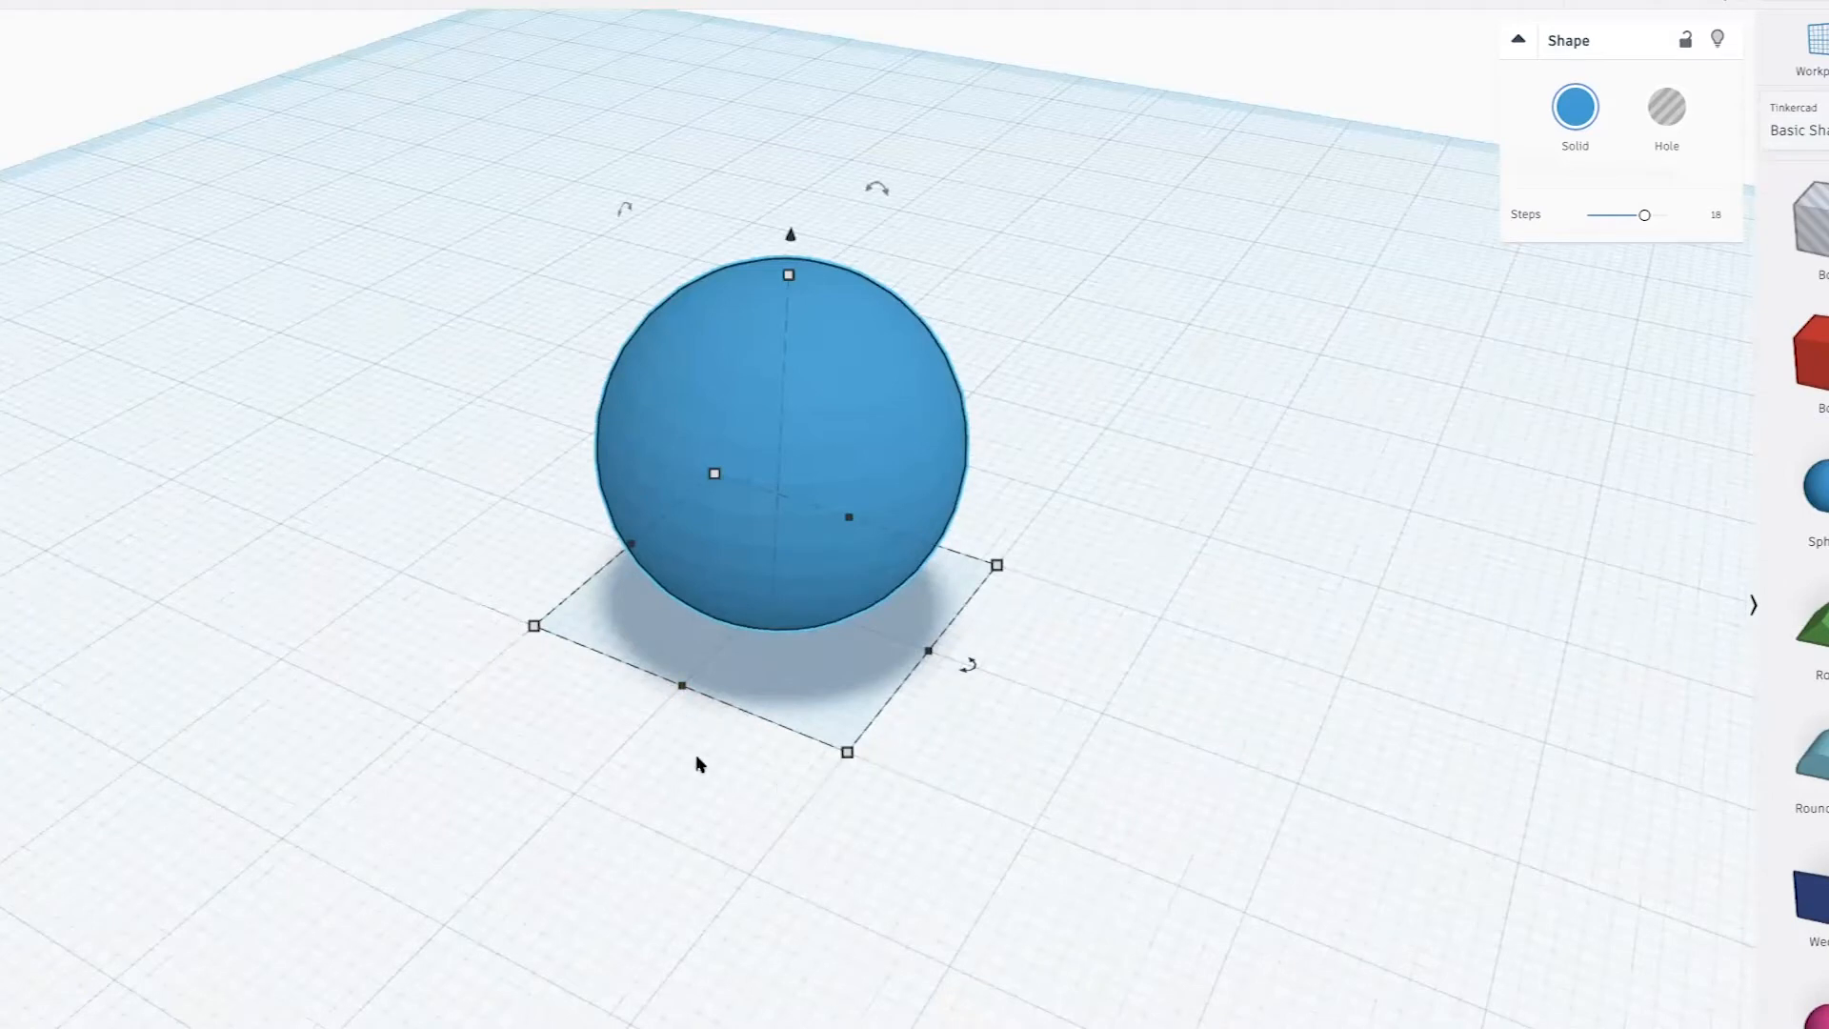
scroll(697, 759, down, 2)
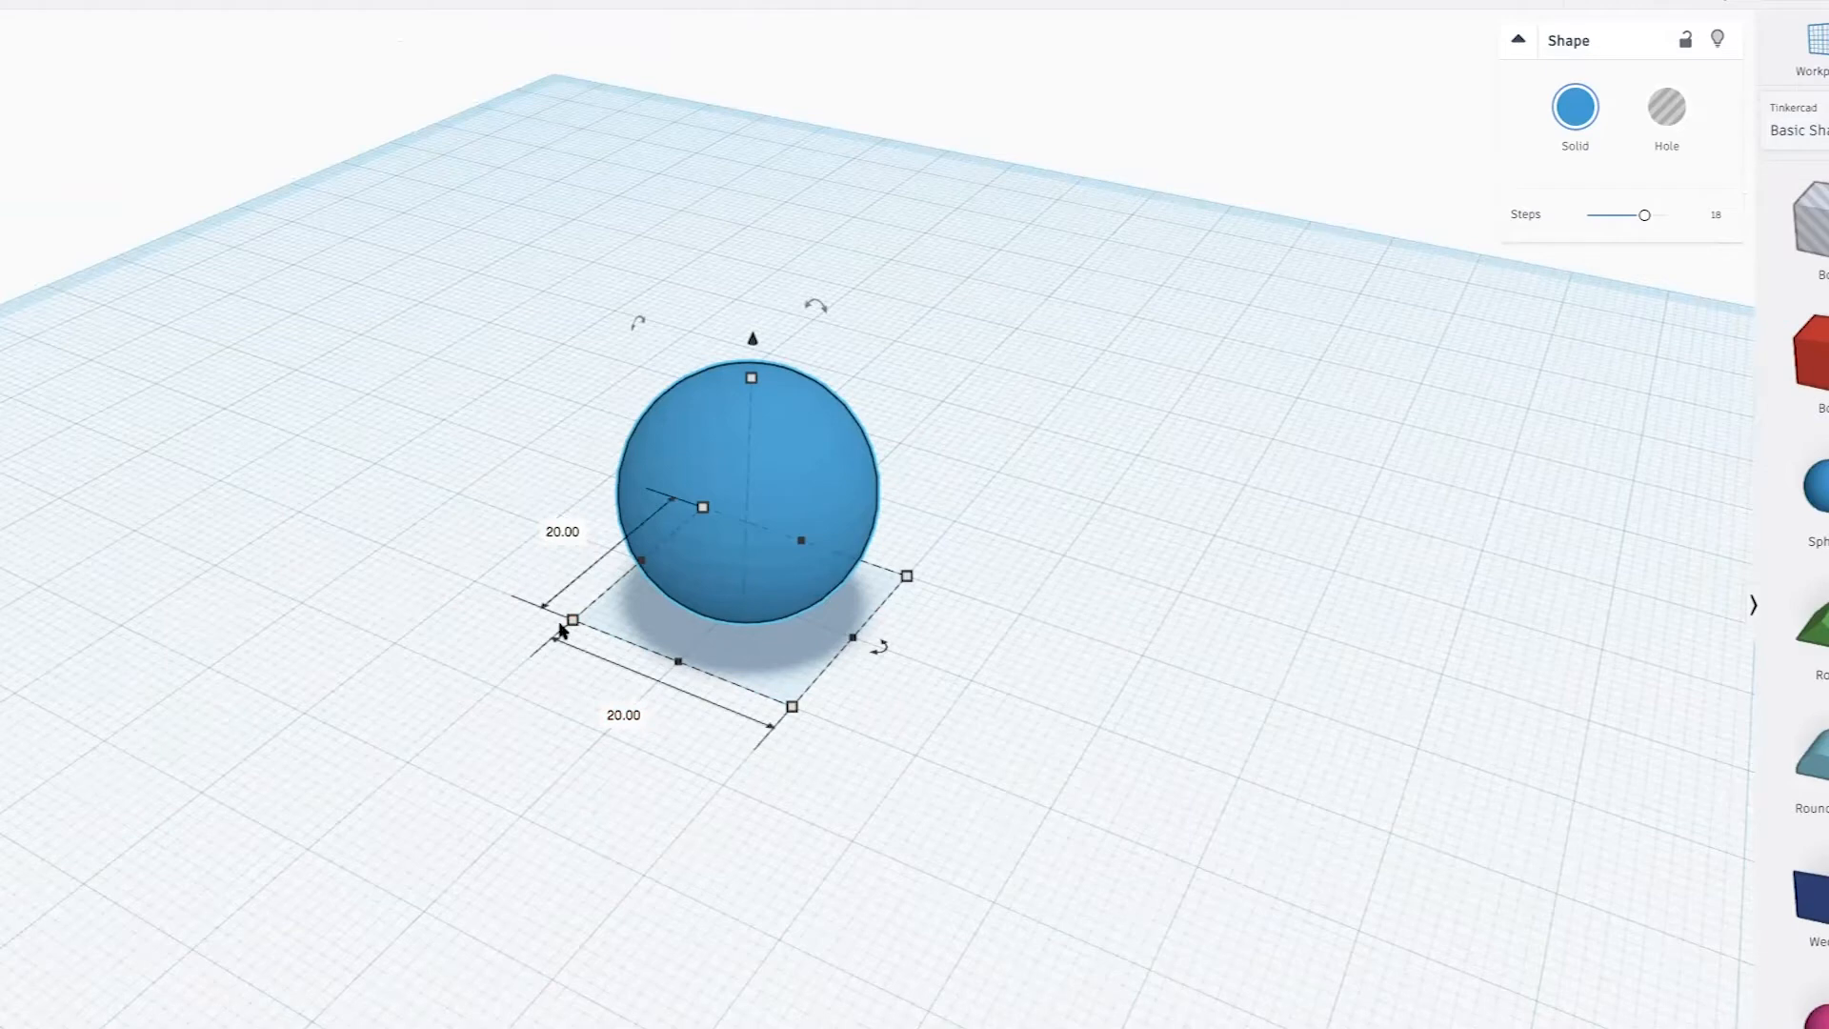
scroll(674, 498, down, 3)
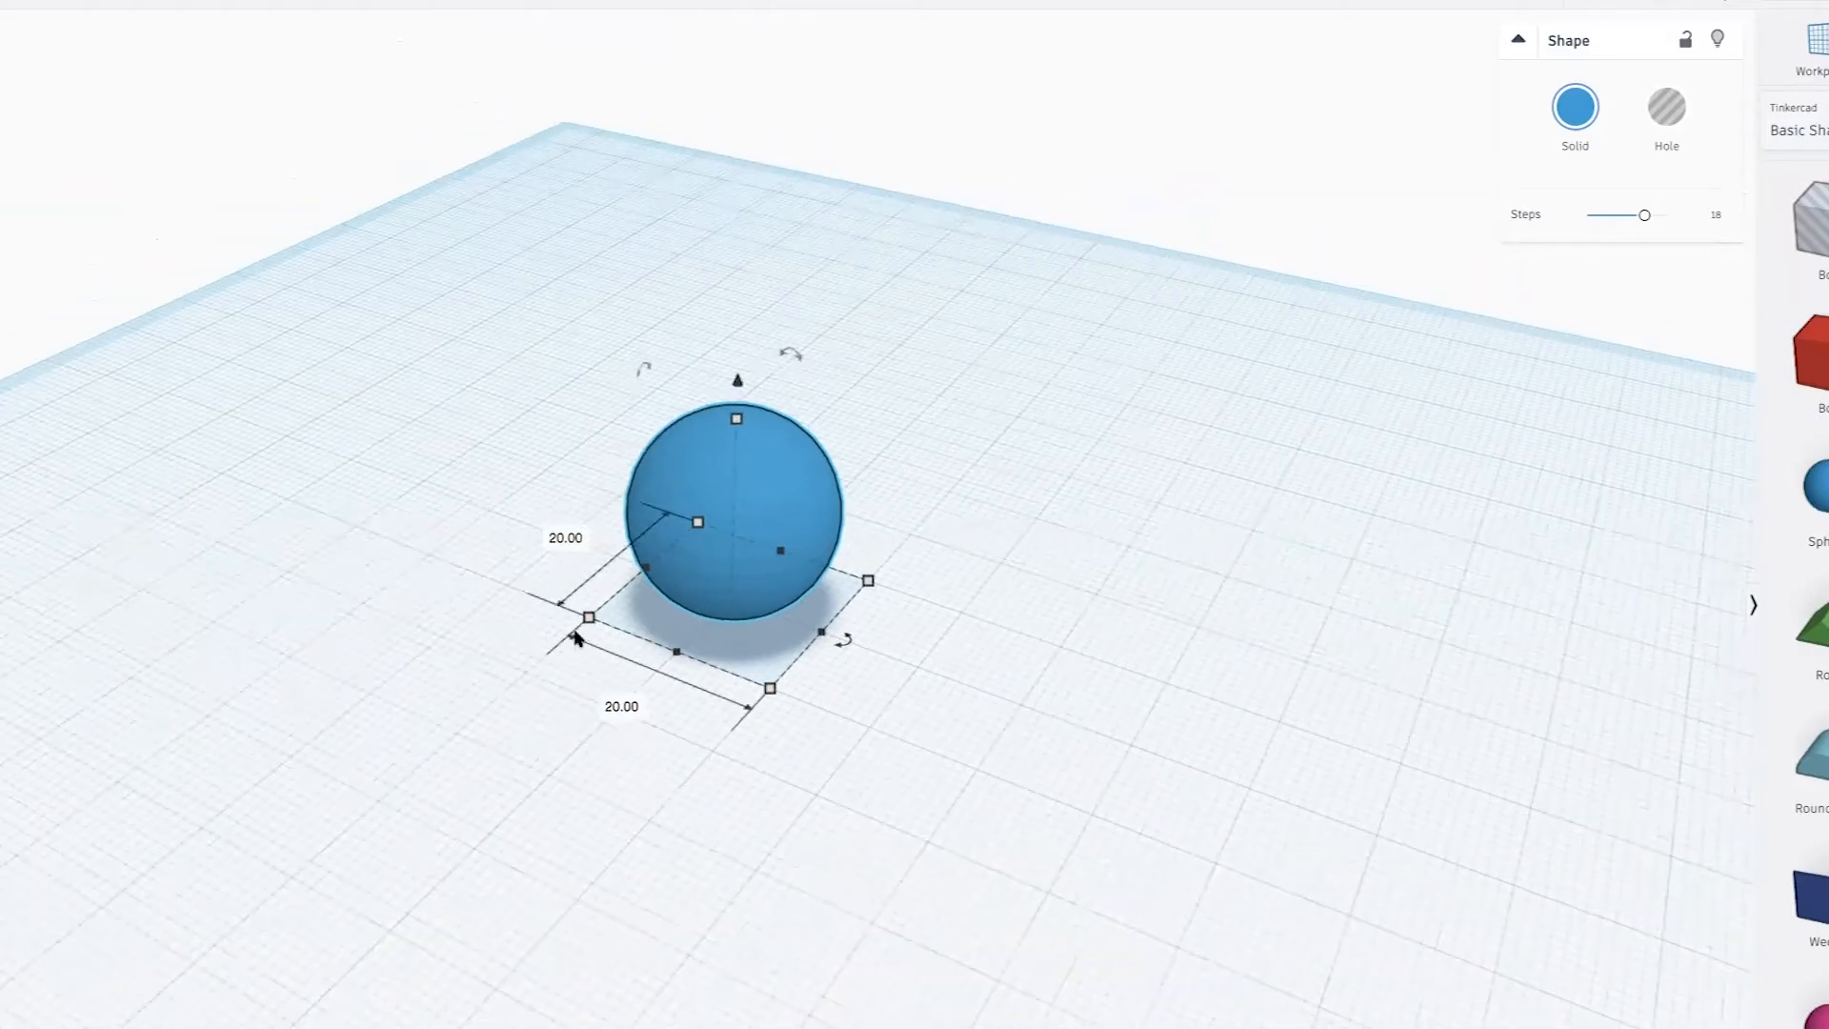
scroll(764, 544, up, 3)
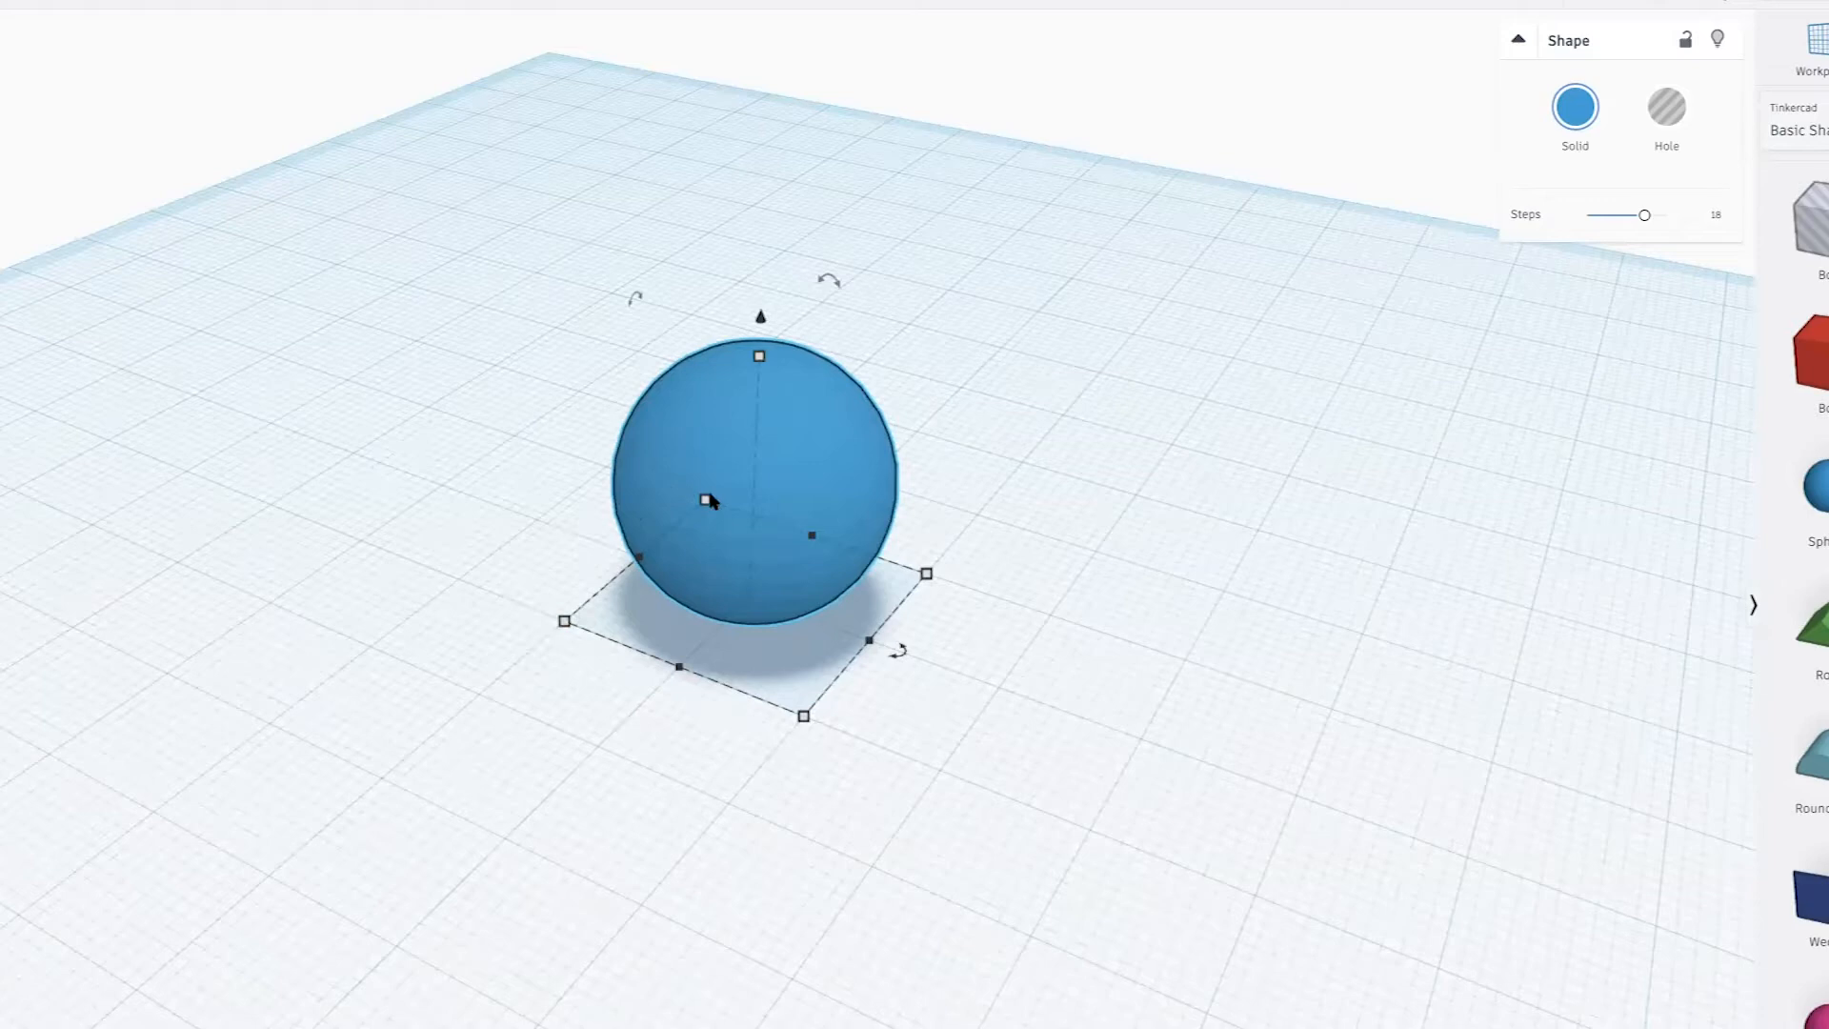
Stretch the sphere's base to turn it into an egg-shaped body about 30 mm long
drag(566, 621, 640, 577)
drag(480, 654, 317, 703)
right_drag(449, 682, 339, 784)
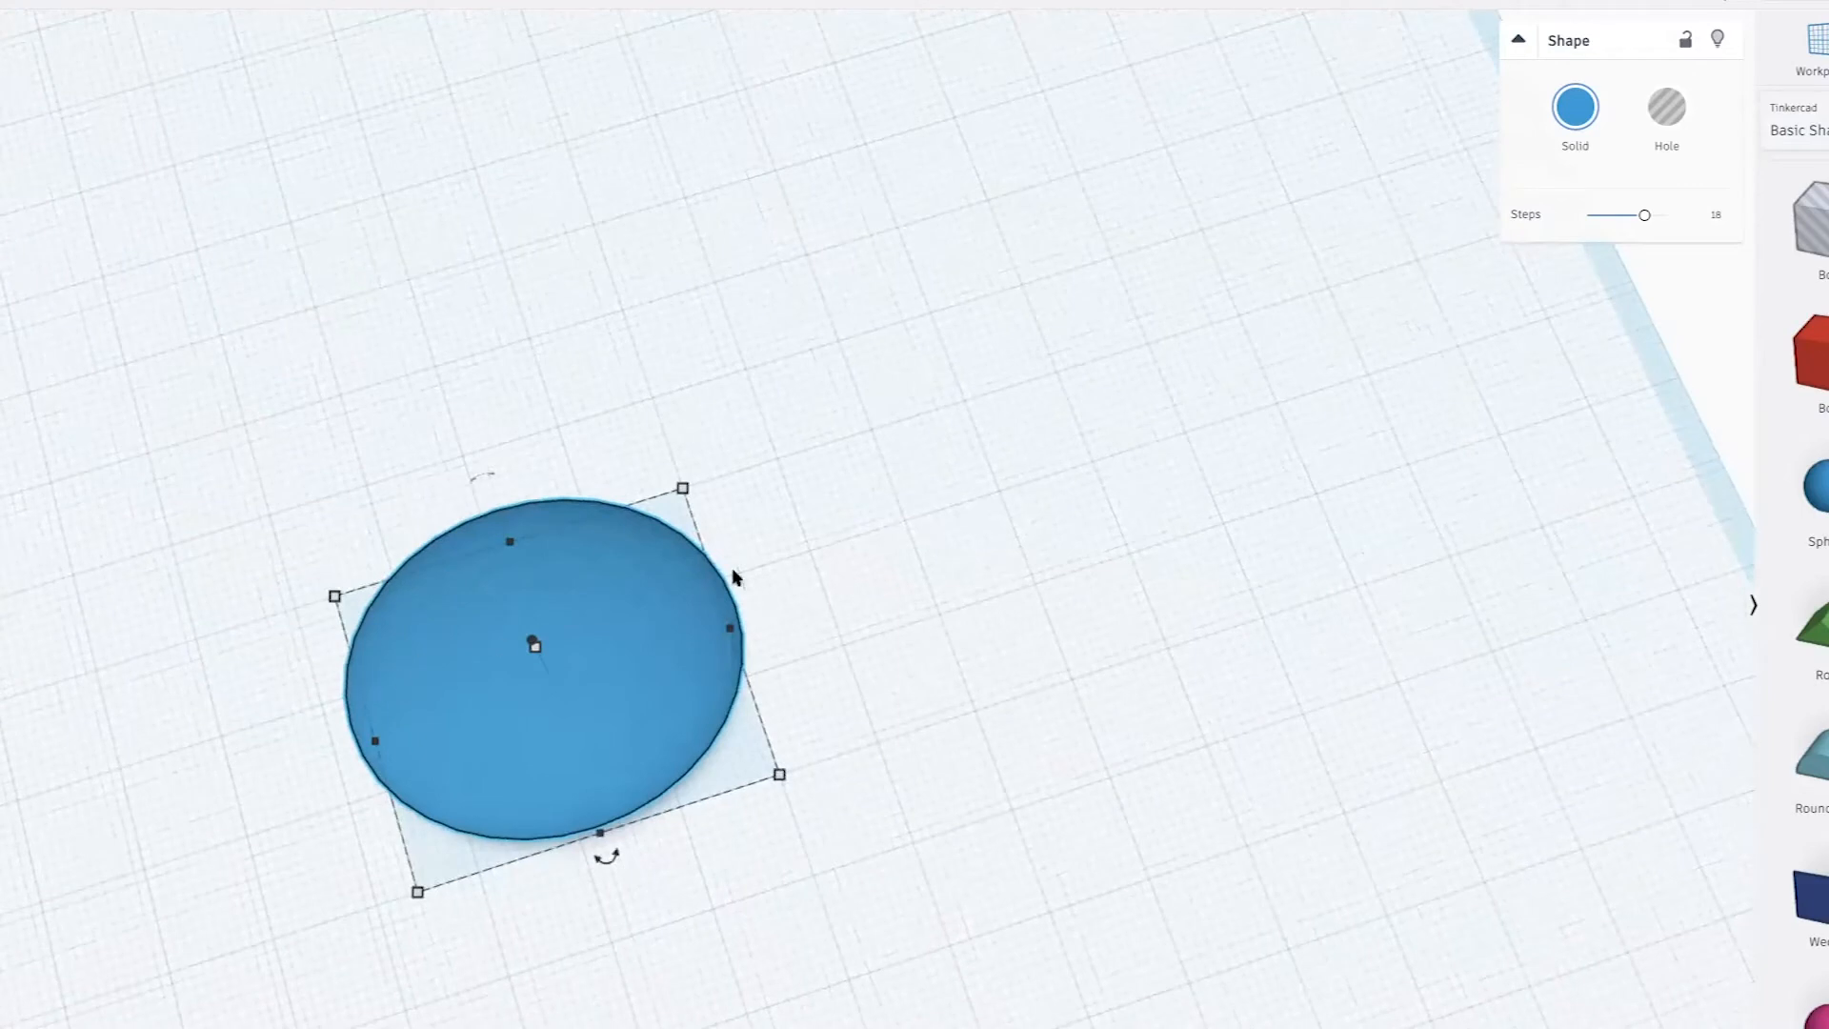
right_drag(749, 688, 1034, 496)
right_drag(624, 764, 795, 651)
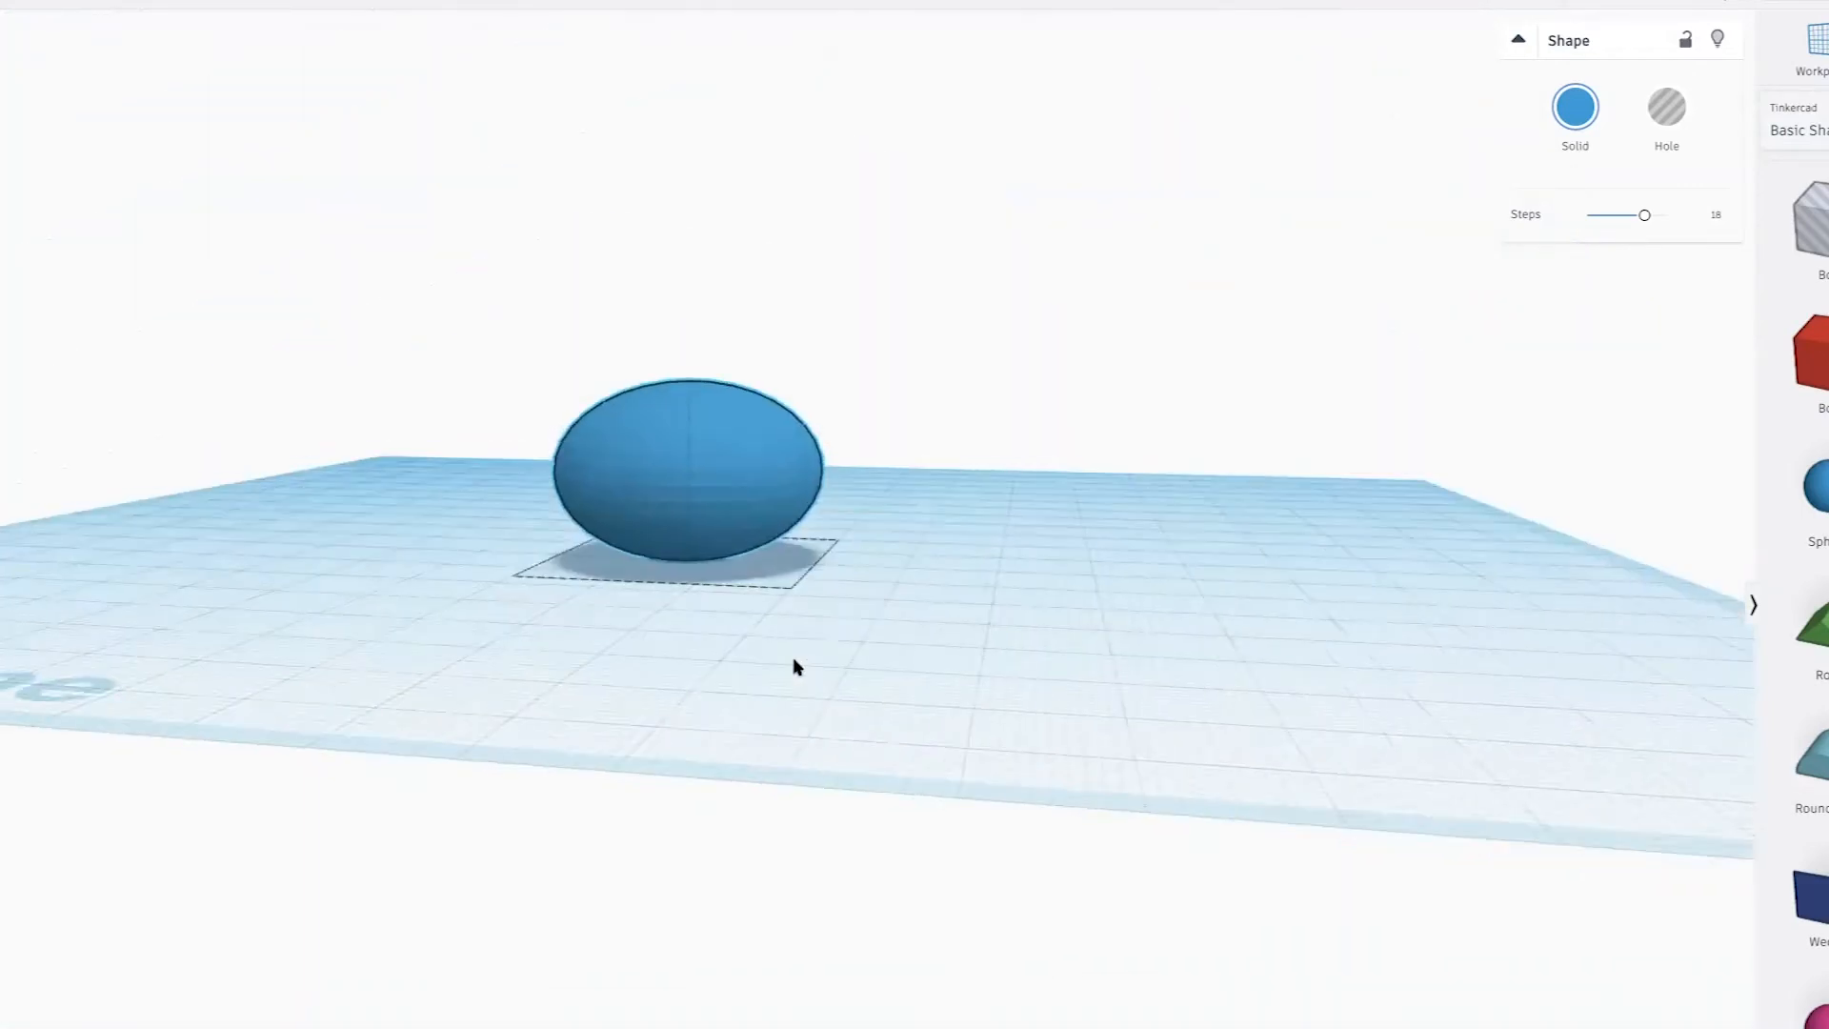
scroll(798, 665, up, 5)
right_drag(745, 730, 809, 775)
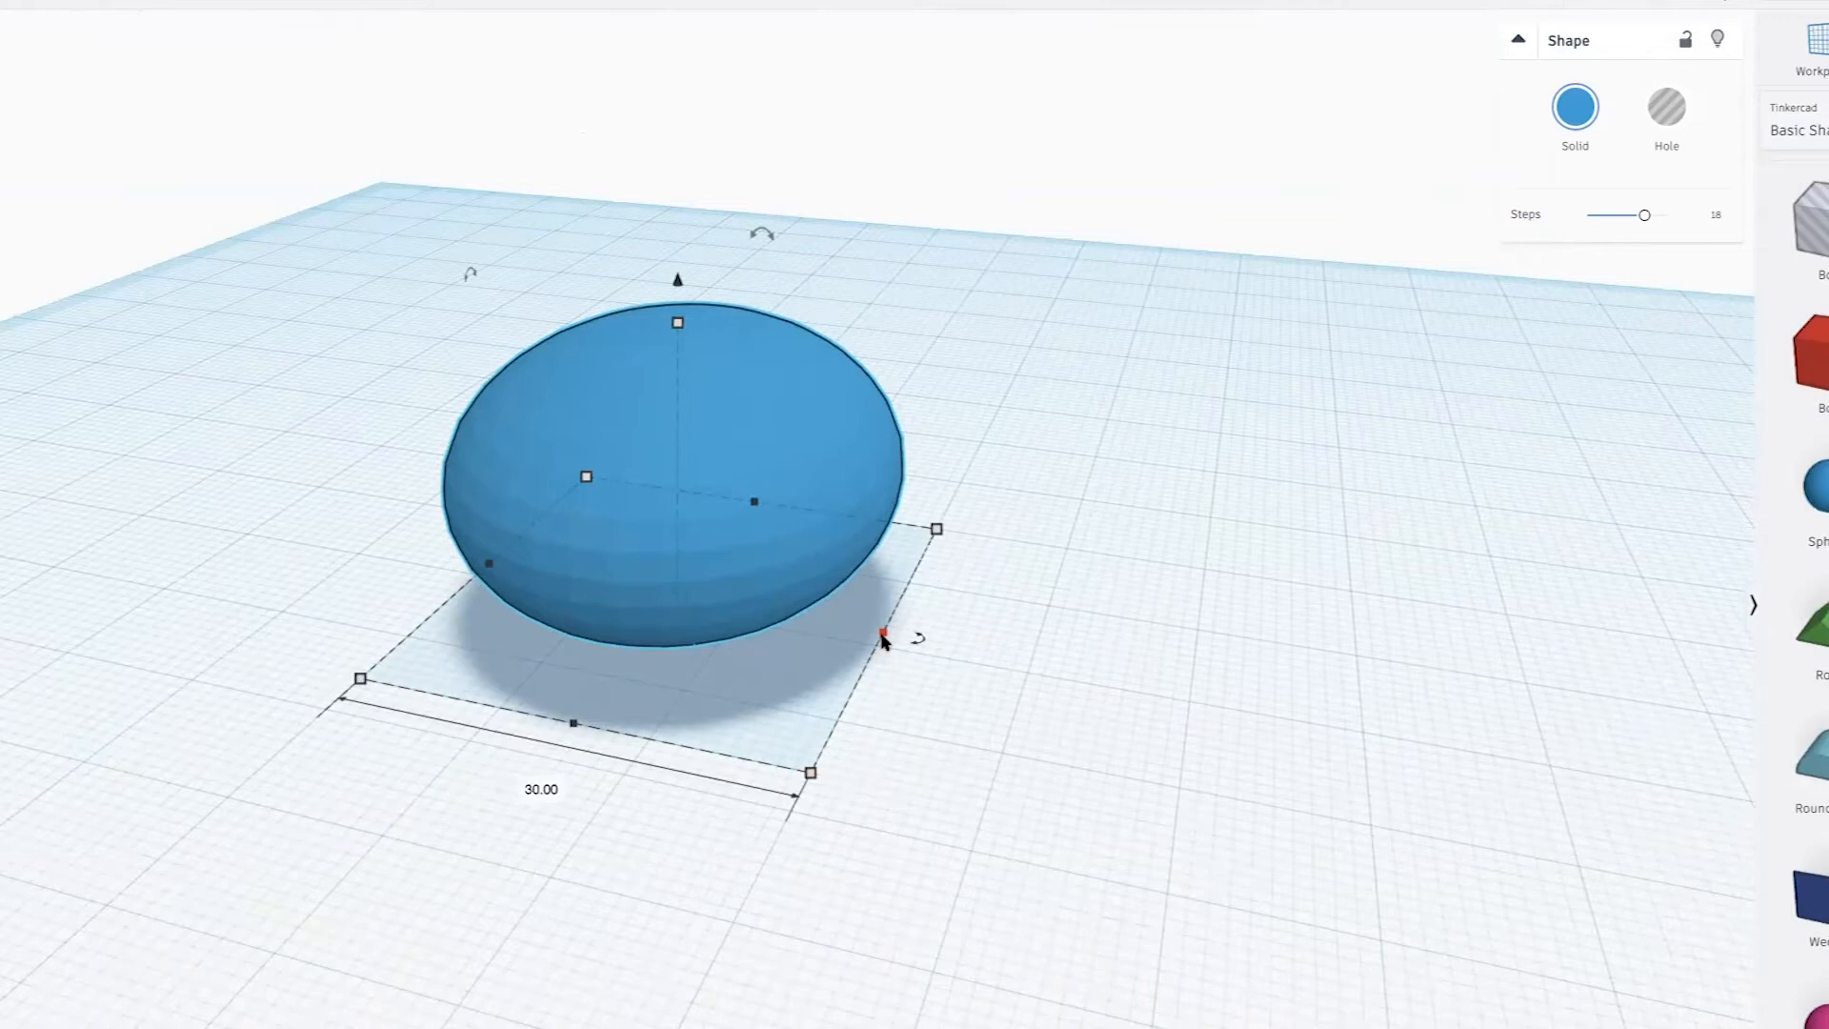
Shorten the egg-shaped body slightly along its 30 mm side
drag(845, 629, 870, 638)
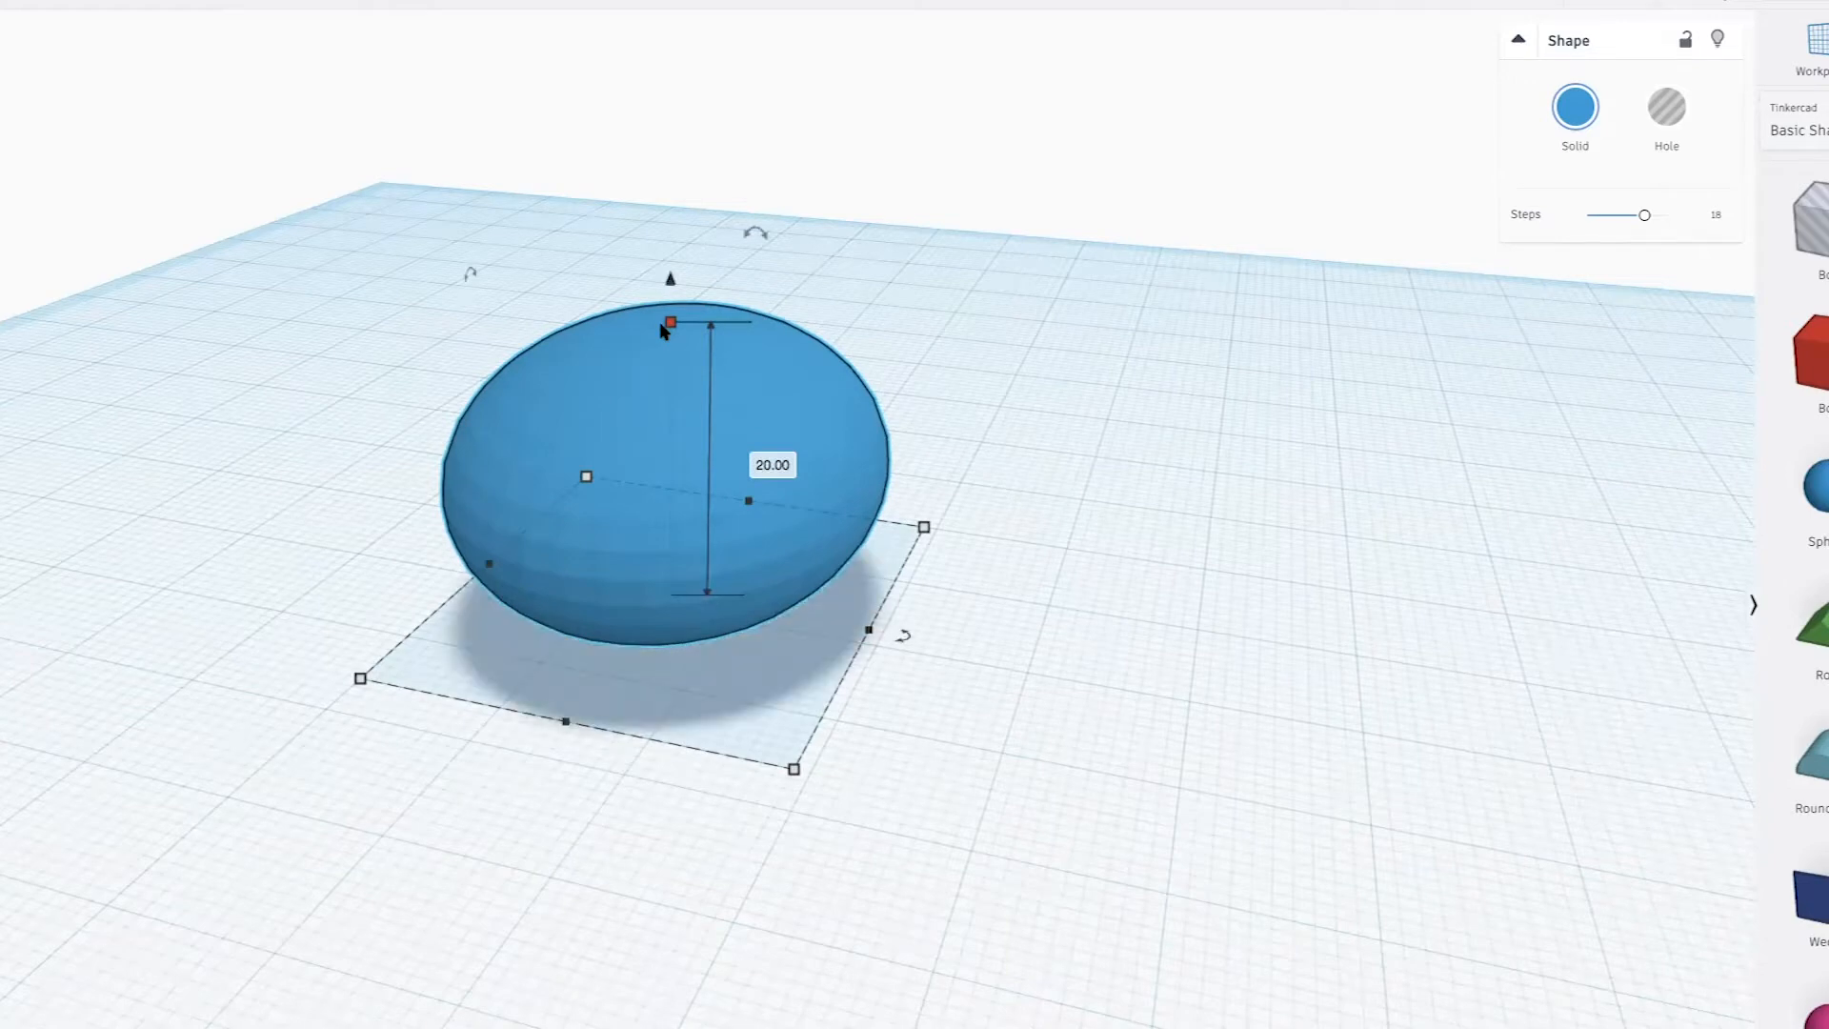
right_drag(1042, 380, 1015, 384)
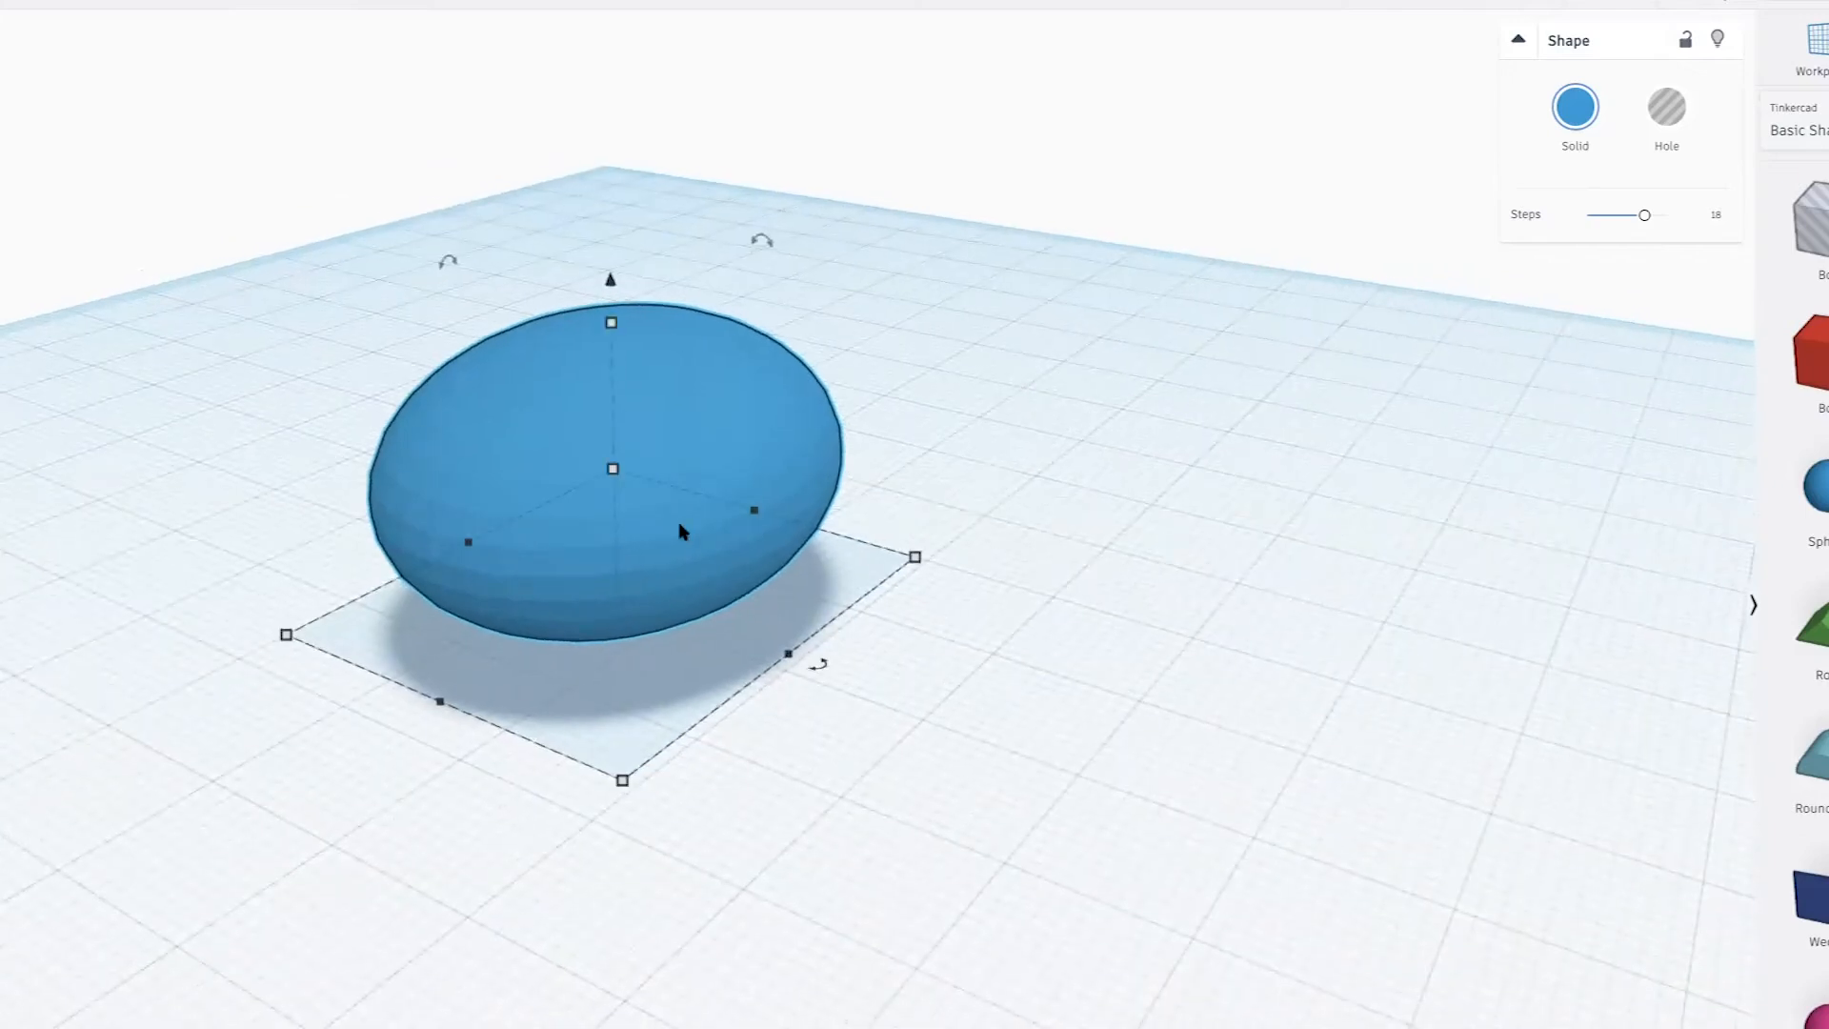
right_drag(679, 524, 681, 569)
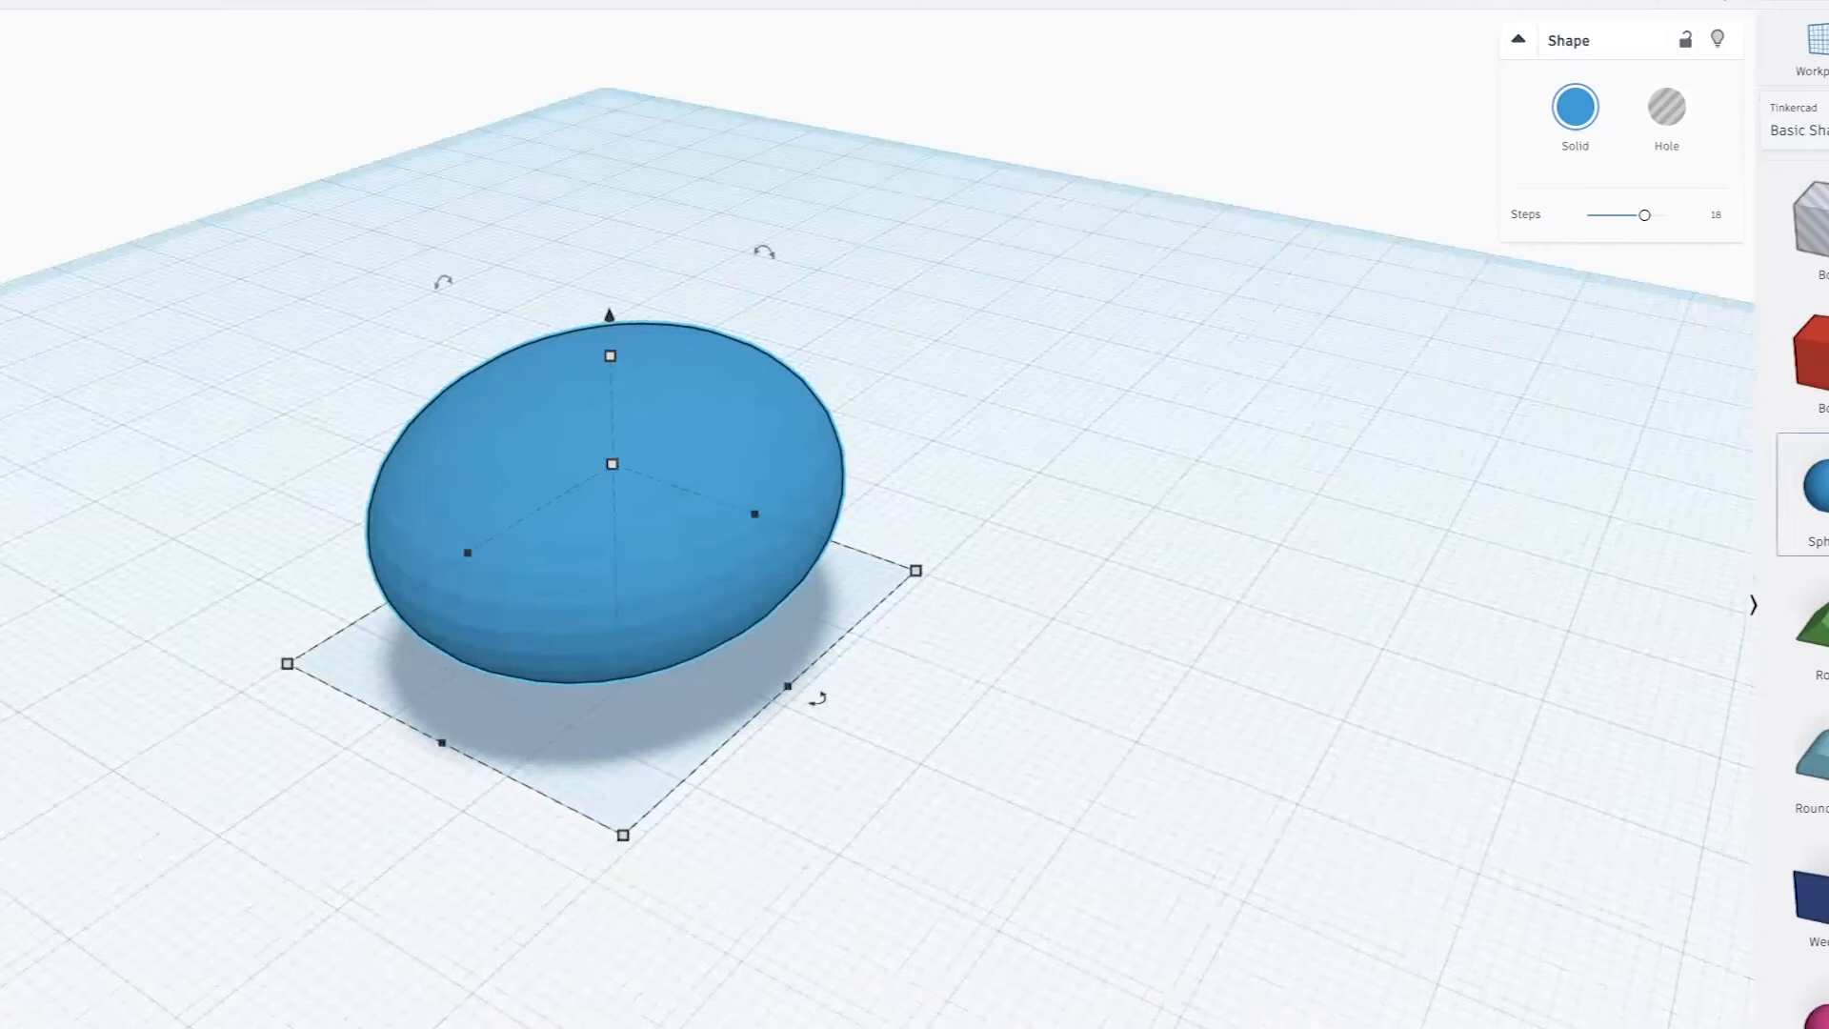
Place a second solid sphere on the workplane beside the egg-shaped body
drag(1708, 554, 838, 798)
scroll(968, 784, up, 2)
scroll(1139, 792, down, 2)
right_drag(1142, 794, 1100, 803)
scroll(1100, 803, down, 1)
scroll(1093, 811, up, 3)
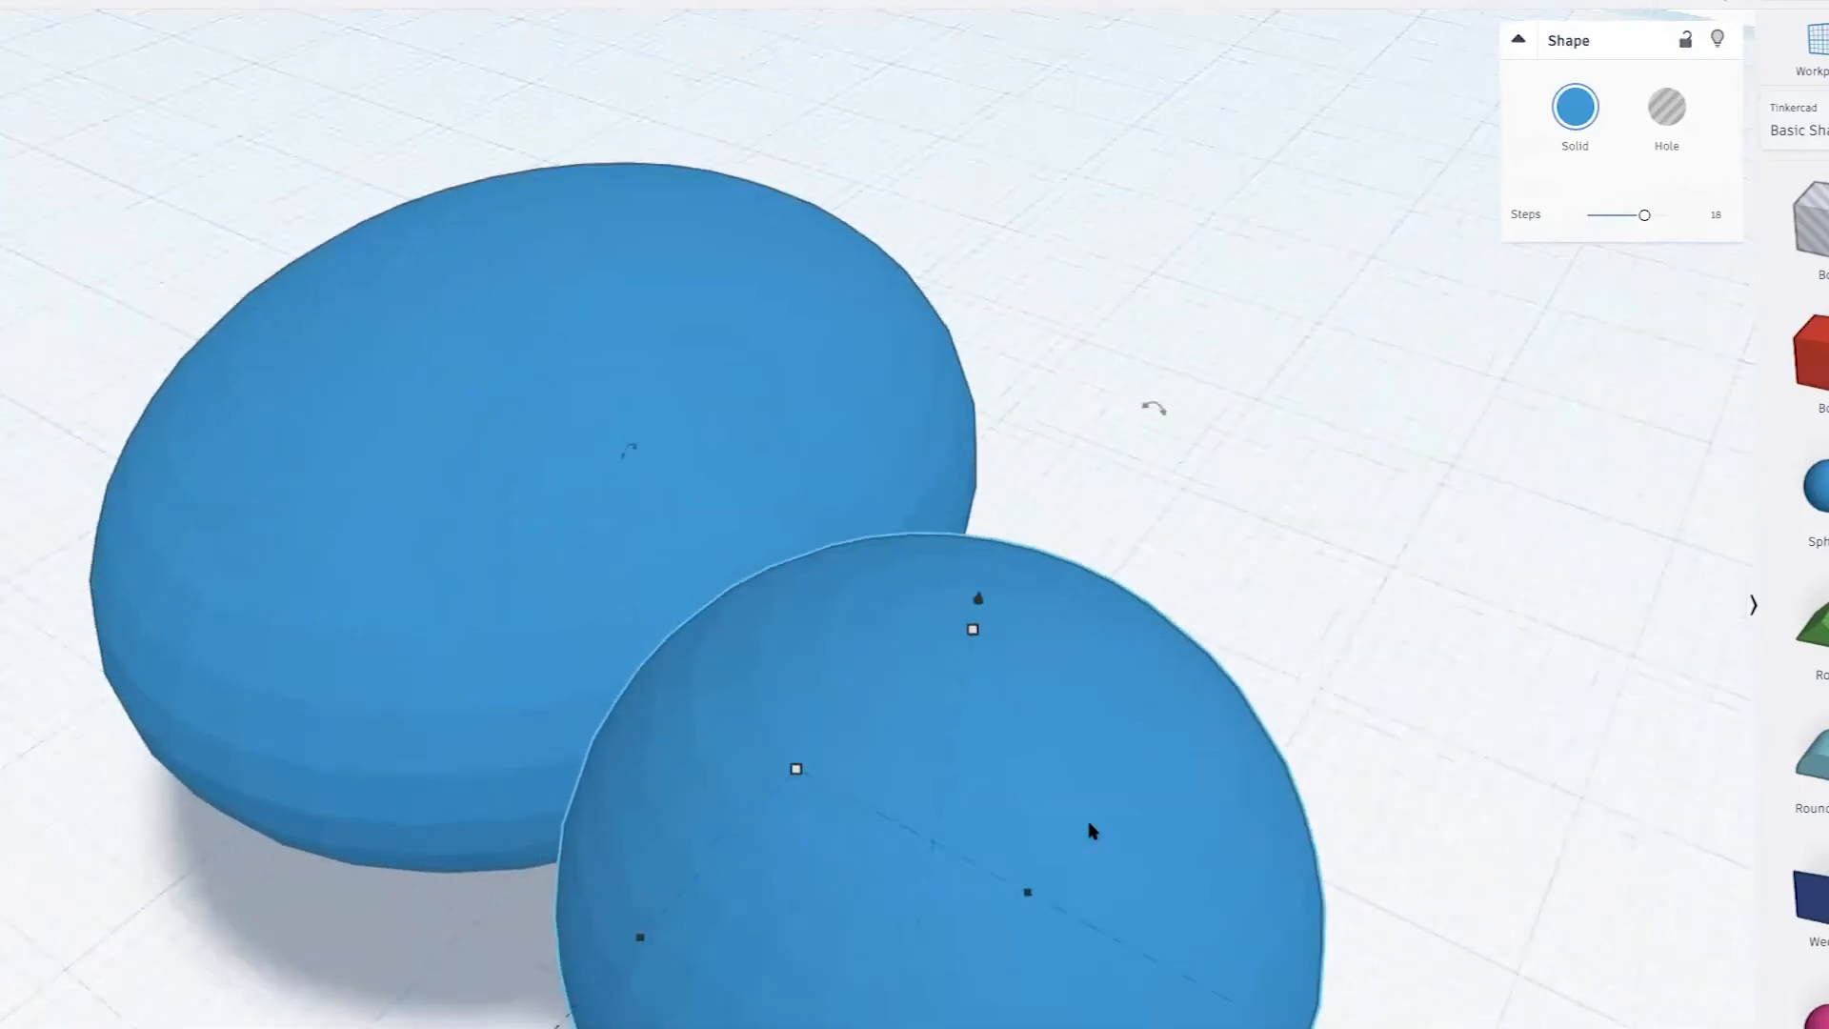
scroll(1091, 830, down, 3)
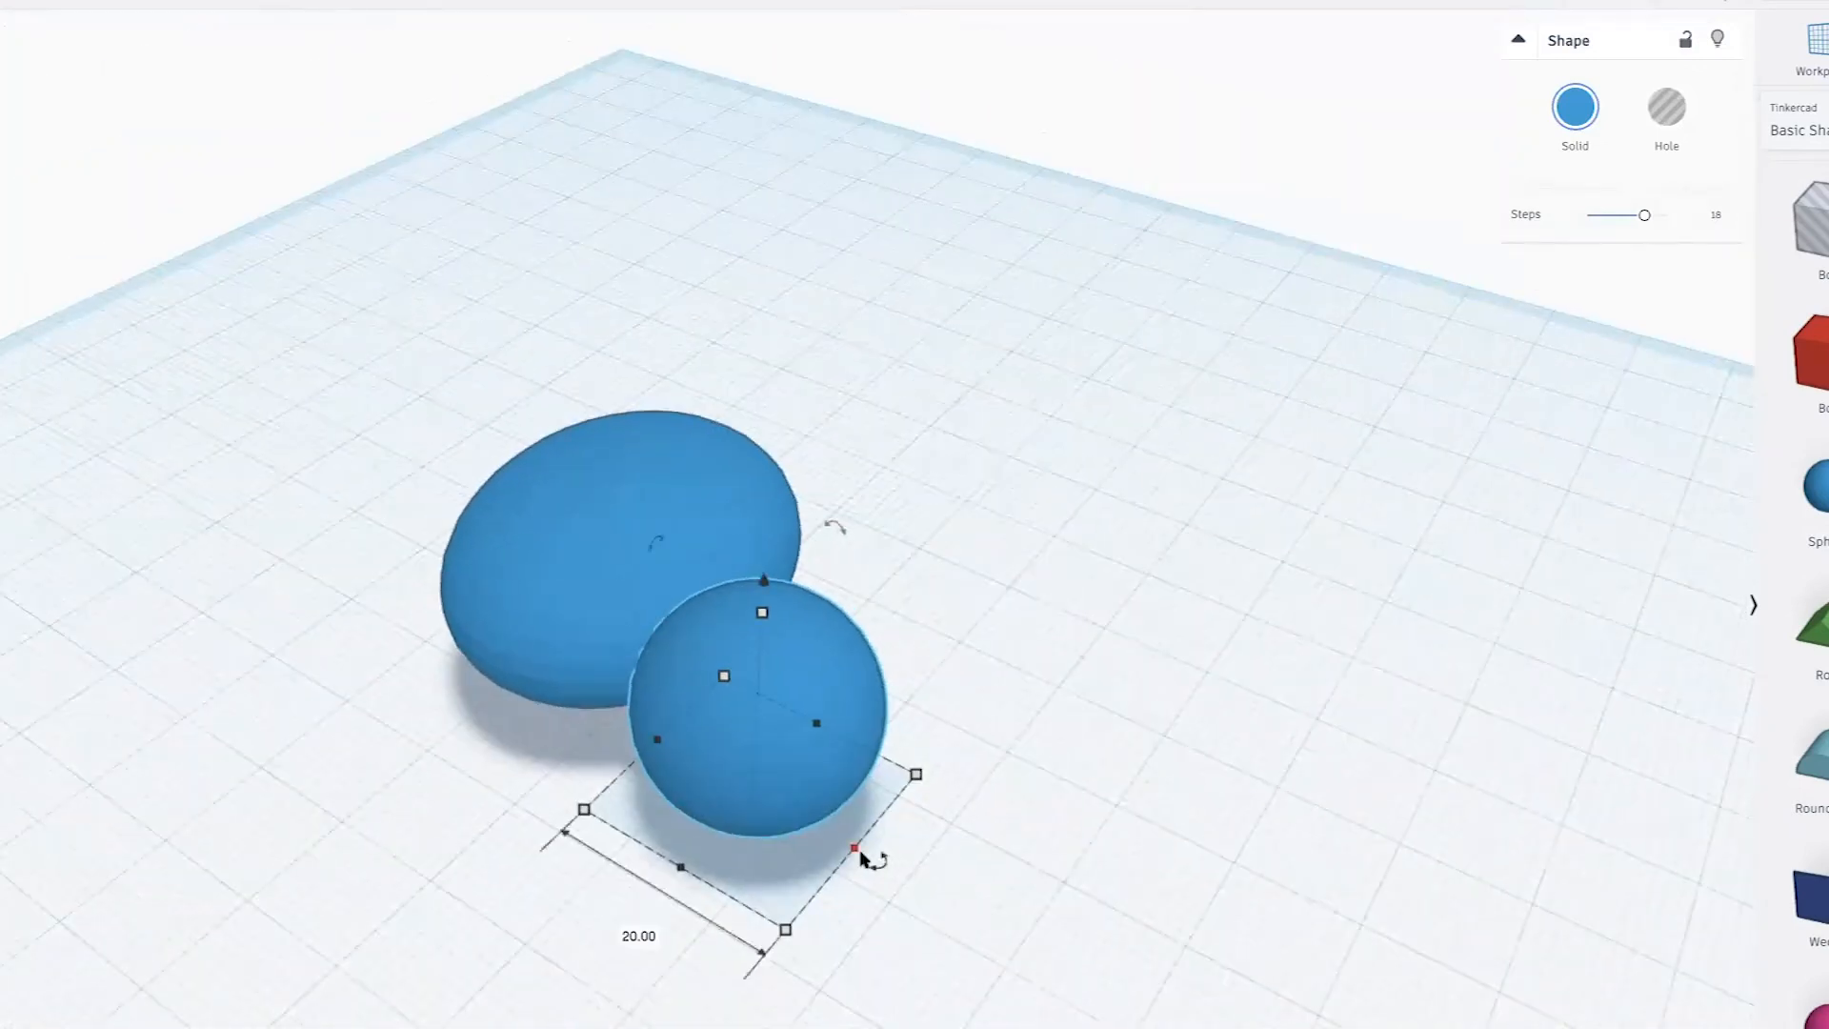
Flatten the second sphere into a thin ellipsoid and position it partly inside the side of the body
drag(854, 847, 719, 813)
right_drag(1247, 793, 1126, 792)
drag(714, 716, 796, 683)
right_drag(666, 653, 536, 412)
drag(534, 406, 598, 502)
right_drag(846, 620, 938, 657)
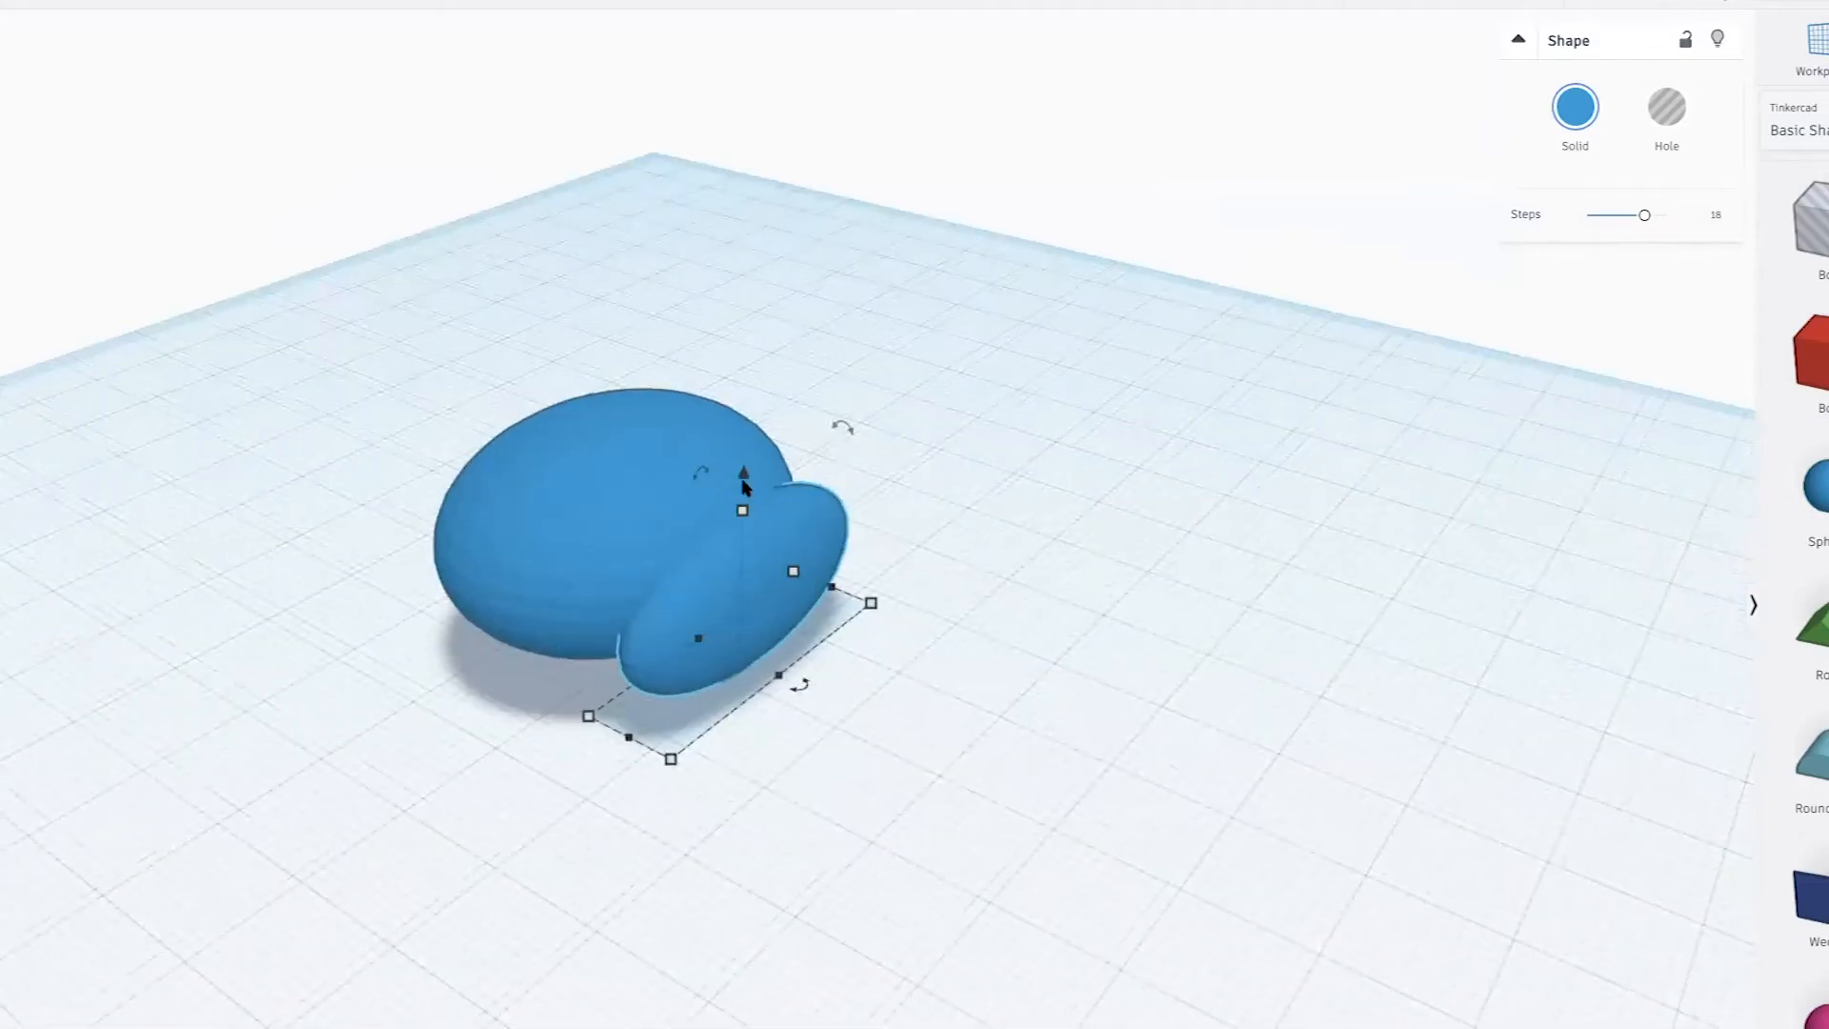
Raise the thin ellipsoid beside the body to 3 mm above the workplane
mouse_move(742, 477)
mouse_down()
mouse_move(734, 431)
mouse_move(747, 471)
mouse_up()
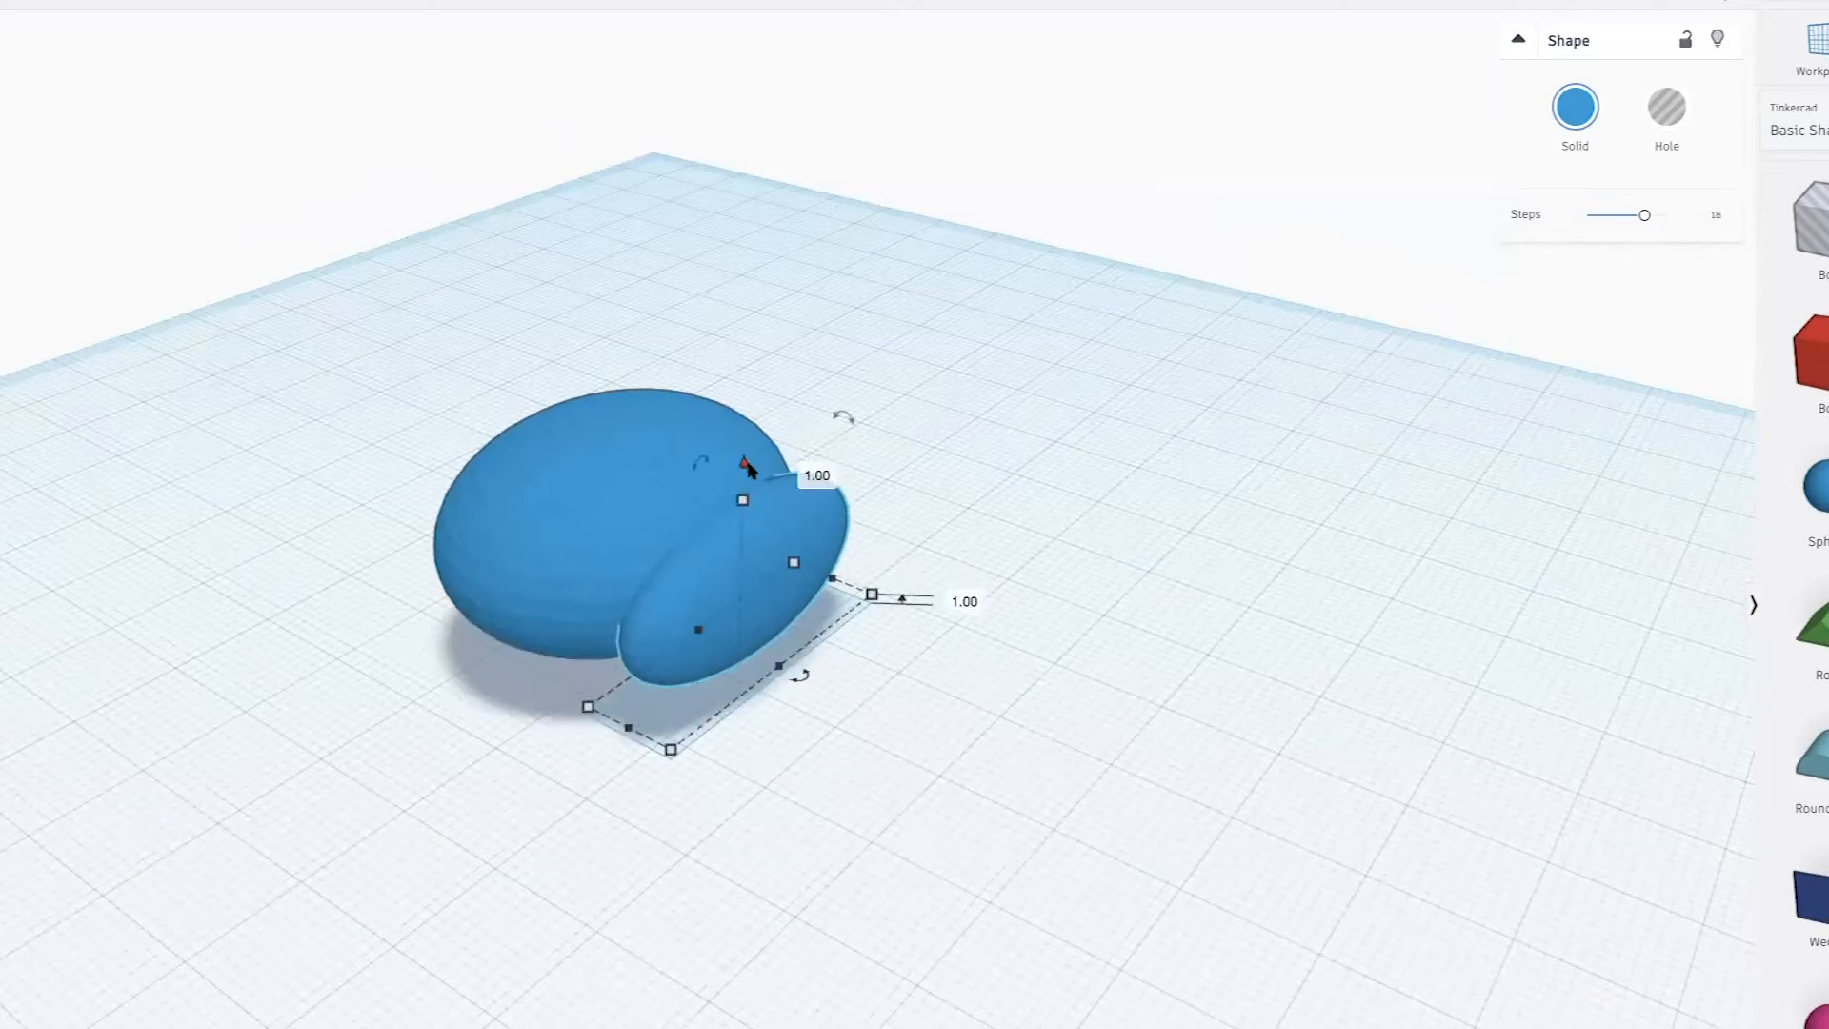
mouse_move(746, 461)
mouse_down()
mouse_move(743, 425)
mouse_move(743, 449)
mouse_up()
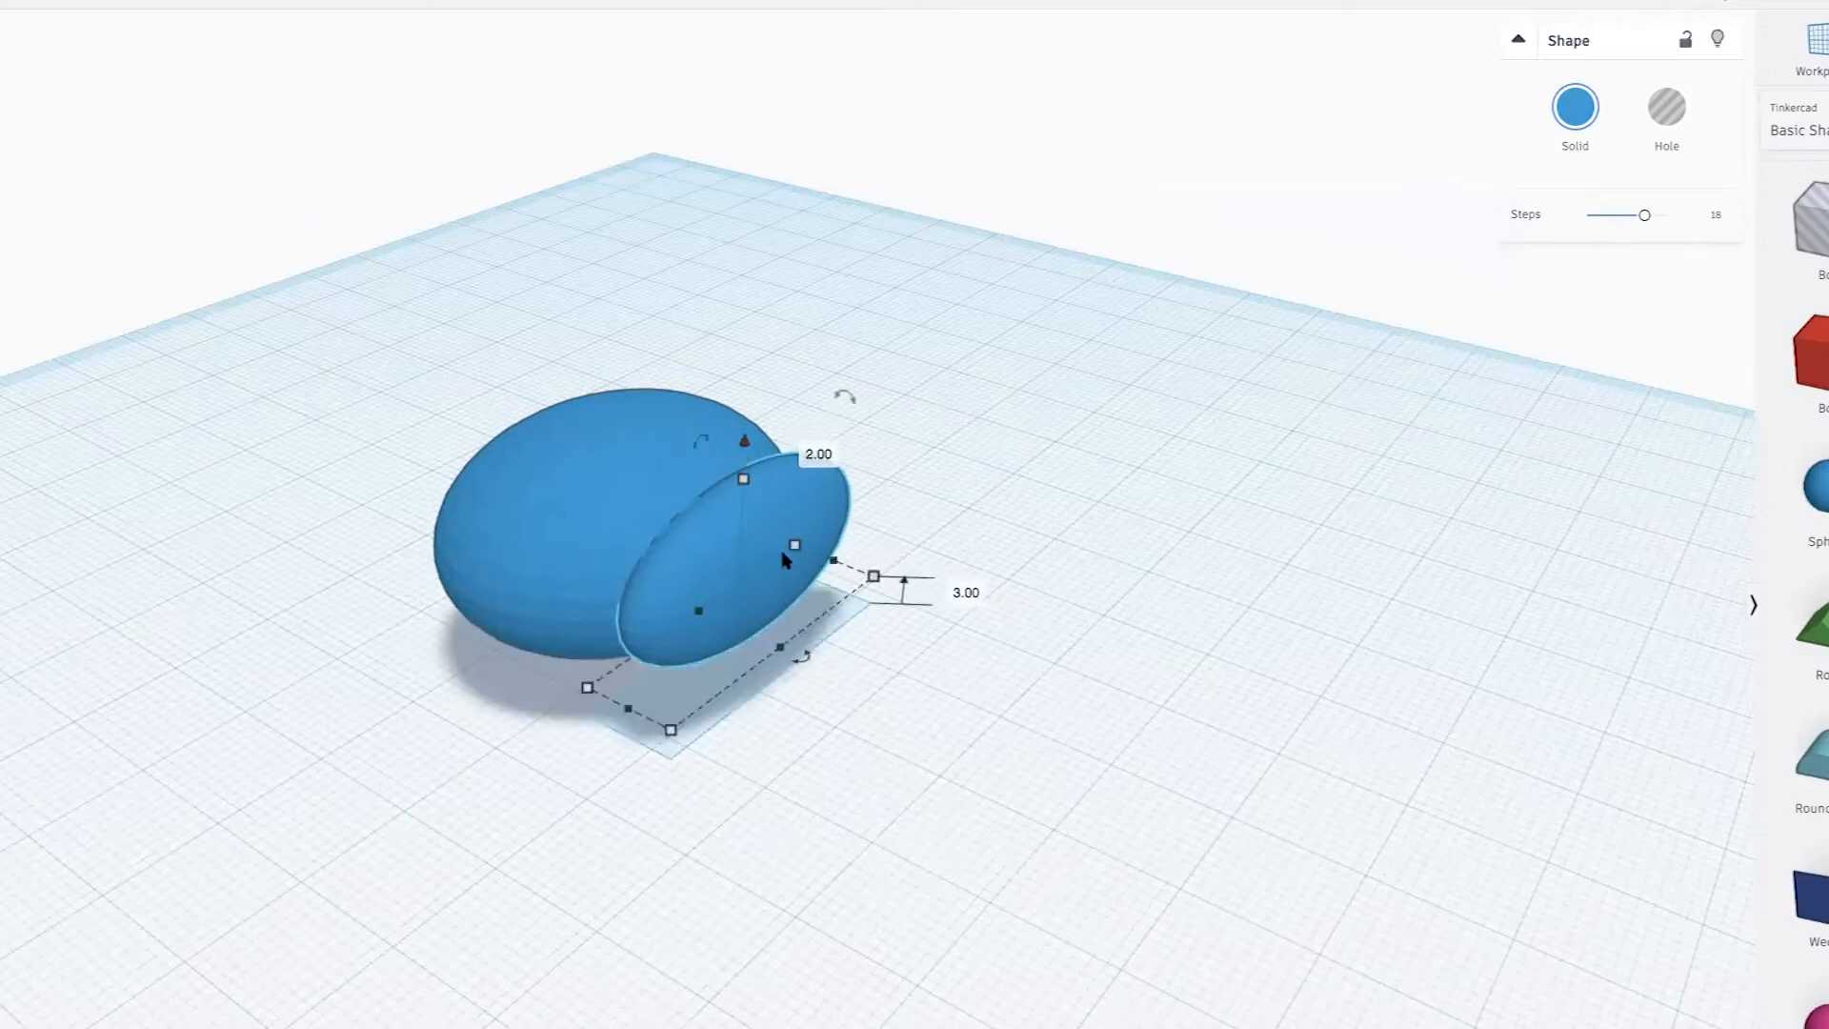
scroll(650, 695, up, 2)
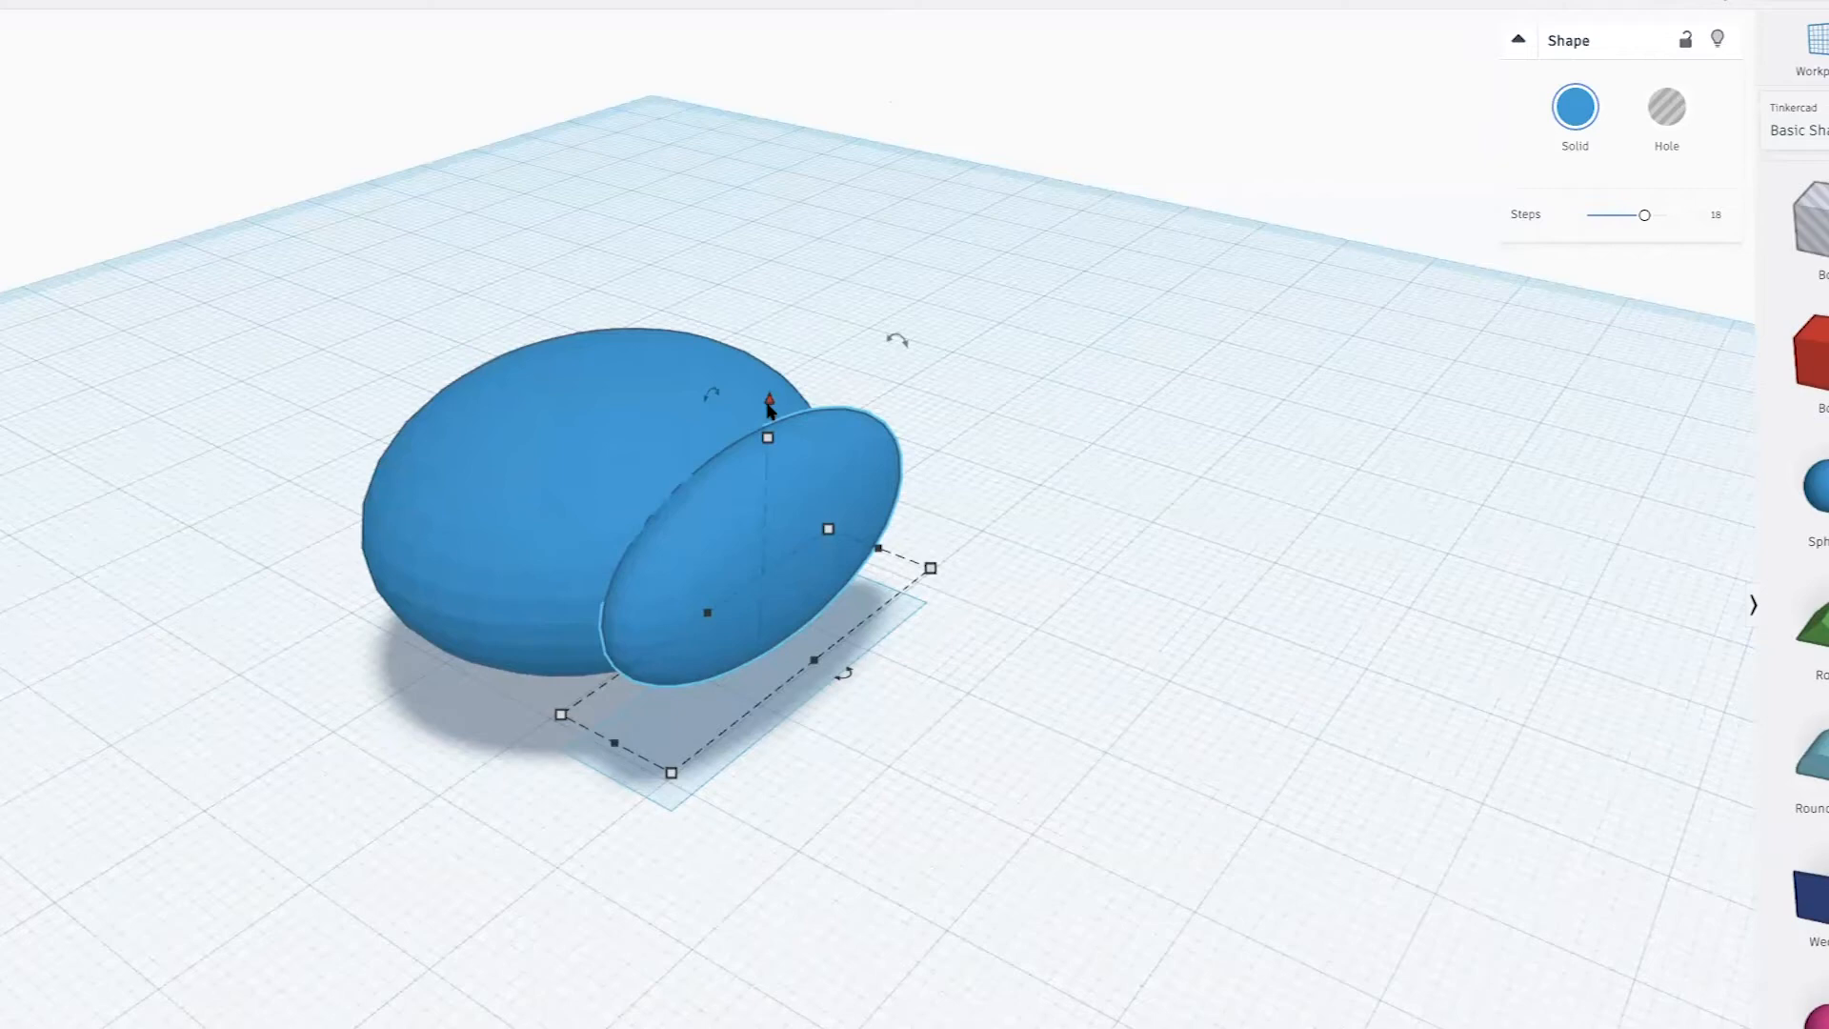
right_drag(1143, 674, 976, 709)
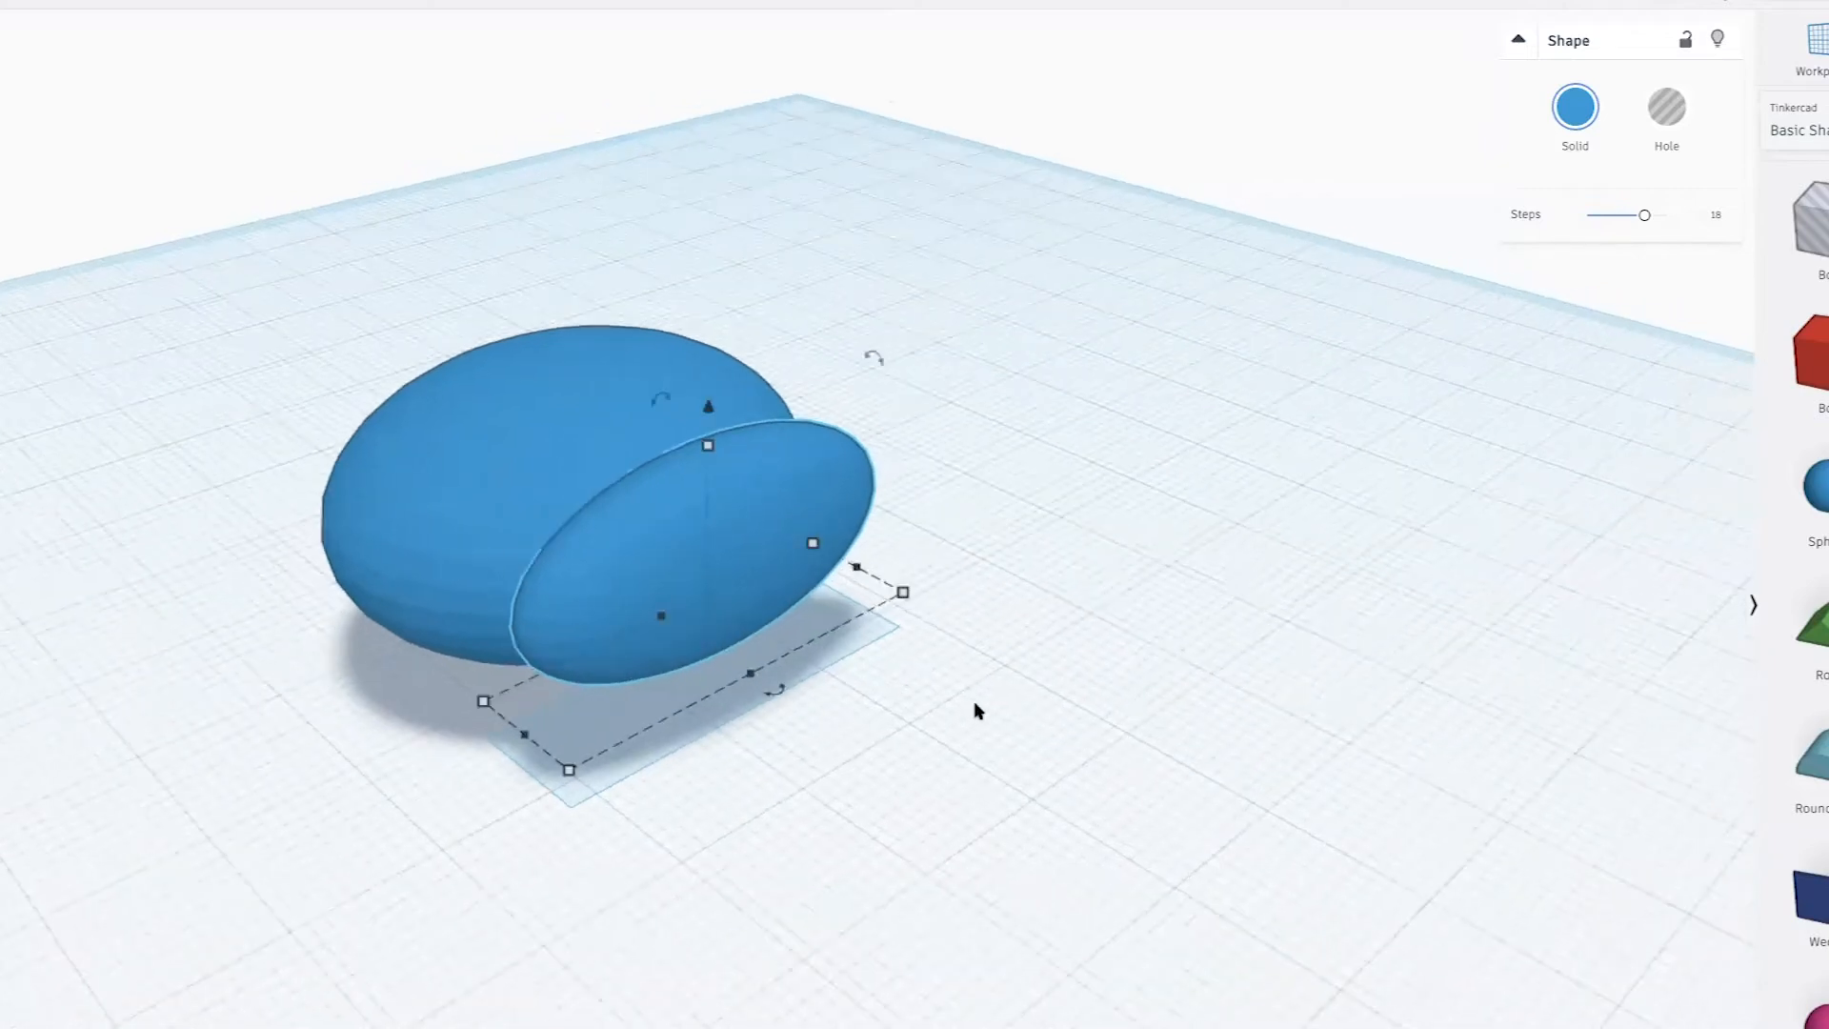
Tilt the thin ellipsoid by 22.5° lengthwise against the side of the body
mouse_move(650, 408)
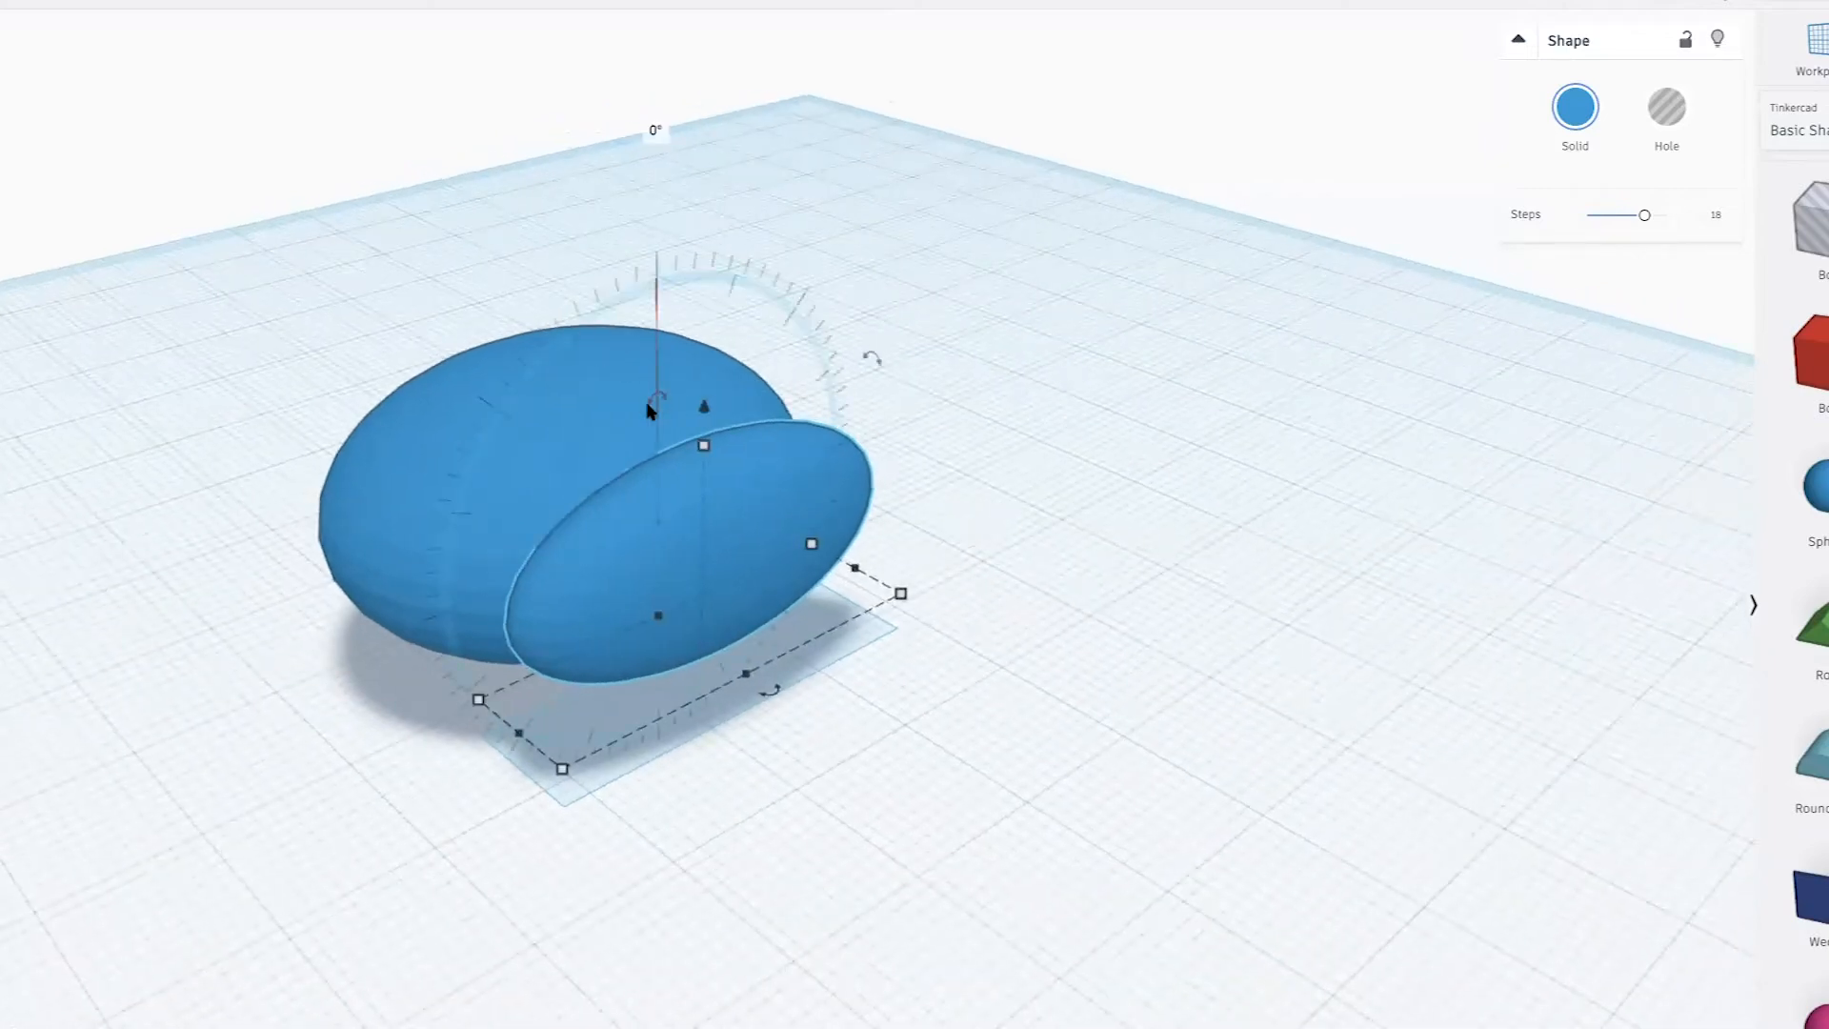
mouse_move(875, 367)
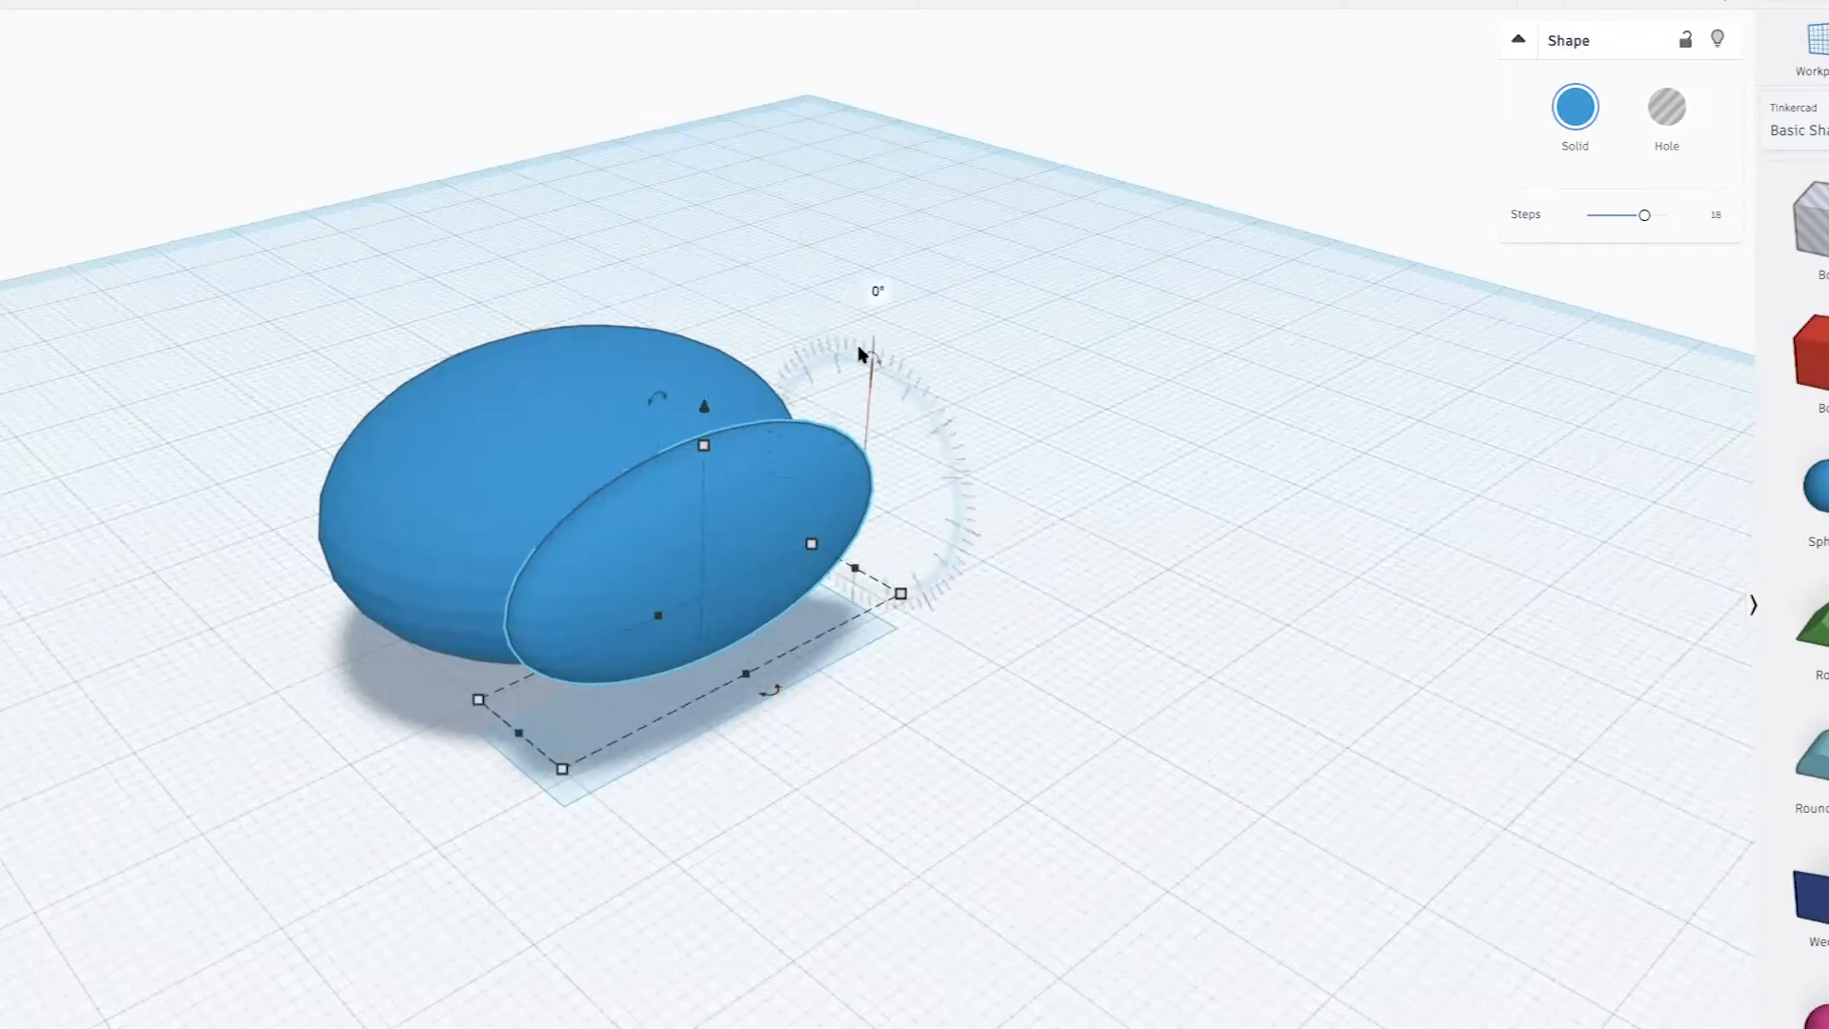
right_drag(907, 644, 736, 641)
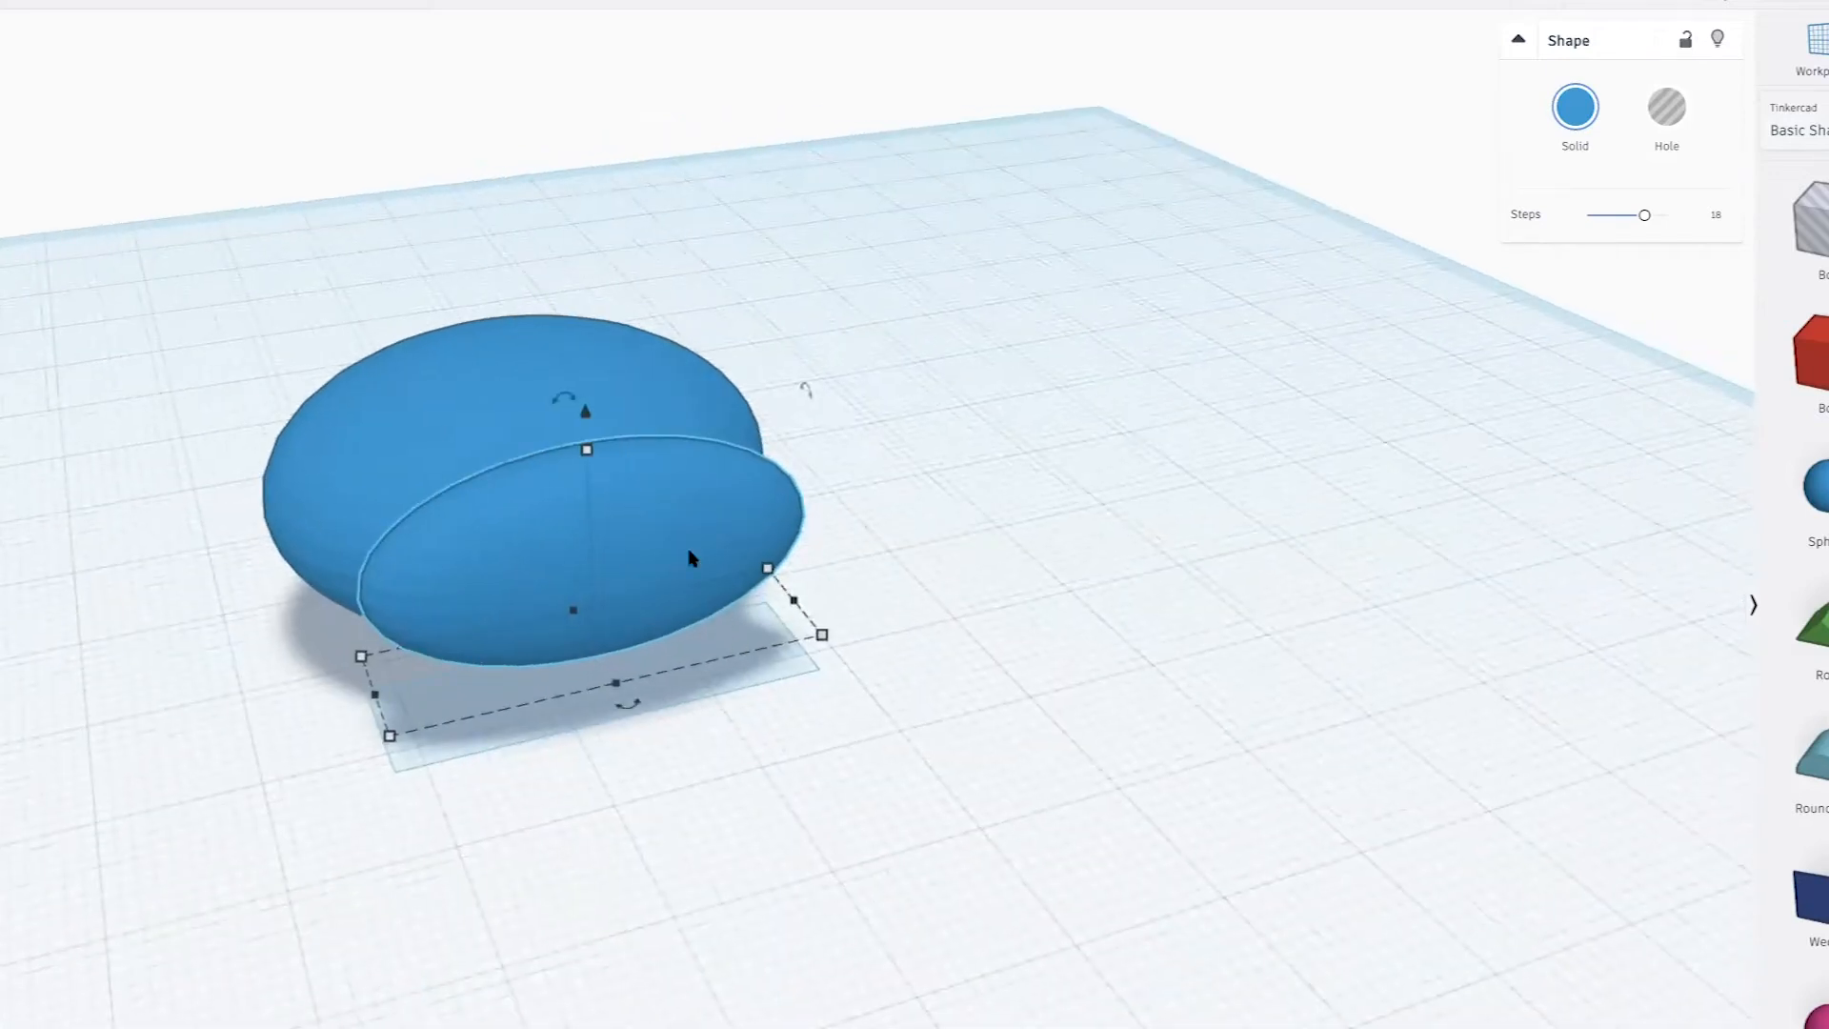
mouse_move(620, 712)
mouse_down()
mouse_move(458, 687)
mouse_move(567, 702)
mouse_move(609, 682)
mouse_up()
mouse_move(804, 392)
mouse_down()
mouse_move(752, 374)
mouse_move(784, 429)
mouse_move(804, 420)
mouse_up()
drag(562, 408, 561, 408)
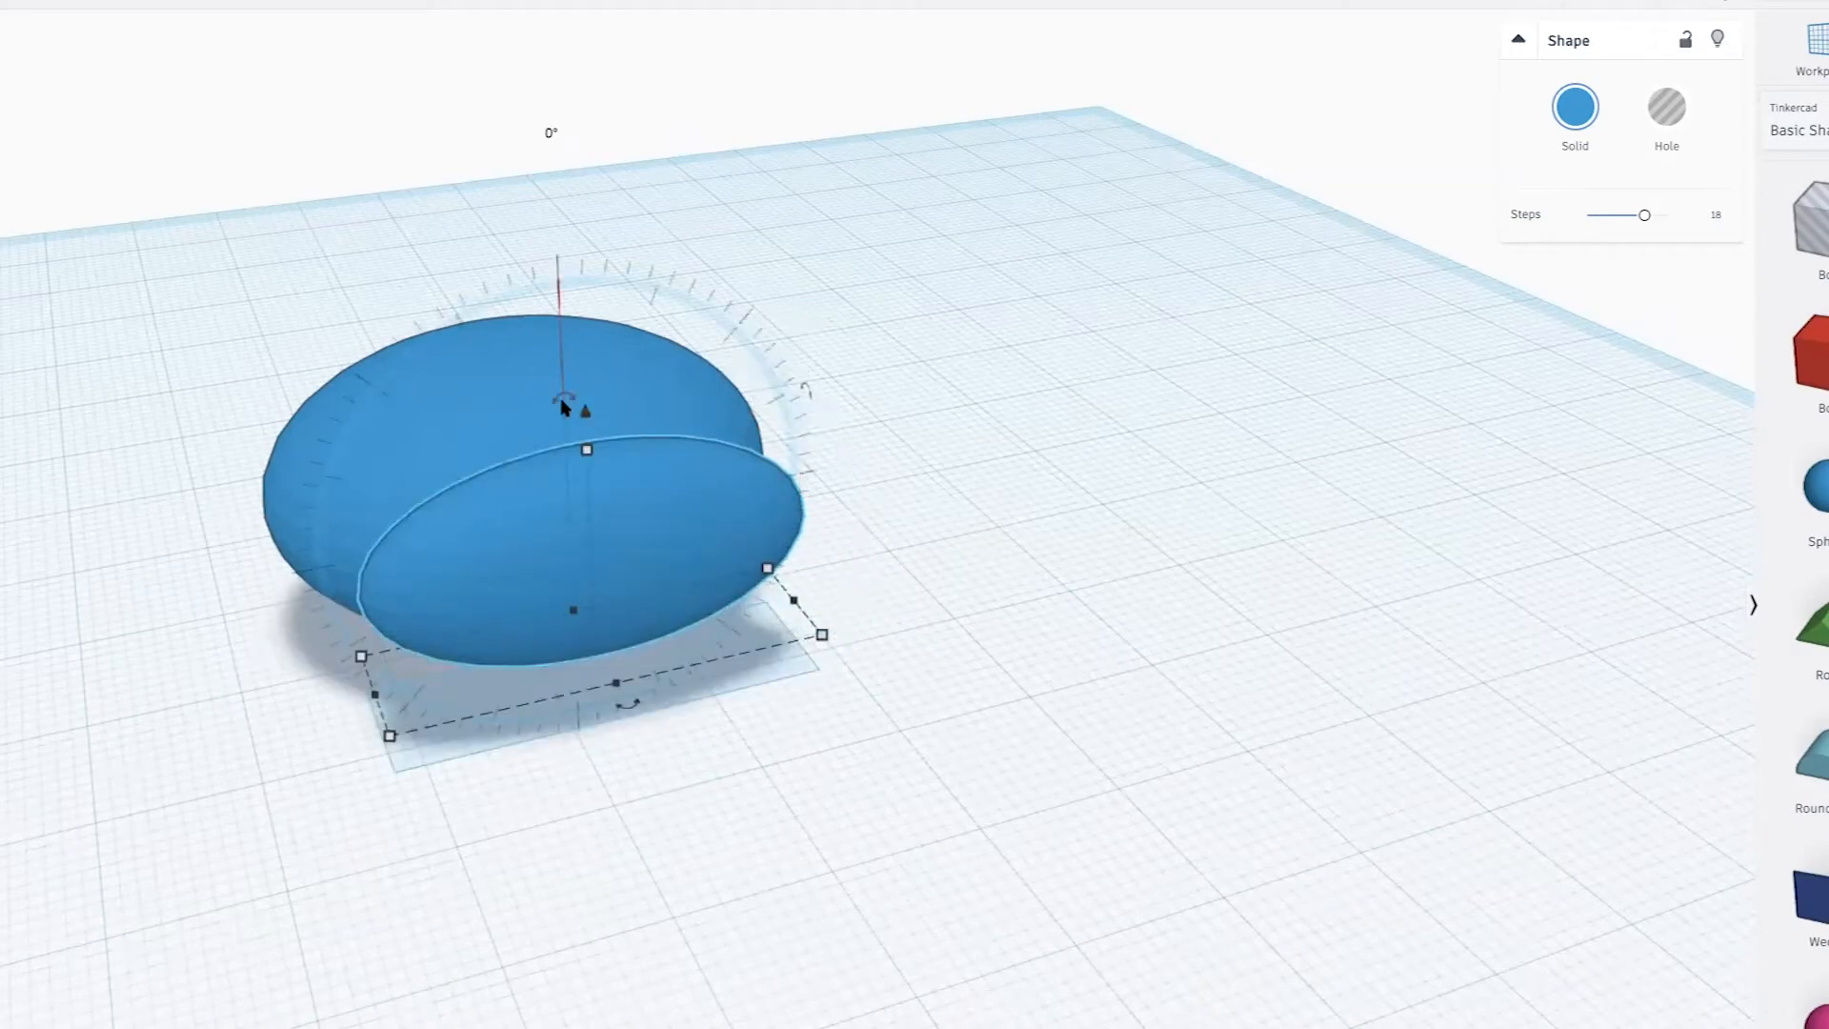
drag(562, 408, 562, 407)
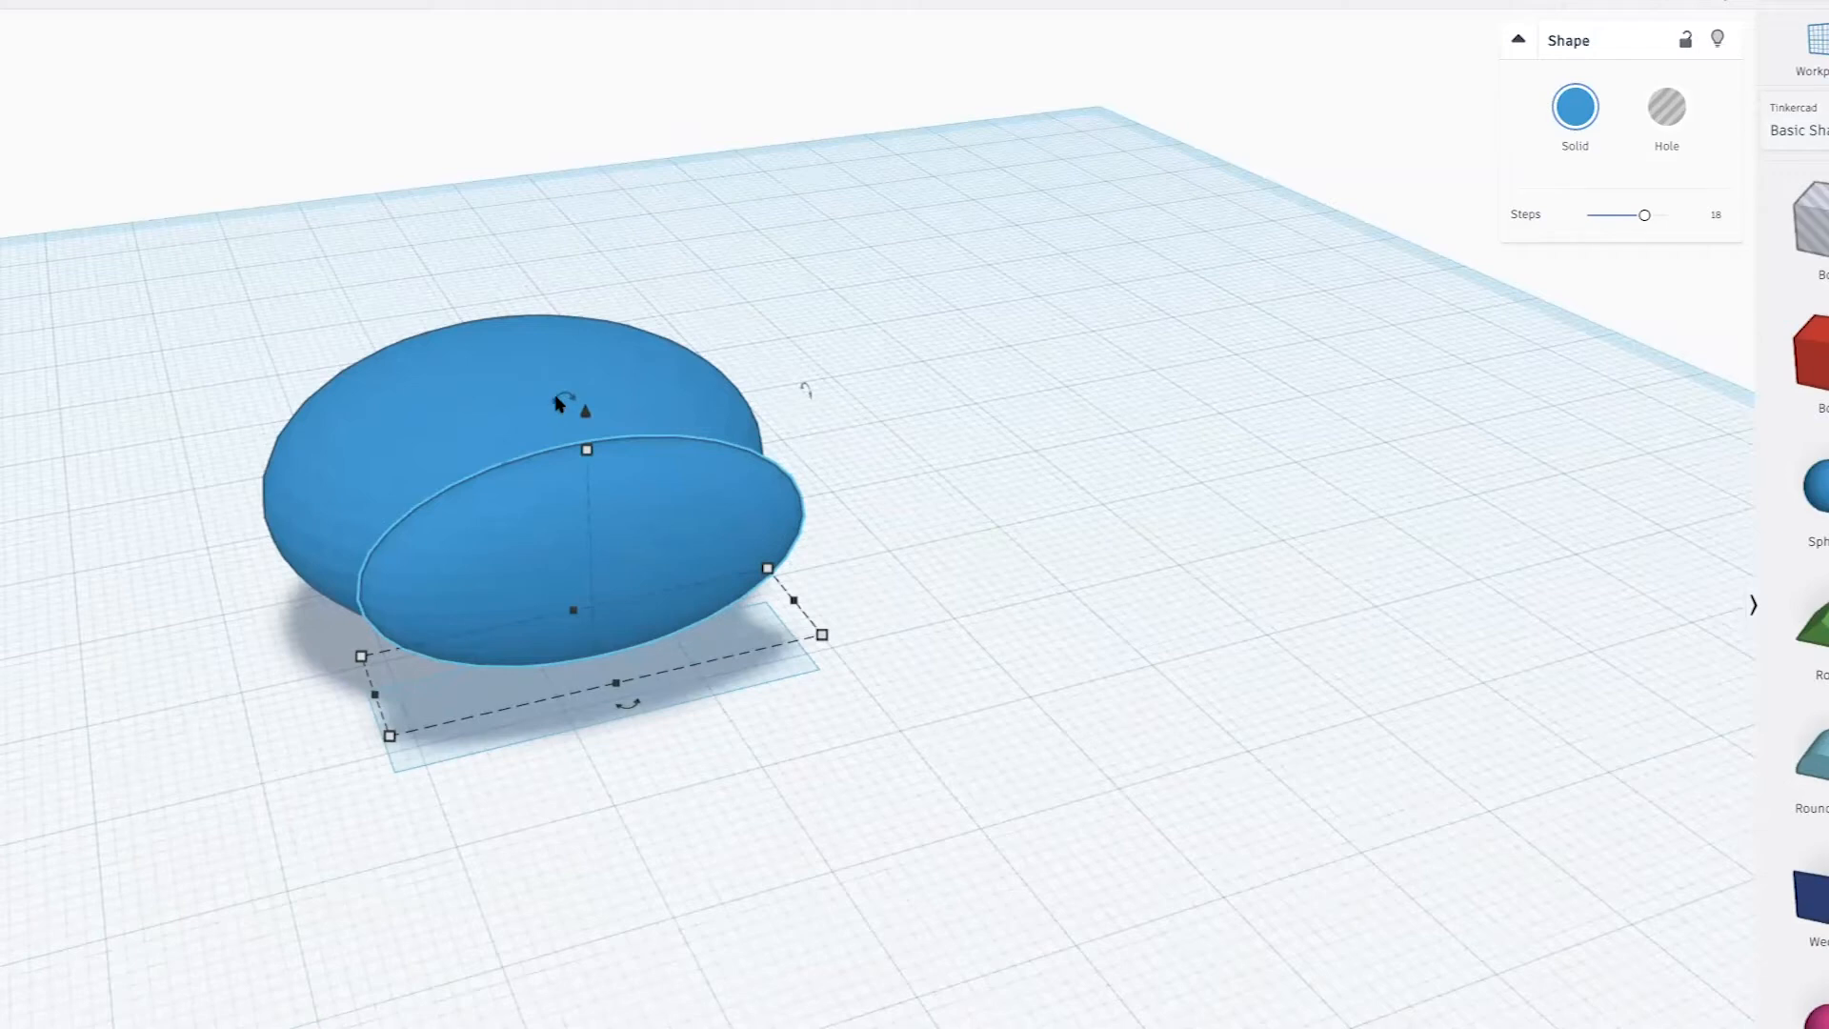
drag(560, 404, 512, 402)
scroll(594, 417, down, 1)
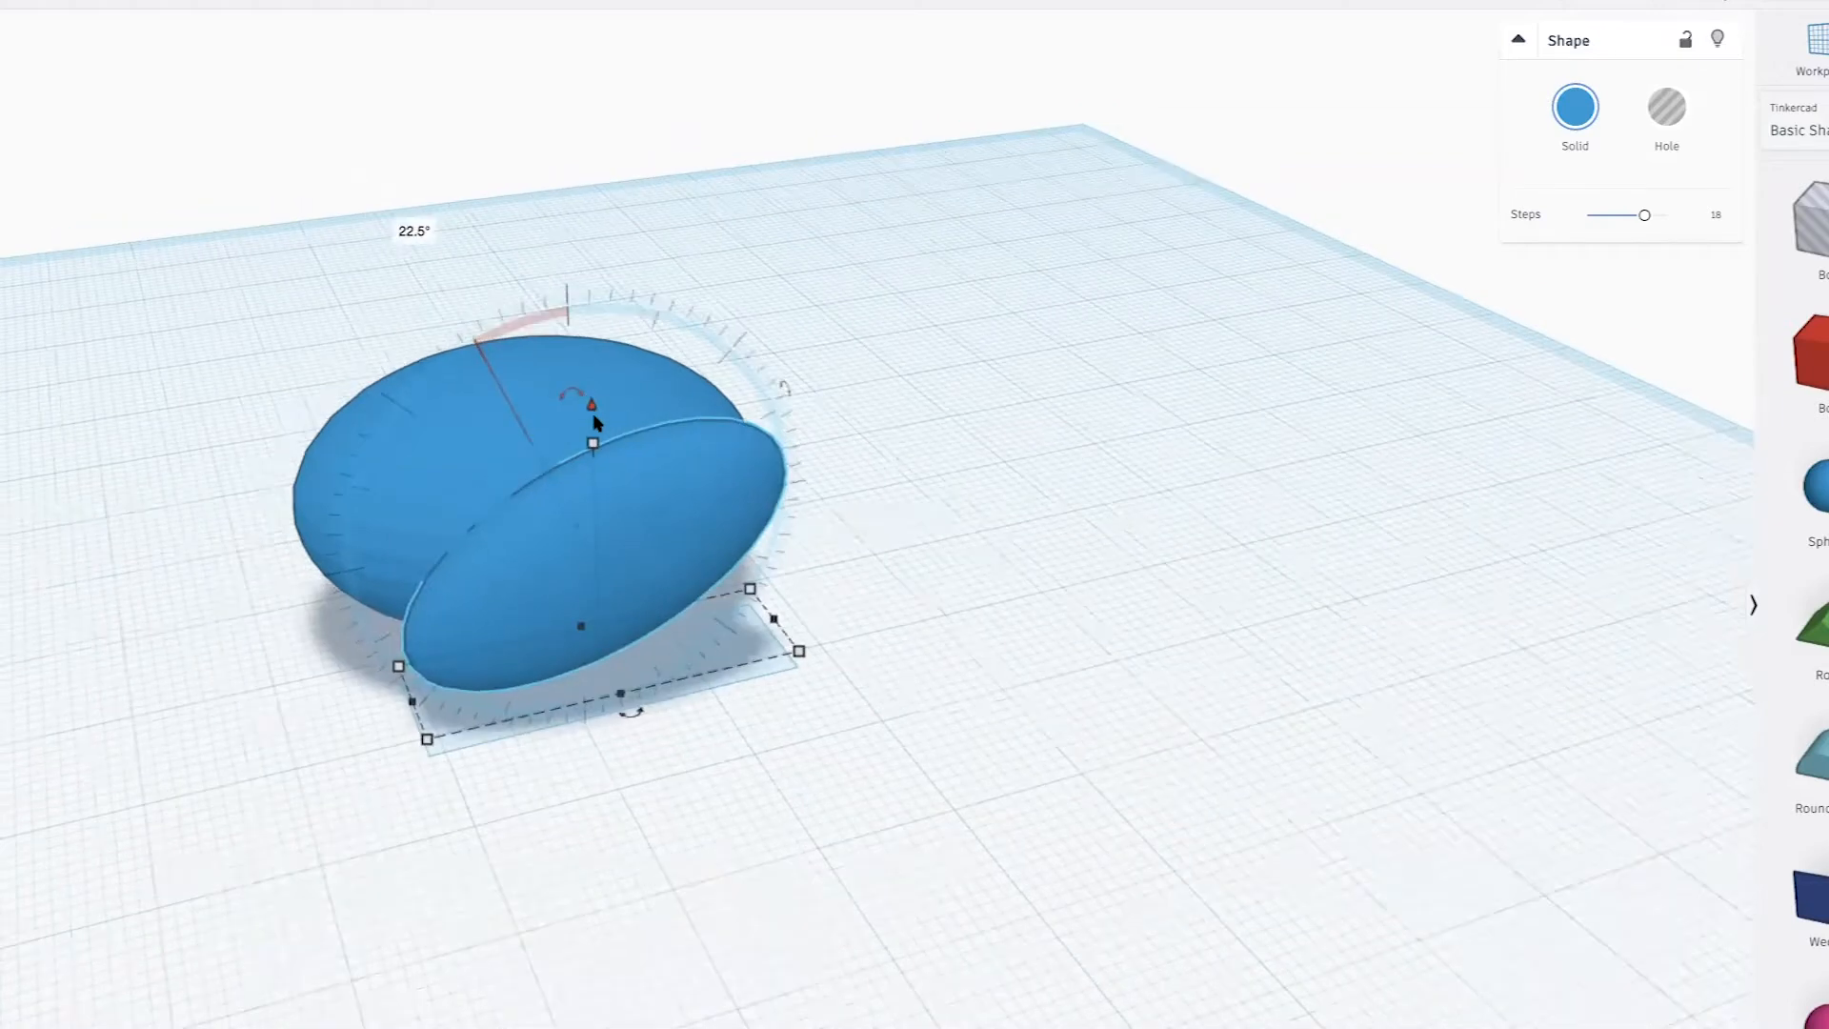
Raise the tilted ellipsoid to 4 mm above the workplane and check how it fits against the body's side
scroll(594, 419, down, 2)
drag(620, 467, 619, 452)
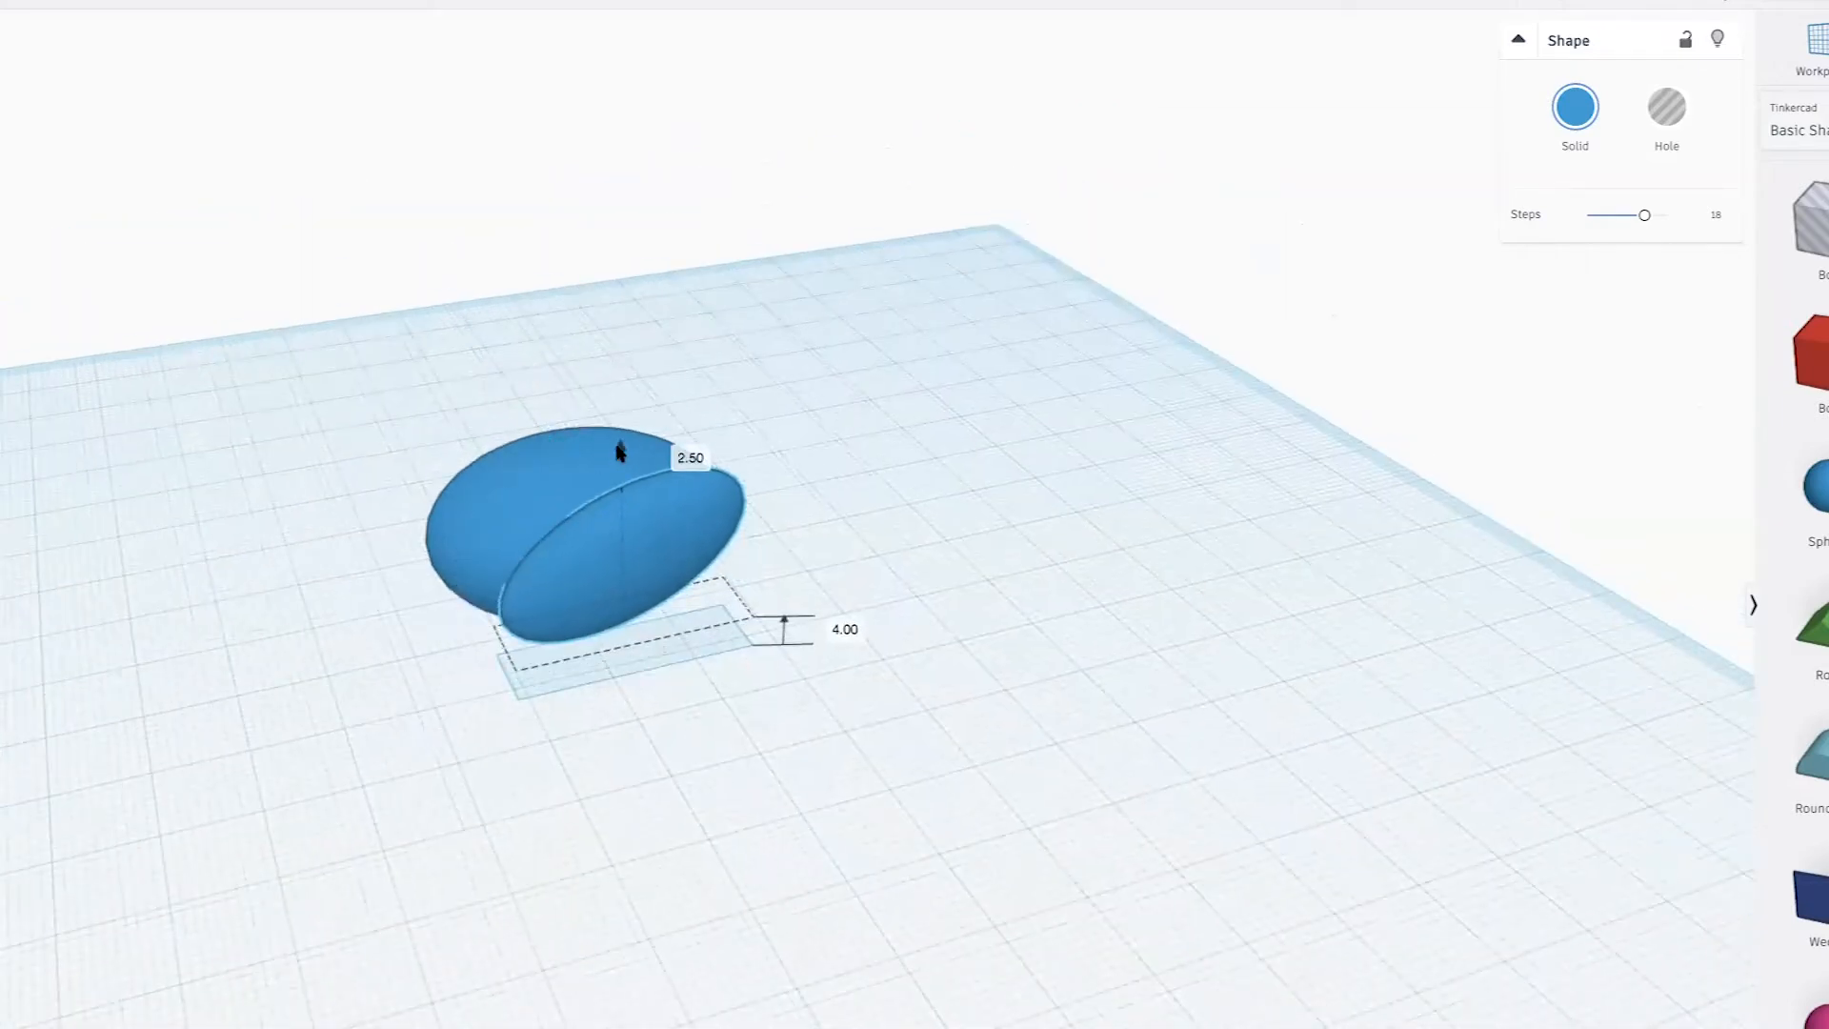
right_drag(927, 507, 1095, 519)
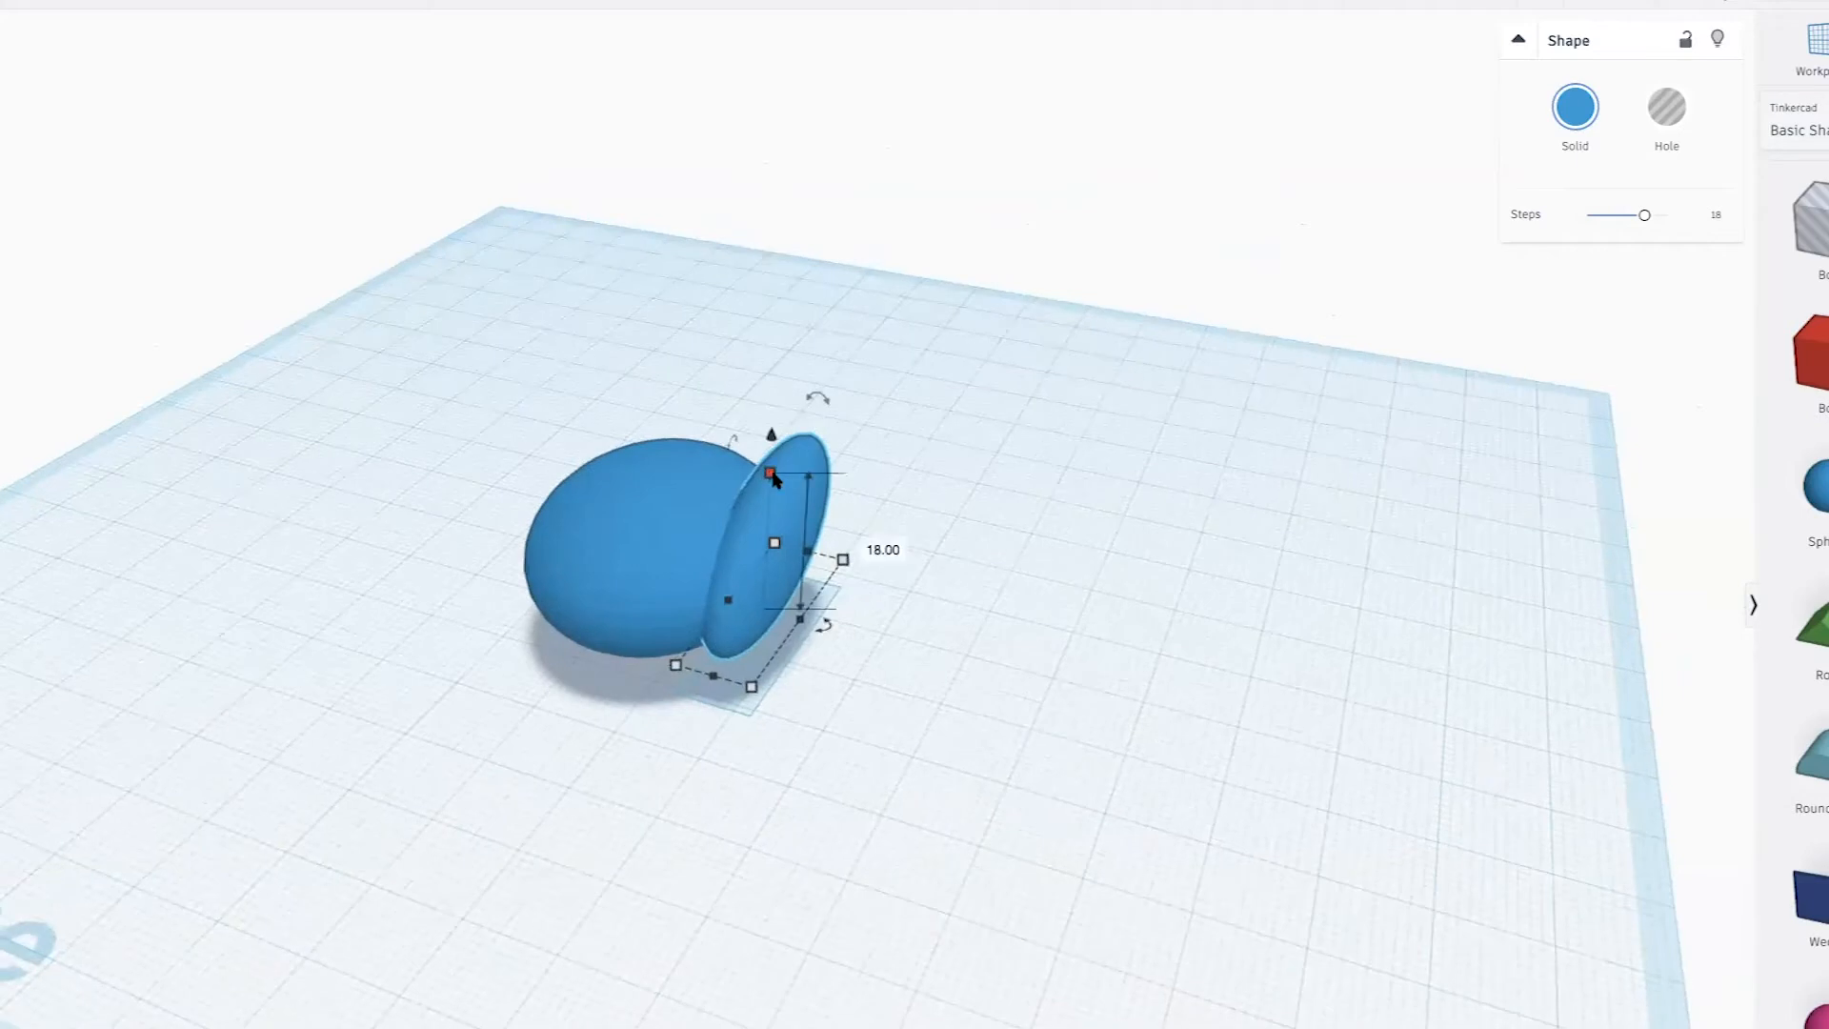
scroll(772, 473, down, 3)
scroll(773, 473, up, 4)
scroll(773, 473, down, 3)
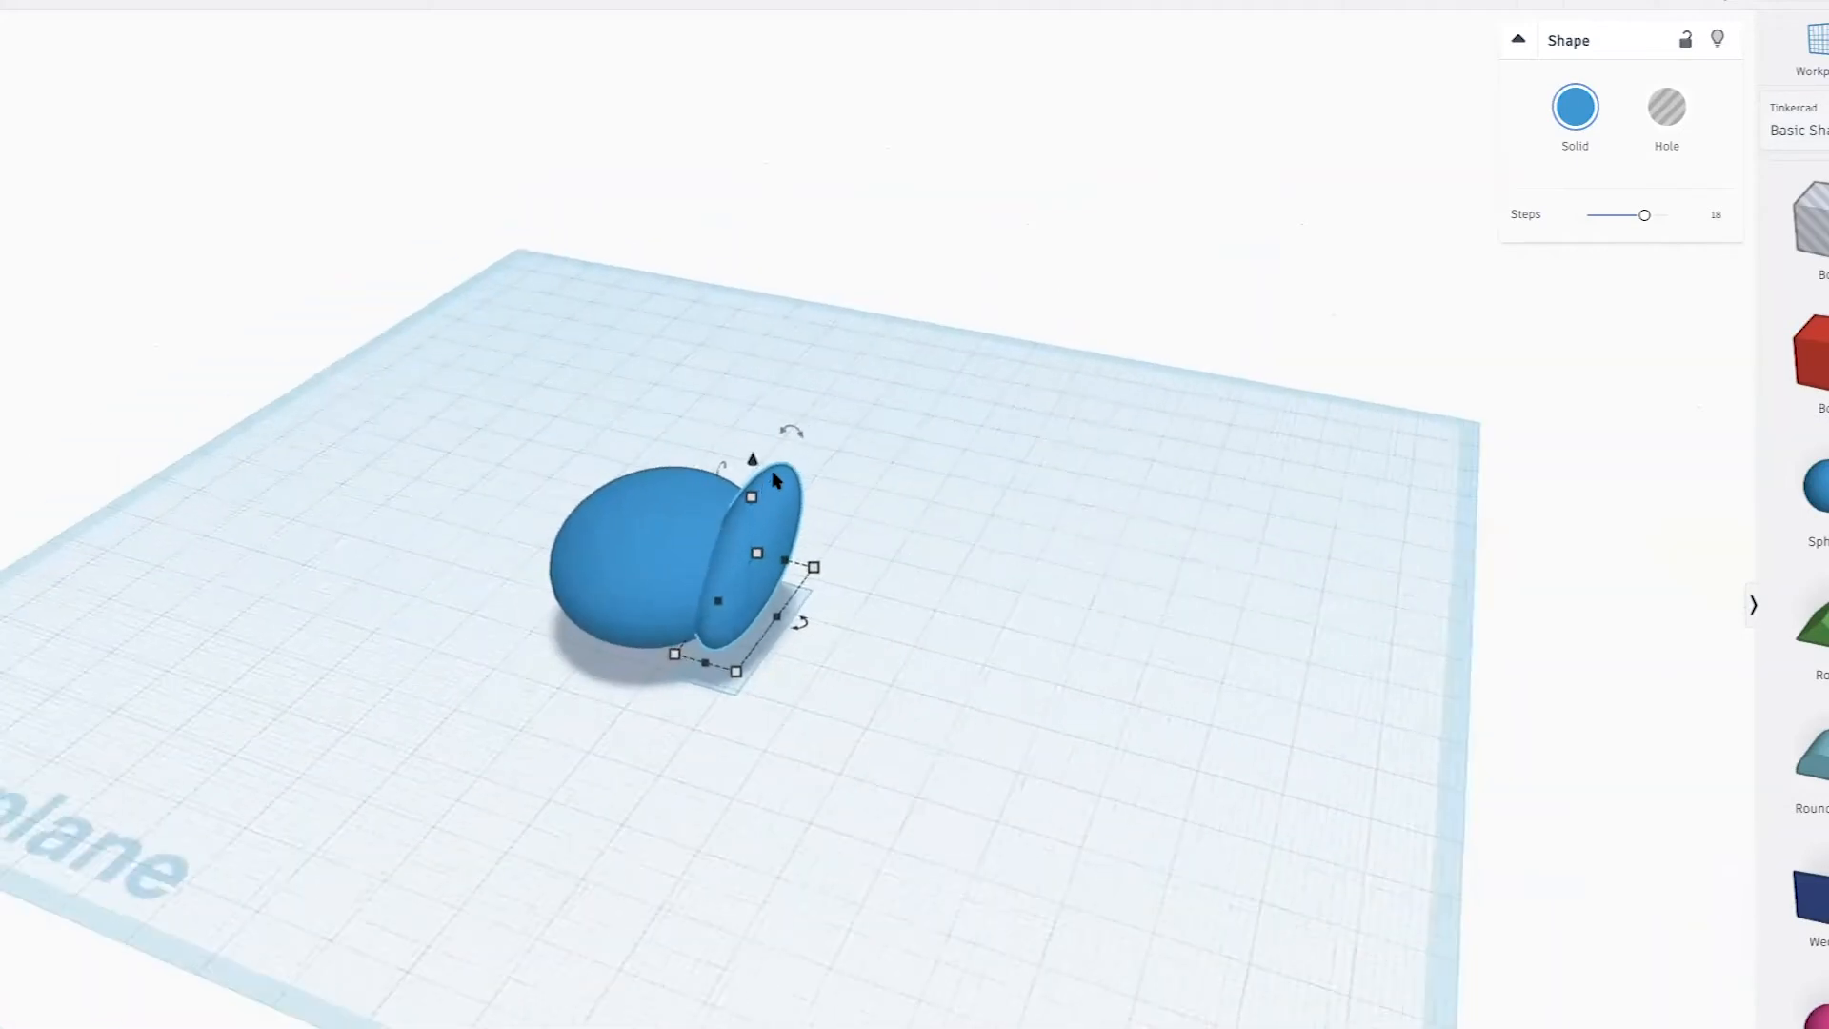
scroll(774, 479, up, 5)
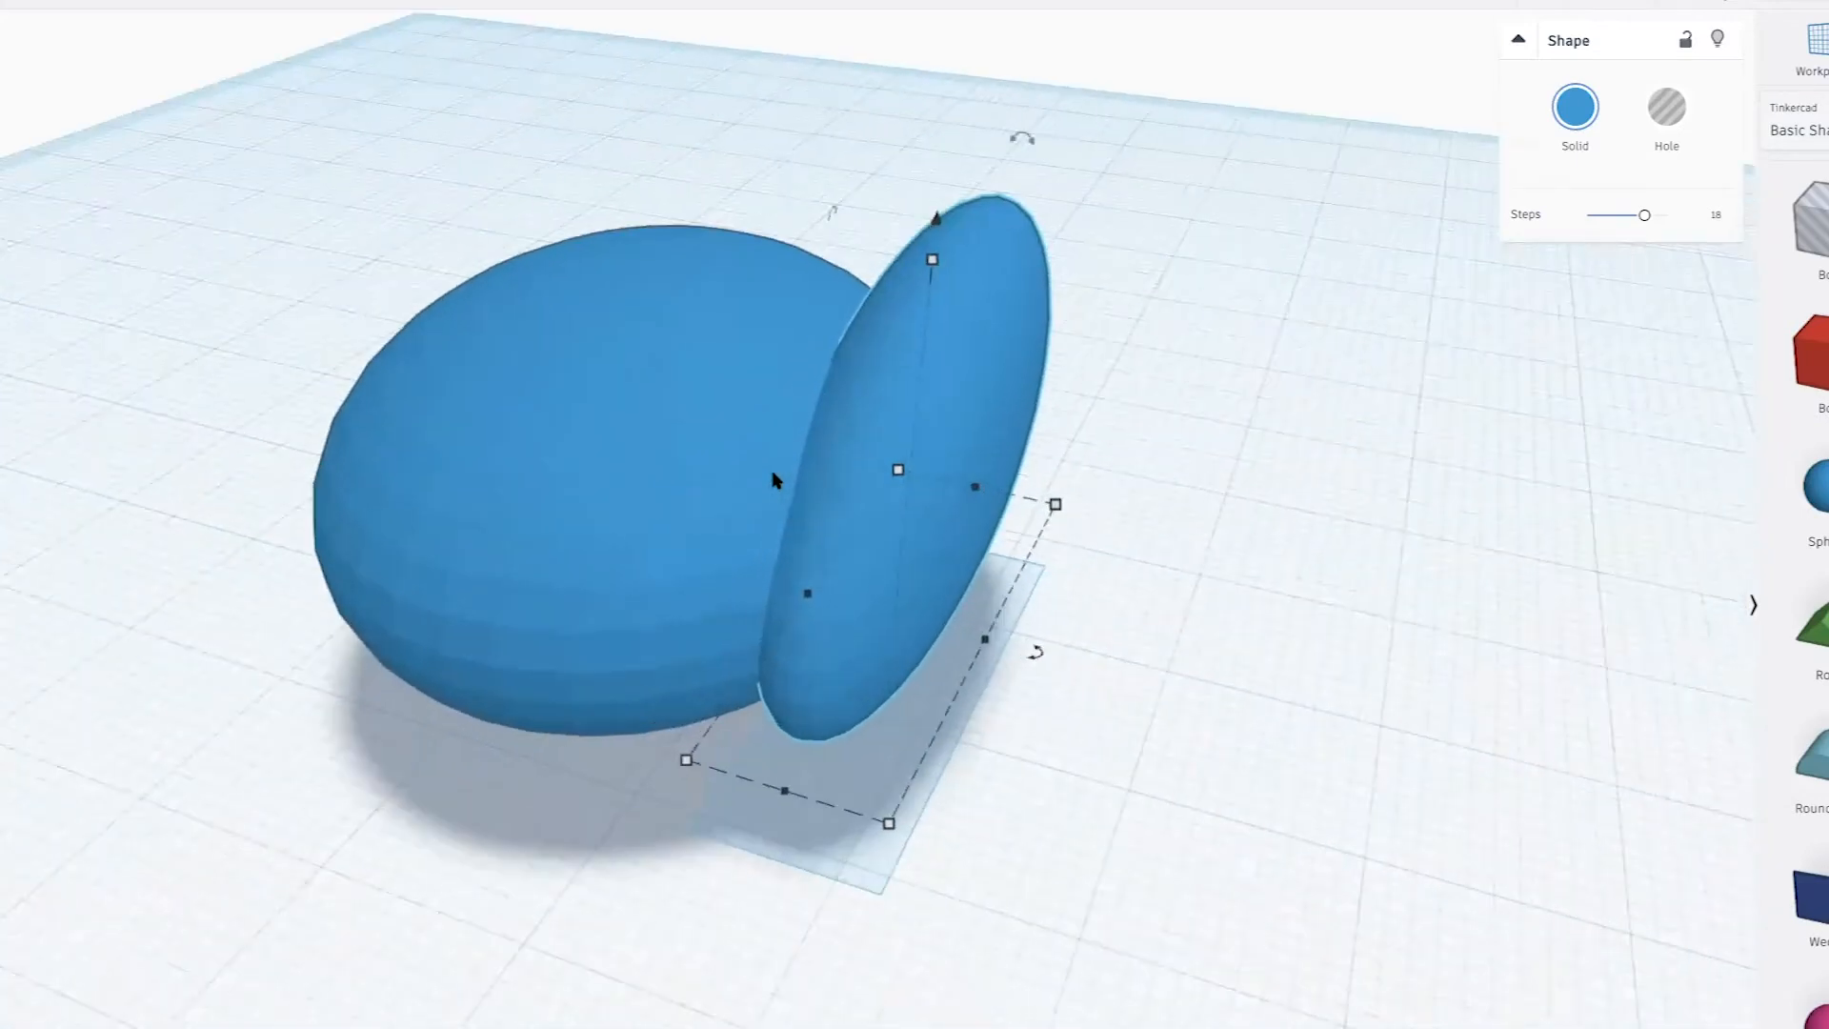
right_drag(979, 469, 608, 270)
mouse_move(605, 268)
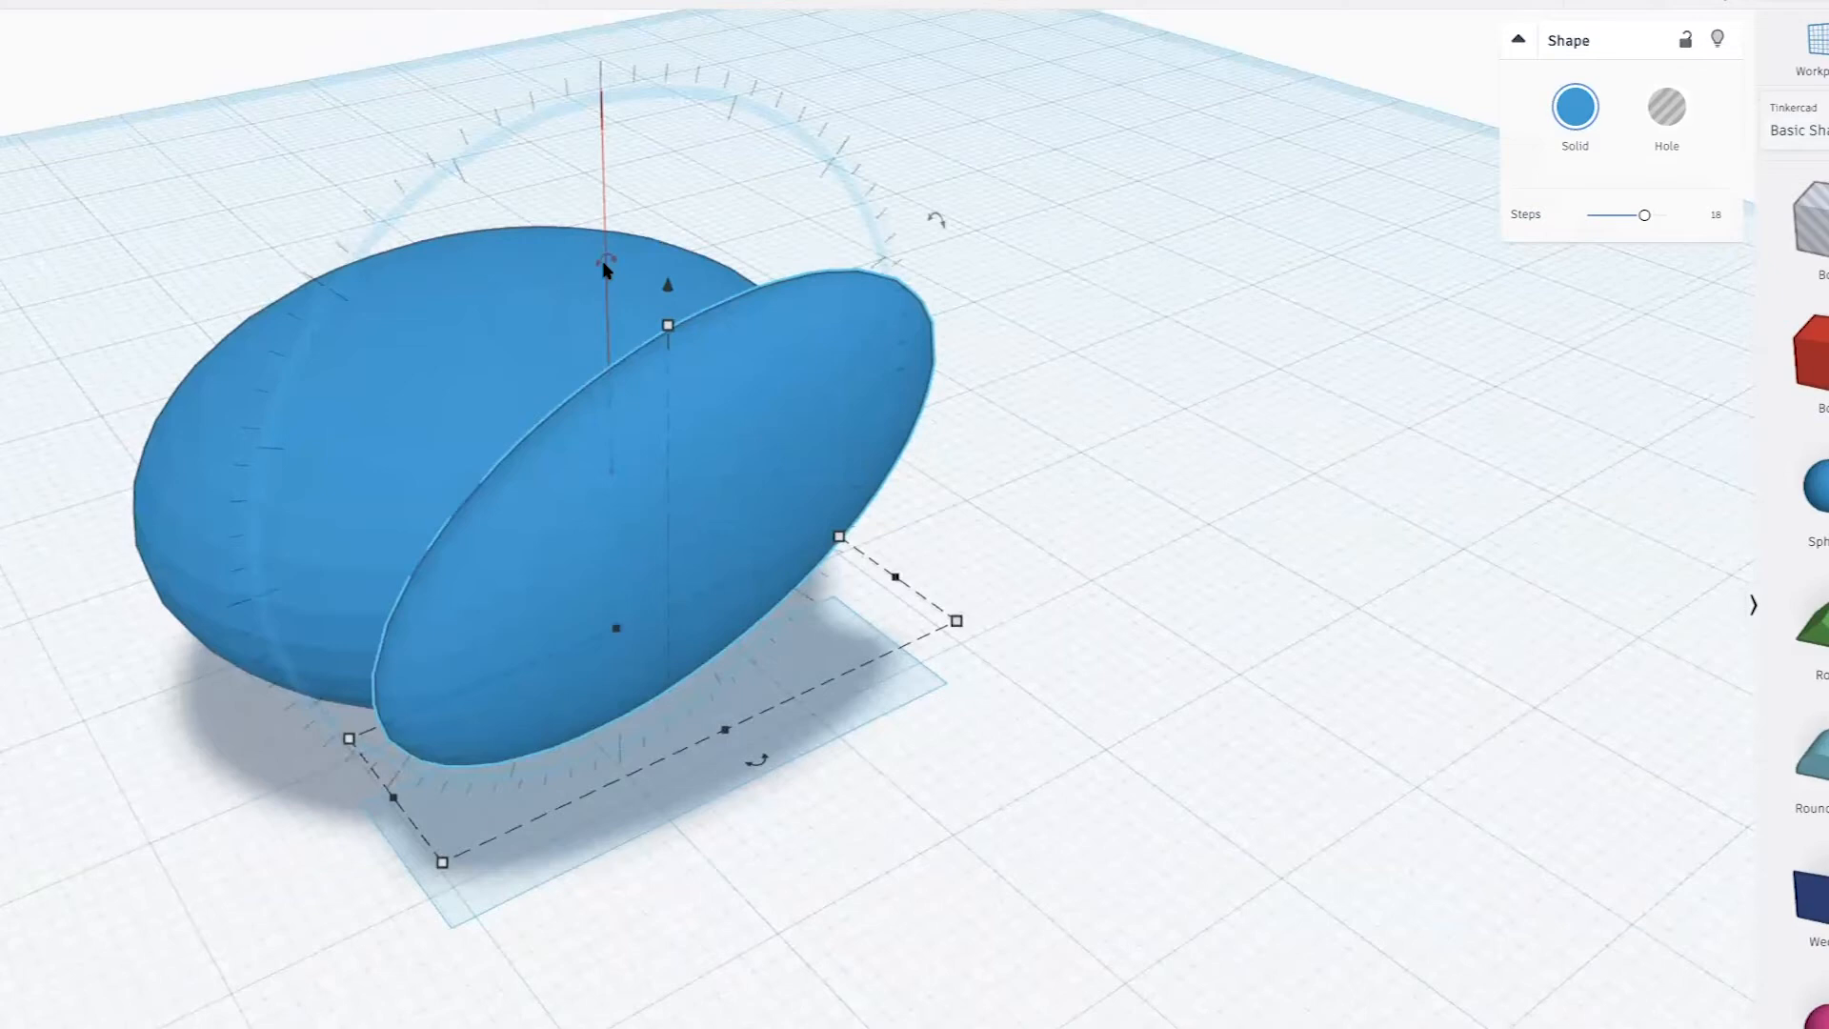
Scale the tilted ellipsoid beside the body down proportionally to a height of 16 mm
drag(603, 269, 415, 99)
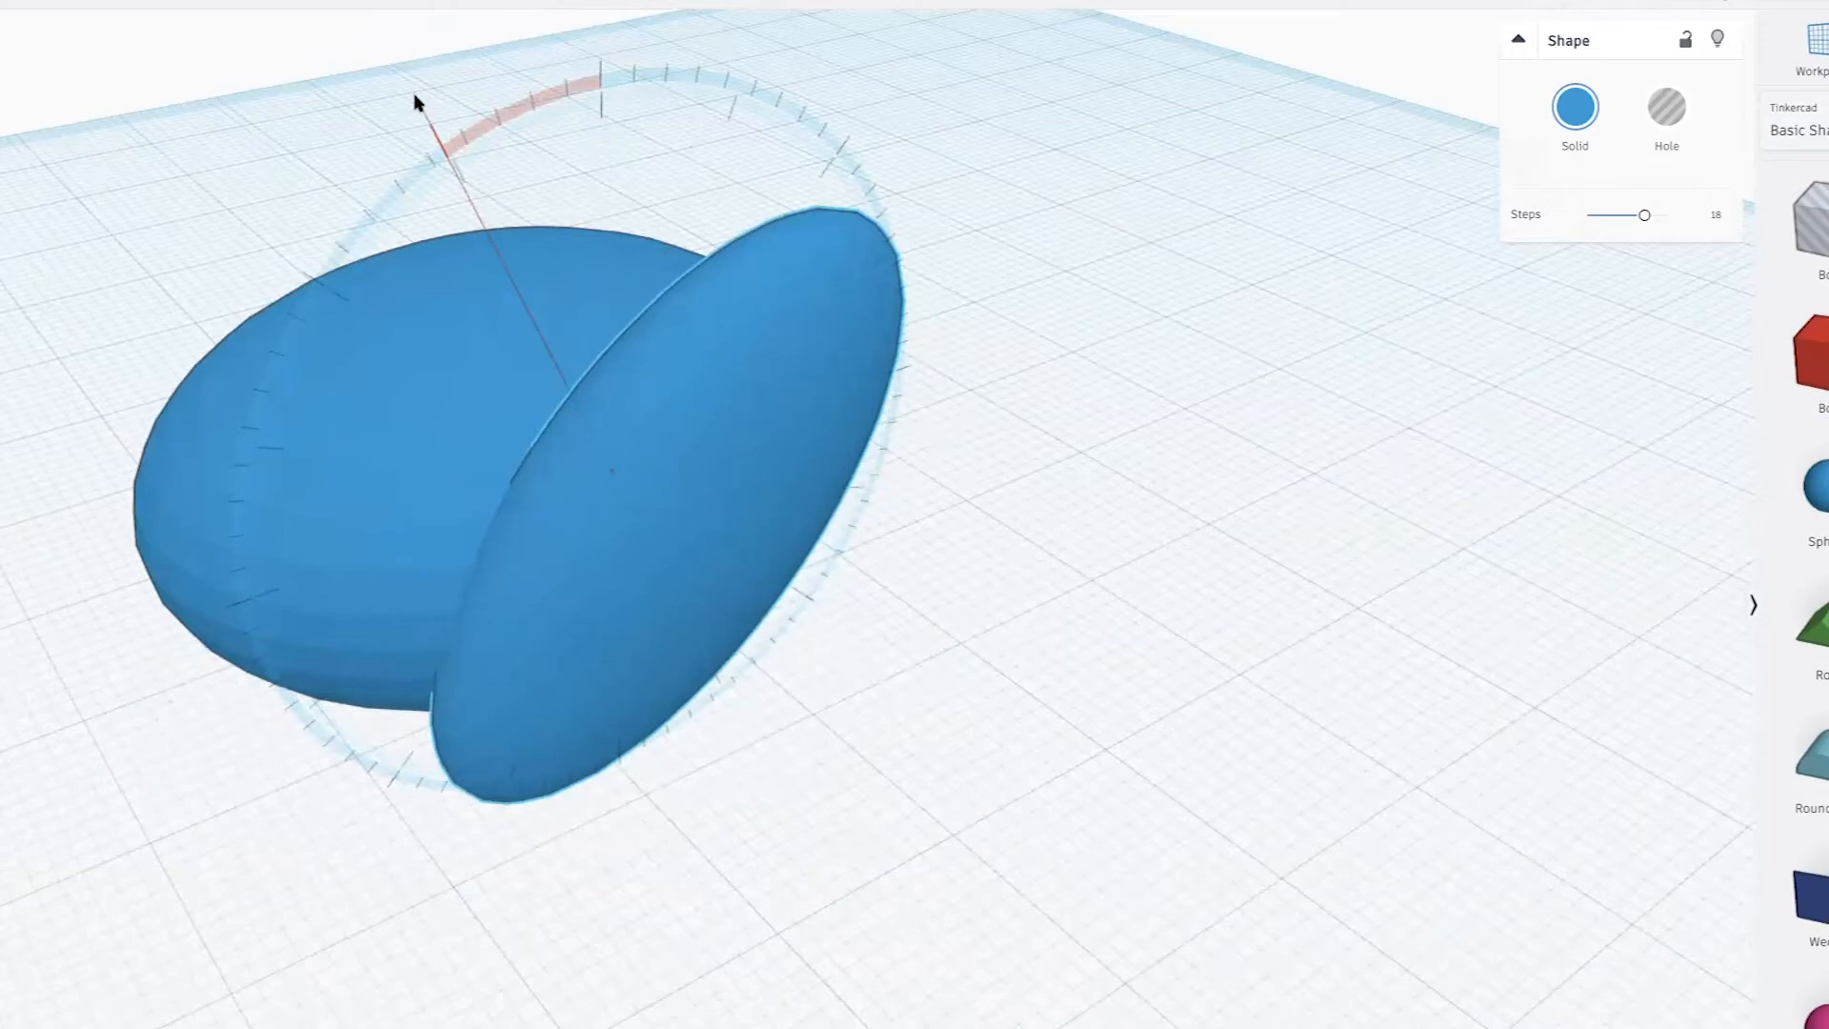
drag(415, 99, 600, 219)
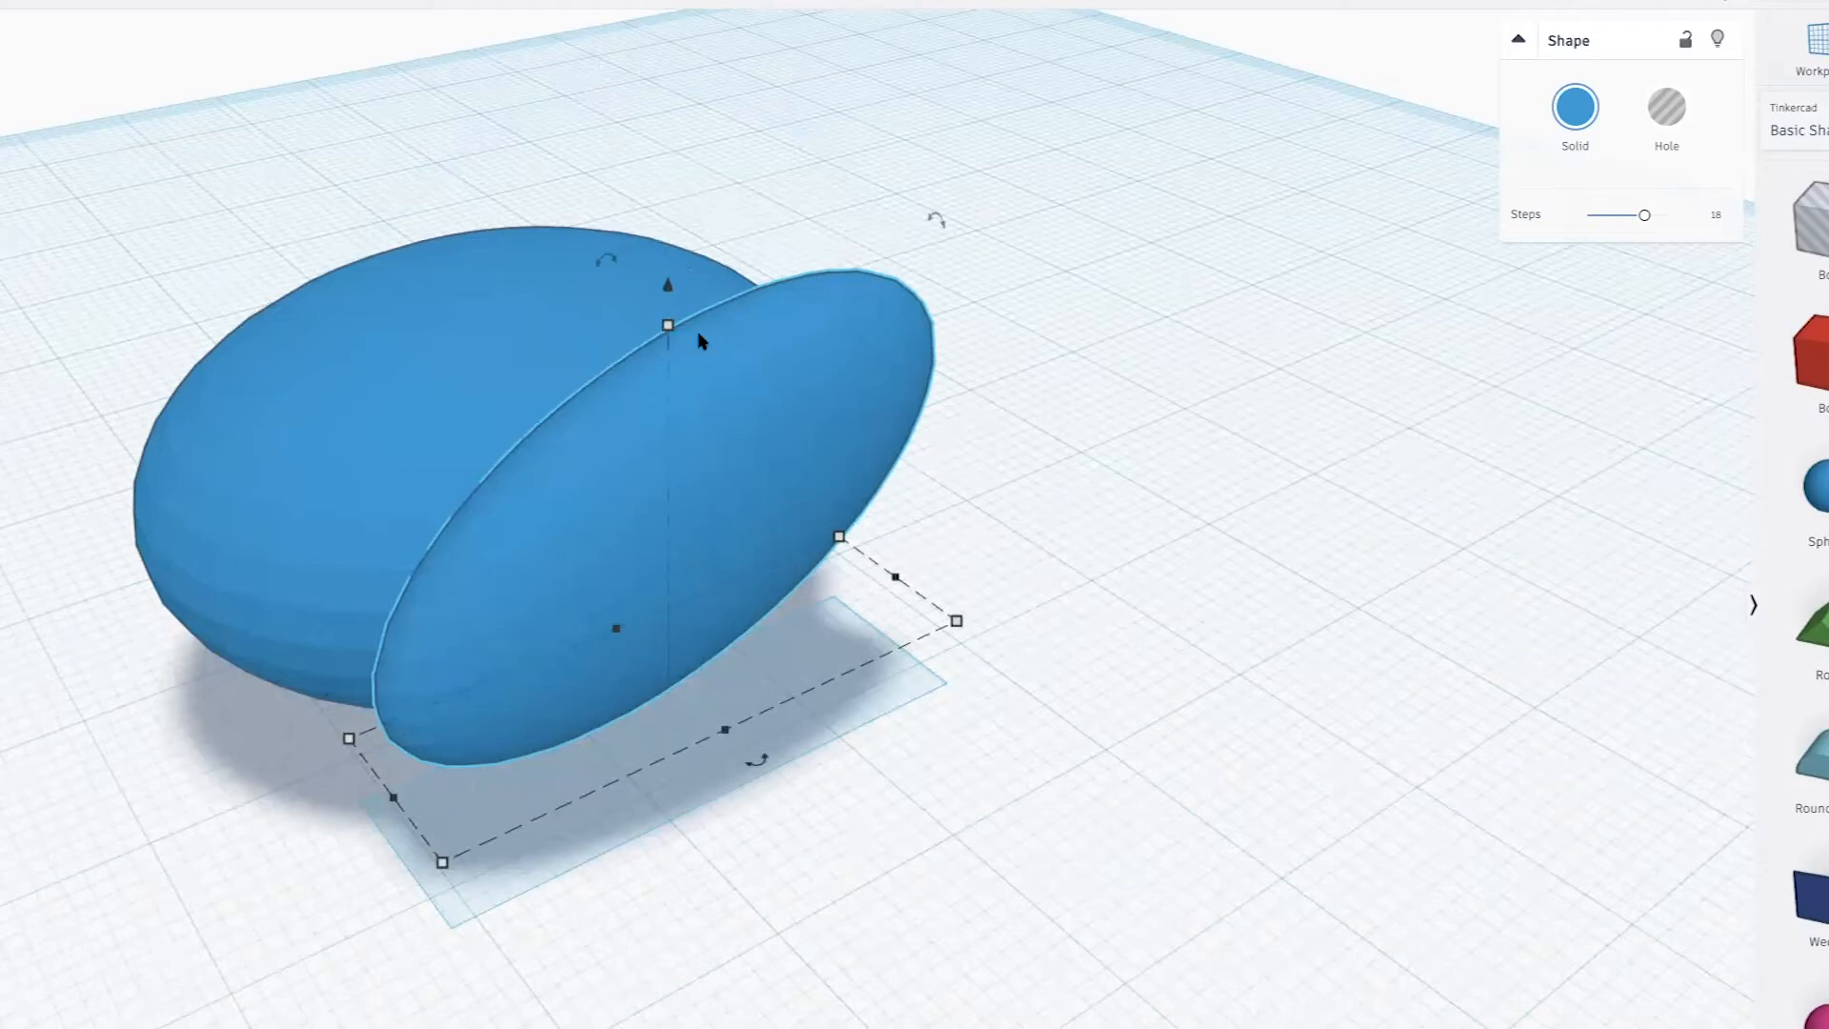
mouse_move(674, 330)
right_down()
mouse_move(1101, 399)
mouse_move(676, 331)
right_up()
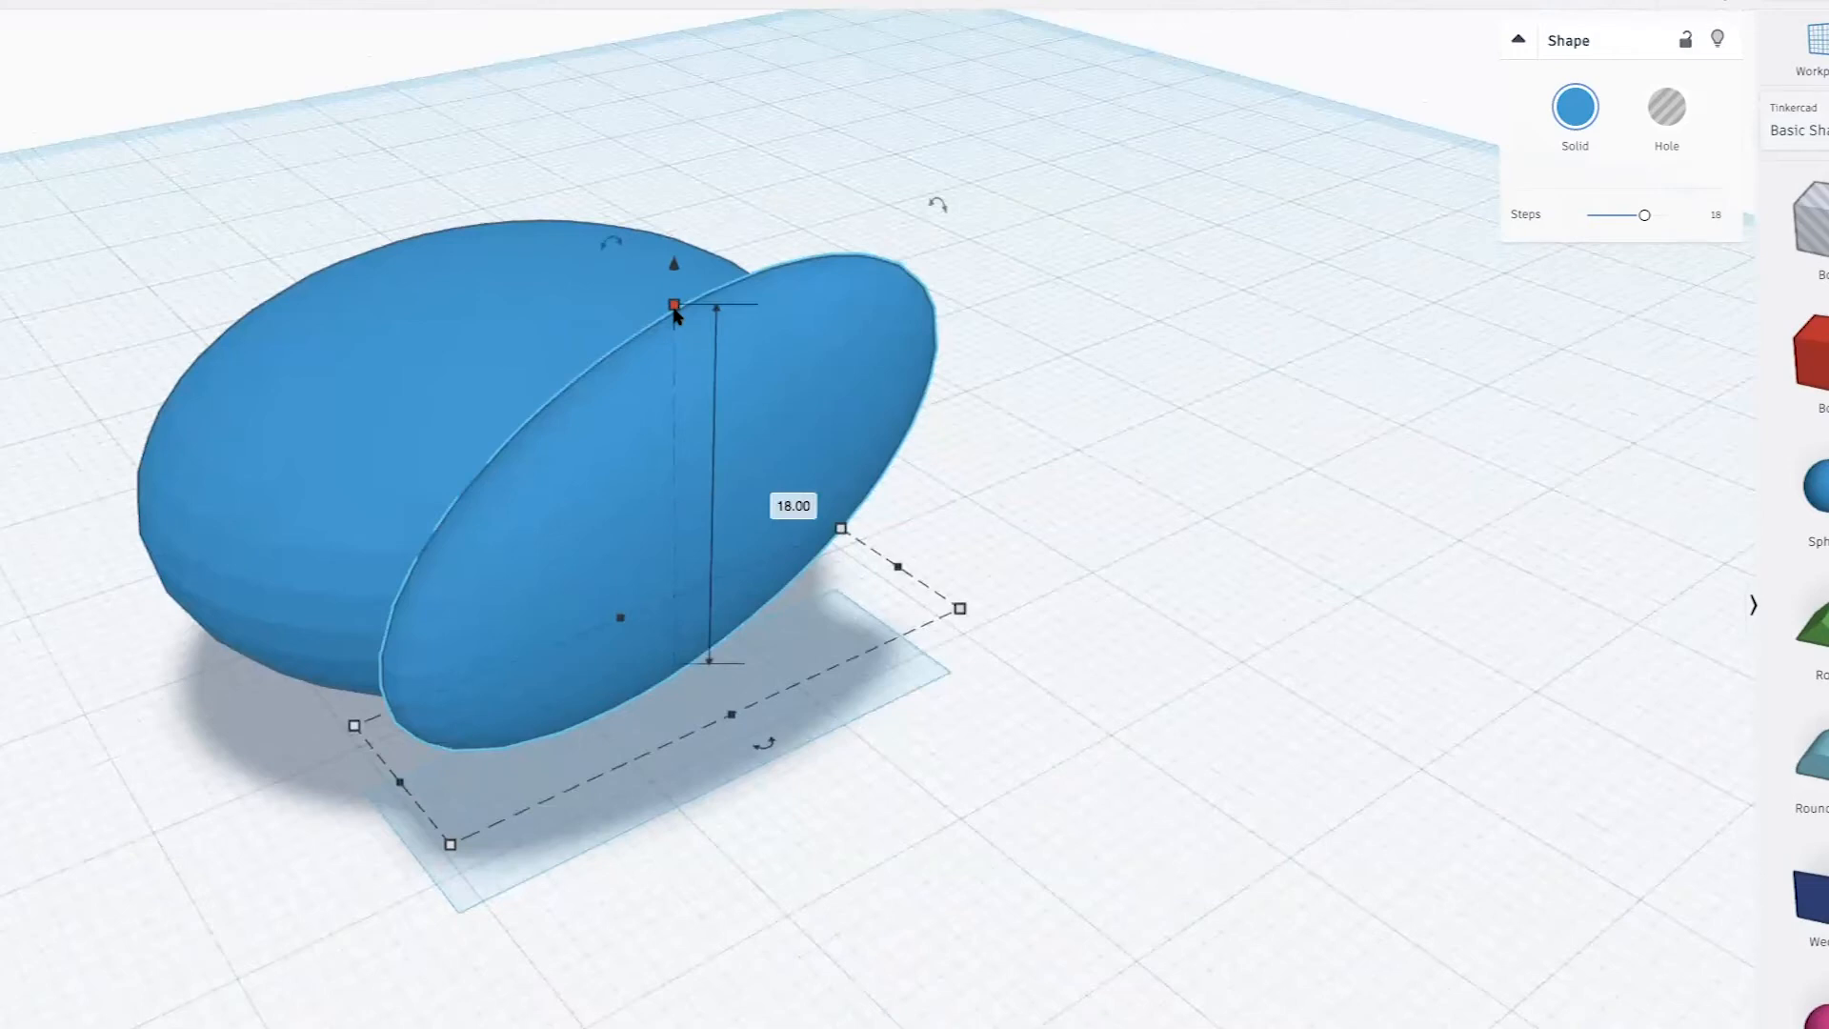
scroll(675, 315, down, 2)
scroll(676, 444, down, 2)
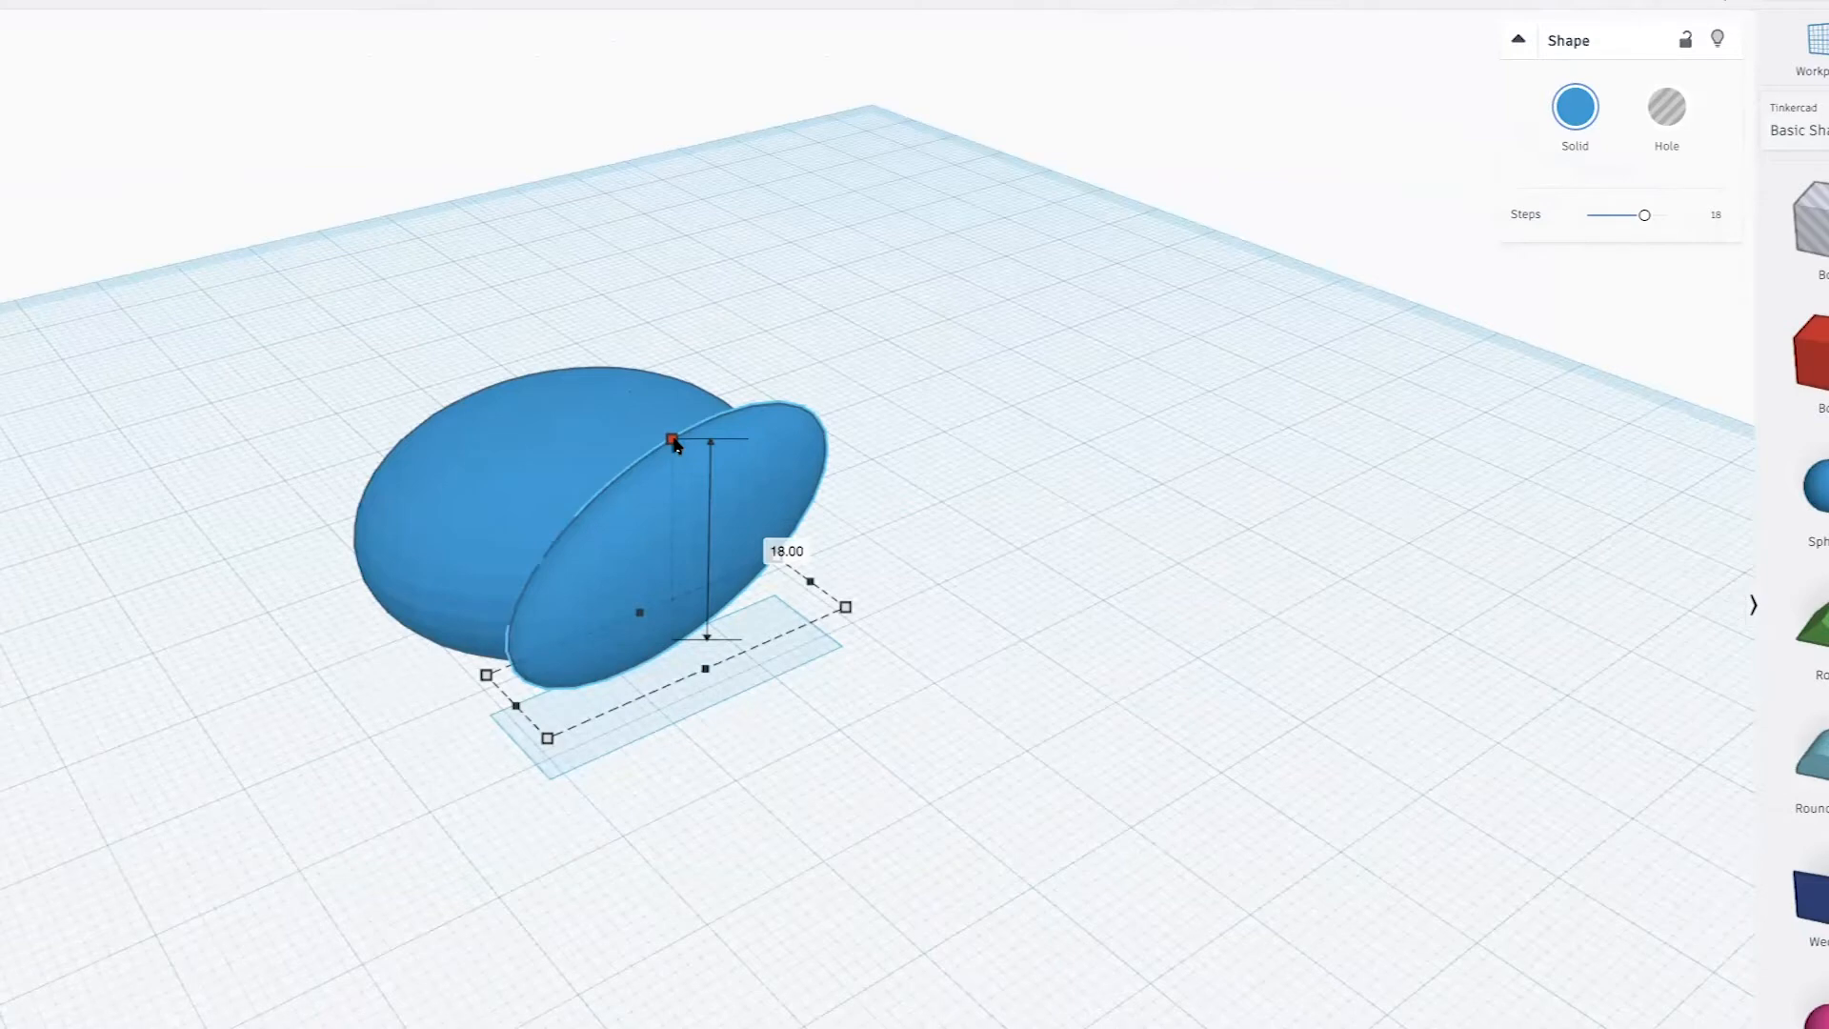
shift+drag(672, 453, 670, 473)
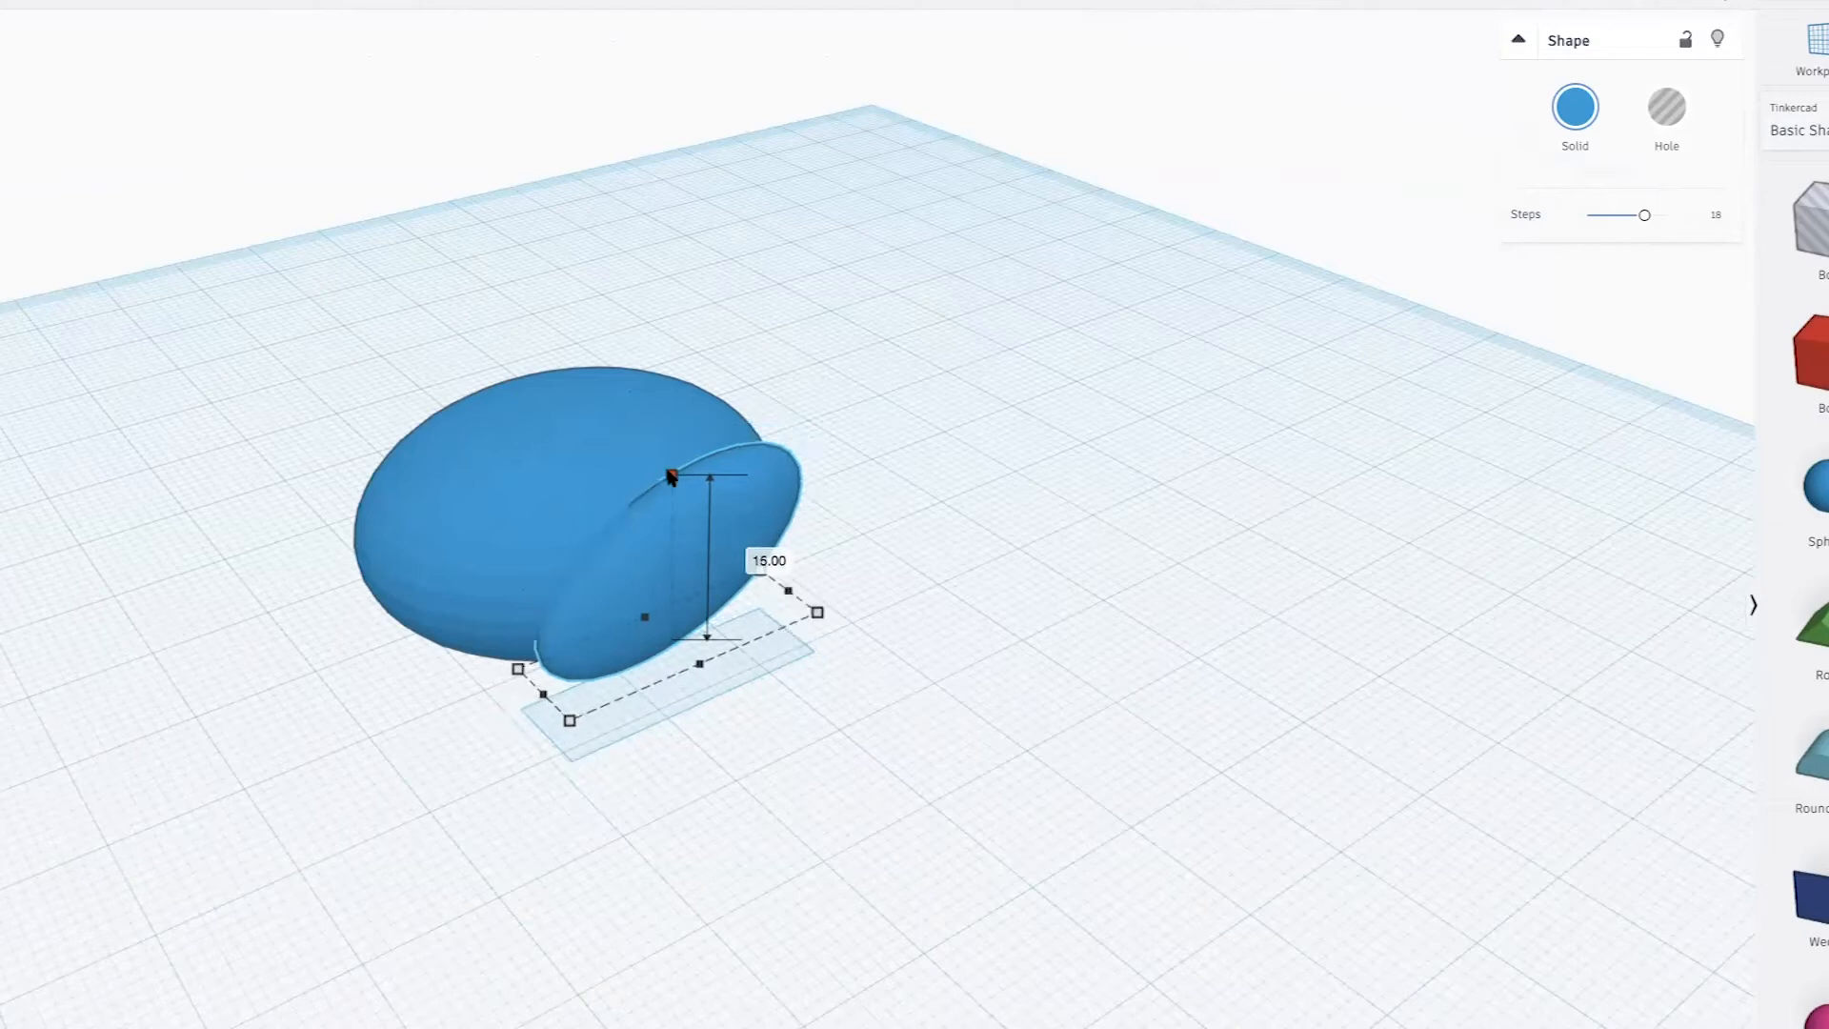
shift+drag(672, 473, 671, 471)
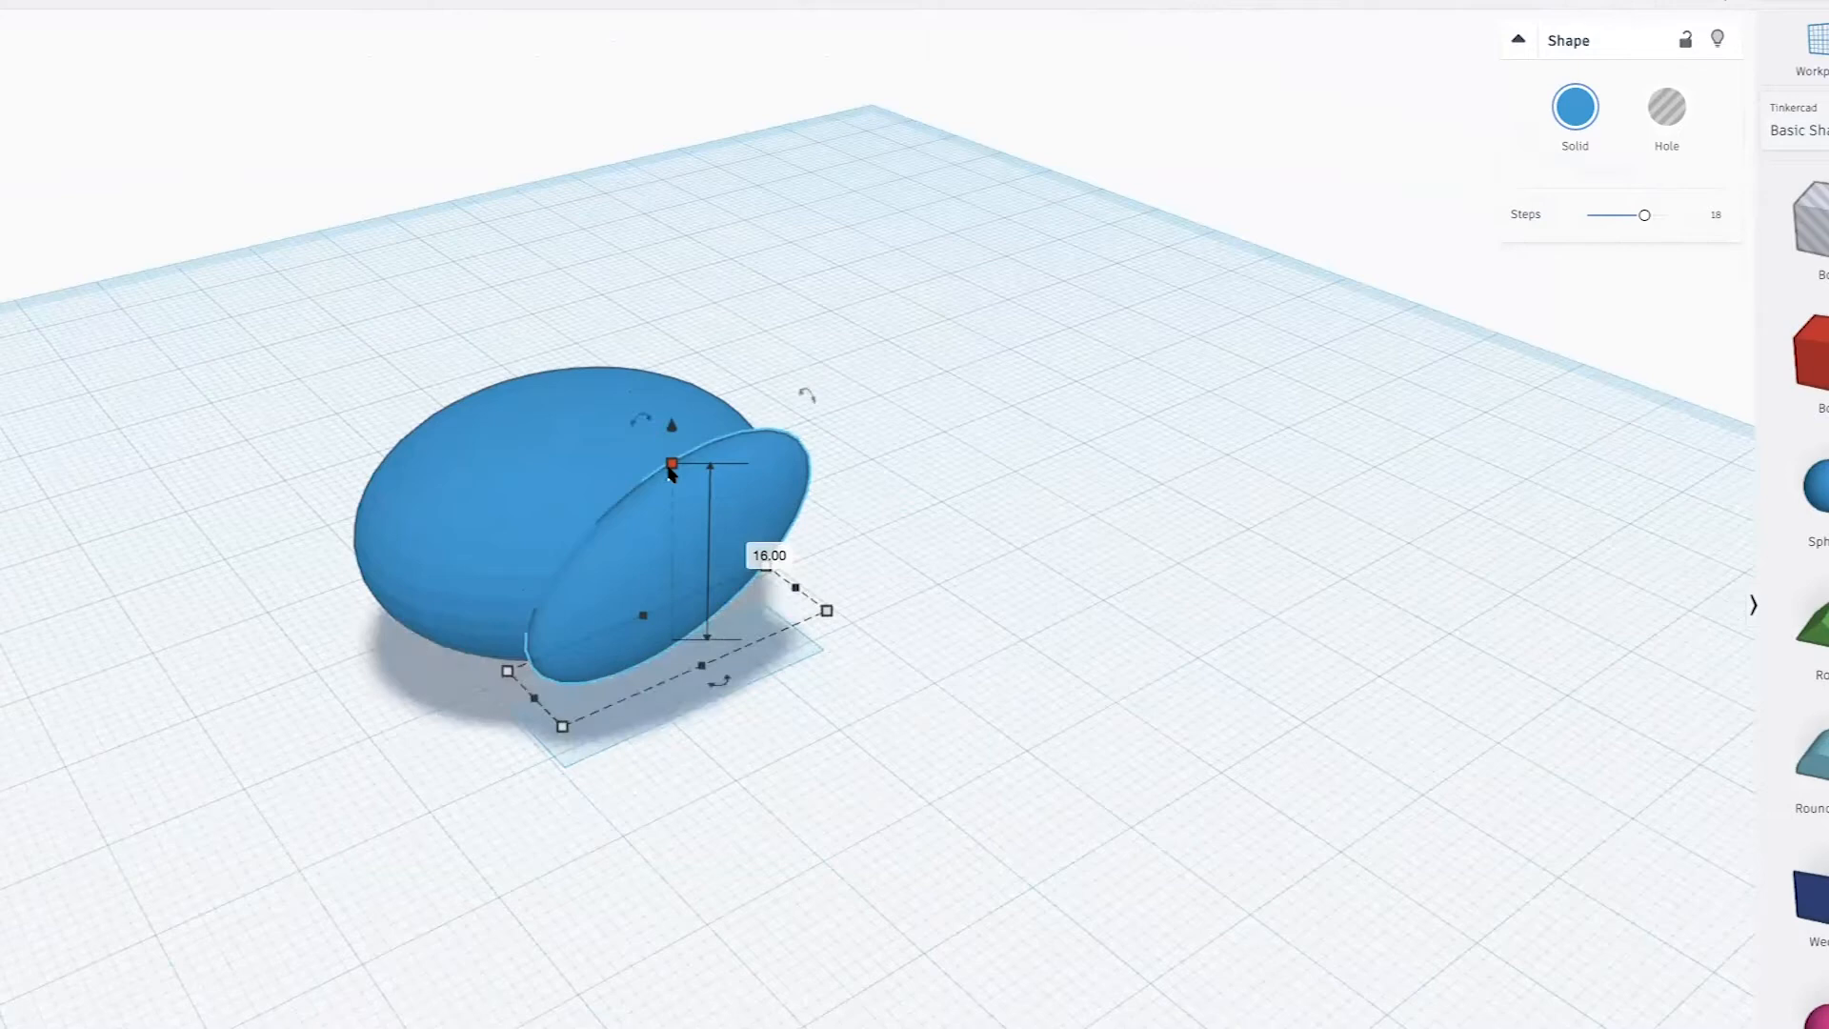
Try to scale the body ellipsoid down slightly in proportion, and undo the change
click(587, 413)
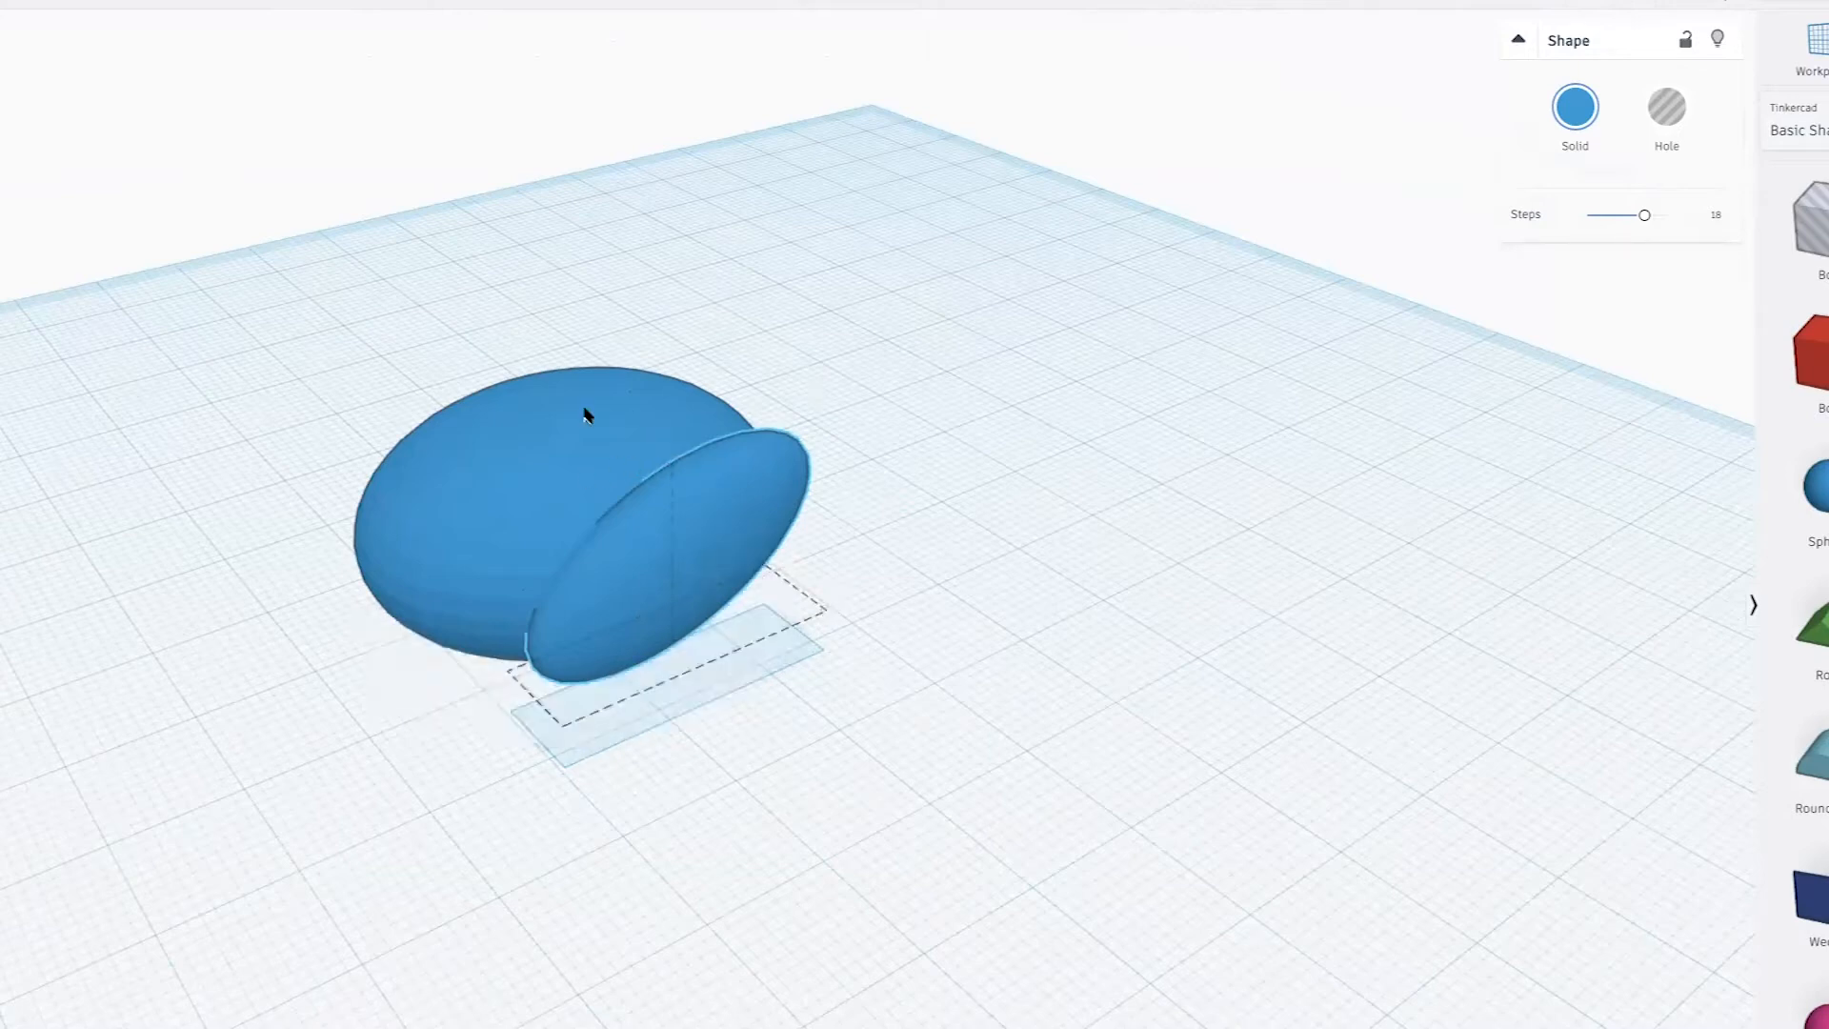
mouse_move(565, 404)
shift+drag(565, 402, 534, 422)
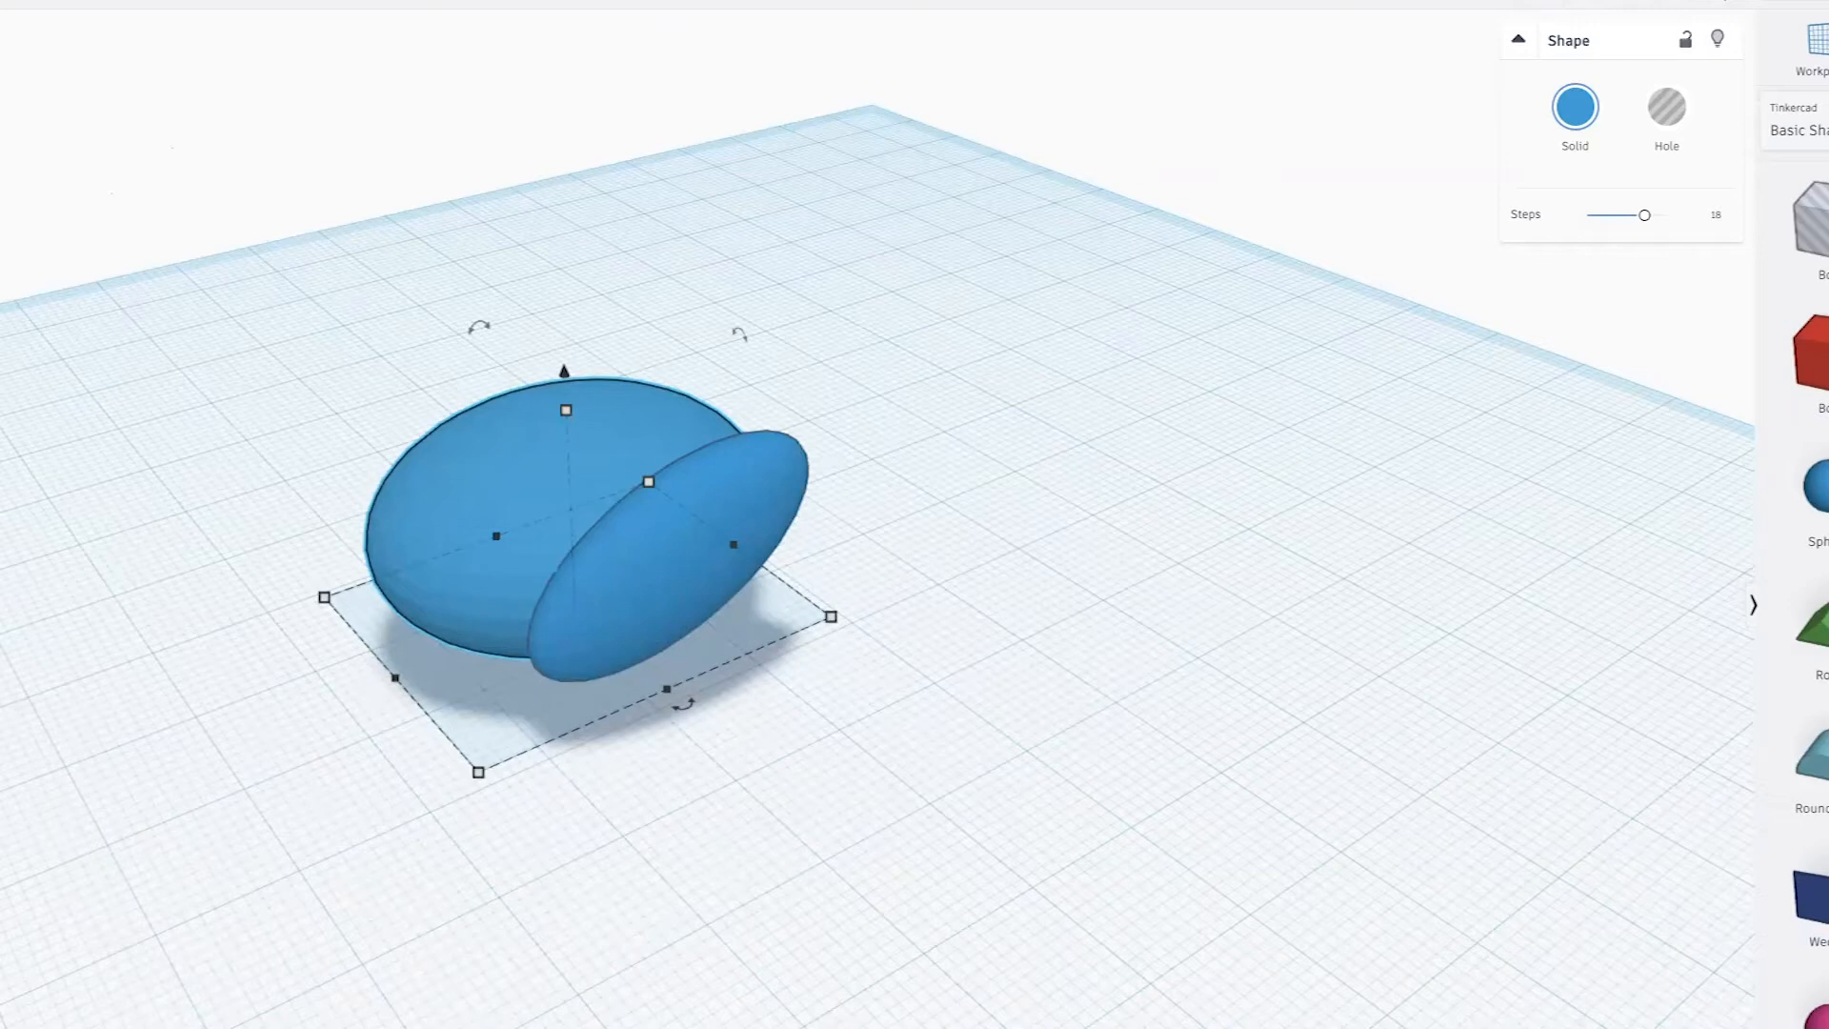
key(ctrl+z)
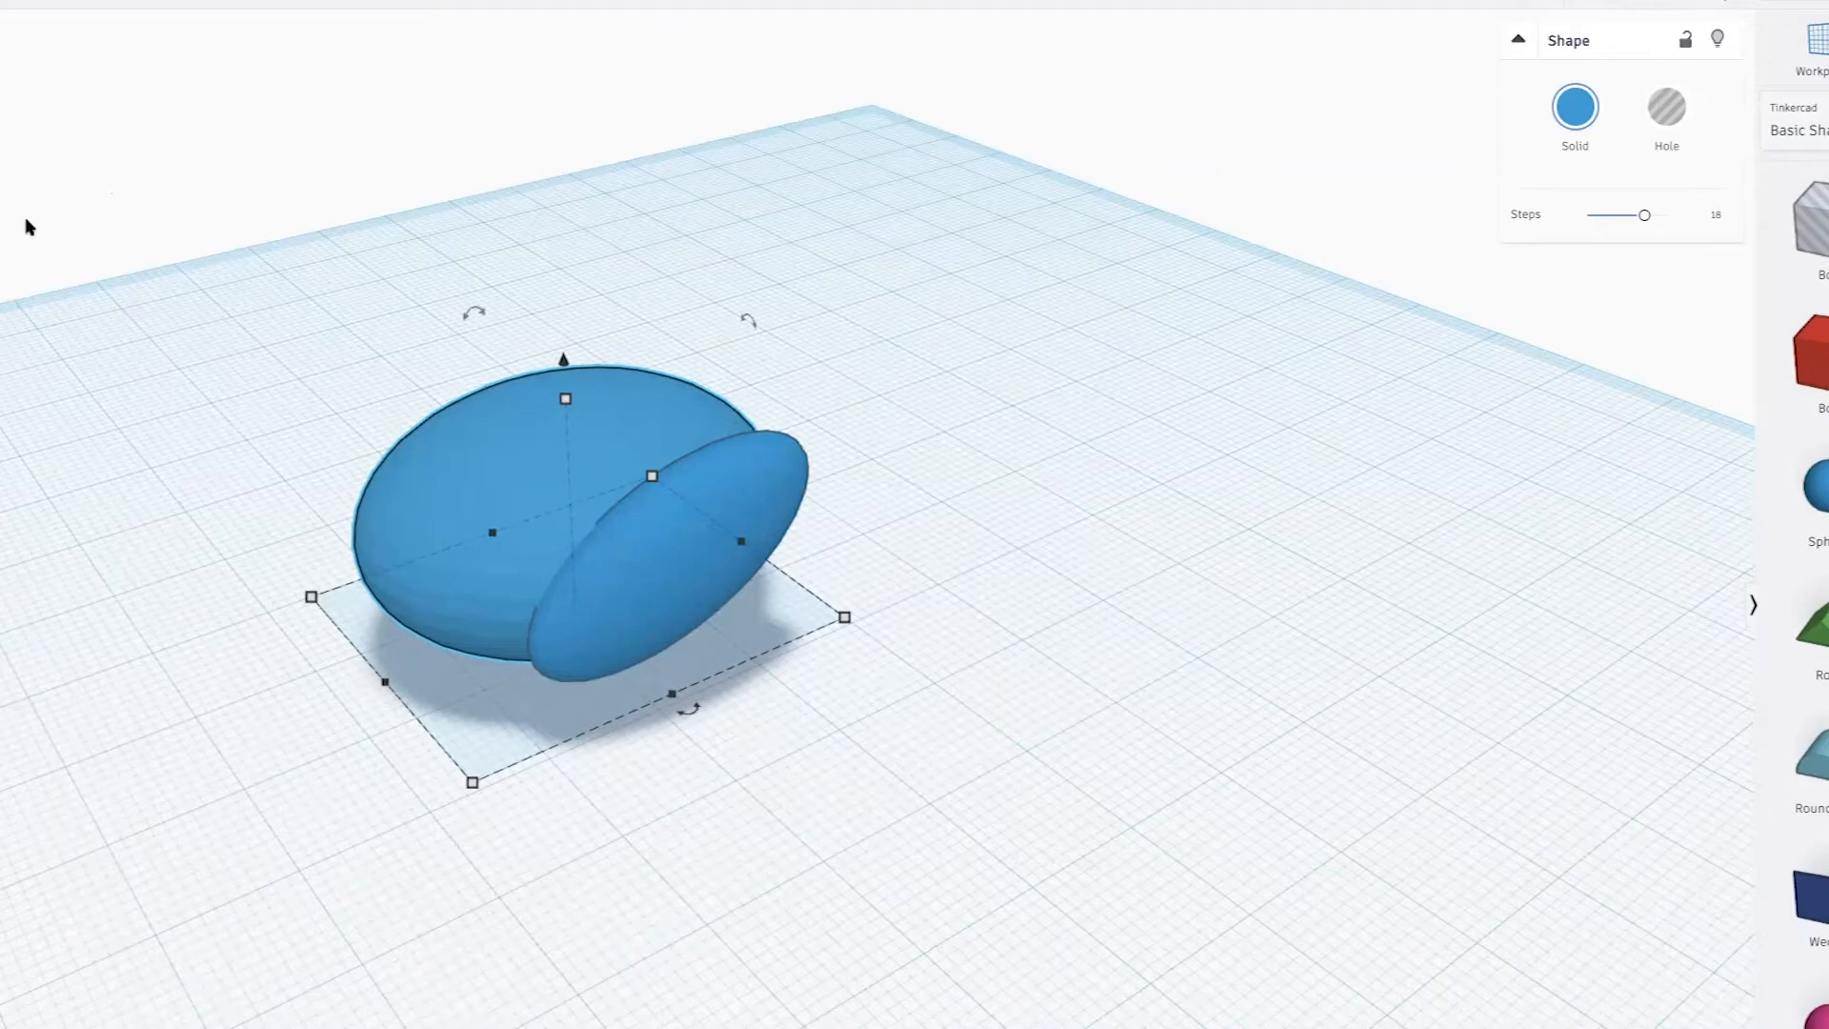
Try to place a copy of the thin ellipsoid beyond the opposite side of the body, and undo it
right_drag(25, 225, 510, 245)
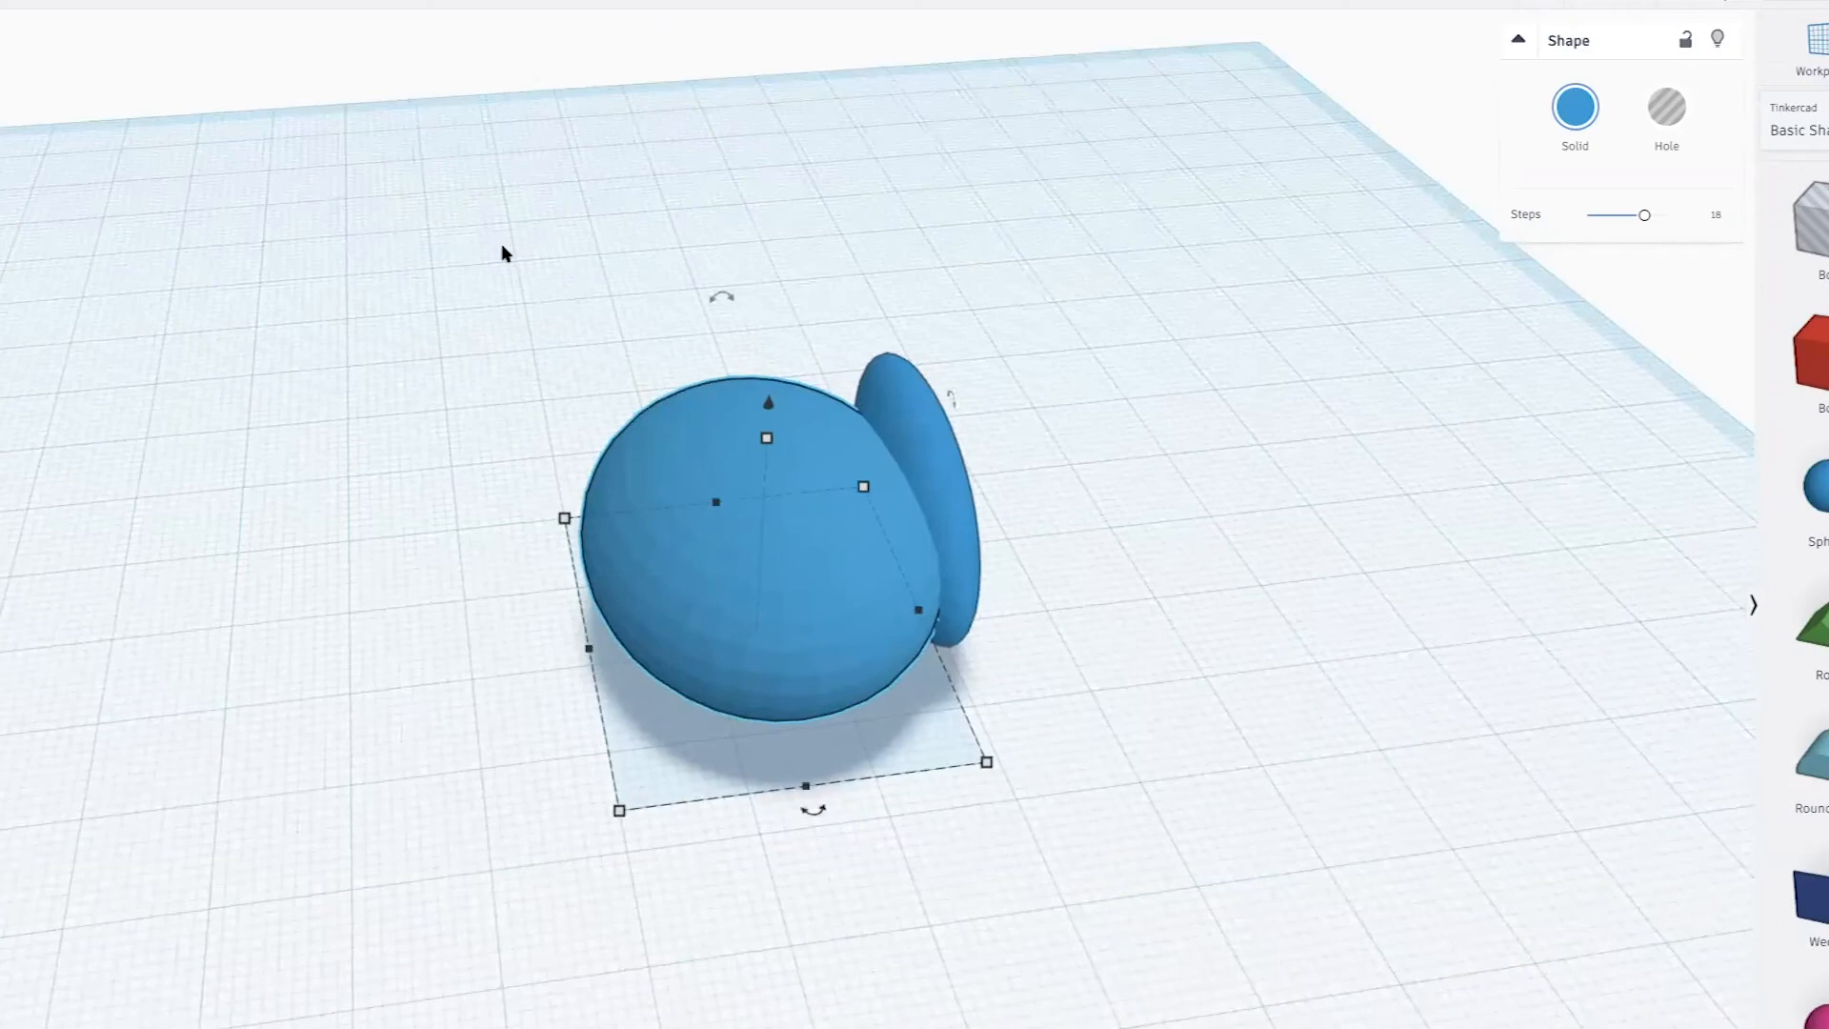
click(932, 415)
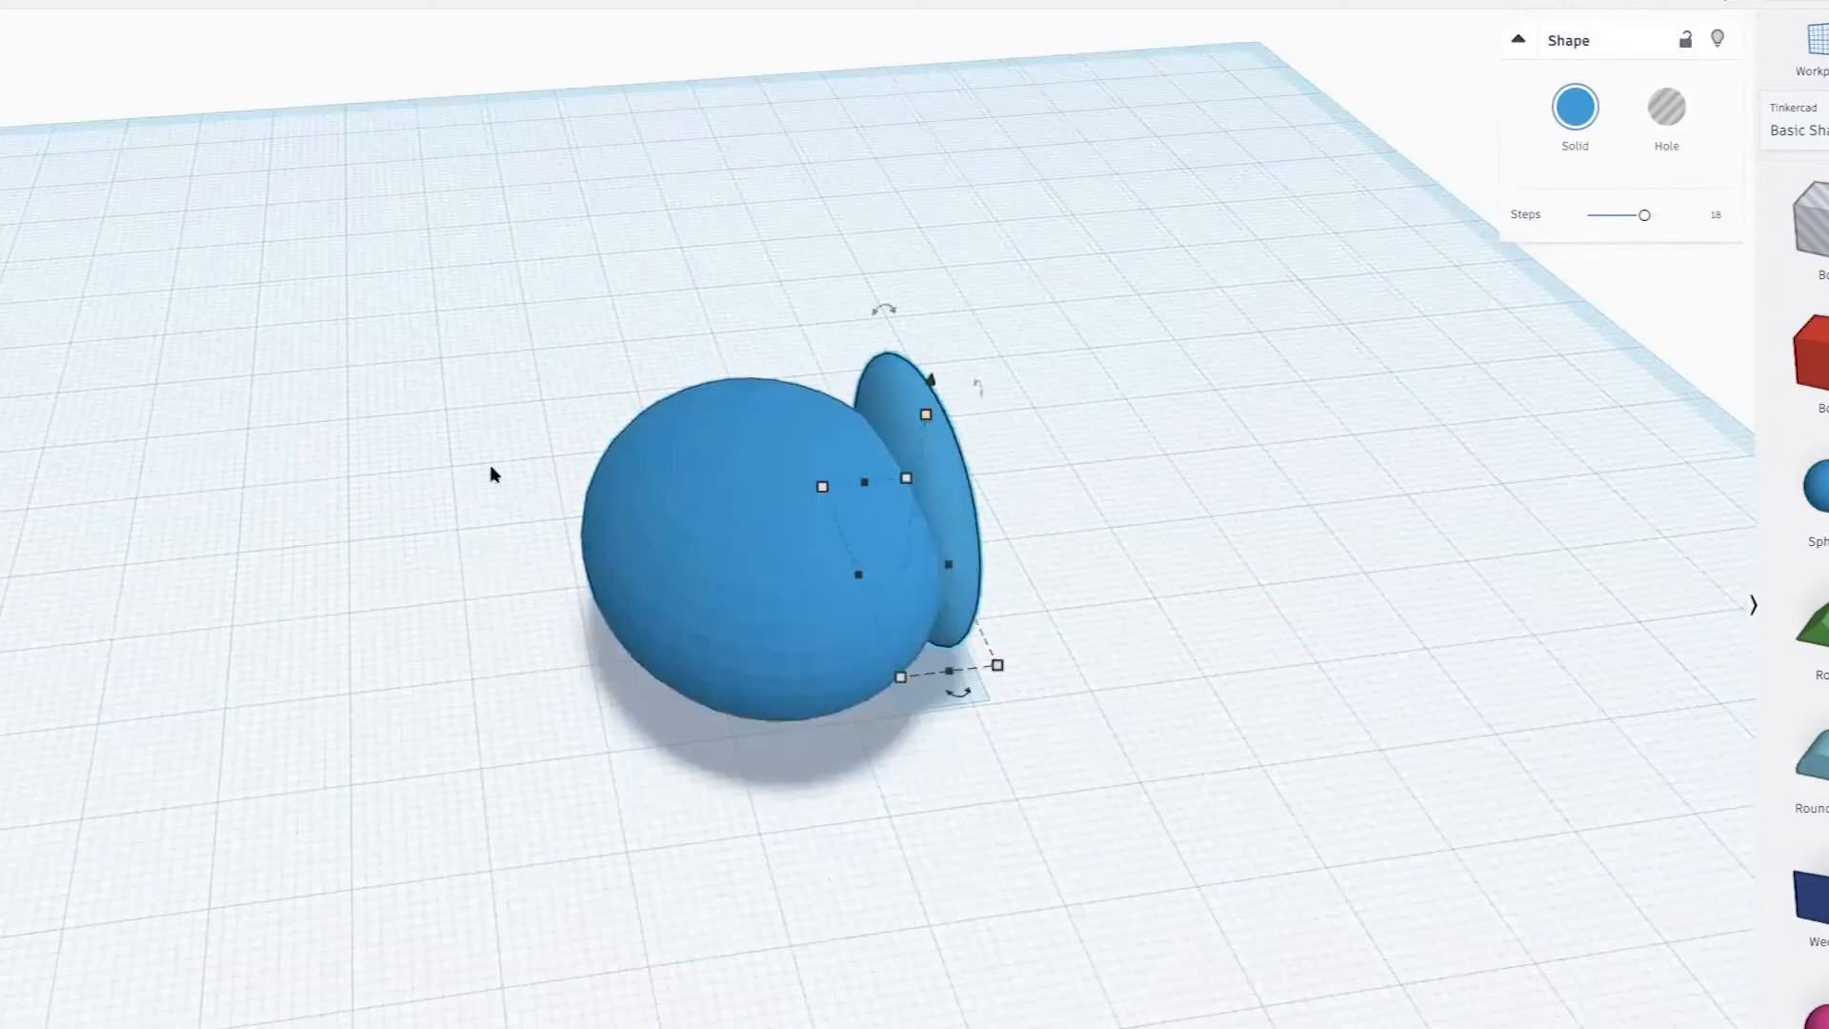
right_drag(1188, 416, 1006, 510)
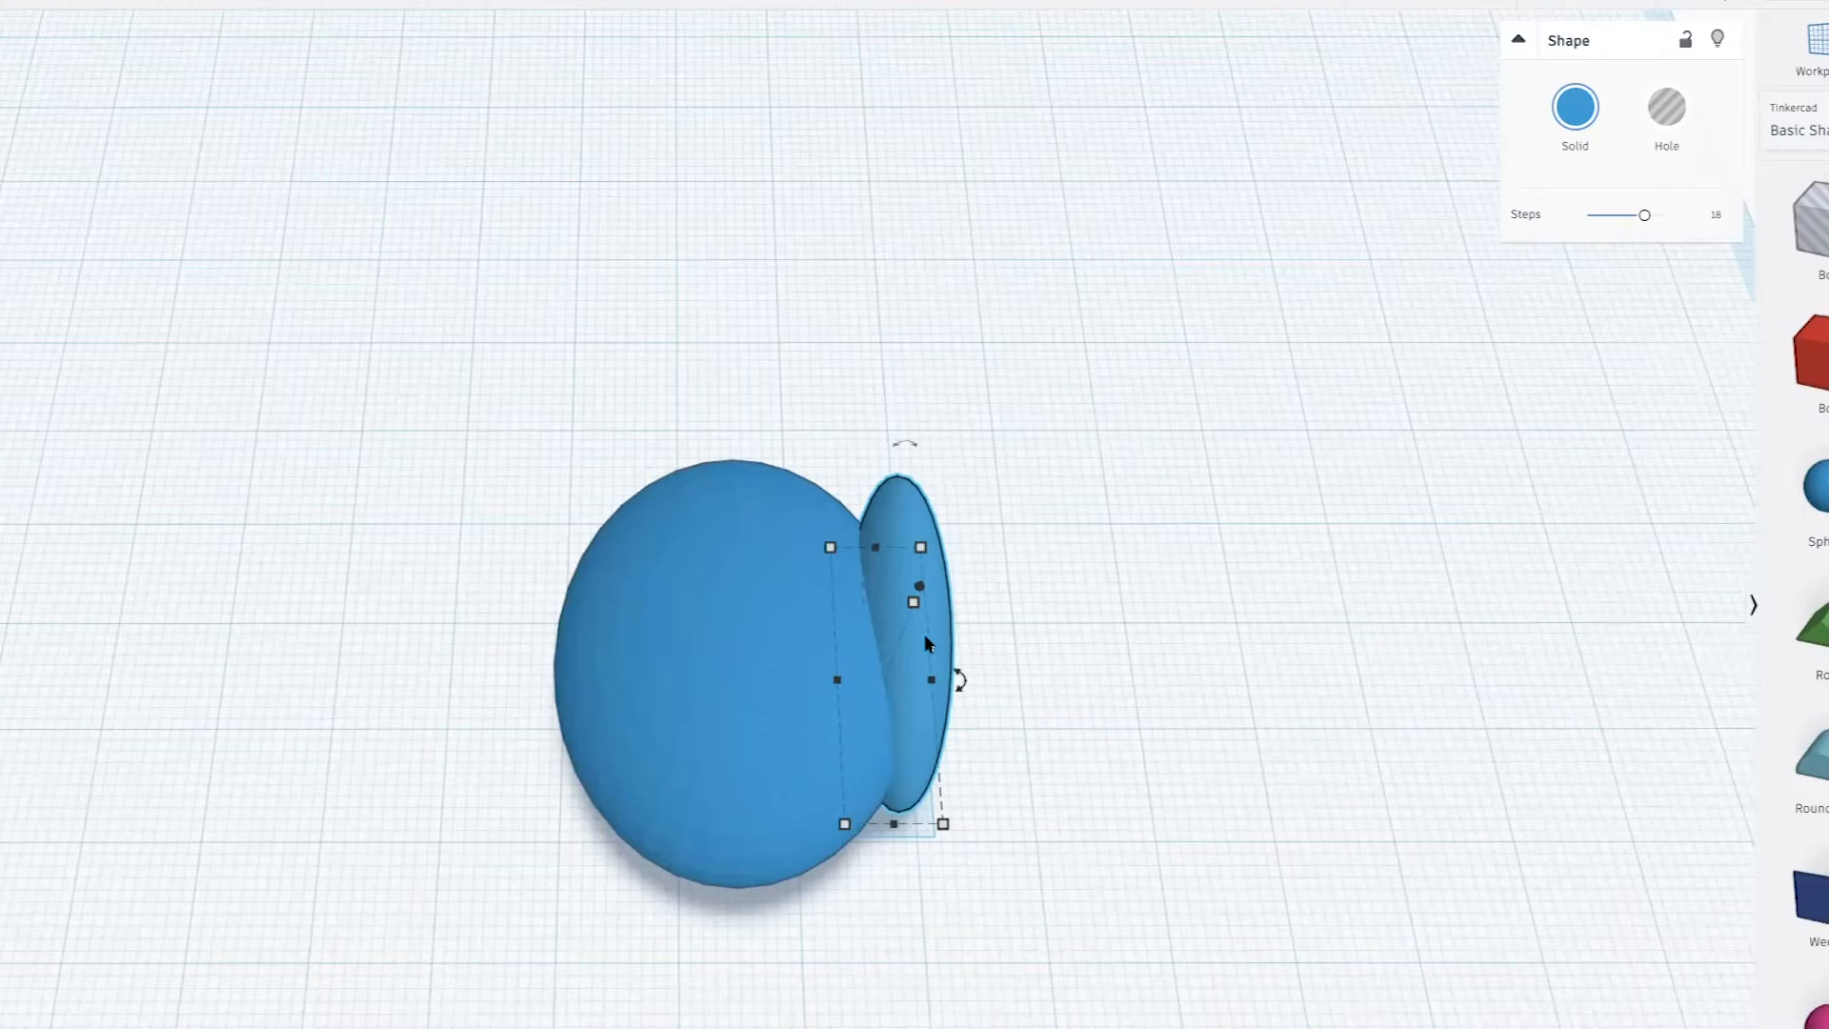
right_drag(980, 632, 895, 583)
alt+drag(895, 583, 507, 384)
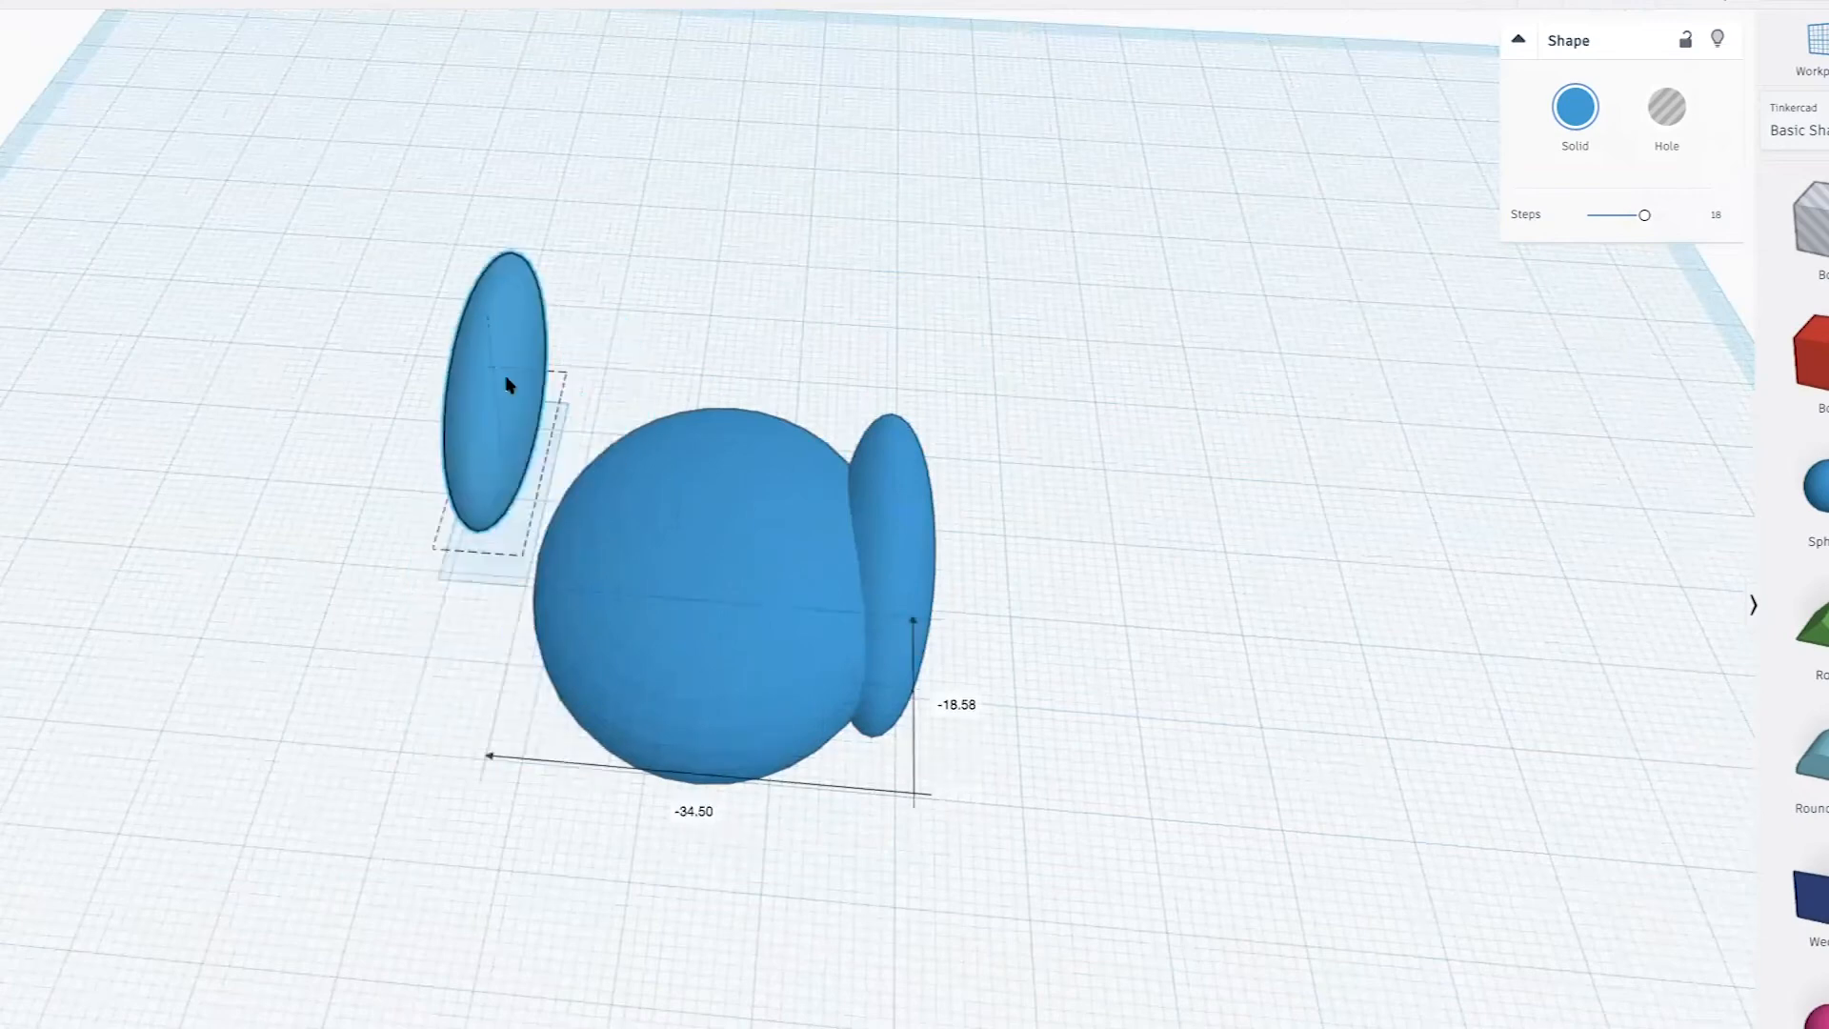
scroll(508, 385, up, 3)
key(ctrl+z)
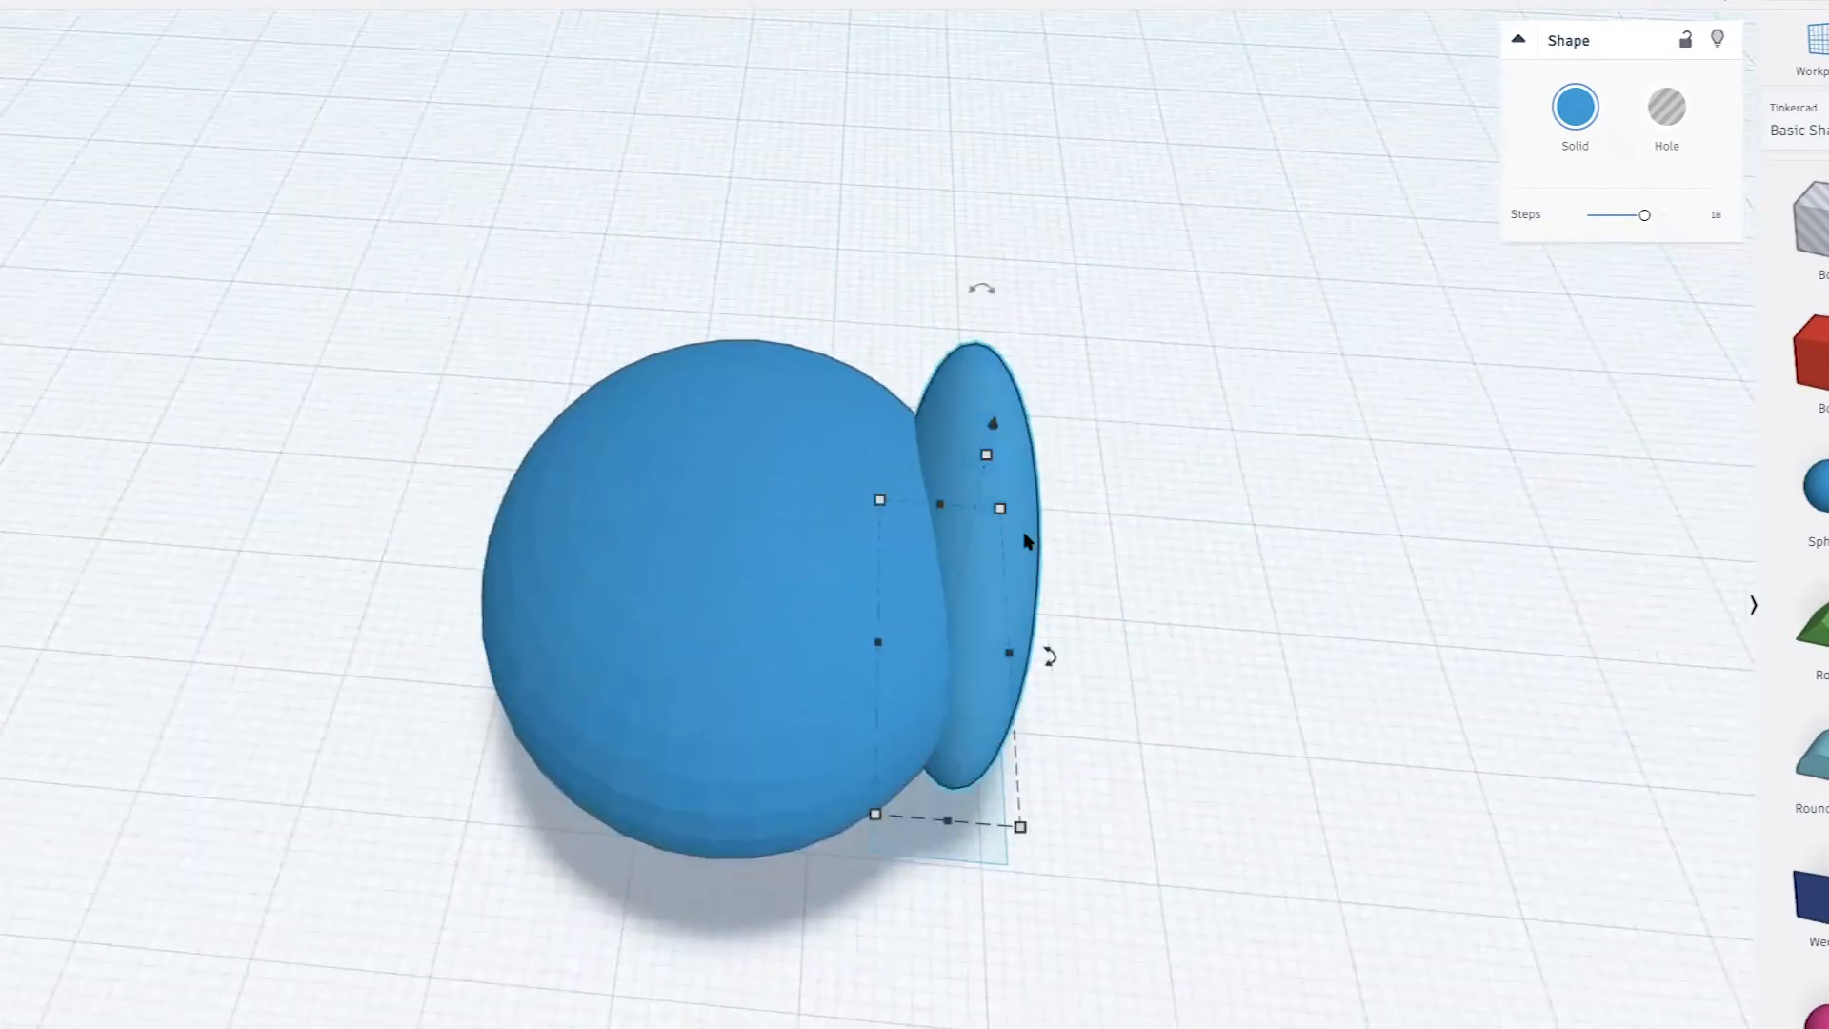
Duplicate the thin ellipsoid to the opposite side of the body, partly inside it, and check both sides for symmetry
right_drag(1022, 543, 784, 784)
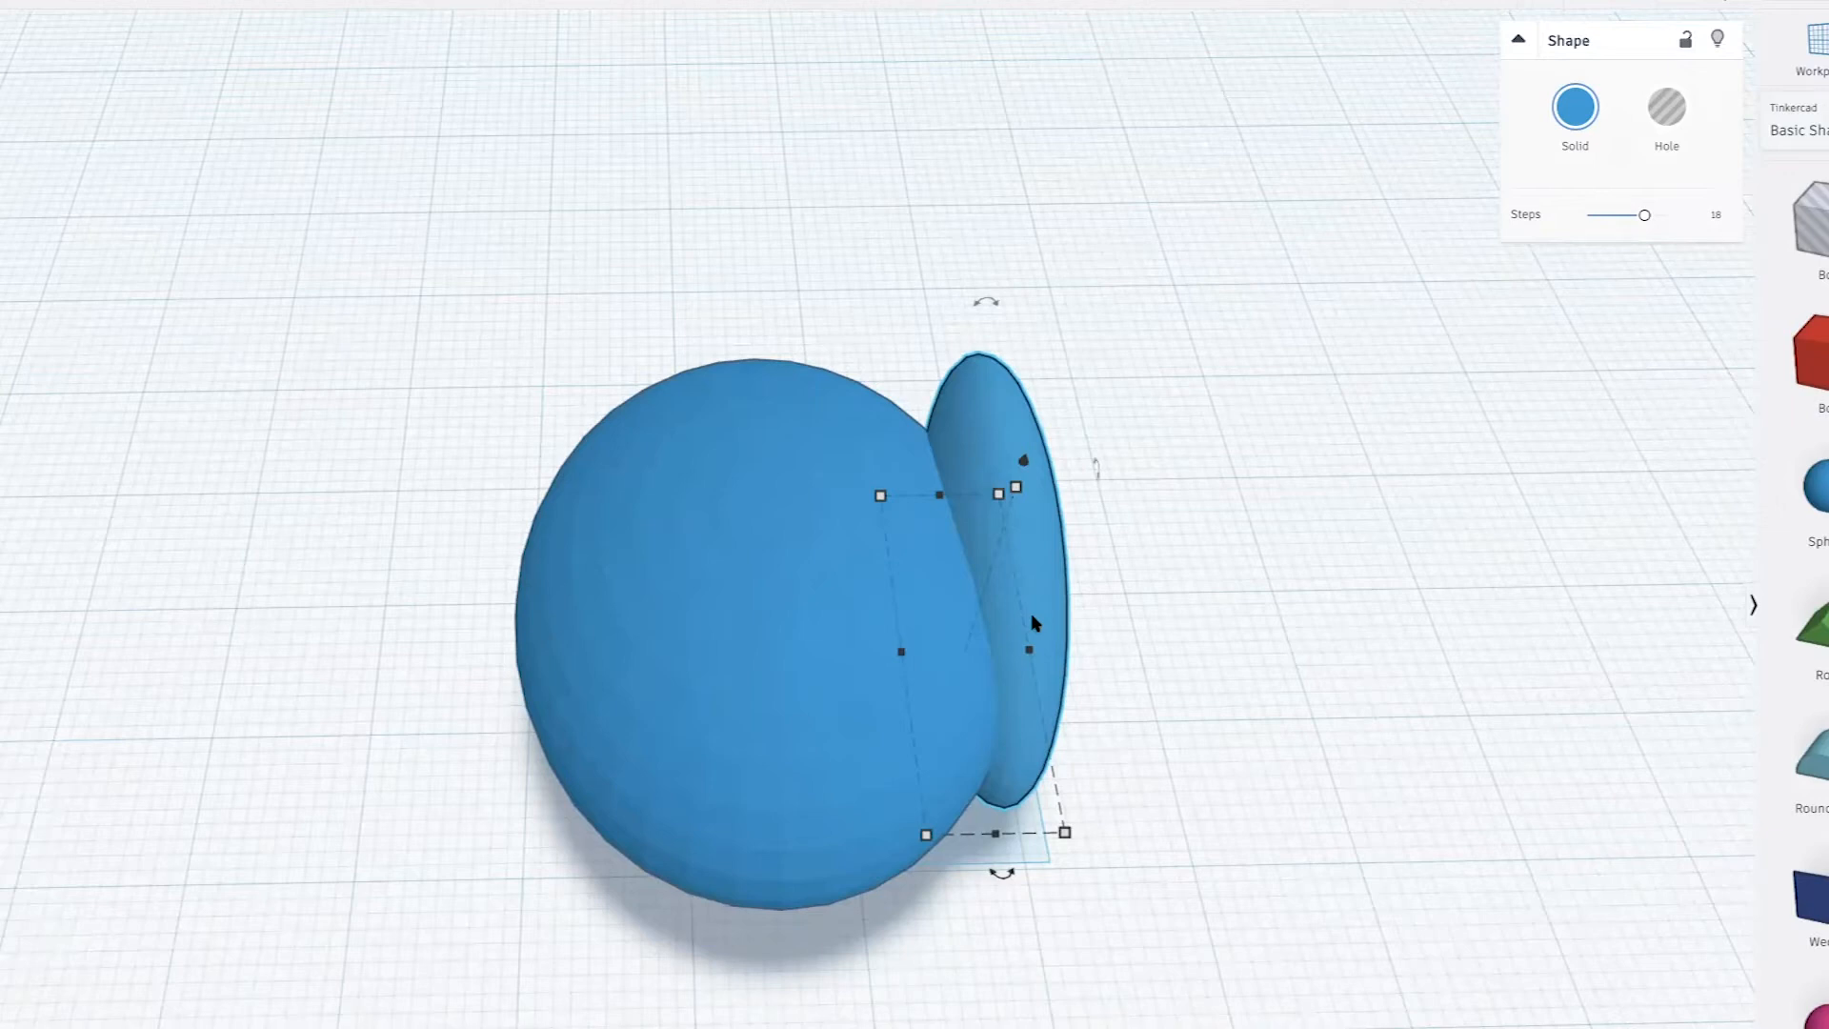
scroll(1033, 612, down, 5)
drag(868, 609, 614, 593)
right_drag(585, 551, 1428, 619)
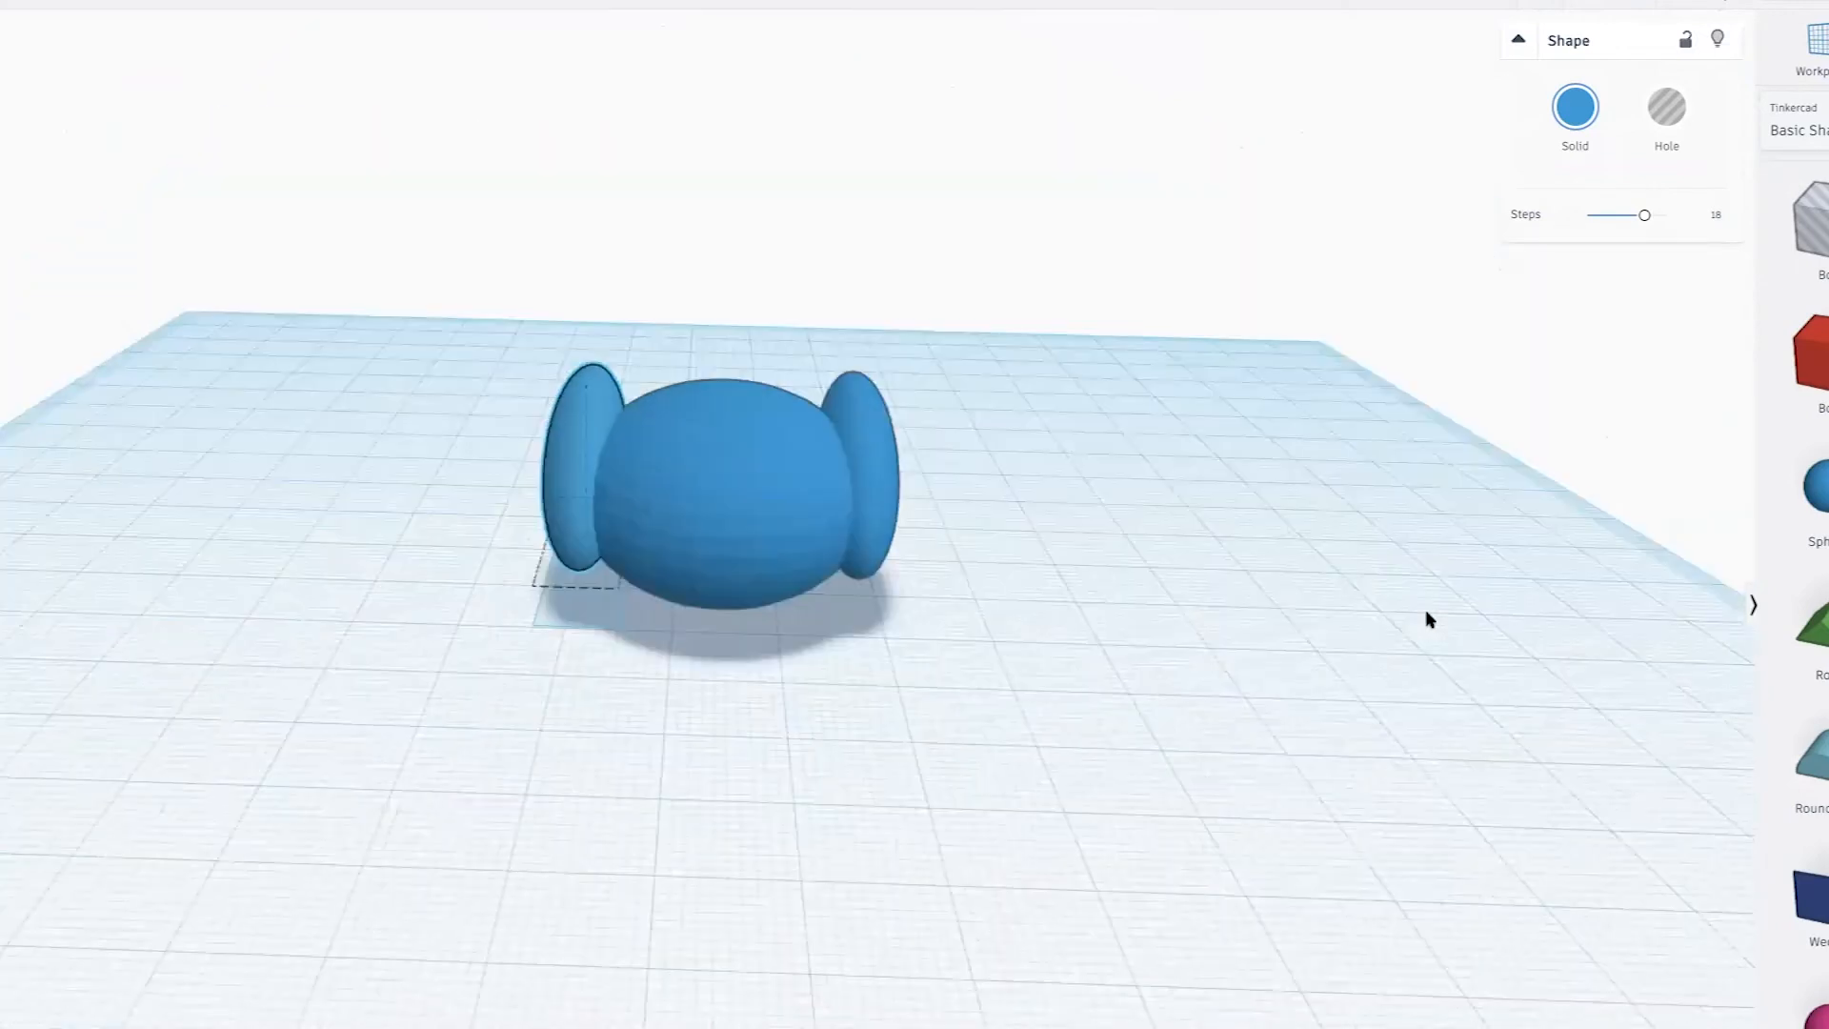
click(577, 427)
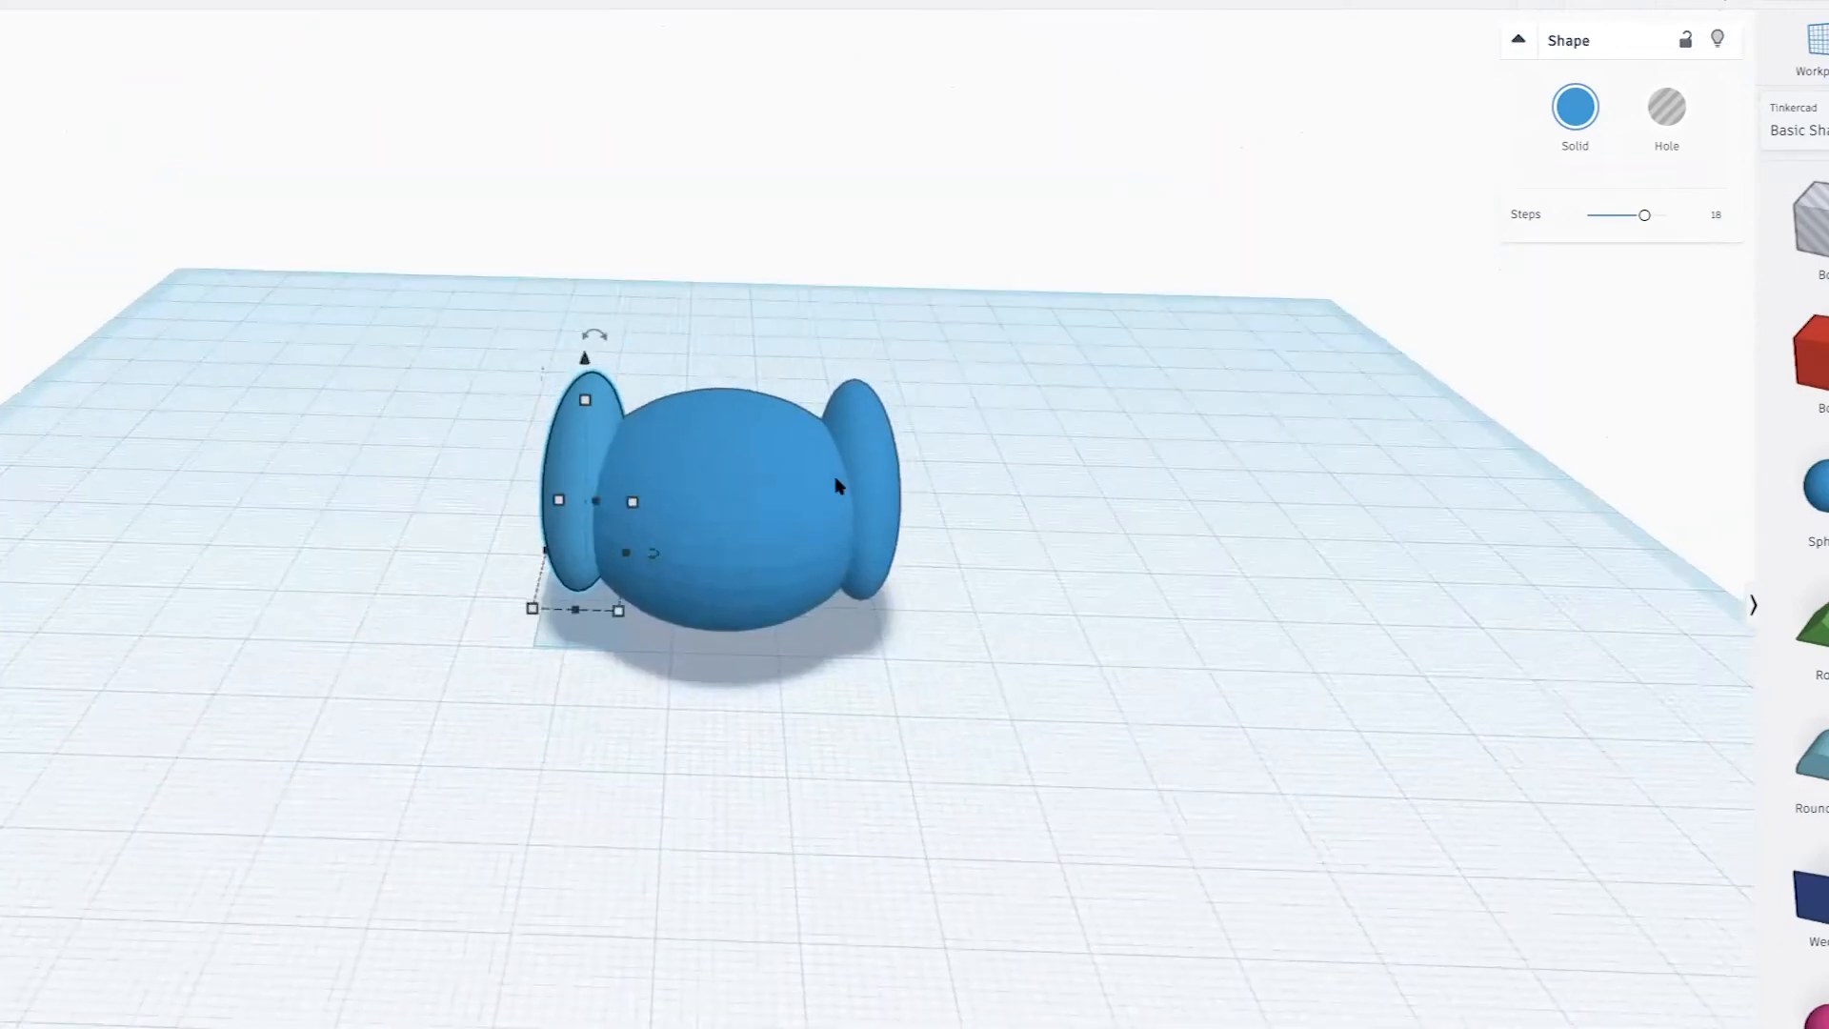
right_drag(955, 616, 664, 461)
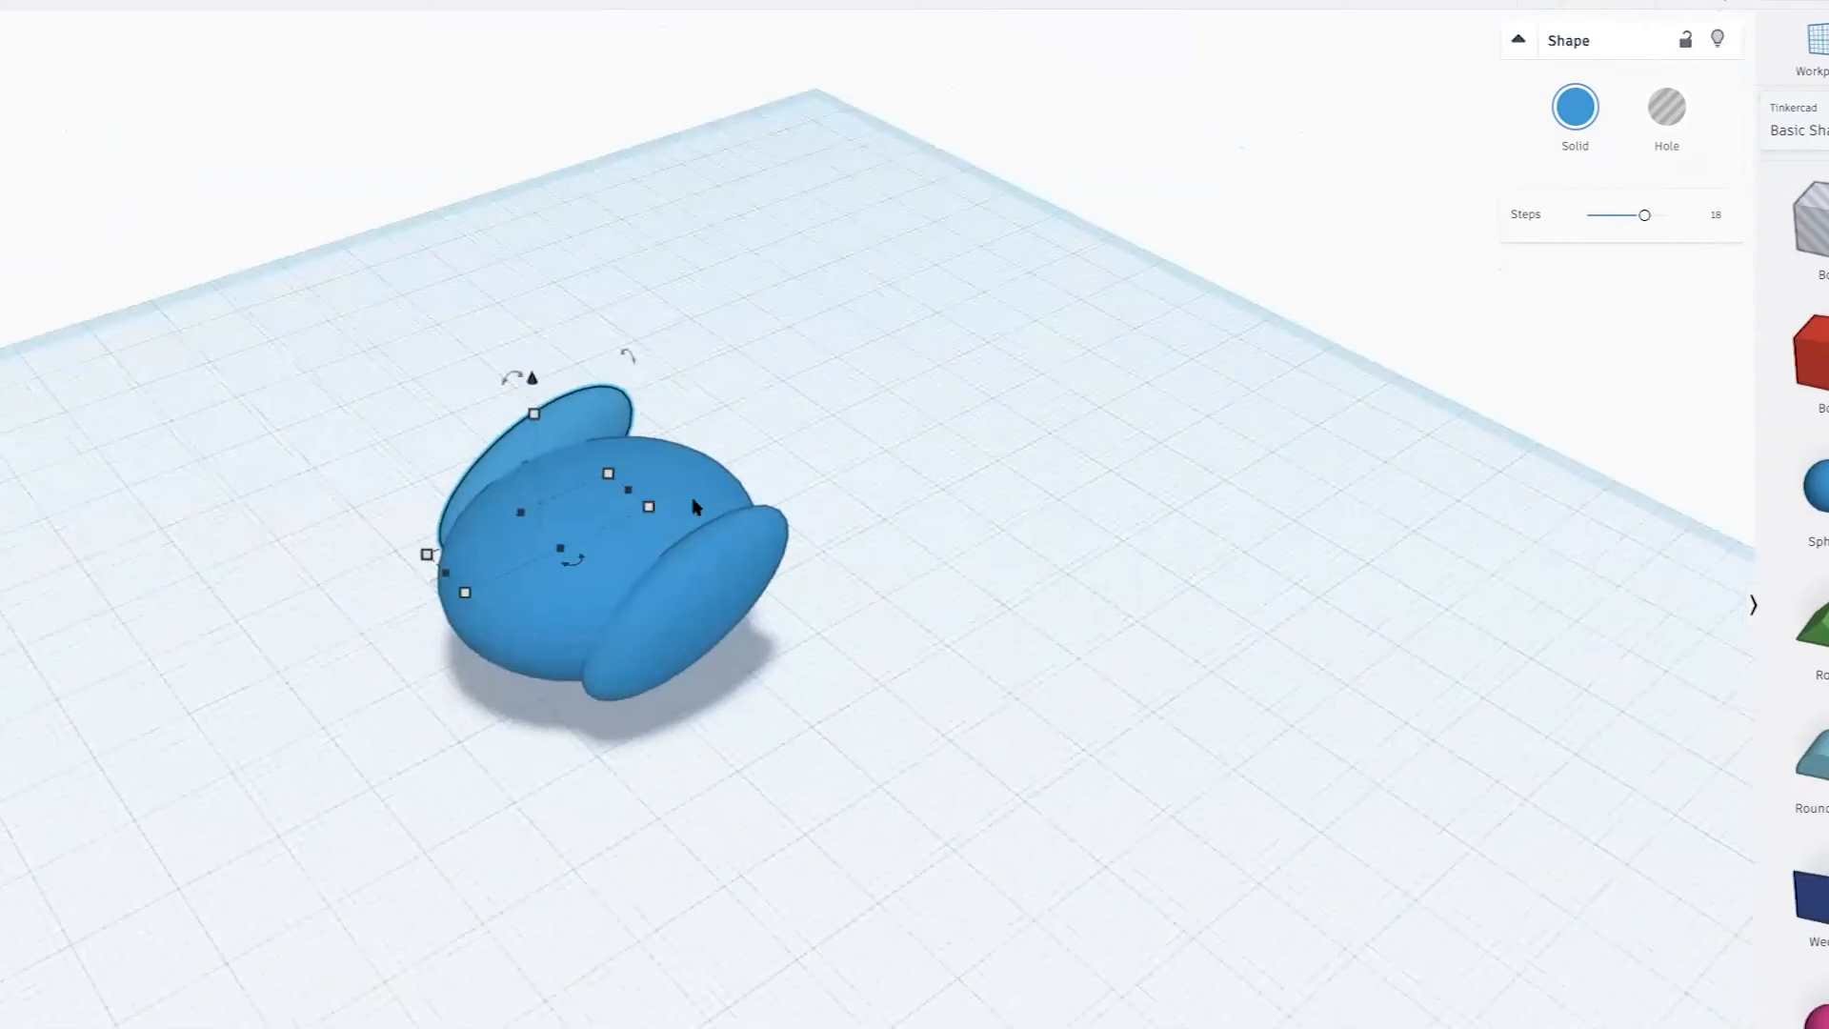
right_drag(739, 523, 547, 527)
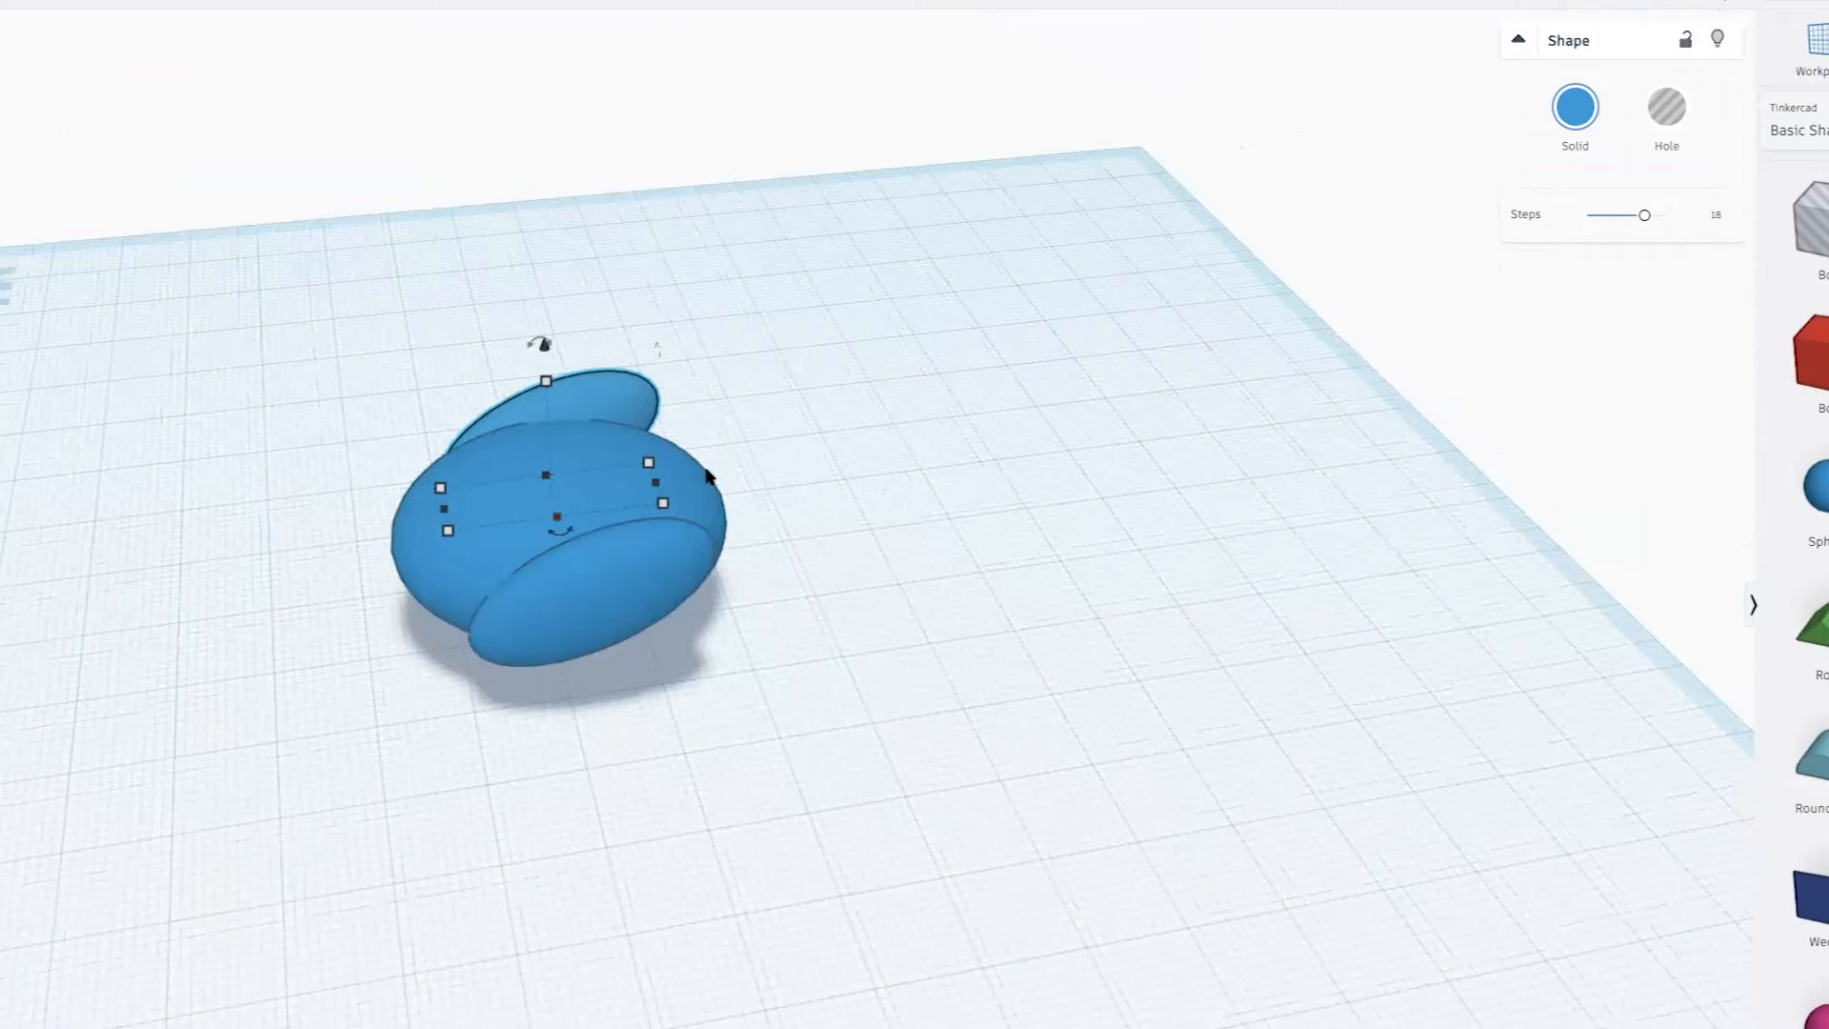
right_drag(872, 528, 746, 600)
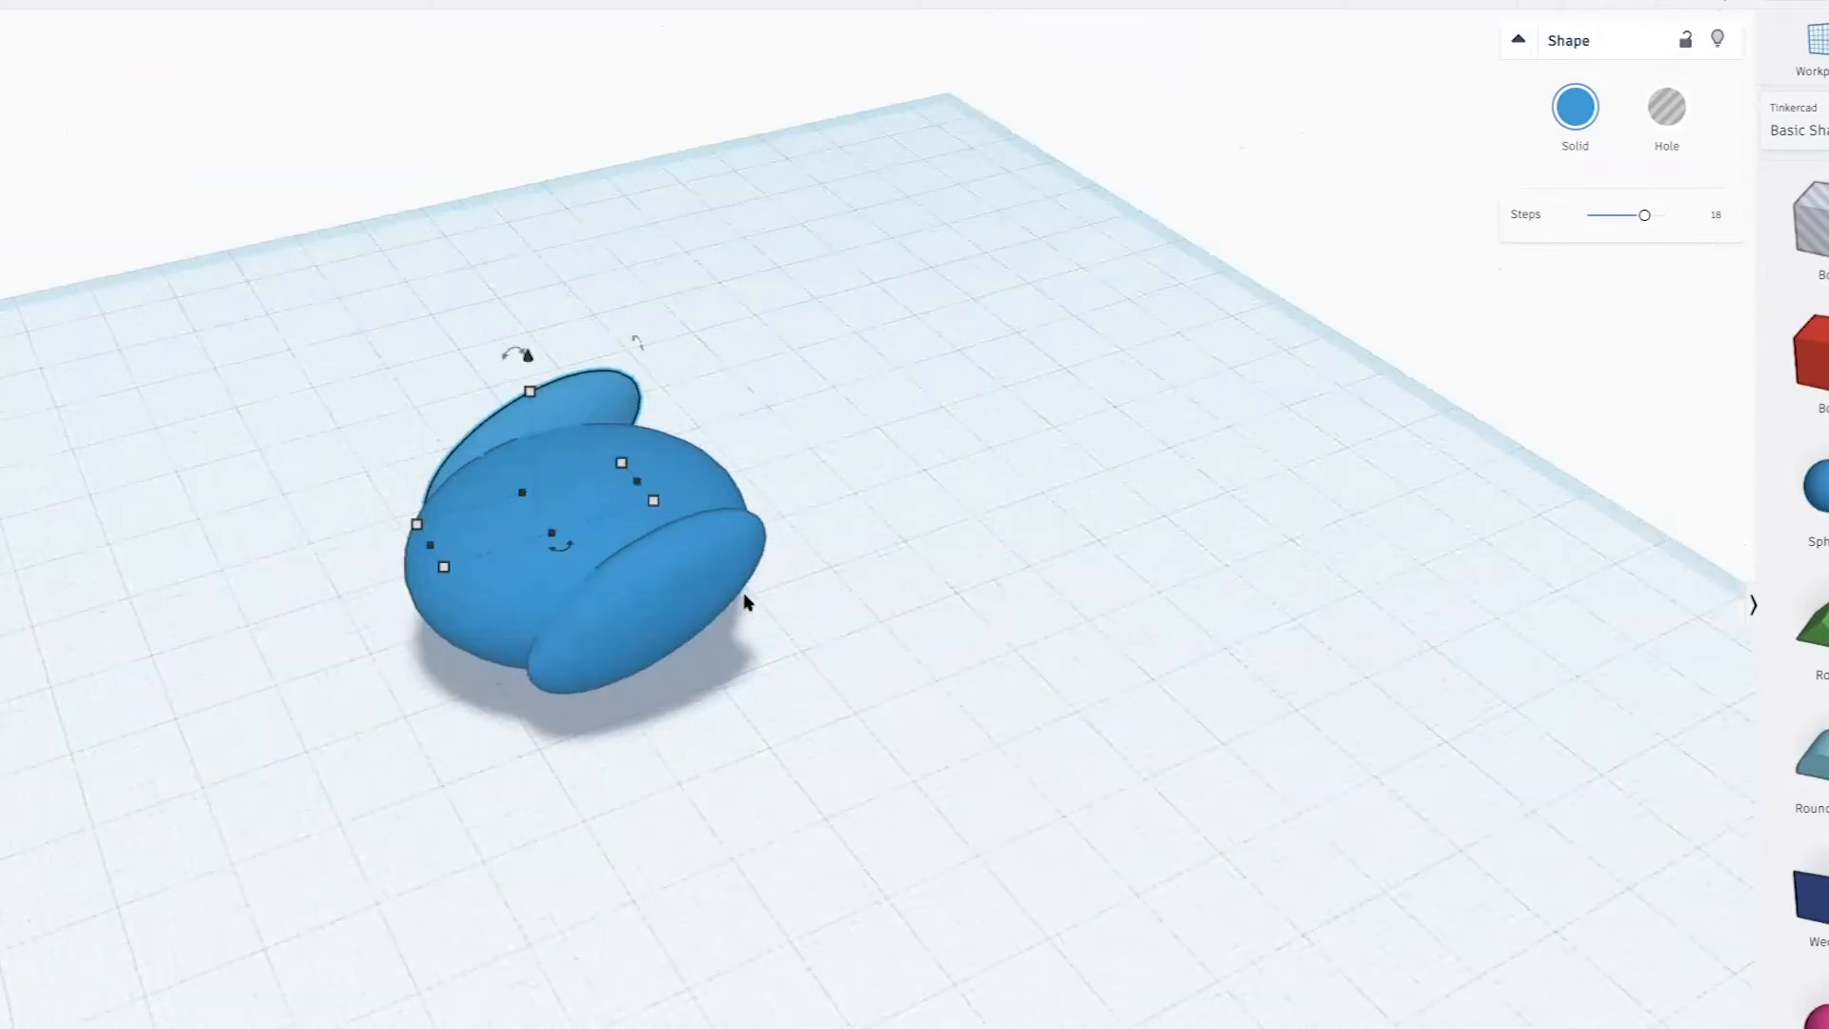
Select the body and both side ellipsoids and group them into one shape
scroll(734, 602, up, 1)
scroll(220, 290, up, 1)
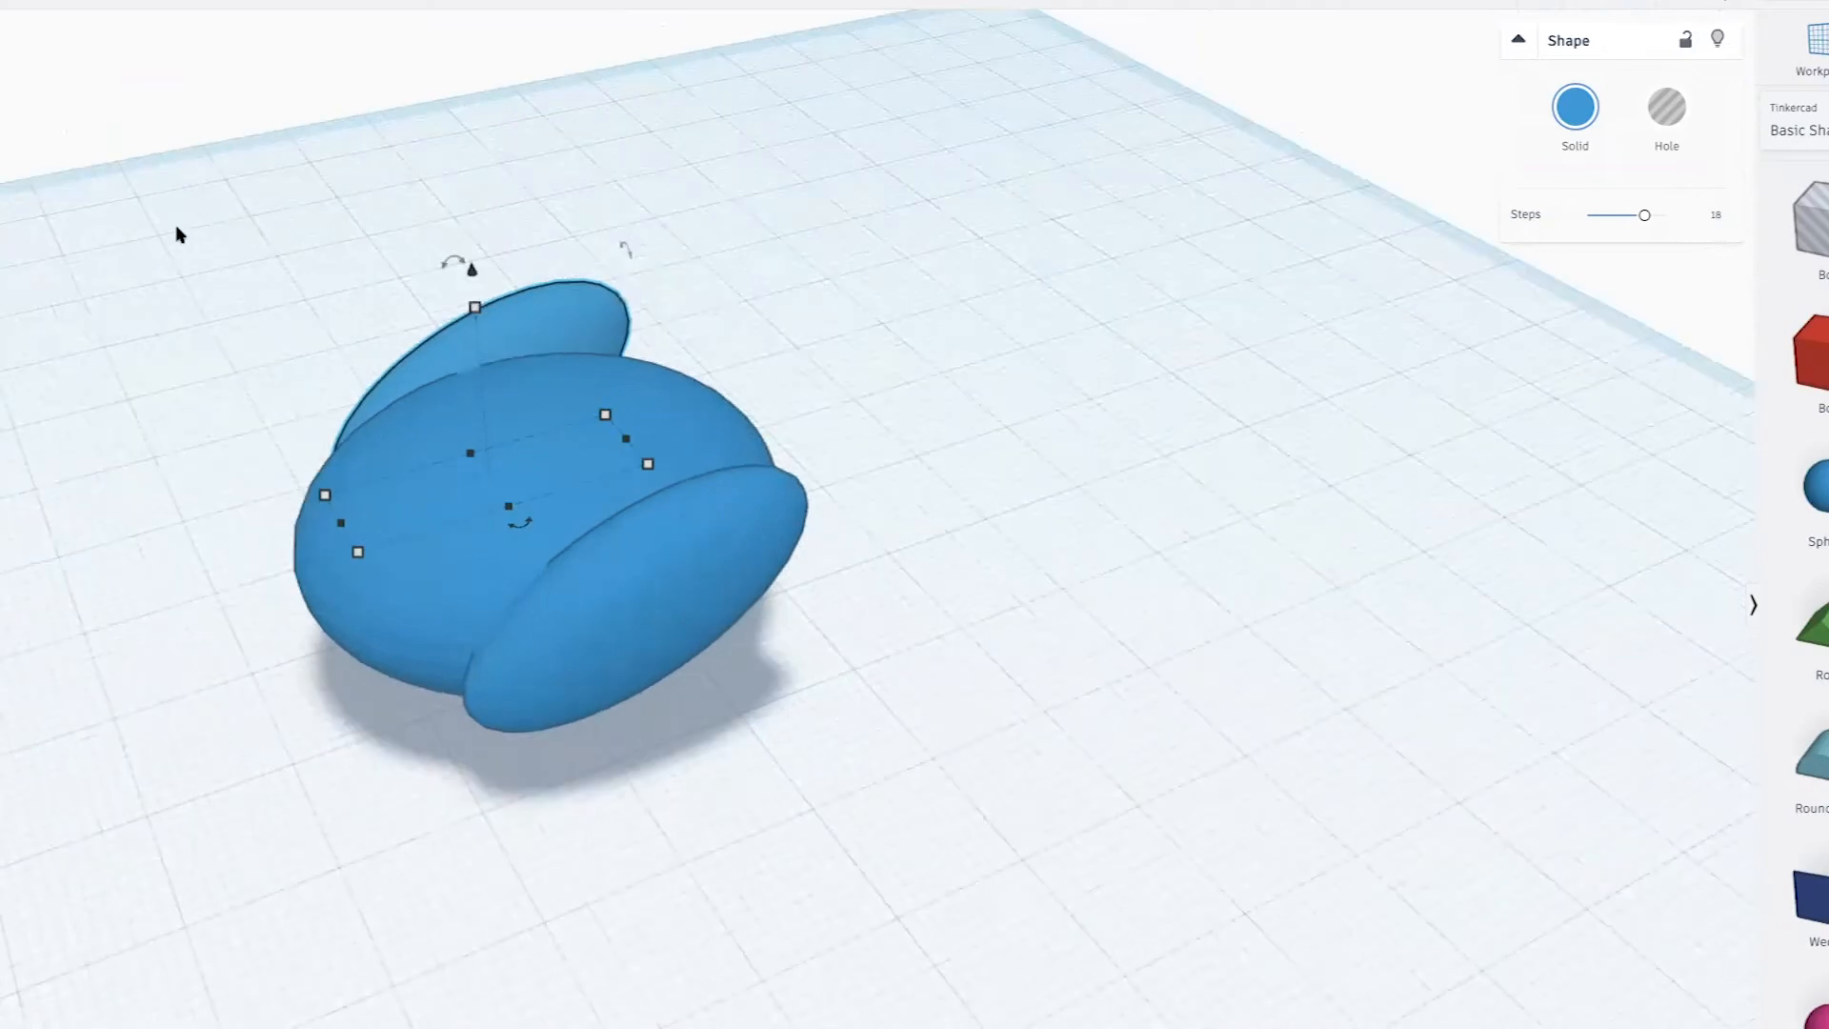
drag(183, 231, 825, 716)
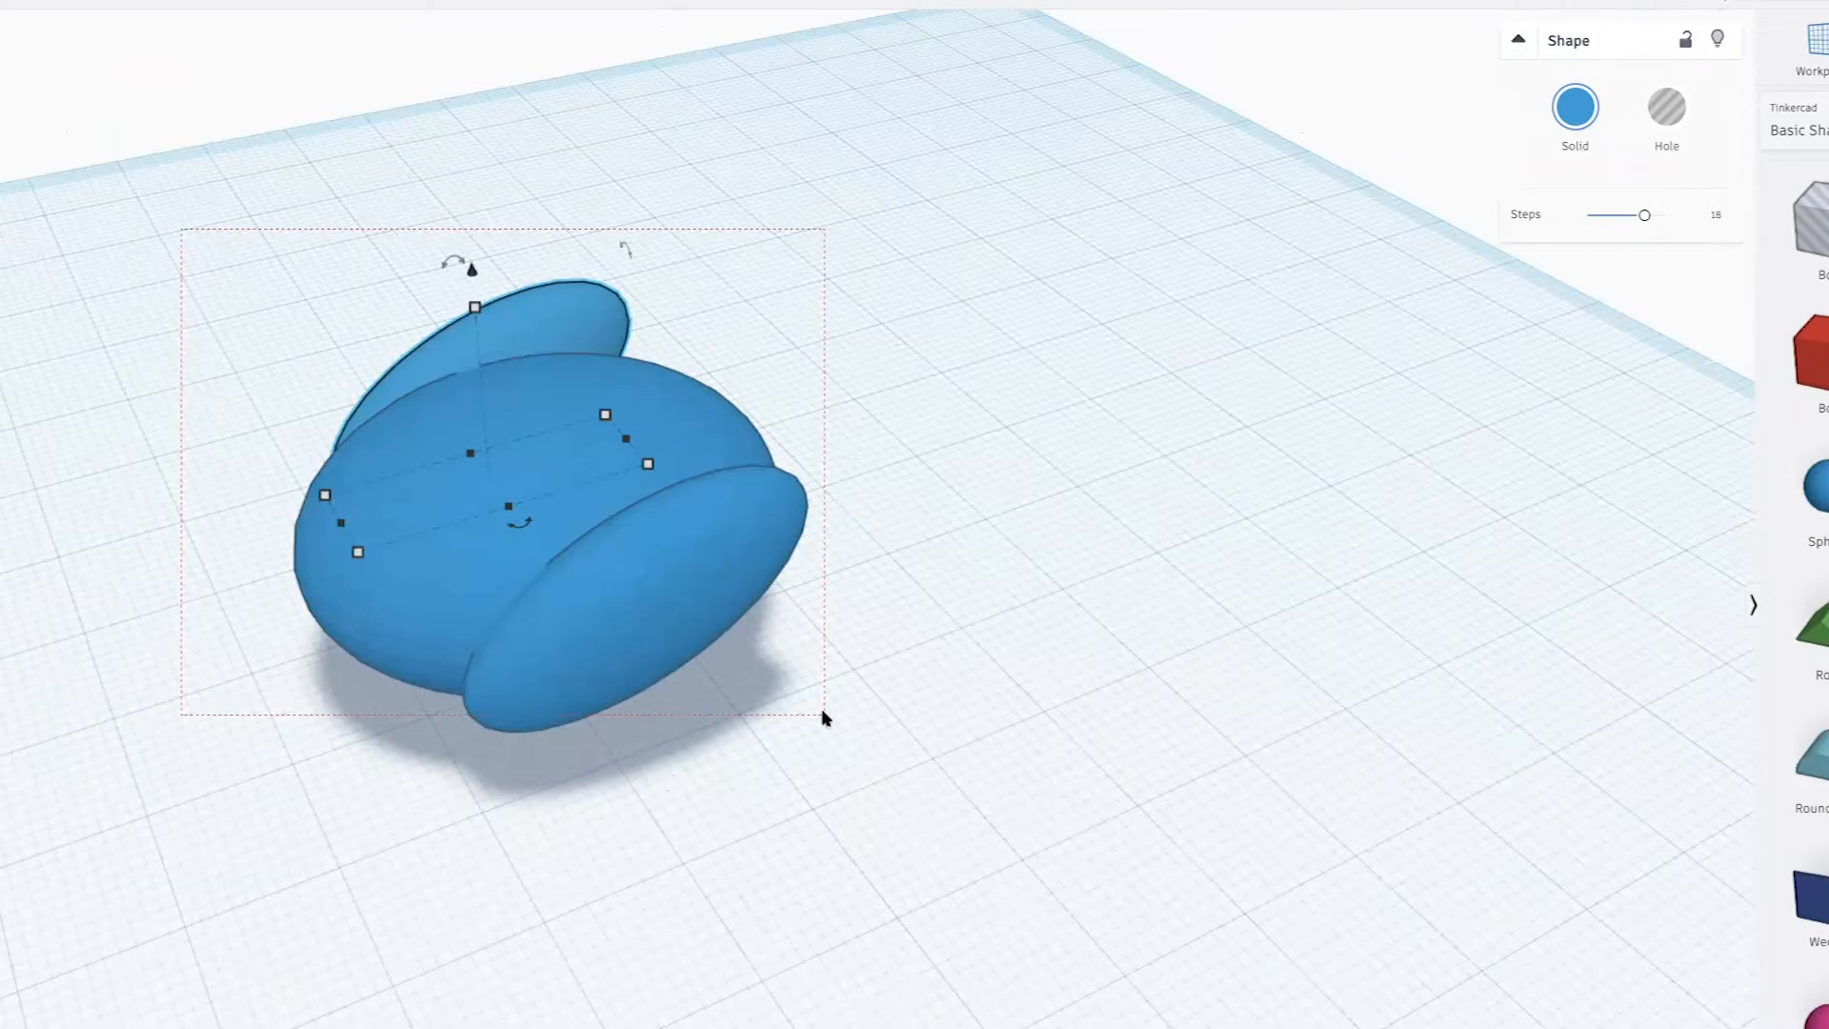
drag(825, 716, 821, 714)
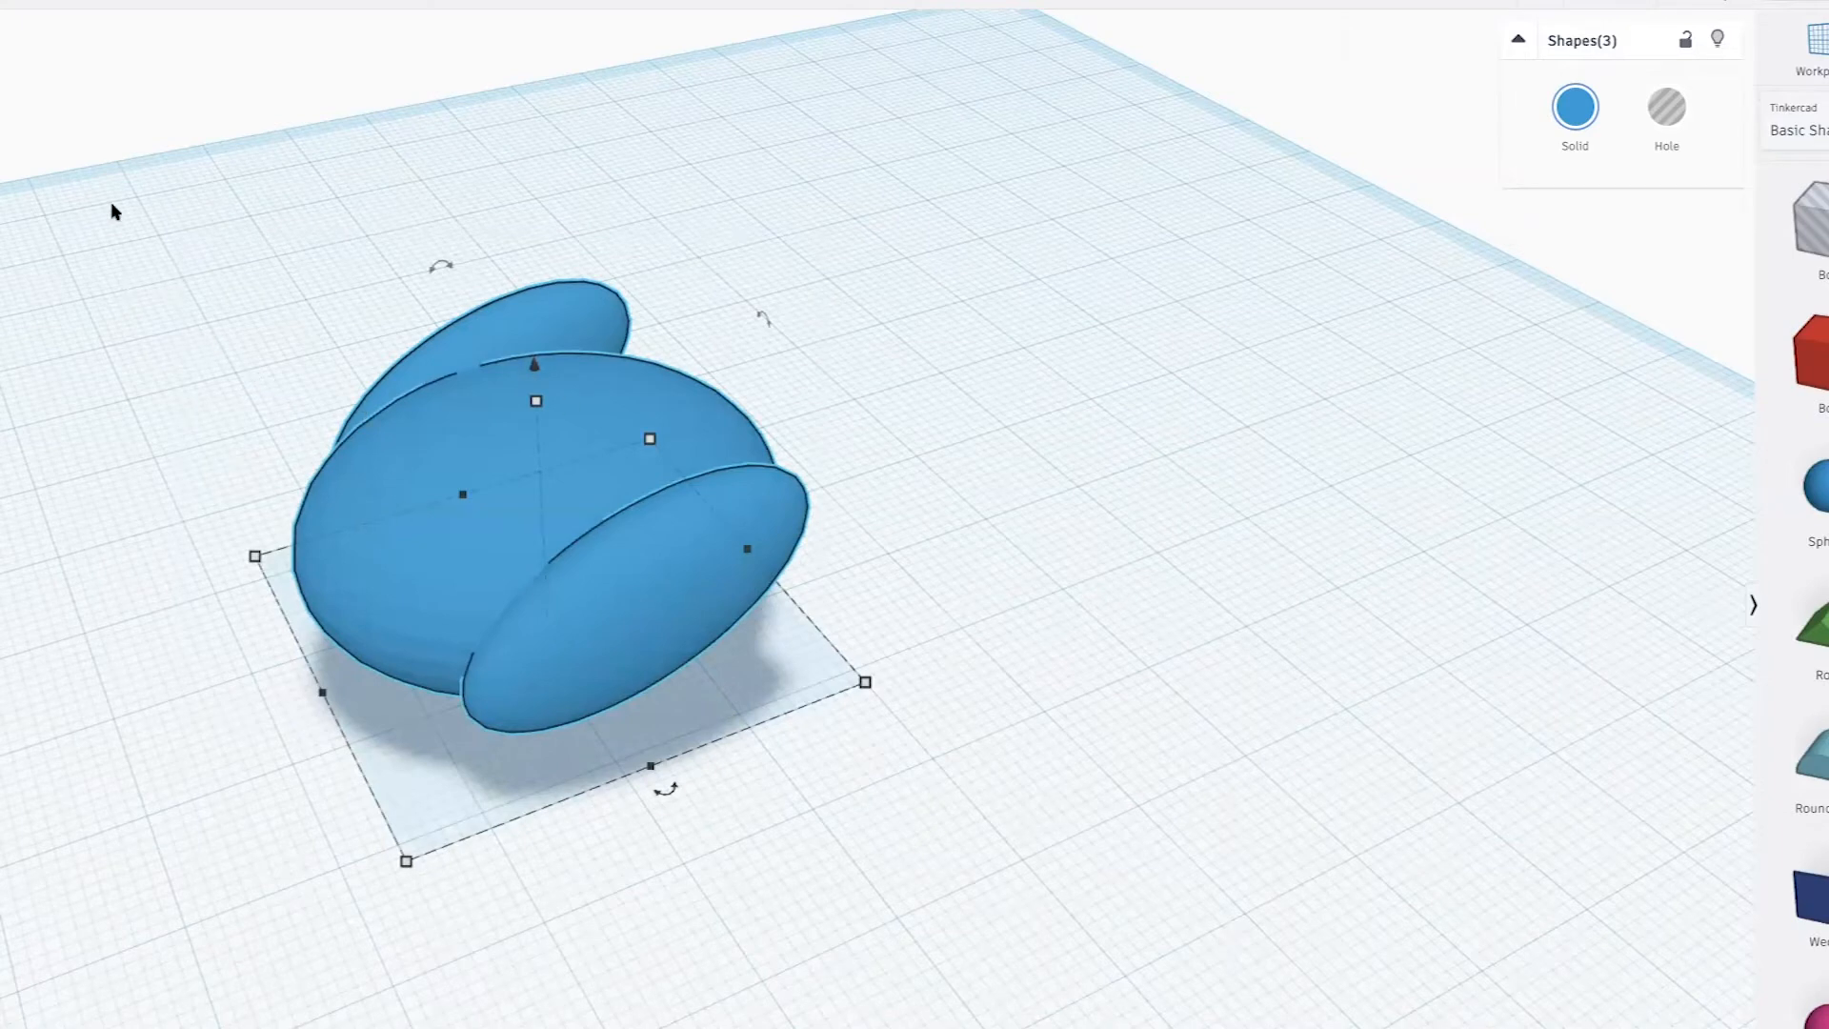
click(137, 278)
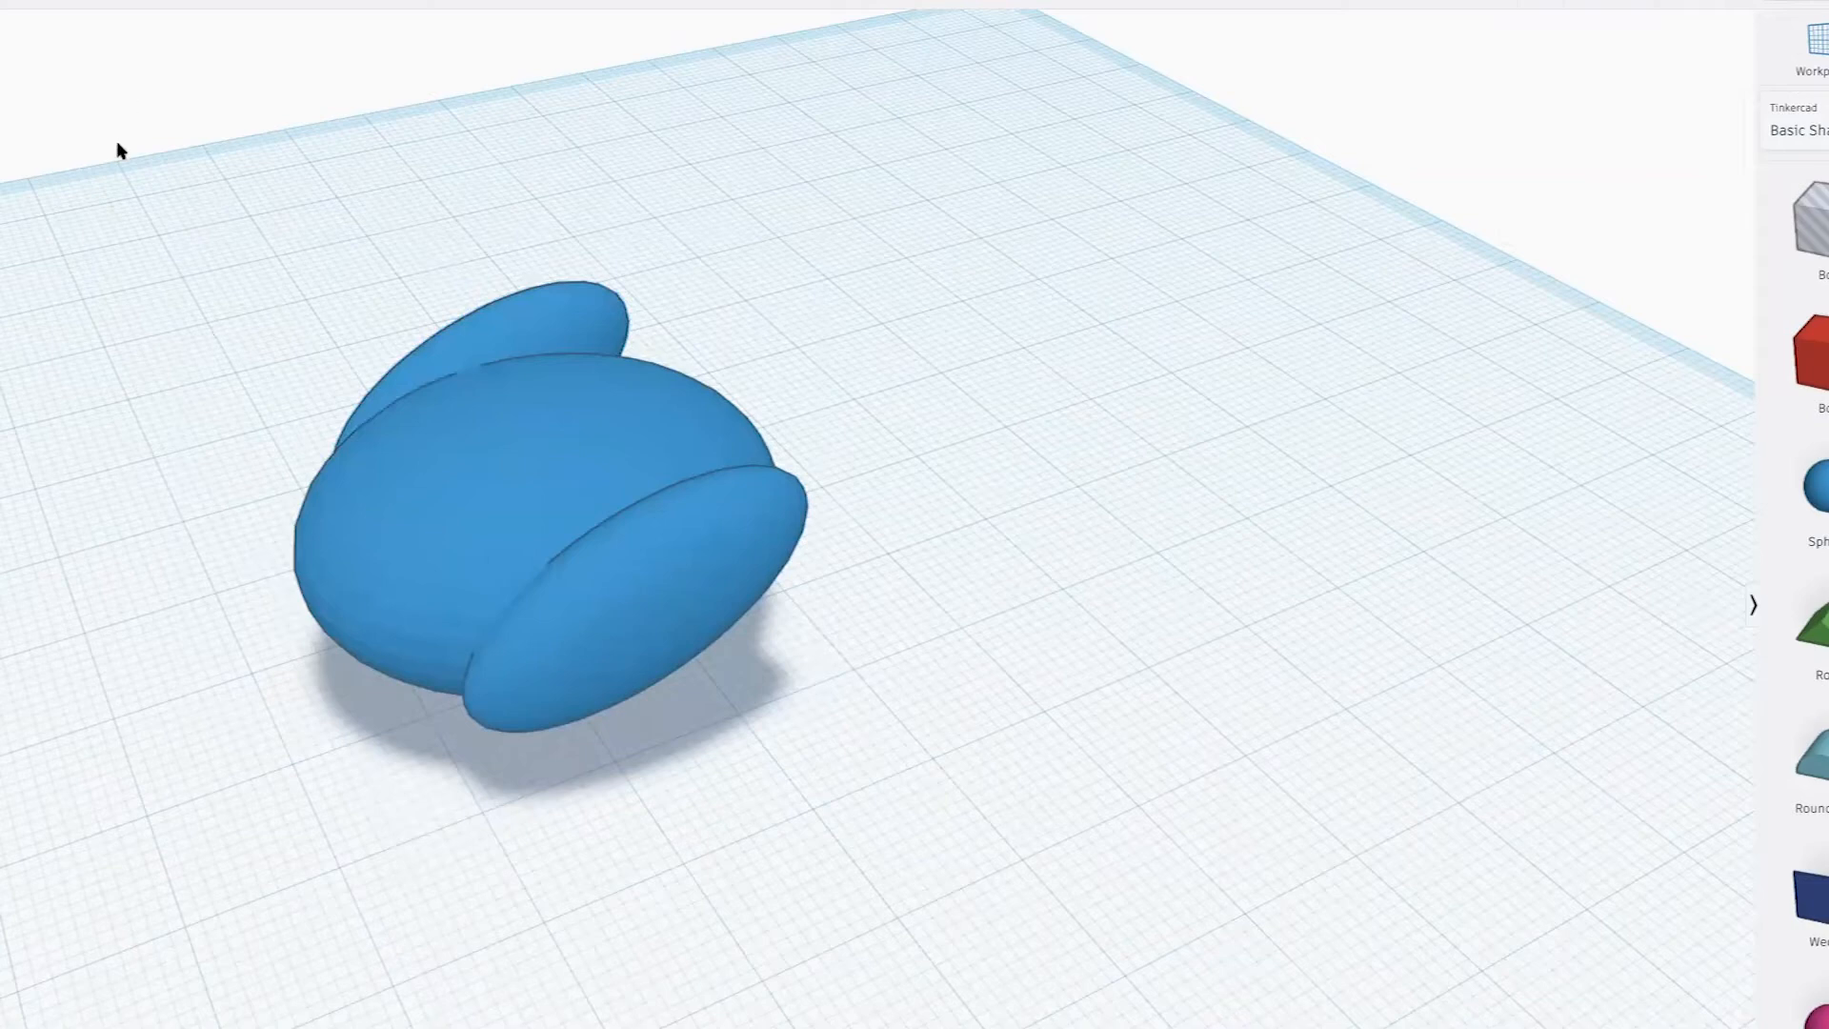
drag(119, 146, 955, 777)
drag(954, 777, 955, 775)
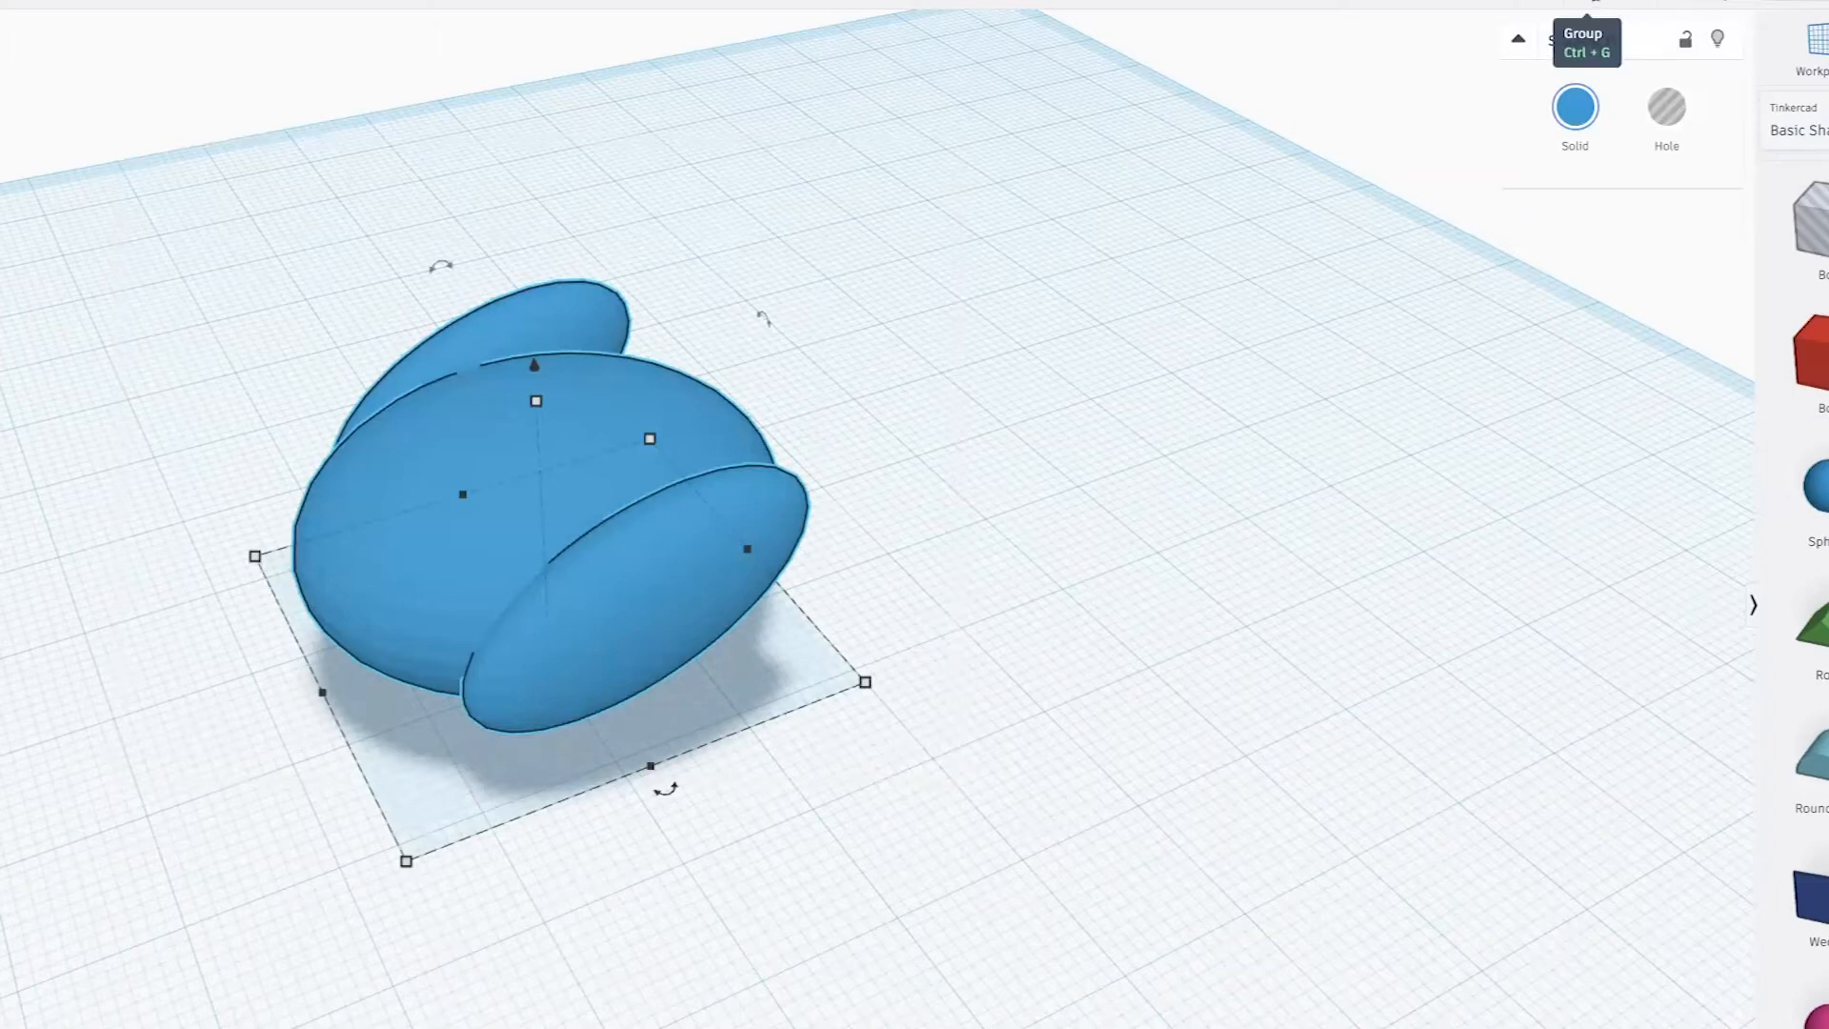
click(1592, 5)
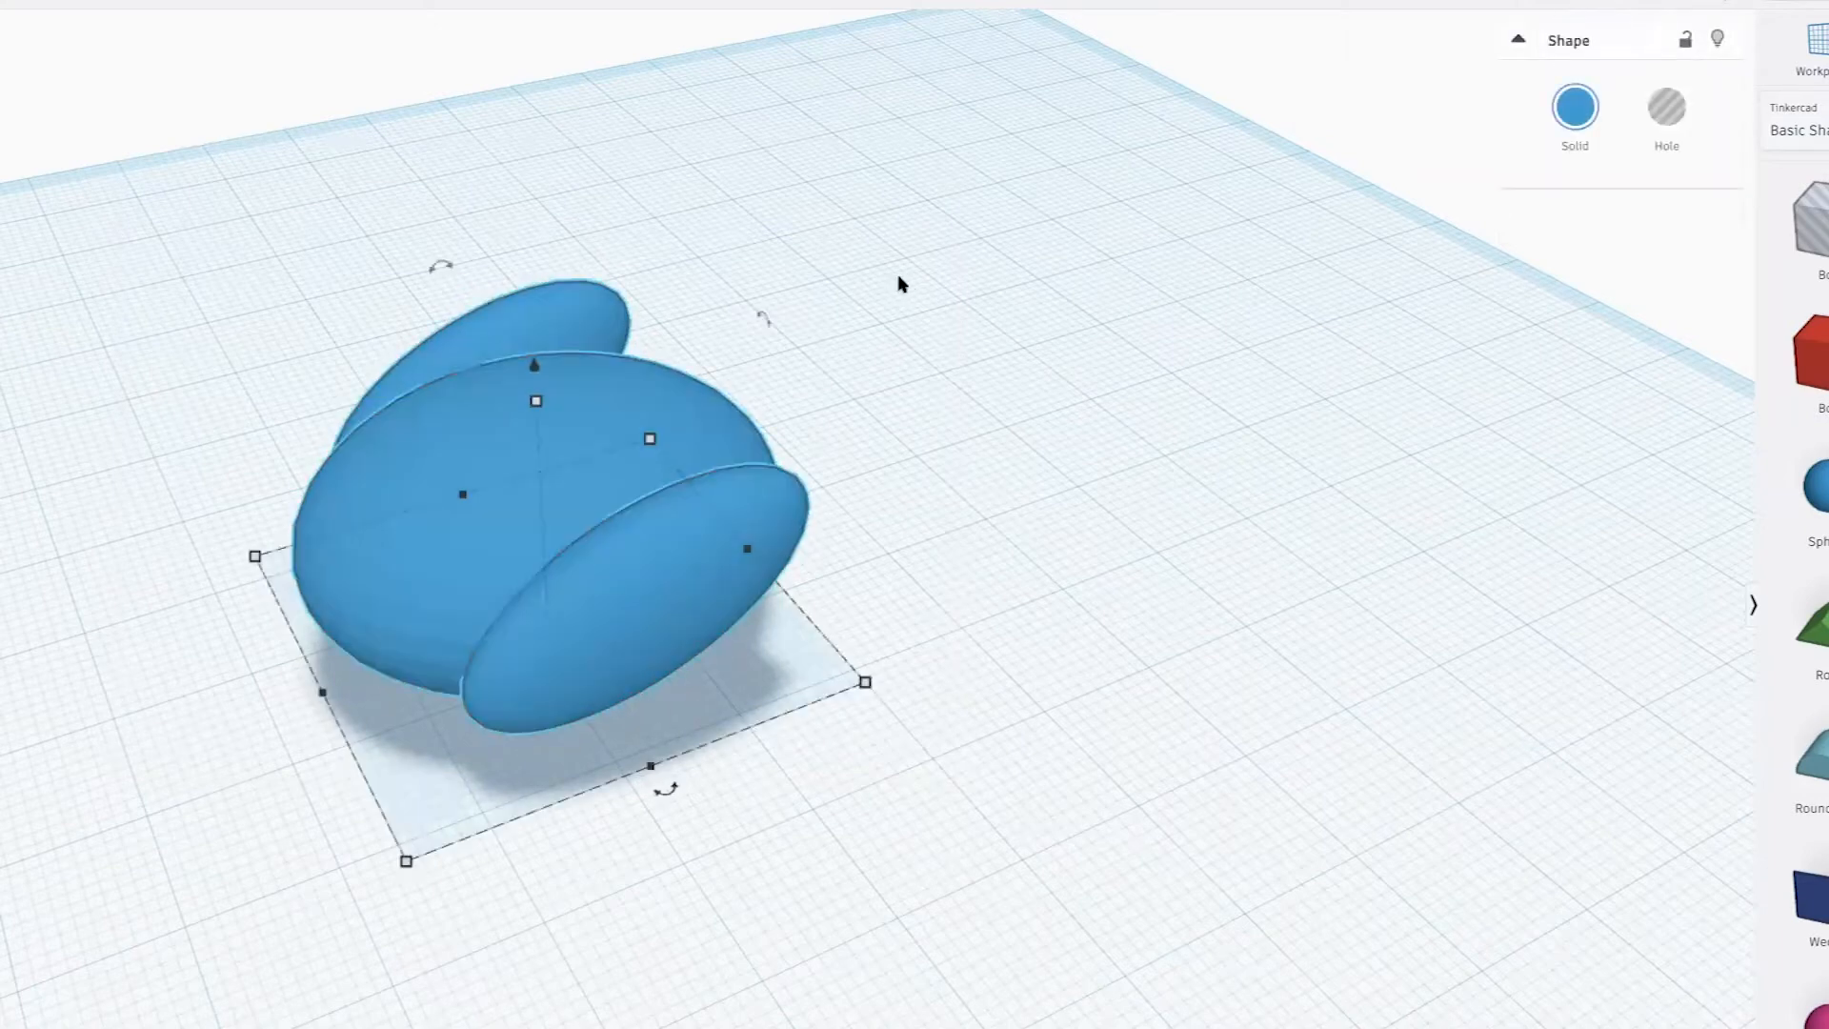
Try to stretch the grouped shape to 45 mm across its sides, and undo the change
scroll(900, 282, down, 2)
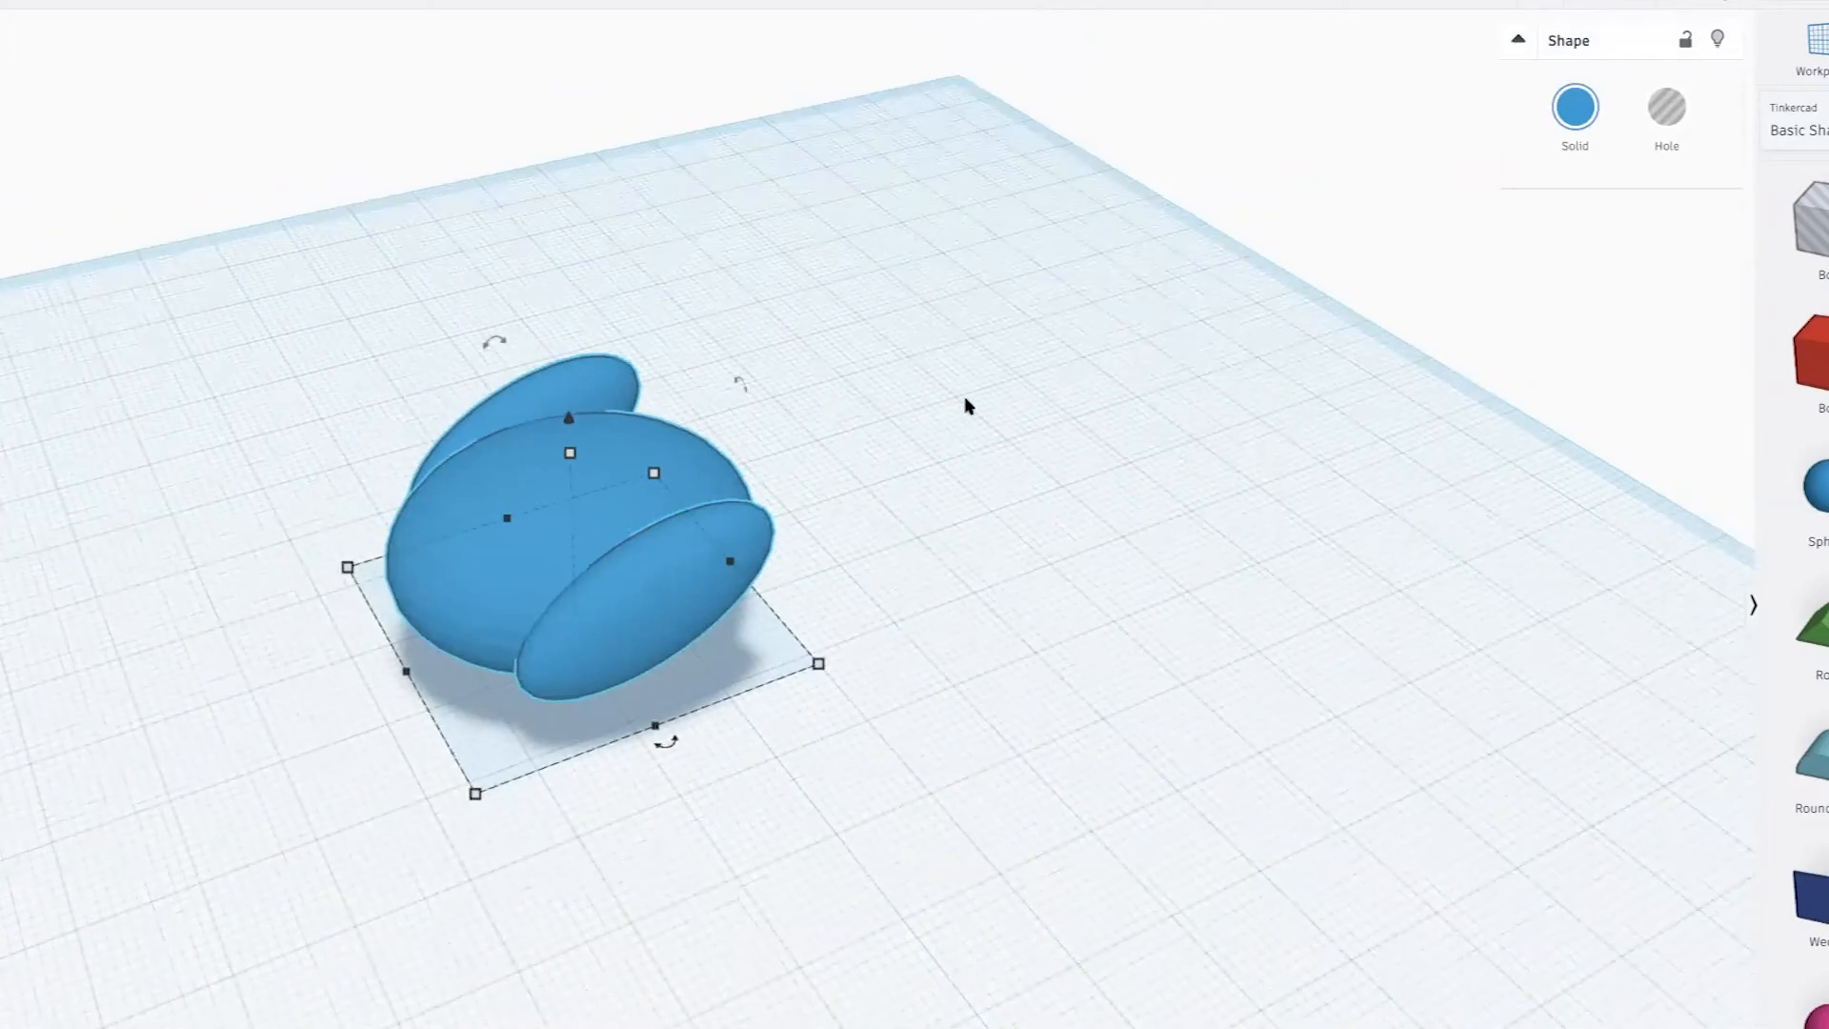
click(1124, 381)
right_drag(1123, 381, 1209, 369)
drag(759, 689, 860, 731)
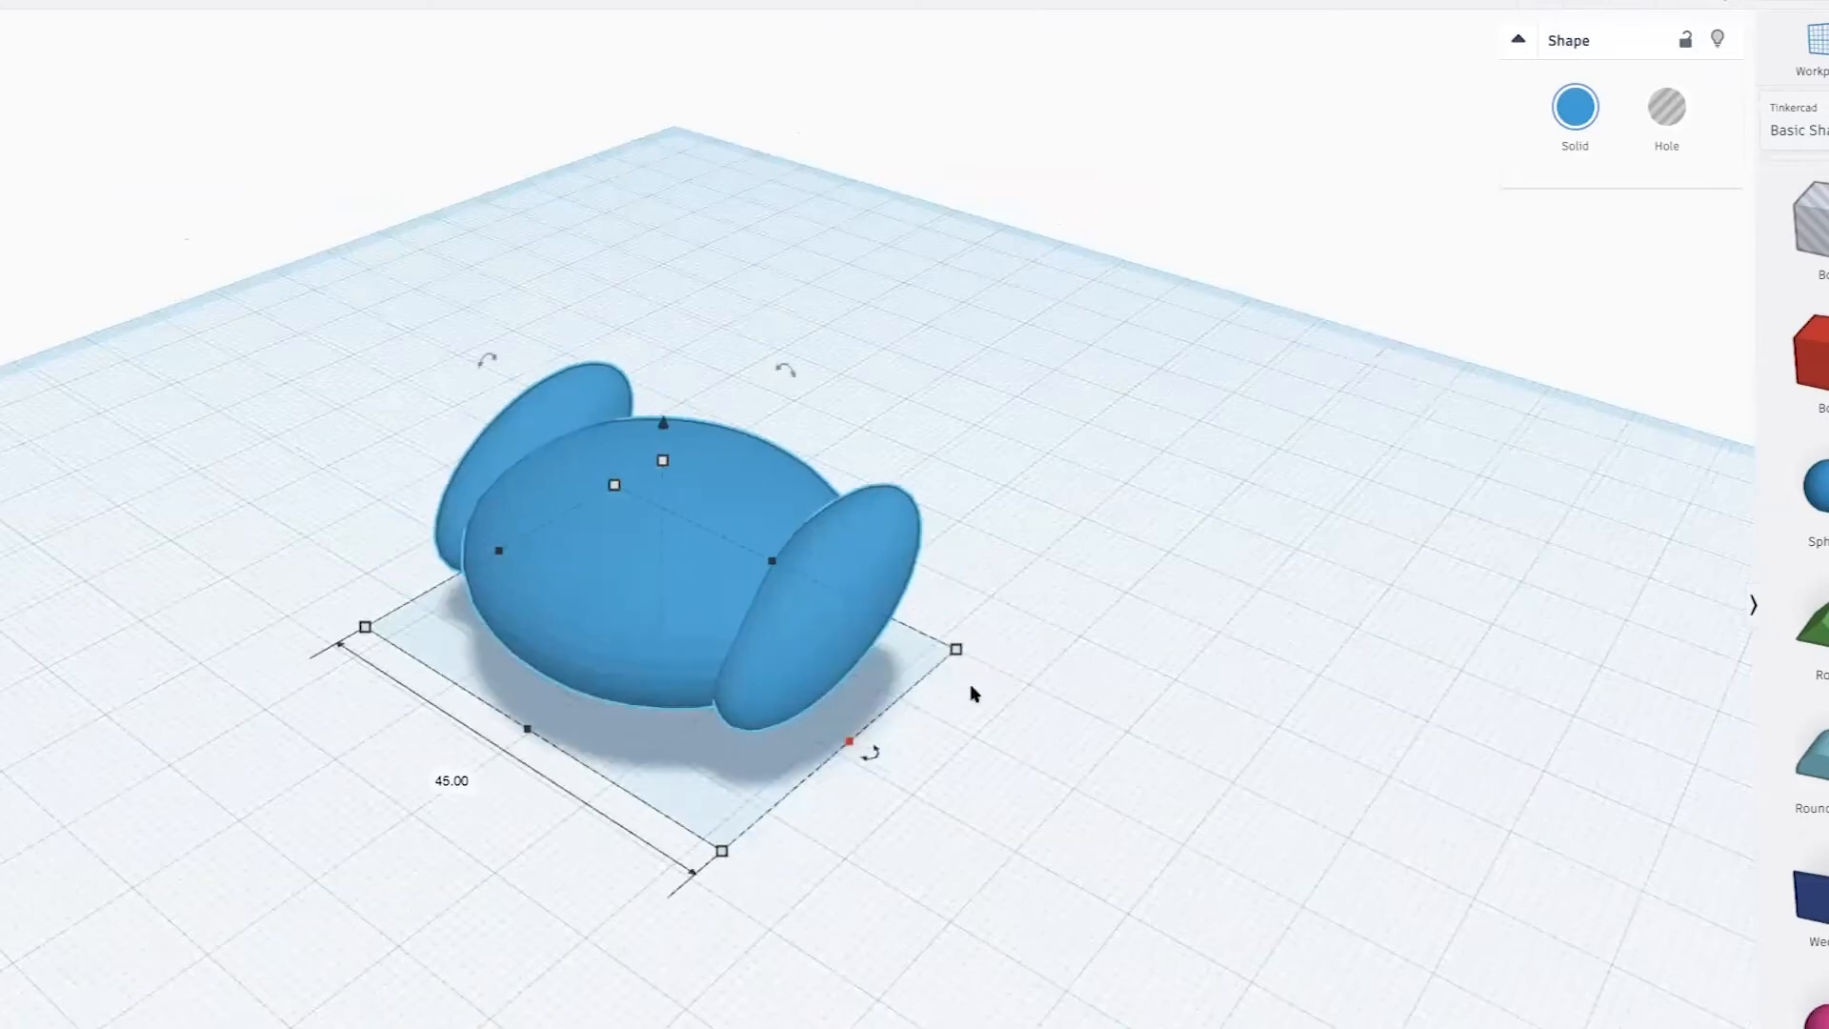
key(ctrl+z)
Set the grouped shape's solid color to the pale yellow preset and view the result up close
click(1576, 109)
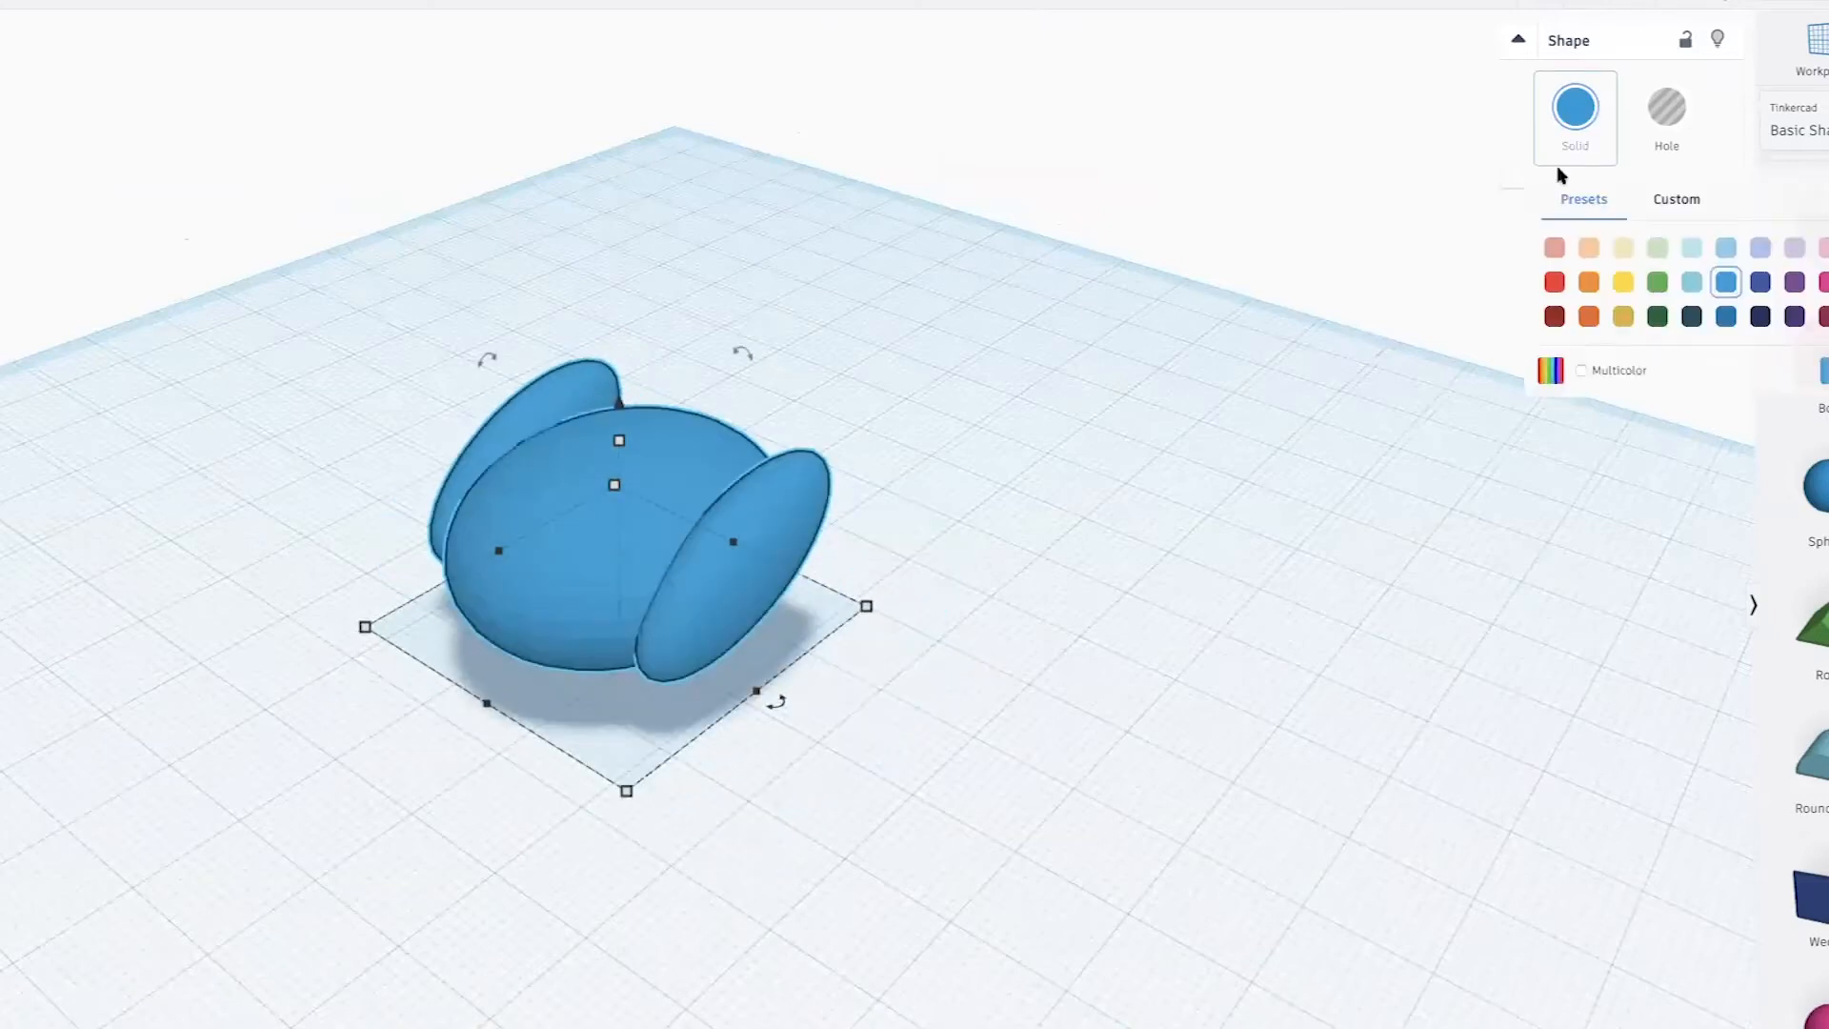
scroll(1152, 441, down, 2)
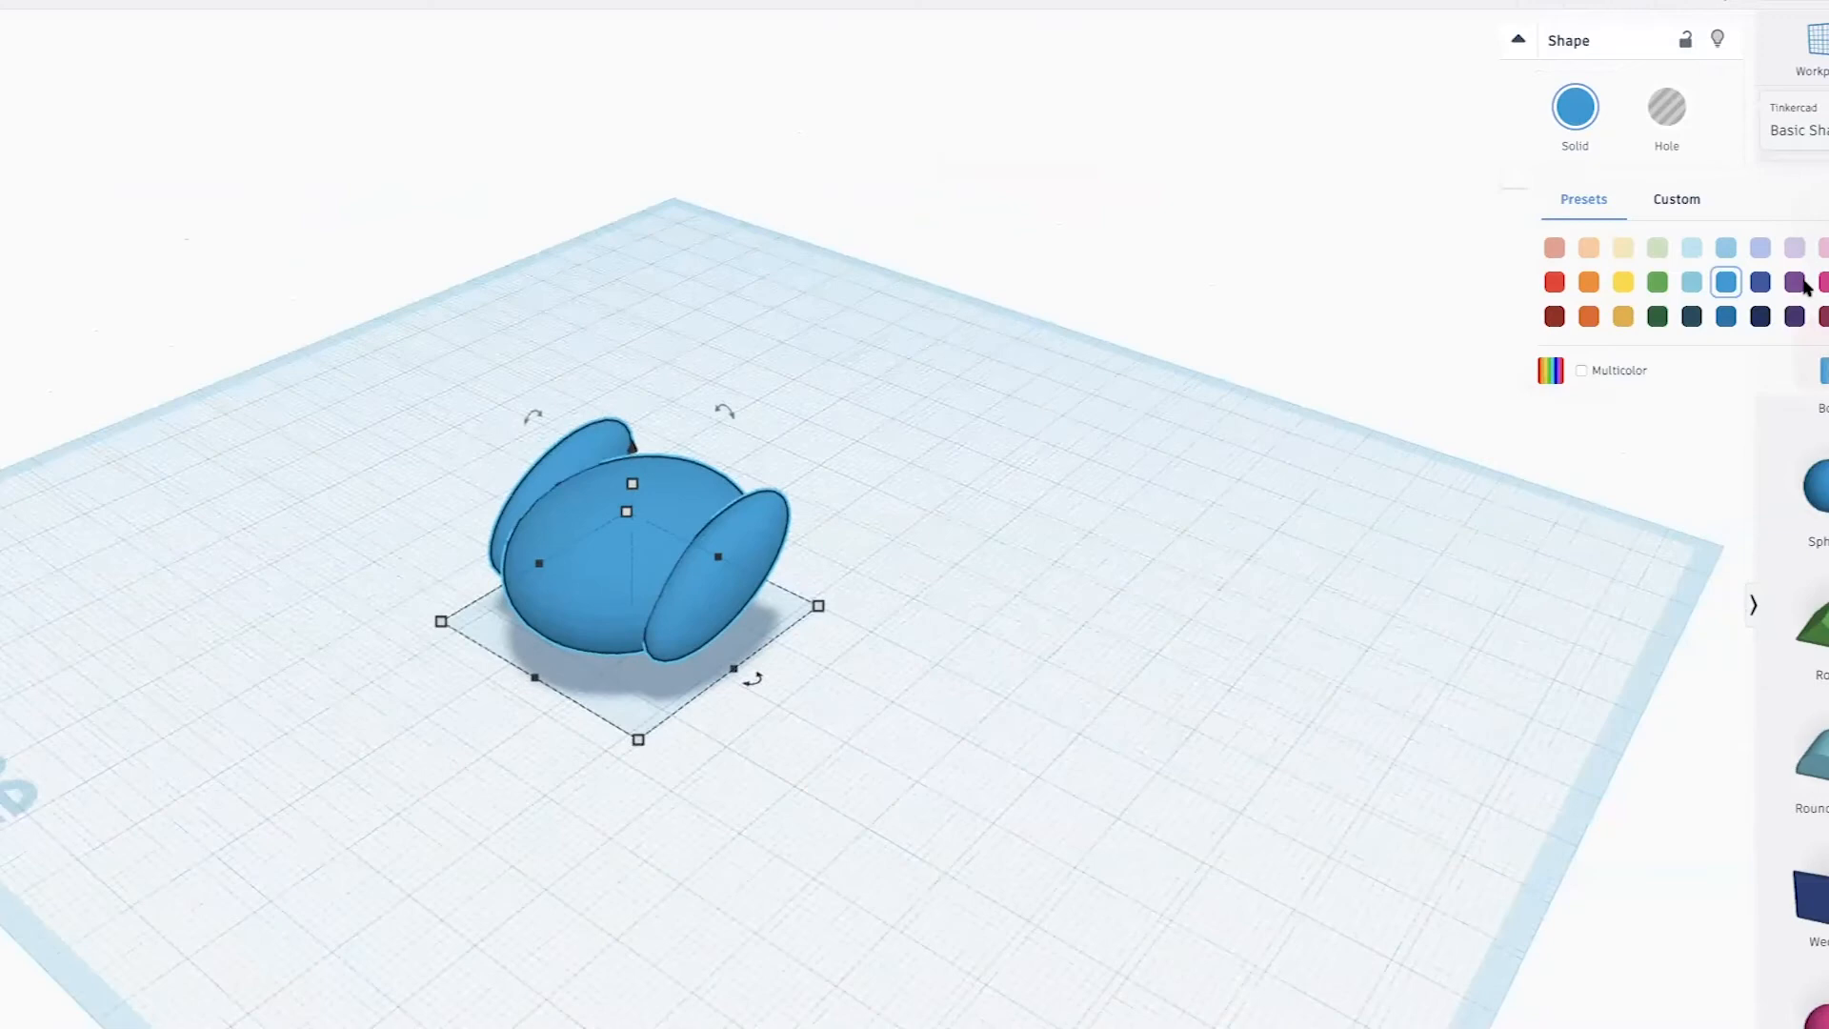
click(1623, 247)
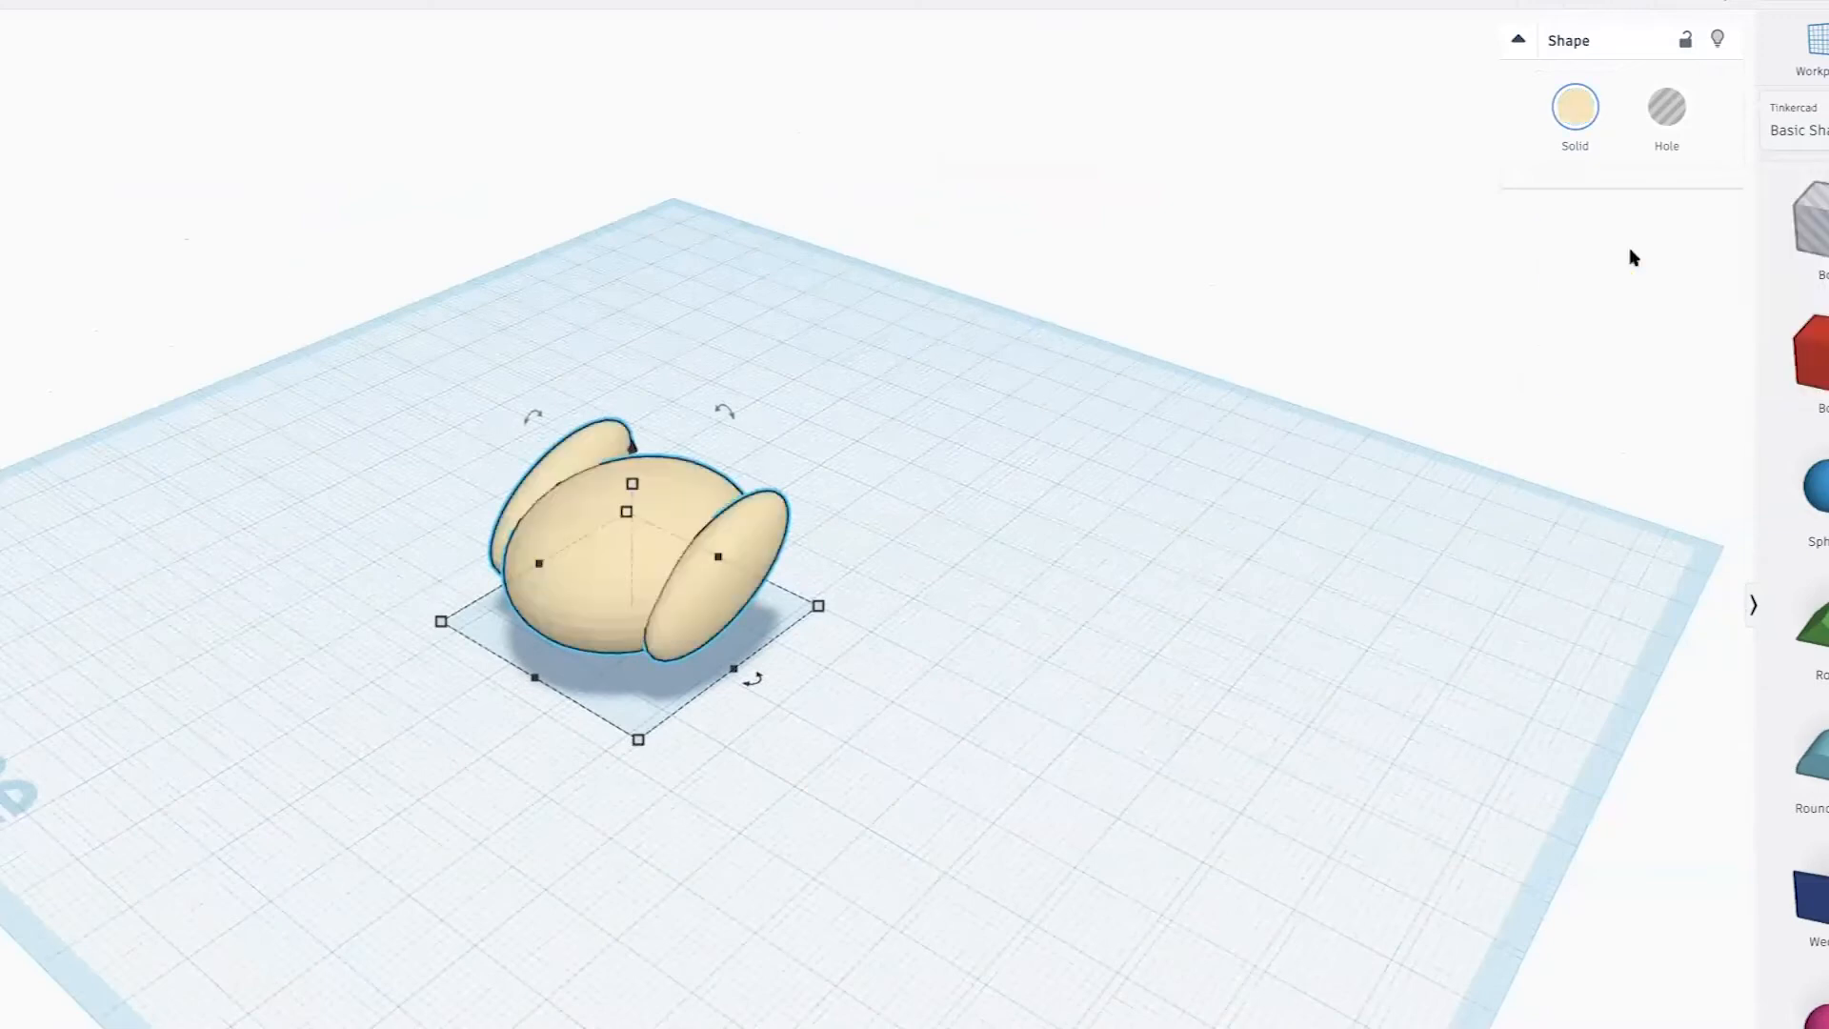
click(1576, 141)
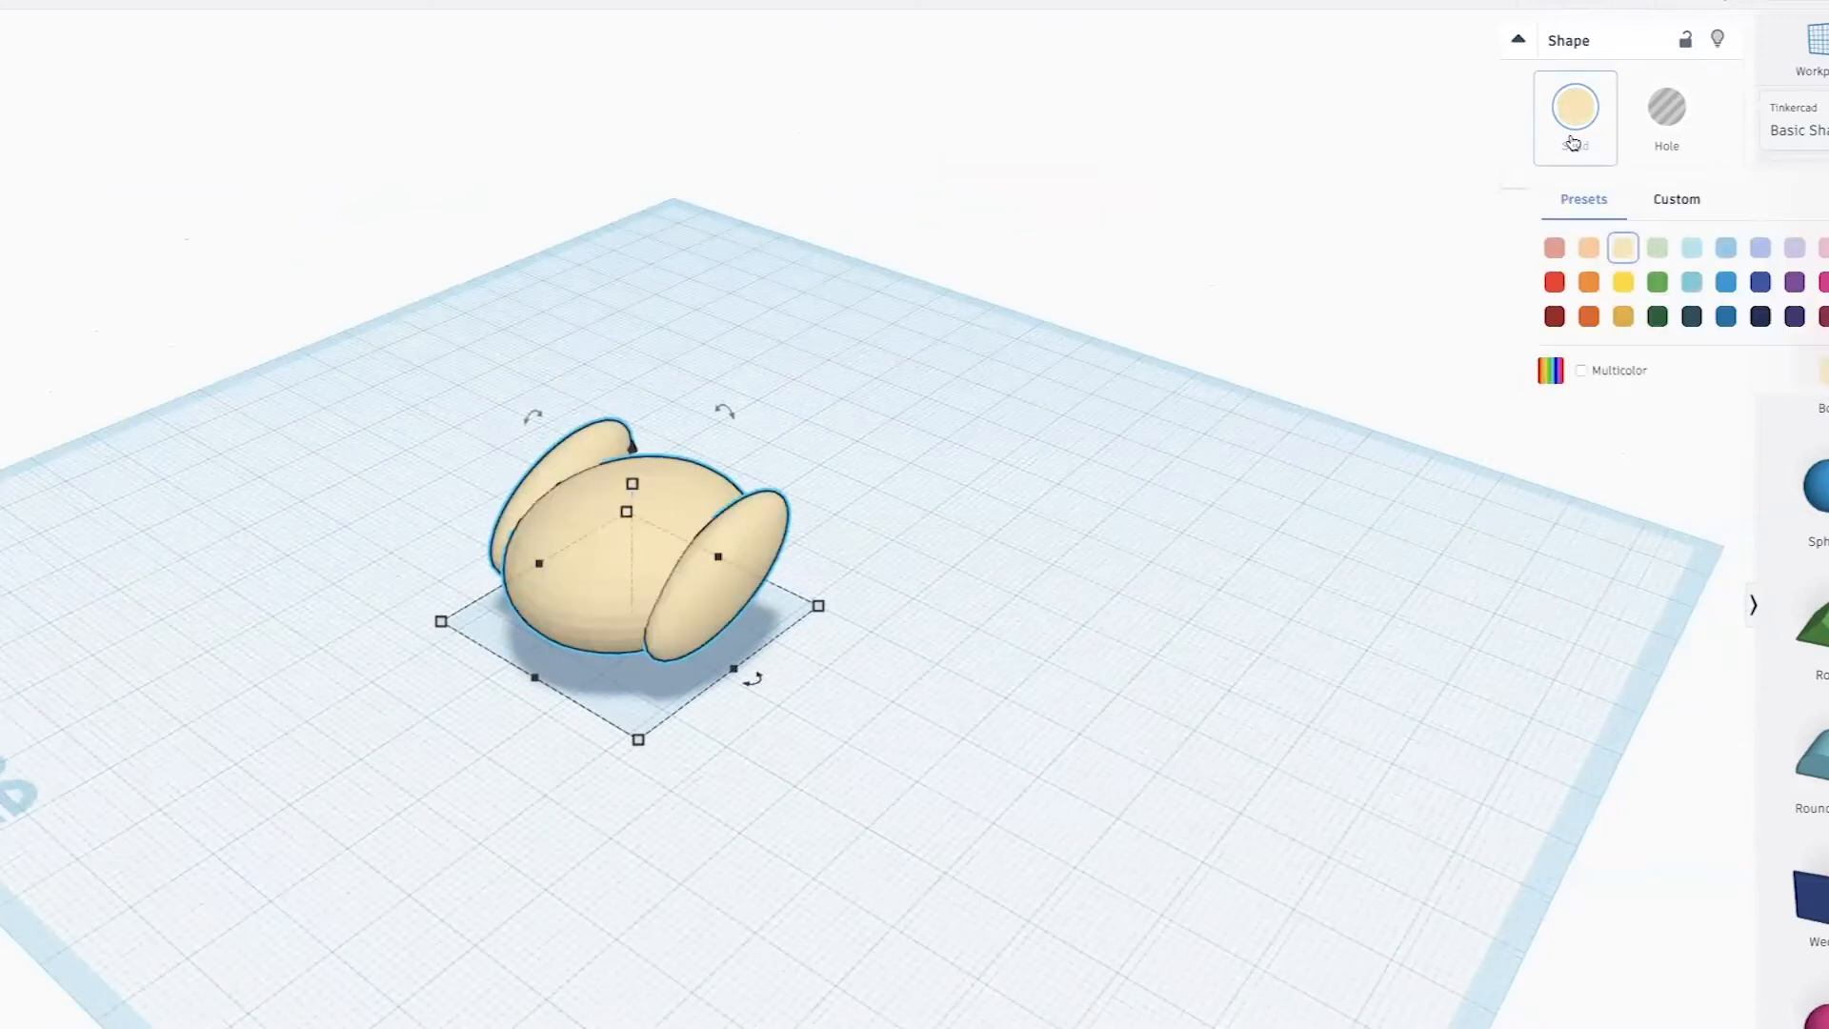
click(1623, 282)
click(1585, 122)
click(1620, 251)
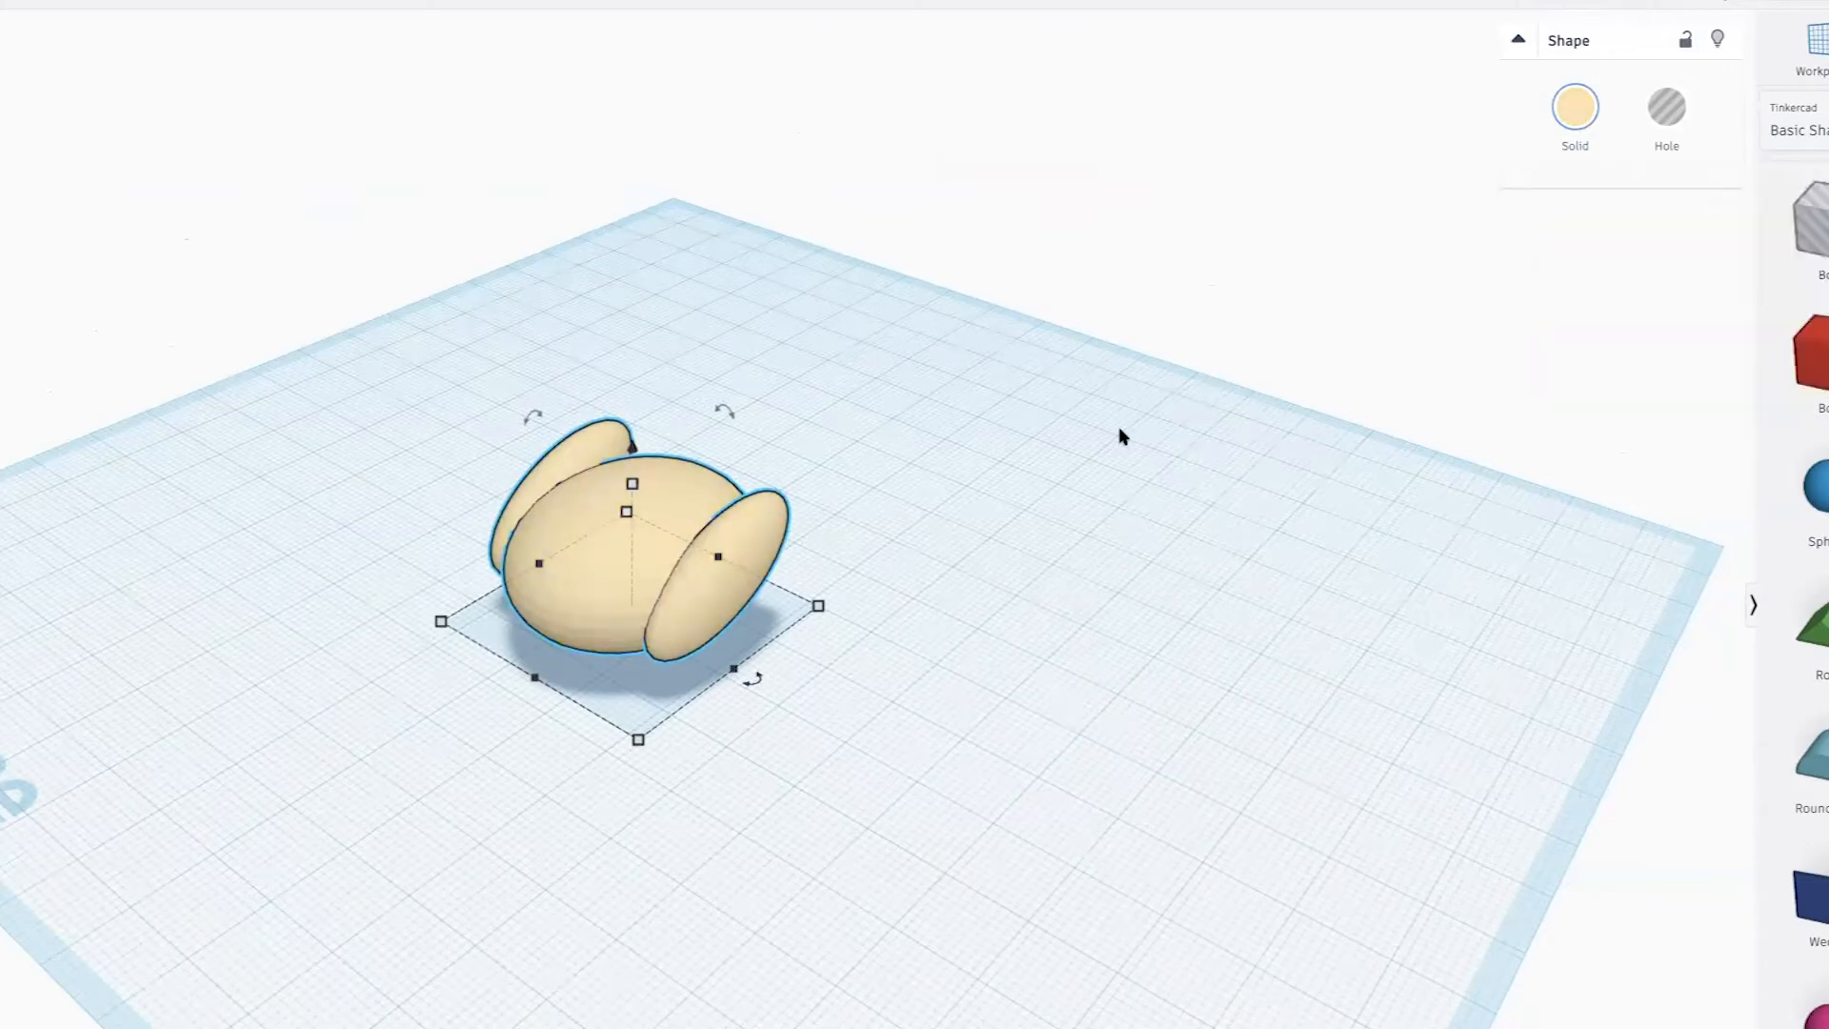
scroll(1119, 436, up, 5)
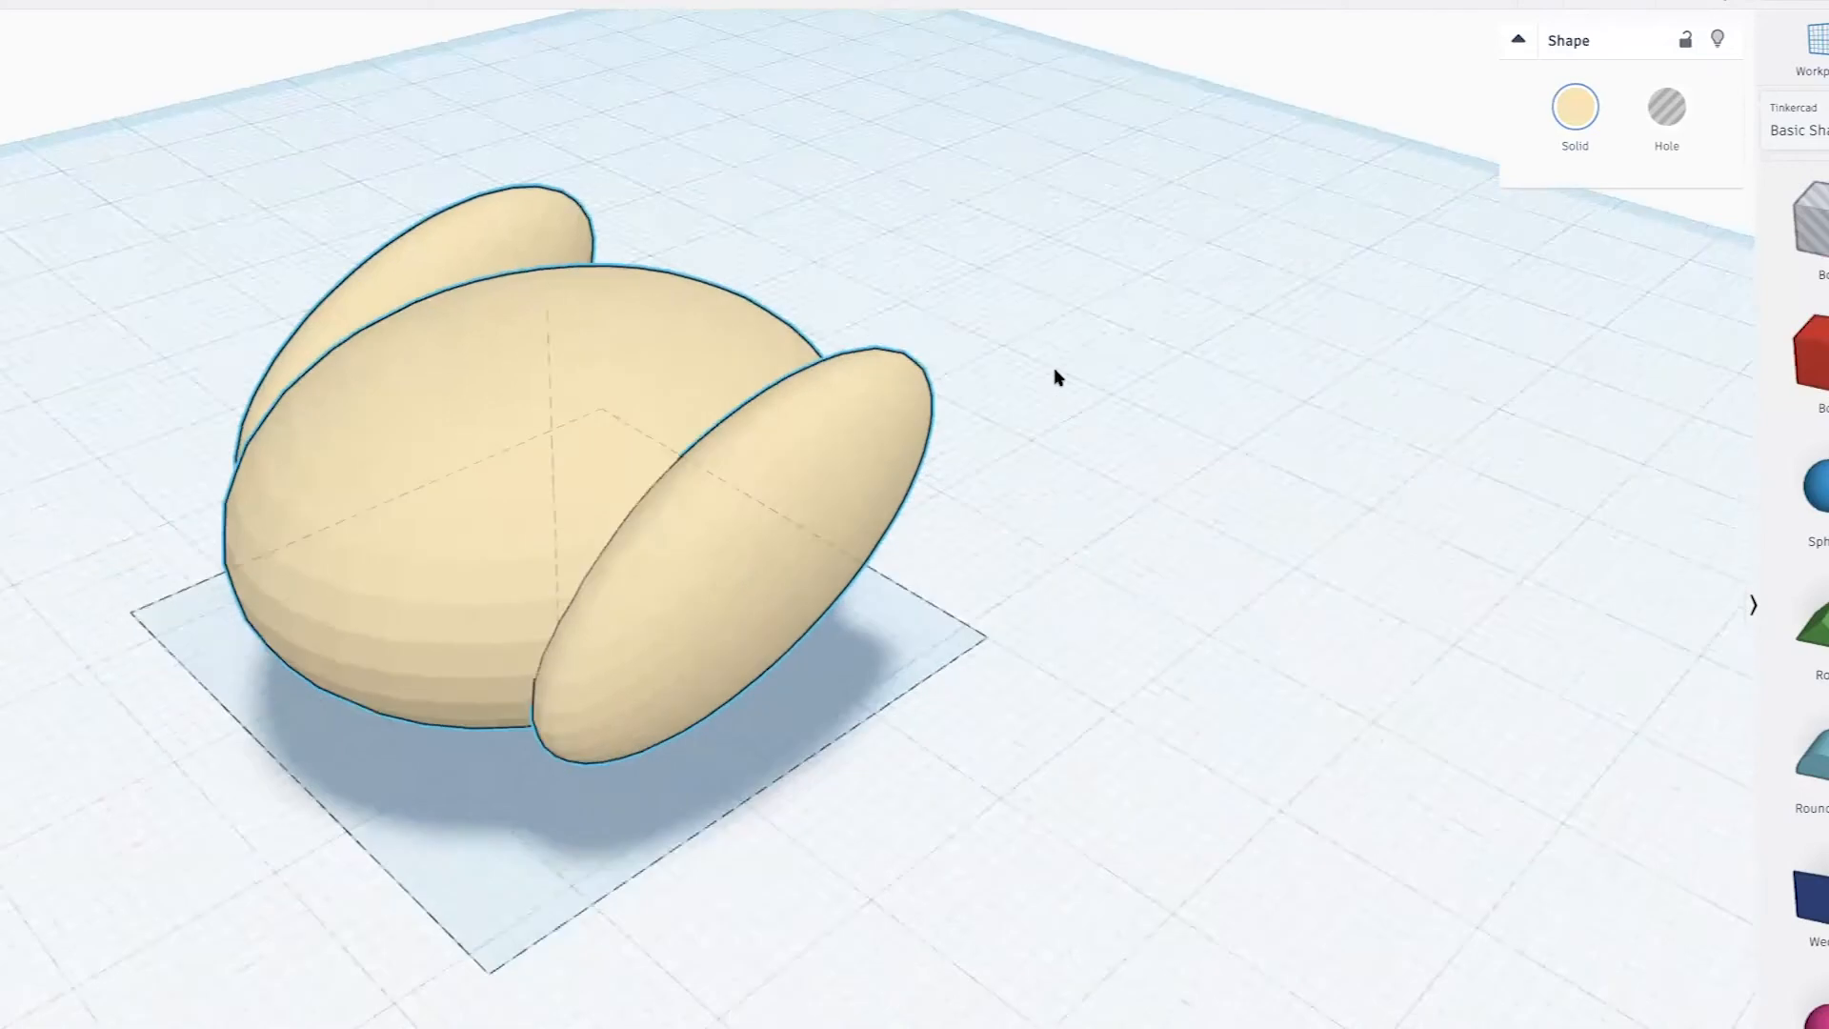
scroll(1054, 370, down, 3)
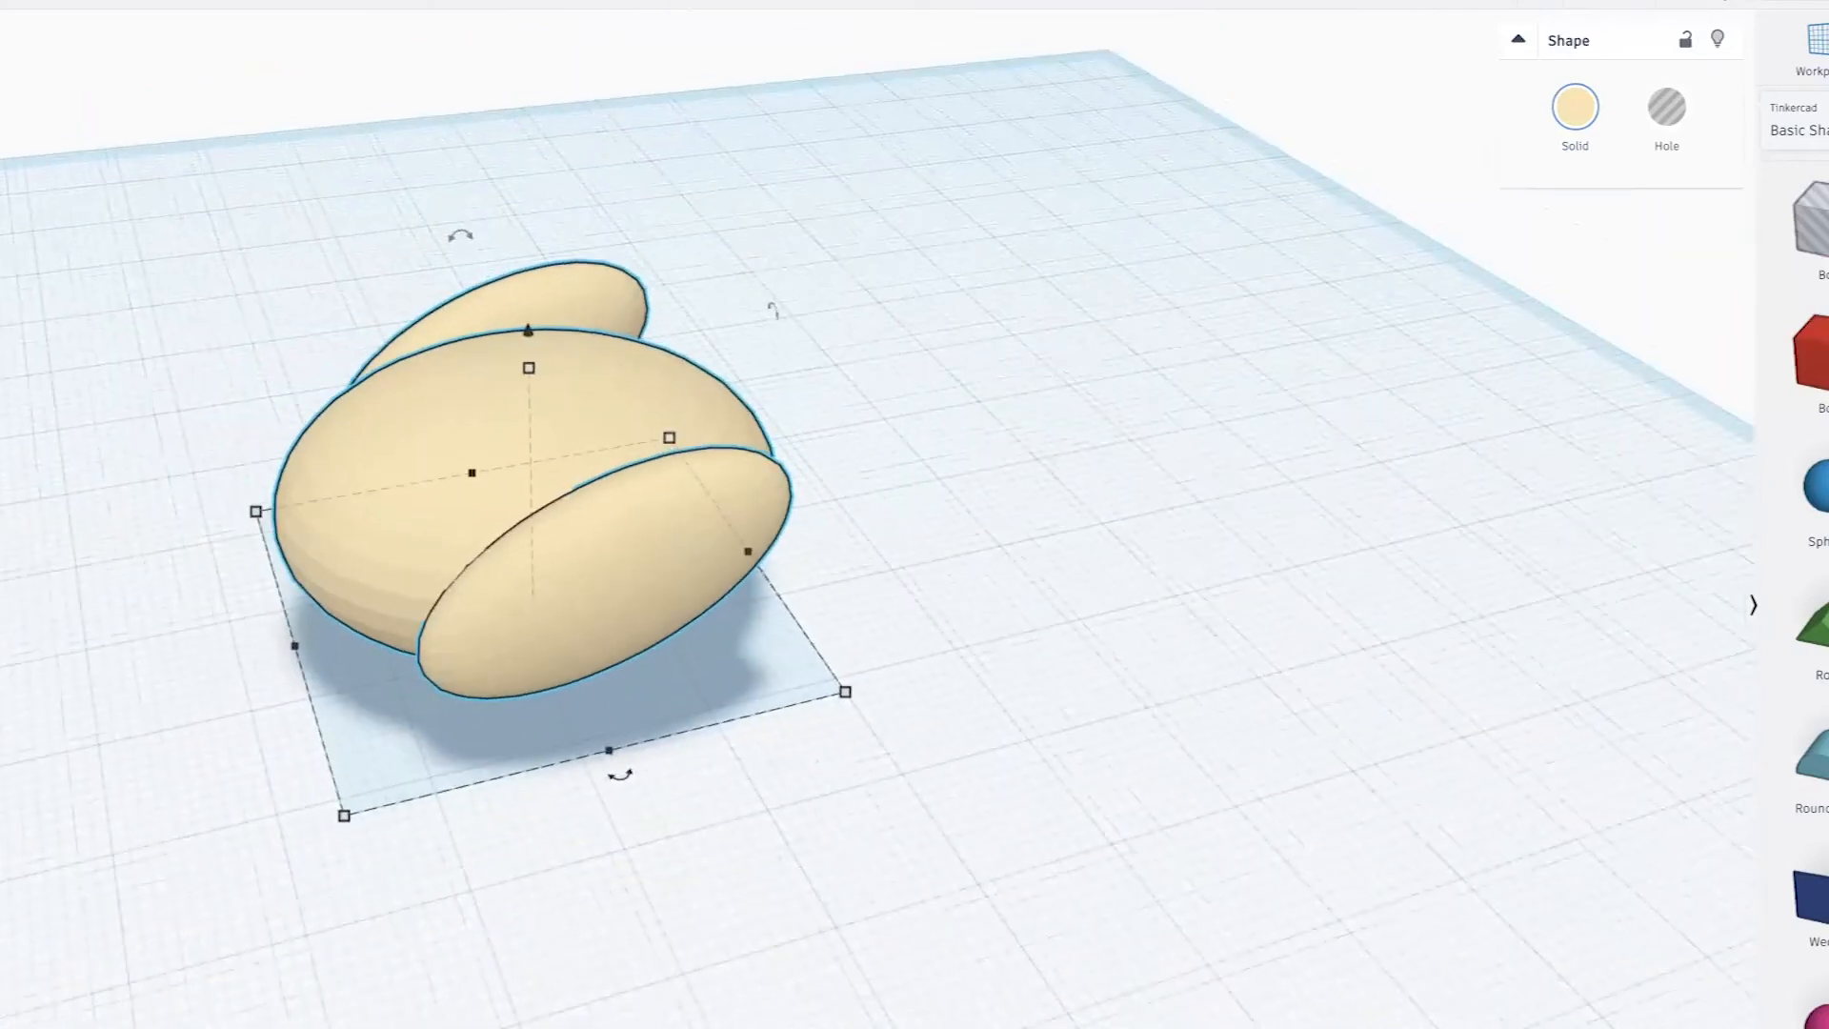
Add a paraboloid to the workplane against the end of the body and select it
scroll(1810, 572, down, 3)
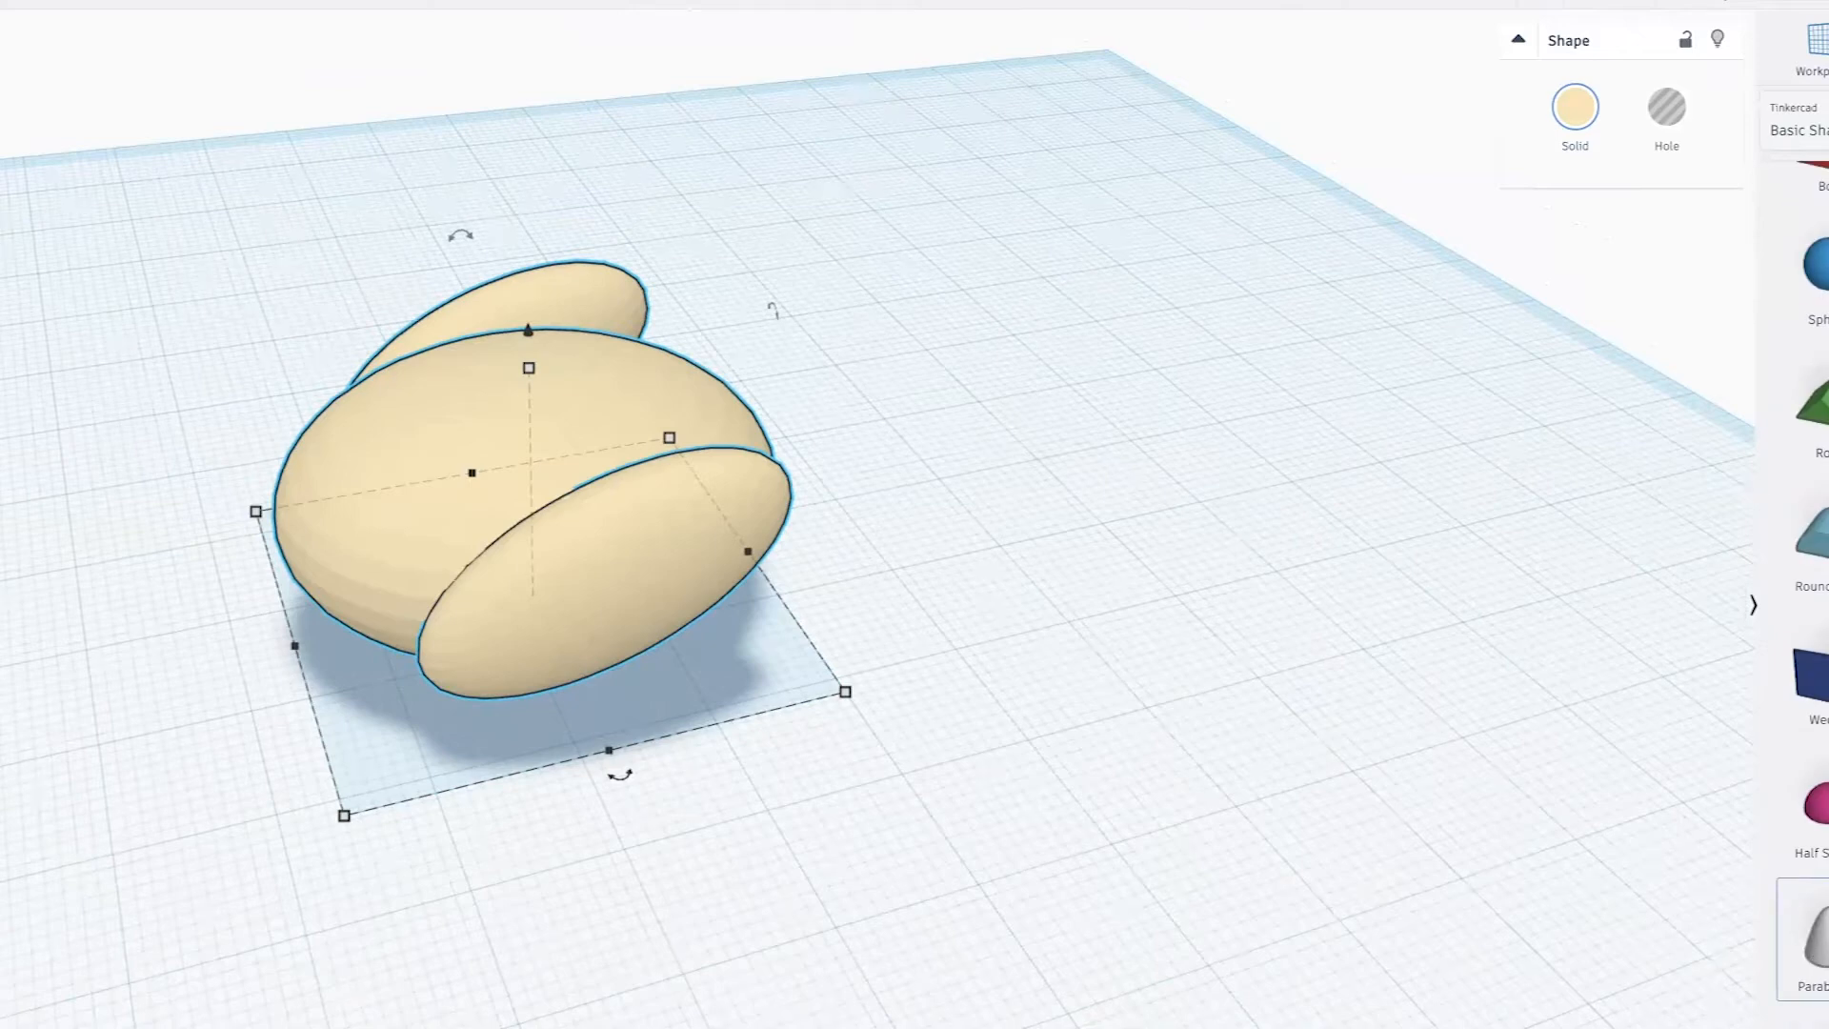
drag(1815, 953, 829, 554)
right_drag(825, 547, 754, 557)
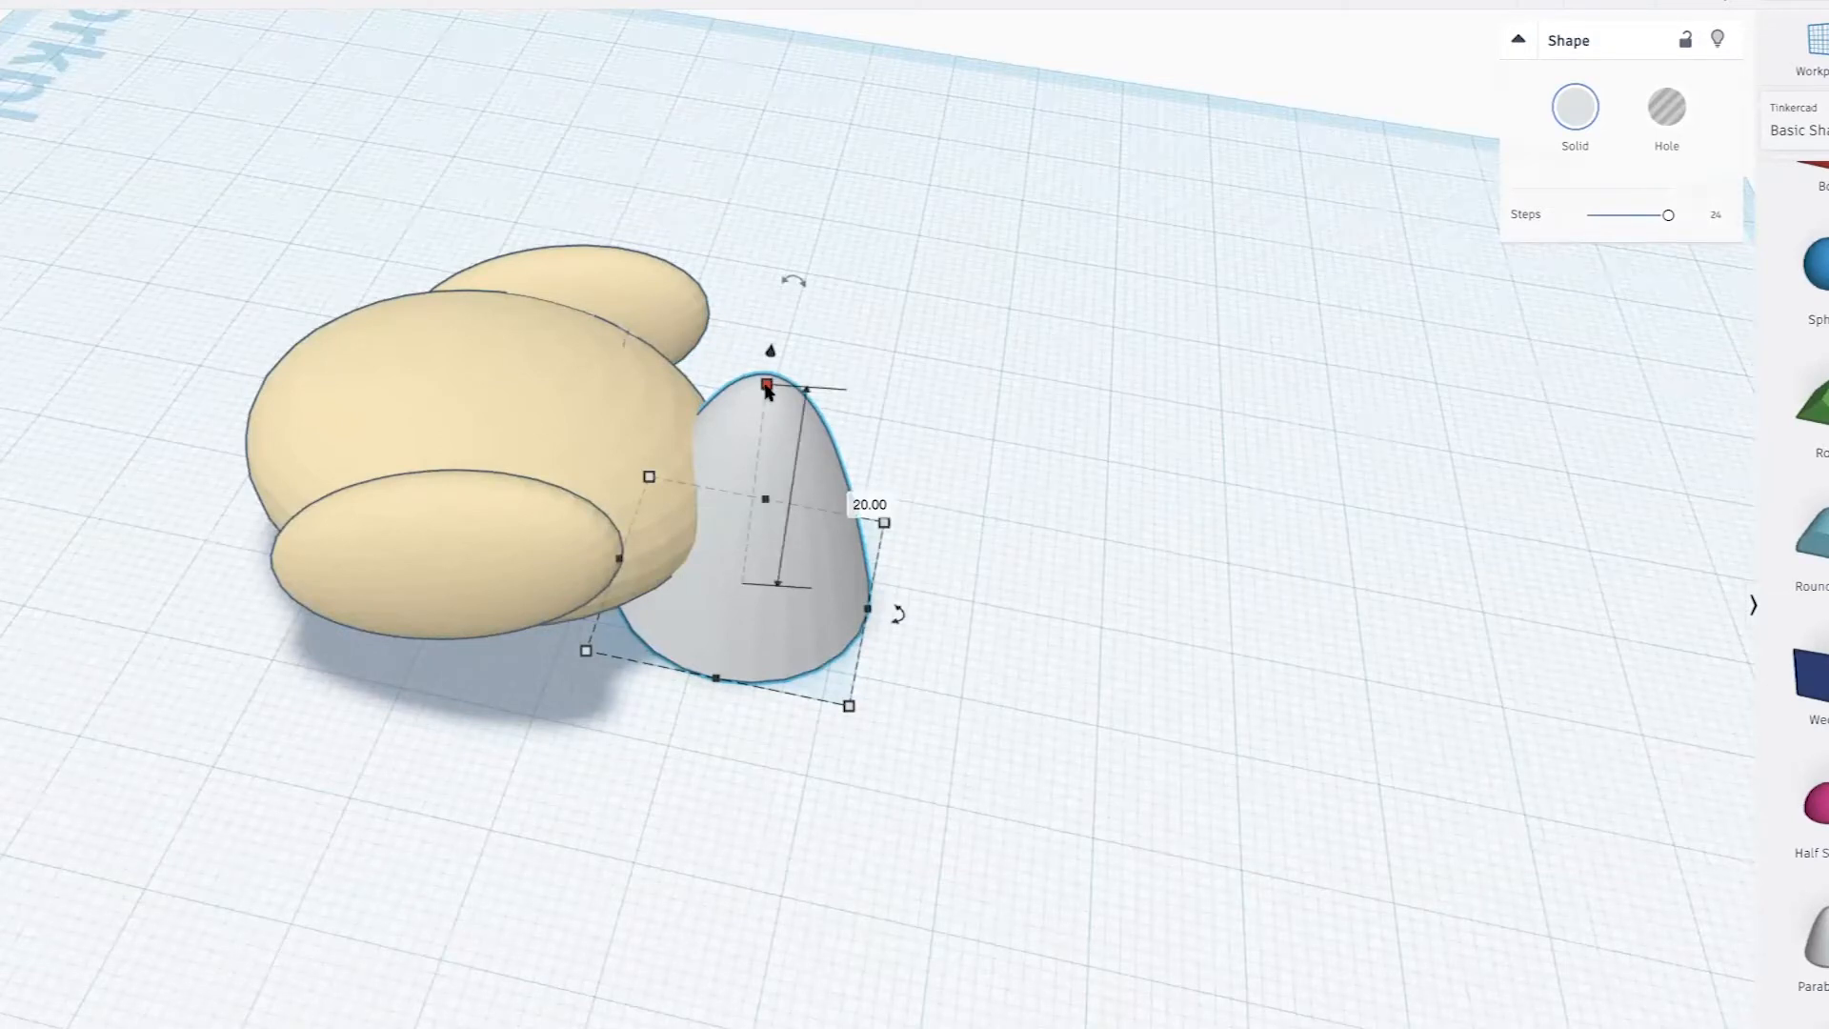
click(909, 417)
click(771, 410)
Scale the paraboloid down proportionally to a height of 13 mm
scroll(768, 400, down, 8)
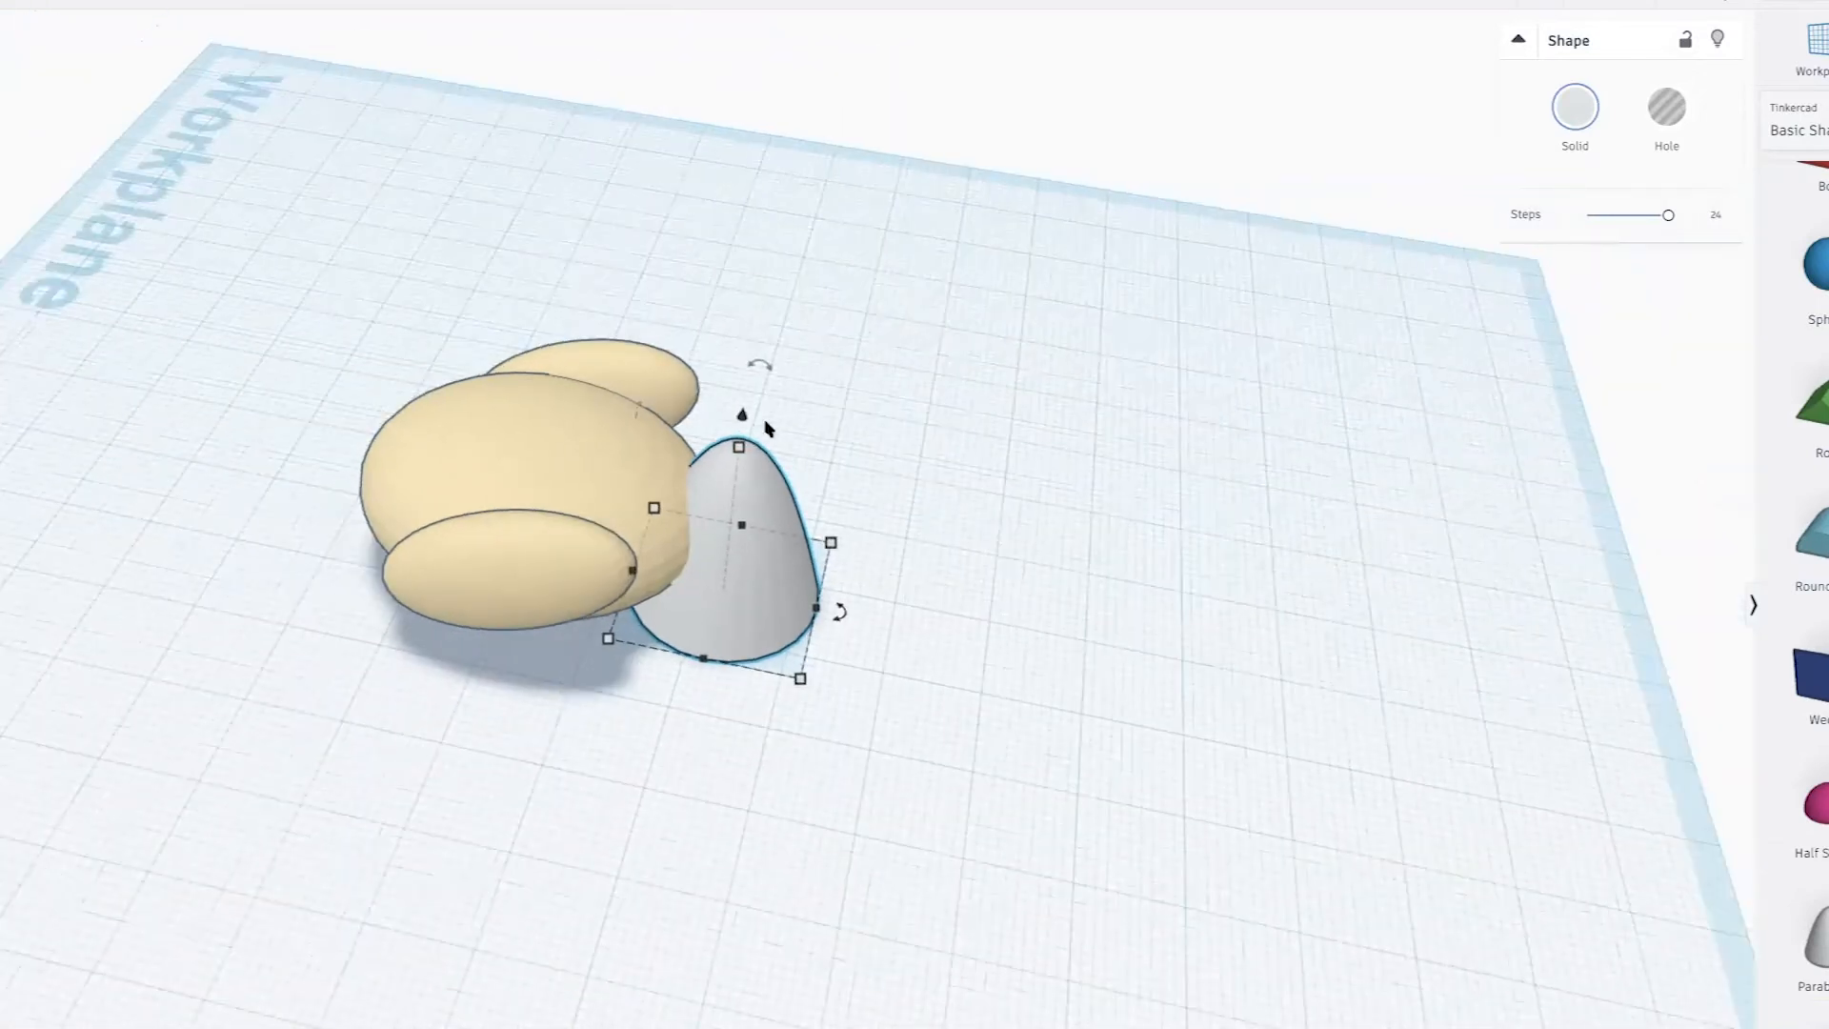
scroll(757, 476, up, 5)
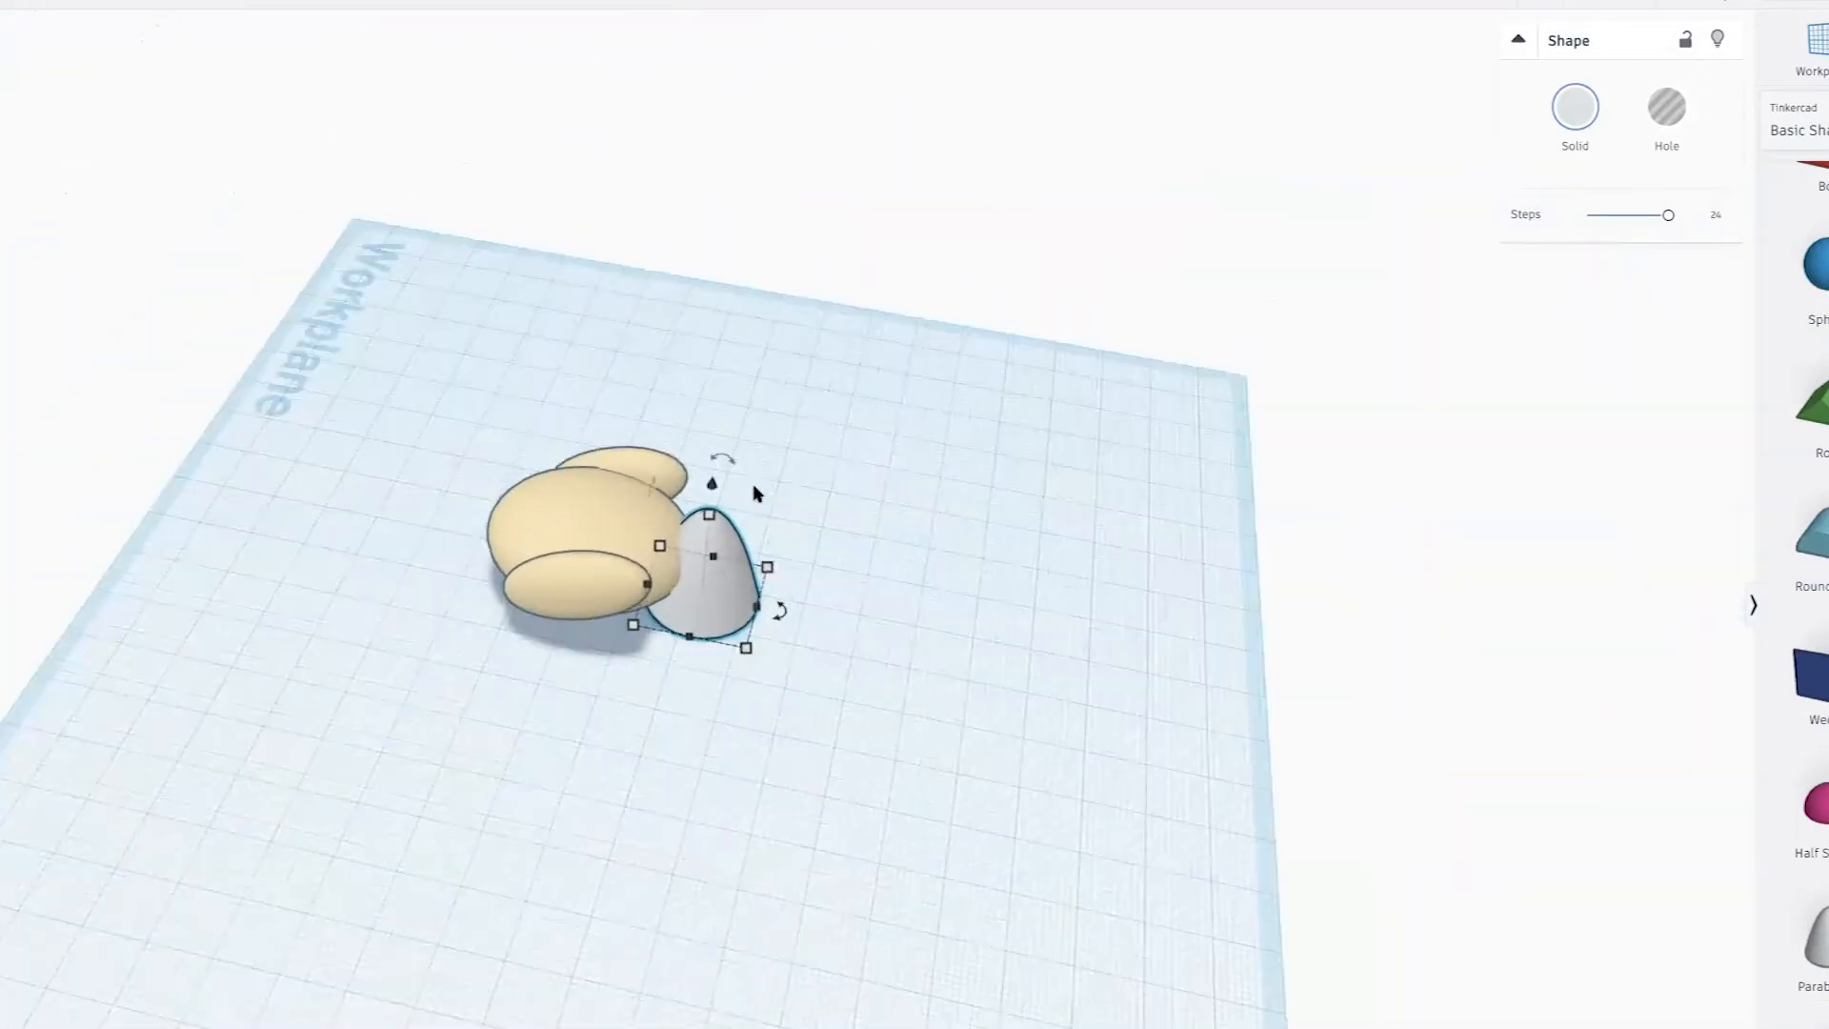
scroll(748, 473, up, 1)
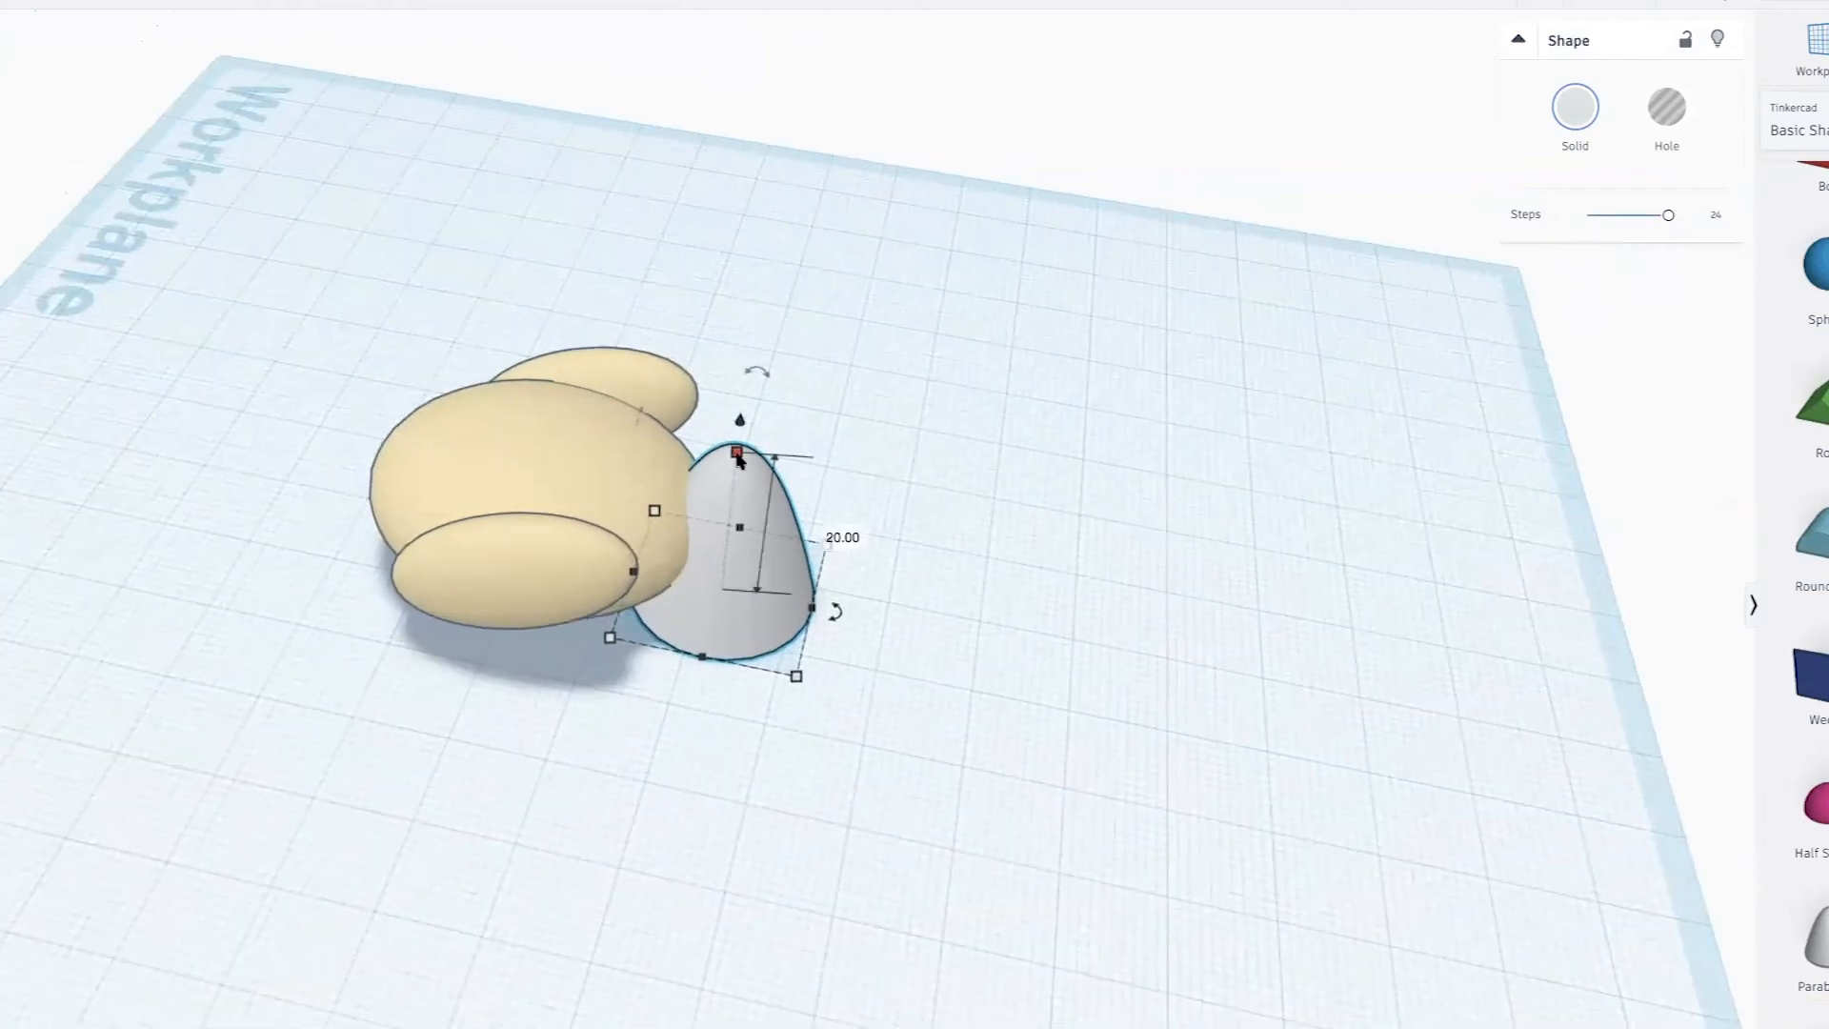
mouse_move(736, 460)
drag(736, 456, 729, 511)
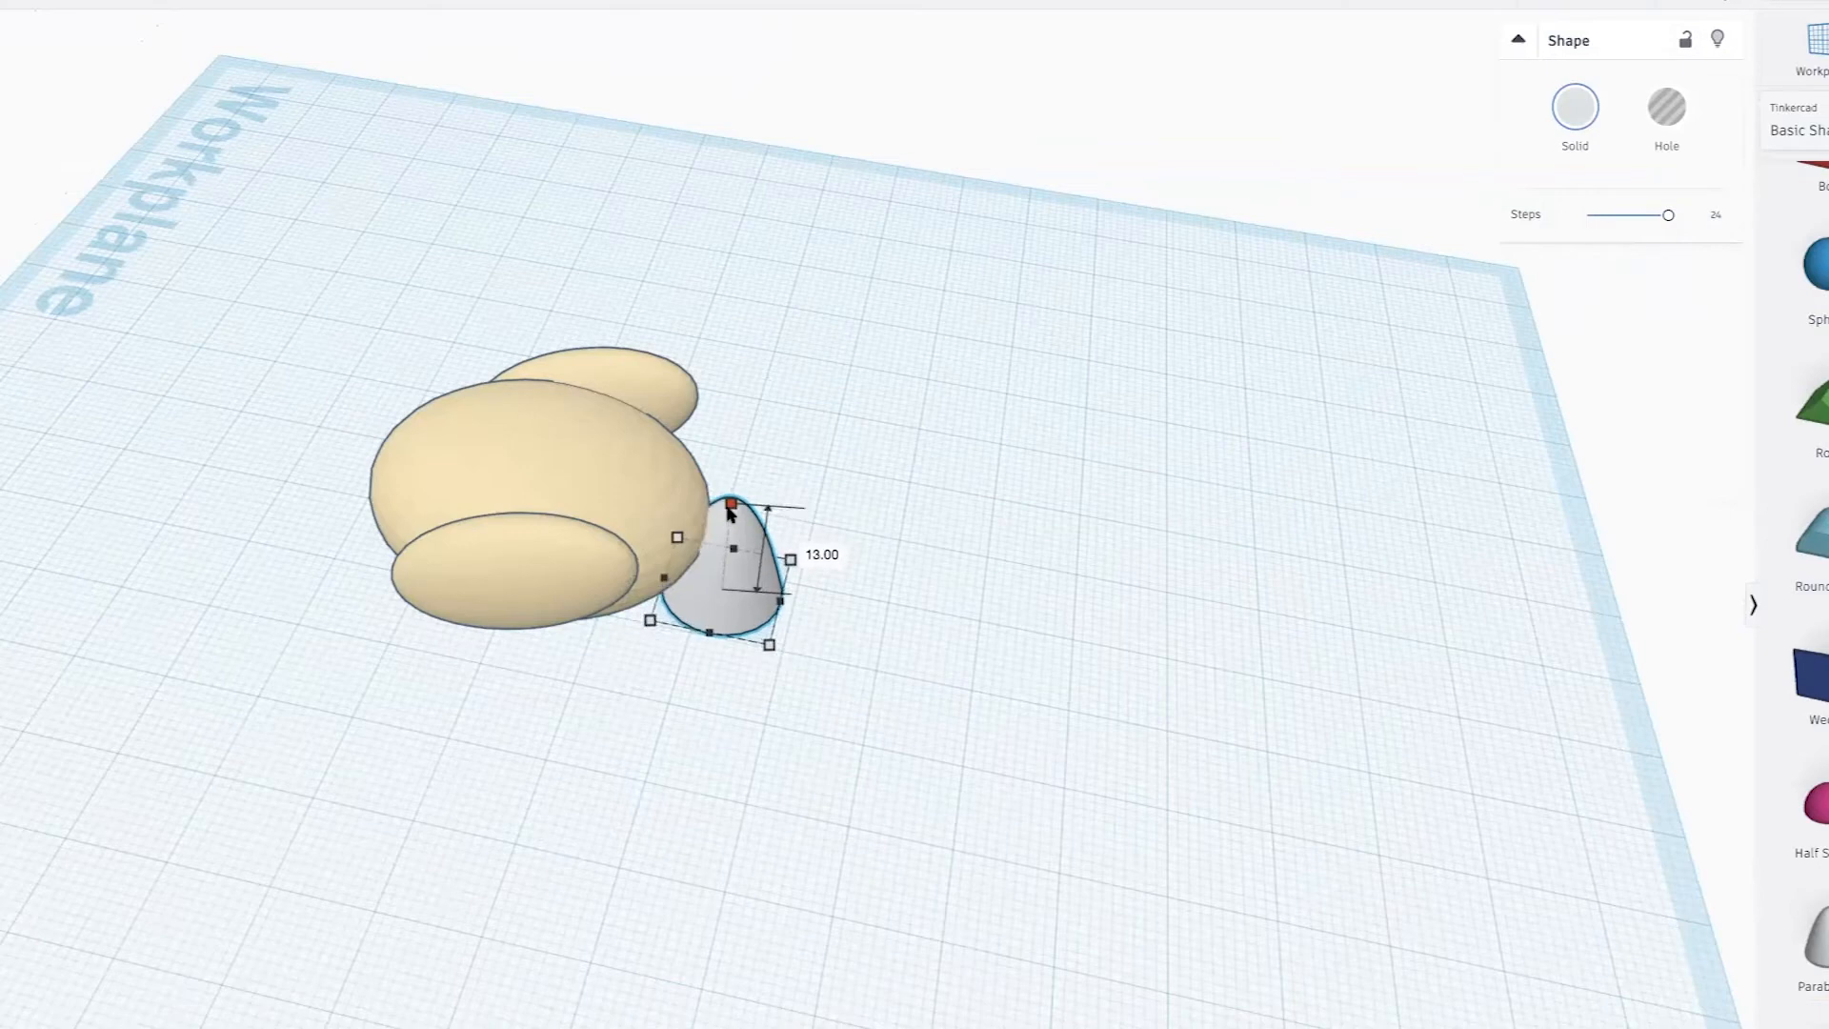
scroll(730, 511, up, 2)
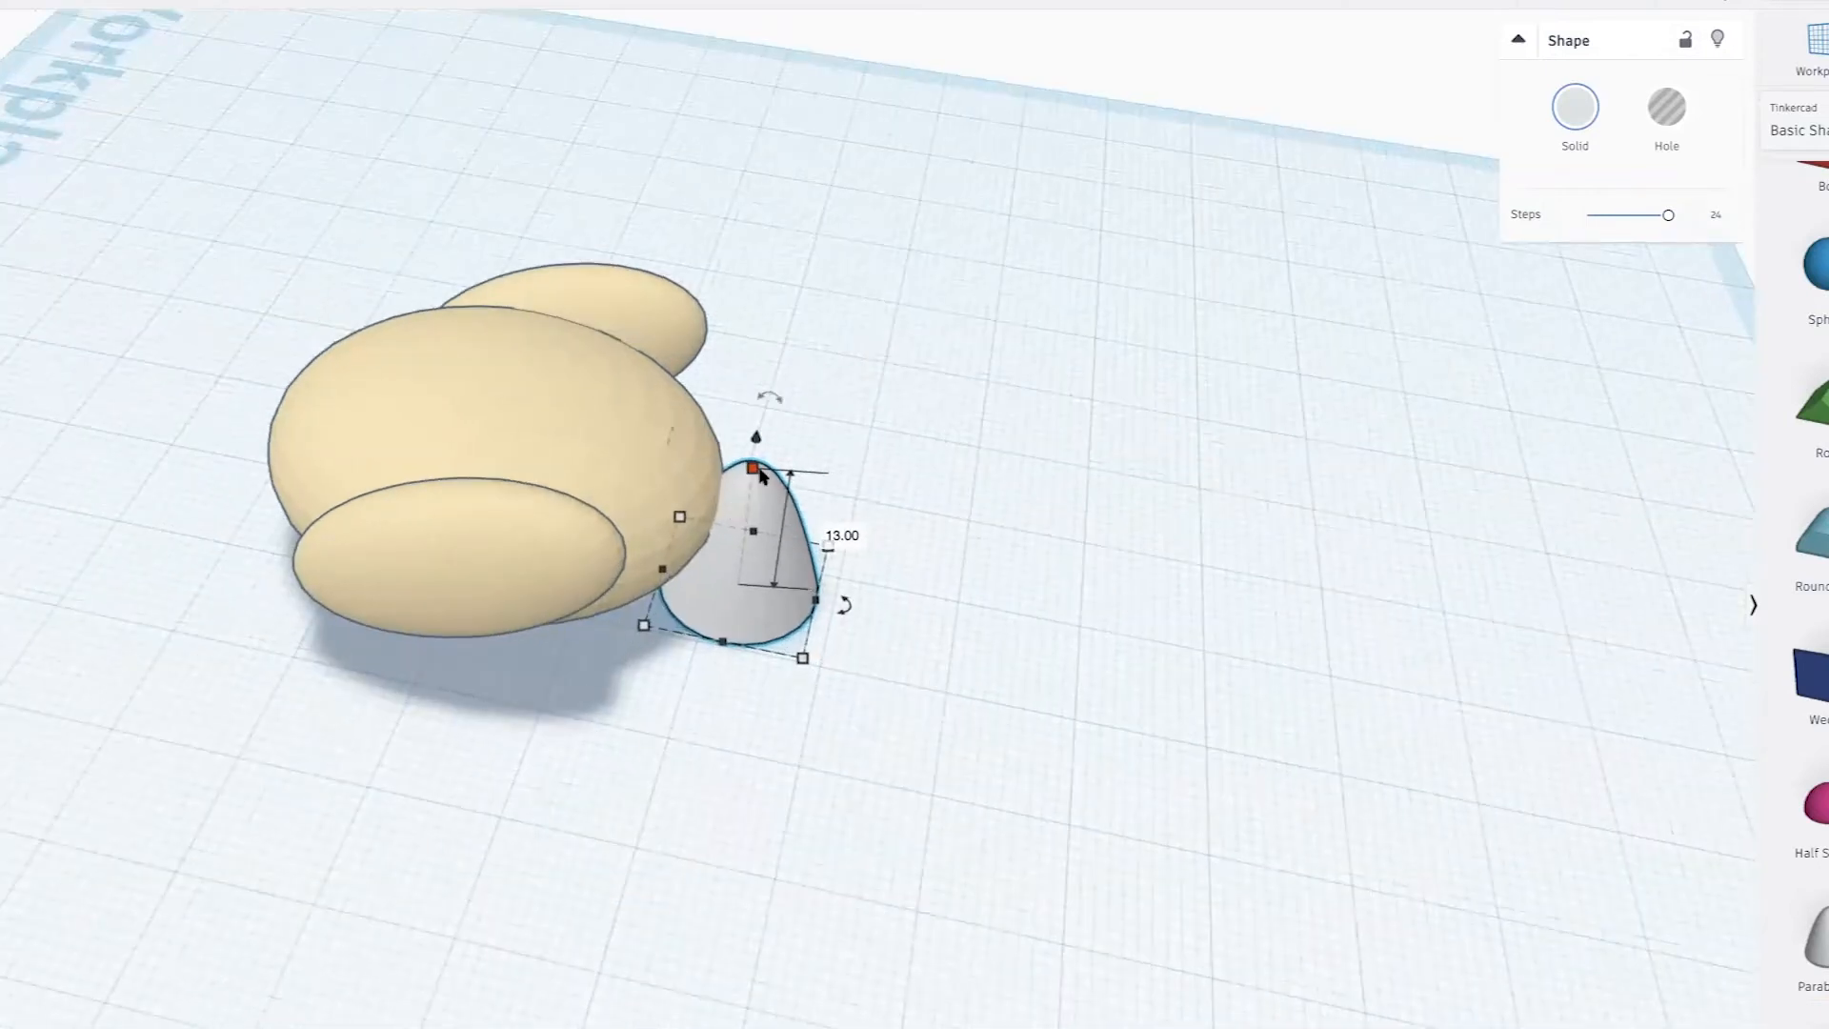
Raise the paraboloid off the workplane to the upper part of the body's end
right_drag(934, 486, 898, 495)
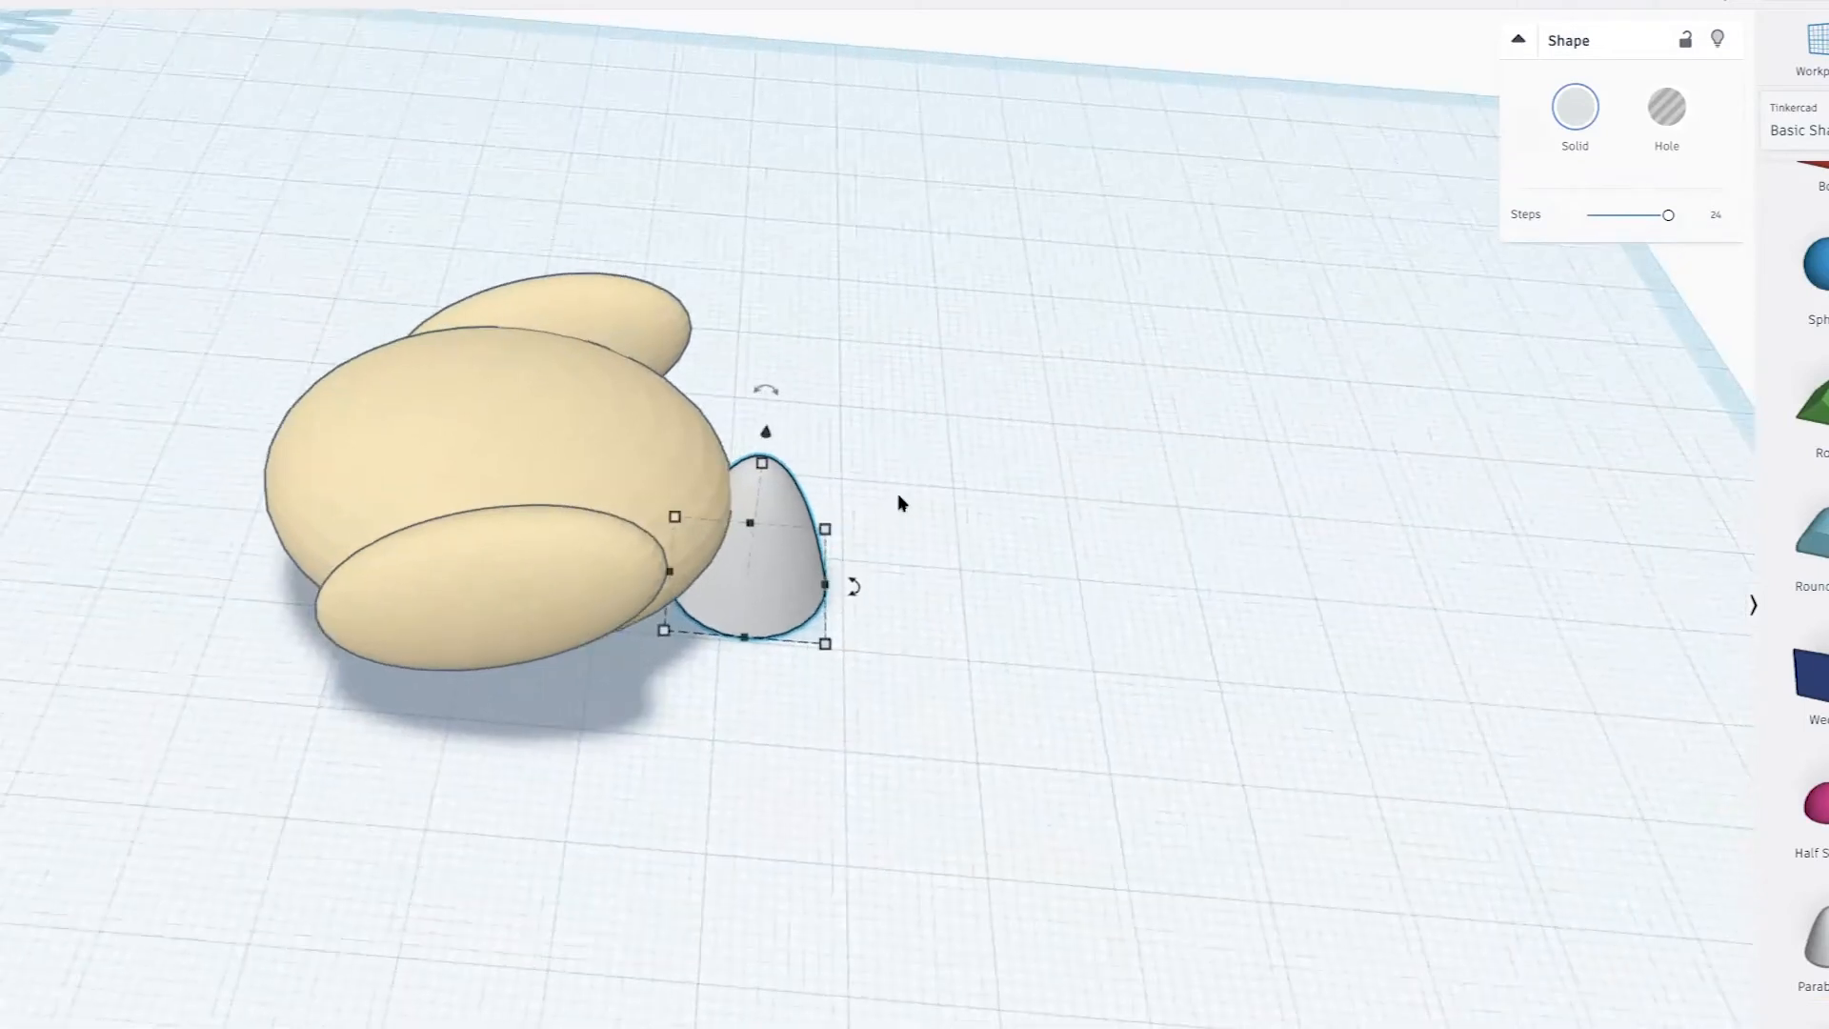
drag(775, 400, 776, 401)
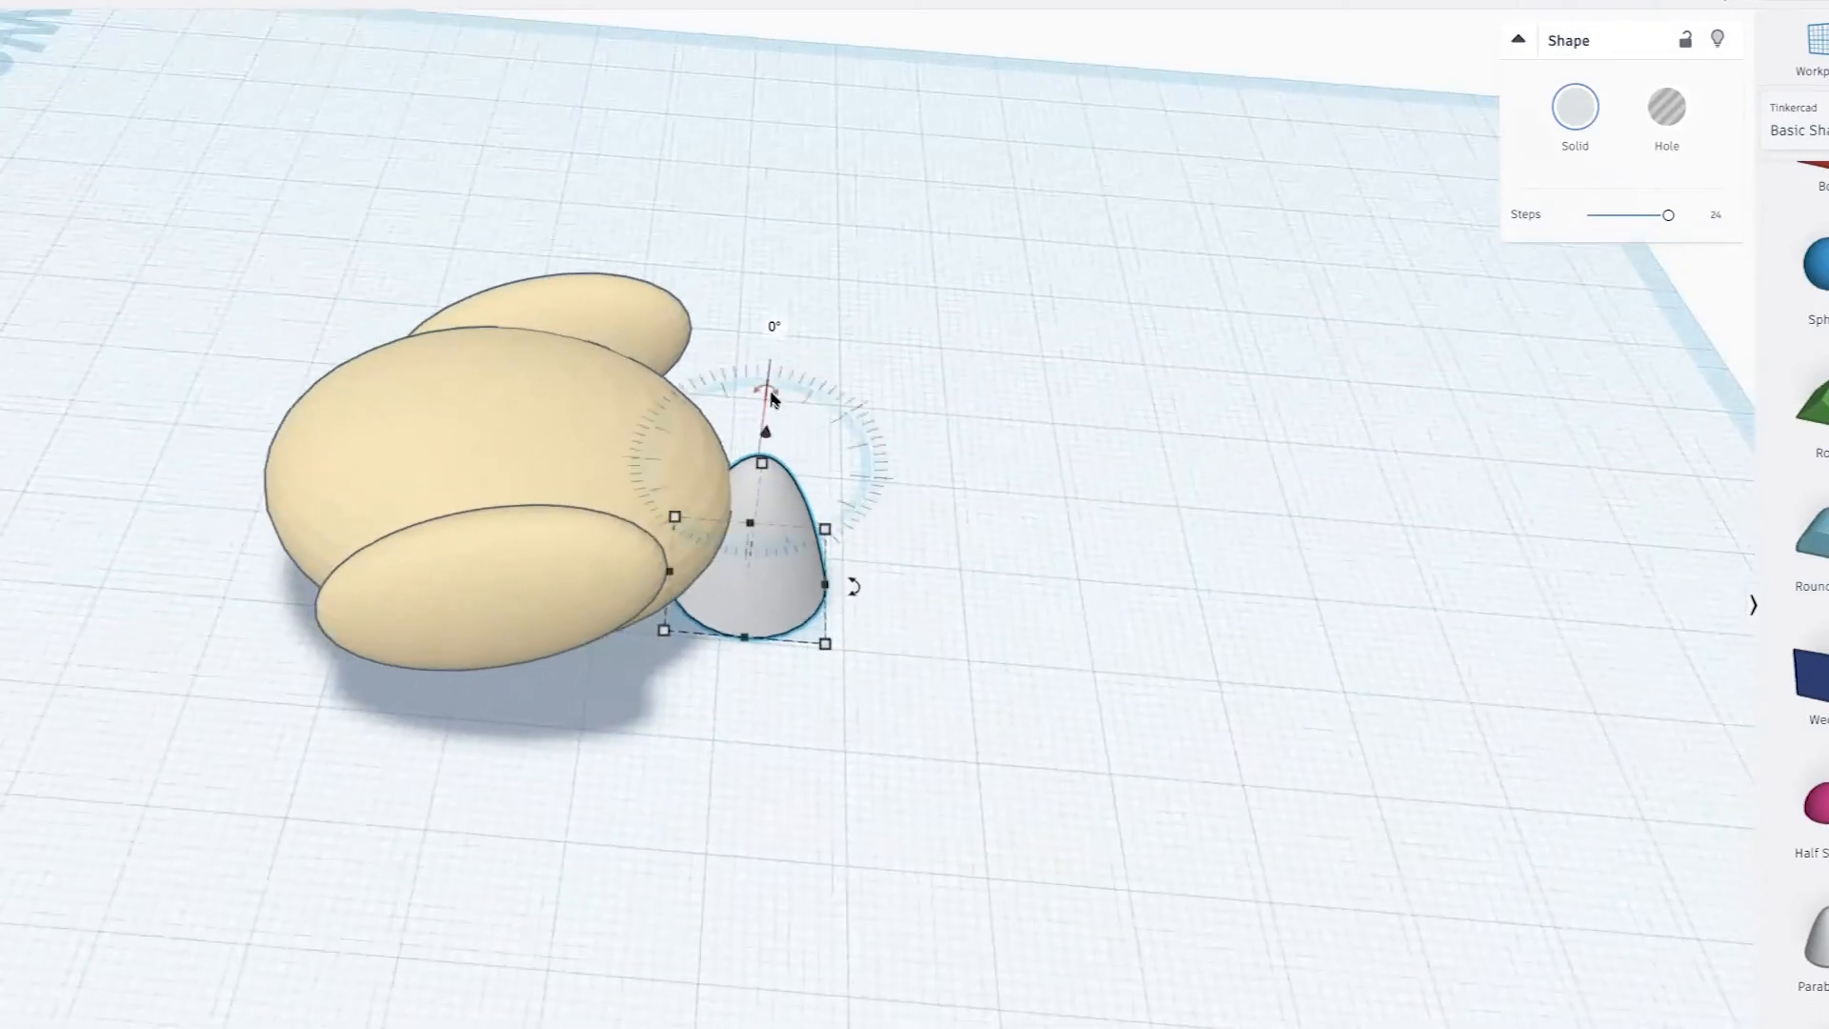
right_drag(758, 391, 785, 331)
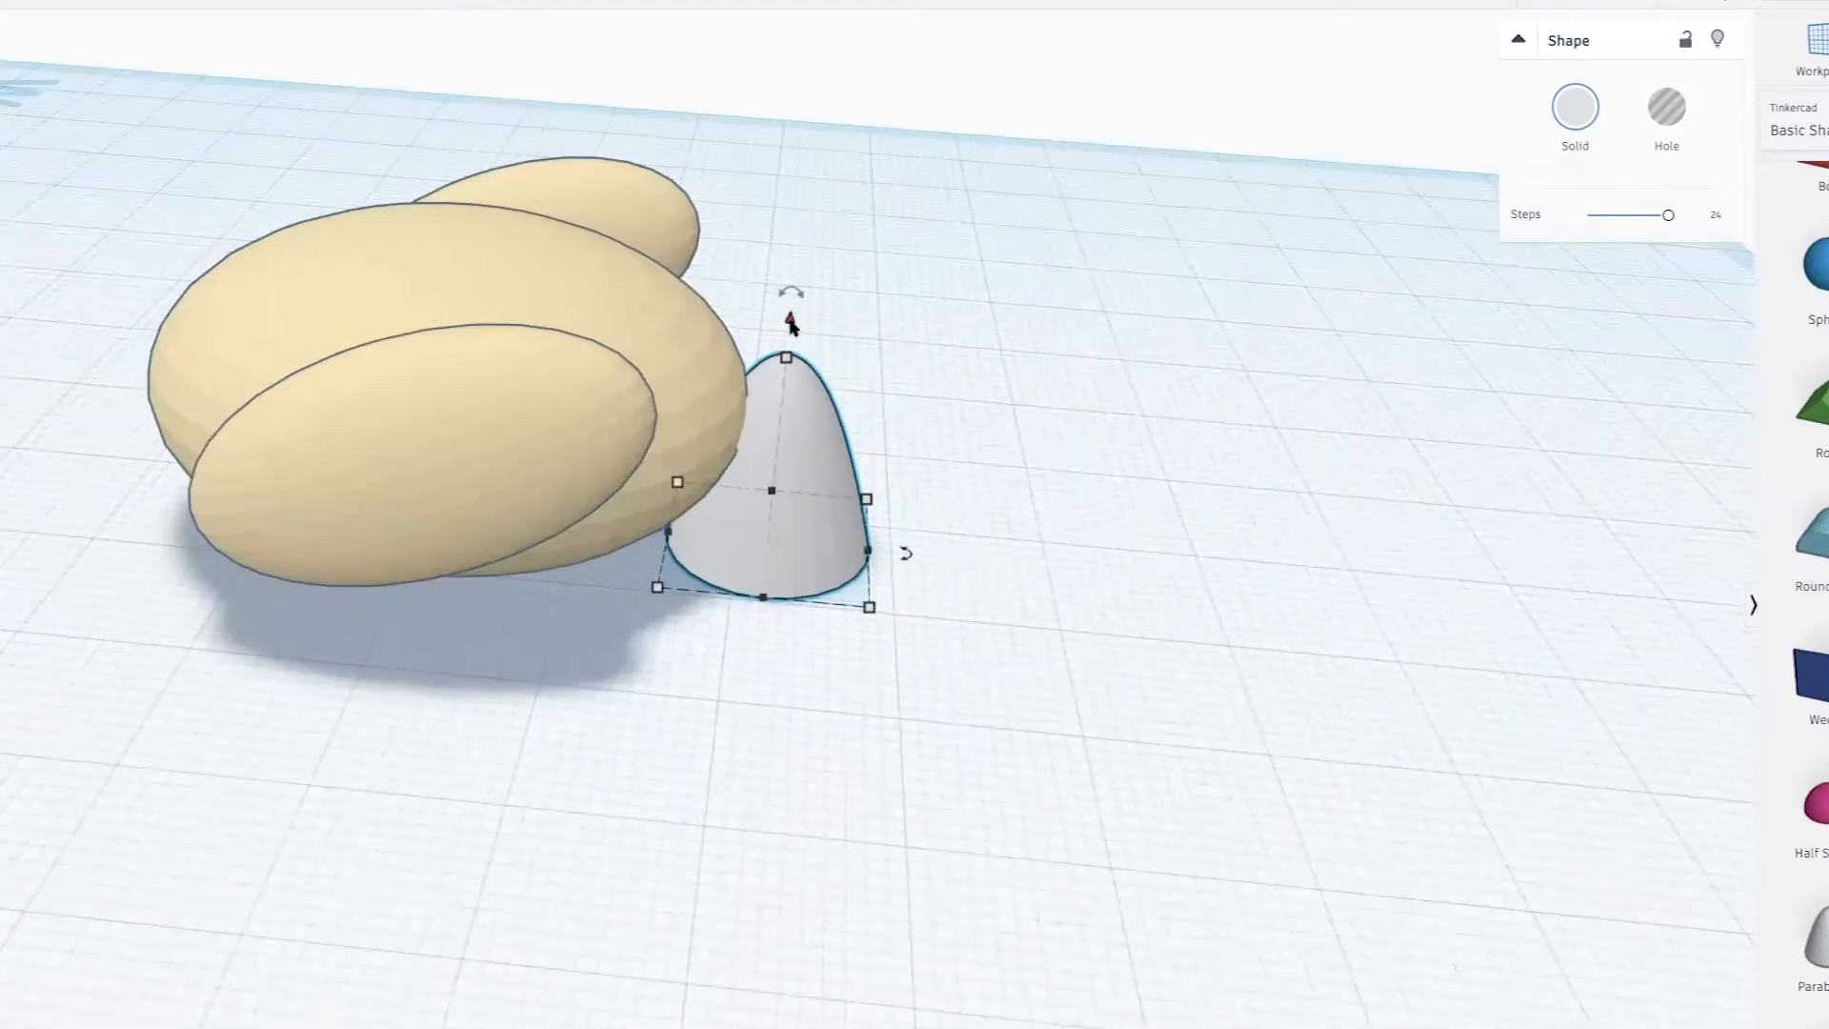
drag(790, 327, 751, 115)
mouse_move(814, 98)
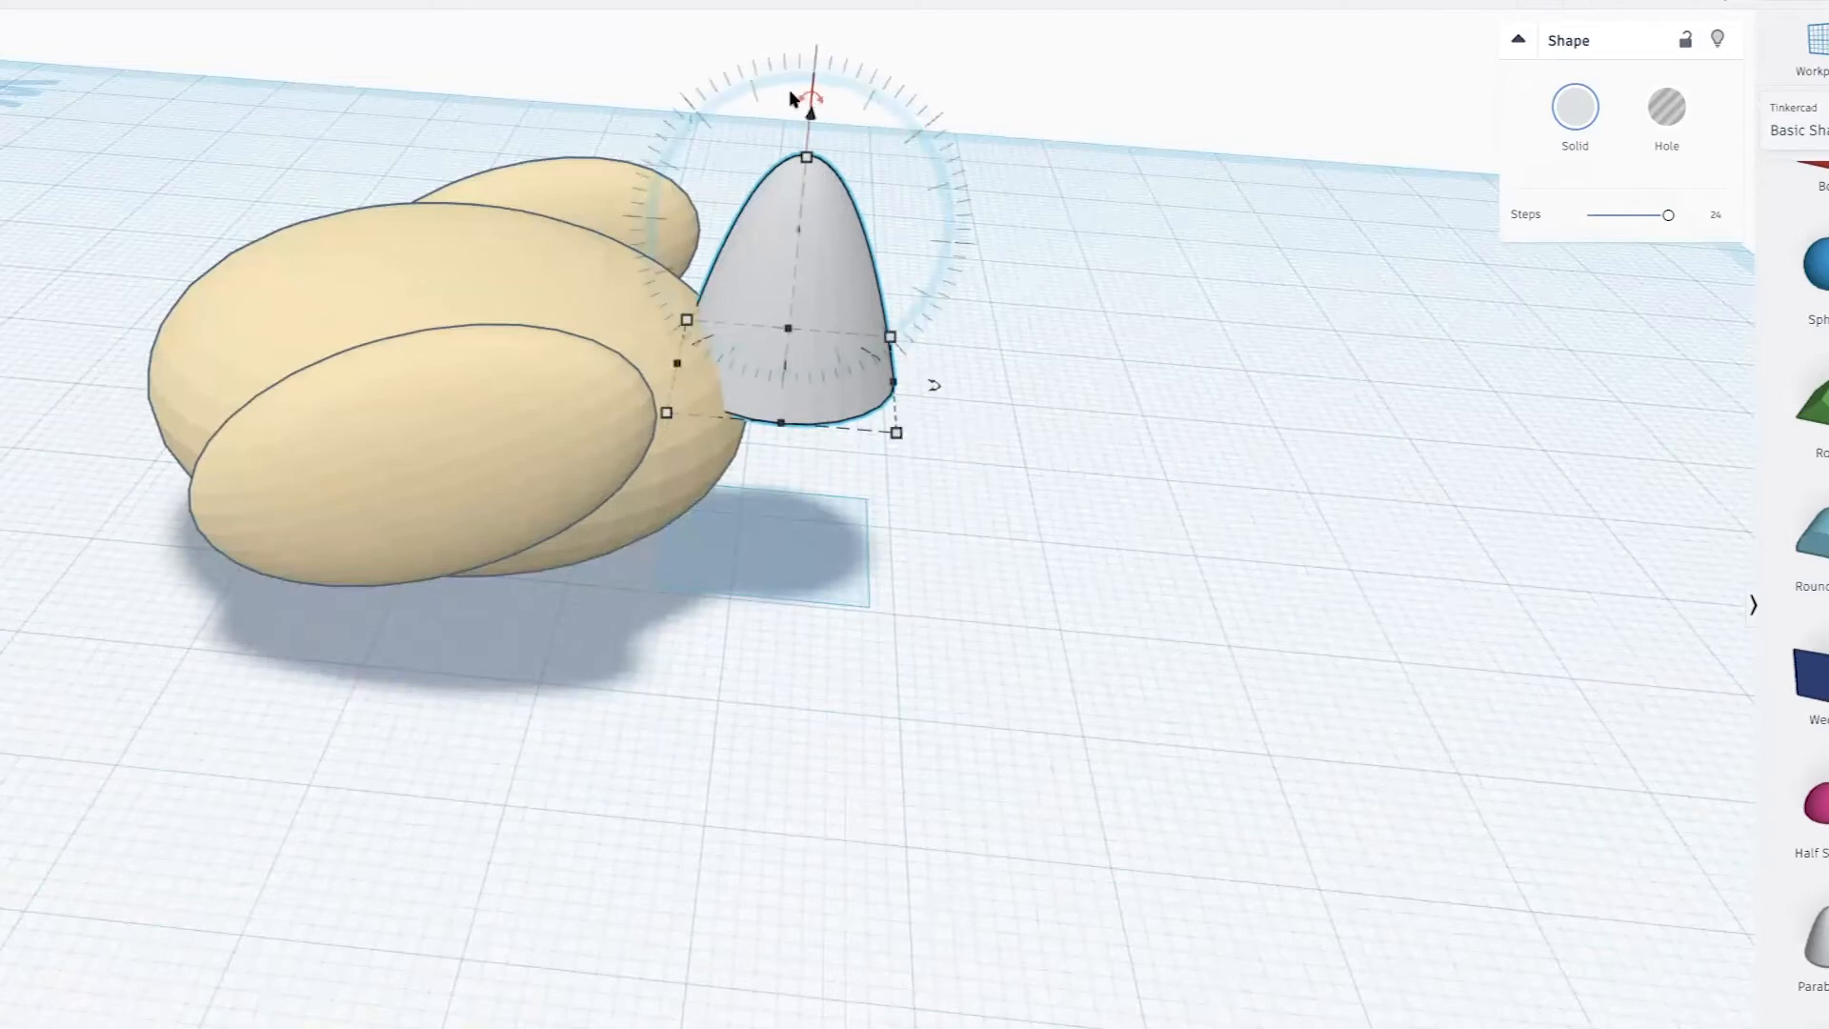
Rotate the paraboloid 45° so its tip tilts up and away from the body
drag(811, 100, 811, 98)
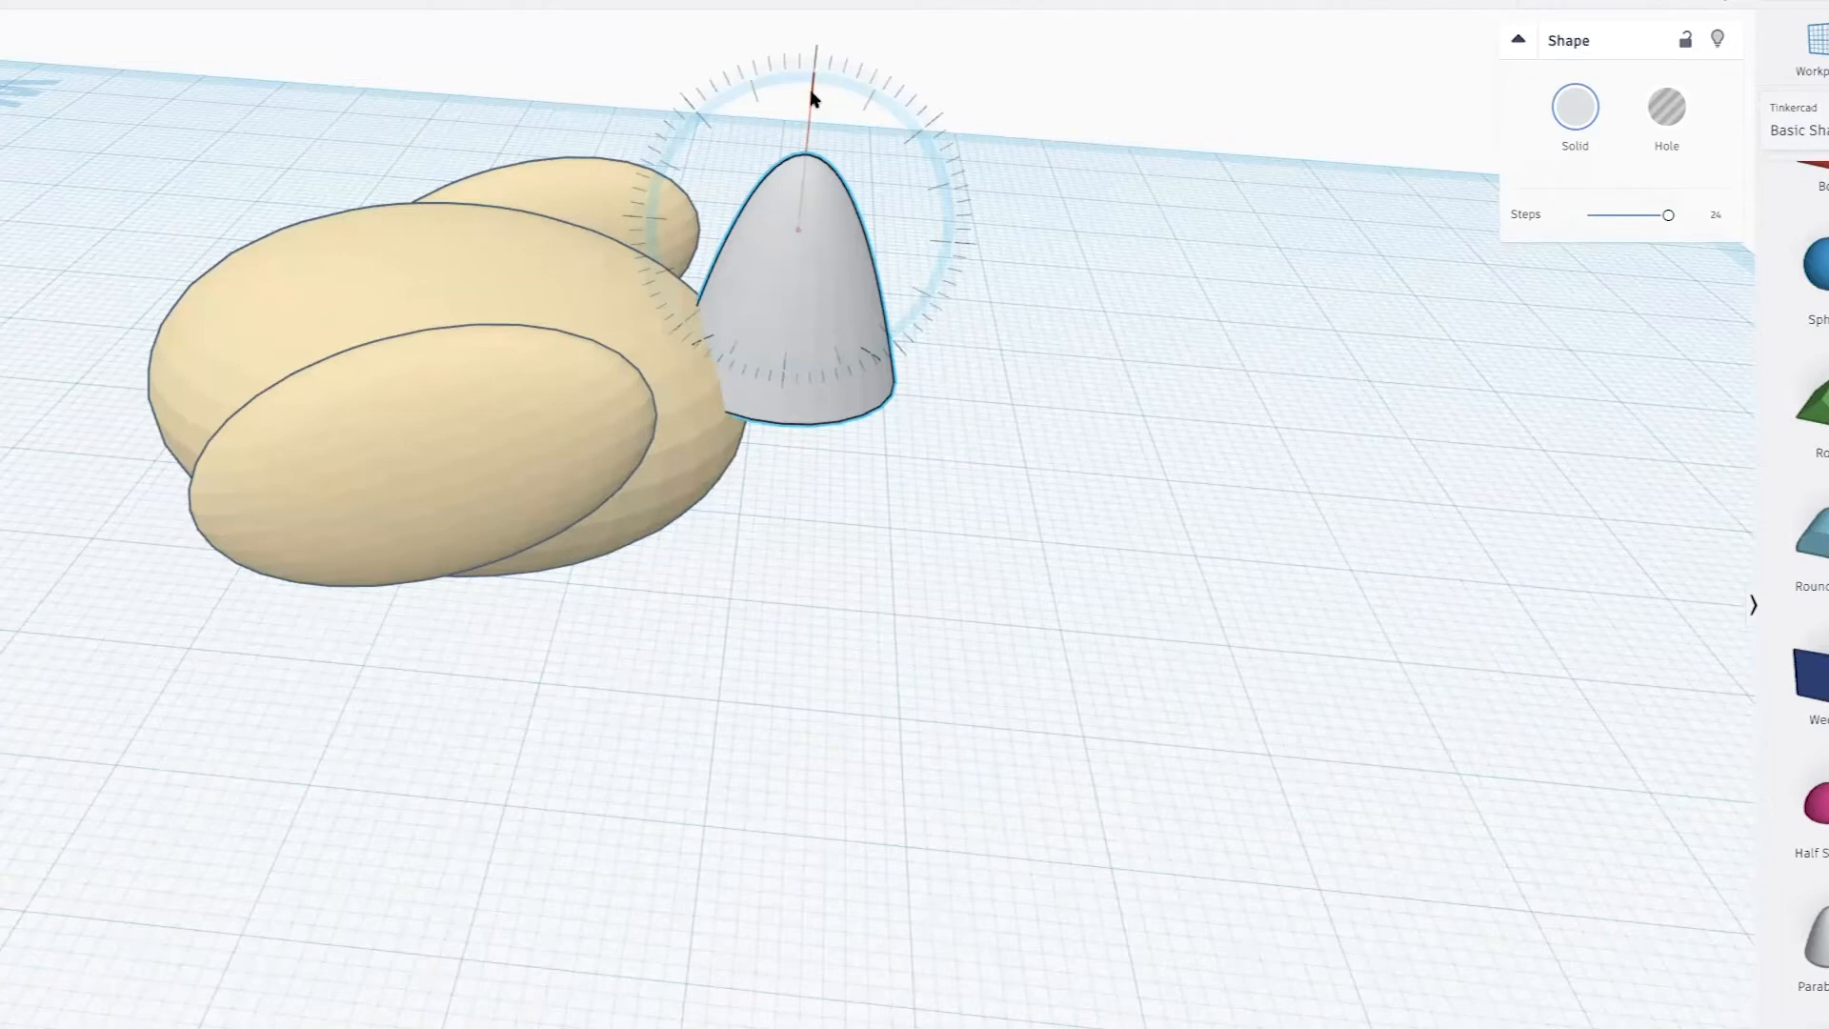
drag(812, 96, 881, 158)
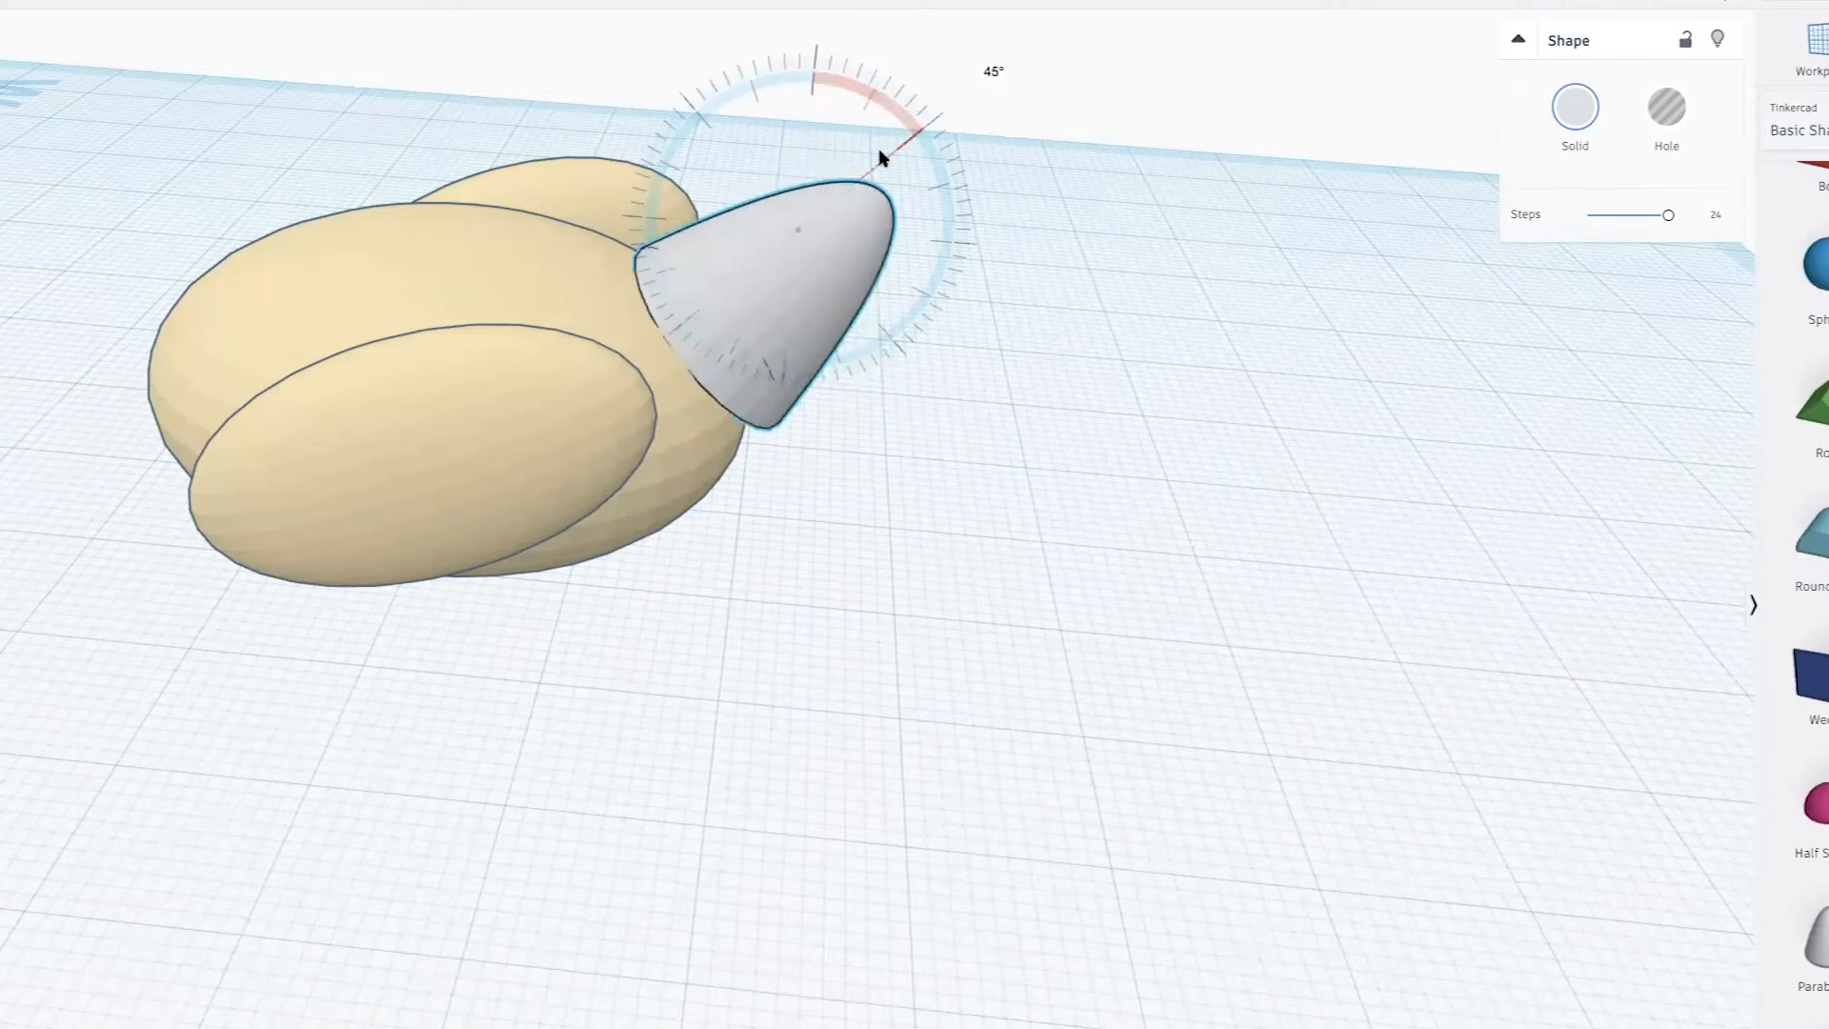
mouse_move(877, 152)
mouse_down()
mouse_move(816, 123)
mouse_move(874, 152)
mouse_up()
Widen the paraboloid to 17.5 mm across the body
right_drag(1400, 237, 412, 494)
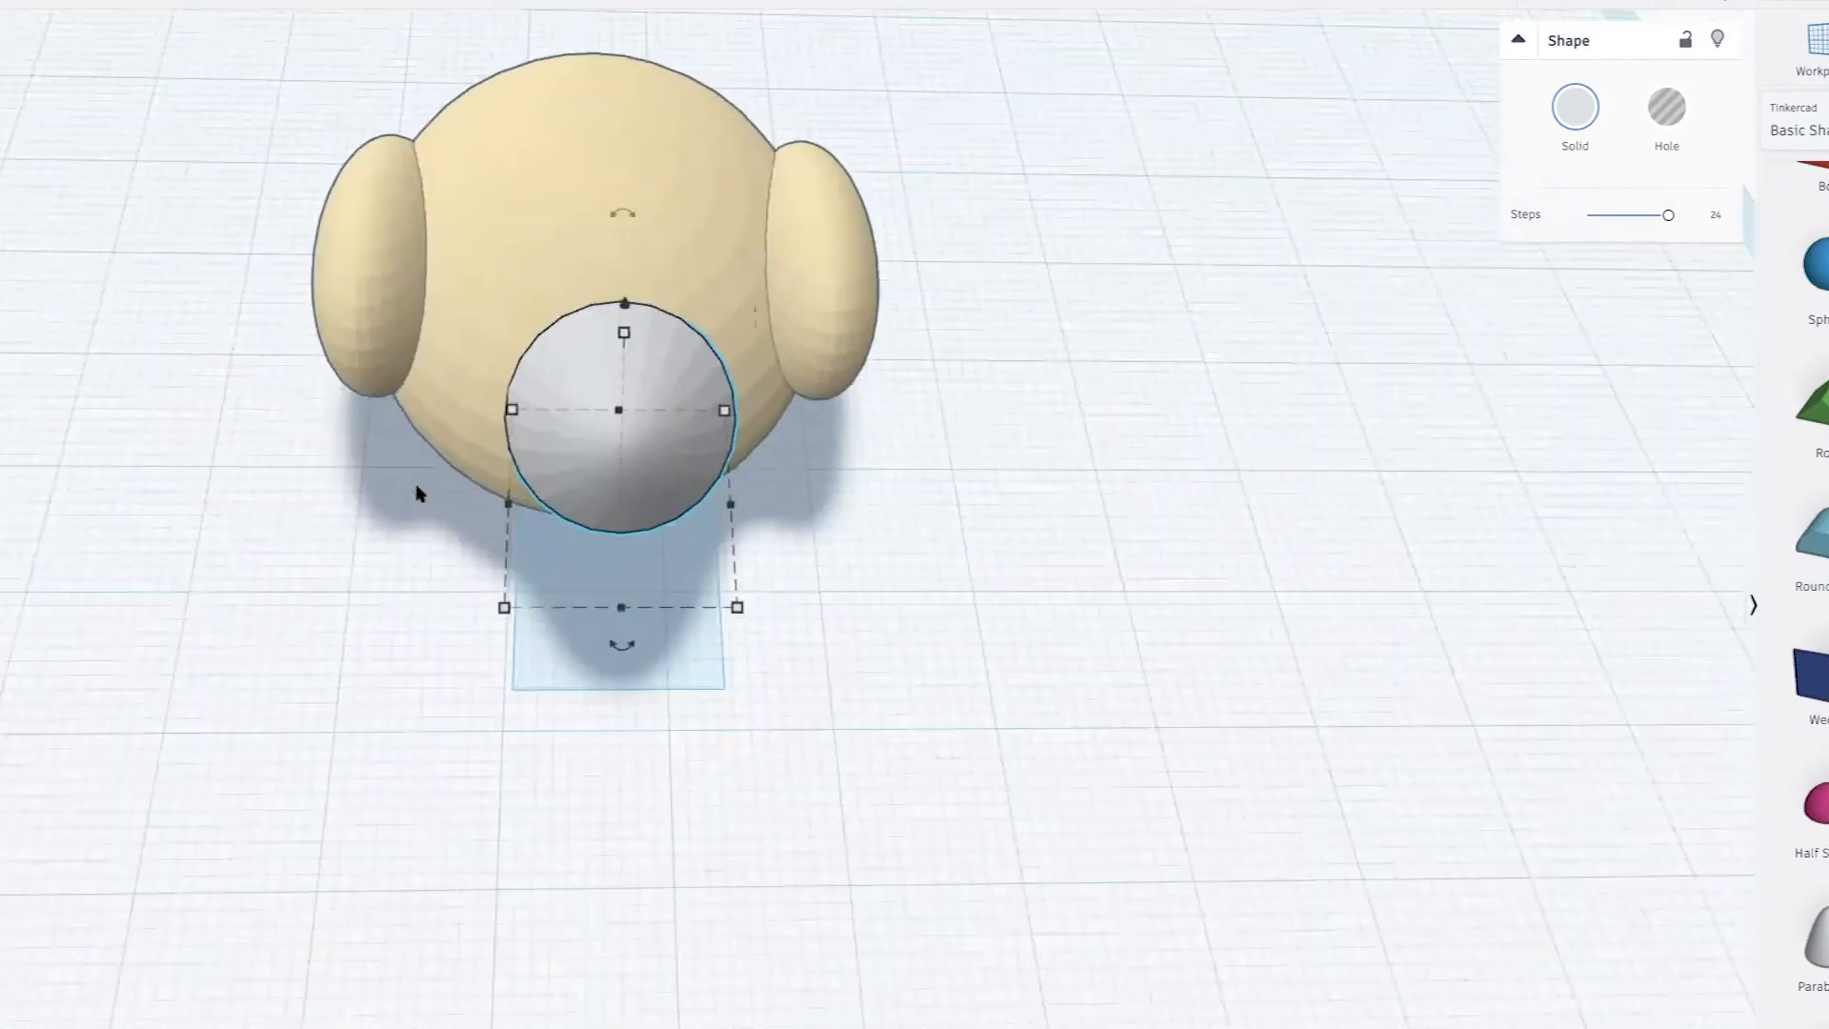
drag(505, 510, 436, 513)
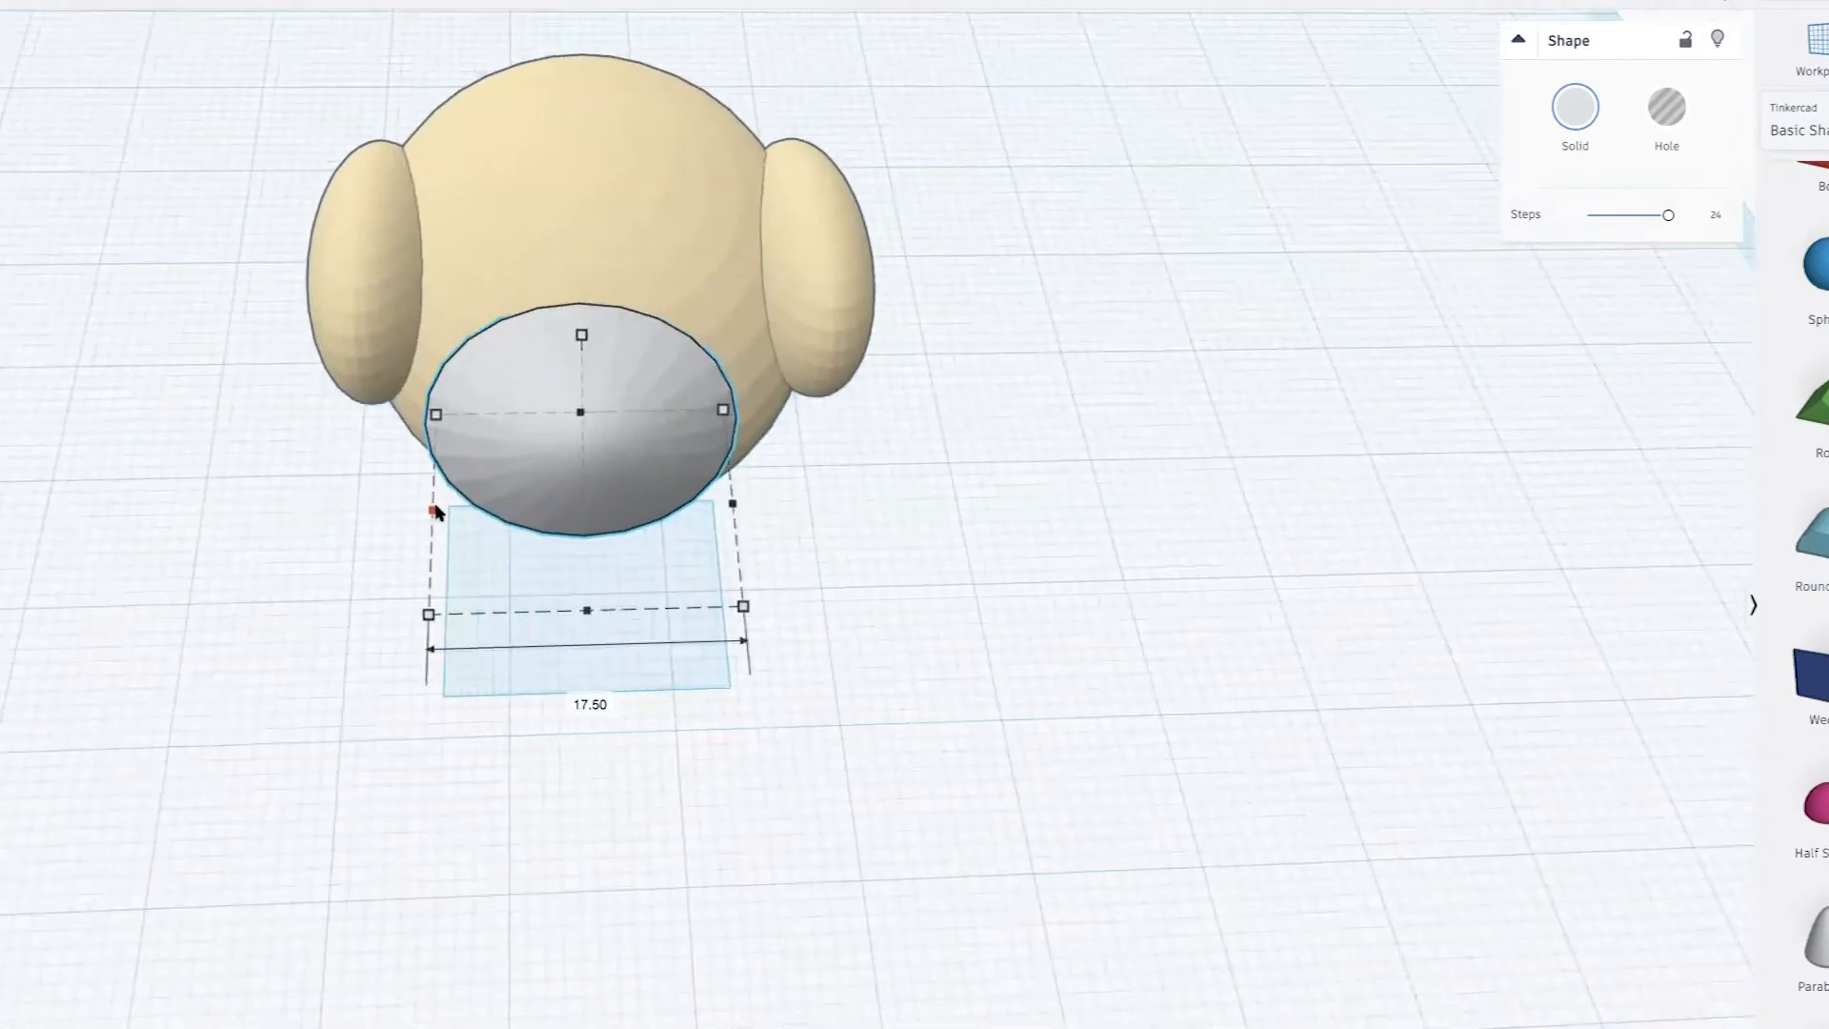
right_drag(609, 482, 1305, 413)
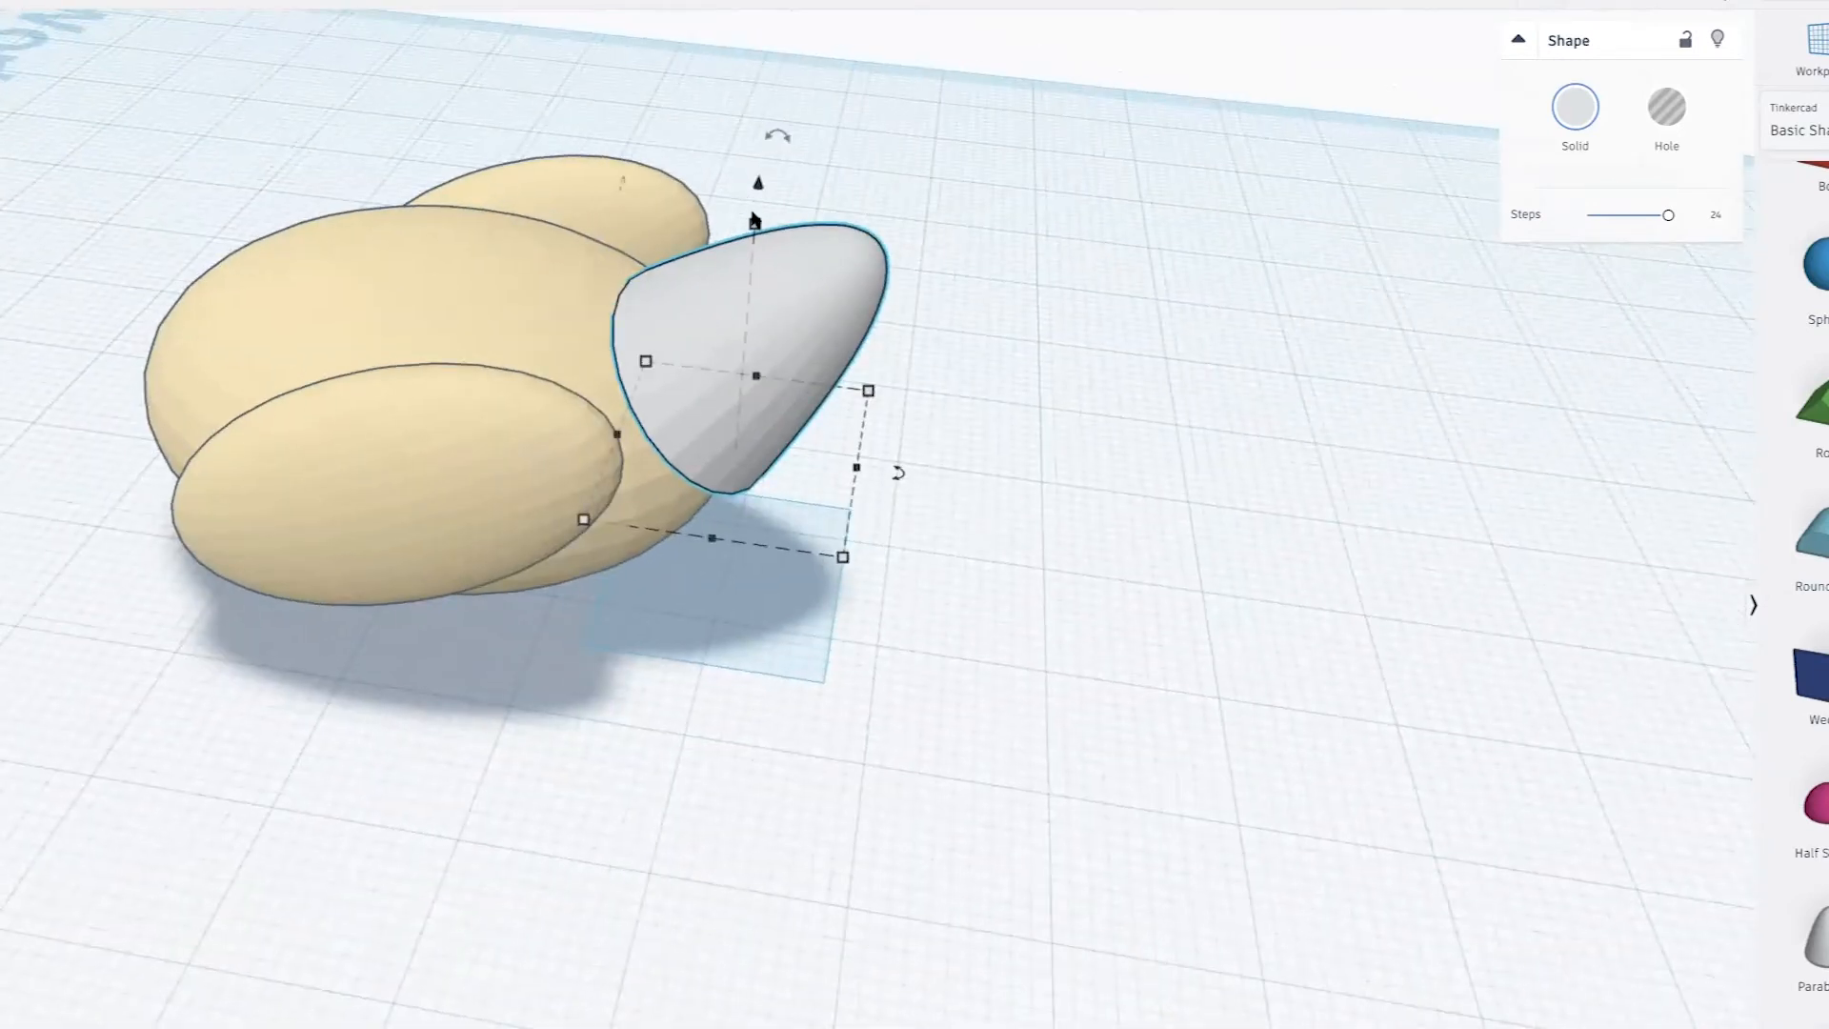
Lower the tilted paraboloid slightly, push its base into the body, and check its position from the end
scroll(755, 222, down, 3)
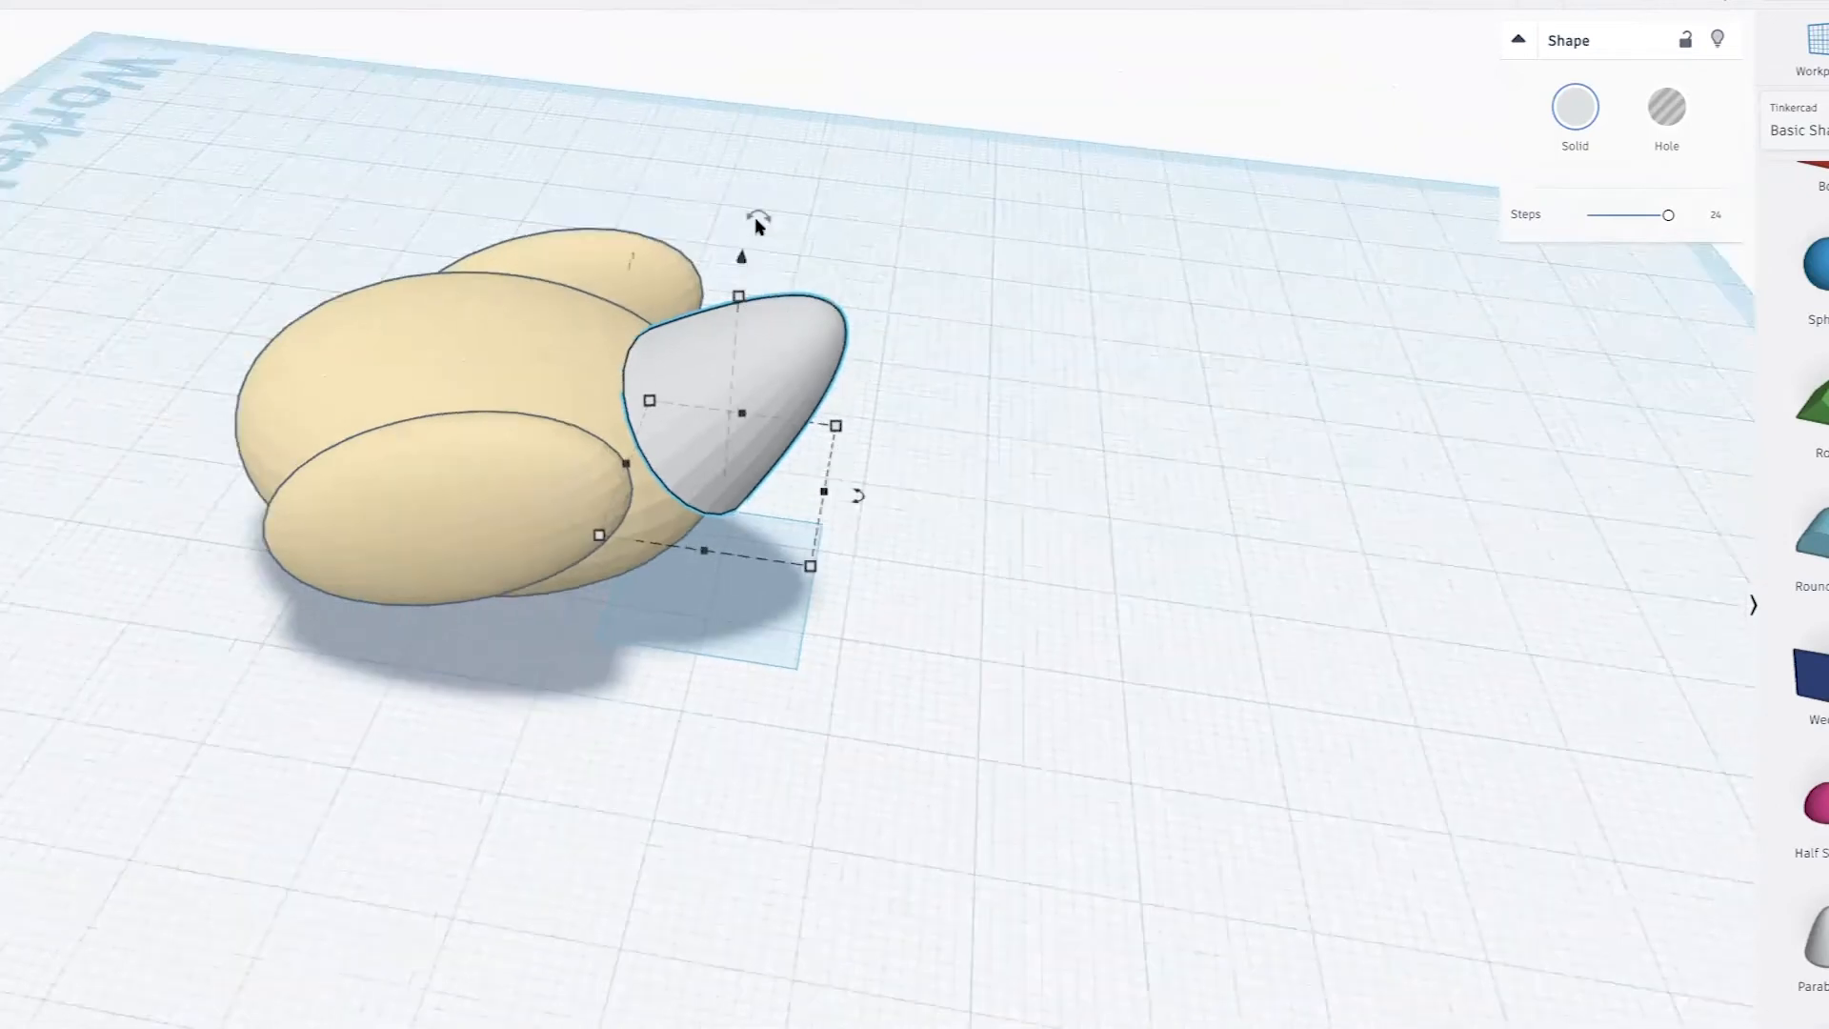
scroll(800, 190, up, 5)
drag(780, 82, 781, 121)
drag(828, 211, 790, 198)
right_drag(1286, 355, 727, 318)
right_drag(1243, 337, 673, 404)
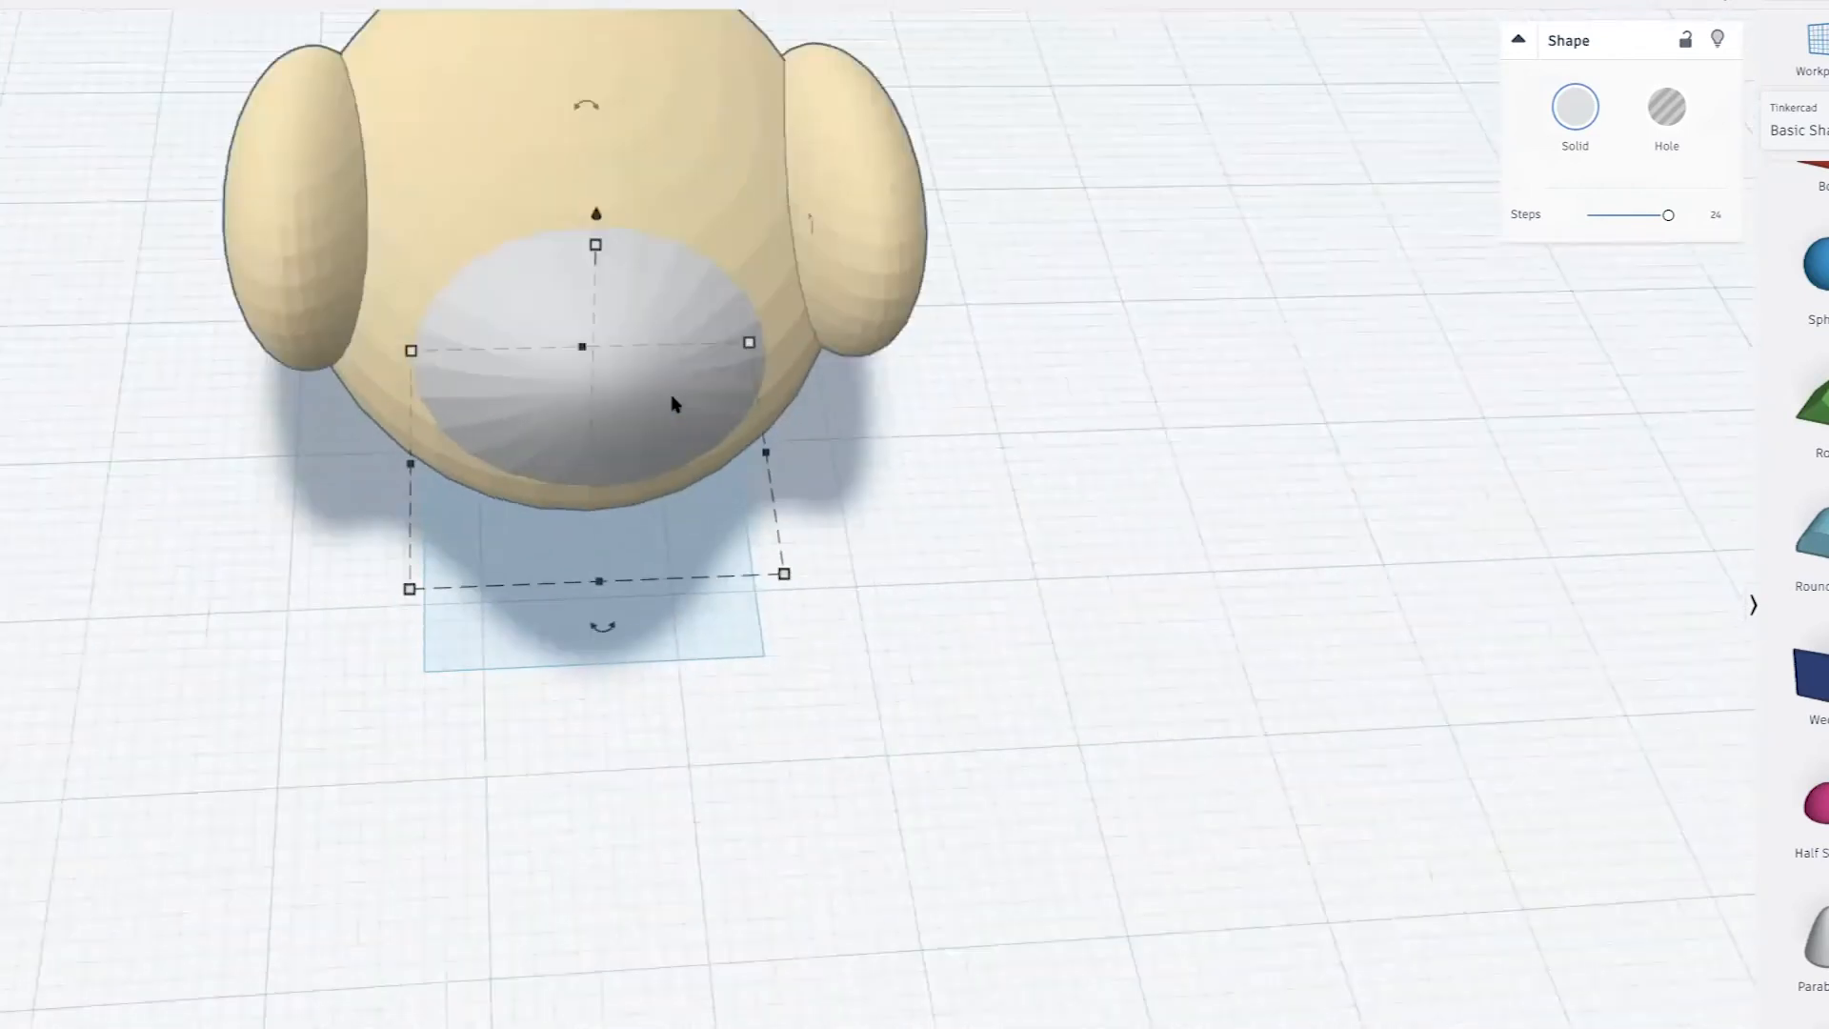
Select the body group and the paraboloid and align their centers across the width, after trying both side alignments
scroll(674, 404, down, 5)
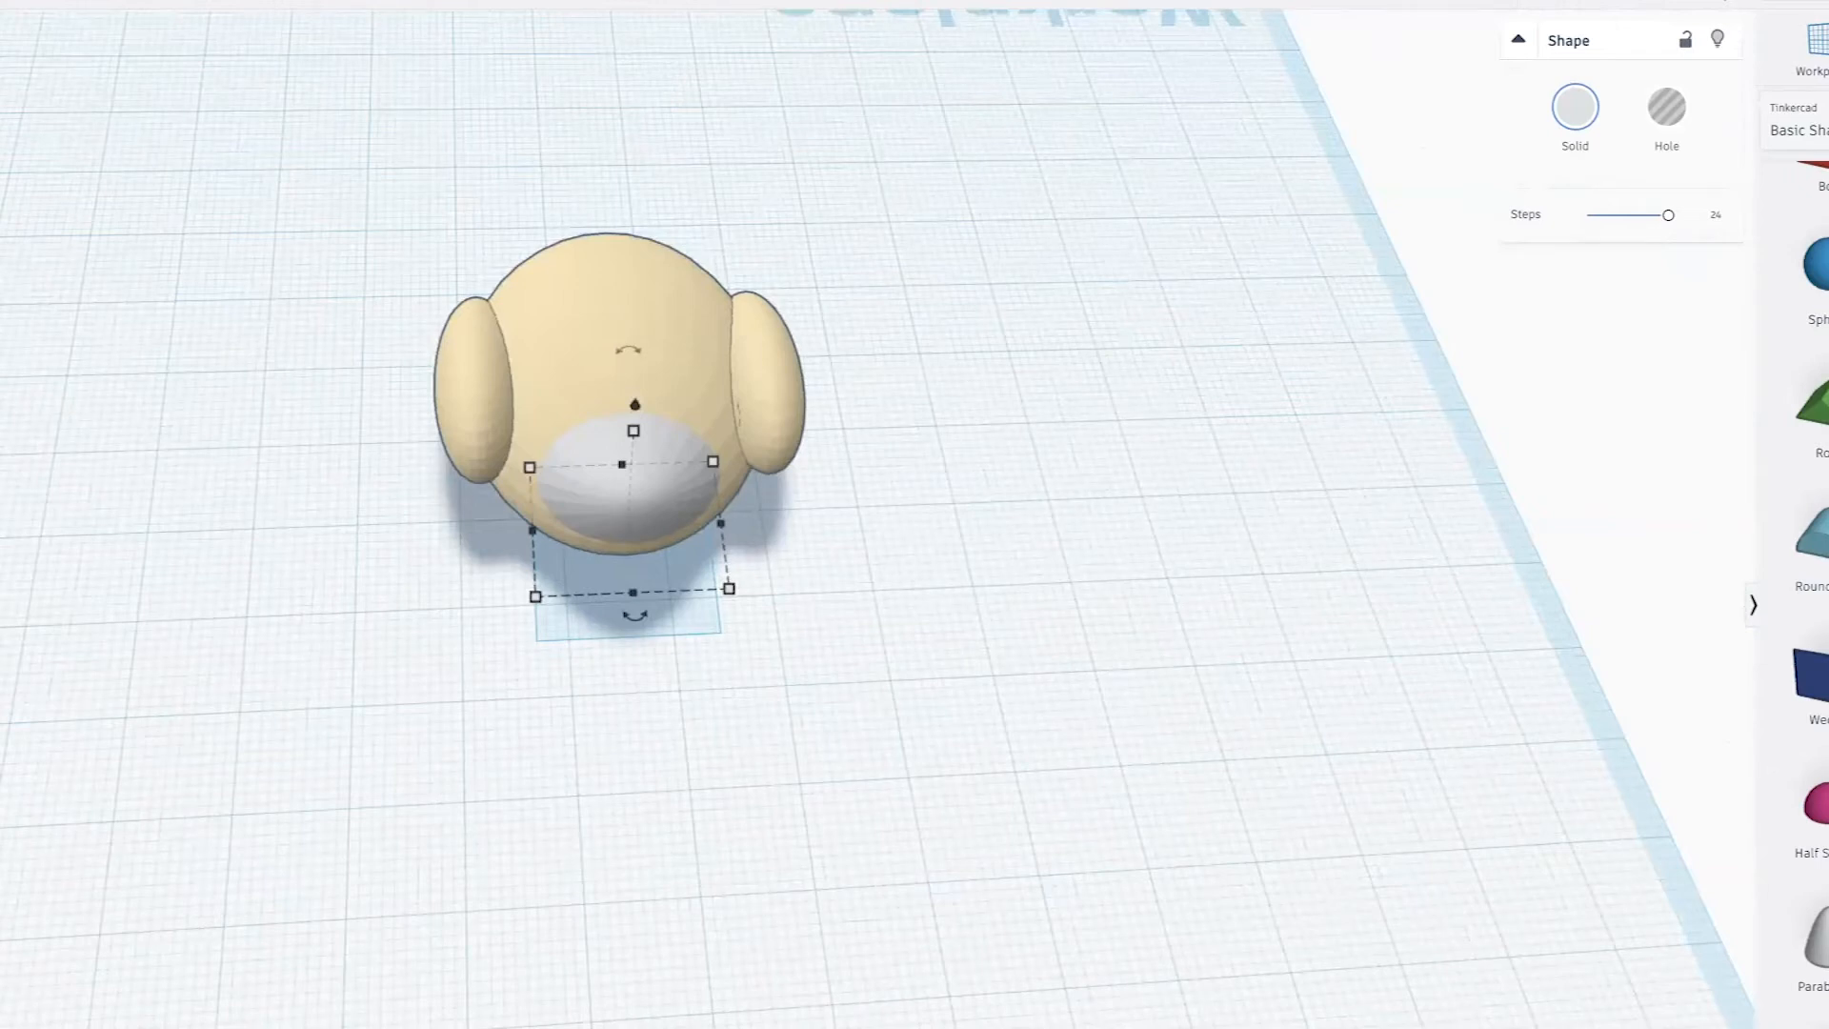
drag(362, 198, 987, 620)
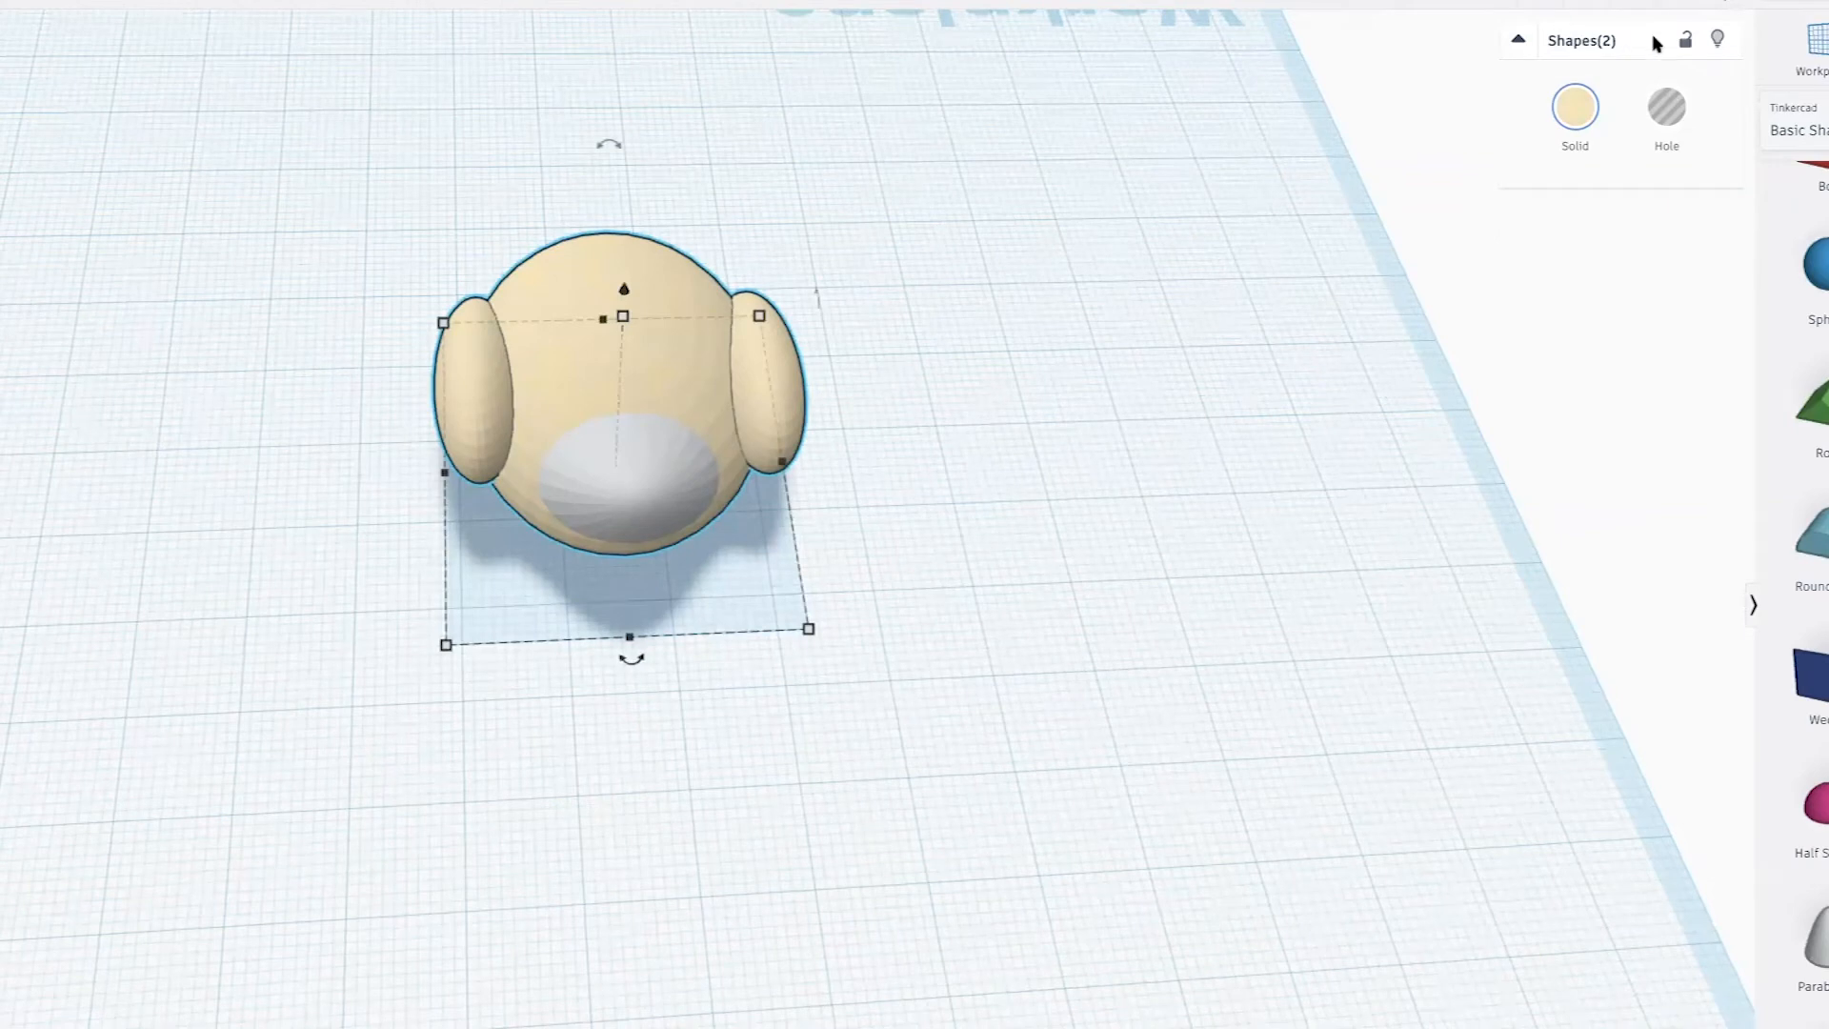
drag(331, 197, 975, 694)
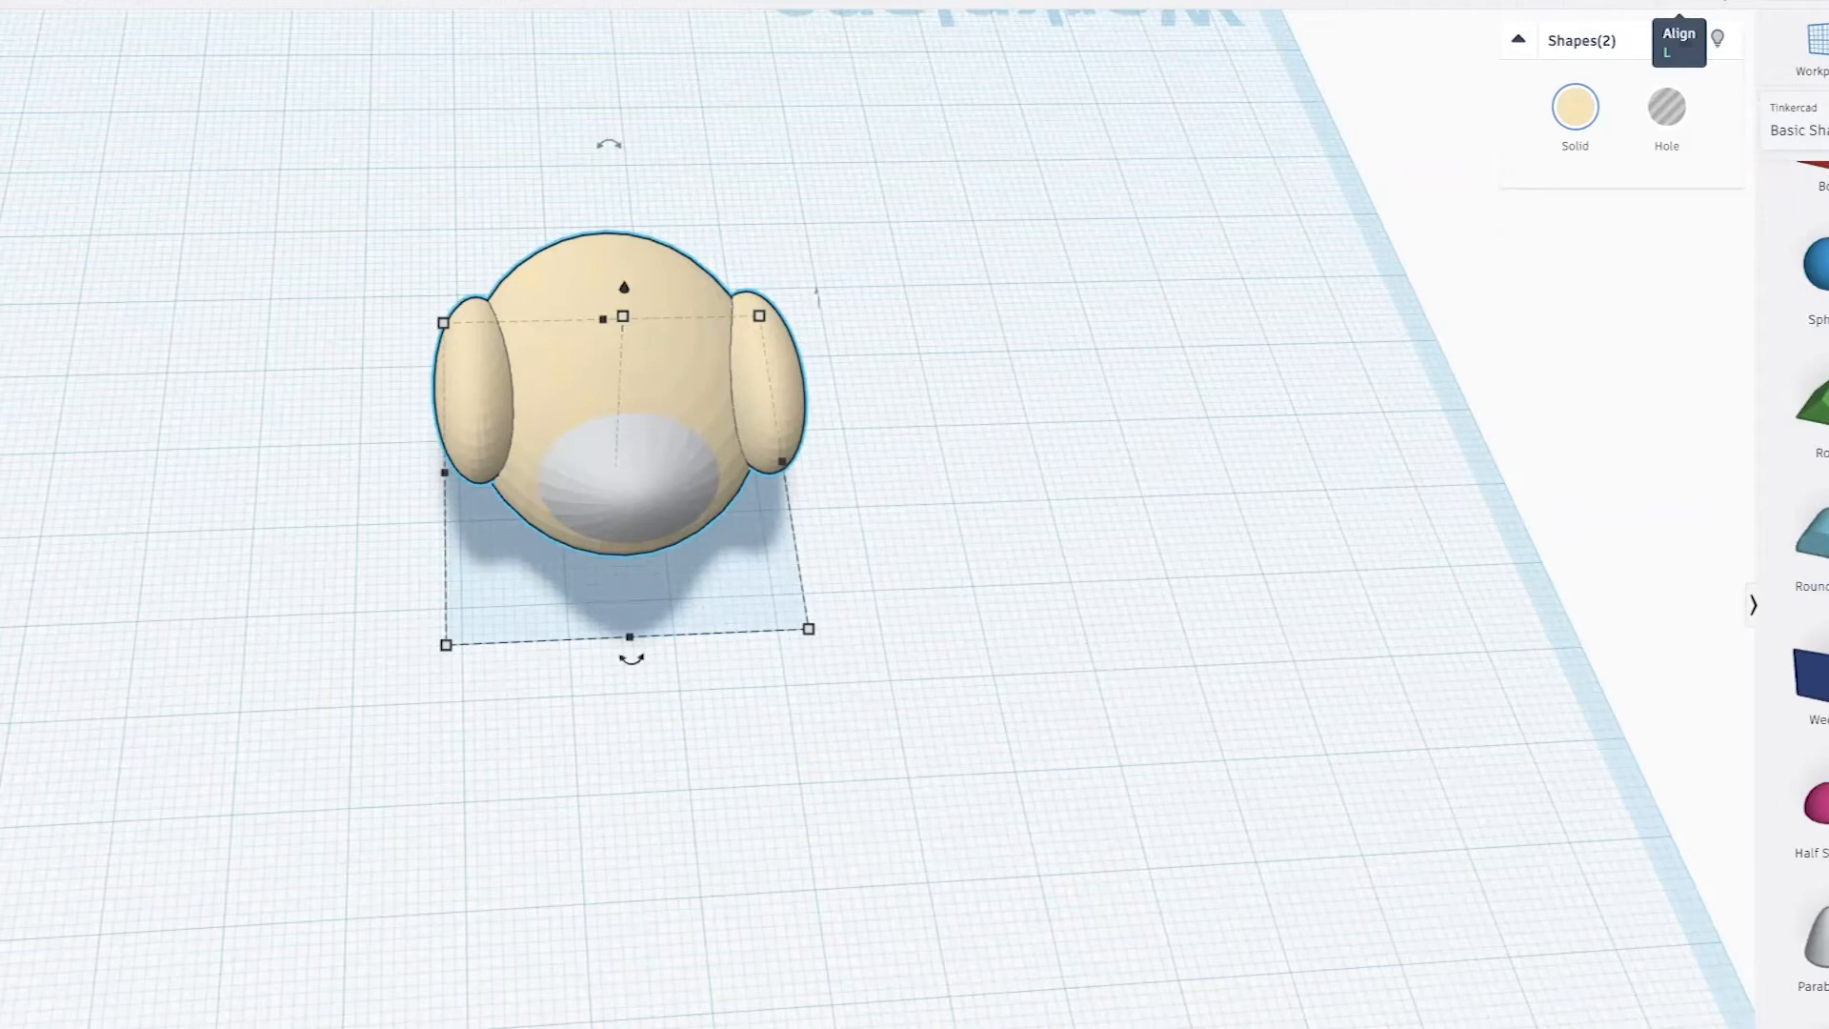
click(1679, 6)
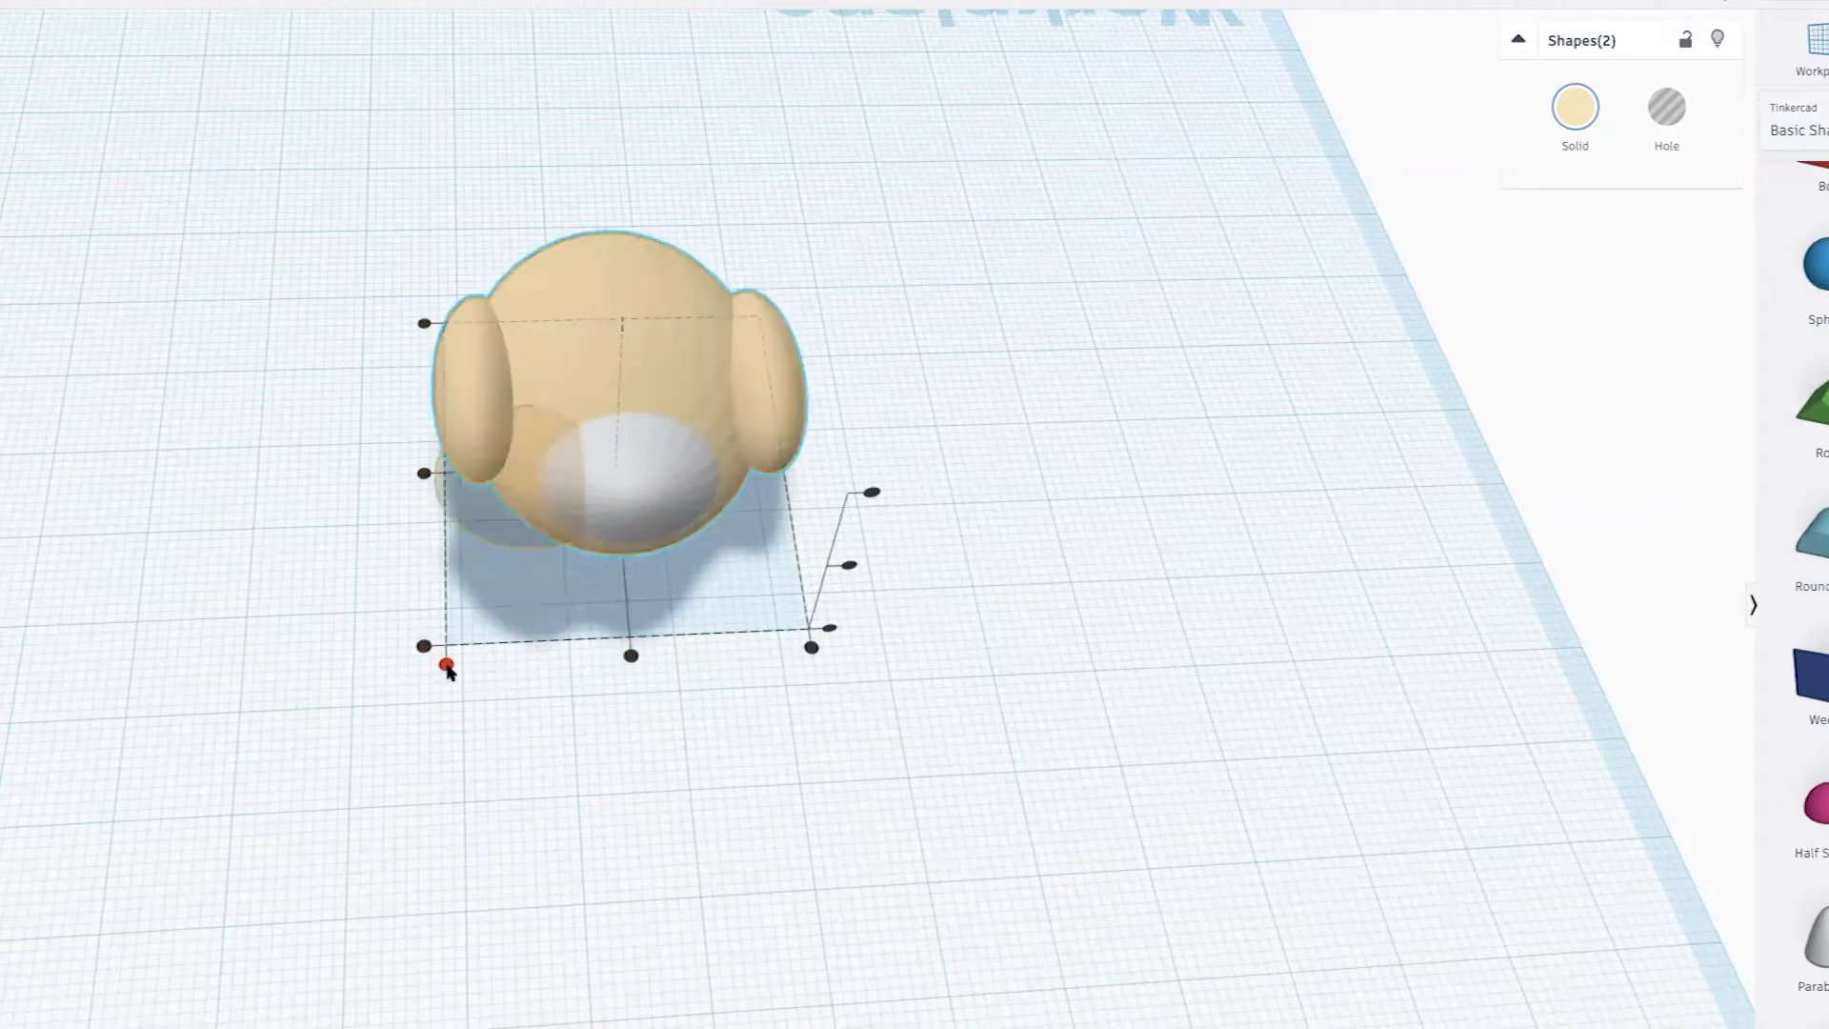
click(447, 664)
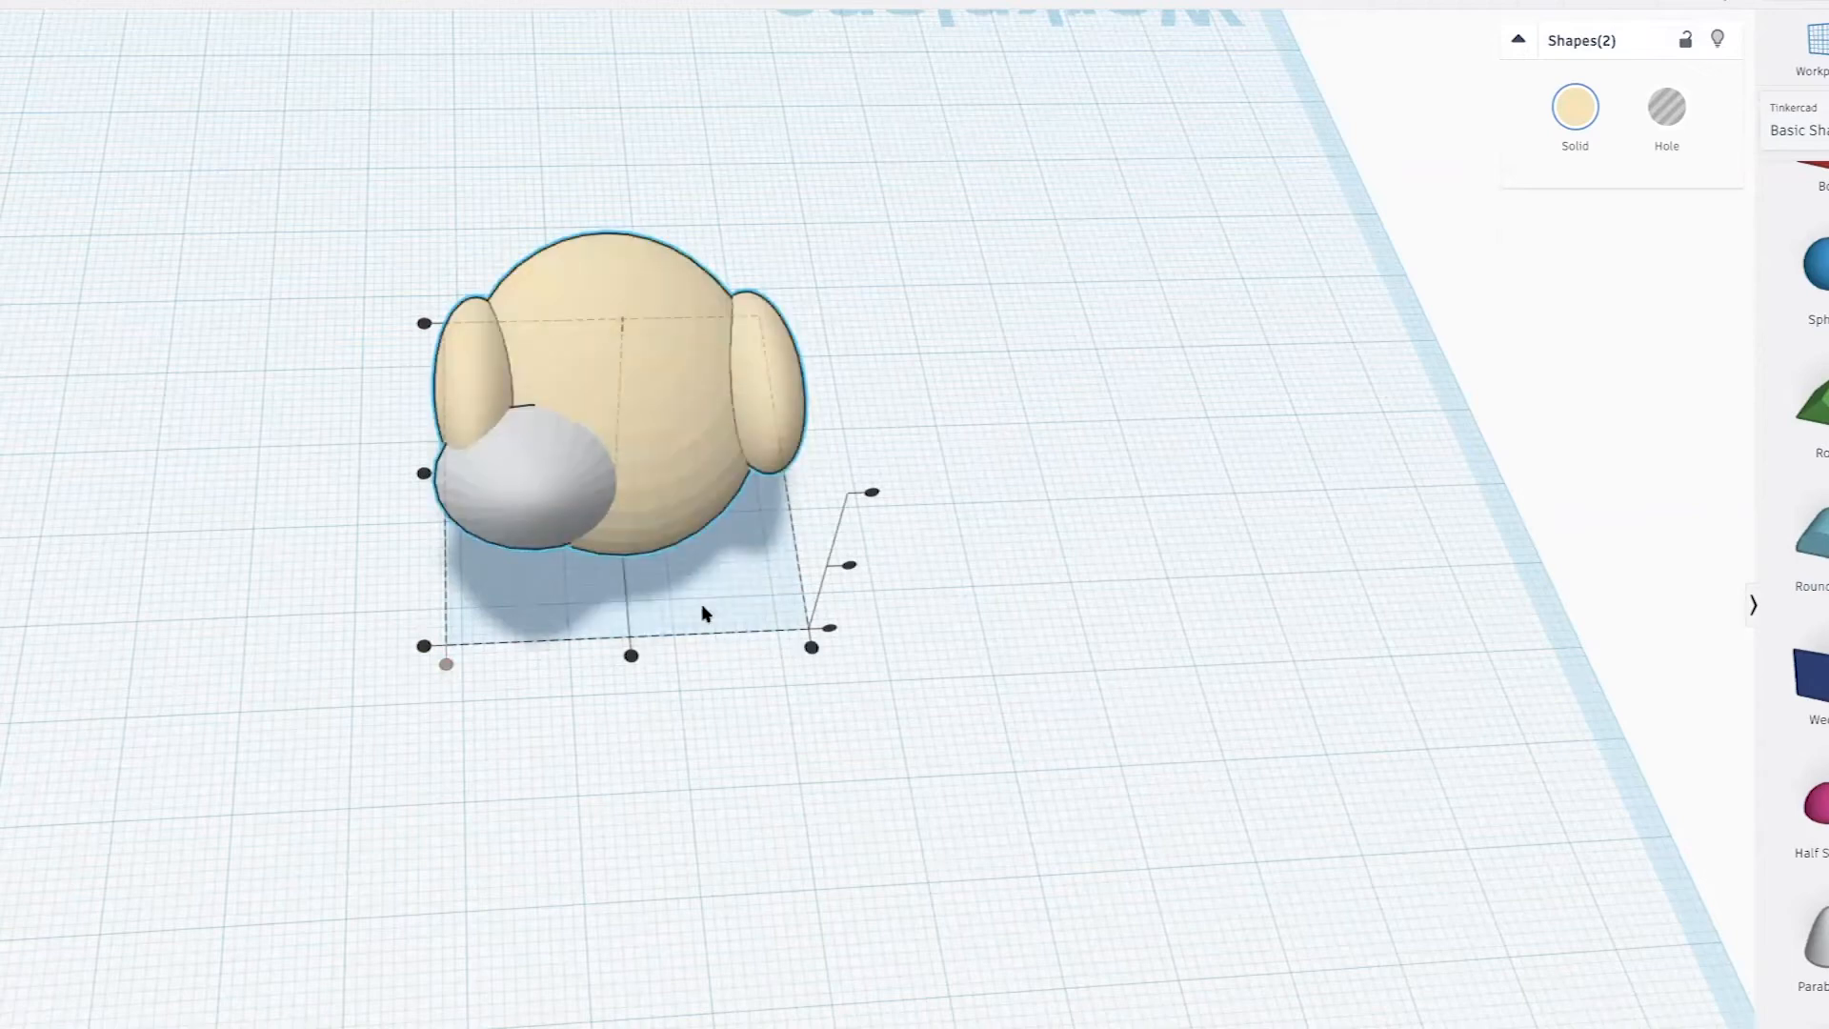
click(812, 648)
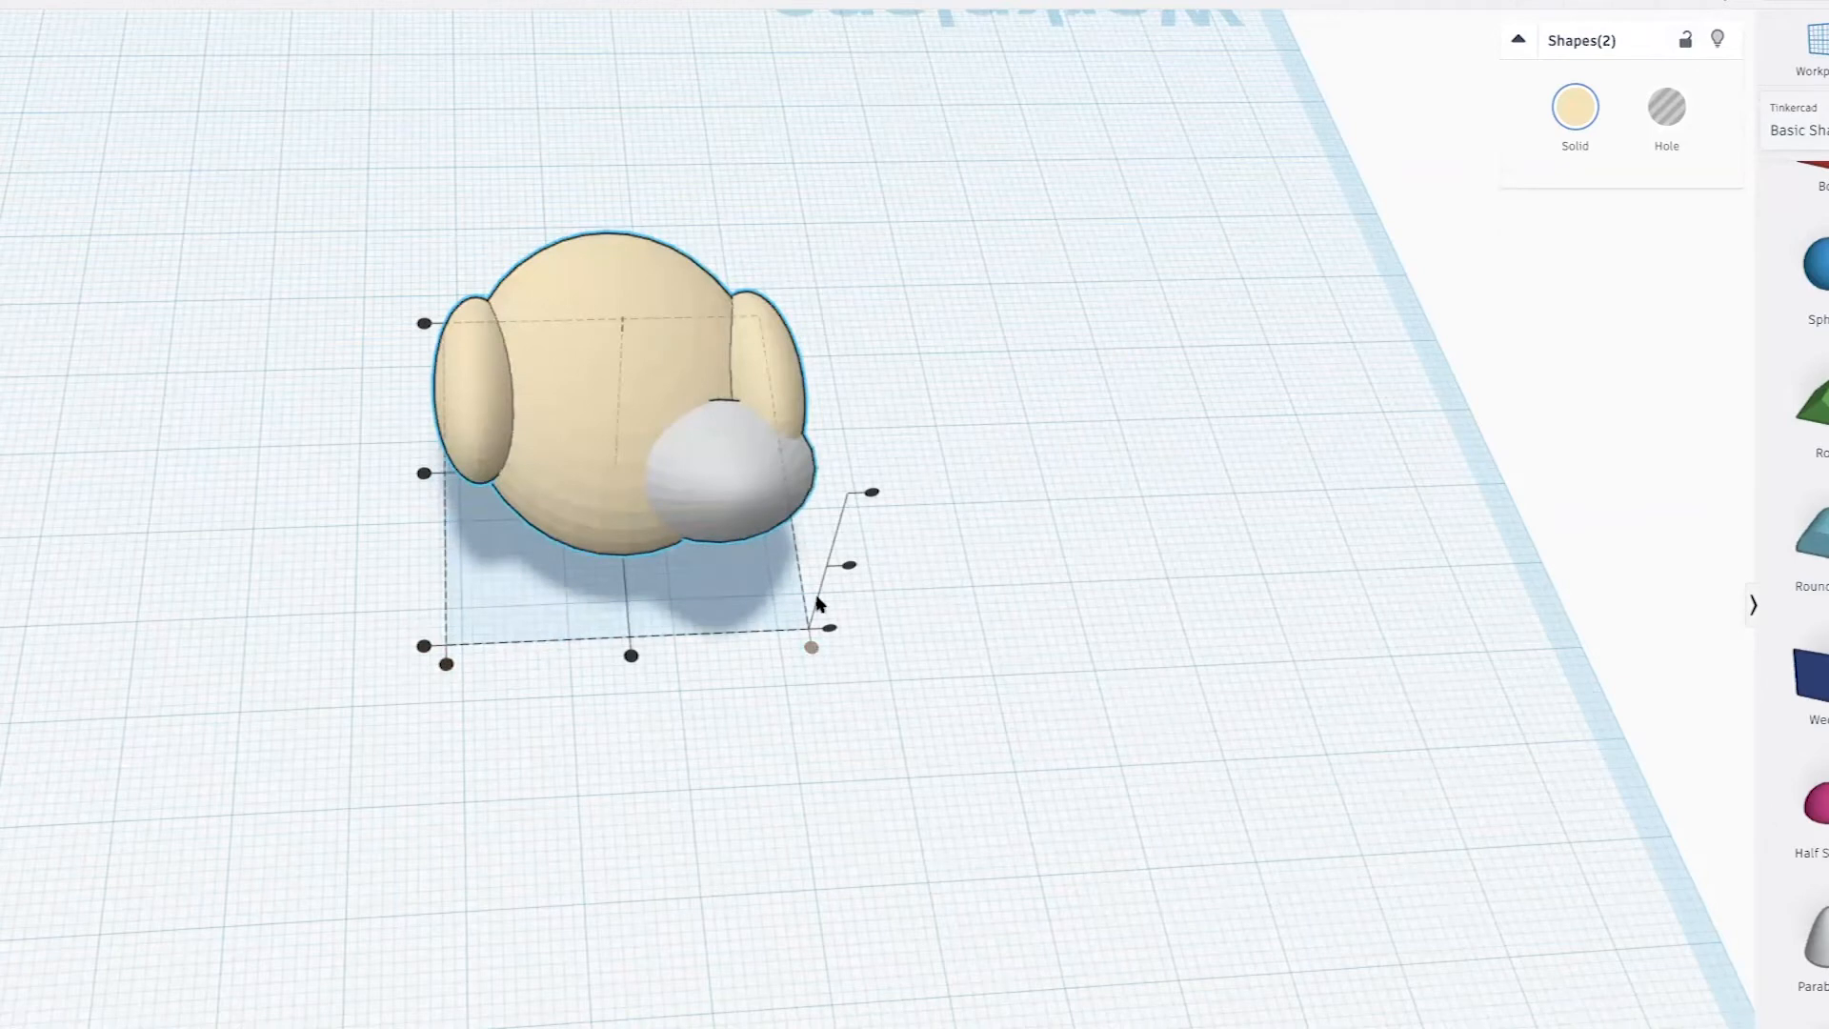
click(447, 665)
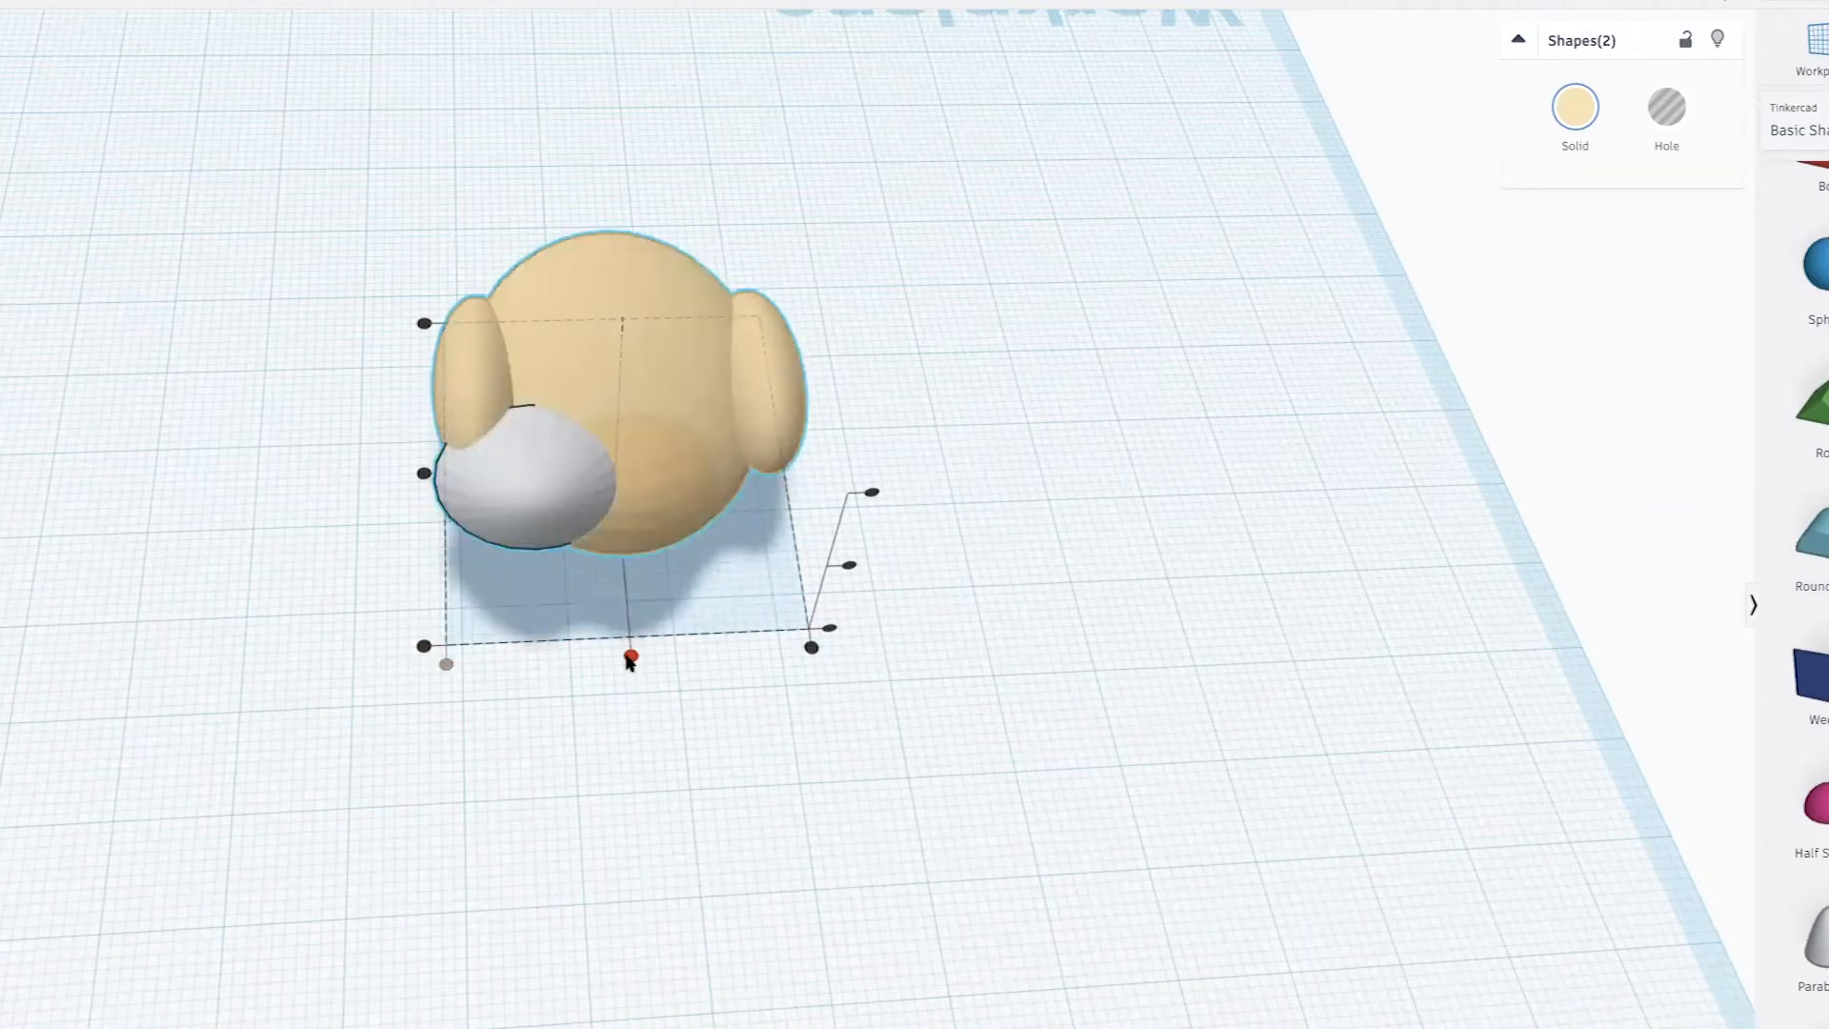
click(629, 657)
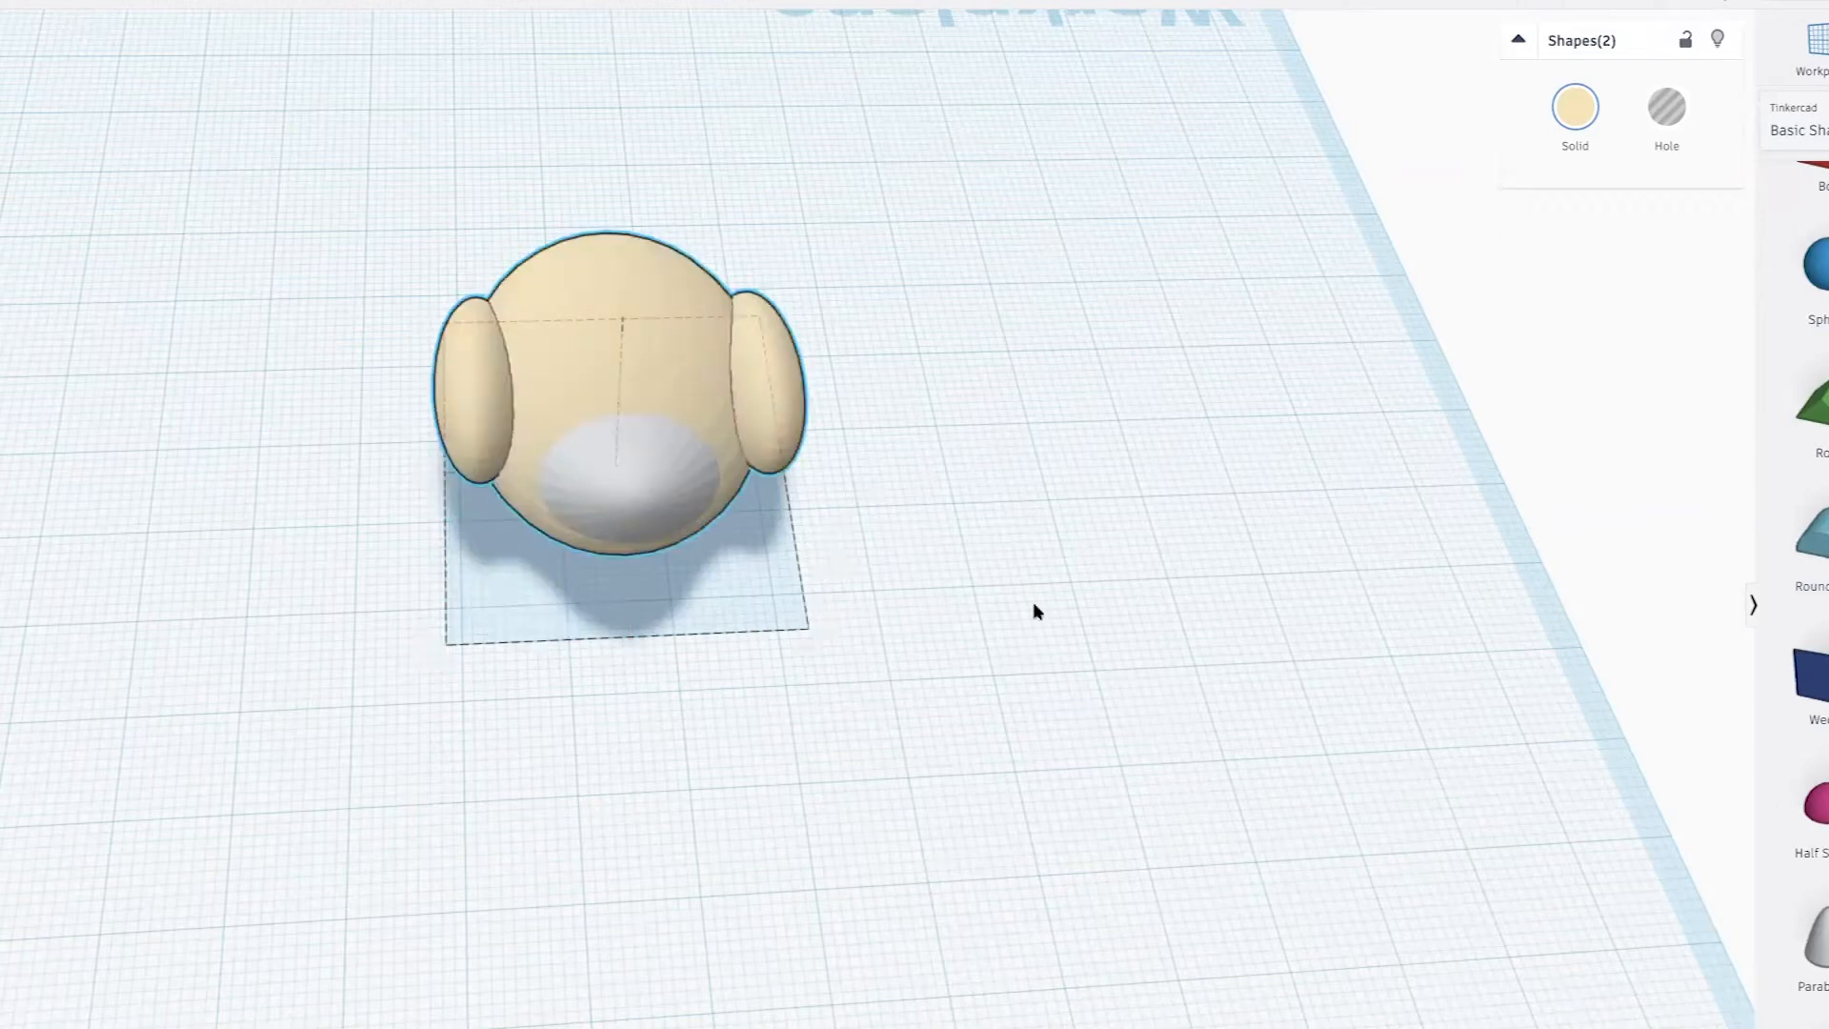
Select the body and the paraboloid and group them into one shape
right_drag(1033, 609, 1250, 561)
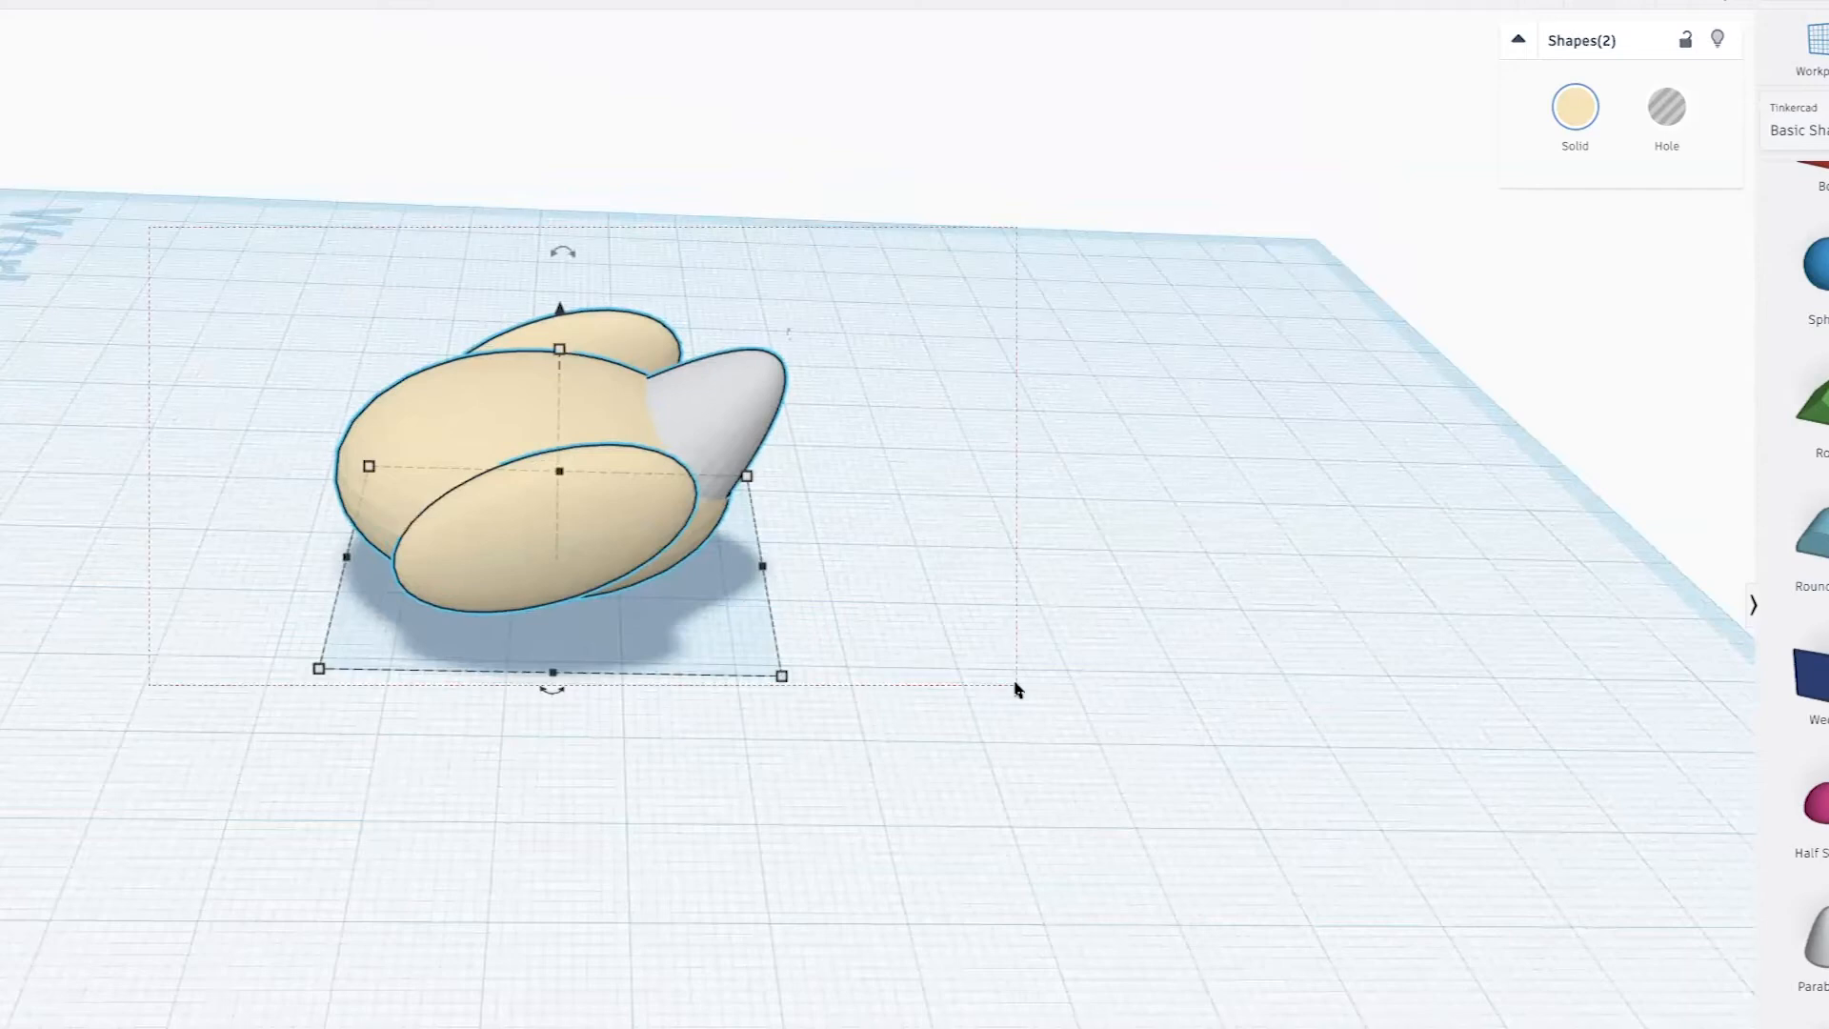
drag(313, 241, 1095, 710)
scroll(1082, 706, down, 3)
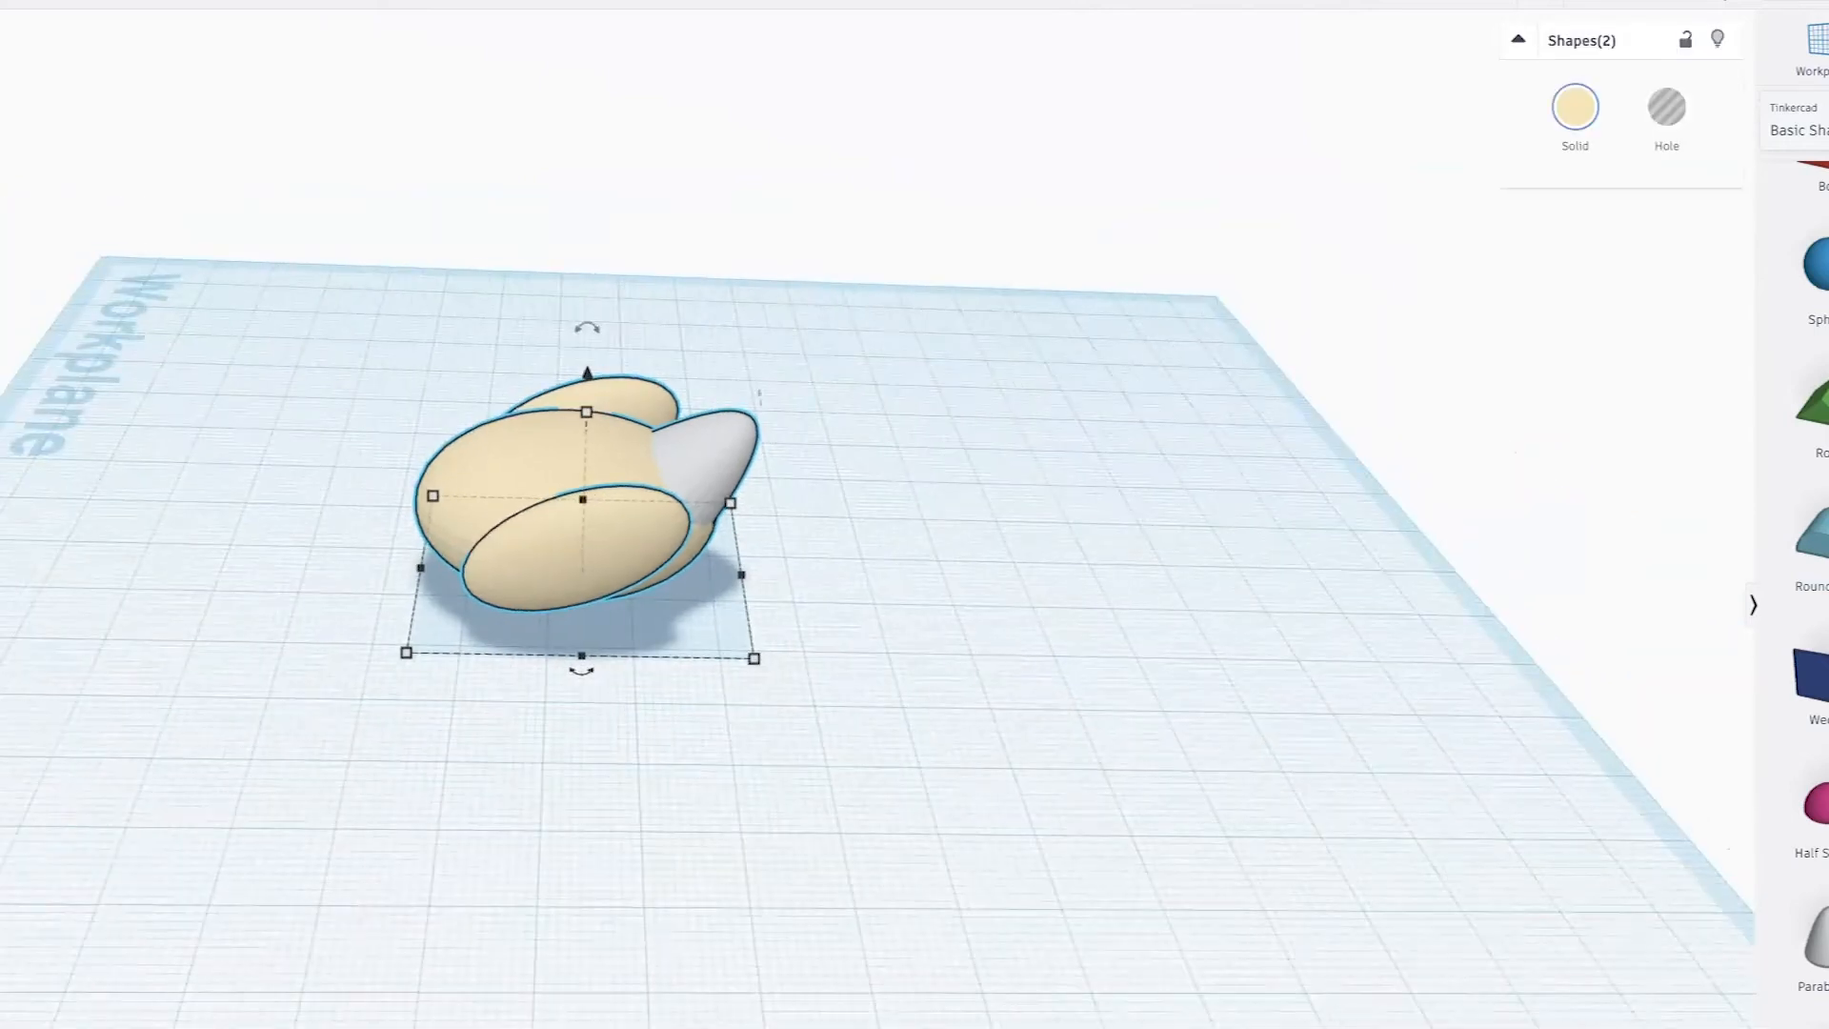
click(1603, 3)
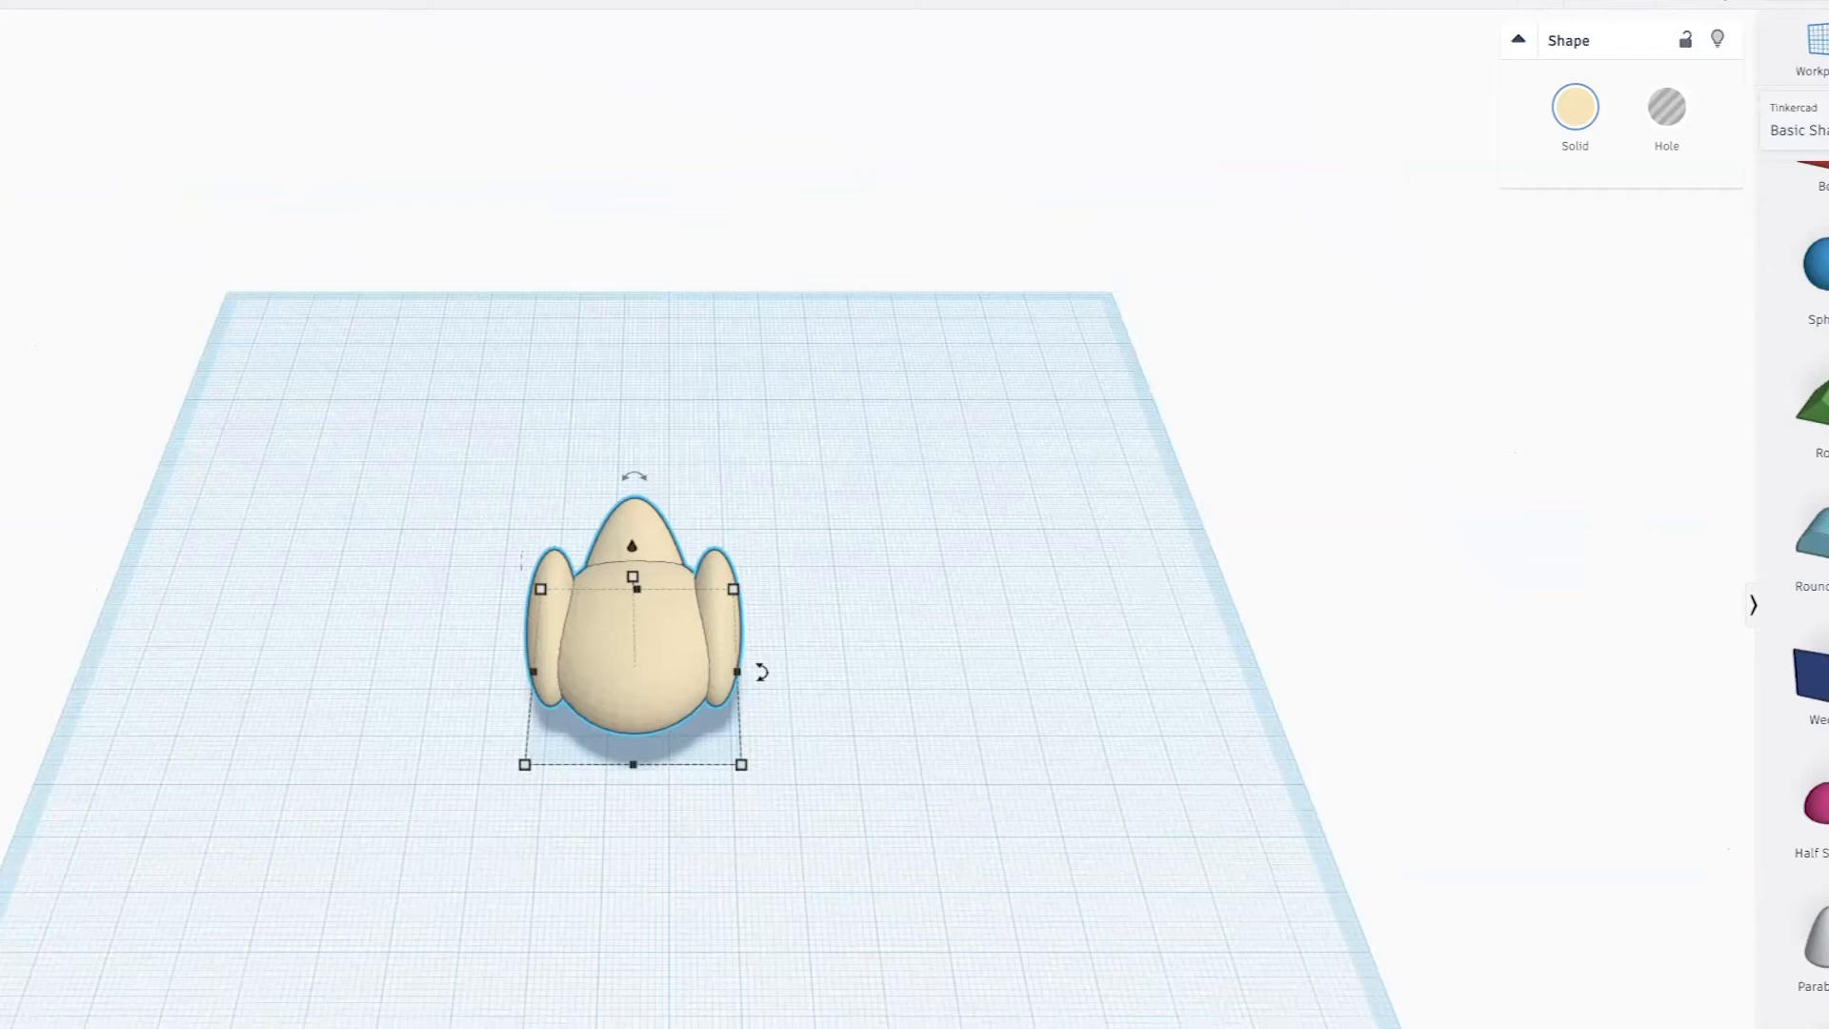
Examine the grouped shape around the paraboloid up close, and ungroup the paraboloid from the body
right_drag(624, 582, 895, 586)
right_drag(570, 602, 657, 581)
scroll(664, 578, up, 5)
scroll(667, 583, up, 4)
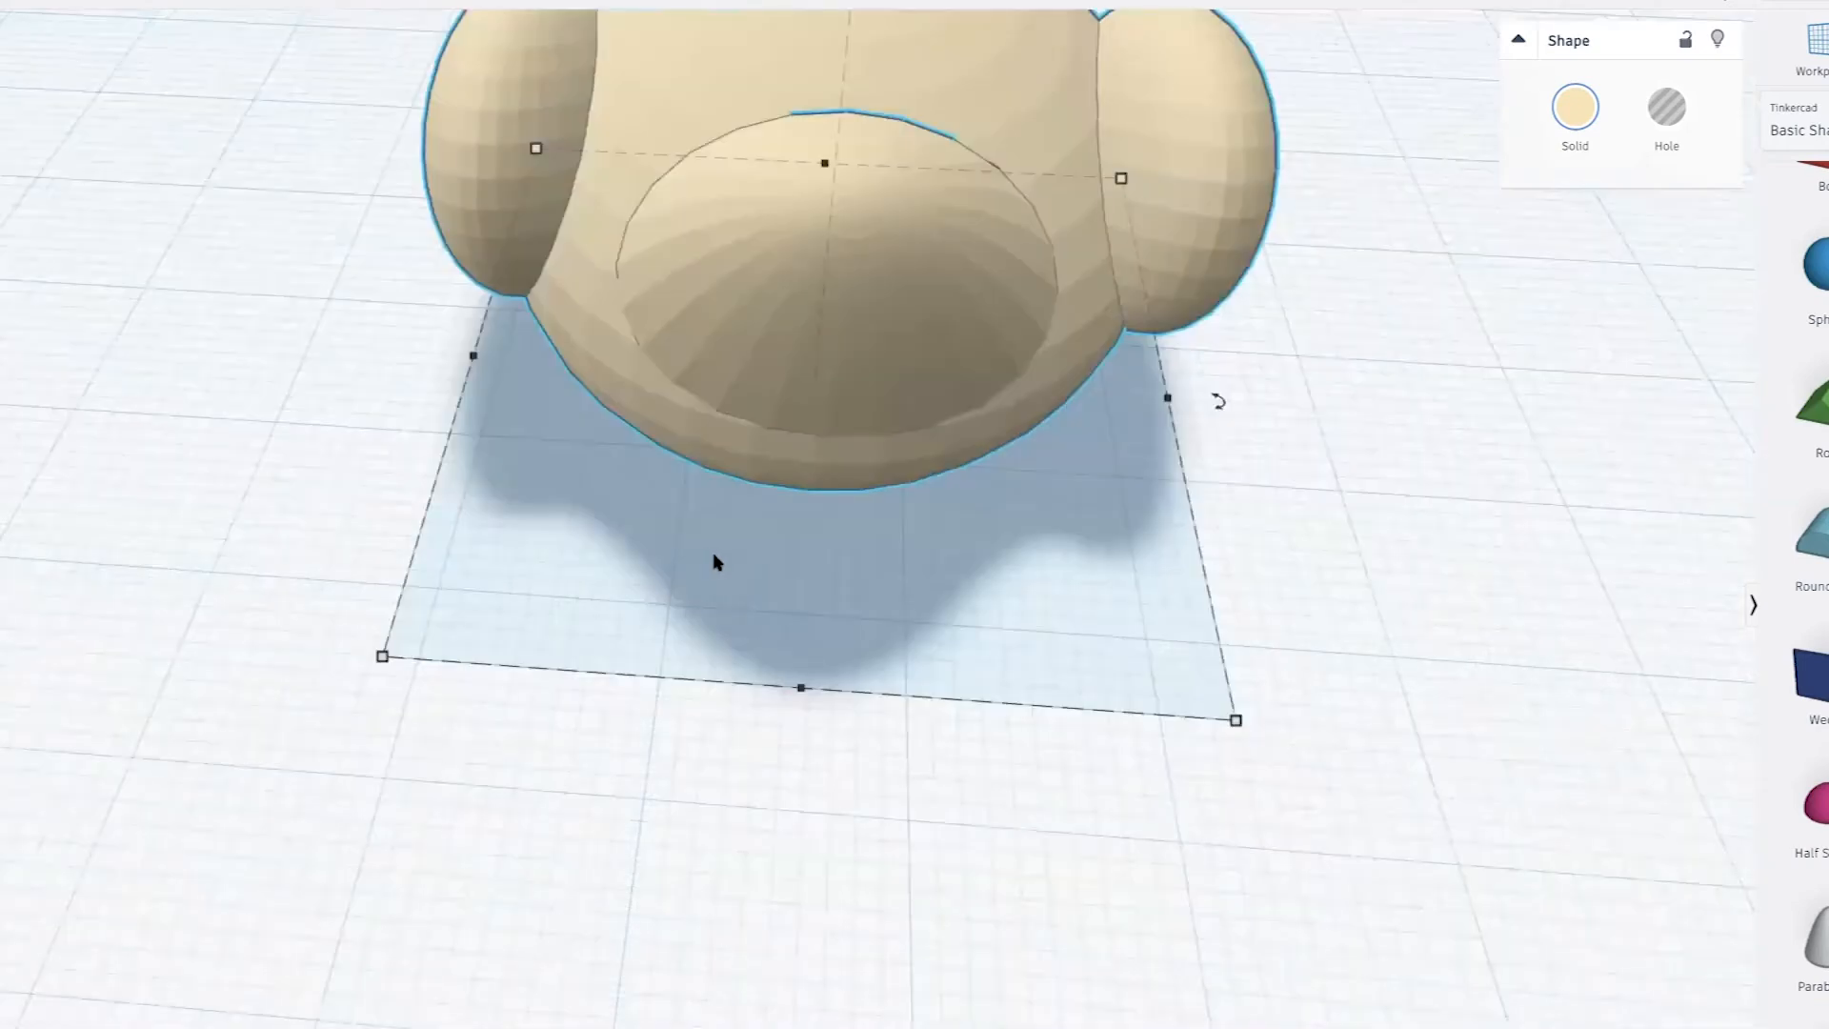
scroll(716, 563, down, 2)
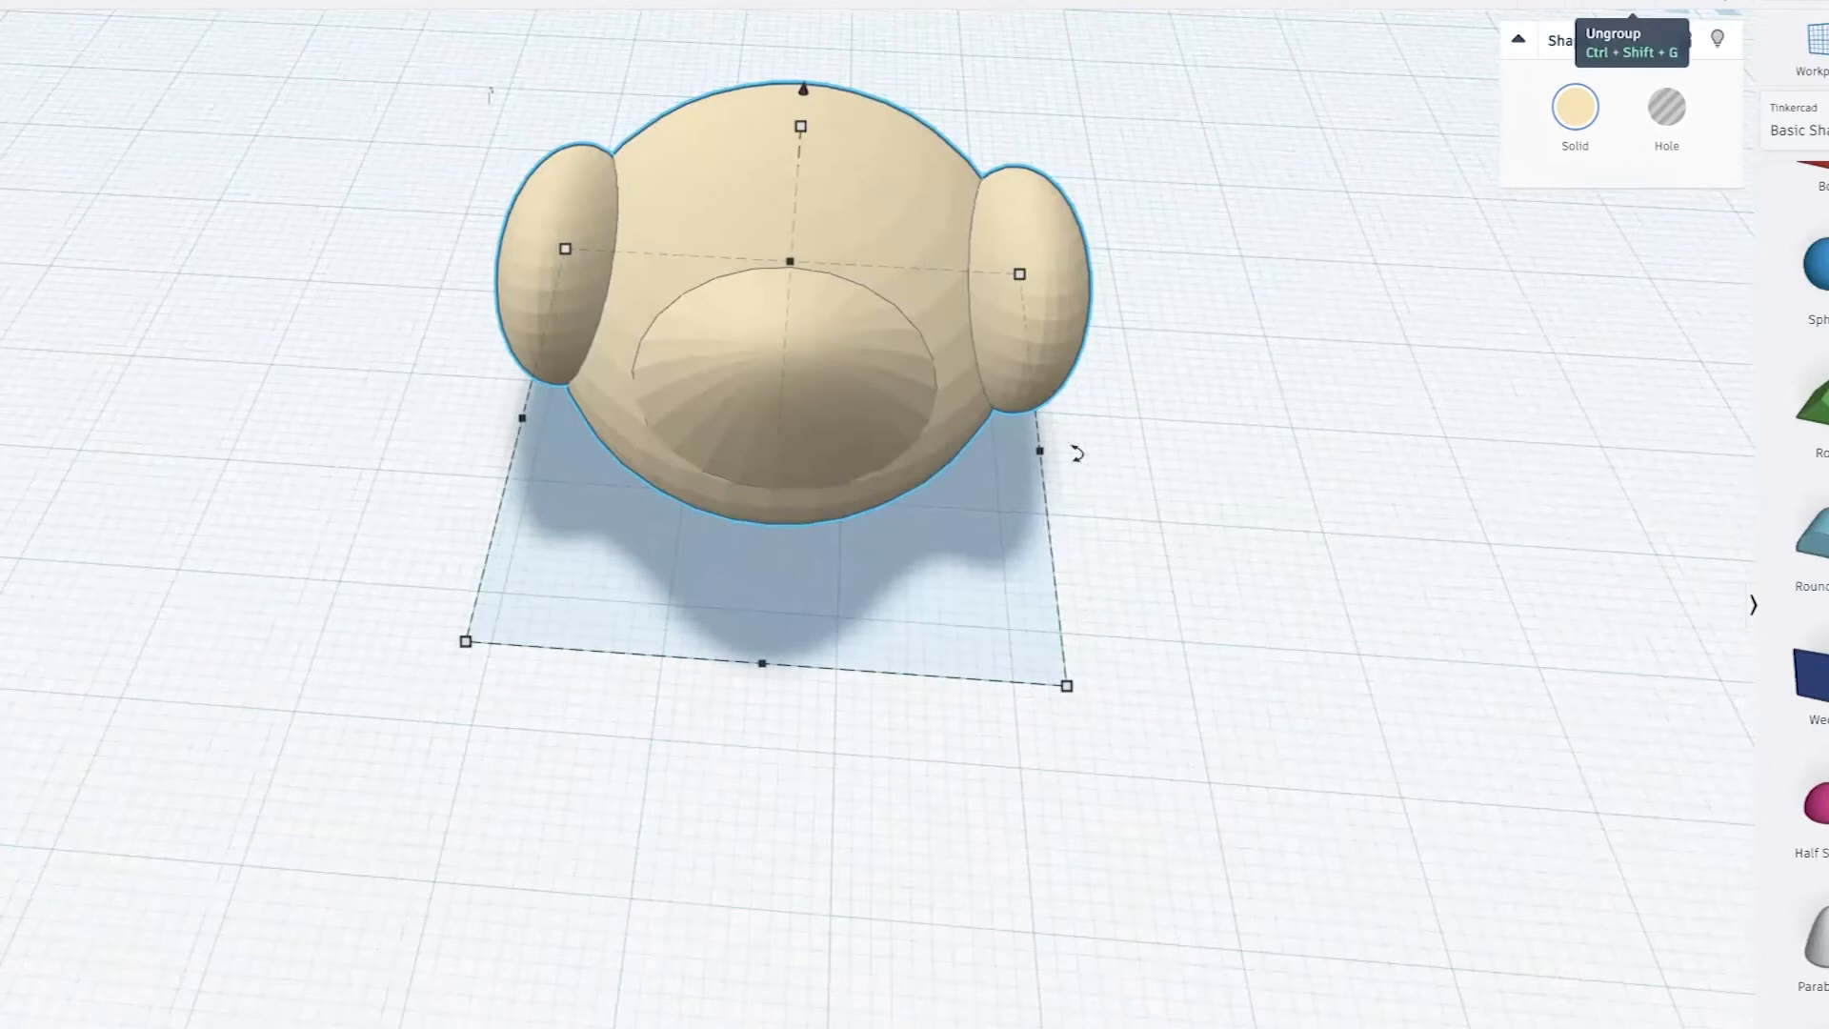
click(1632, 5)
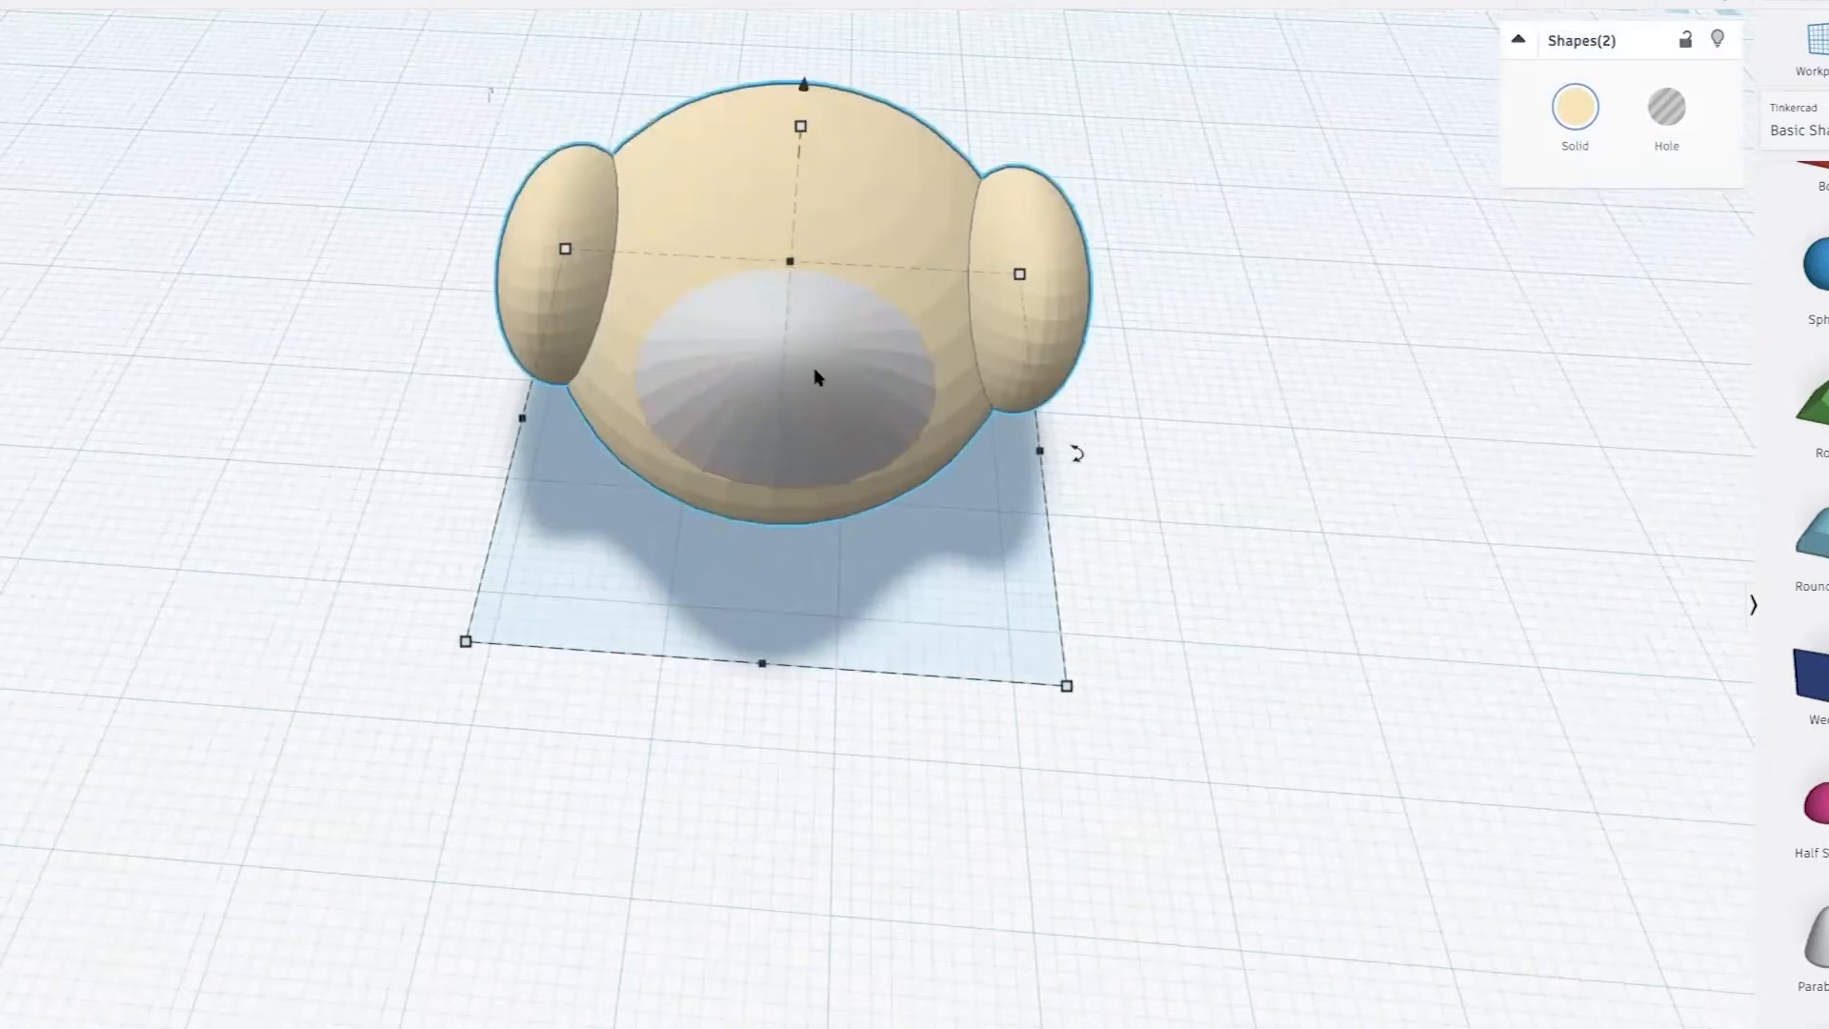
Select only the paraboloid and stretch it on both sides to a width of 21 mm
click(963, 495)
click(739, 413)
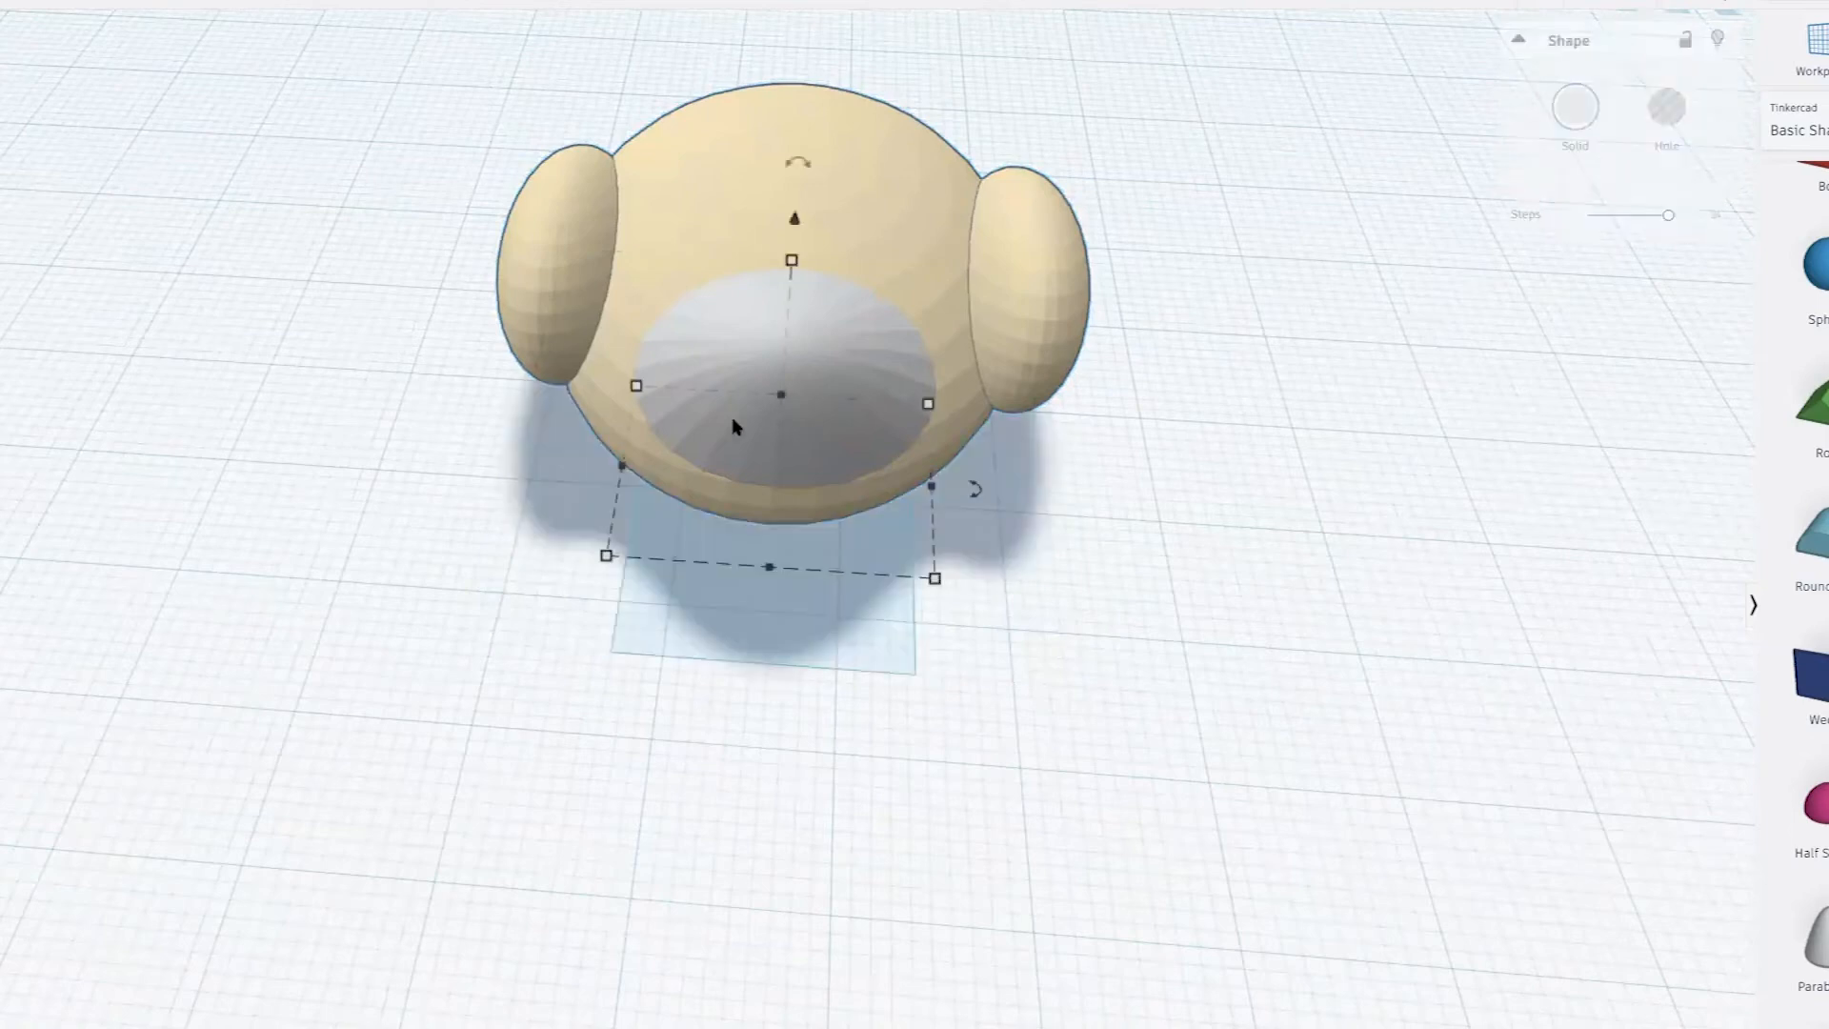
drag(620, 471, 584, 471)
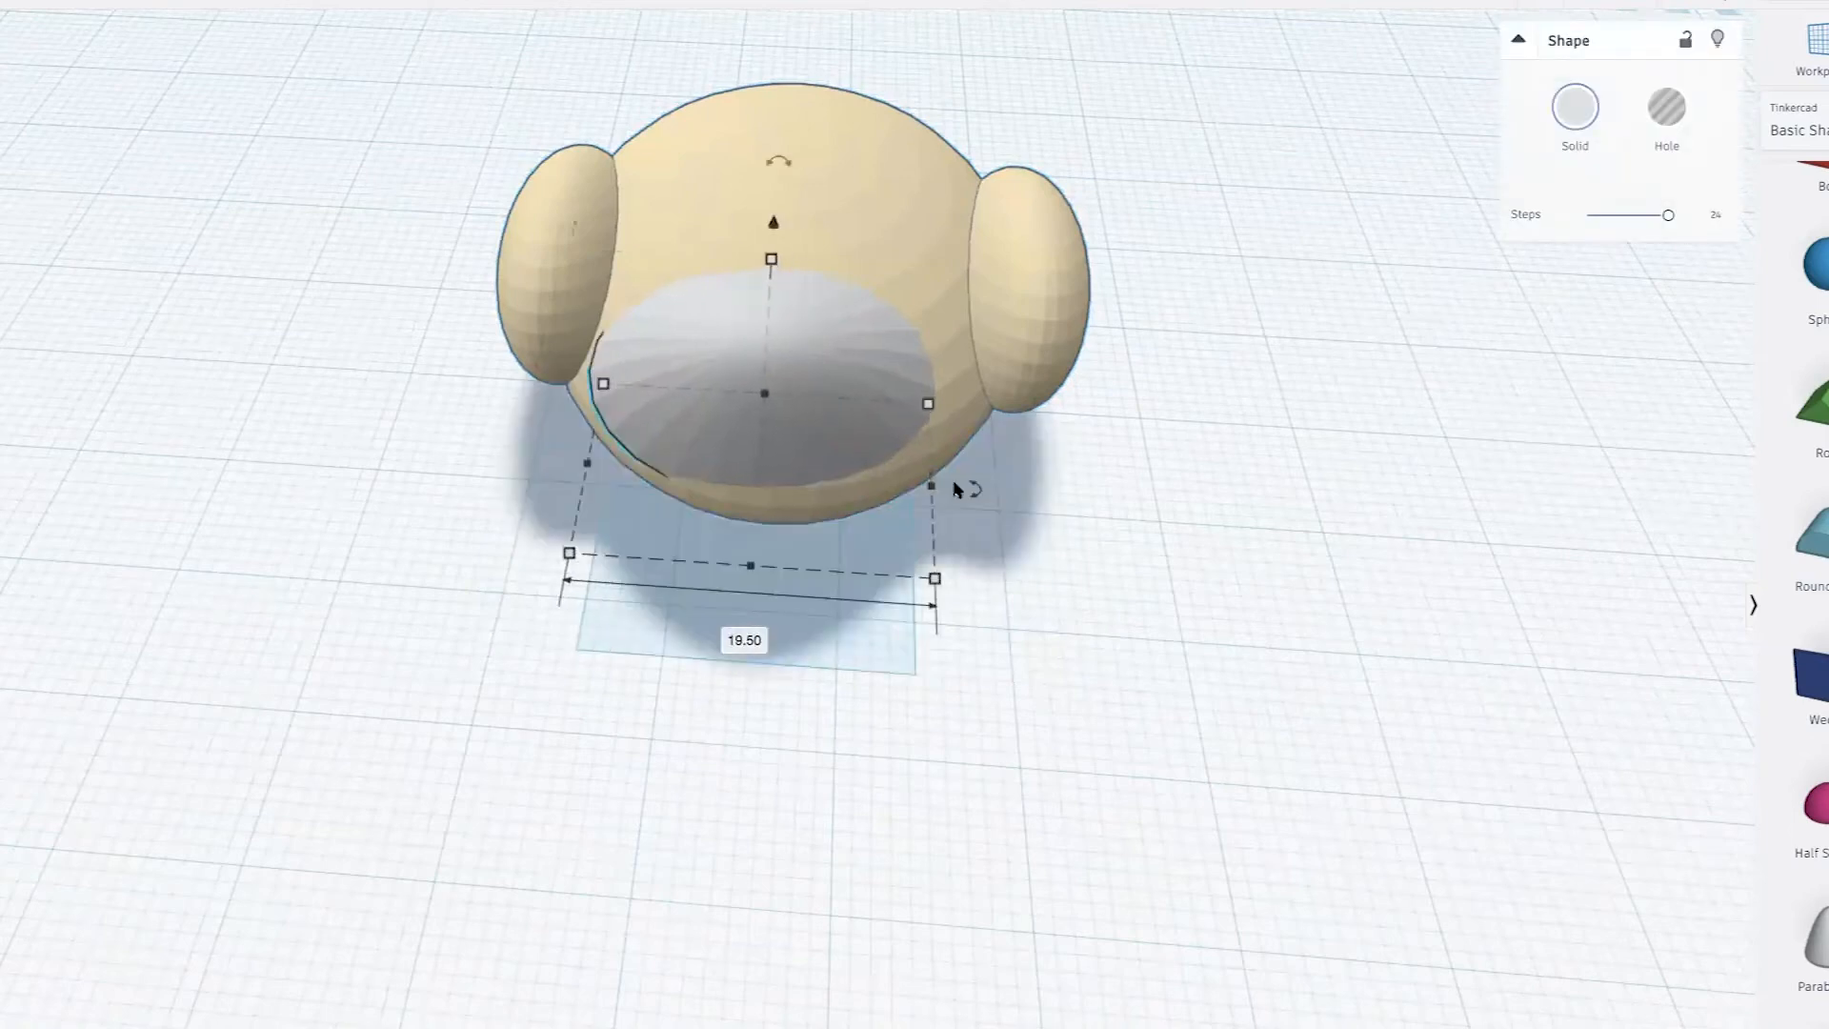
drag(948, 497, 955, 501)
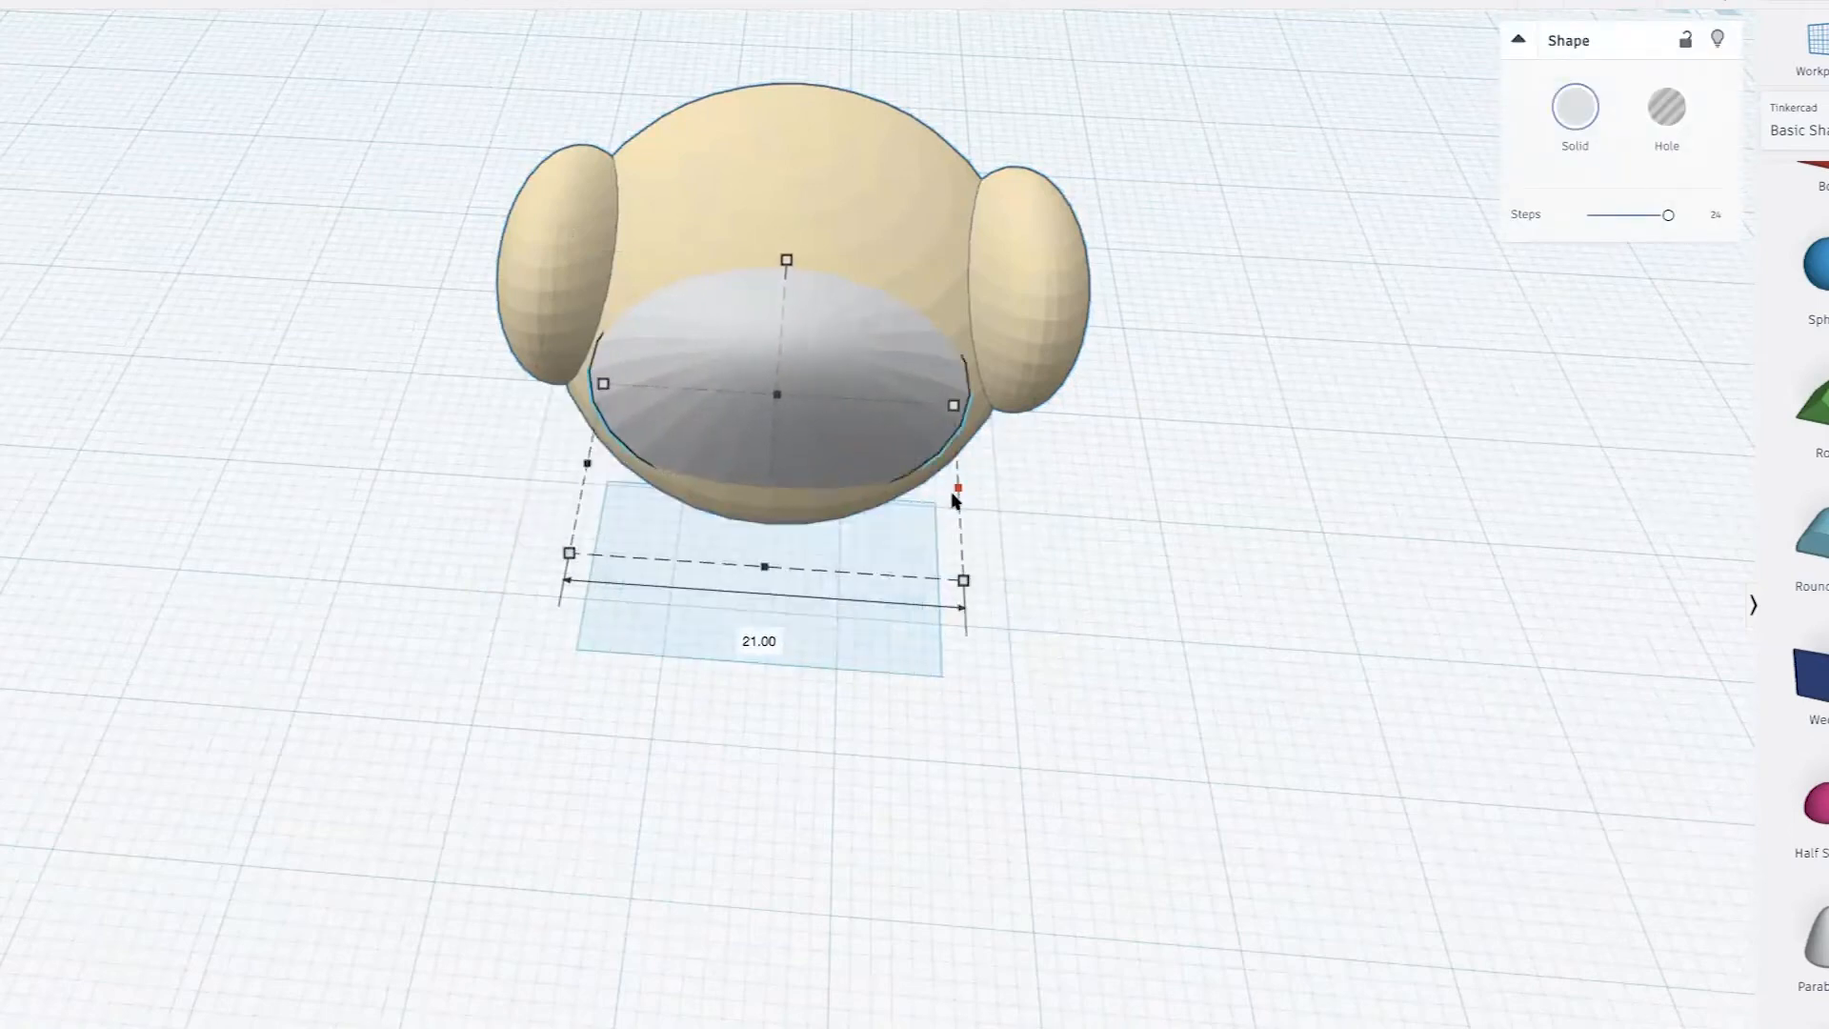
Tilt the paraboloid about 11° and nudge it slightly deeper into the end of the body
right_drag(1314, 391, 645, 155)
drag(621, 143, 672, 111)
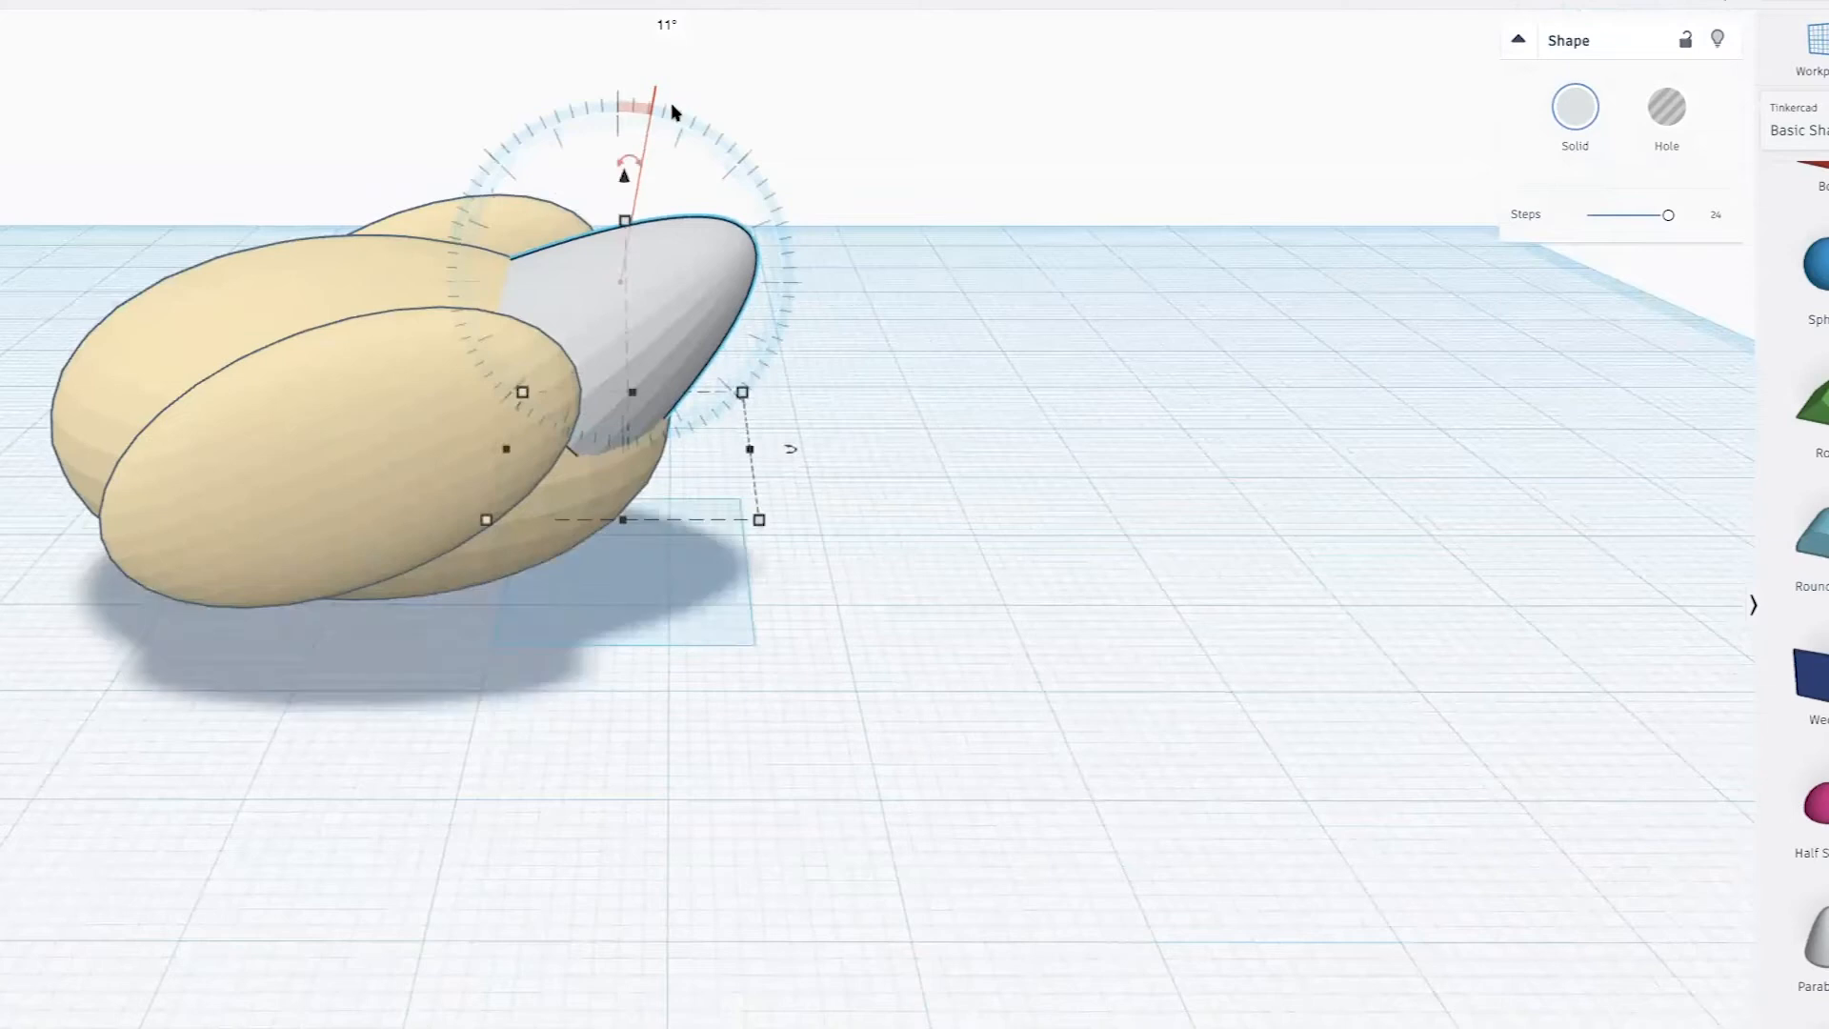
key(Left)
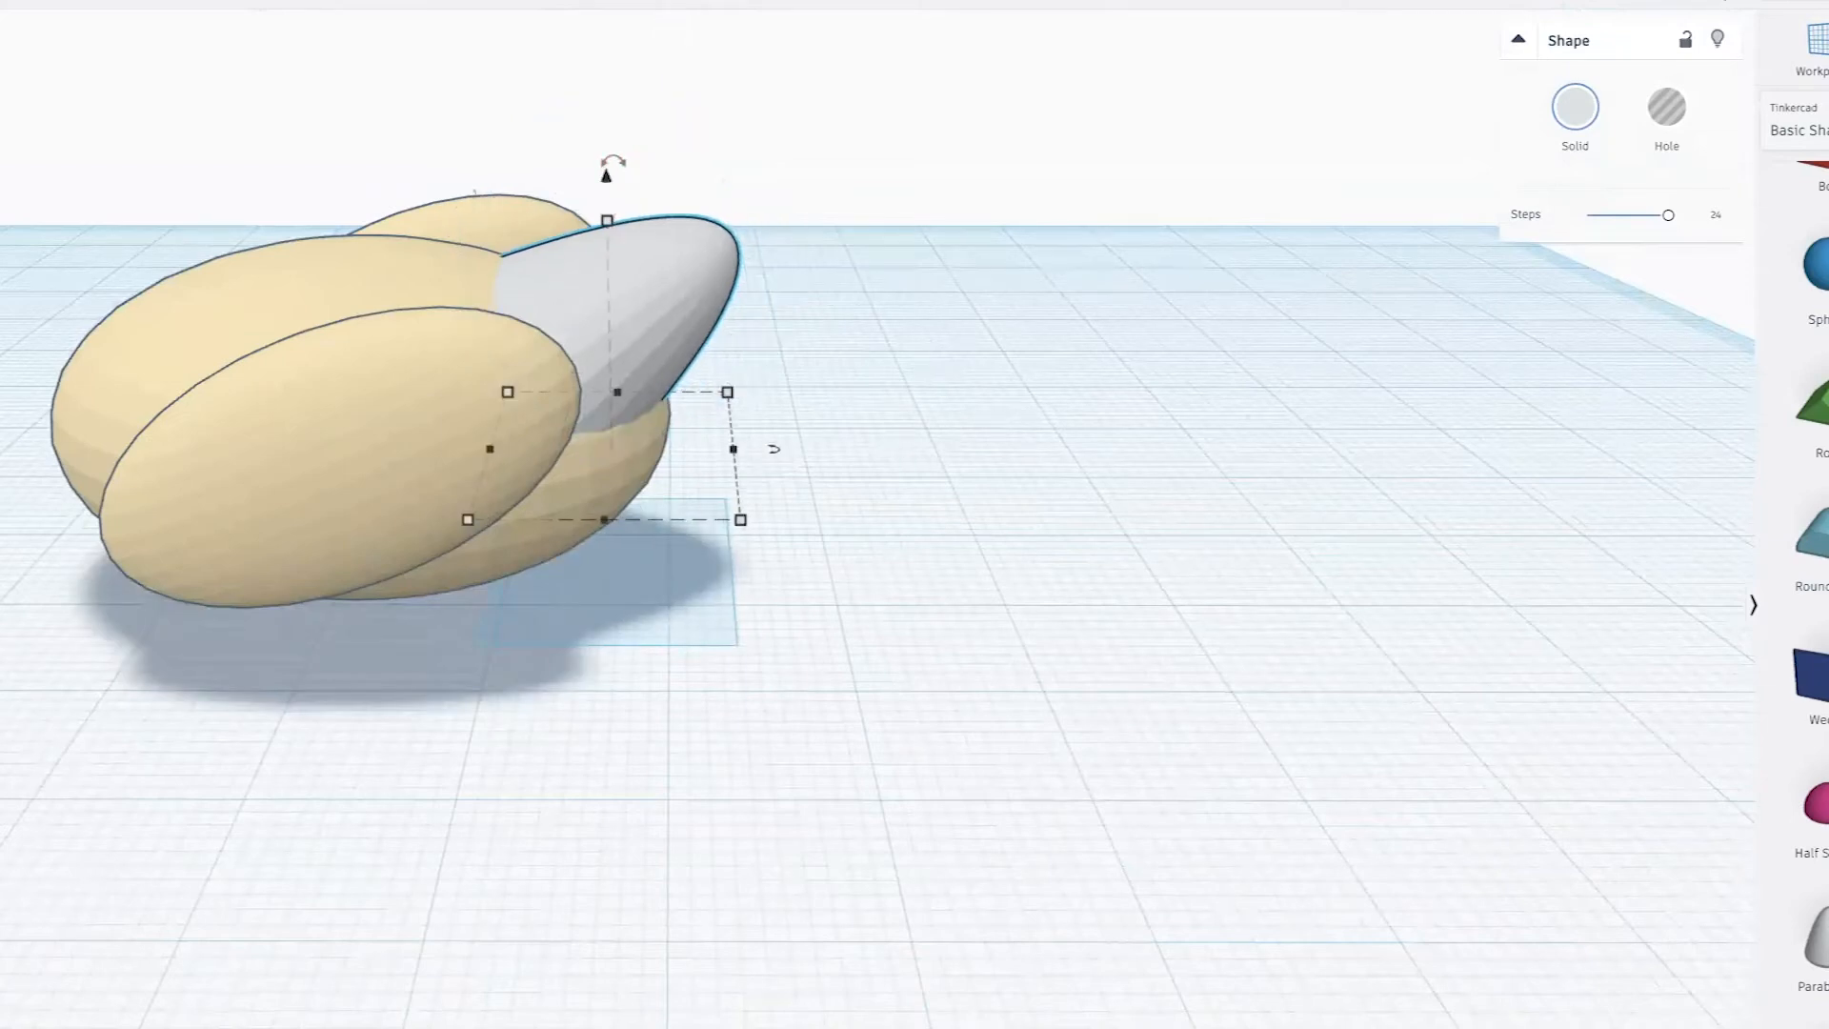
Lower the paraboloid by 2.75 mm to 5 mm above the workplane and adjust how deep it sits in the body
drag(610, 174, 615, 231)
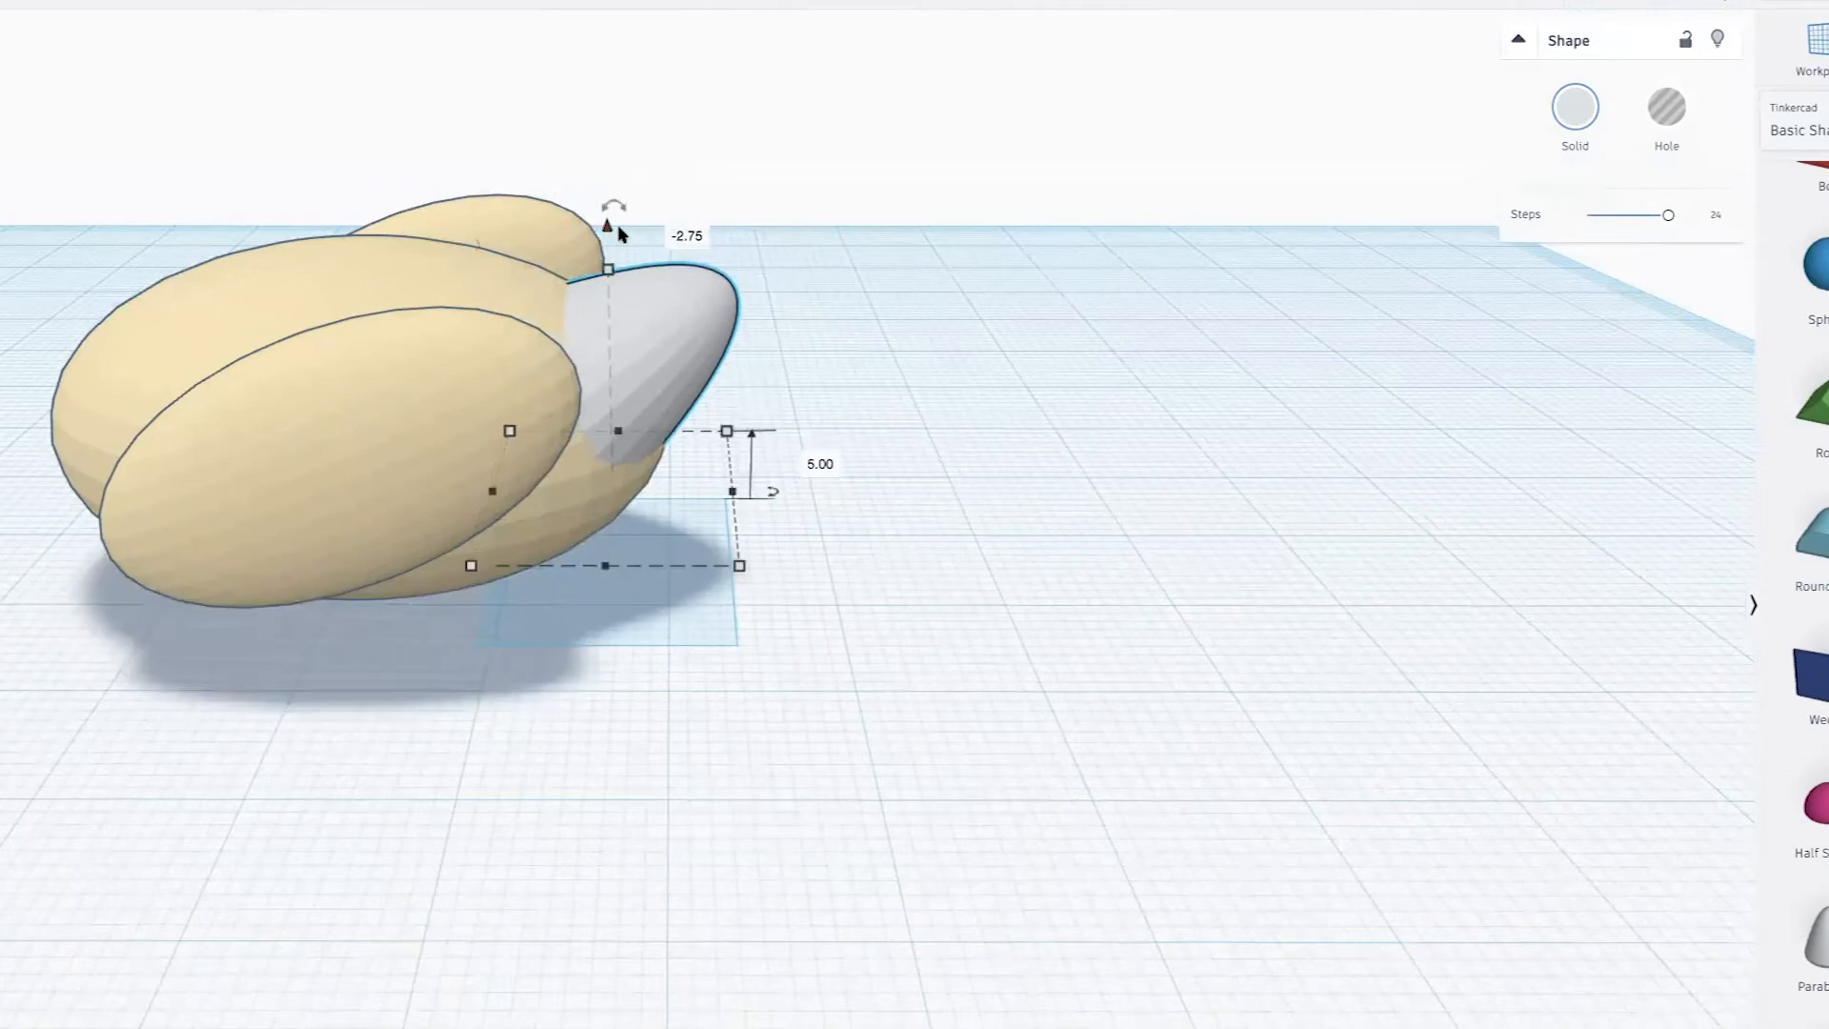
key(Right)
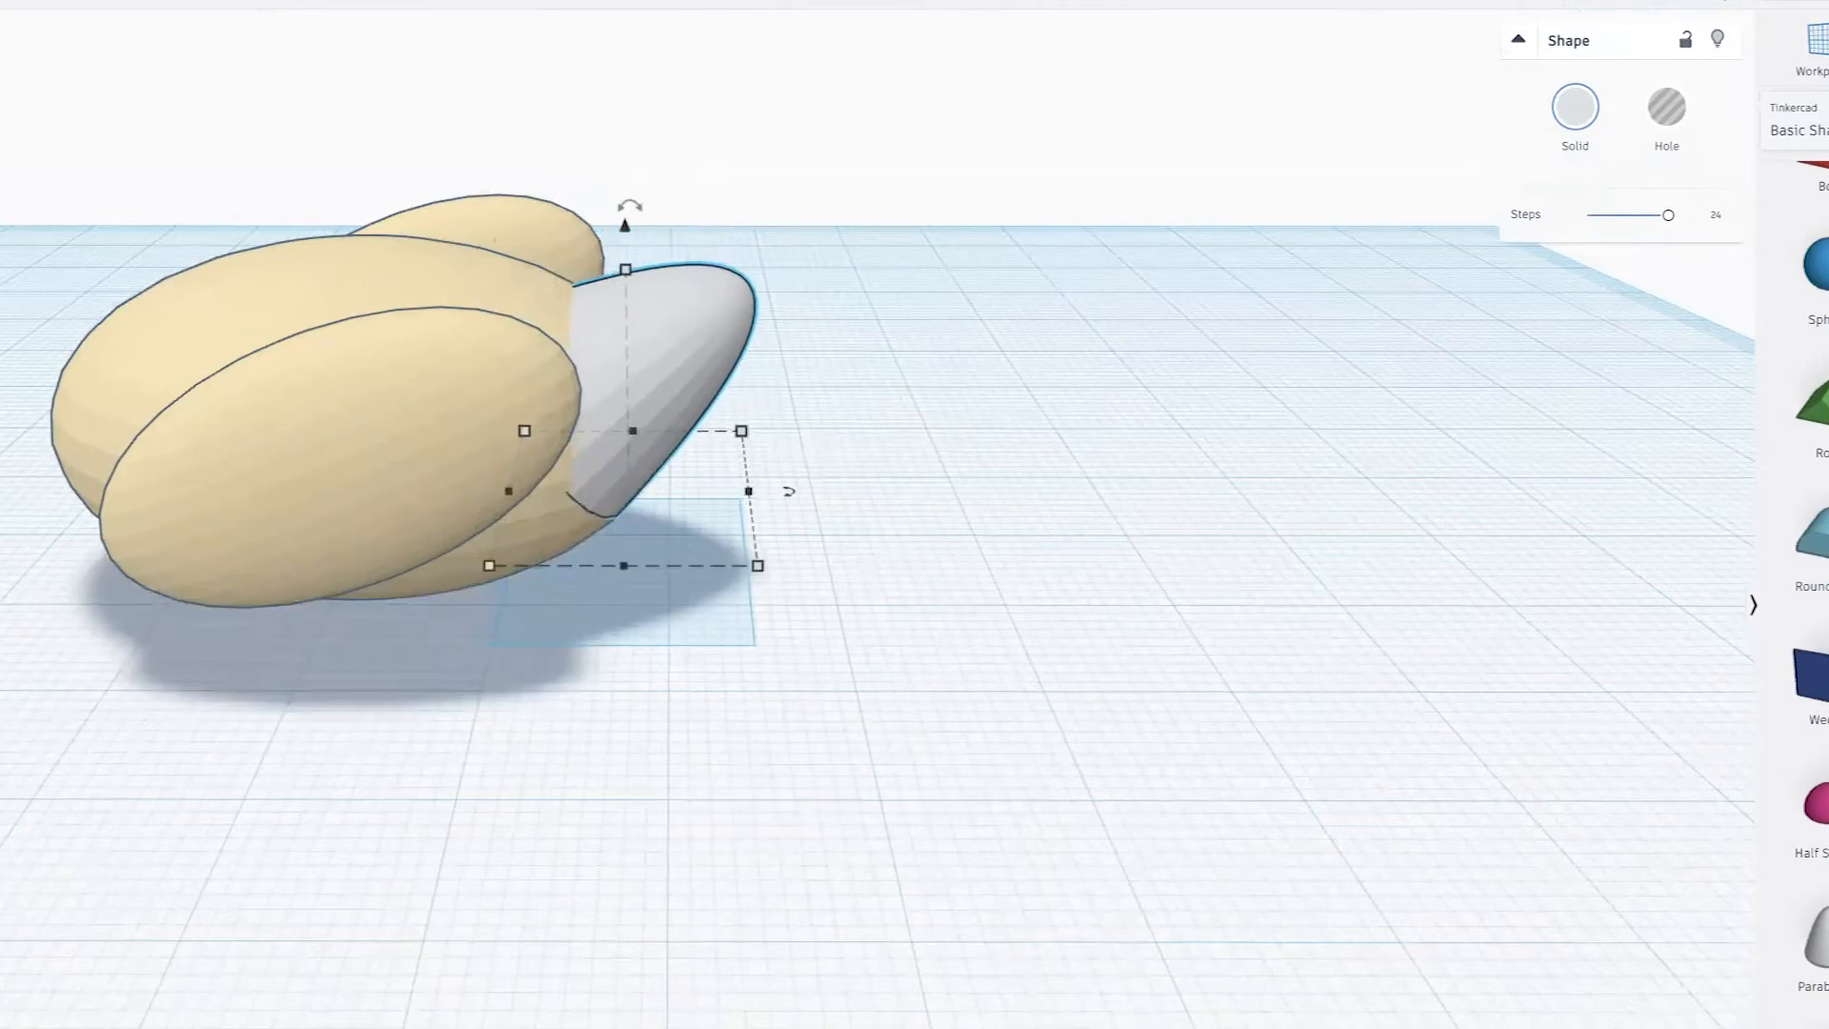
key(Left)
scroll(972, 304, down, 2)
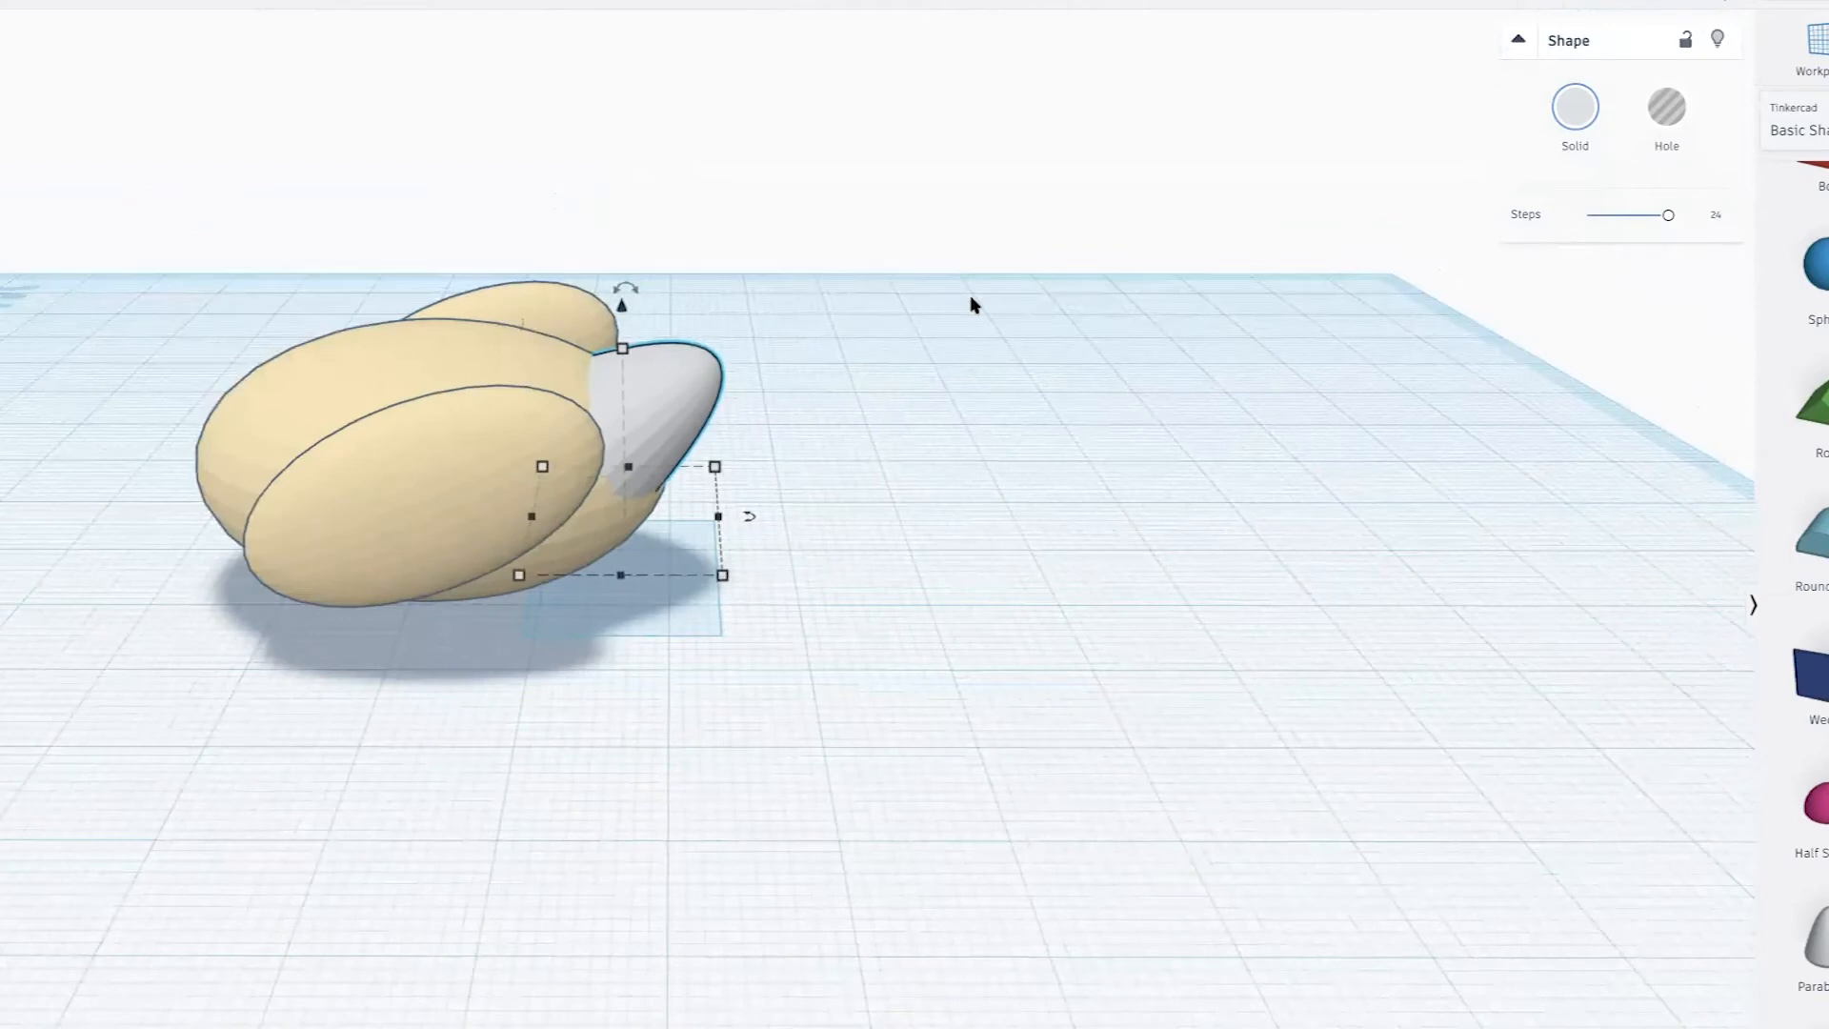
Nudge the paraboloid sideways in both directions to centre it by eye on the body
right_drag(674, 357, 342, 359)
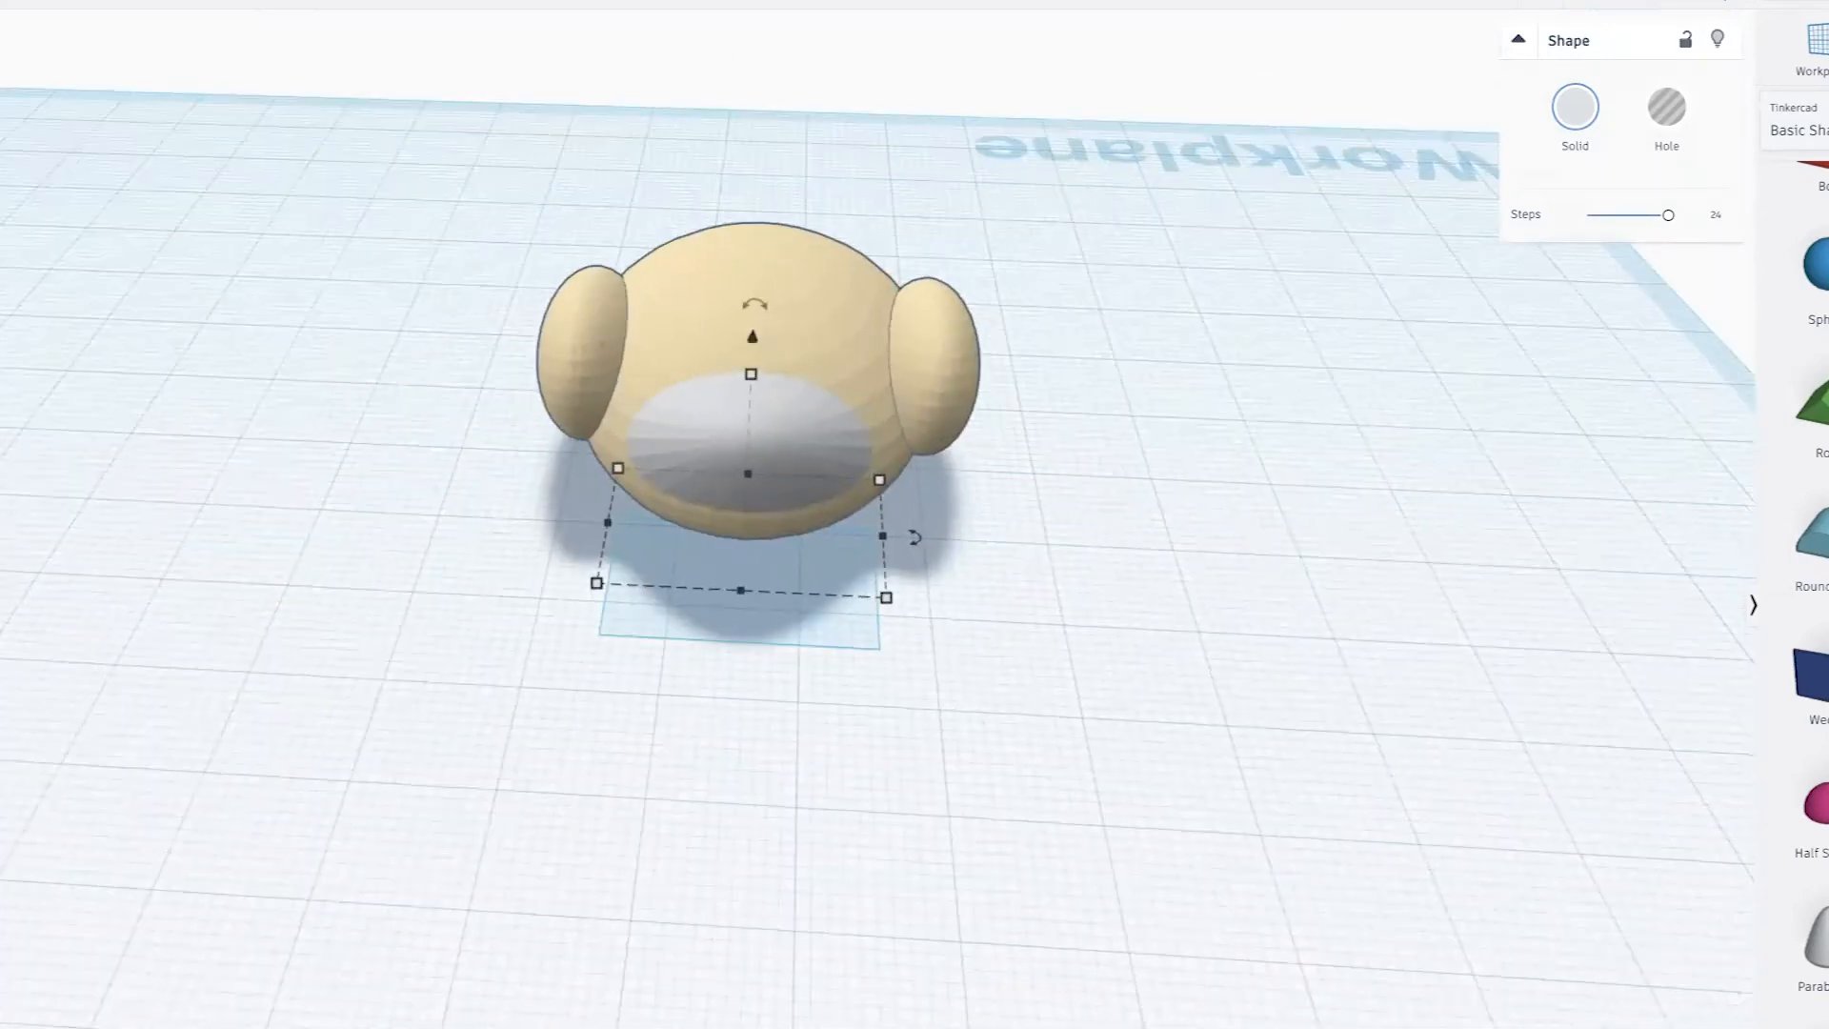
key(Right)
key(Right)
key(Right)
key(Right)
key(Right)
key(Left)
key(Left)
key(Left)
key(Left)
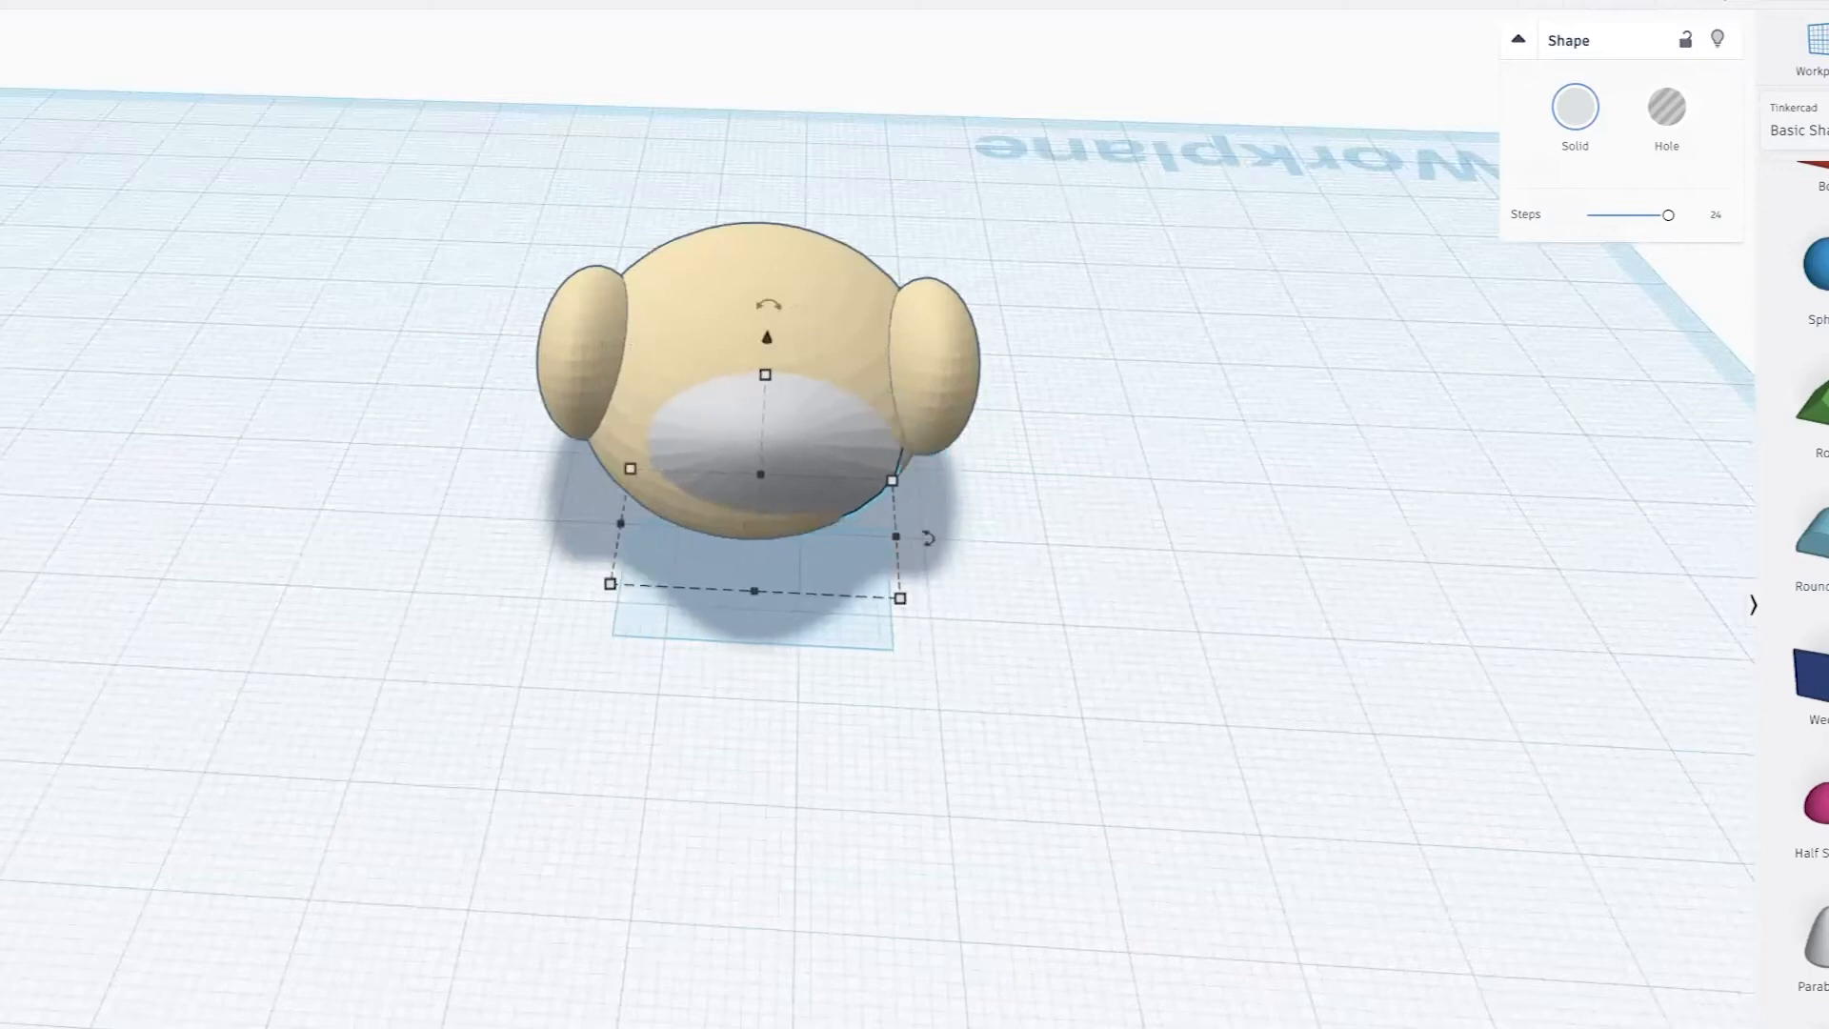
key(Left)
key(Left)
key(Right)
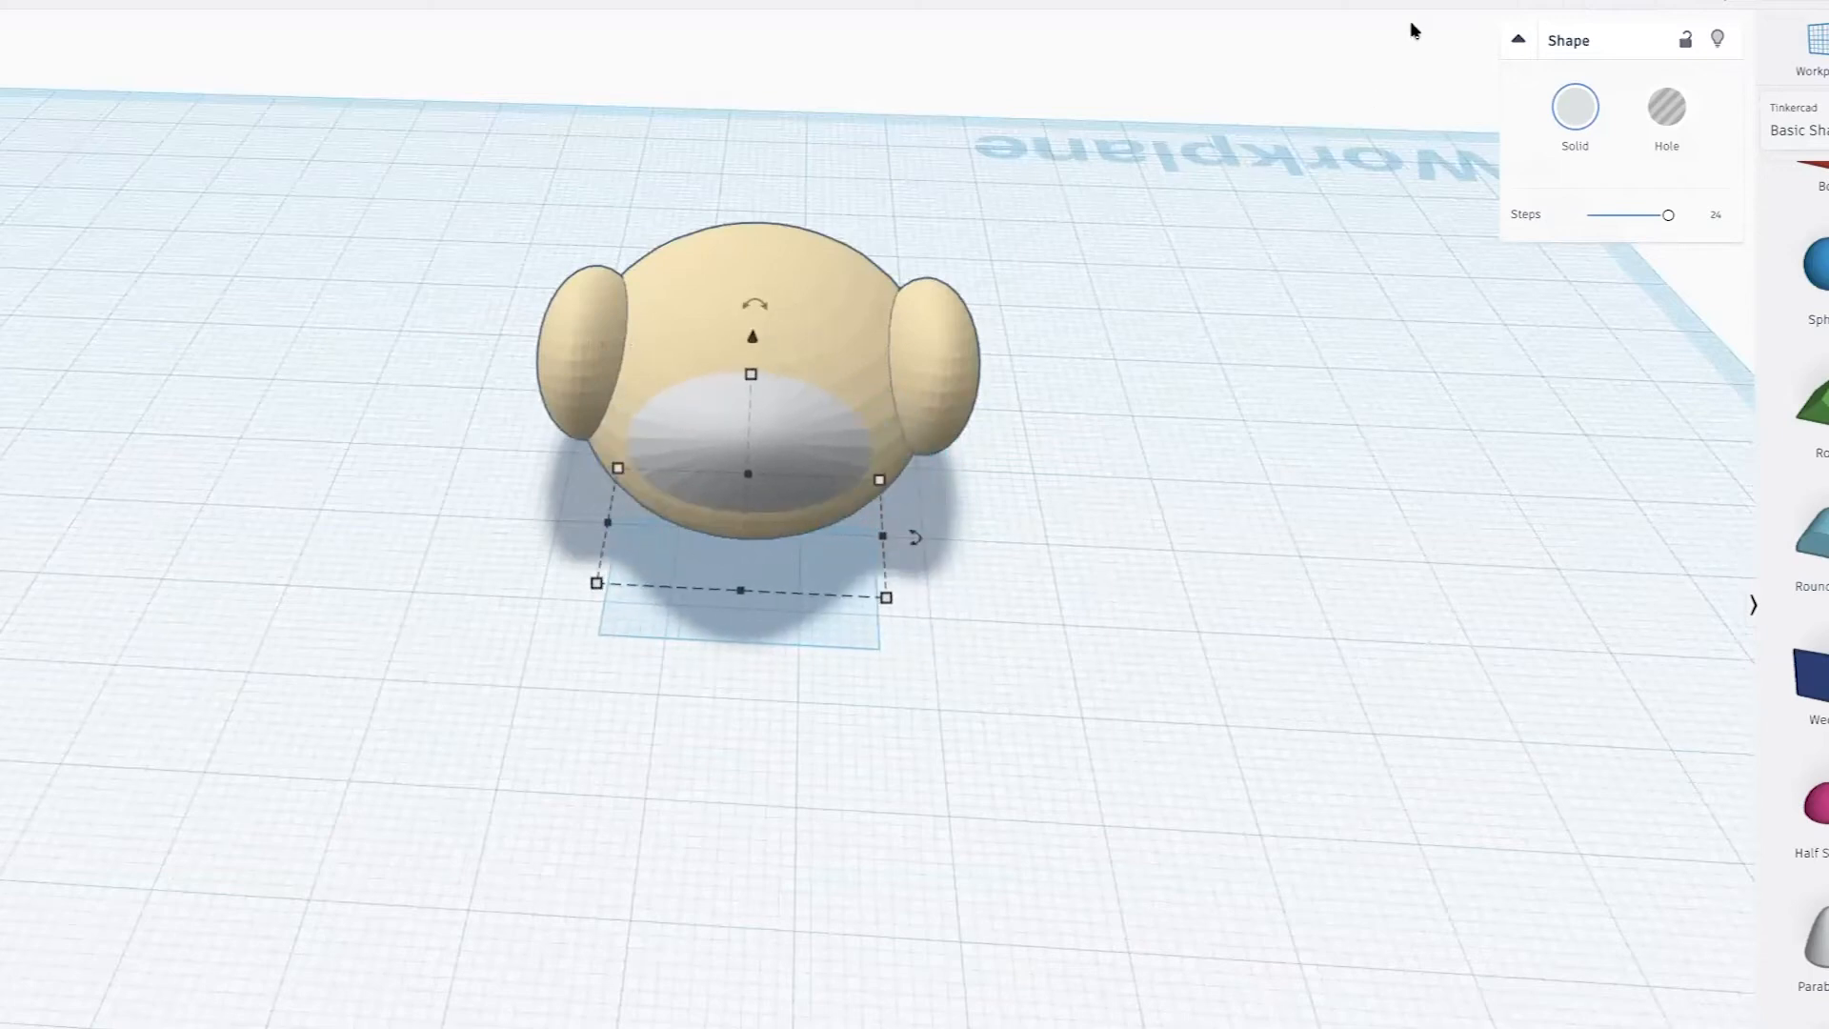
Align the centers of the paraboloid and the body across the width and group both into one shape
drag(1237, 202, 114, 531)
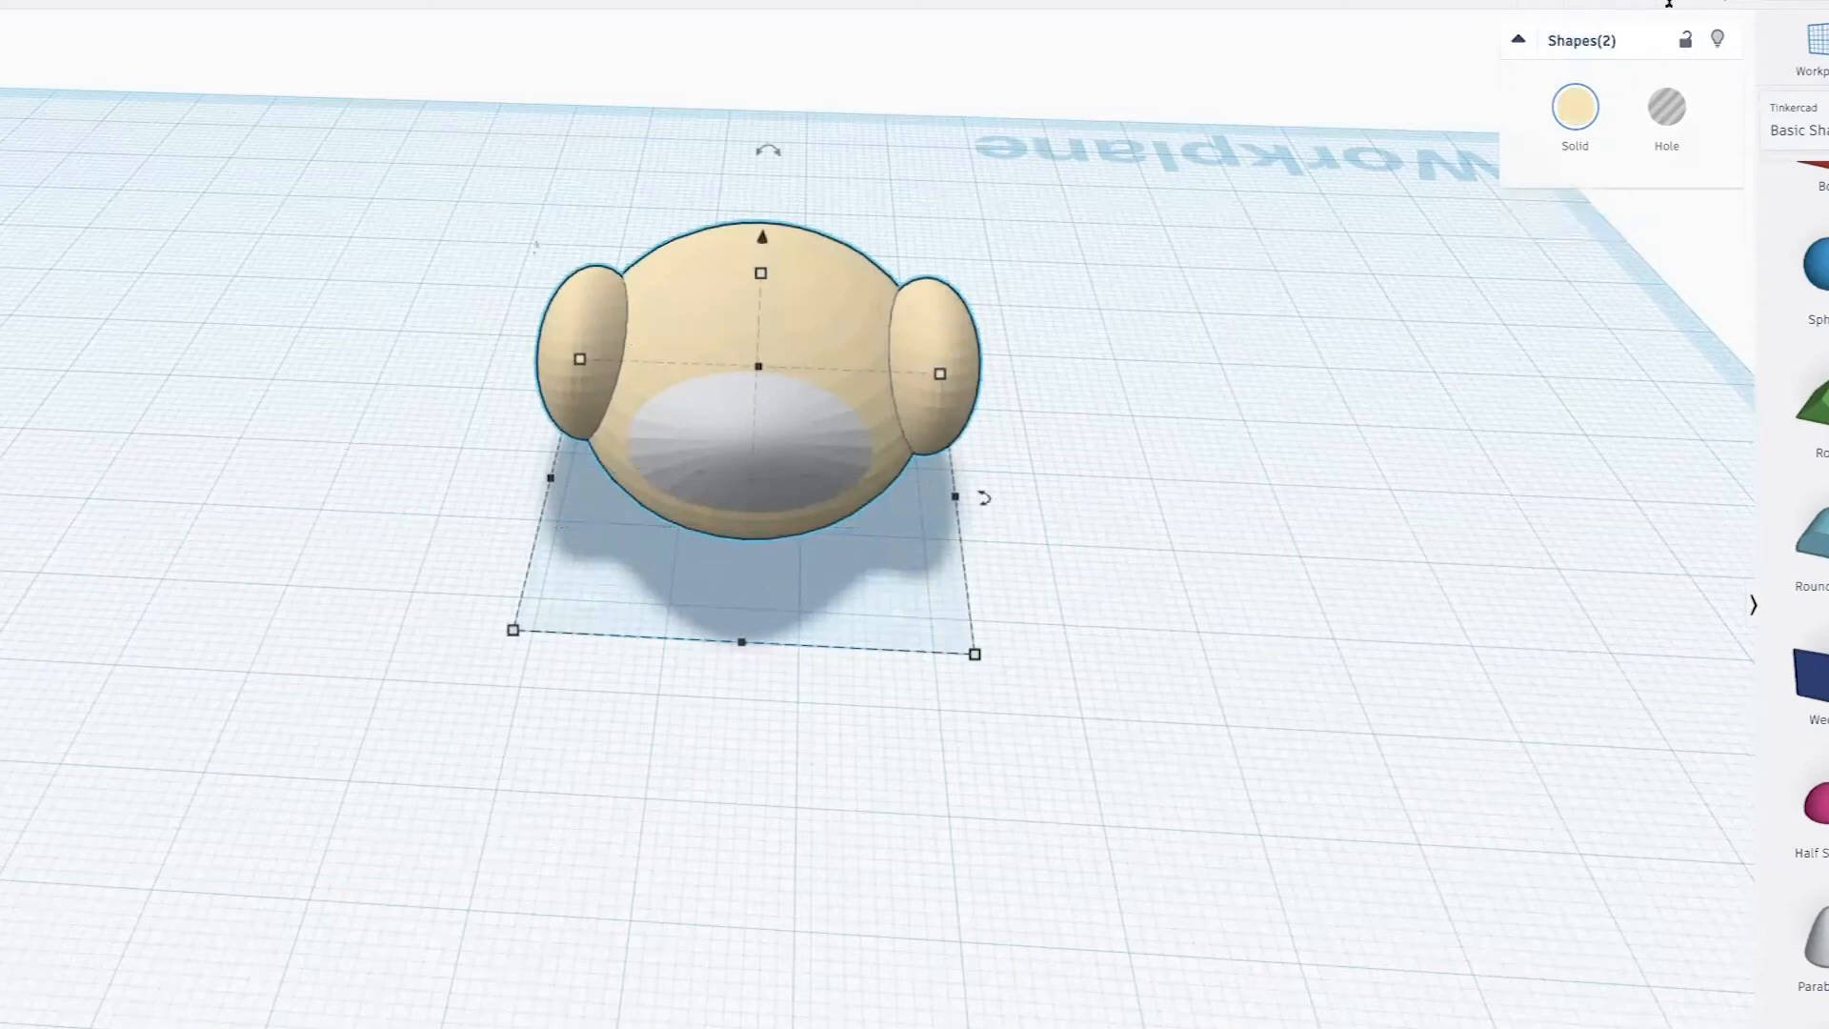
key(l)
click(739, 657)
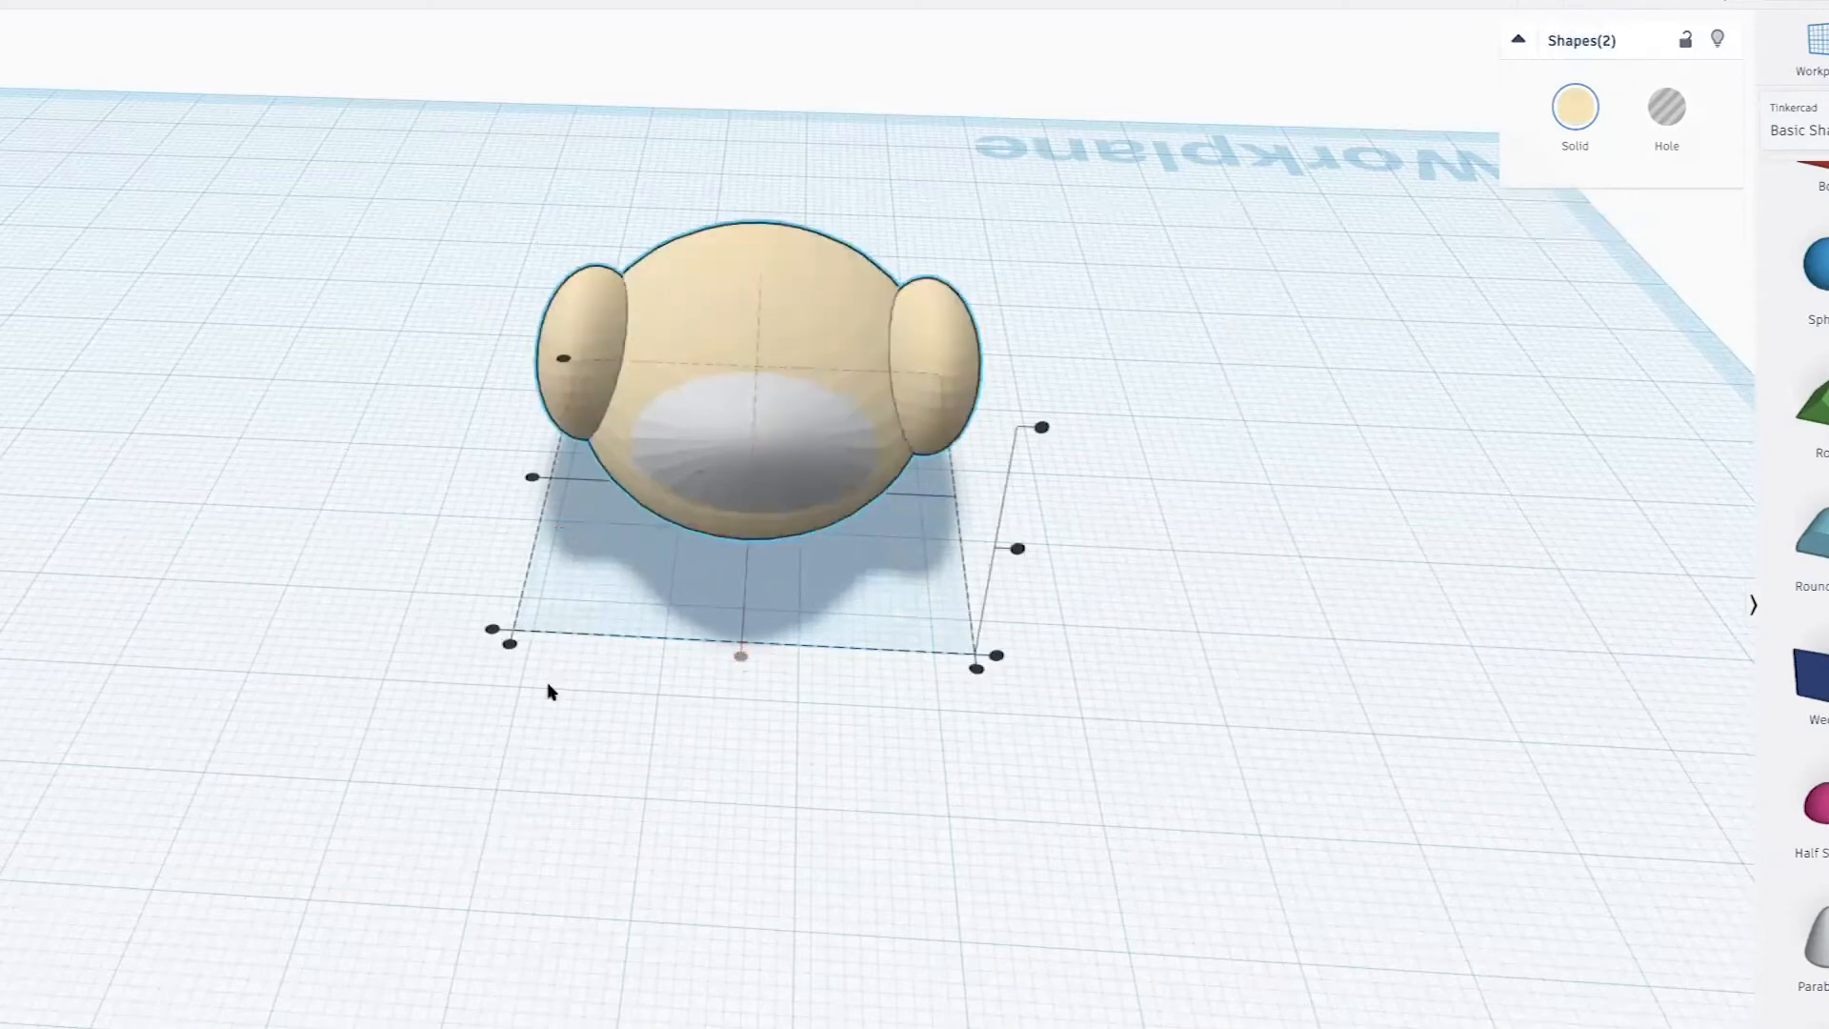
drag(547, 685, 1064, 250)
click(1591, 3)
Add a sphere at the body end opposite the paraboloid and flatten it to 15 mm high
right_drag(1204, 402, 1293, 505)
right_drag(498, 506, 1746, 358)
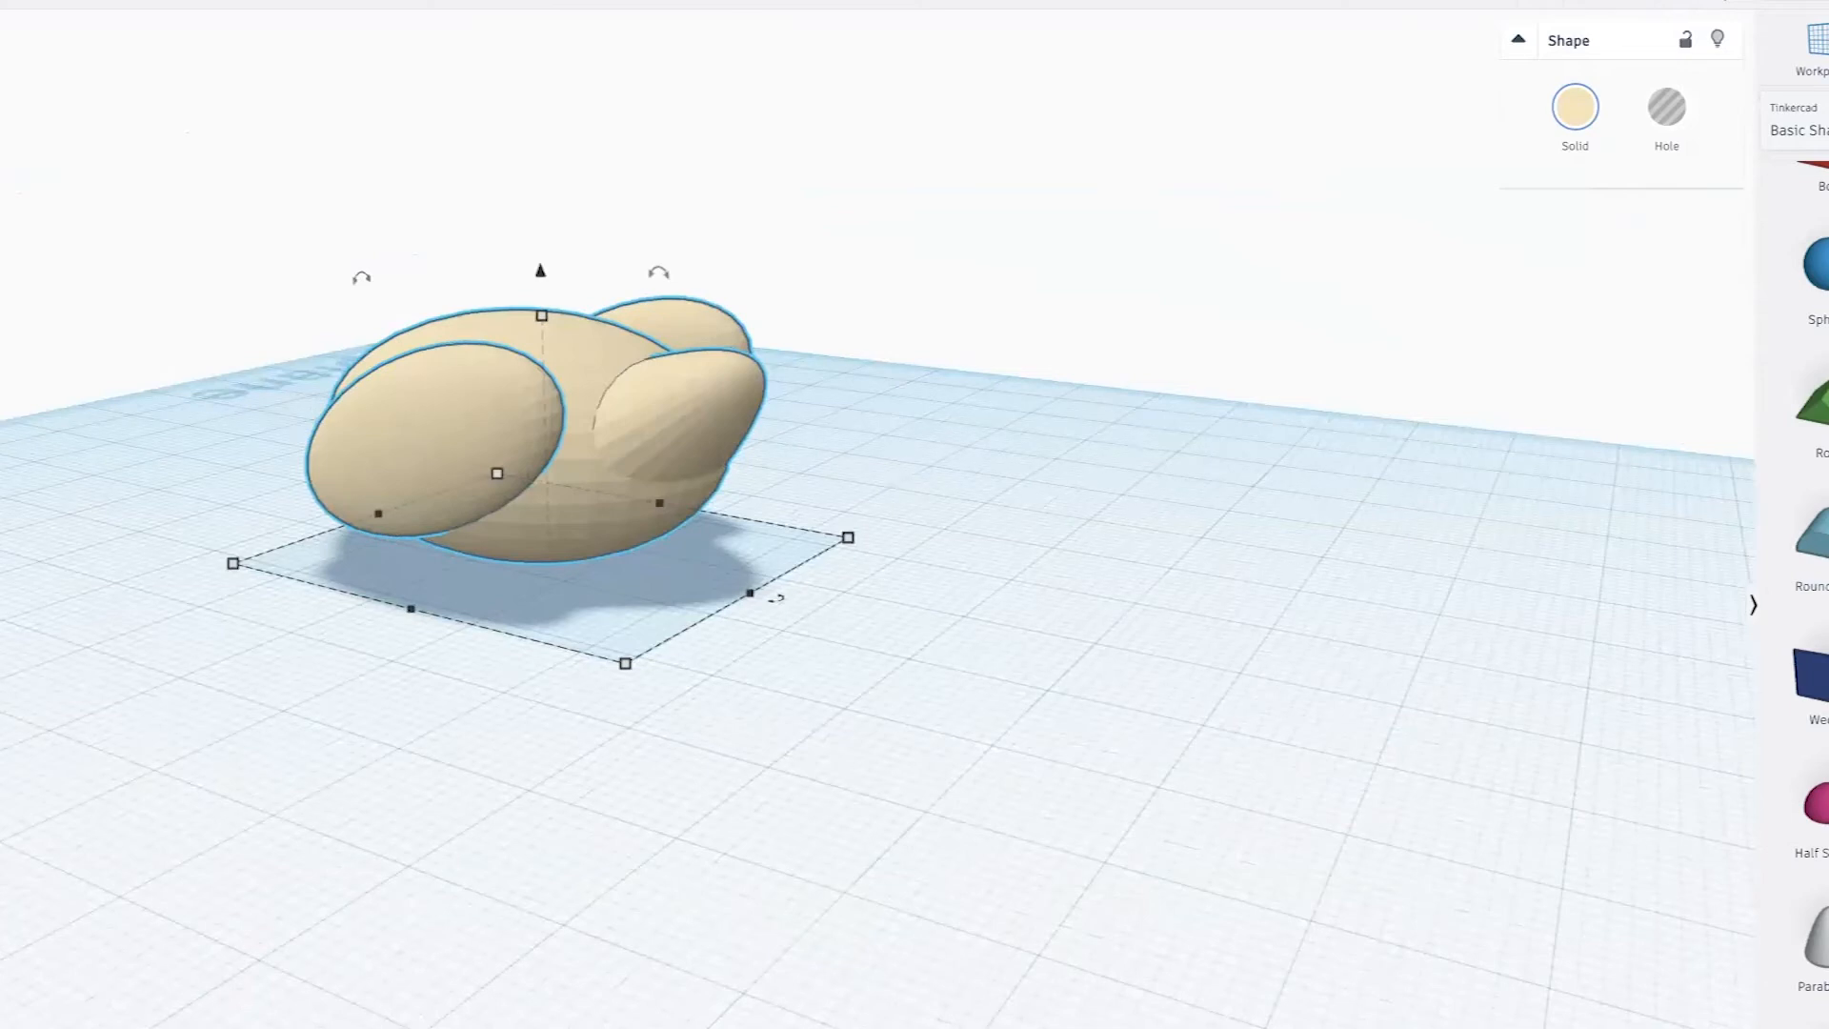
click(1809, 269)
click(351, 517)
right_drag(827, 514, 416, 536)
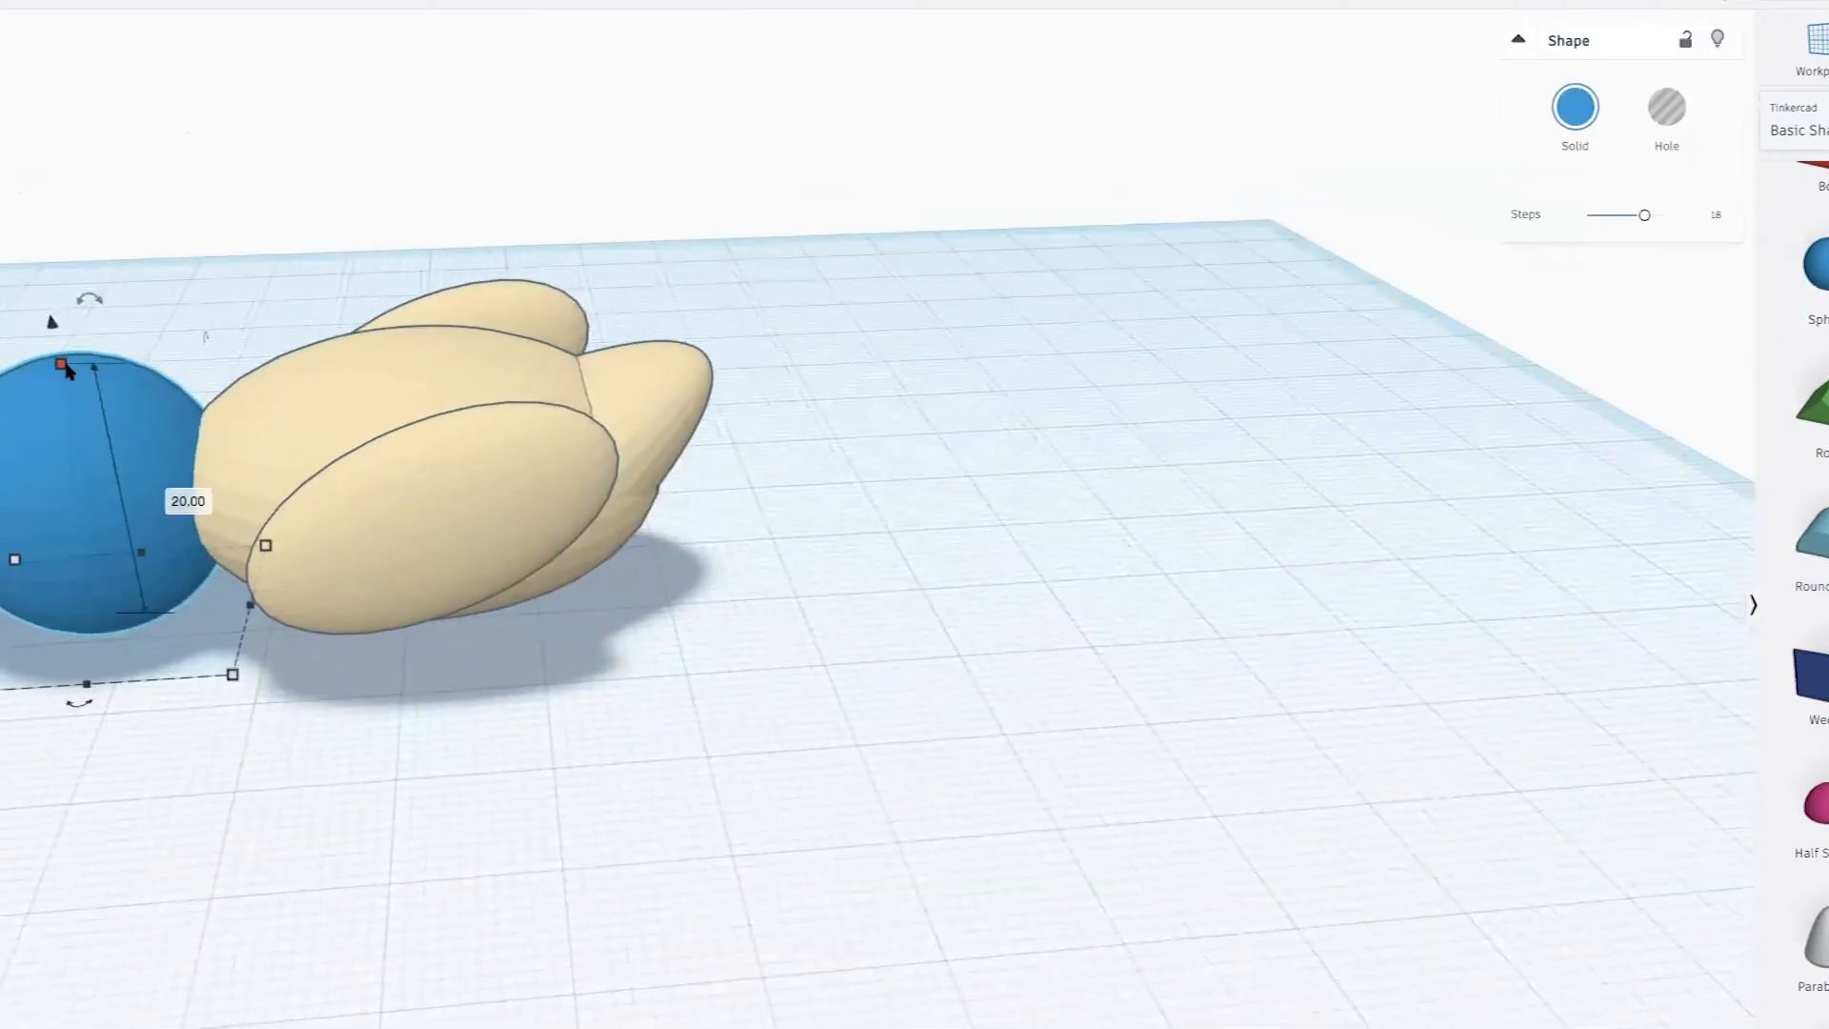
right_drag(253, 457, 38, 419)
drag(44, 427, 1, 318)
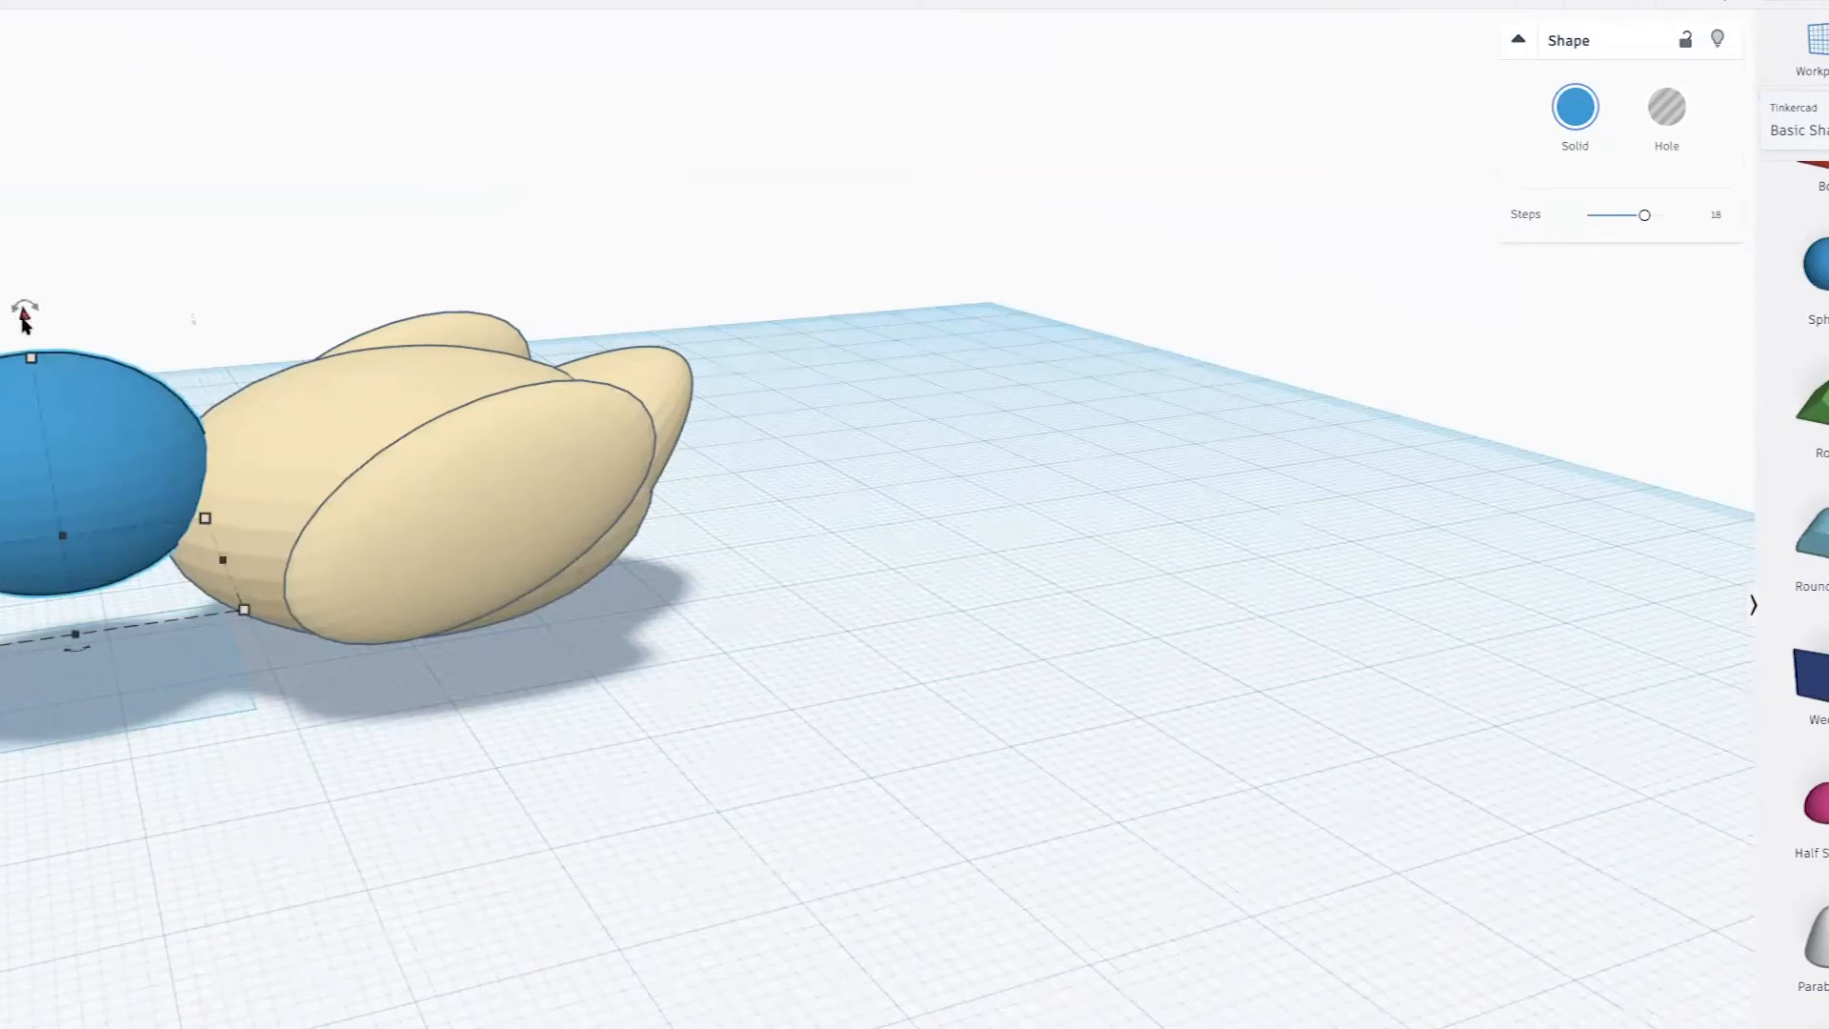
Raise the sphere and move it about 13 mm and 2 mm across the workplane onto the top of the body as the head
drag(25, 318, 9, 238)
drag(42, 300, 254, 288)
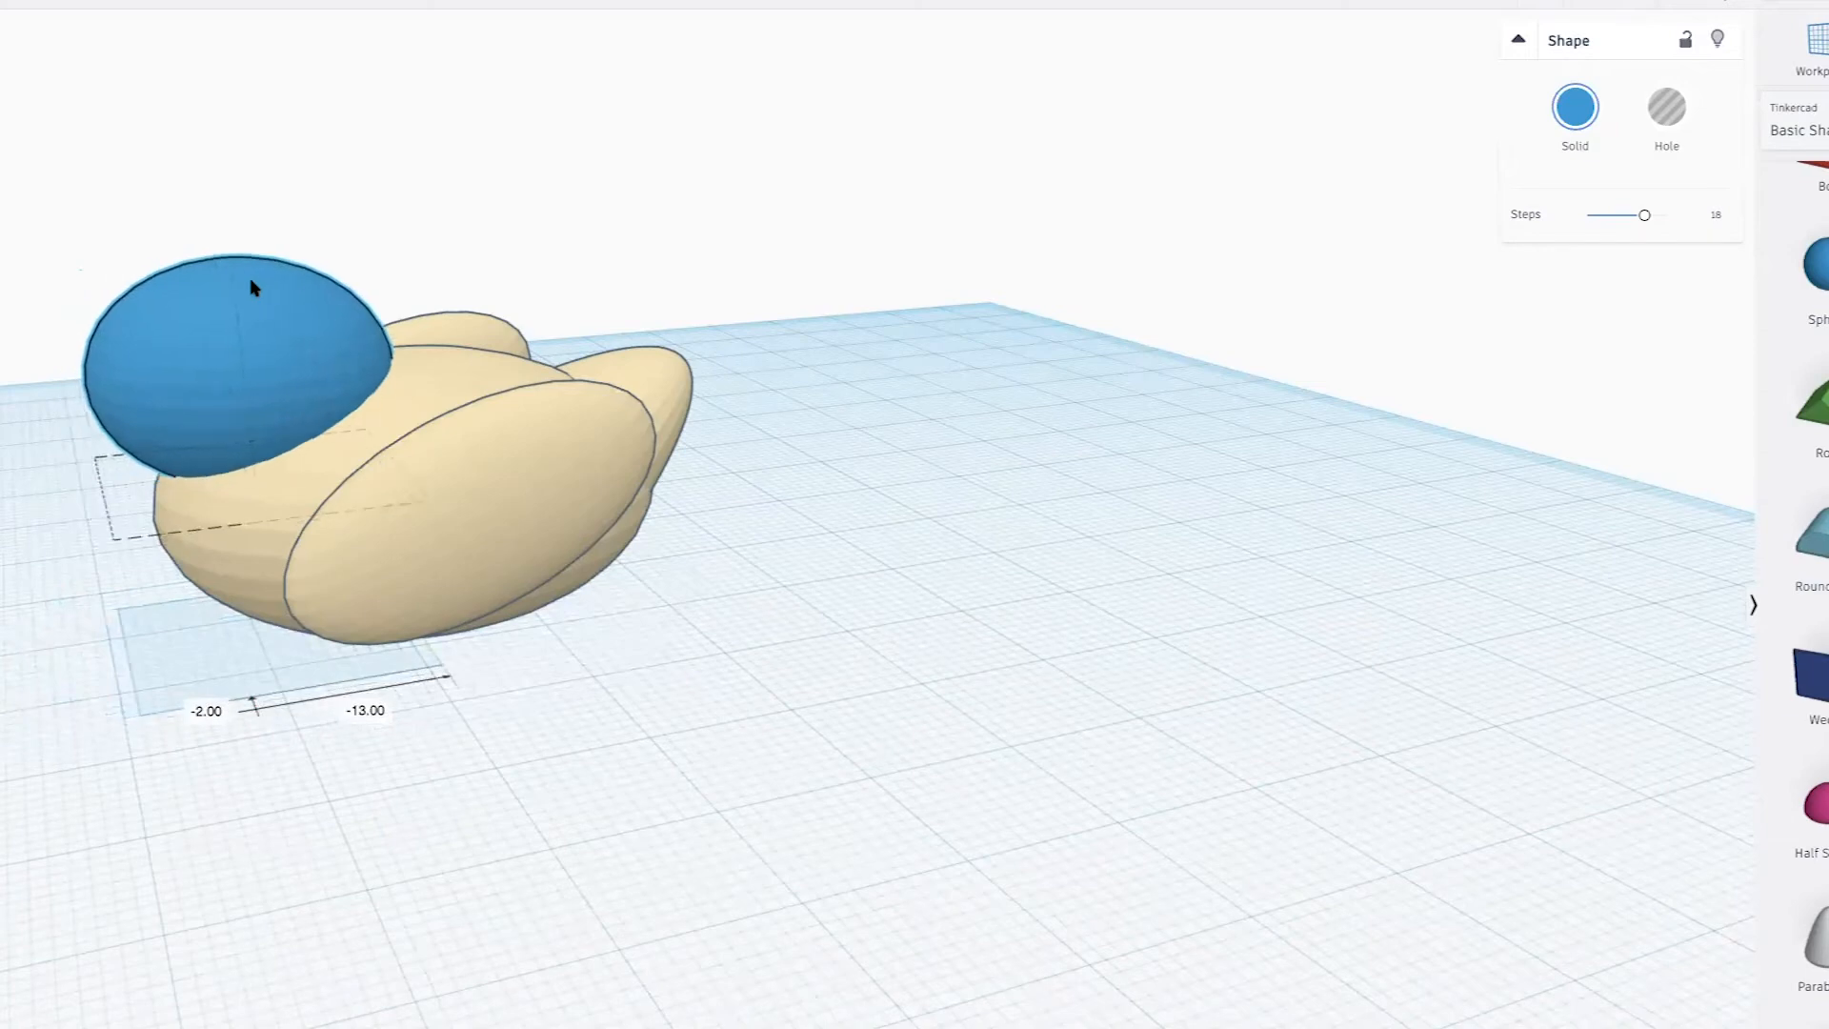
right_drag(633, 419, 258, 276)
key(Right)
key(Left)
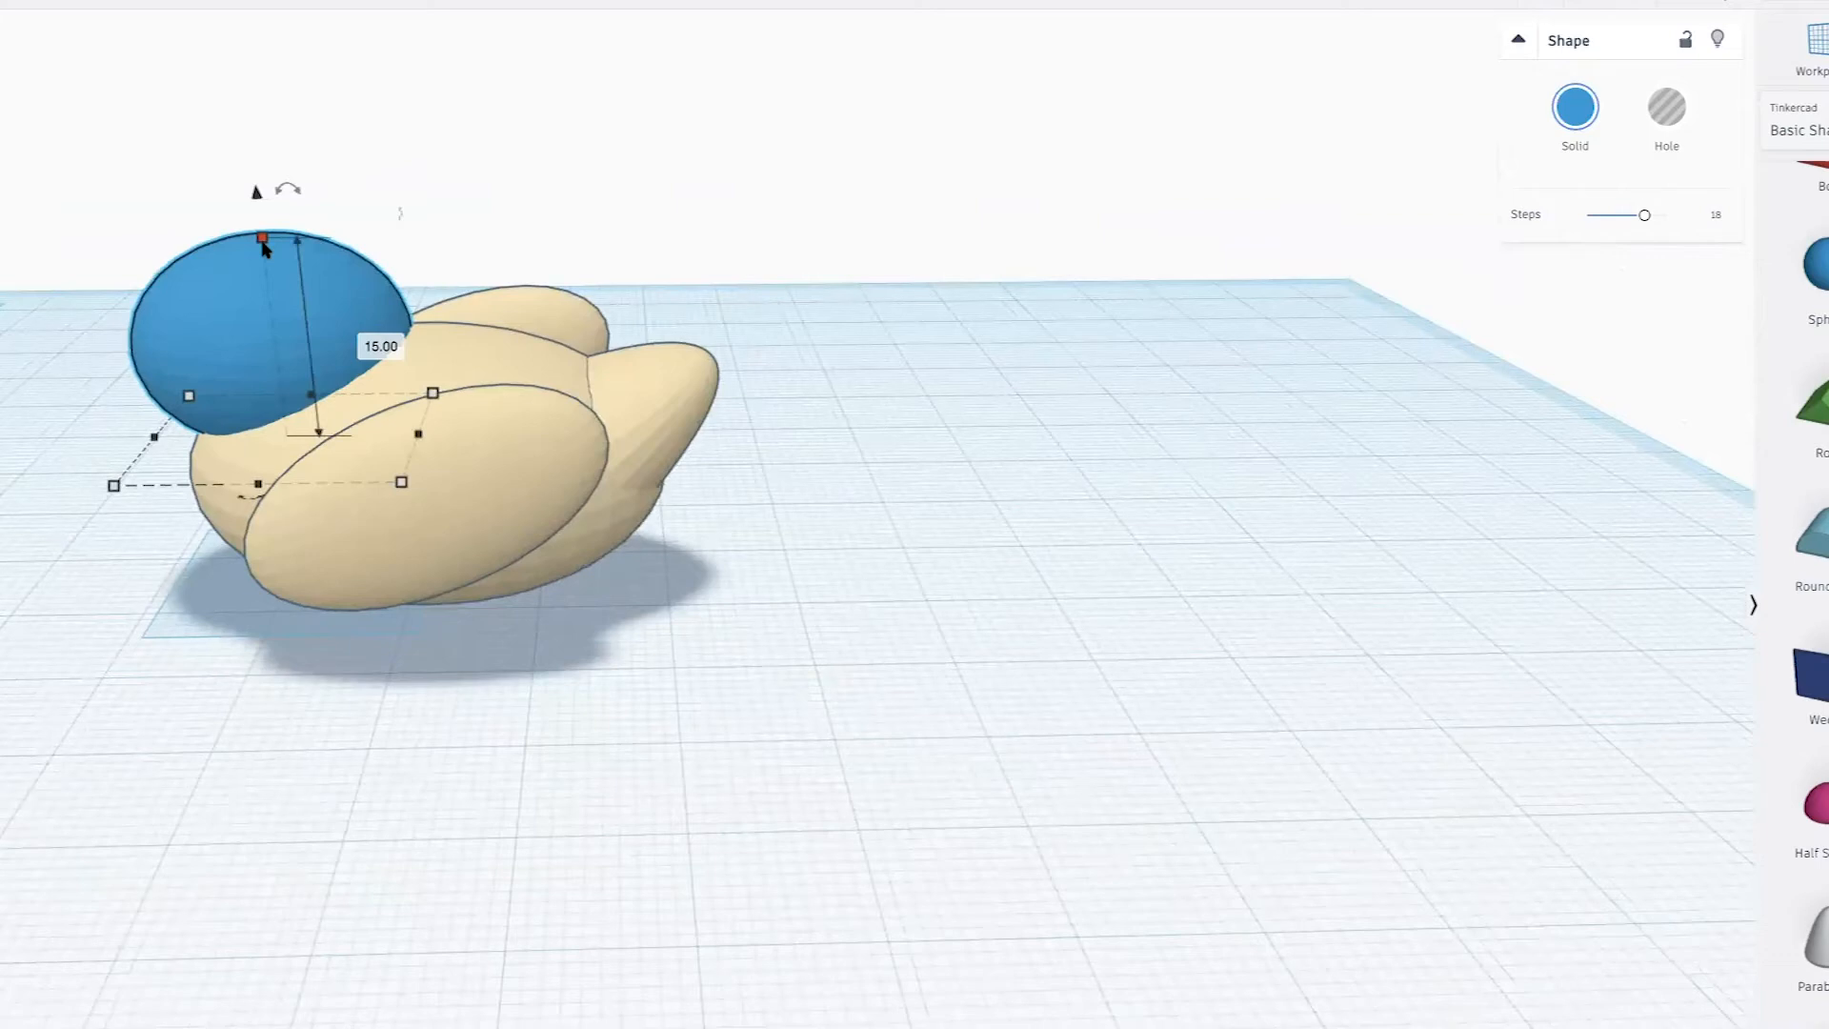
Enlarge the head sphere proportionally to 16 mm high and lower it slightly into the body
drag(262, 239, 261, 224)
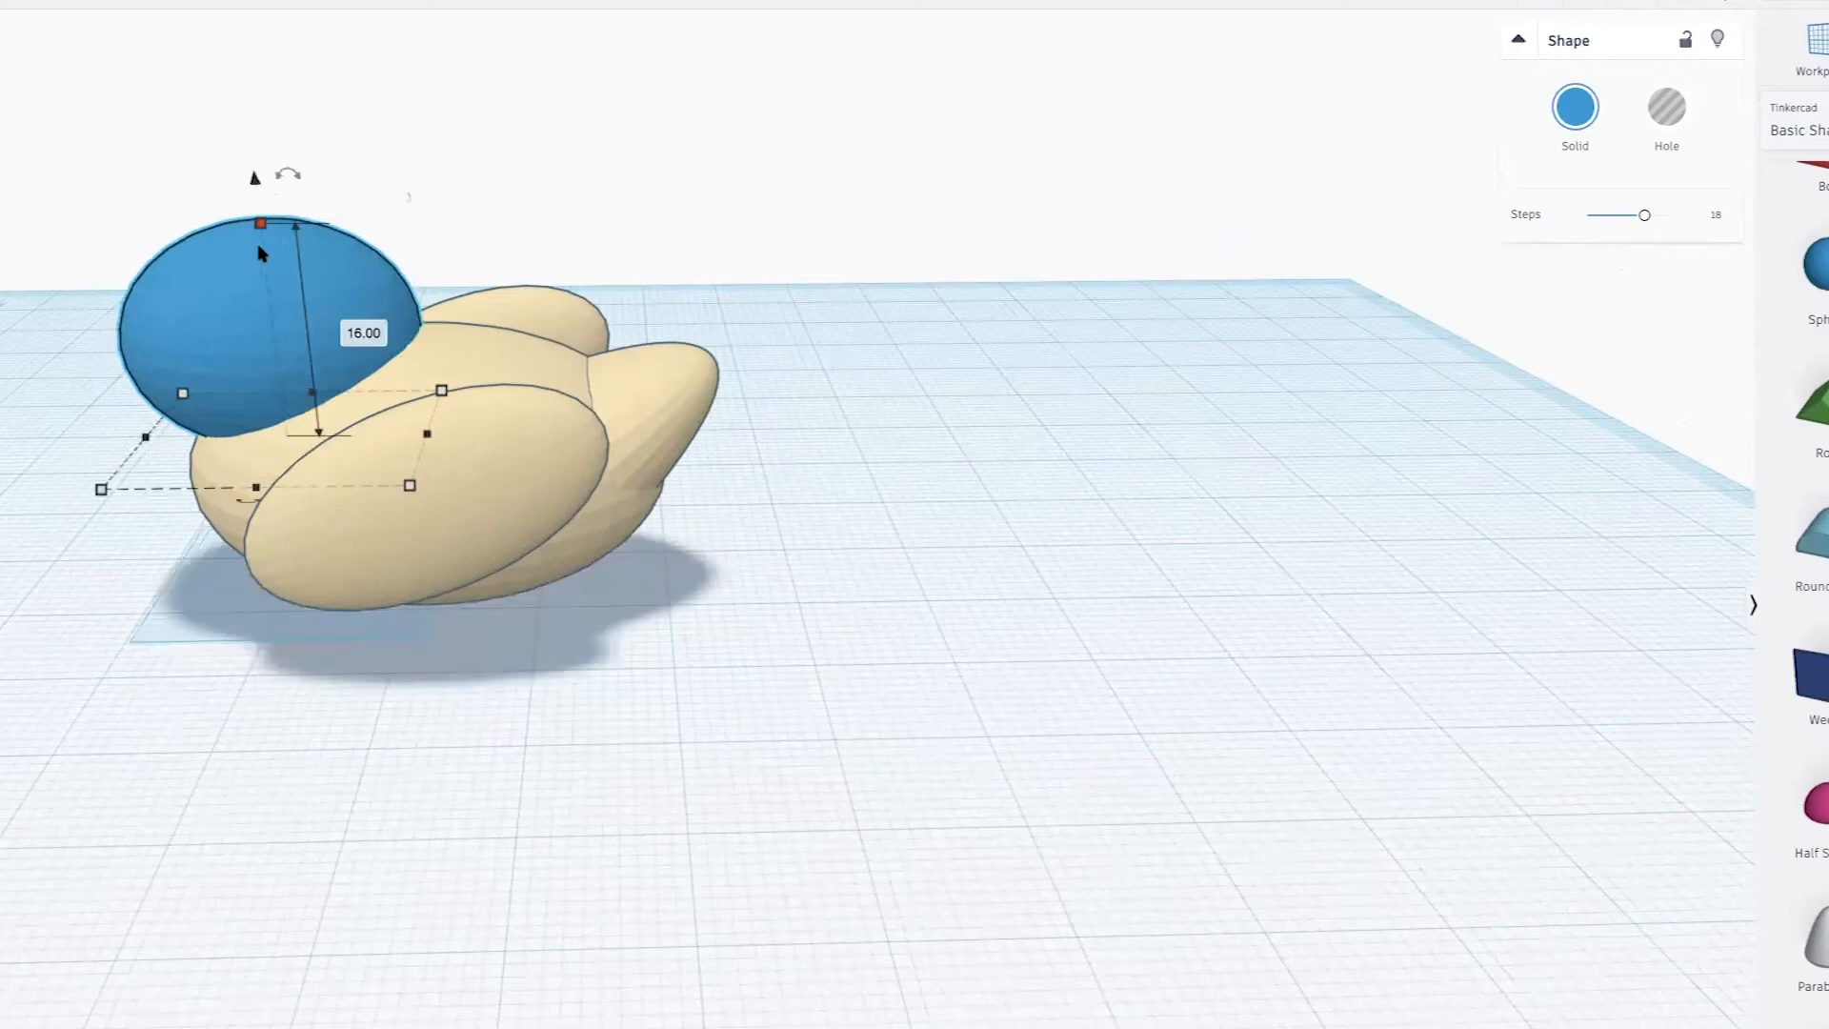
right_drag(193, 424, 812, 416)
key(Right)
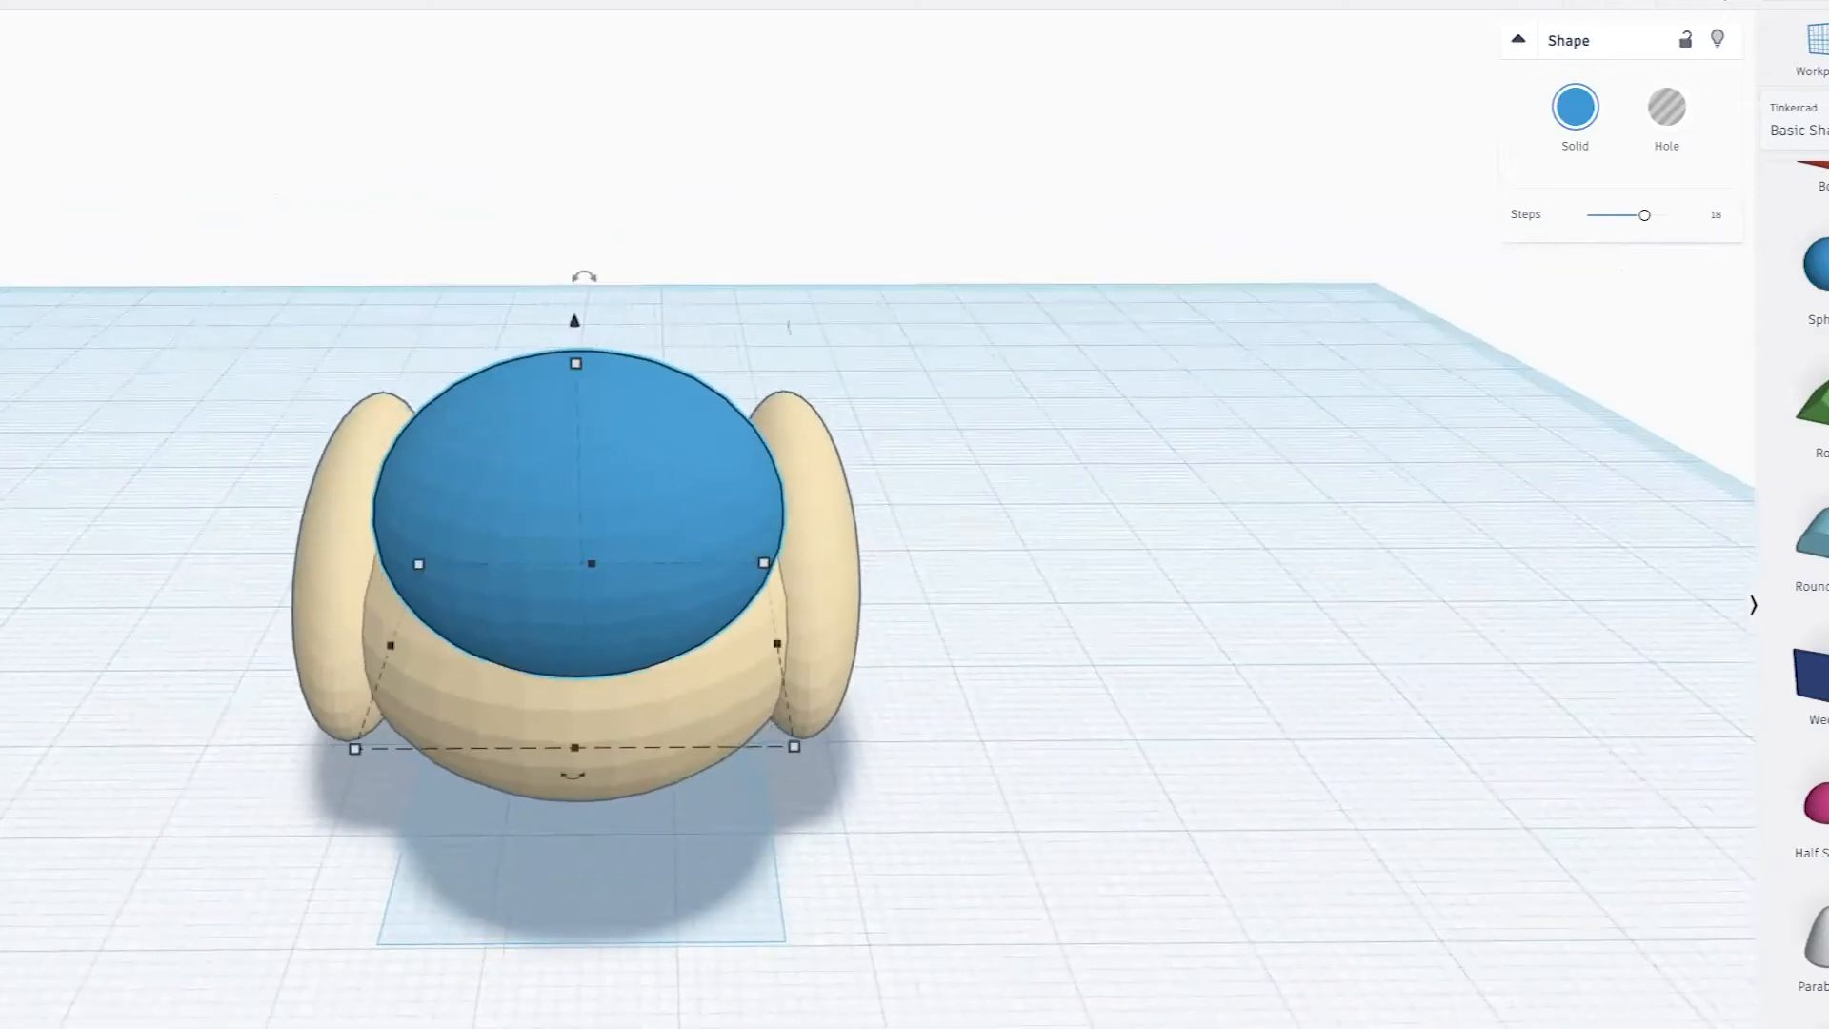
right_drag(534, 433, 238, 202)
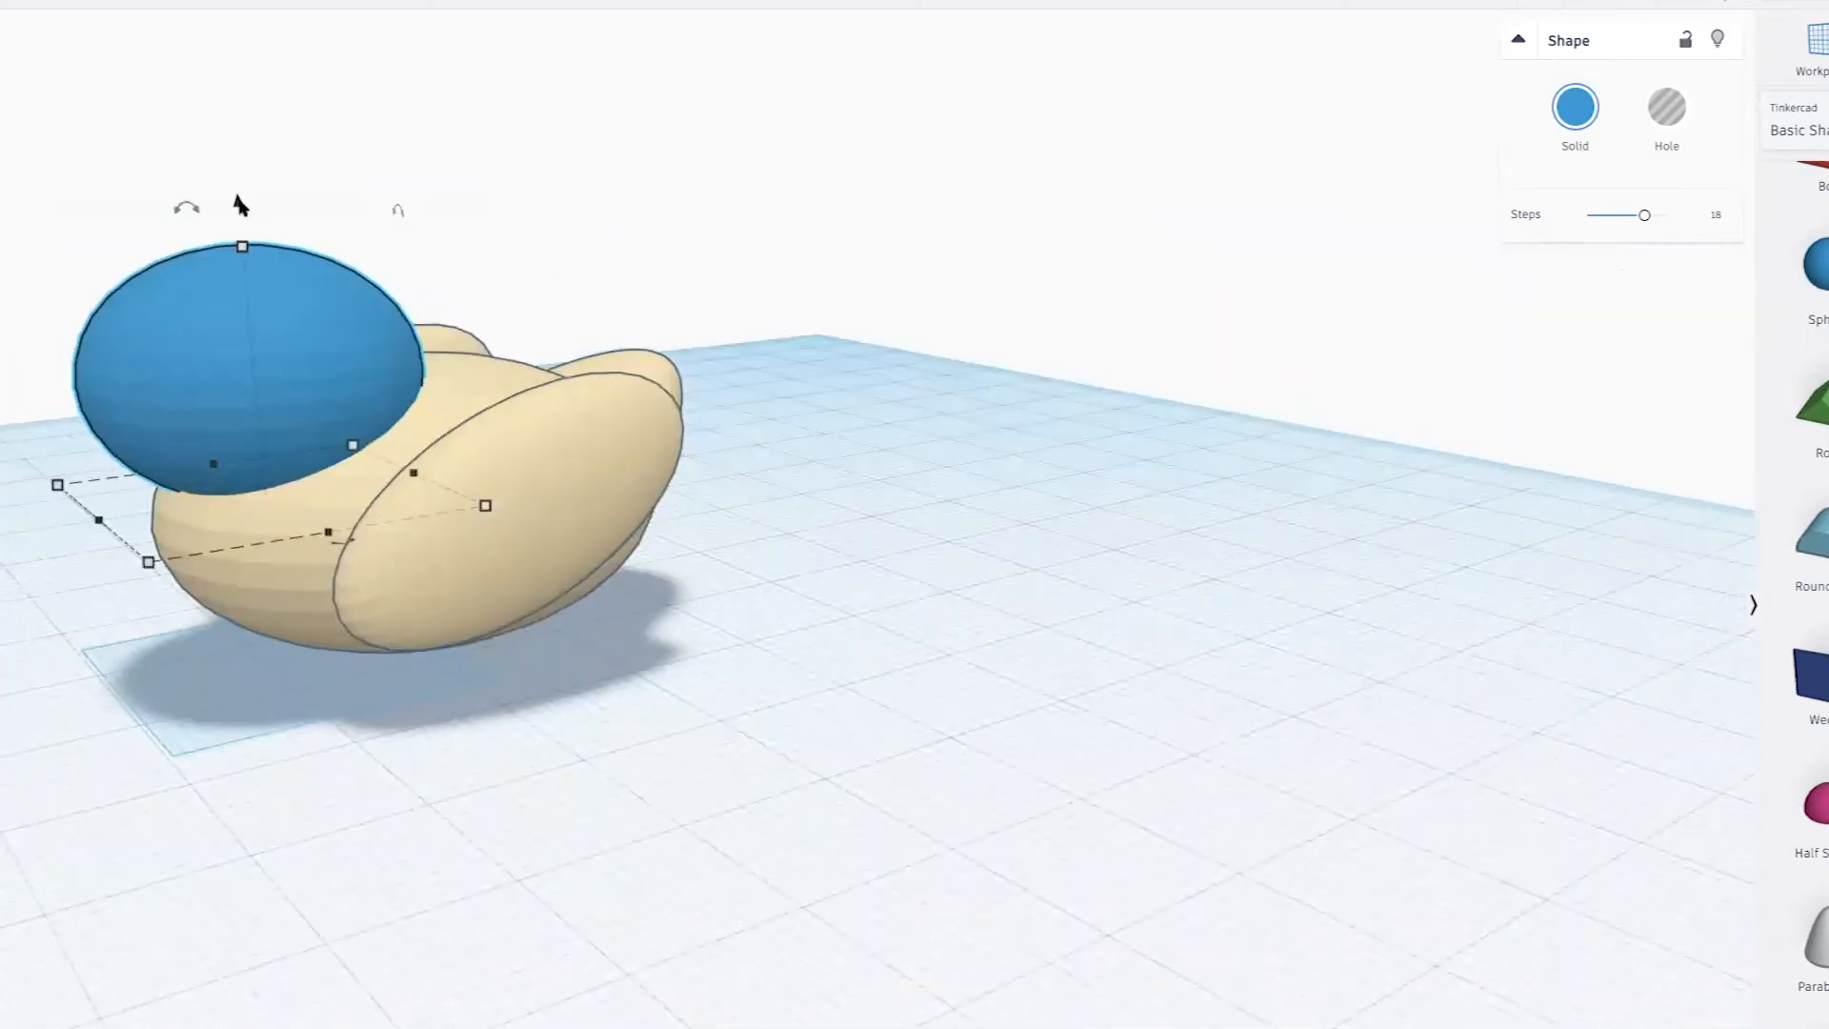
drag(239, 212, 240, 224)
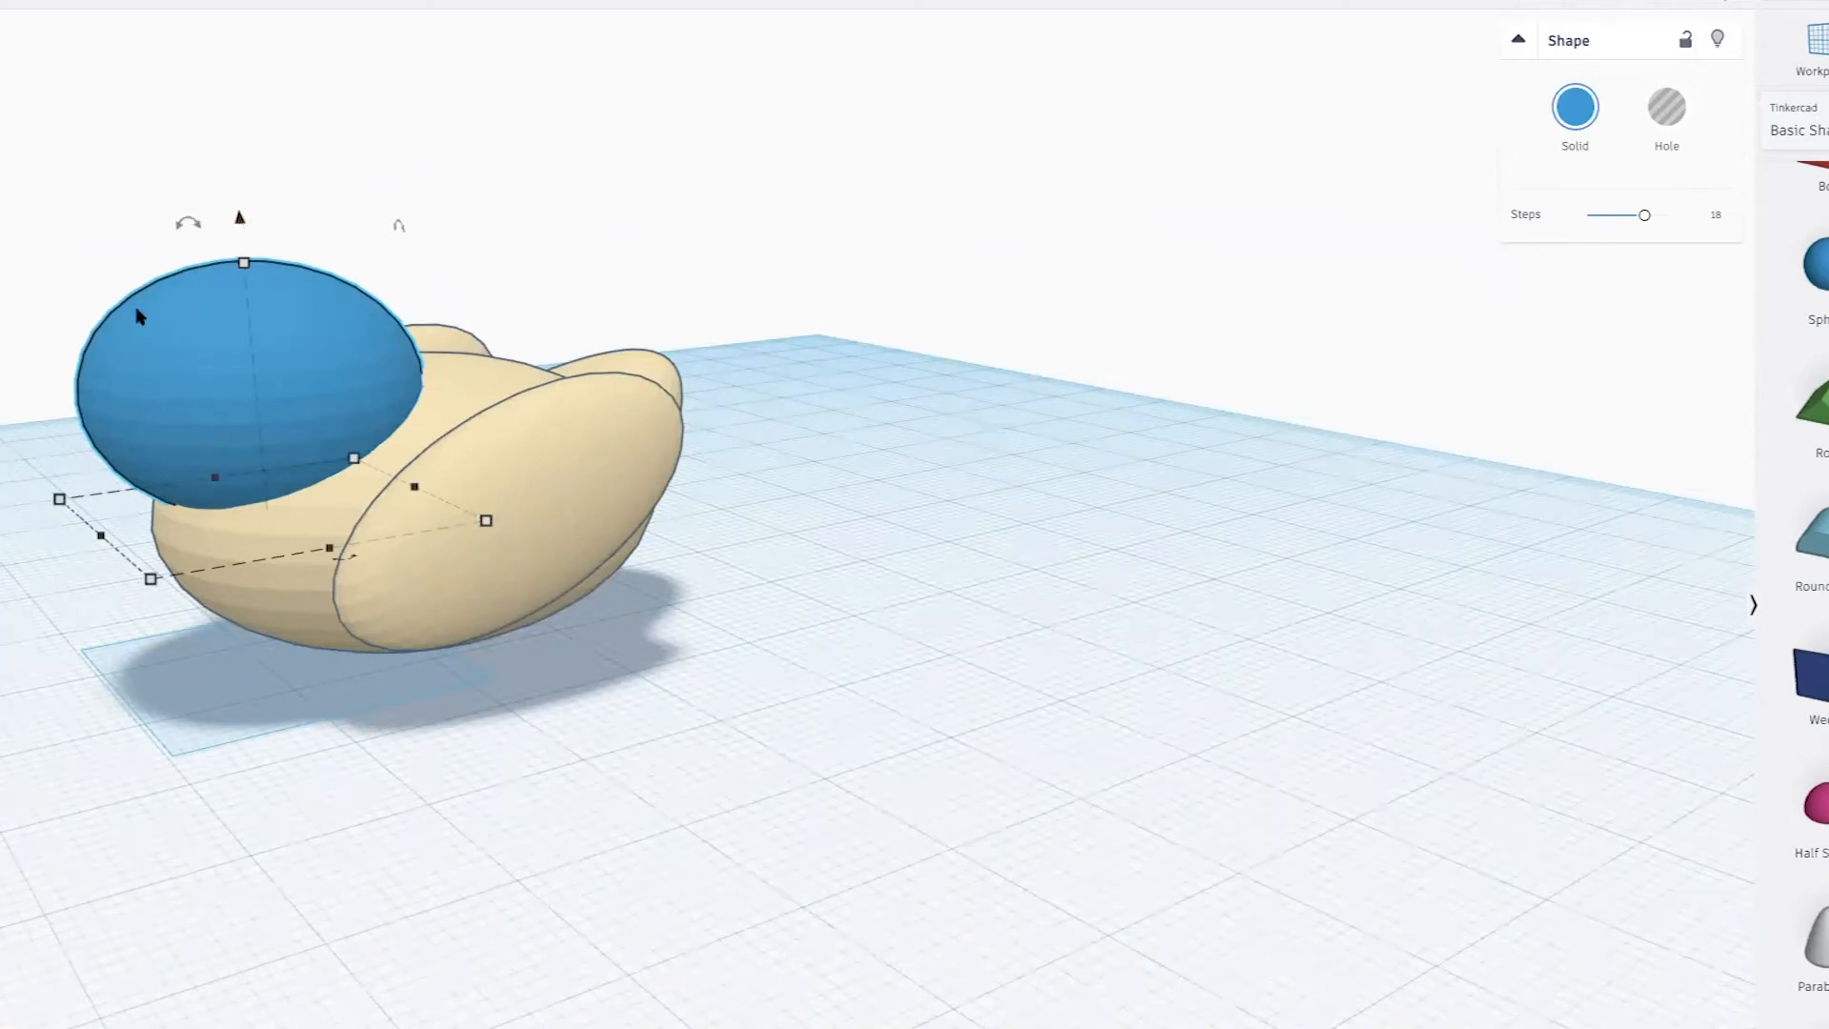
right_drag(493, 410, 853, 409)
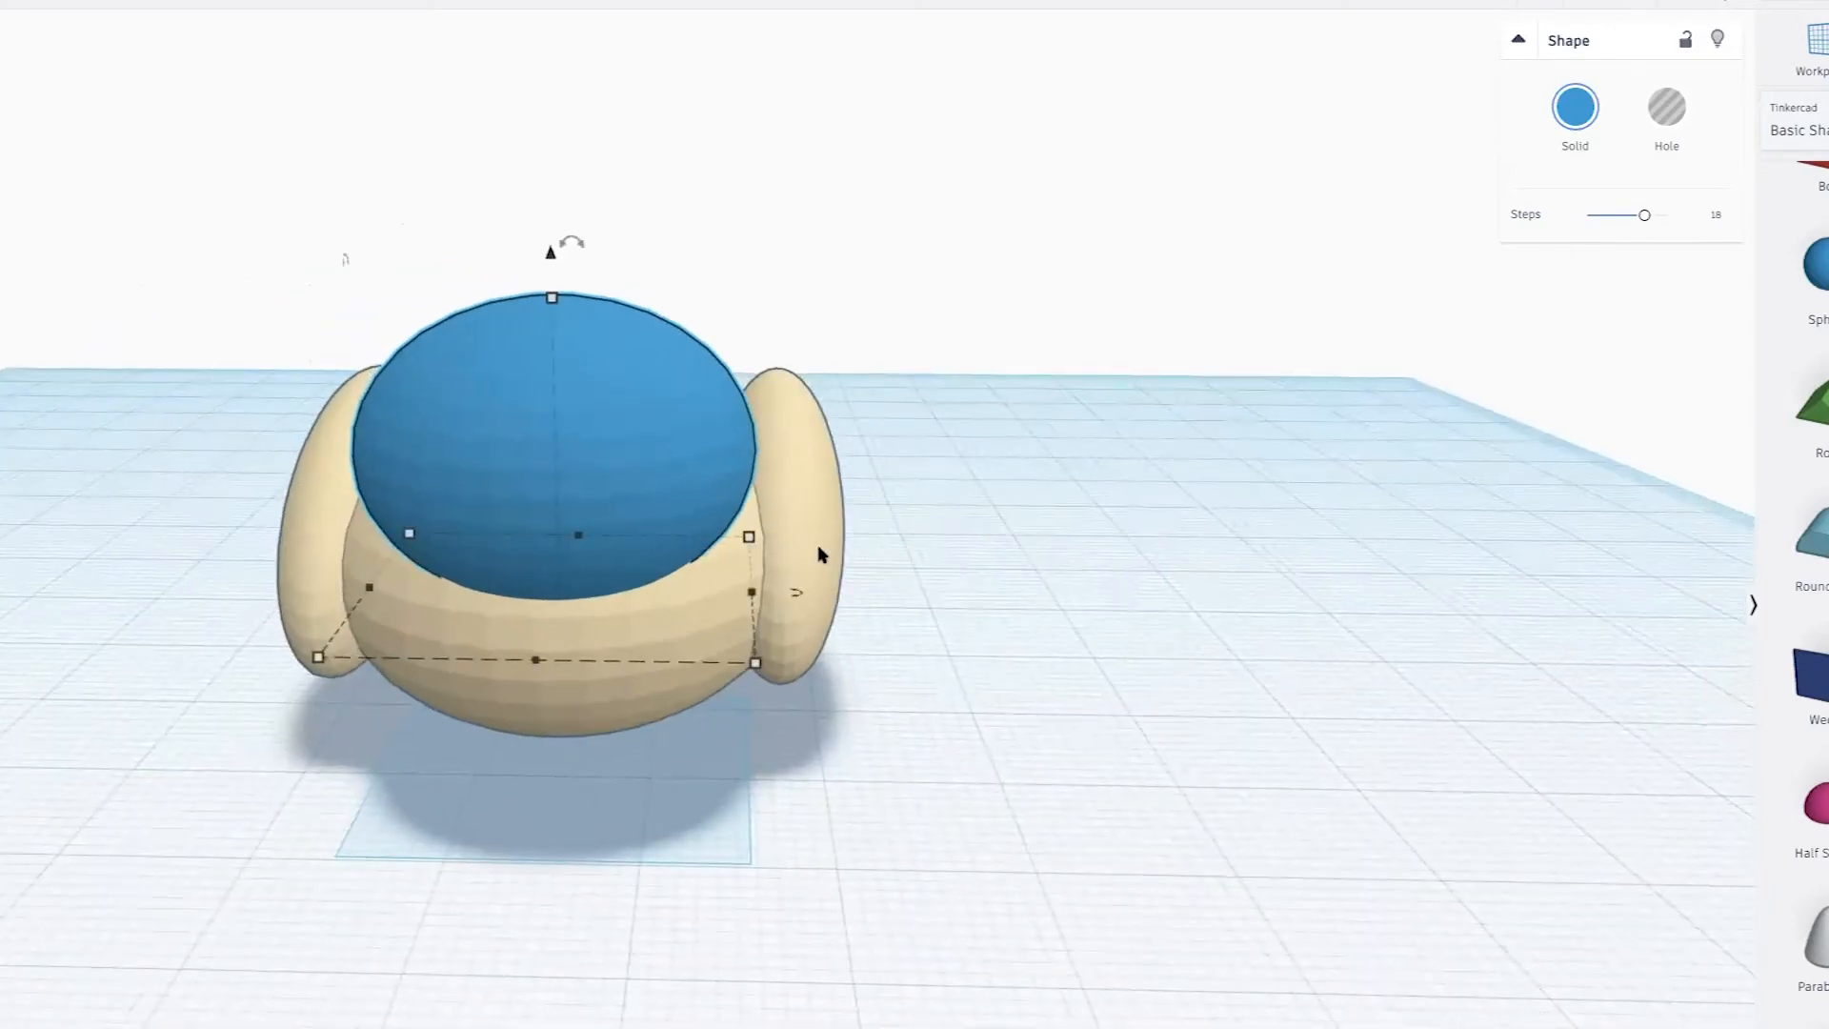
right_drag(823, 551, 412, 603)
mouse_move(54, 177)
mouse_down()
mouse_move(81, 195)
mouse_move(54, 204)
mouse_up()
right_click(54, 205)
Select the head sphere and the body, align their centers across the width and group them into one shape
click(477, 329)
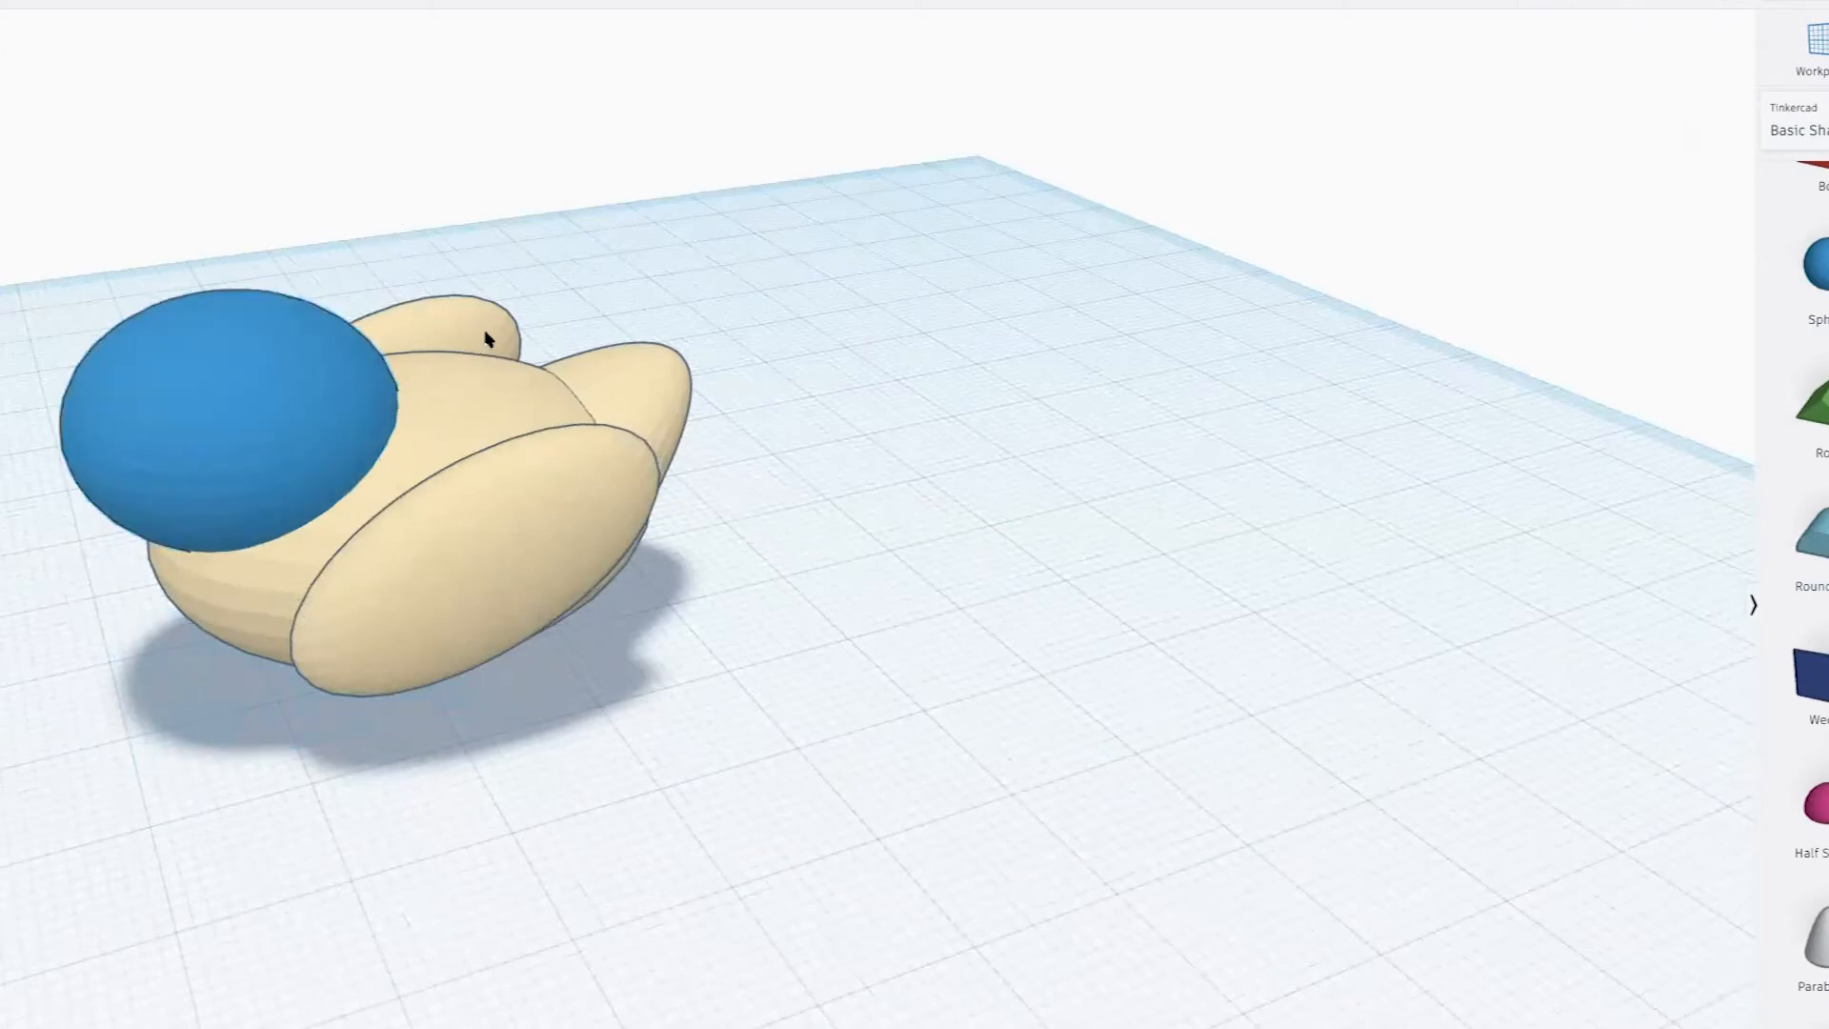
drag(485, 332, 491, 336)
right_drag(695, 400, 1163, 441)
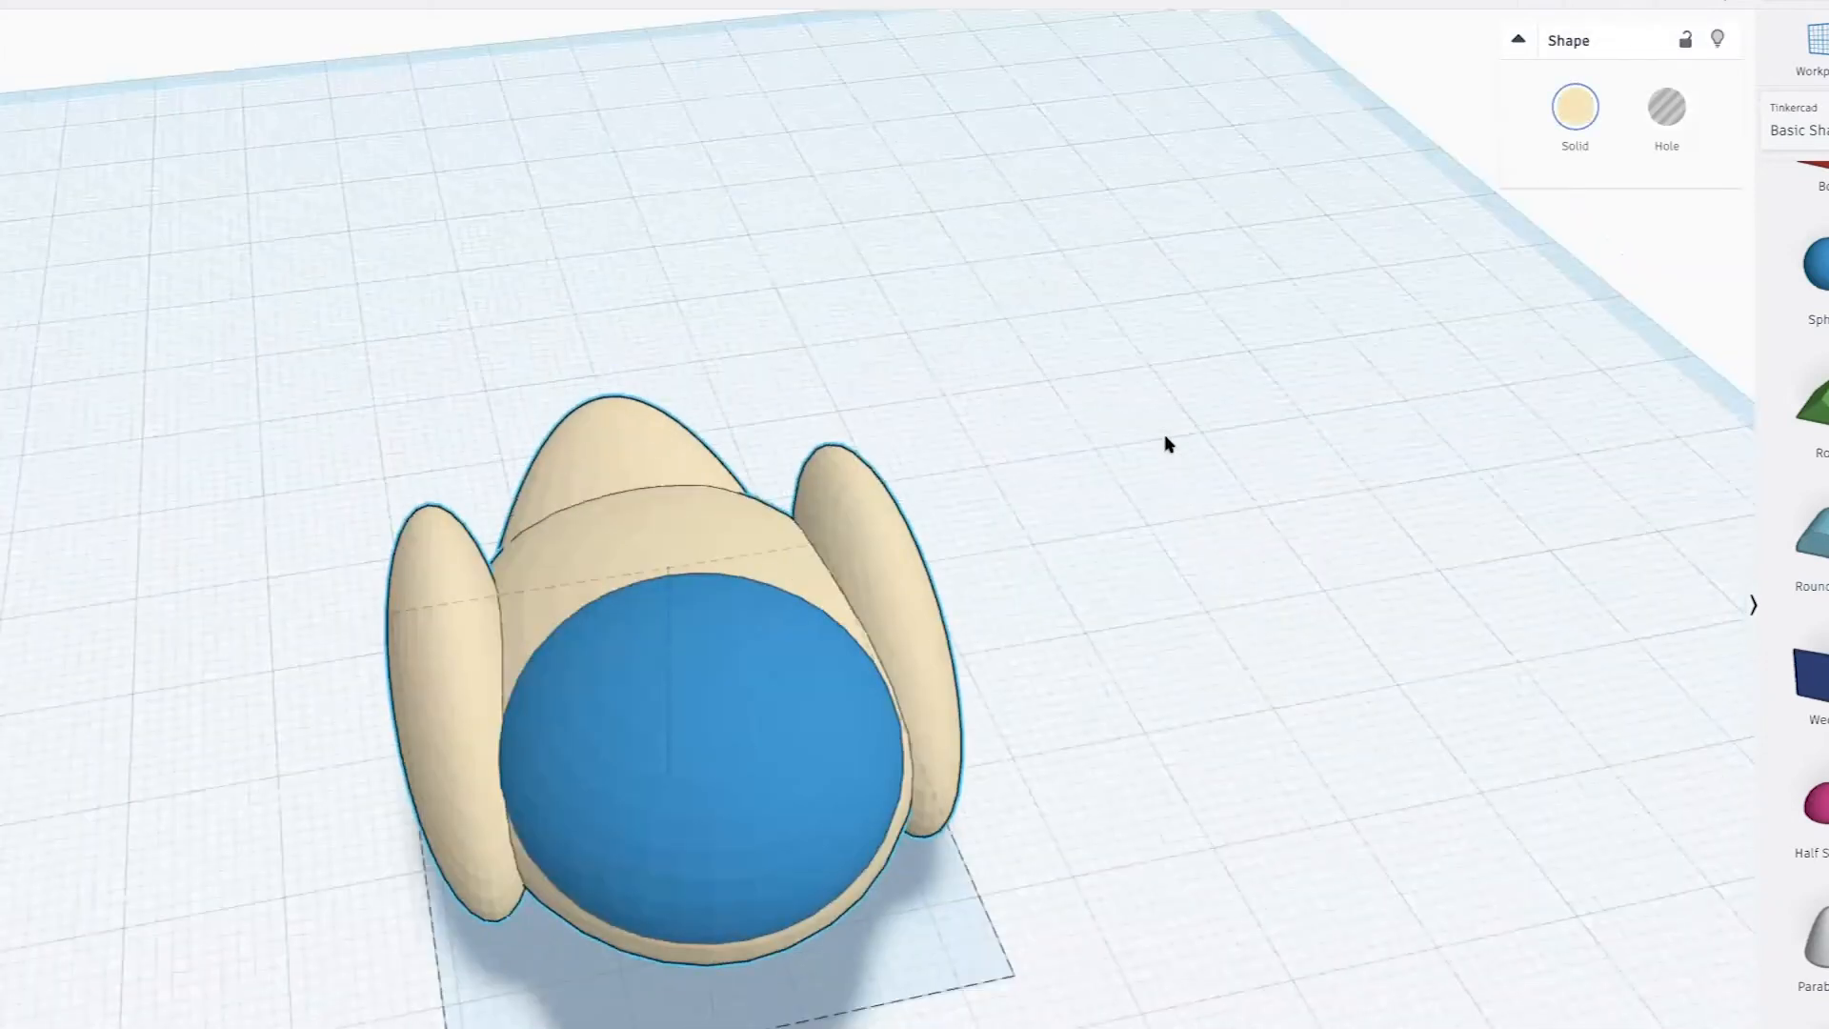
right_drag(499, 676, 473, 610)
drag(1147, 914, 37, 289)
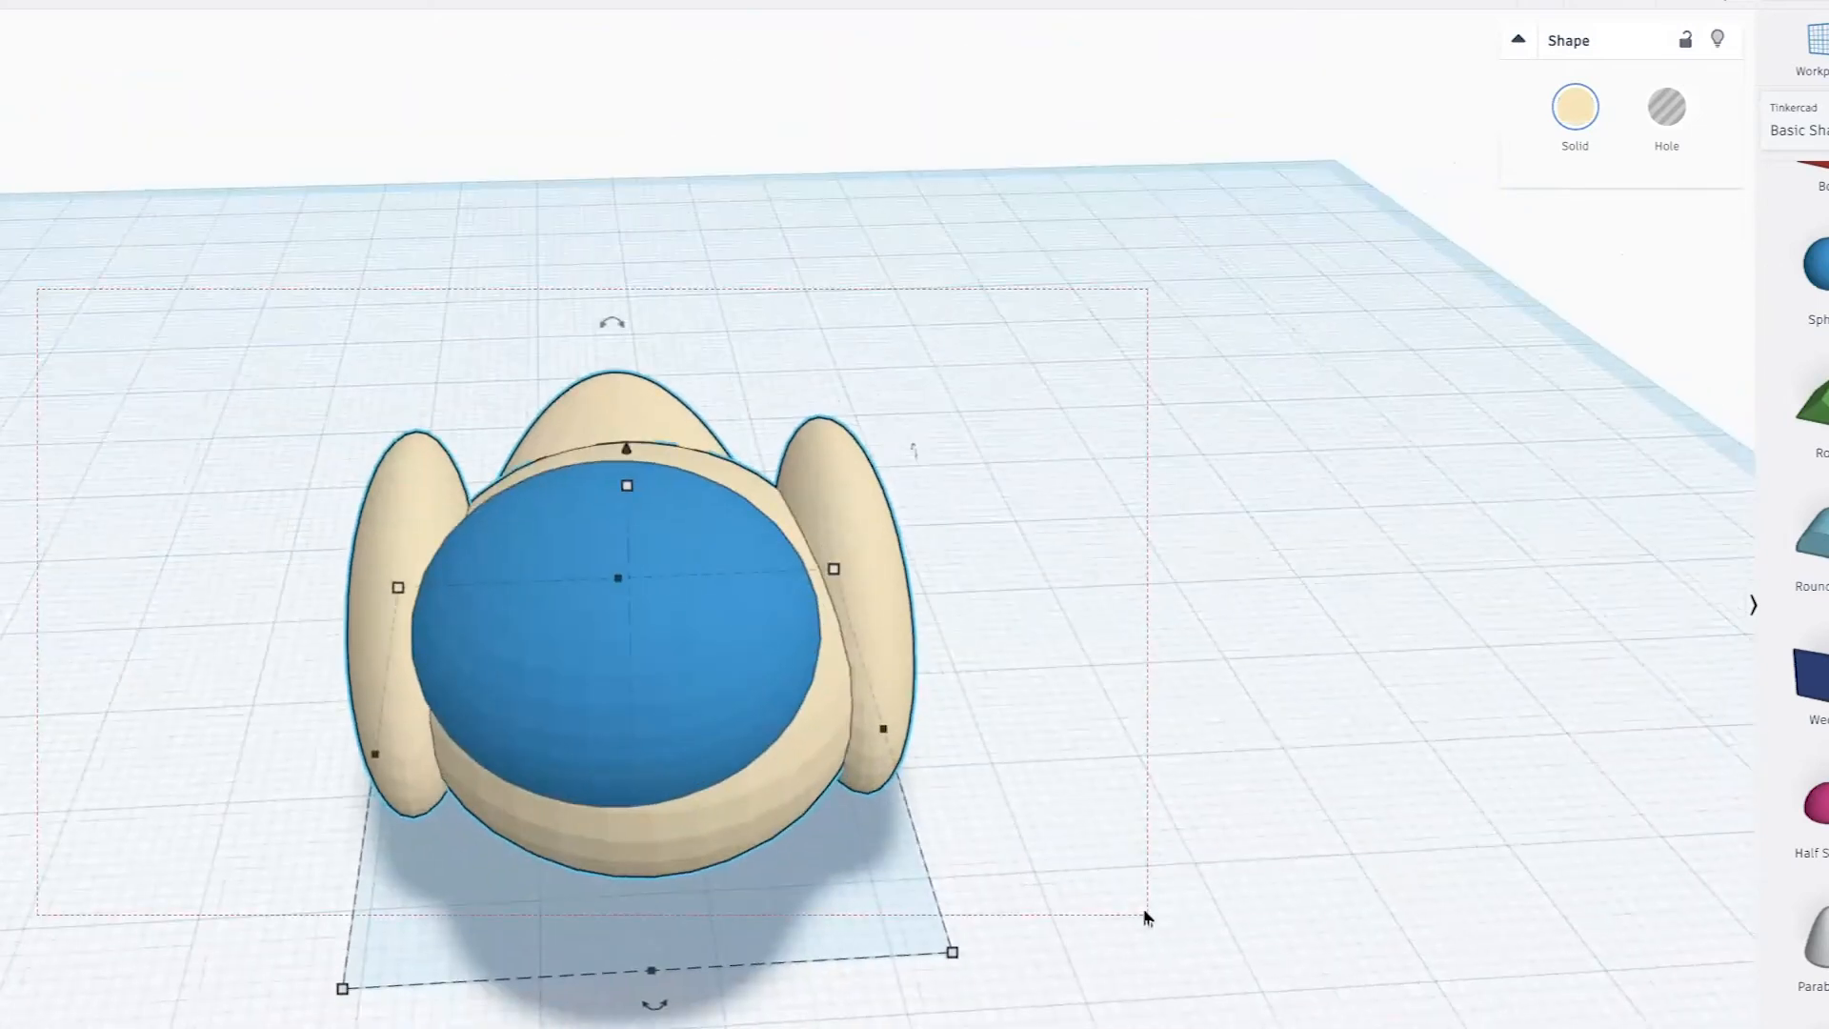
drag(1147, 916, 1119, 1024)
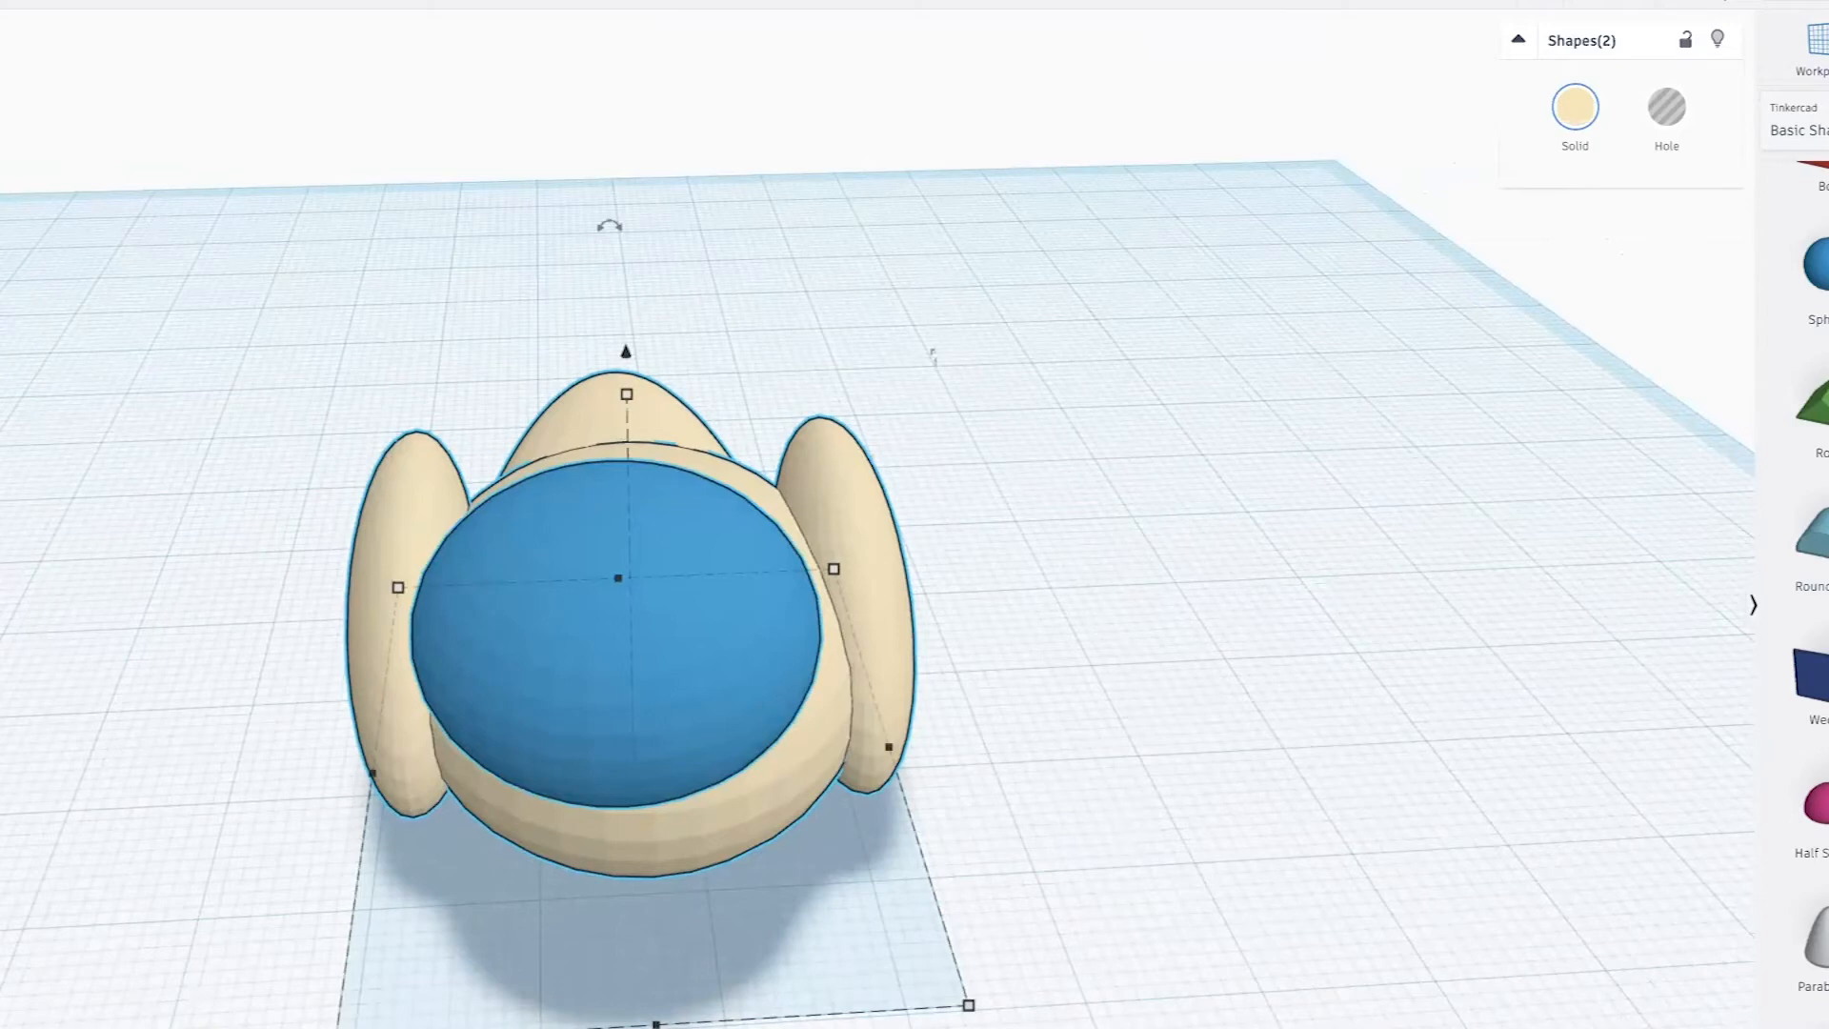
key(l)
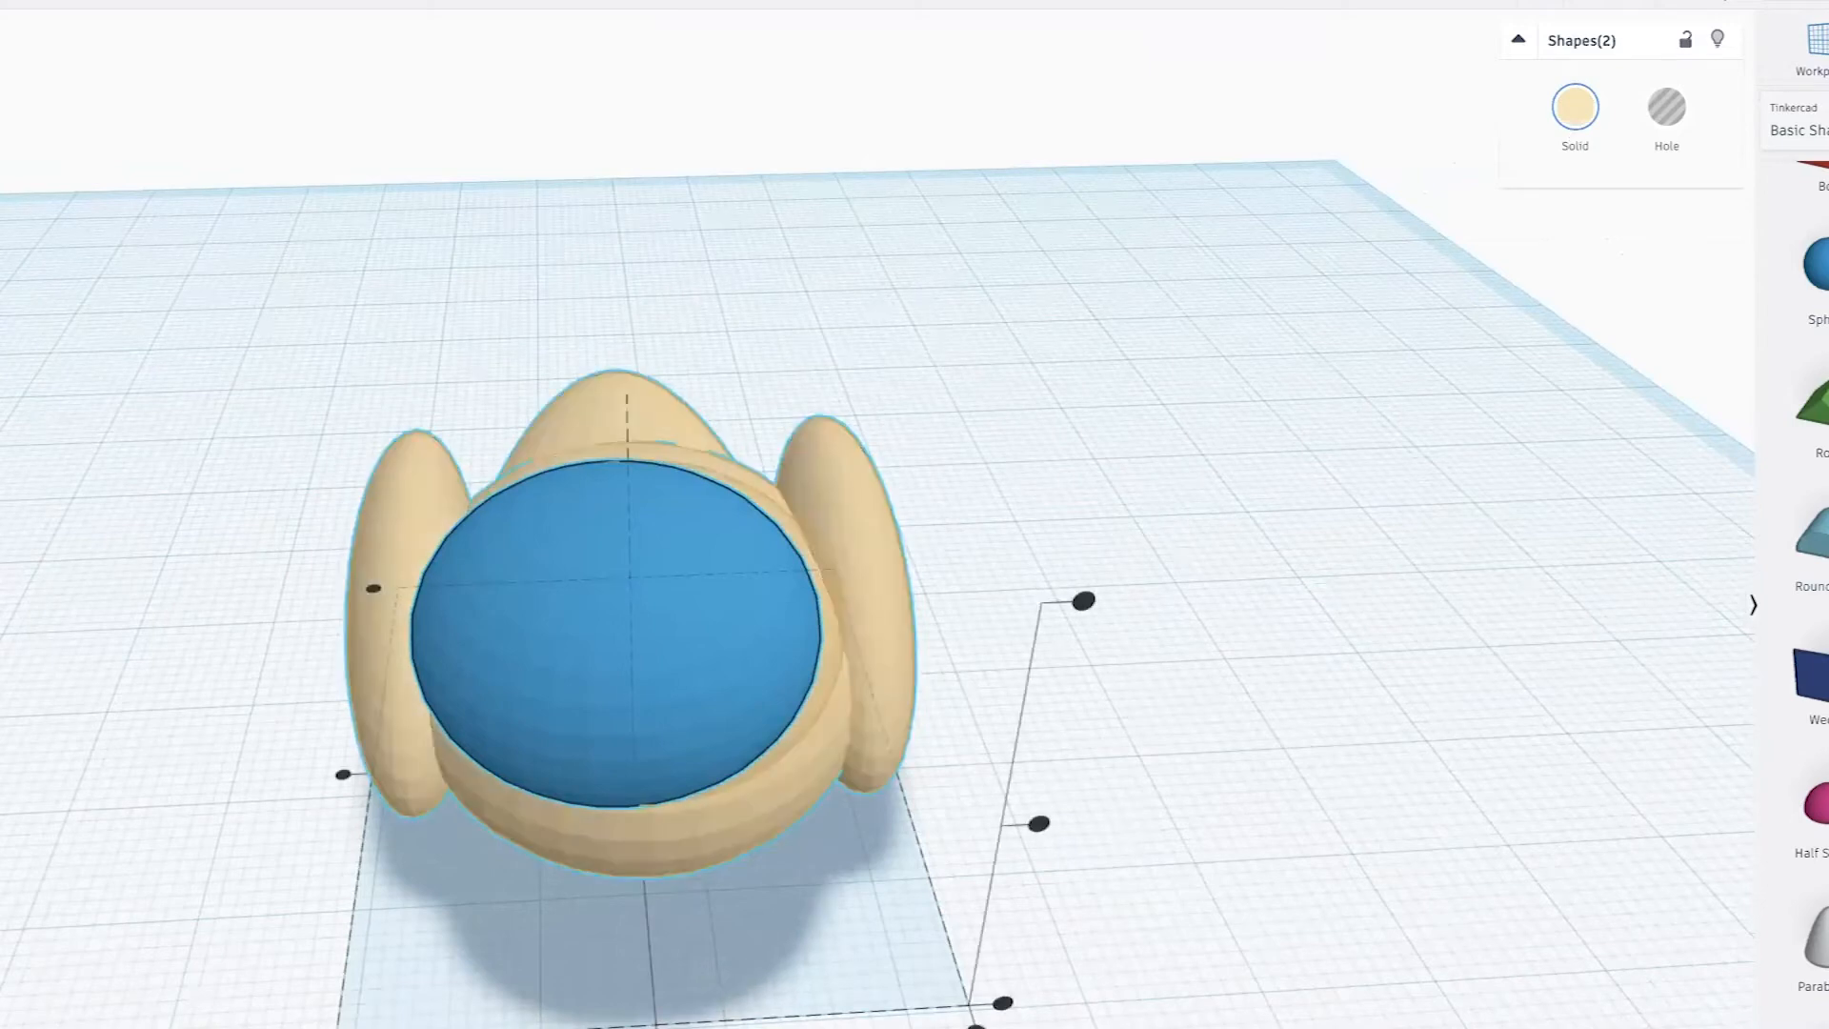
click(657, 1028)
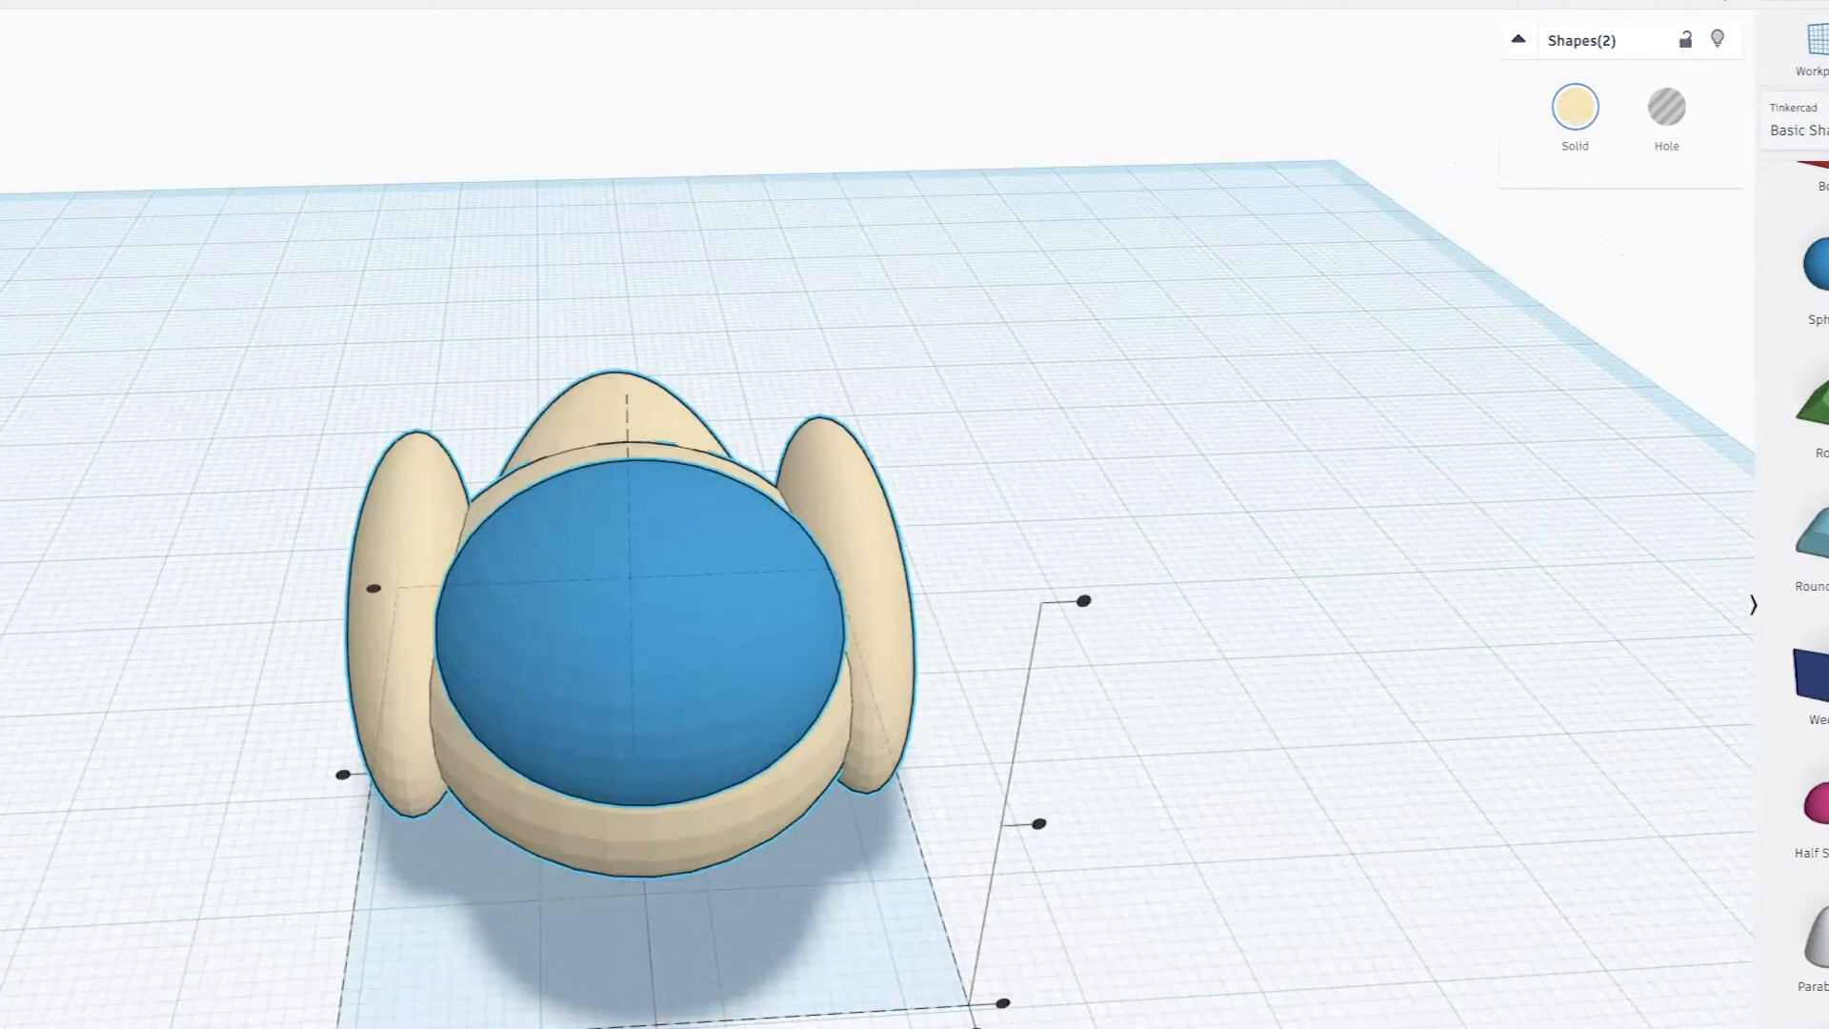
click(1588, 2)
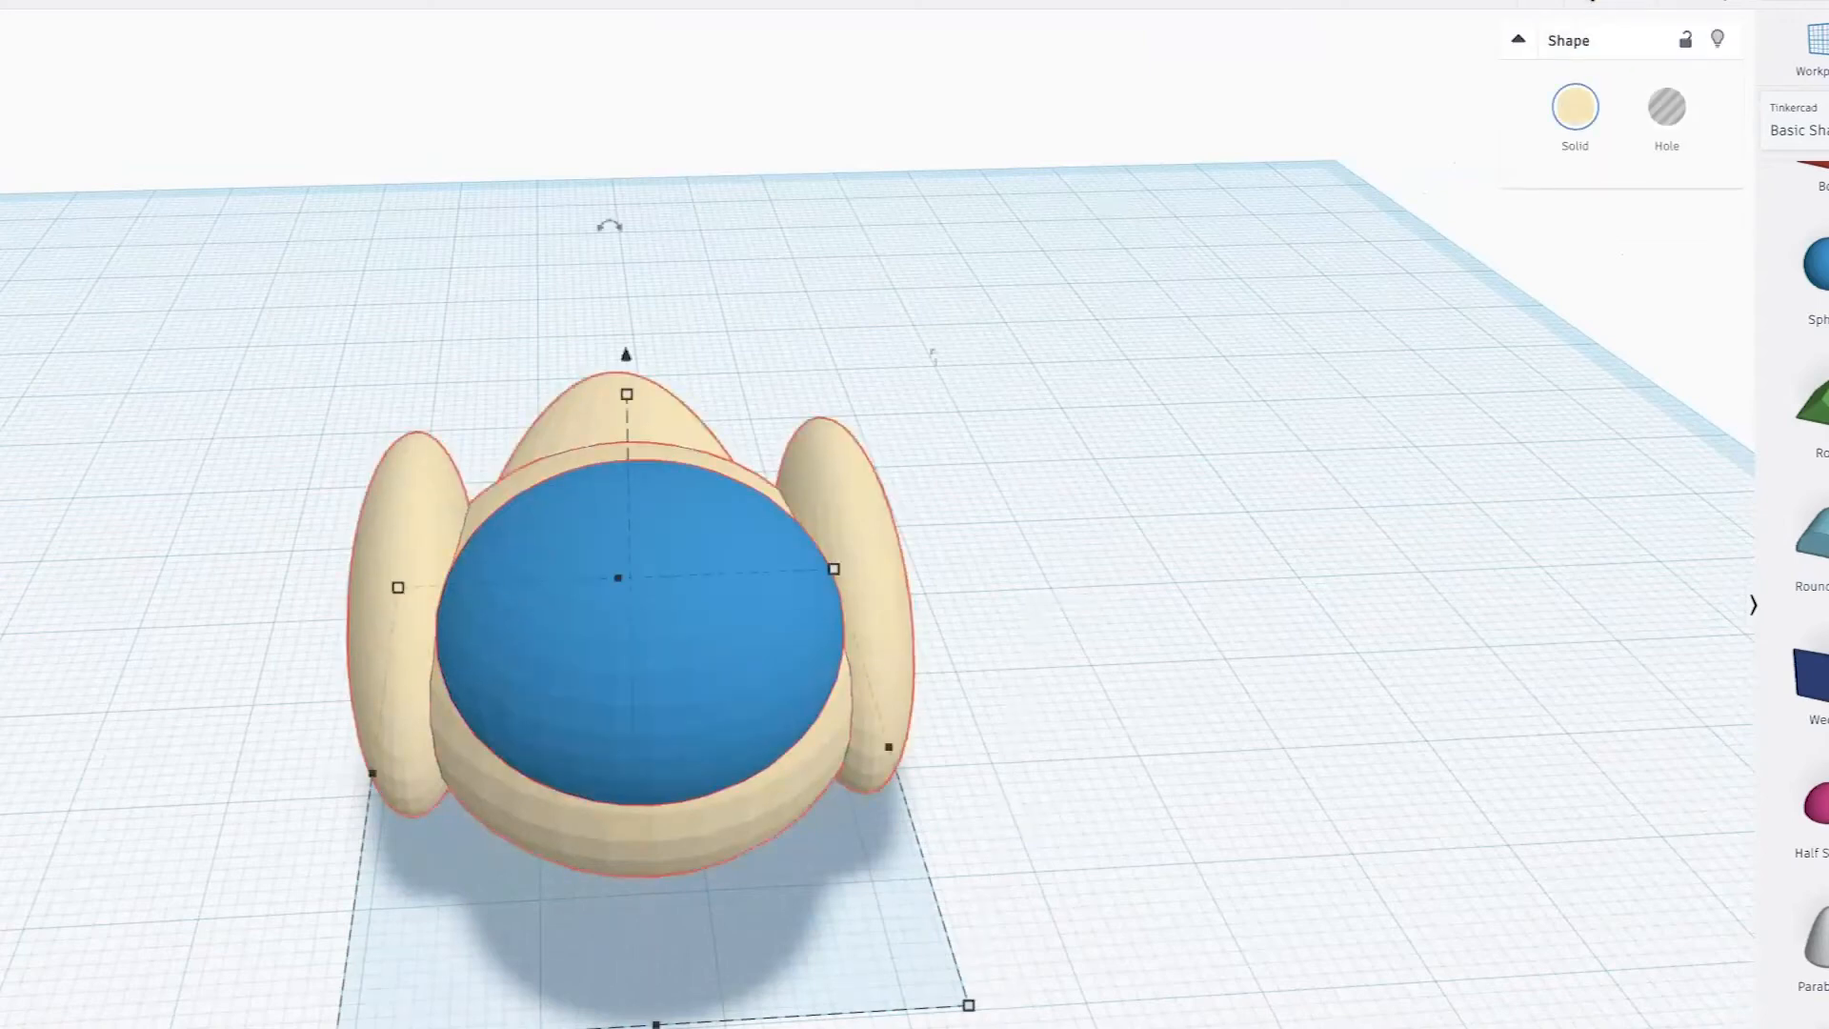
Add a cone in front of the head and scale it down proportionally to 7 mm high
right_drag(1343, 735, 723, 704)
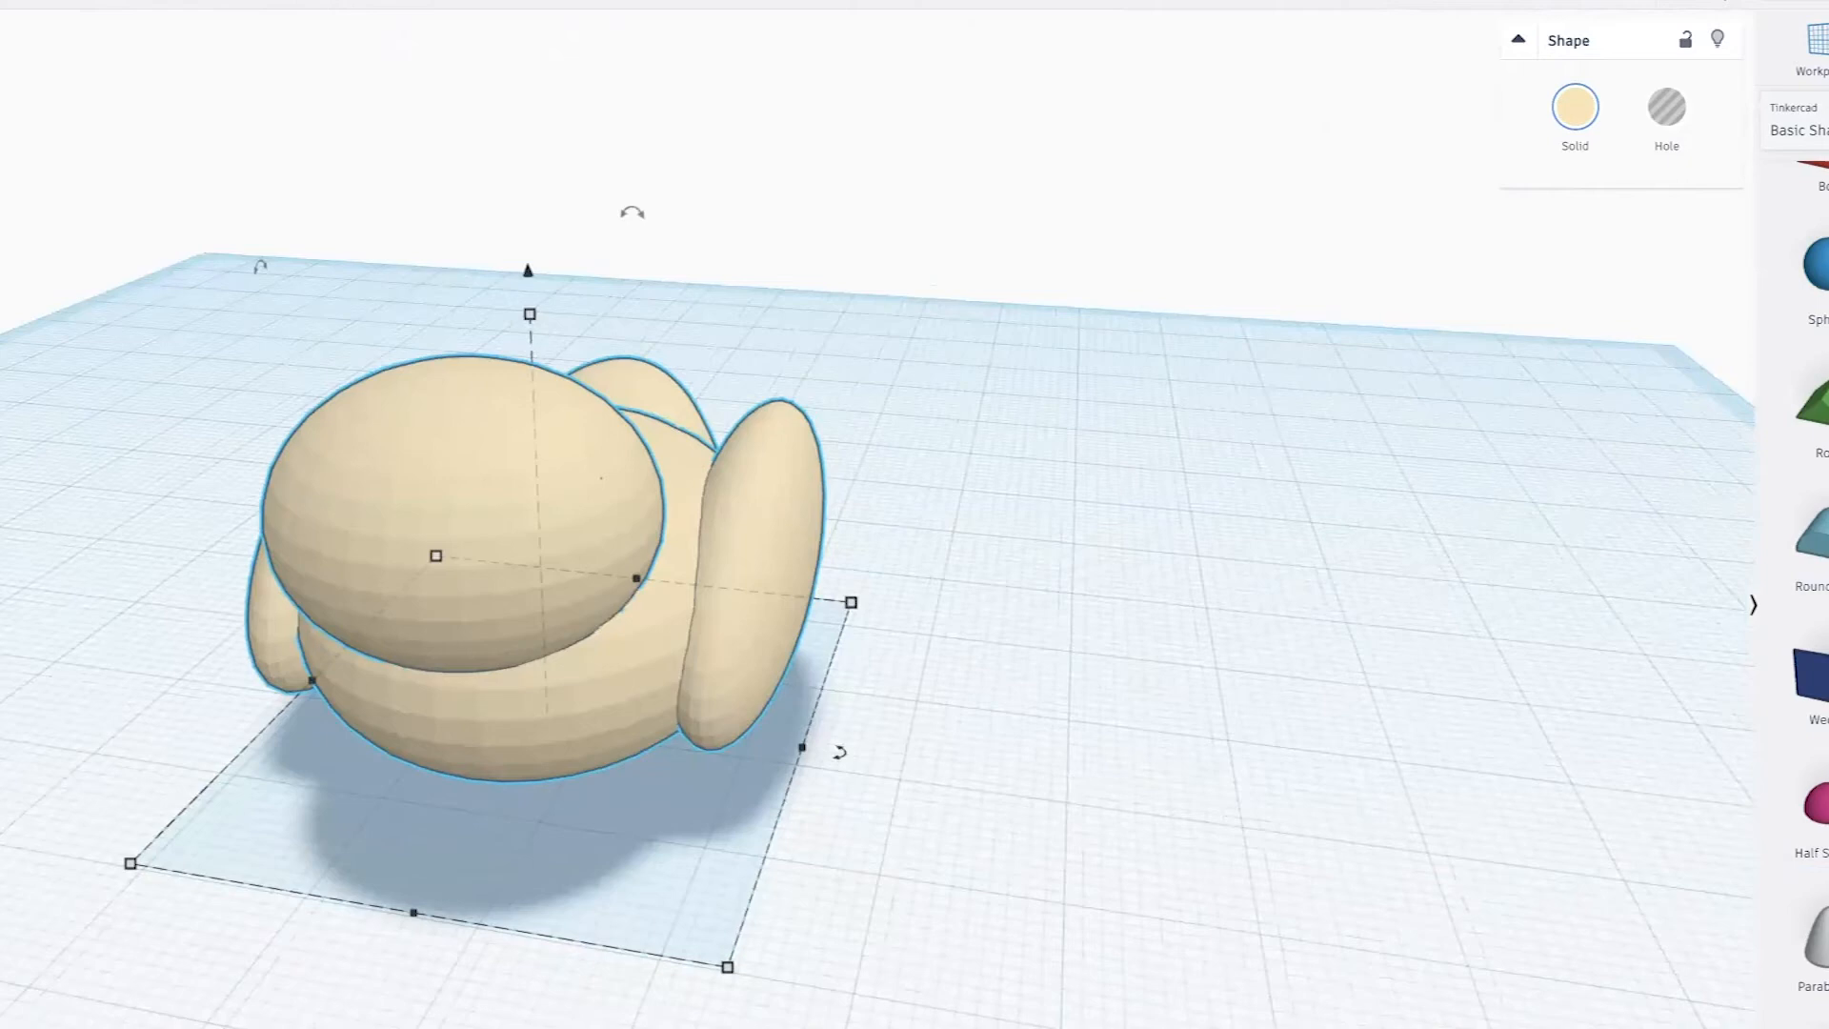
drag(1824, 410, 391, 919)
scroll(390, 919, up, 2)
scroll(391, 916, down, 1)
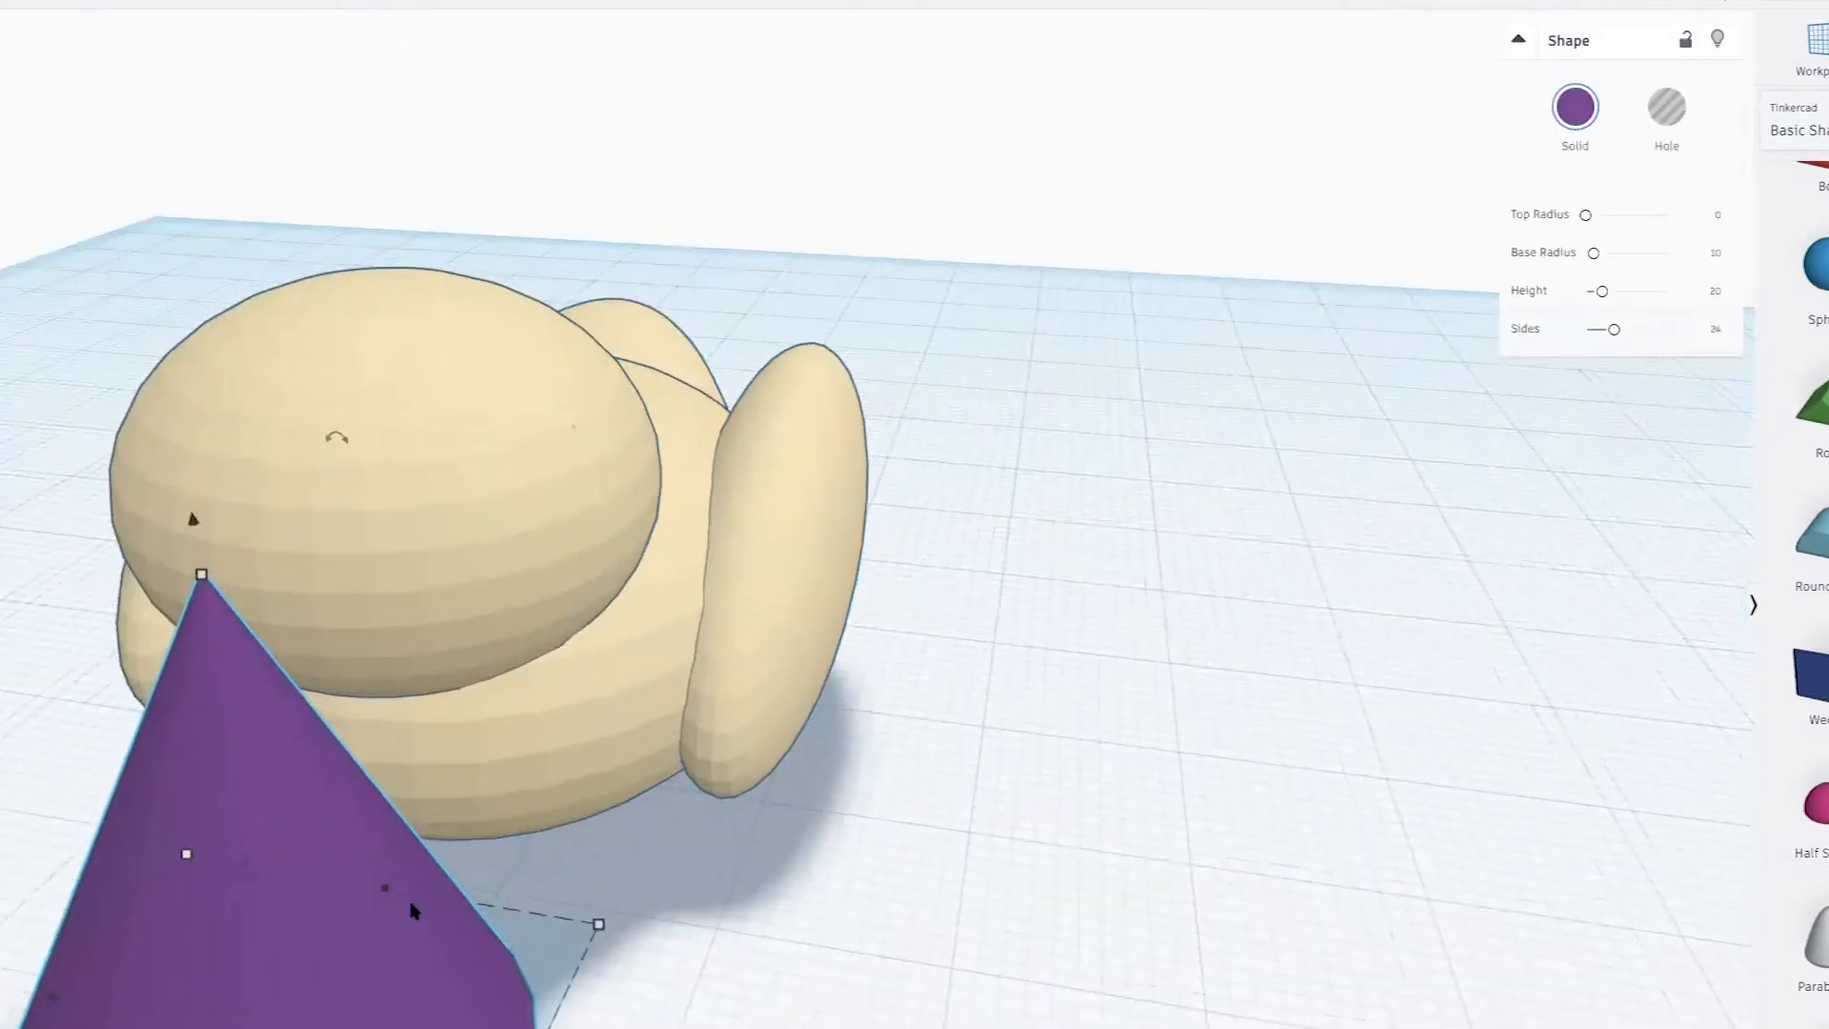
scroll(410, 904, down, 2)
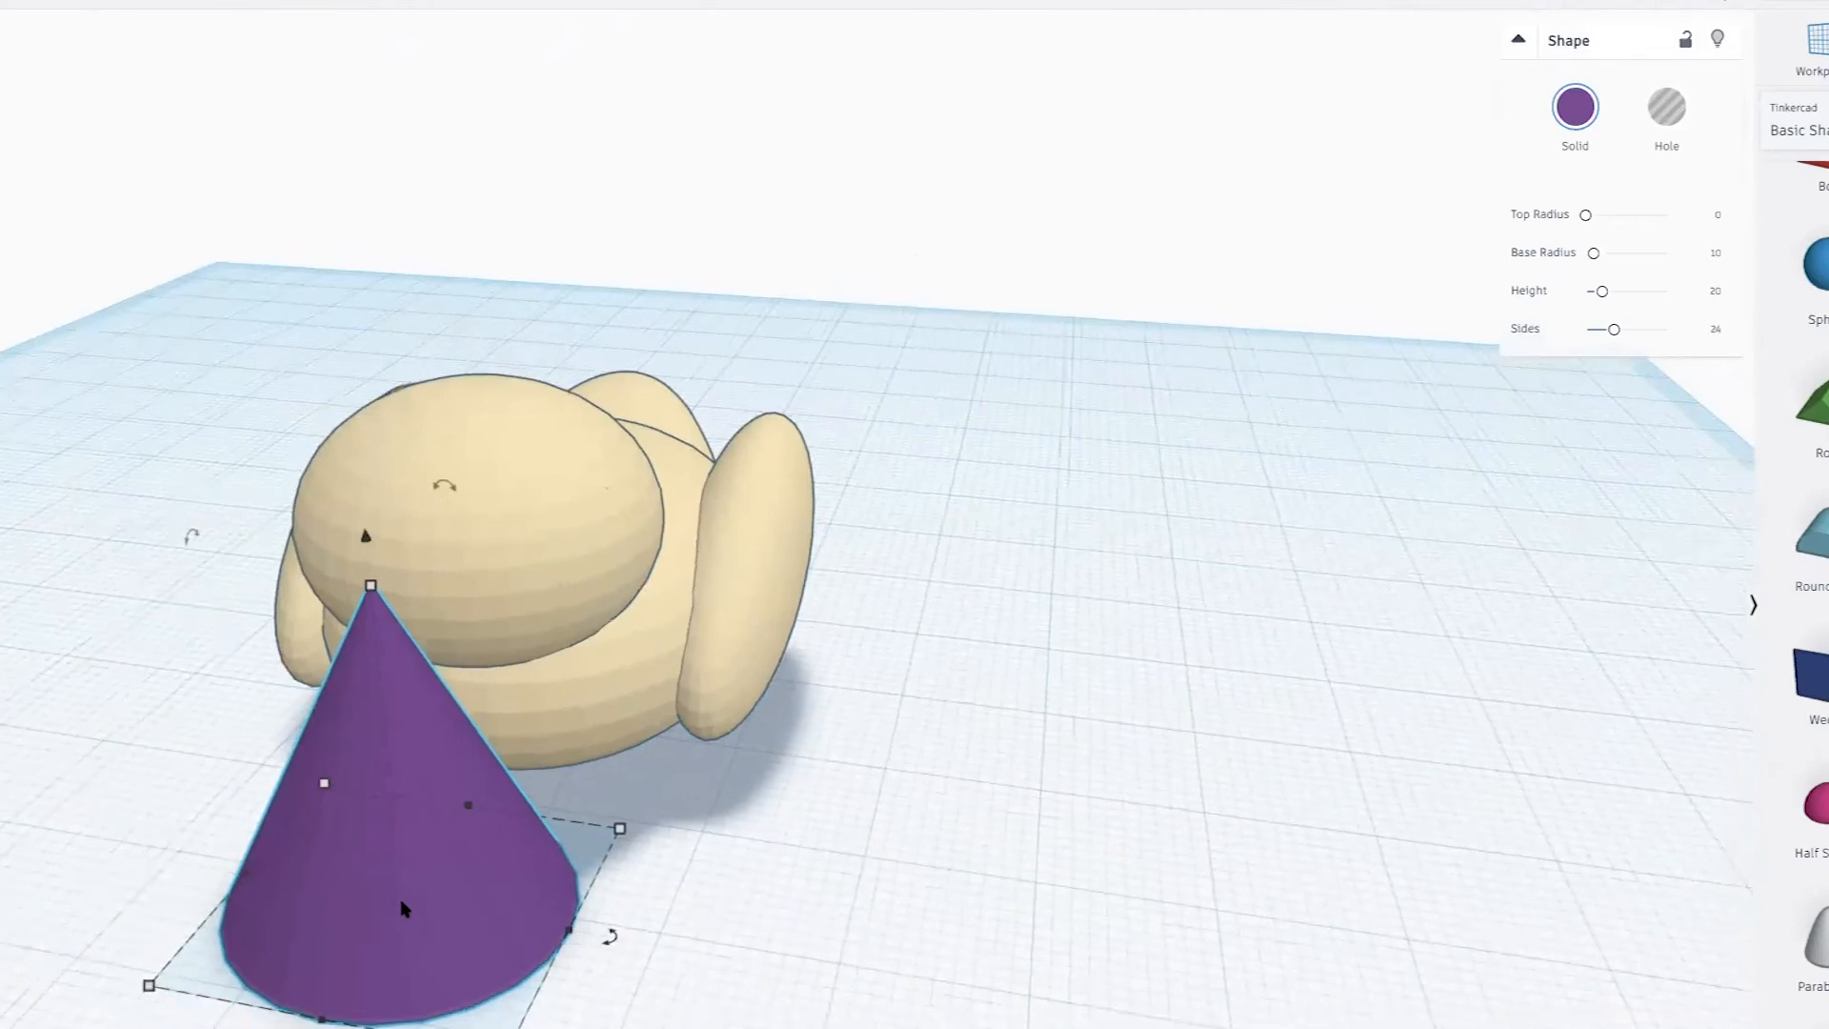
scroll(403, 906, down, 3)
scroll(420, 882, down, 2)
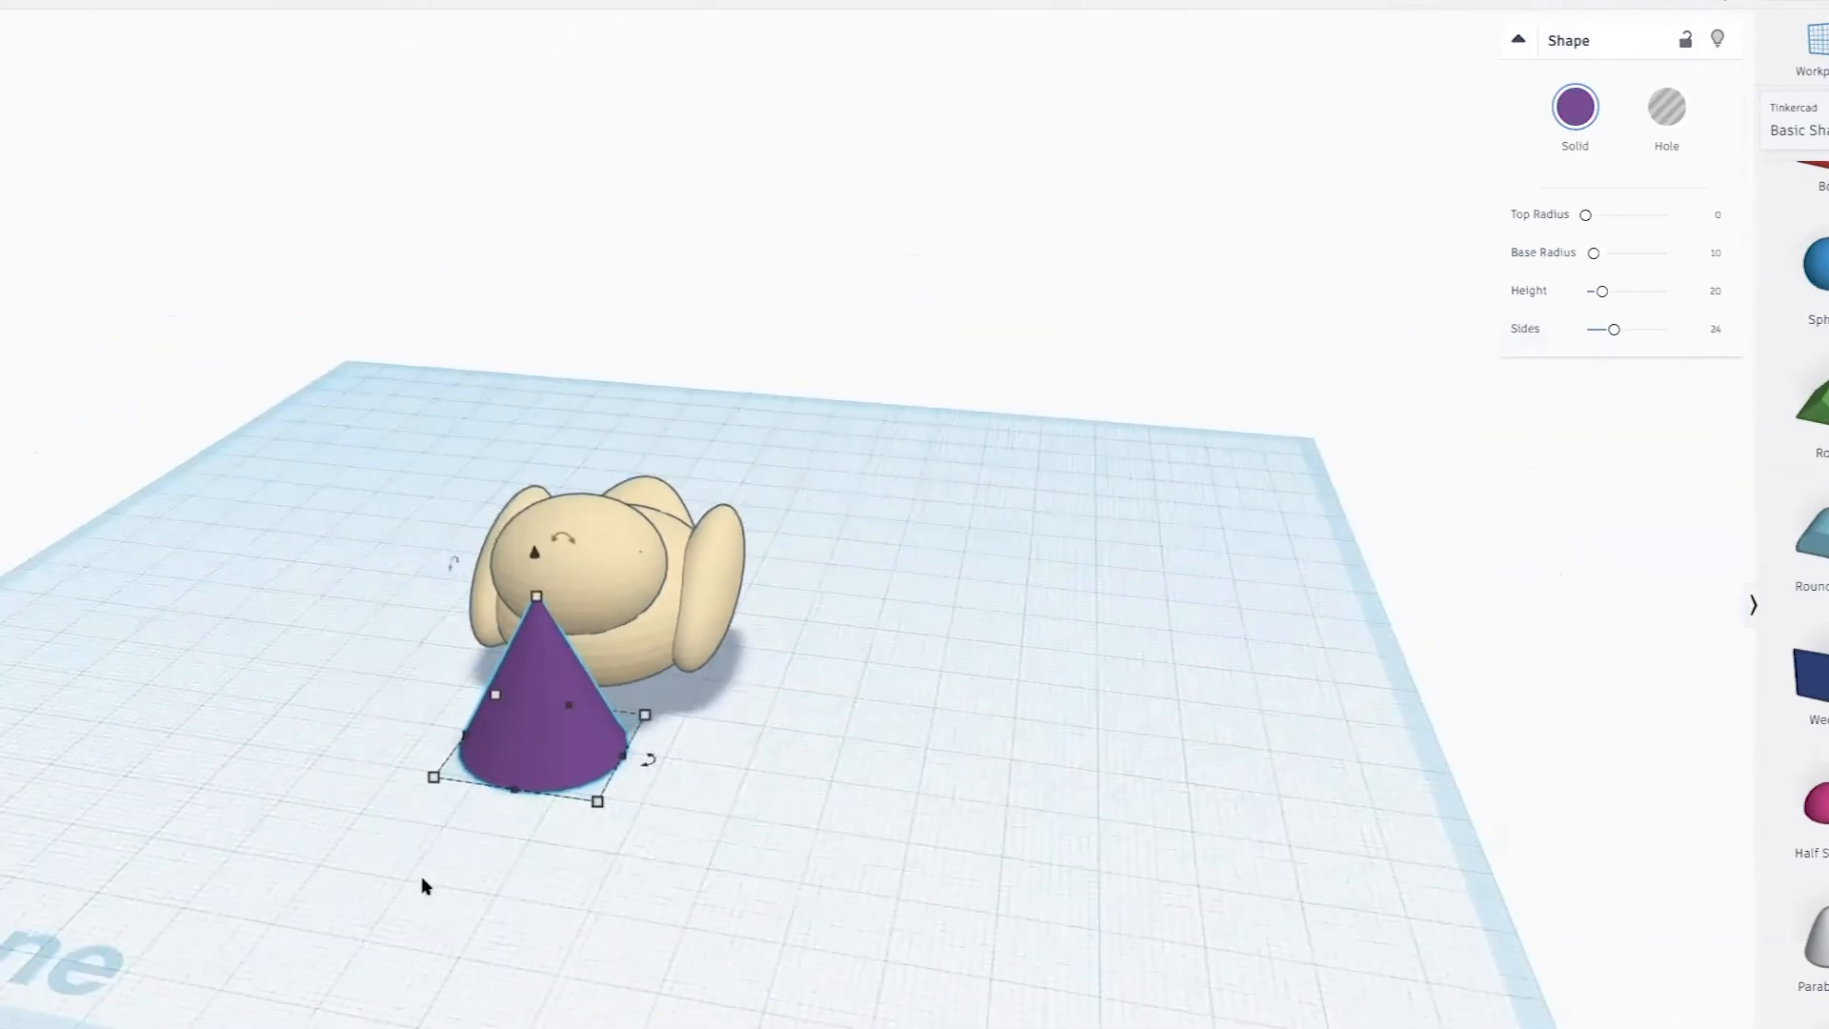
scroll(420, 882, up, 3)
mouse_move(458, 590)
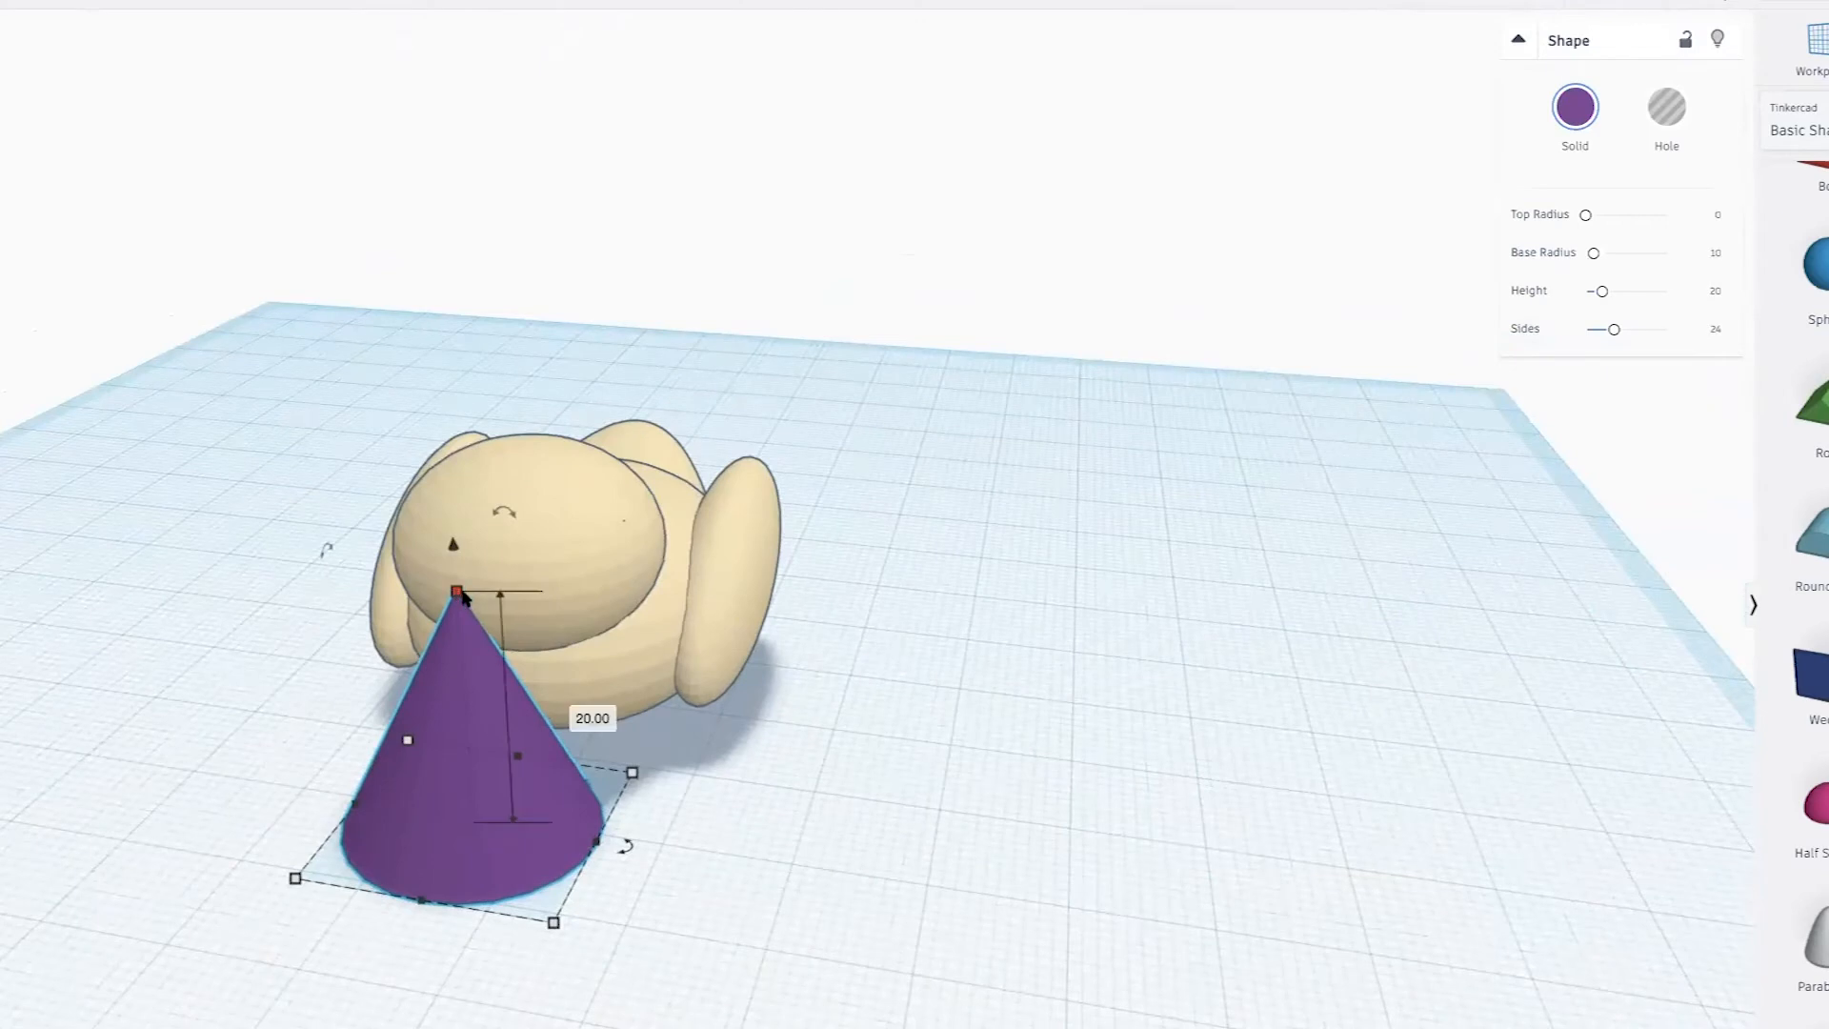
shift+drag(458, 592, 465, 752)
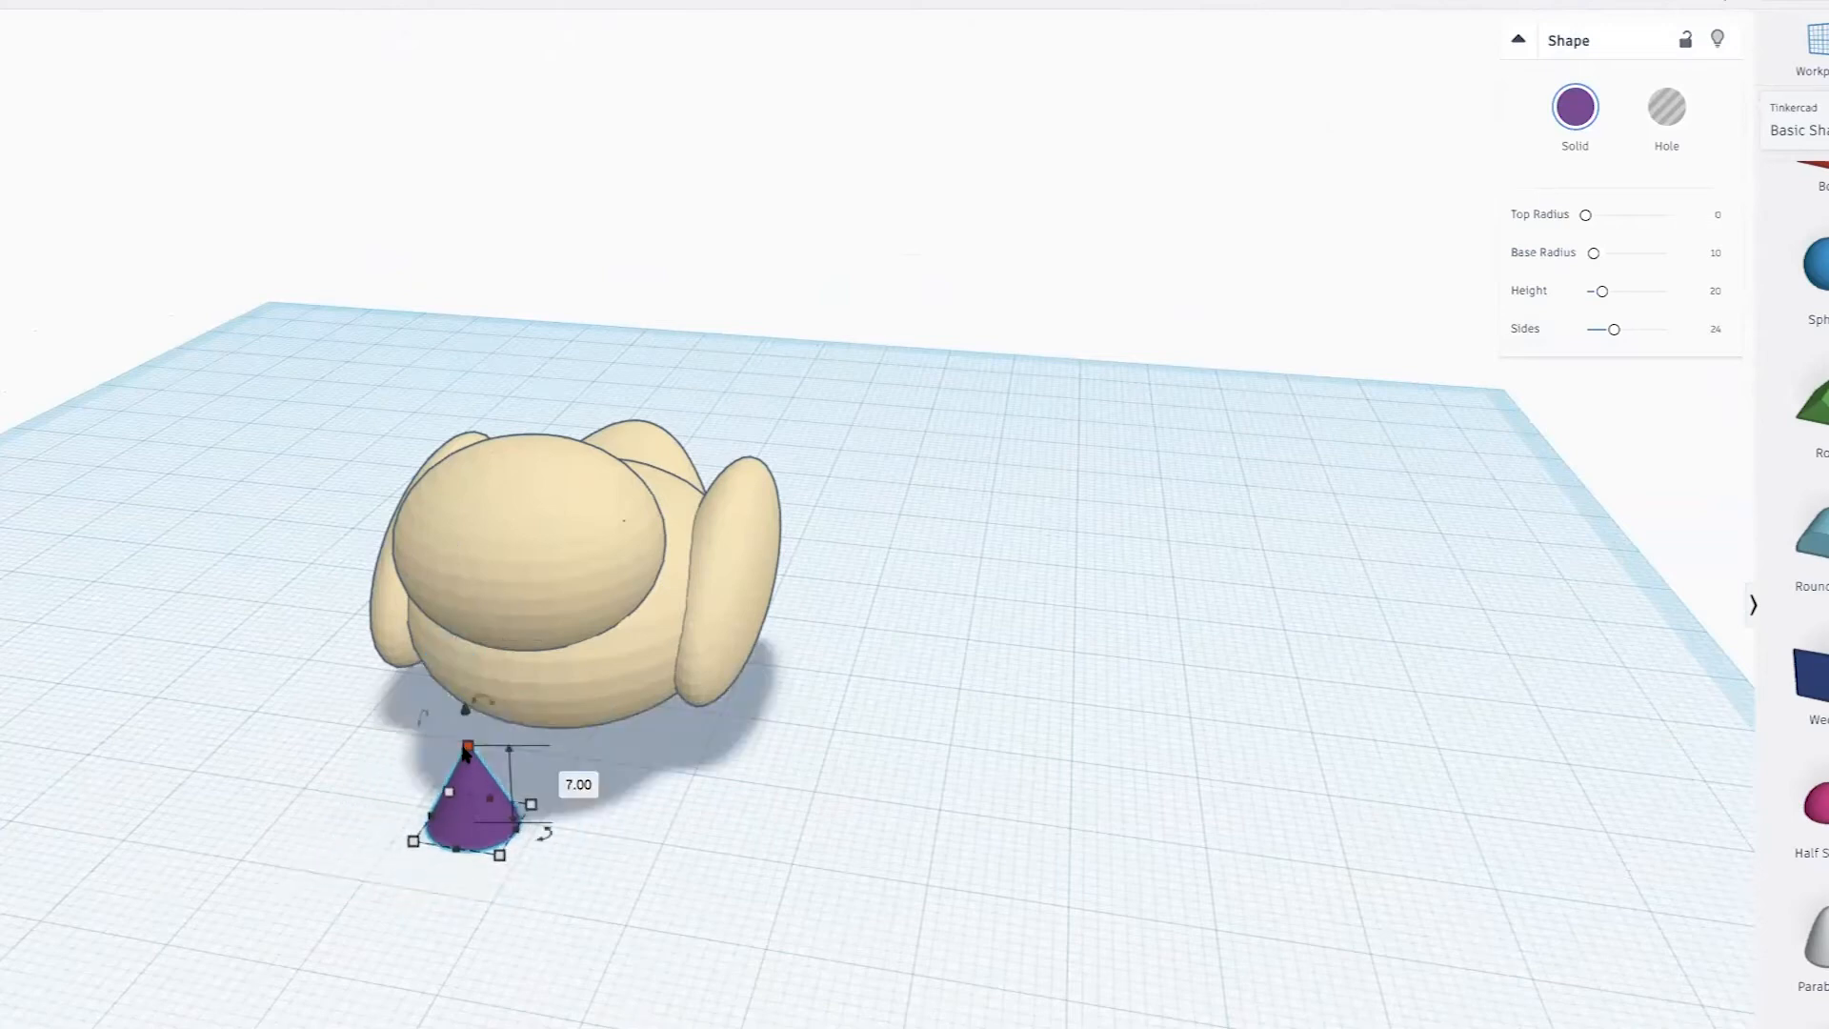
Raise the small cone 16 mm above the workplane in front of the head
scroll(471, 735, up, 4)
right_drag(396, 762, 284, 748)
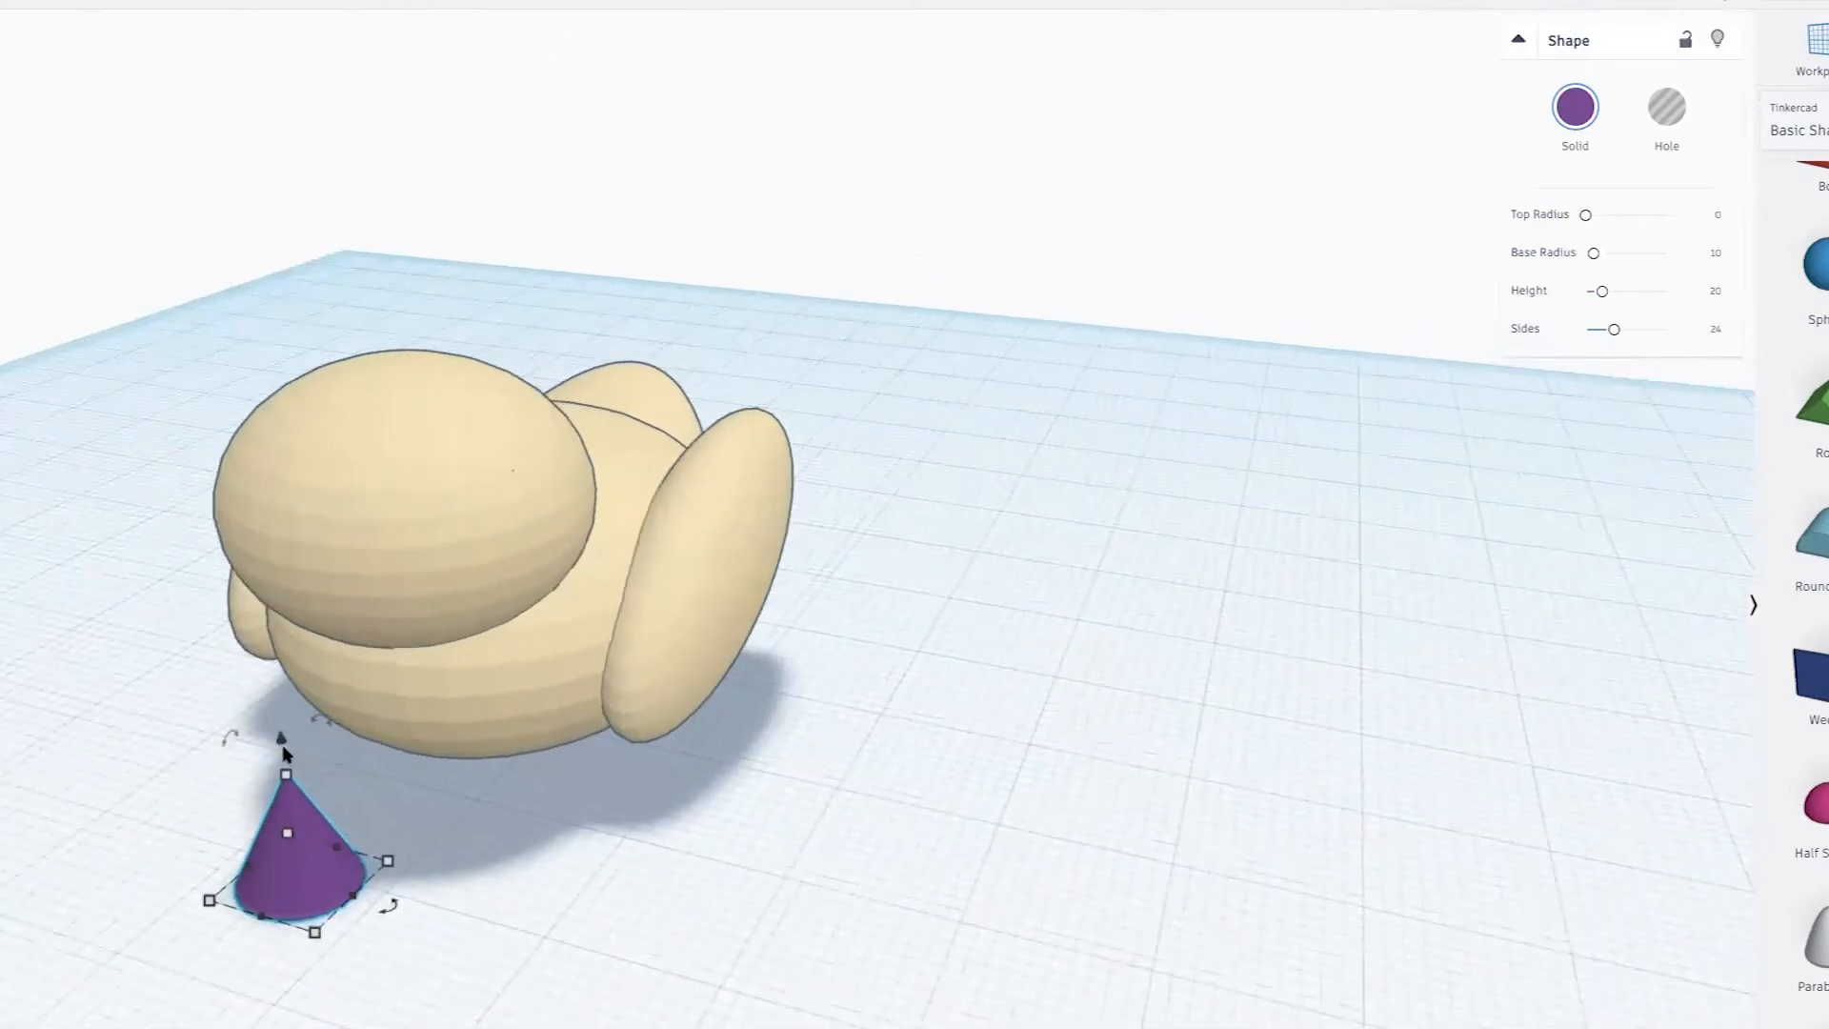
drag(280, 746, 247, 483)
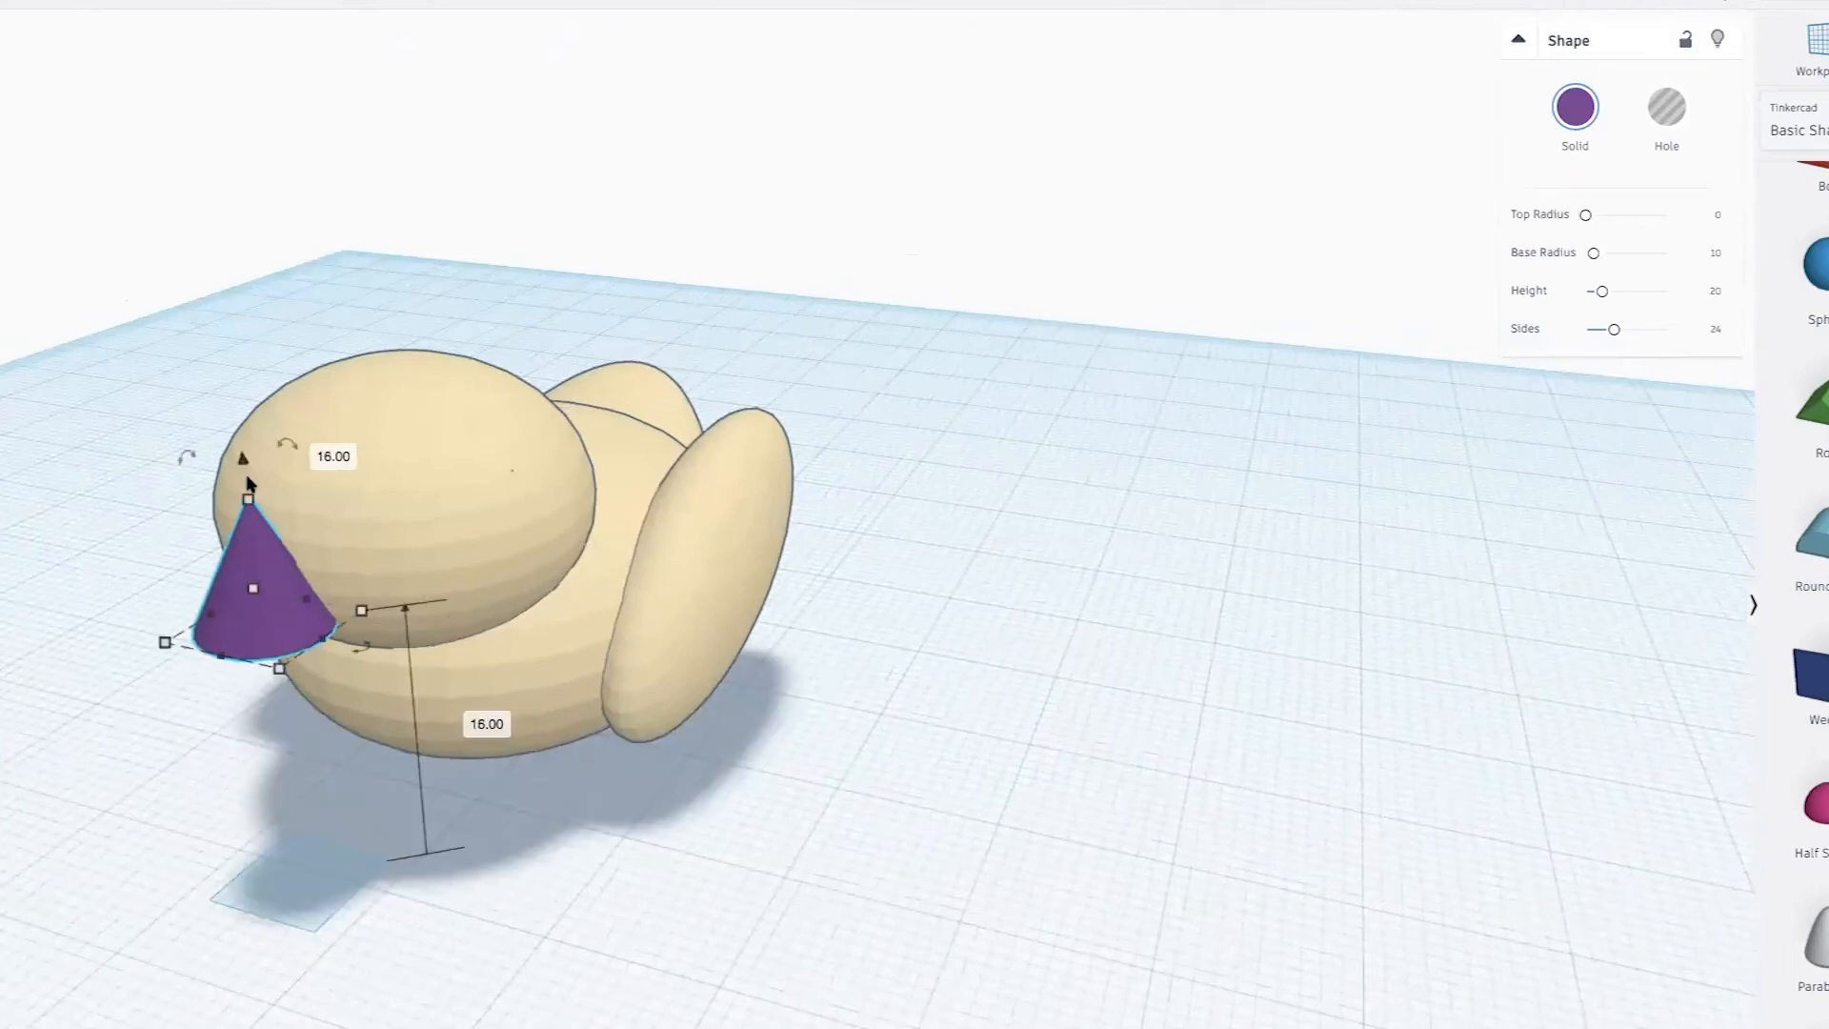
Rotate the small cone 106° so its tip points forward as a beak and lower it about 2 mm against the head
right_drag(367, 657, 748, 774)
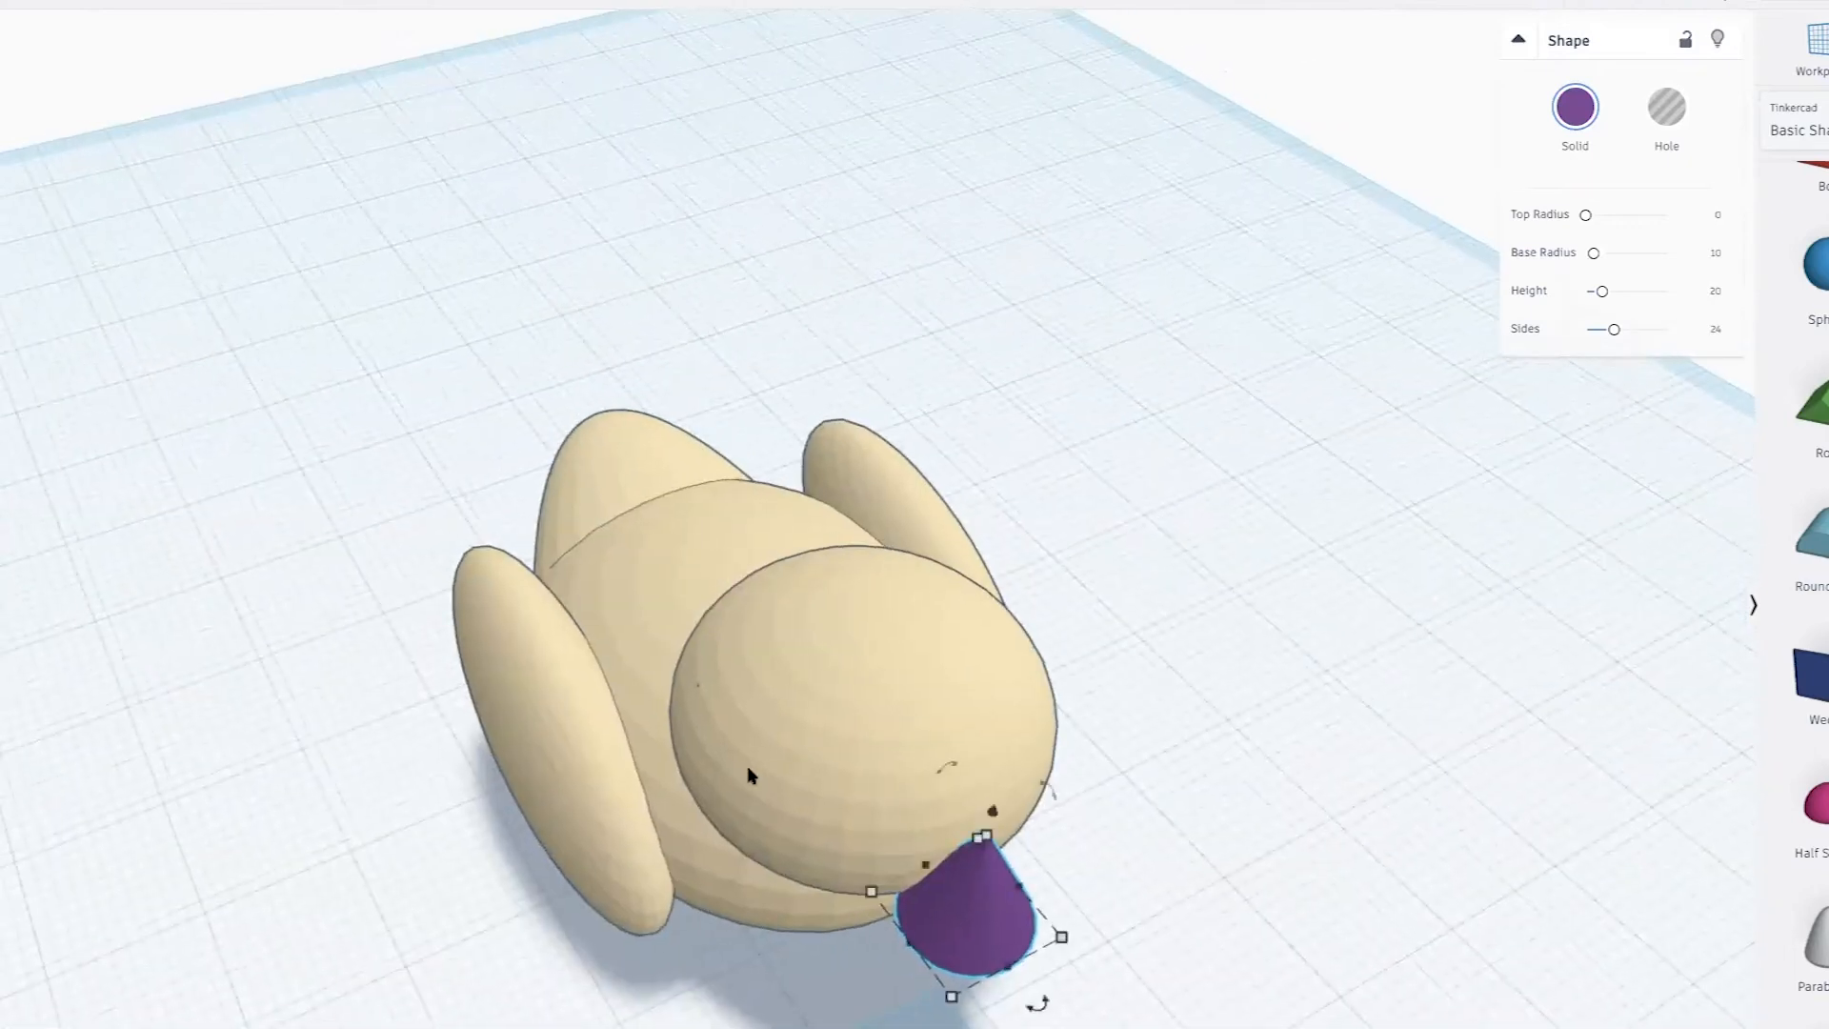
right_drag(1180, 882, 1265, 305)
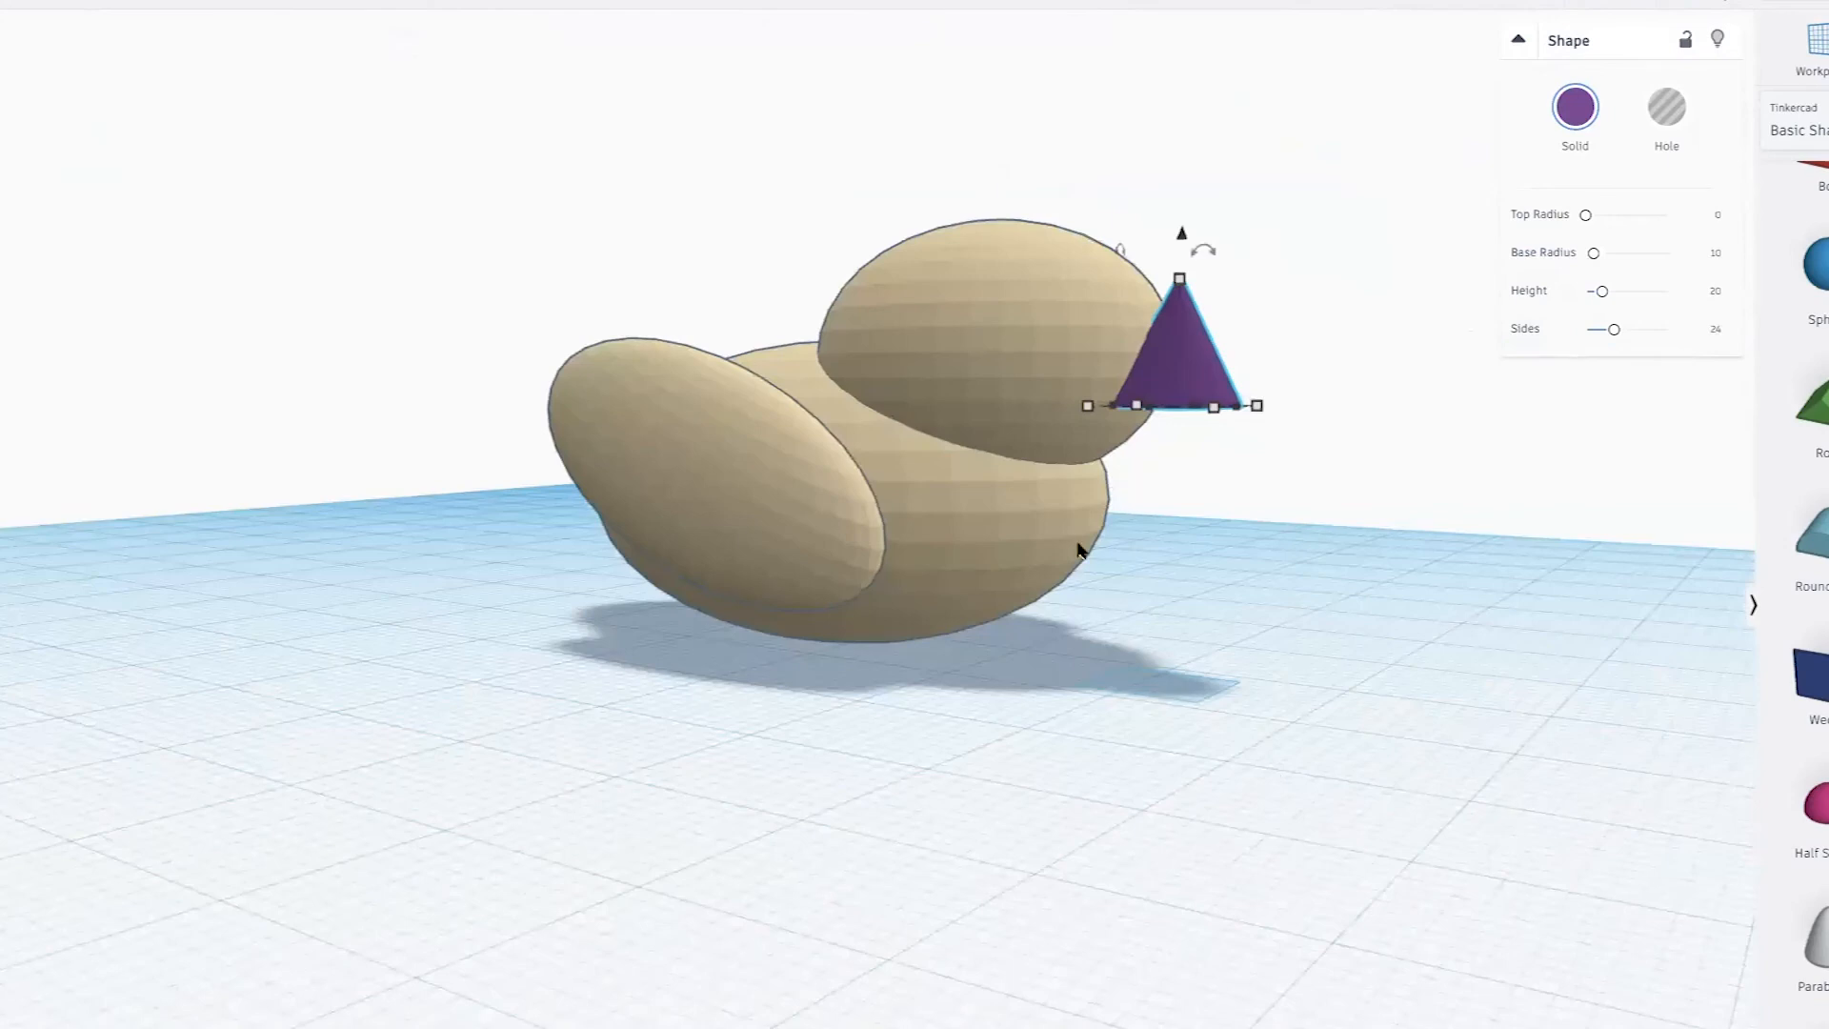
key(ctrl+a)
middle_drag(1207, 635, 763, 791)
click(780, 789)
right_drag(800, 789, 964, 666)
click(967, 612)
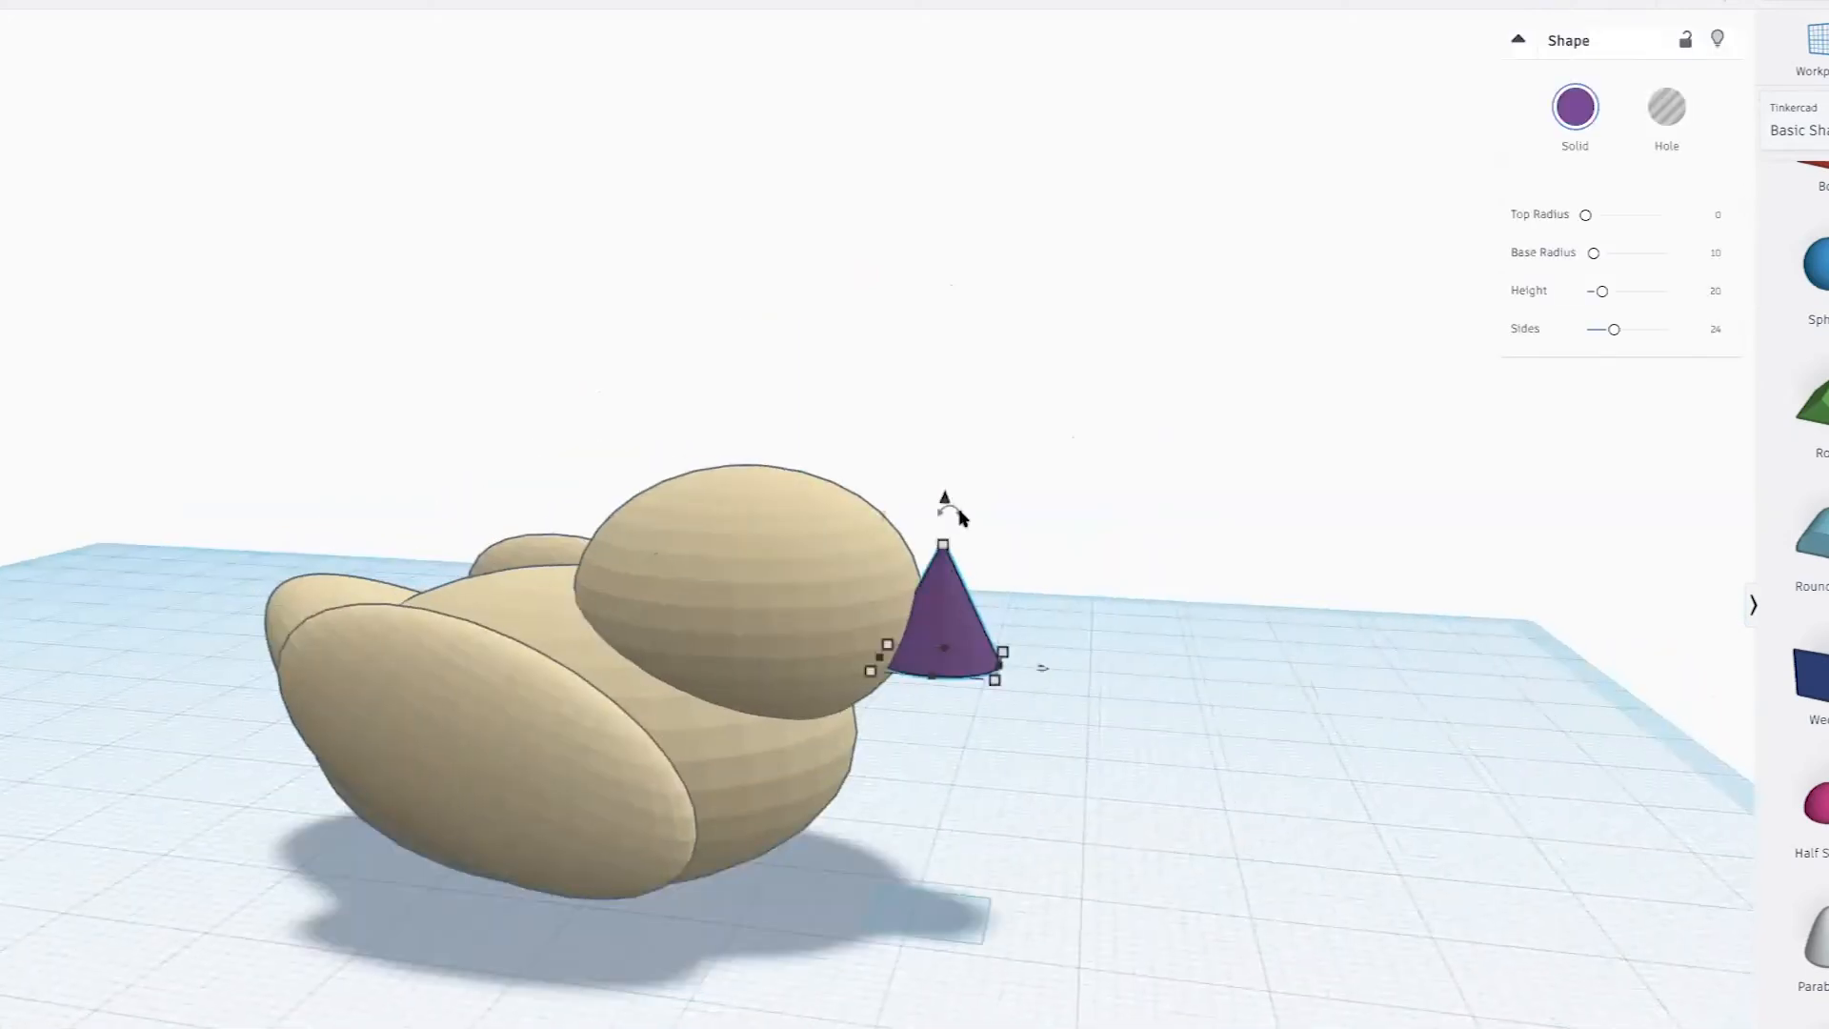
drag(960, 517, 960, 517)
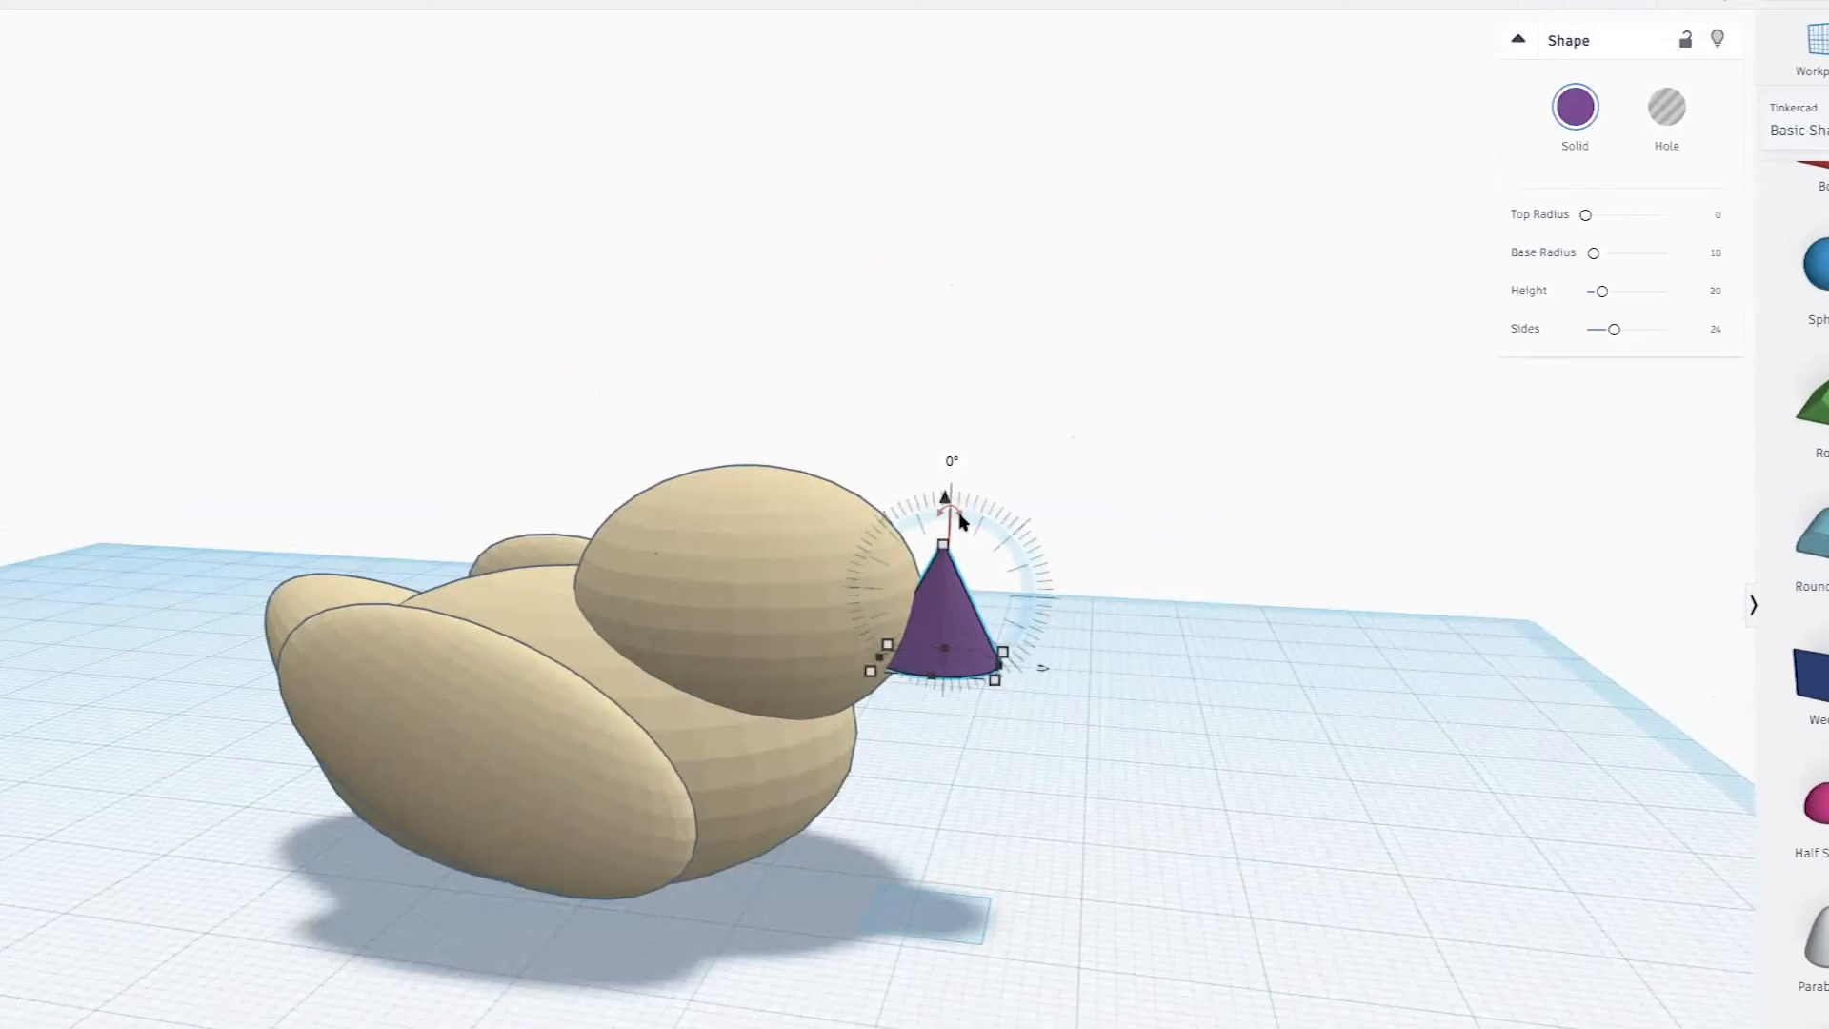
scroll(960, 519, up, 3)
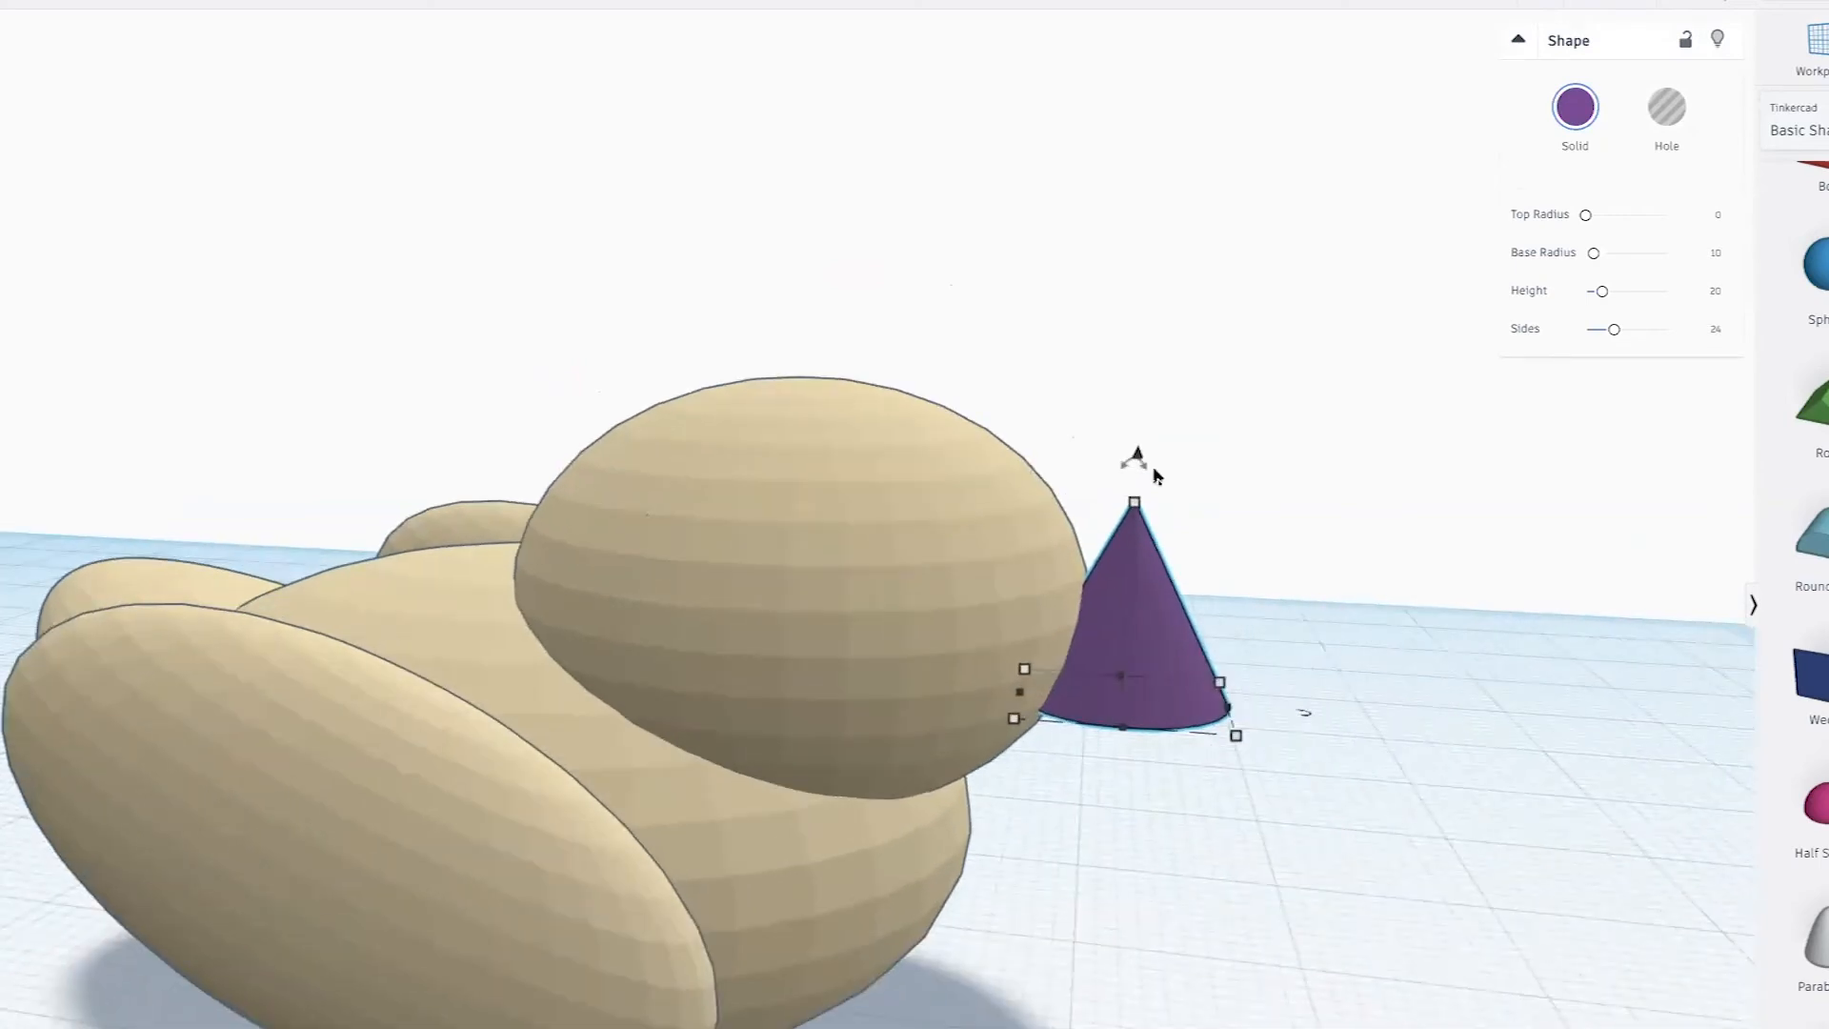
drag(1145, 467, 1322, 657)
click(1335, 653)
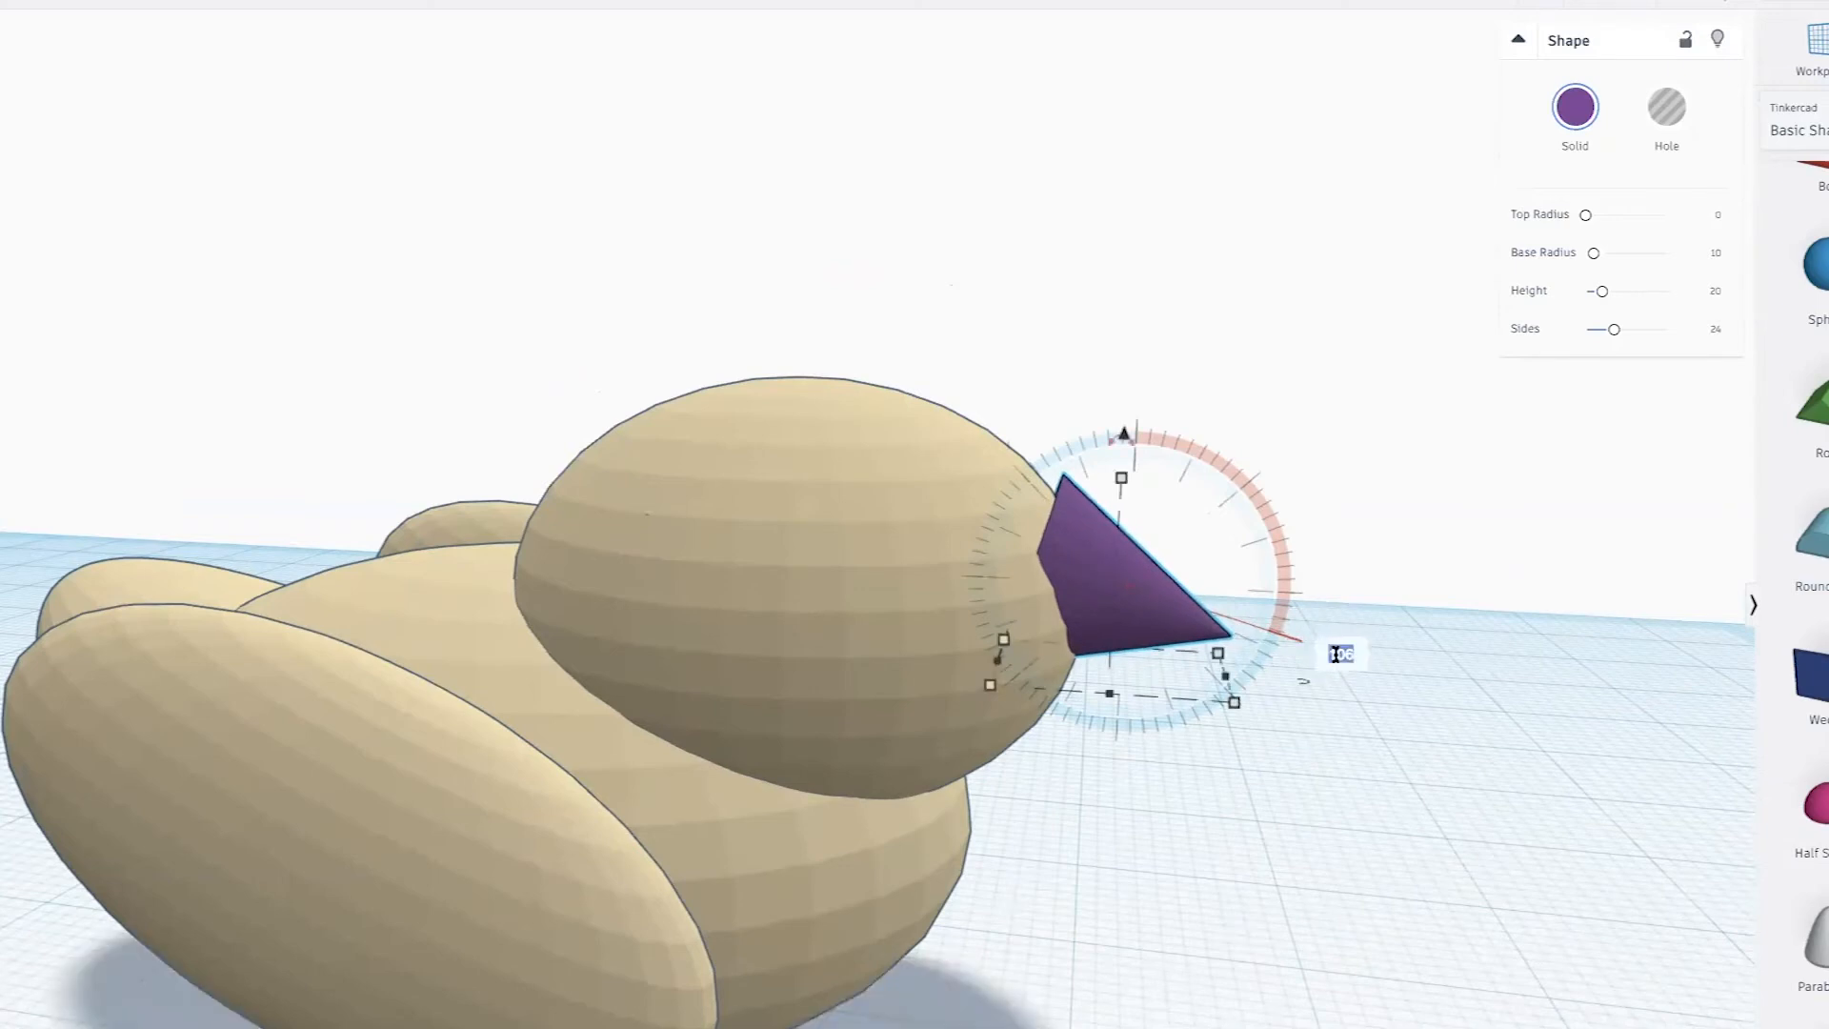
text(1)
key(Return)
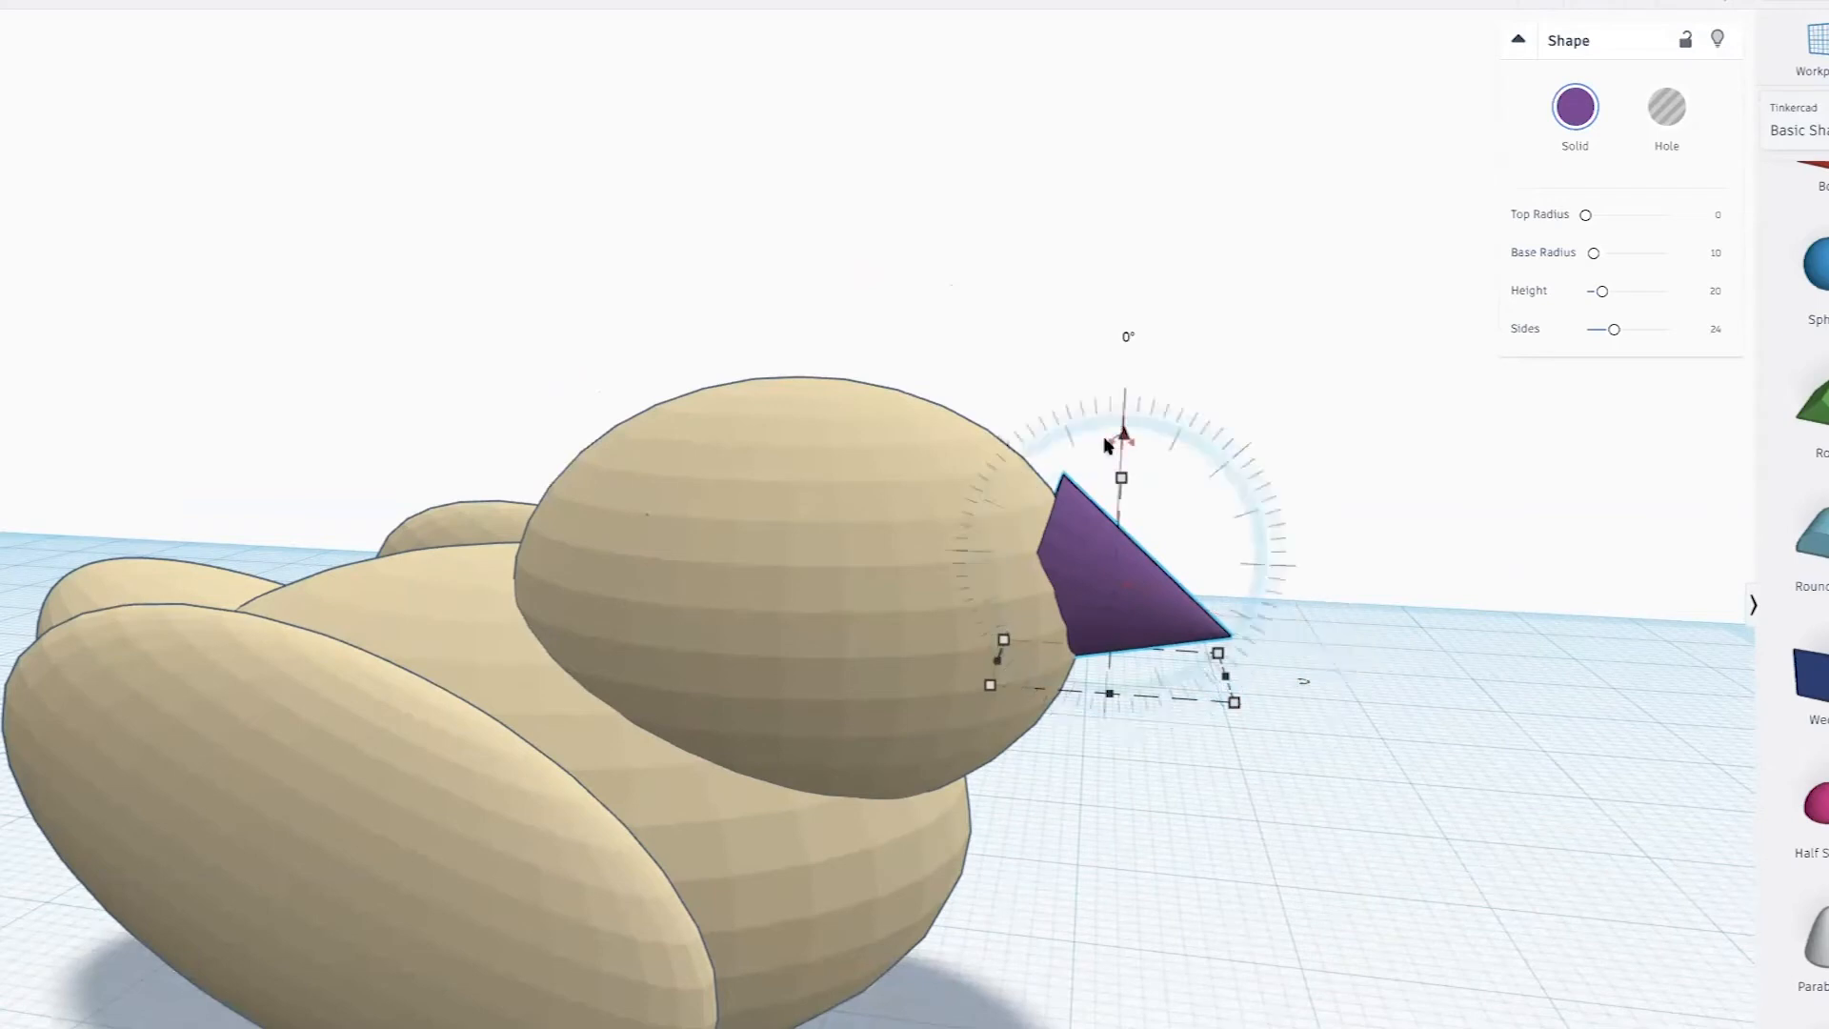
click(1128, 337)
text(106)
key(Return)
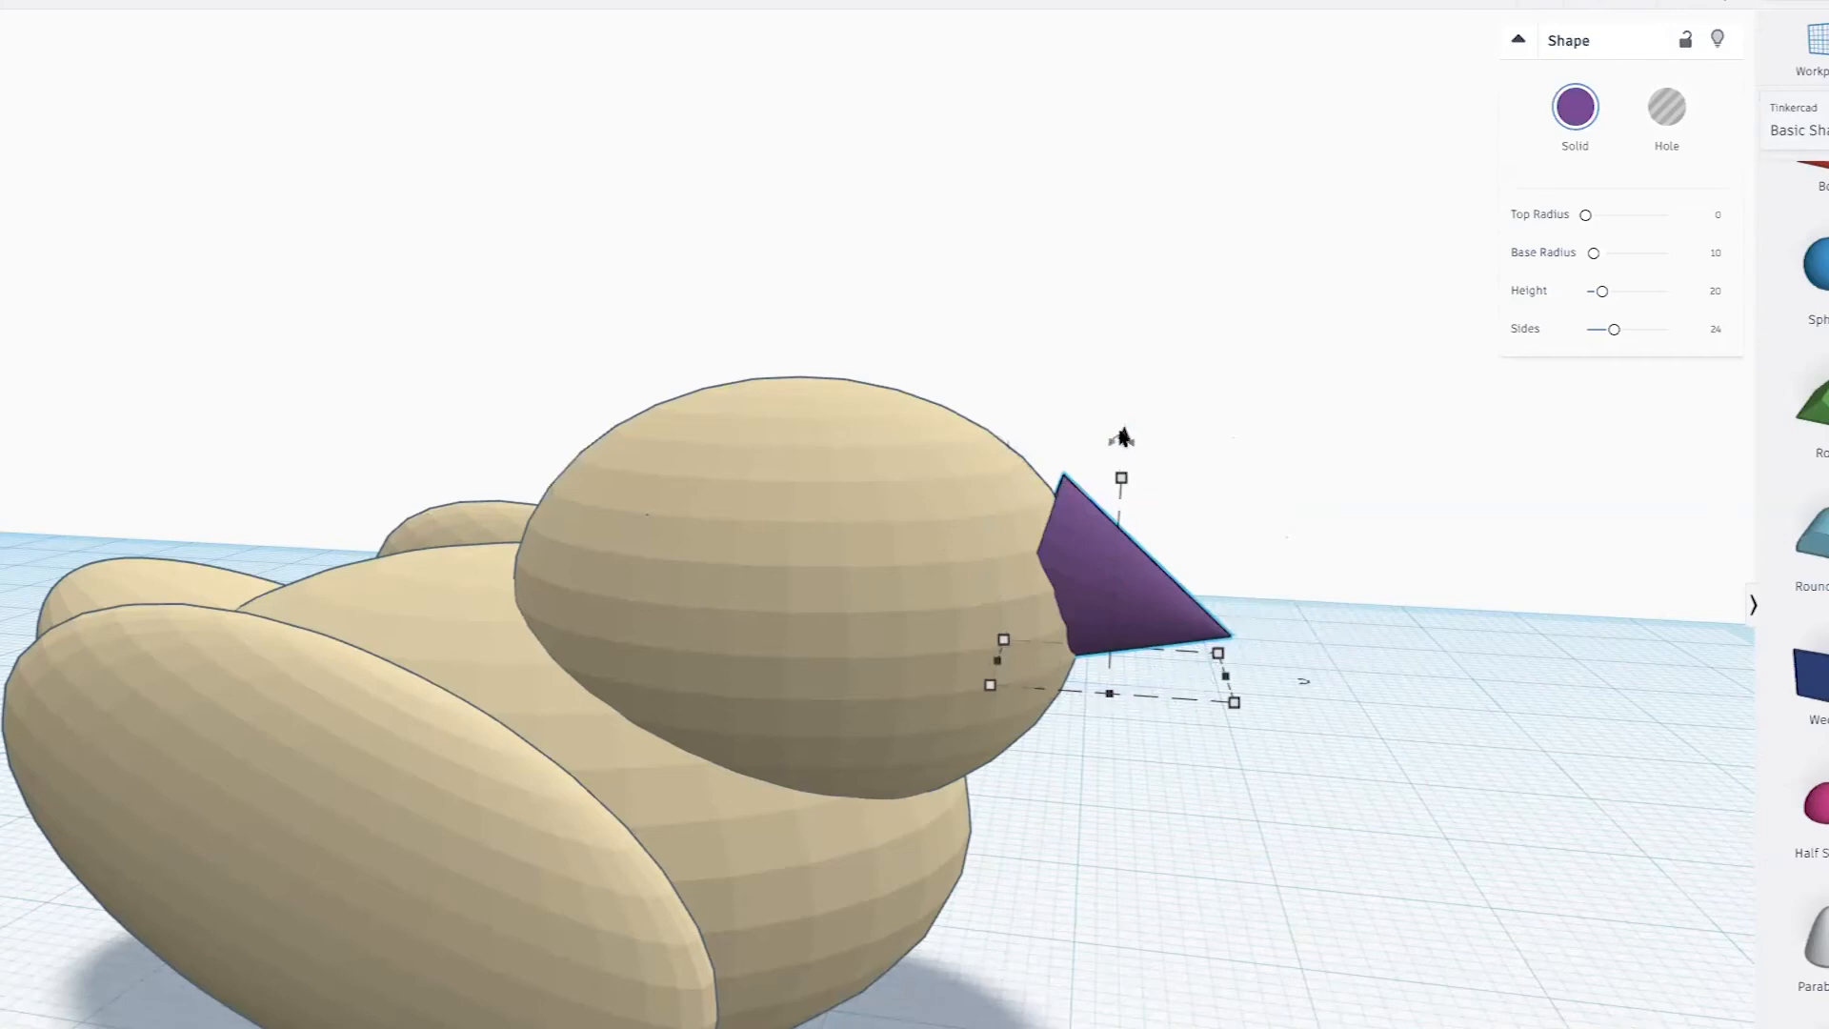
drag(1121, 438, 1105, 510)
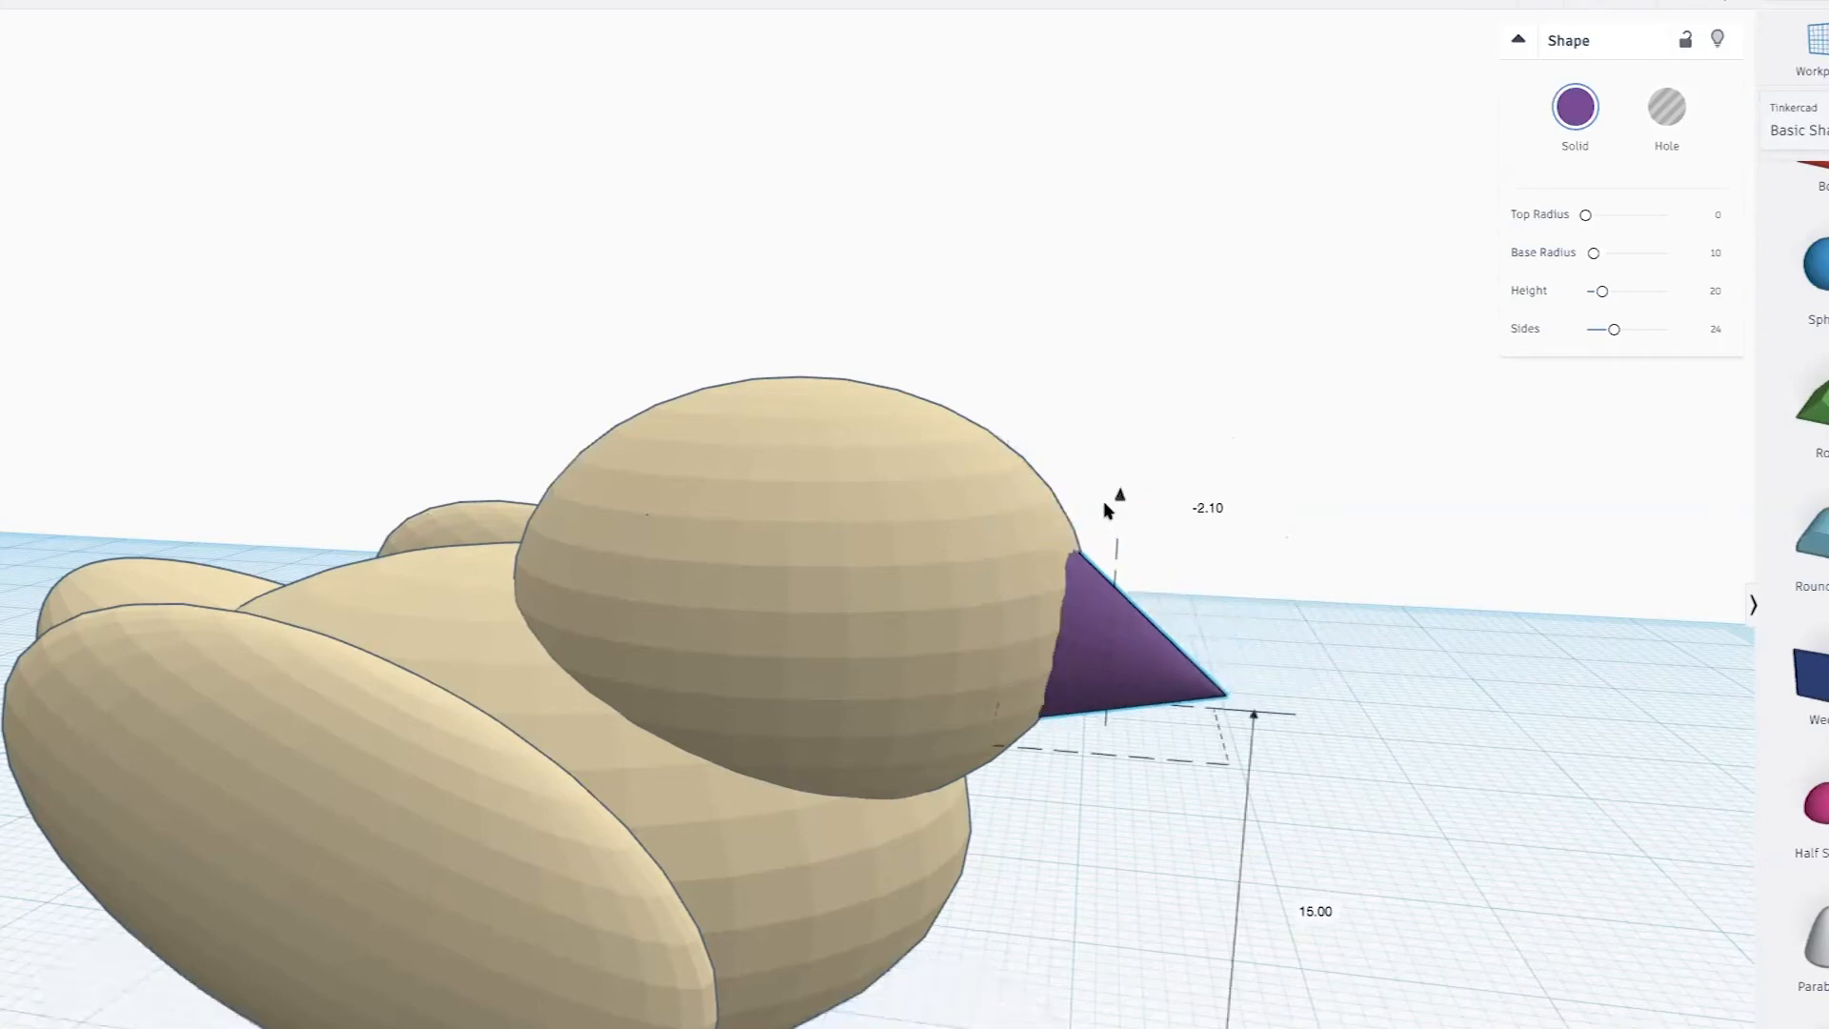
Select the beak and the body, align their centers across the width and group them into one shape
right_drag(1106, 518, 702, 596)
drag(2, 296, 627, 976)
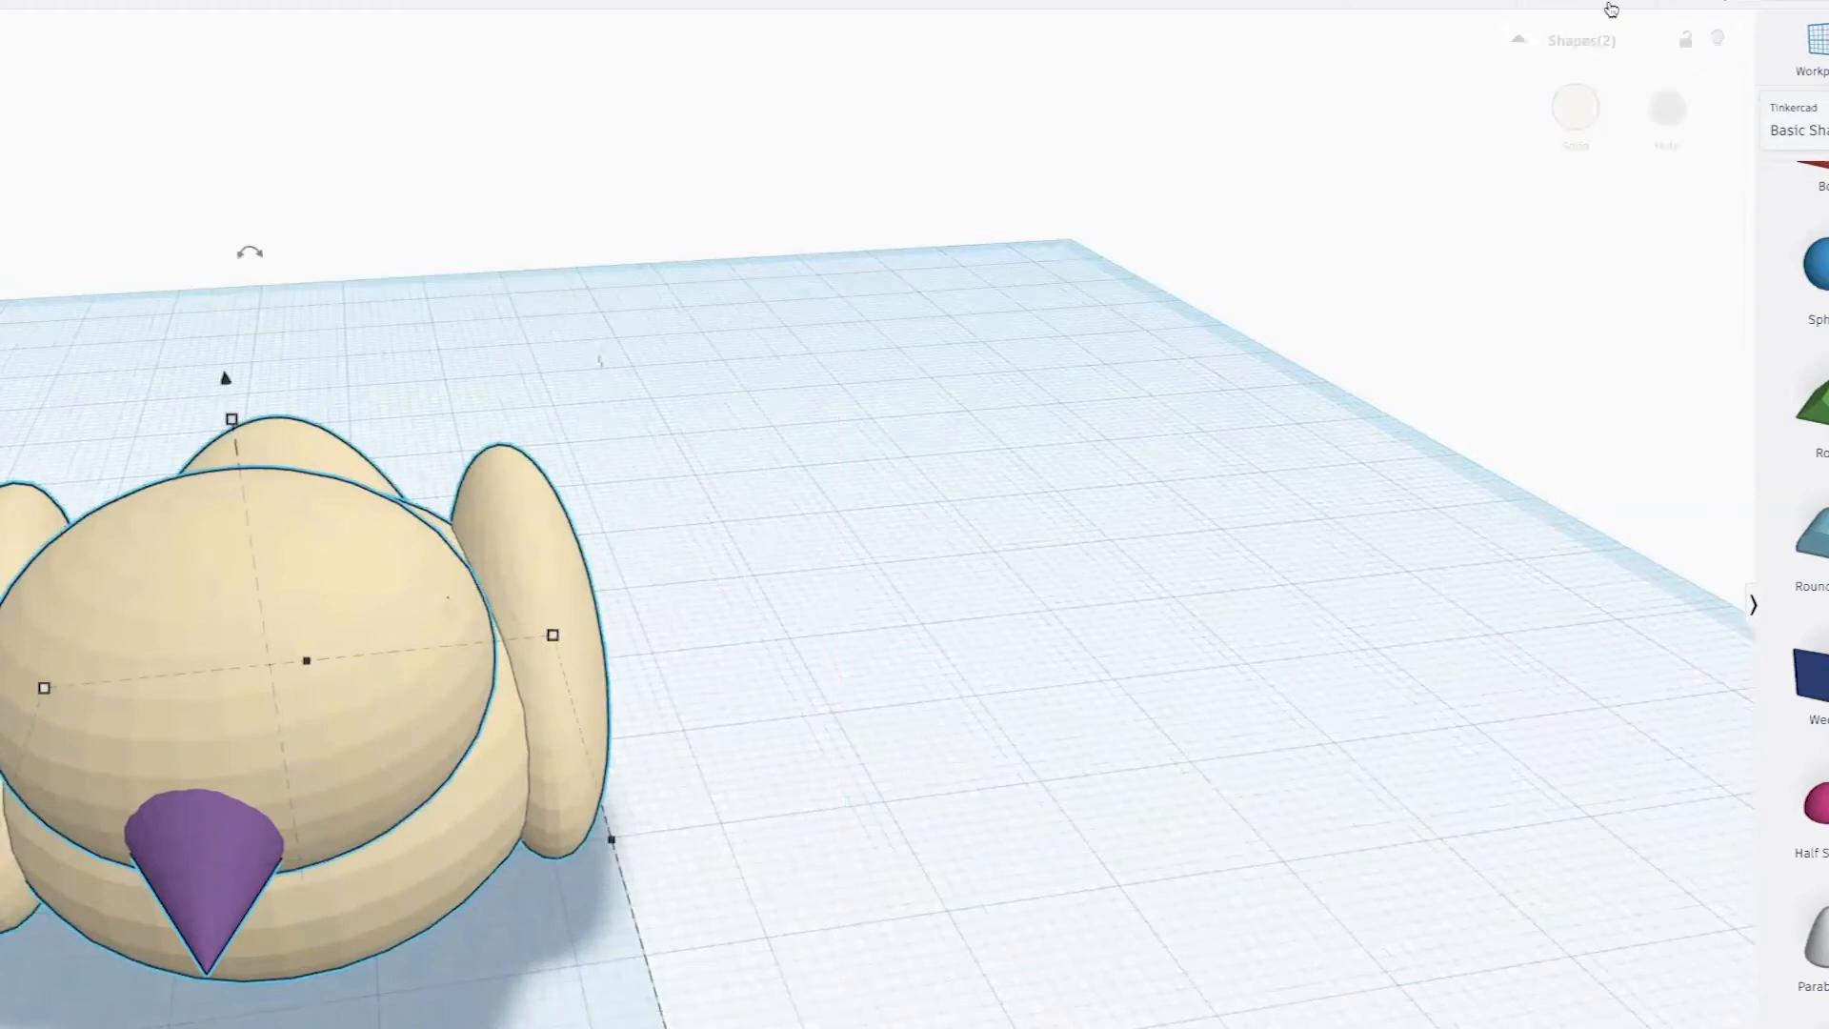
click(1640, 4)
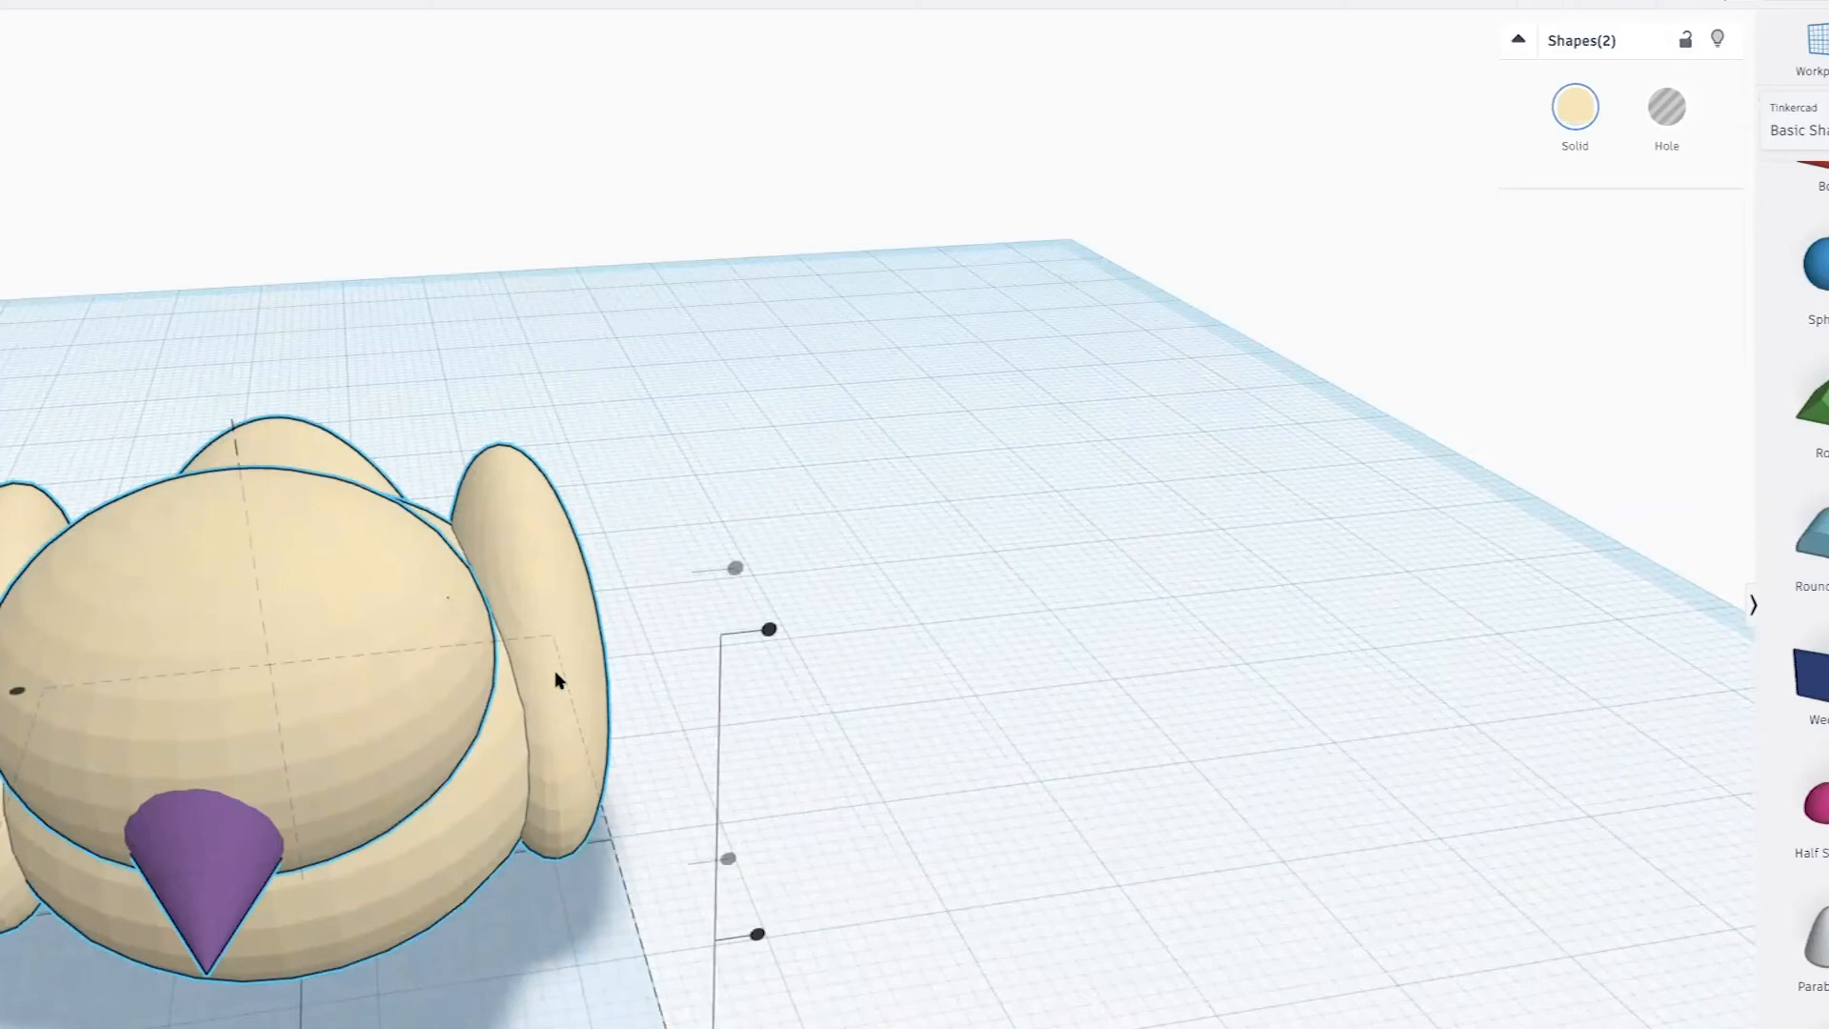
scroll(559, 682, down, 4)
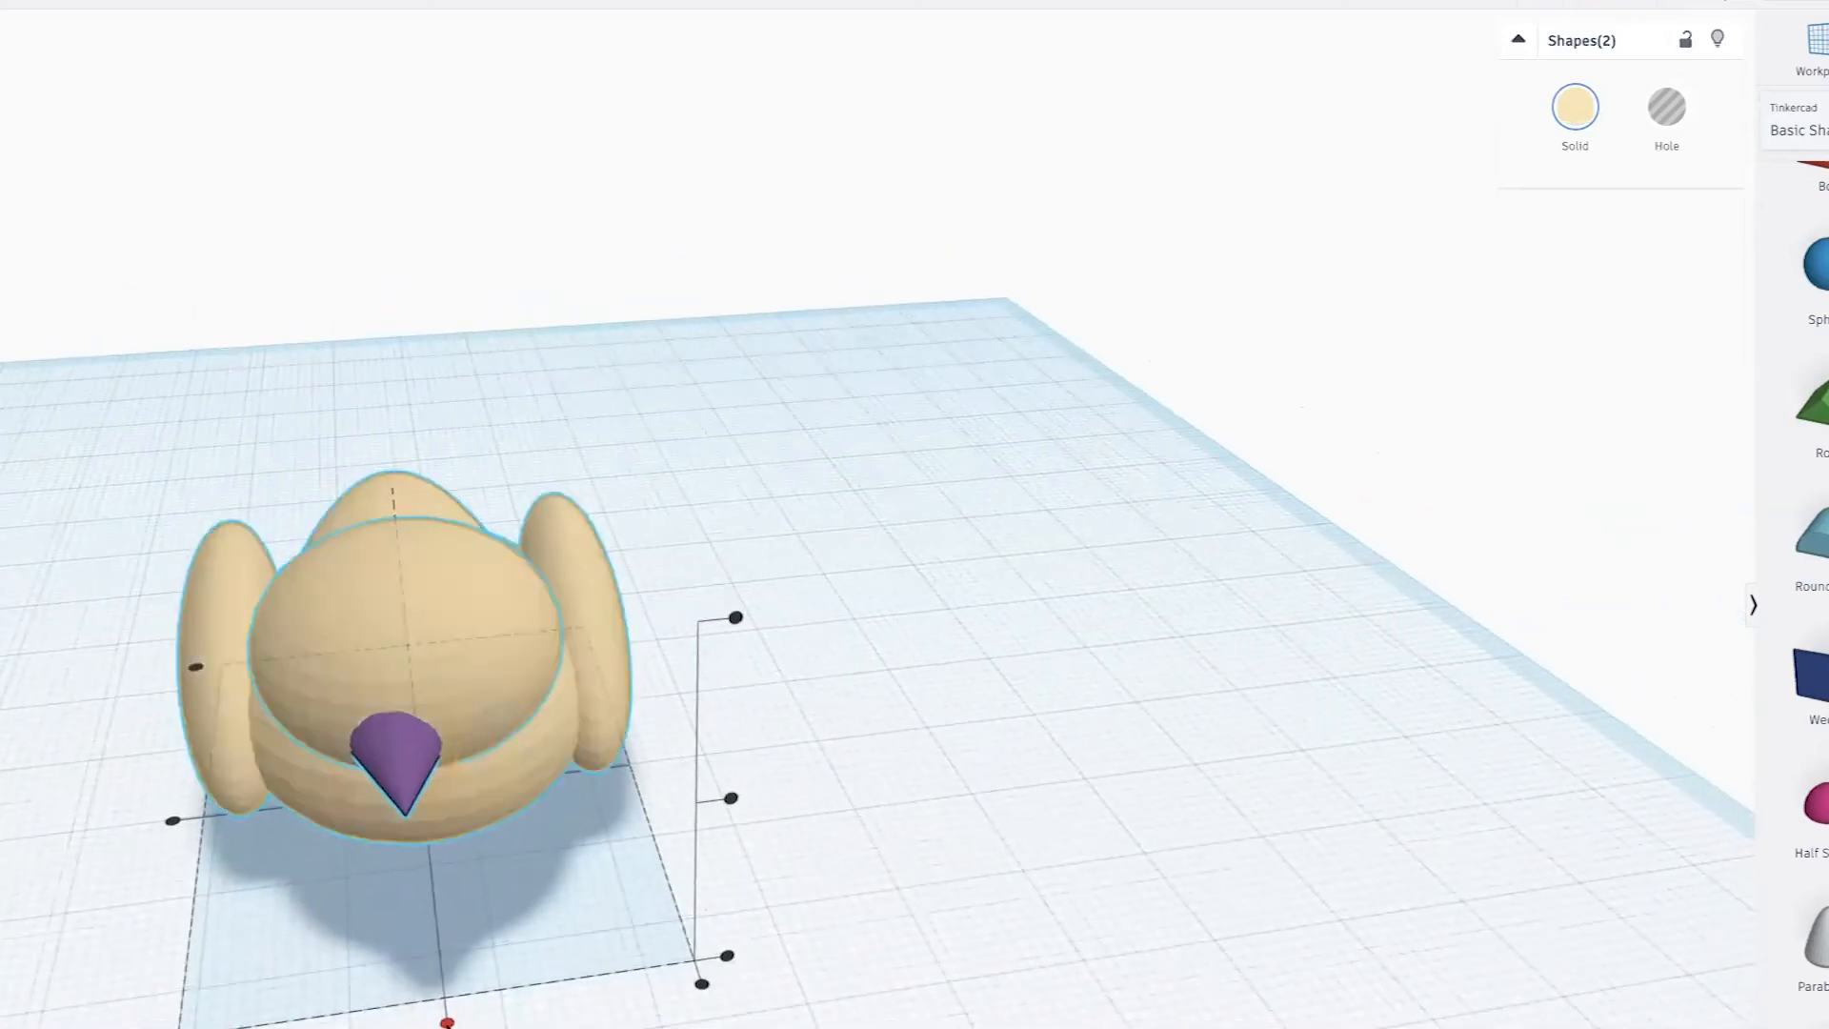
click(447, 1022)
right_drag(743, 767, 216, 768)
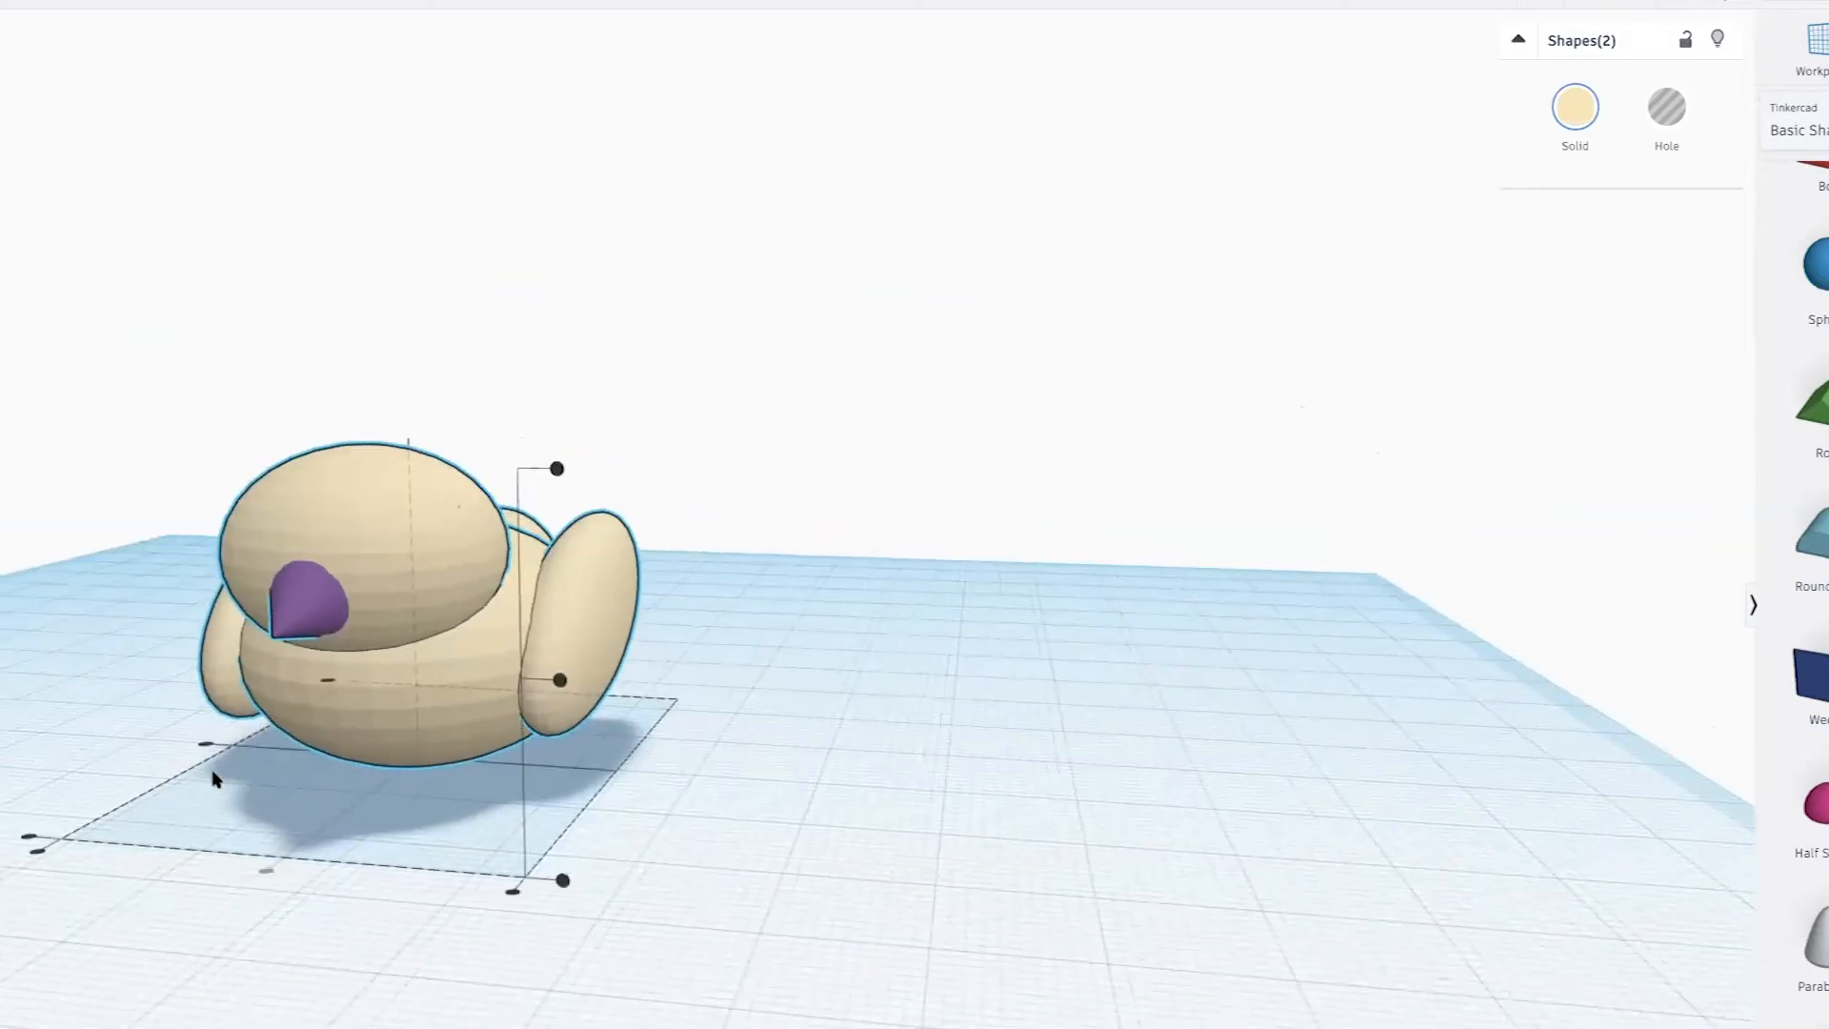
scroll(838, 543, down, 3)
key(ctrl+g)
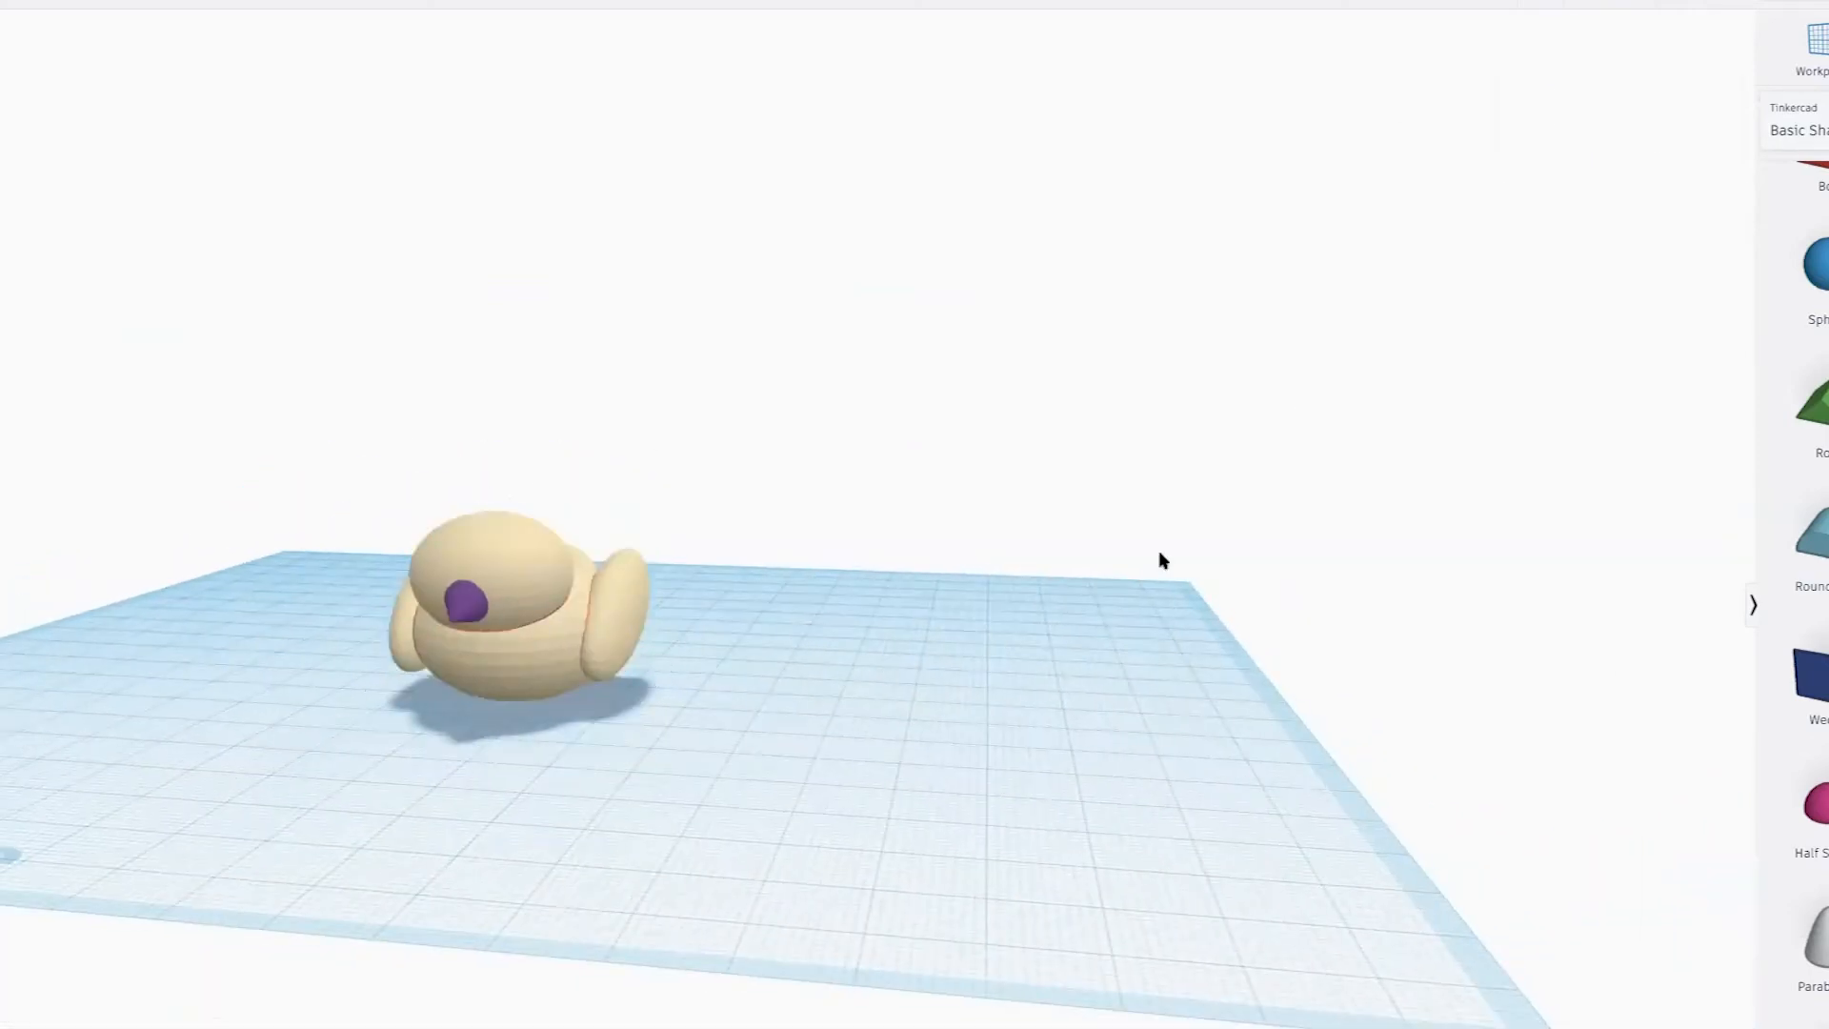
scroll(920, 716, up, 4)
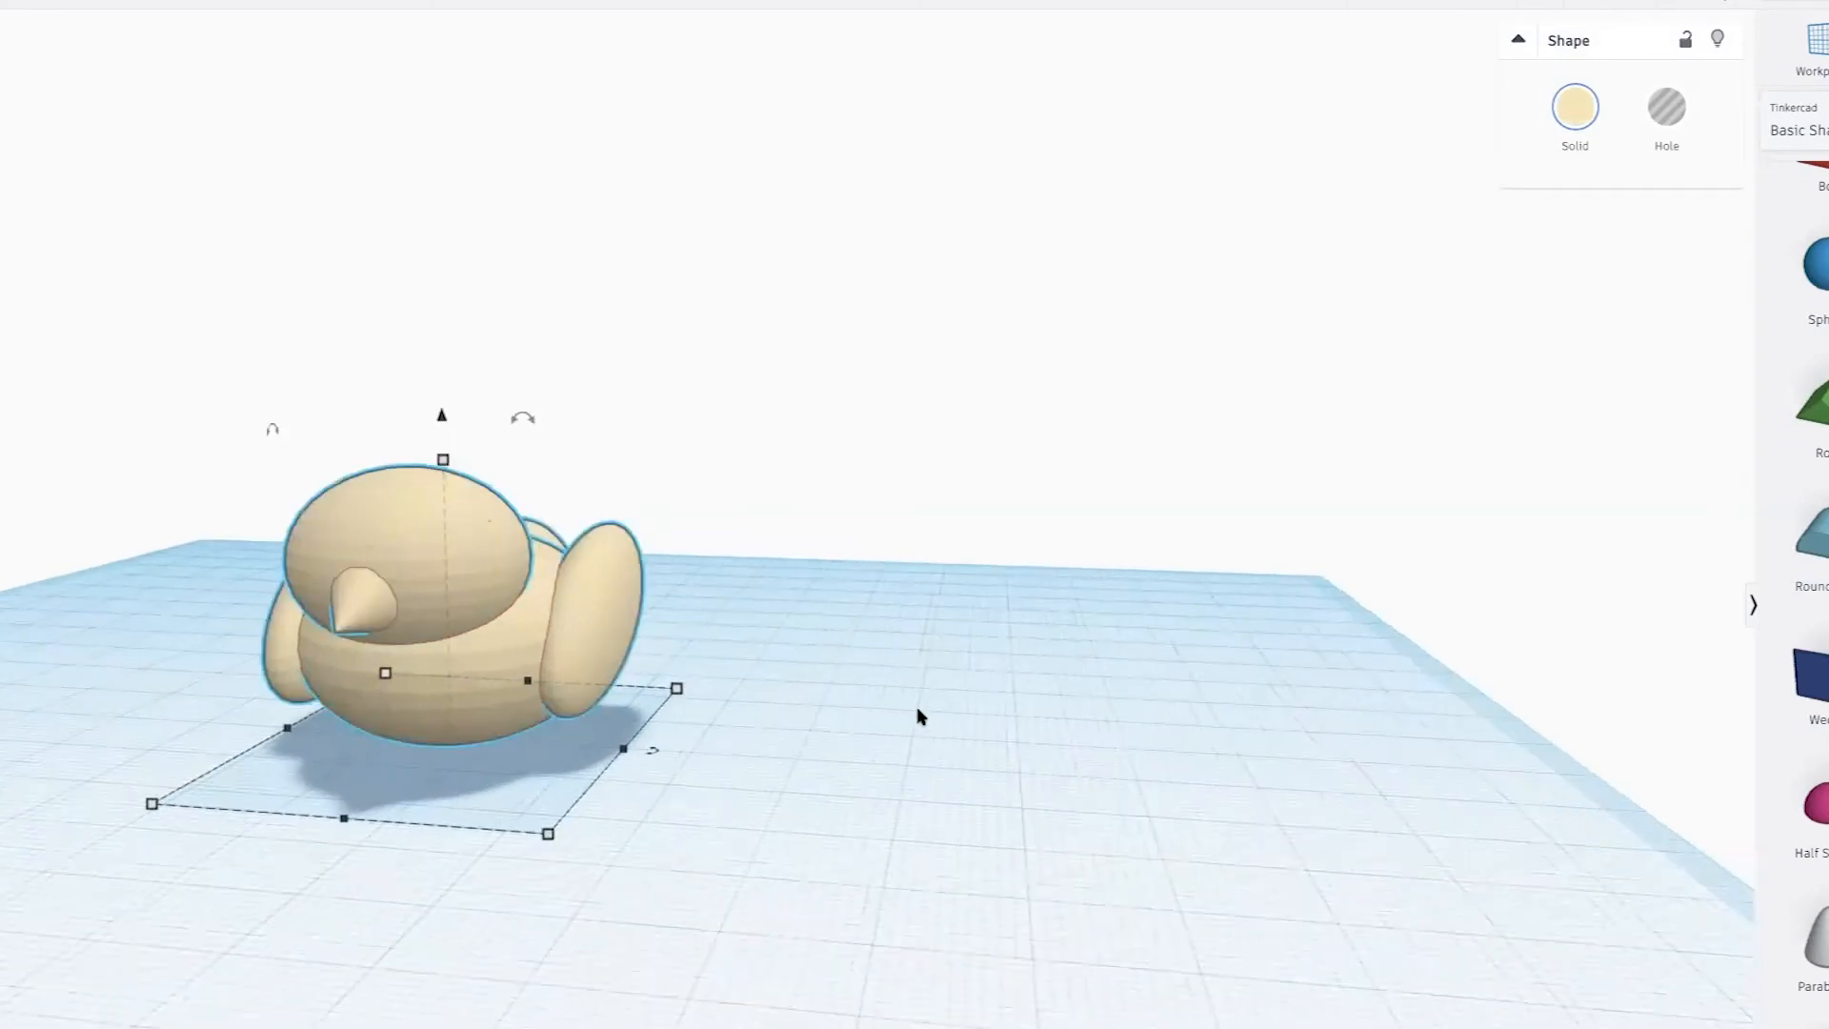
scroll(1809, 762, up, 3)
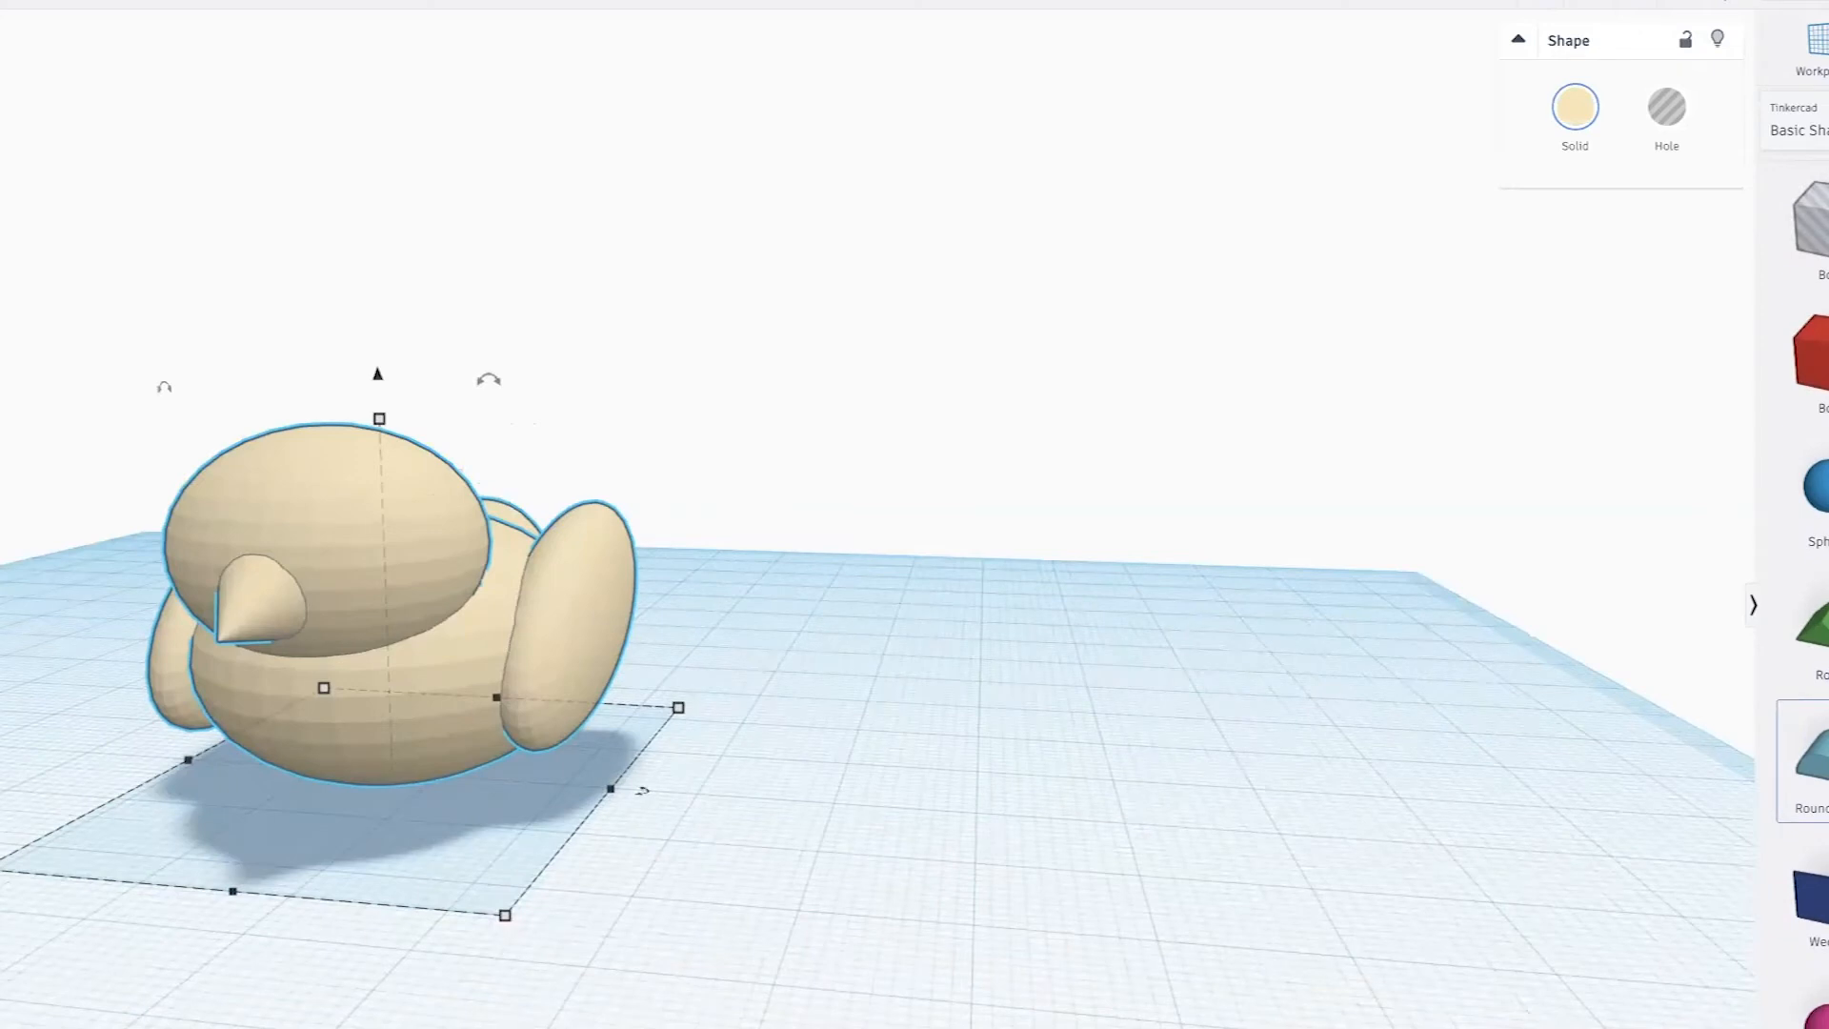
drag(1822, 490, 381, 903)
right_drag(472, 900, 523, 1012)
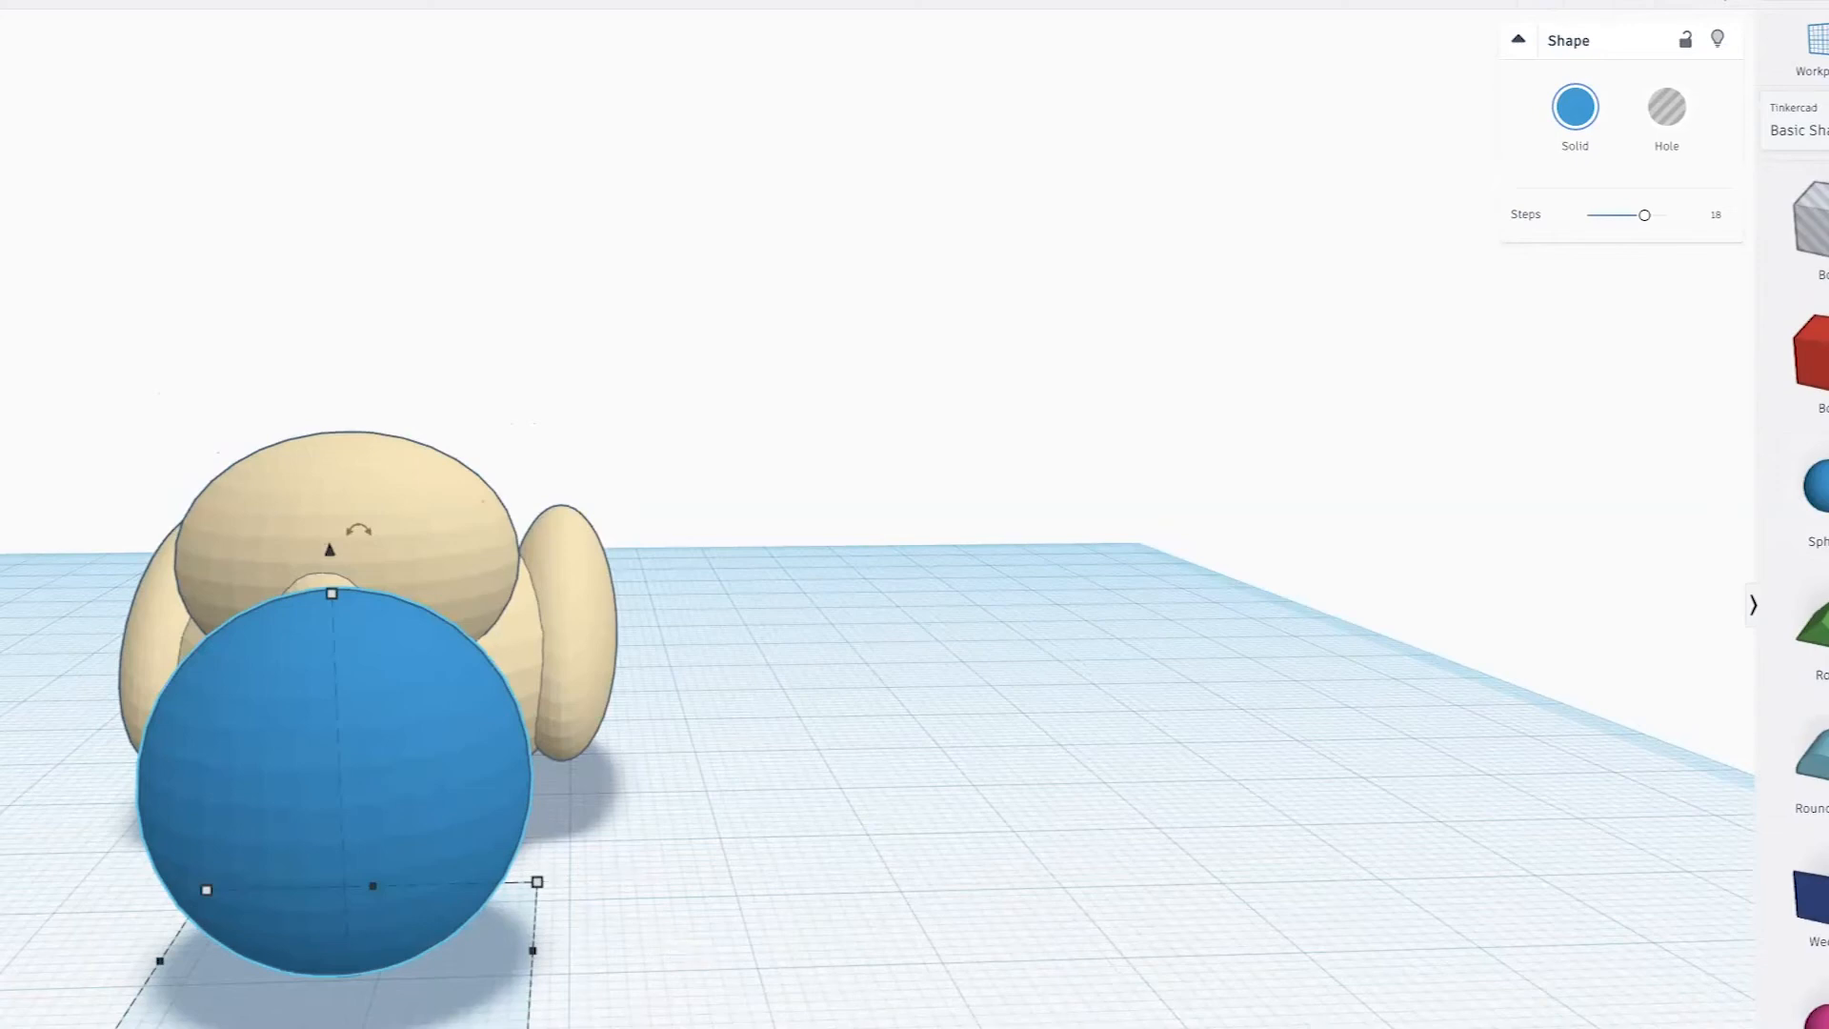
key(Delete)
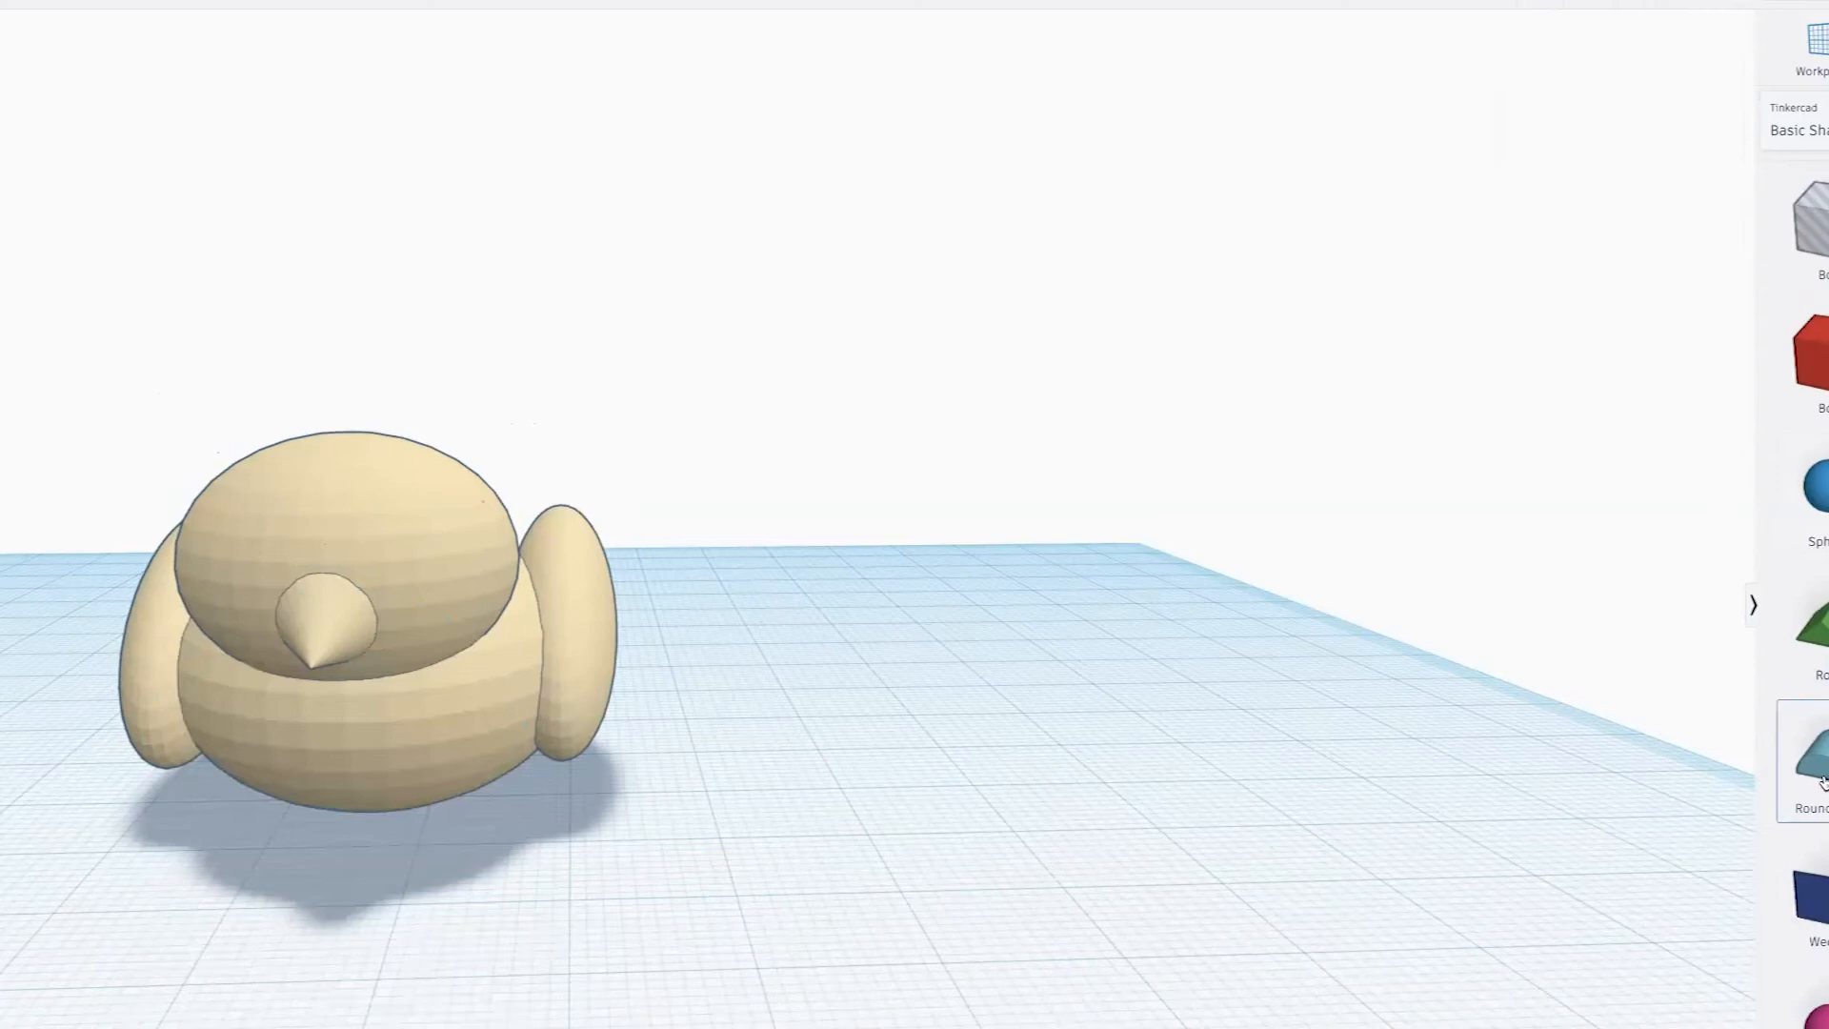
drag(1821, 781, 293, 925)
drag(263, 789, 210, 982)
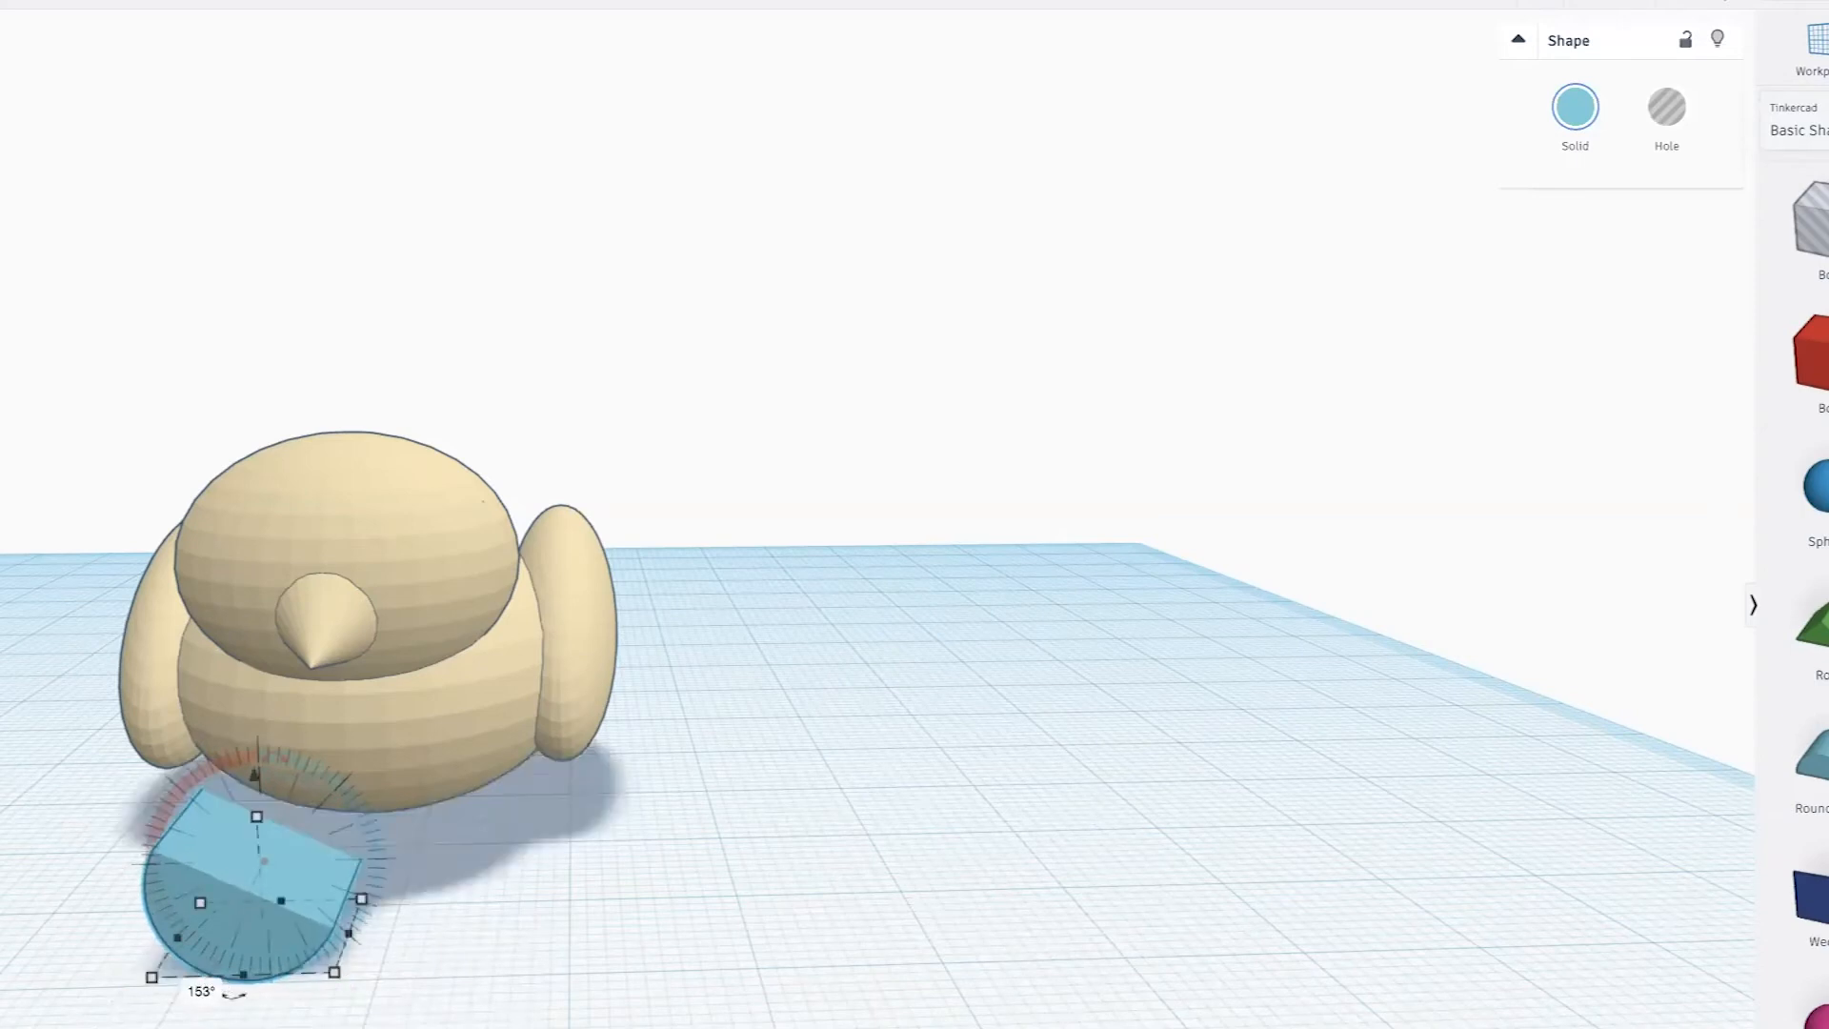
key(ctrl+z)
key(ctrl+z)
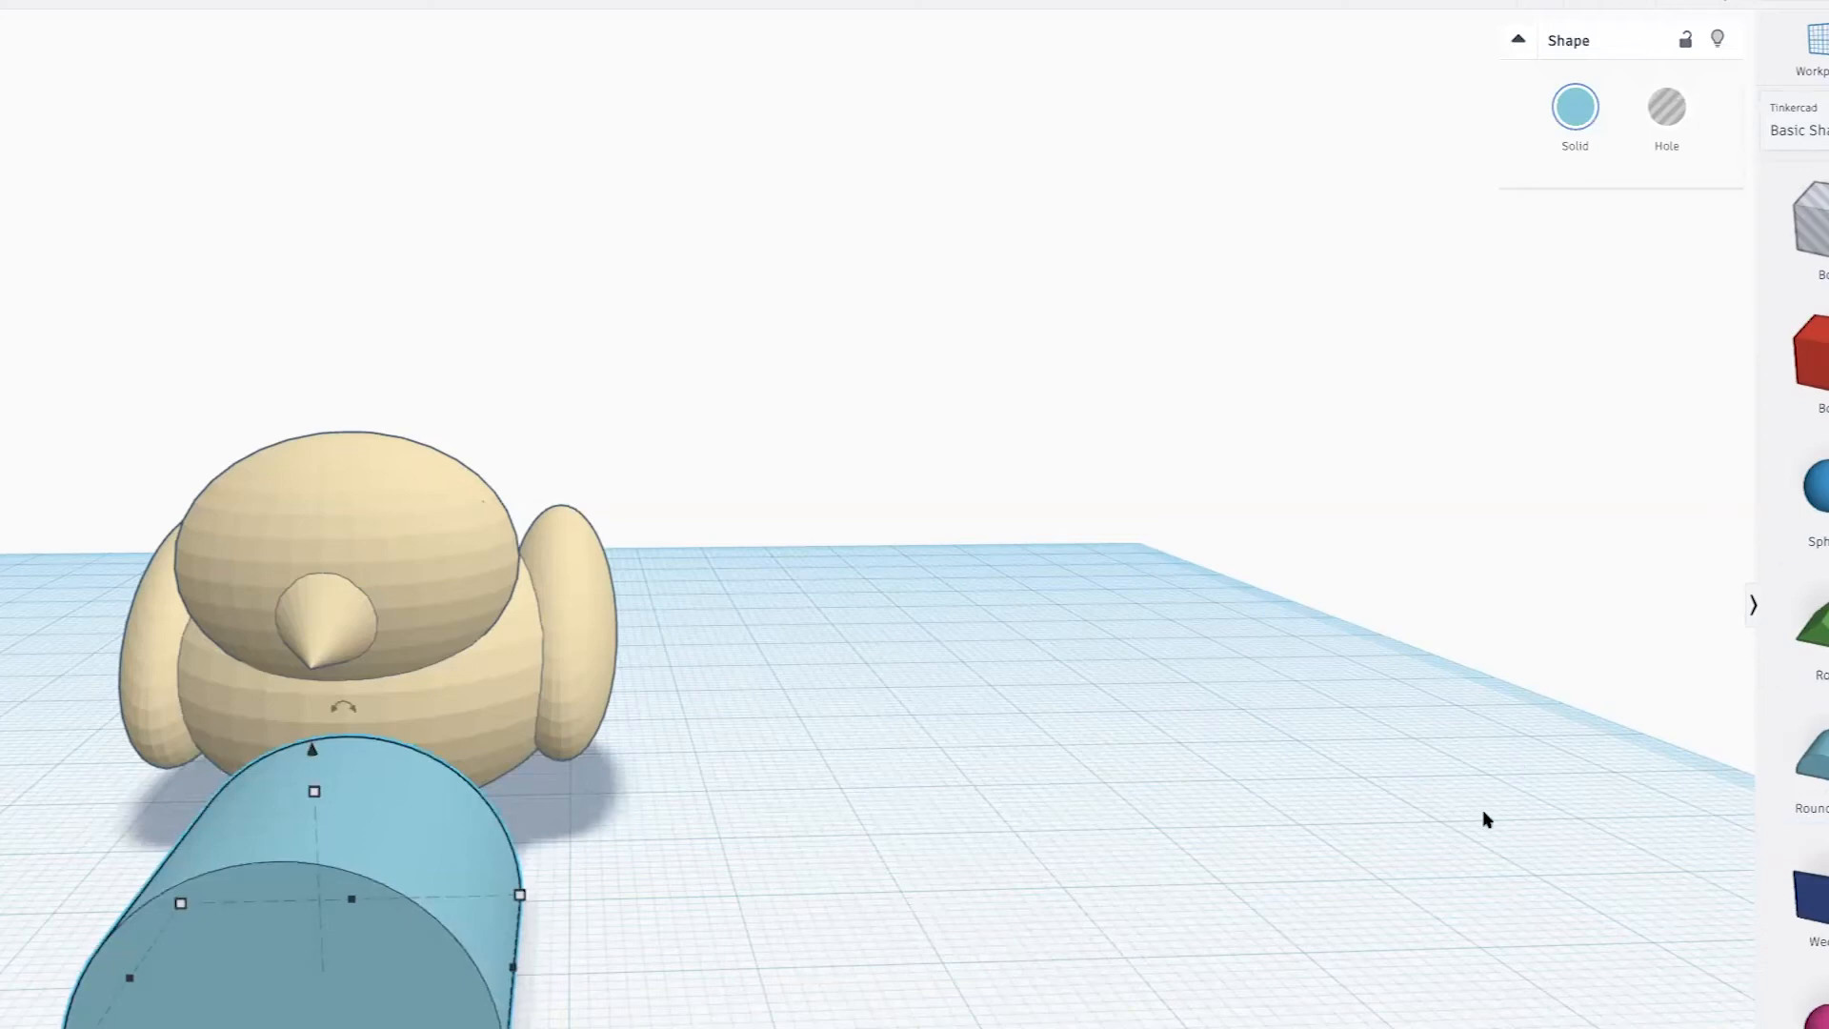
key(Delete)
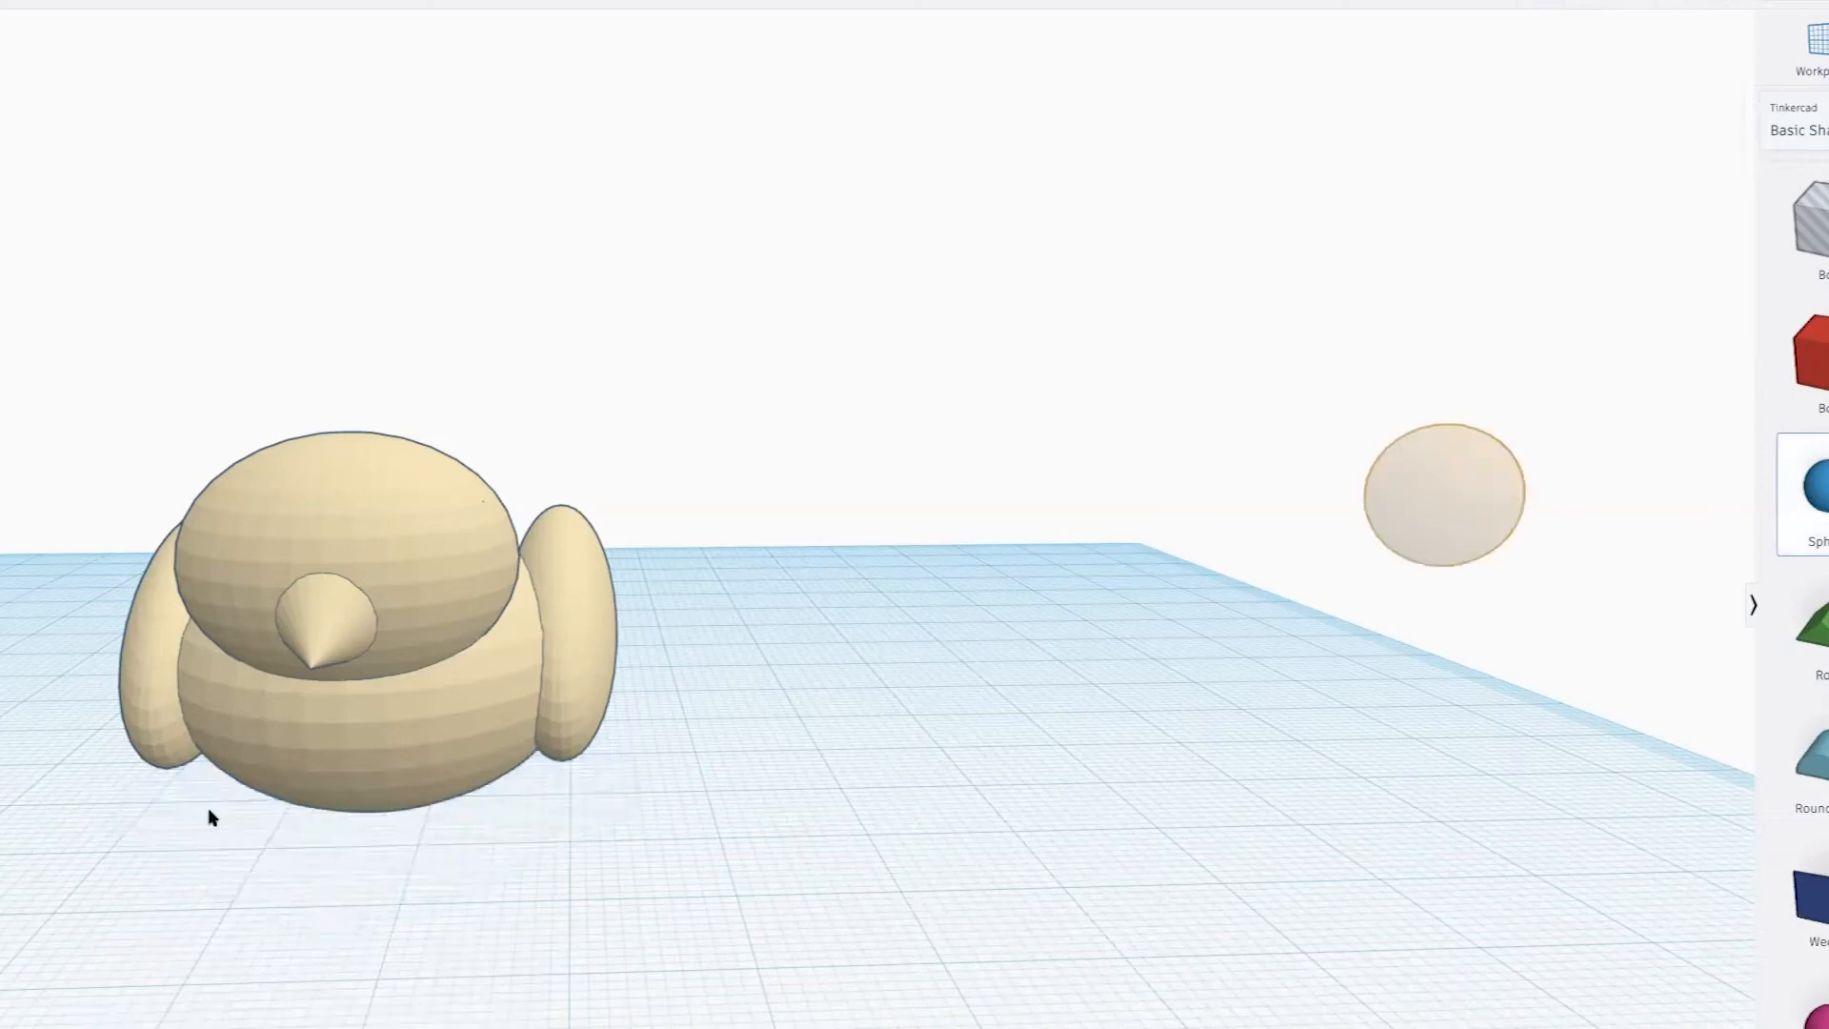
Add a sphere, scale it down proportionally to 2 mm high and place it on the head beside the beak as an eye
click(309, 990)
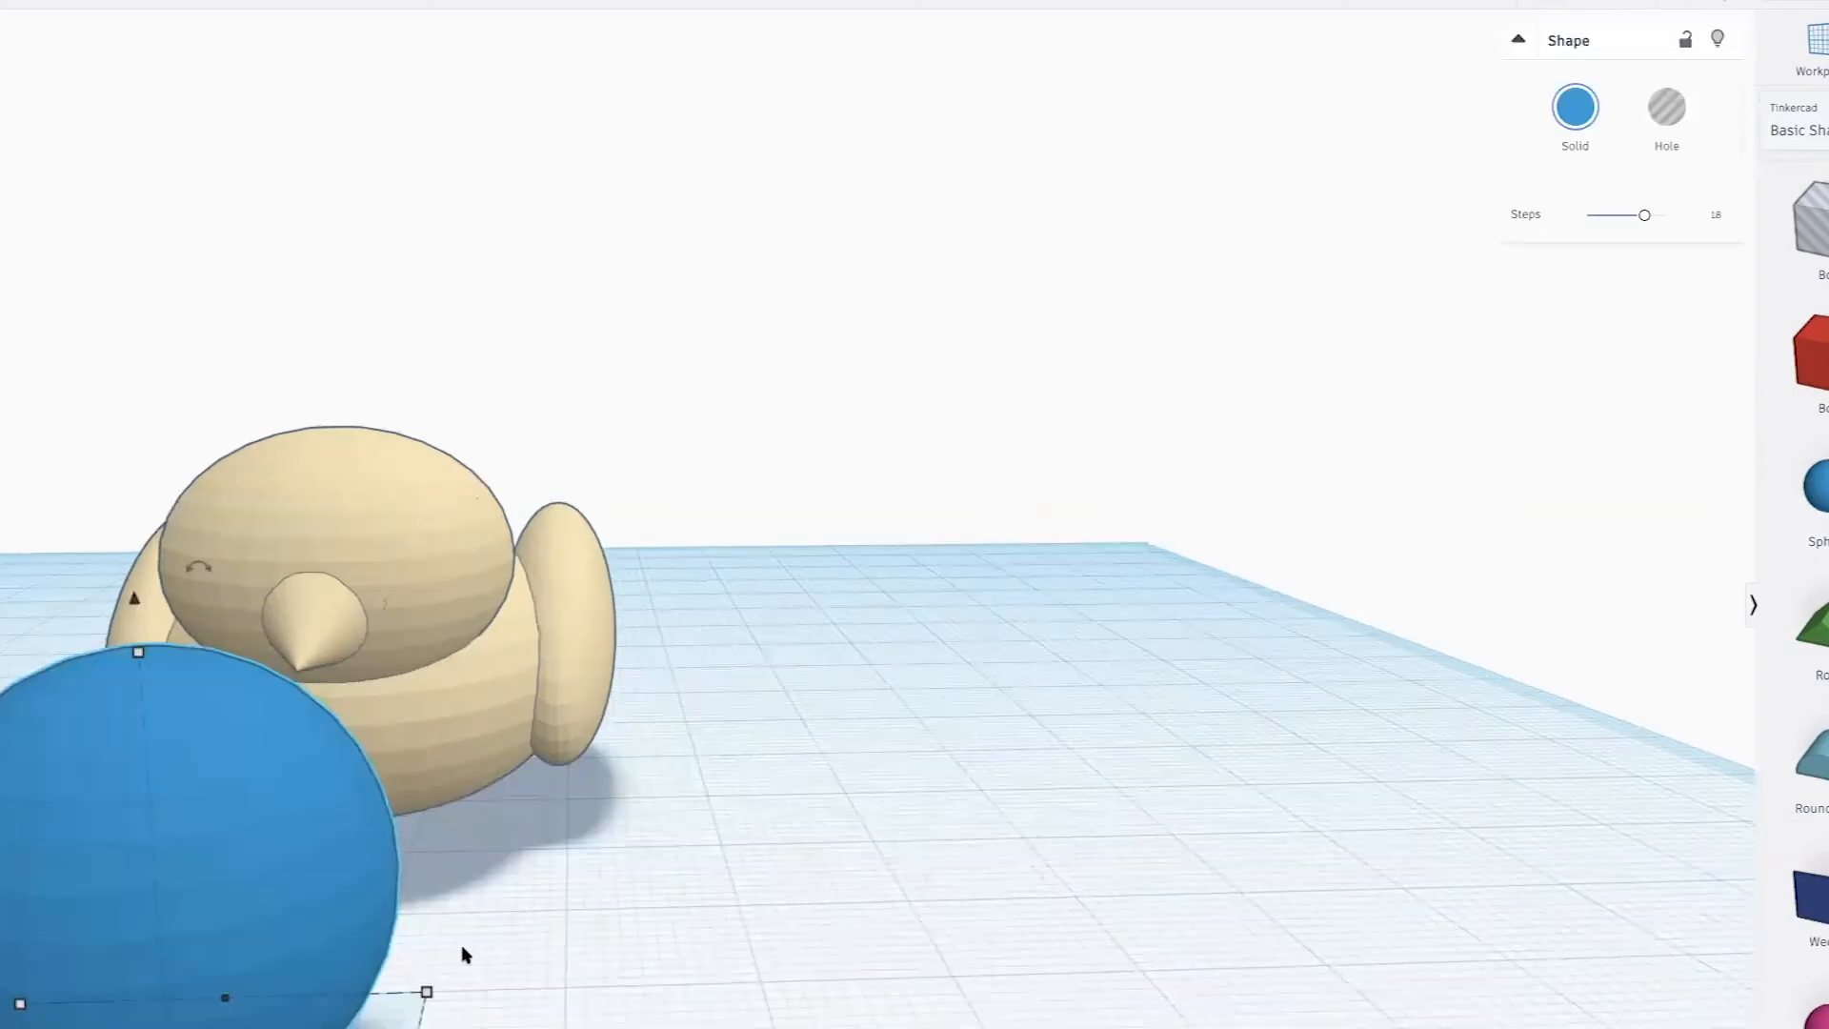
scroll(464, 953, up, 2)
scroll(466, 943, down, 4)
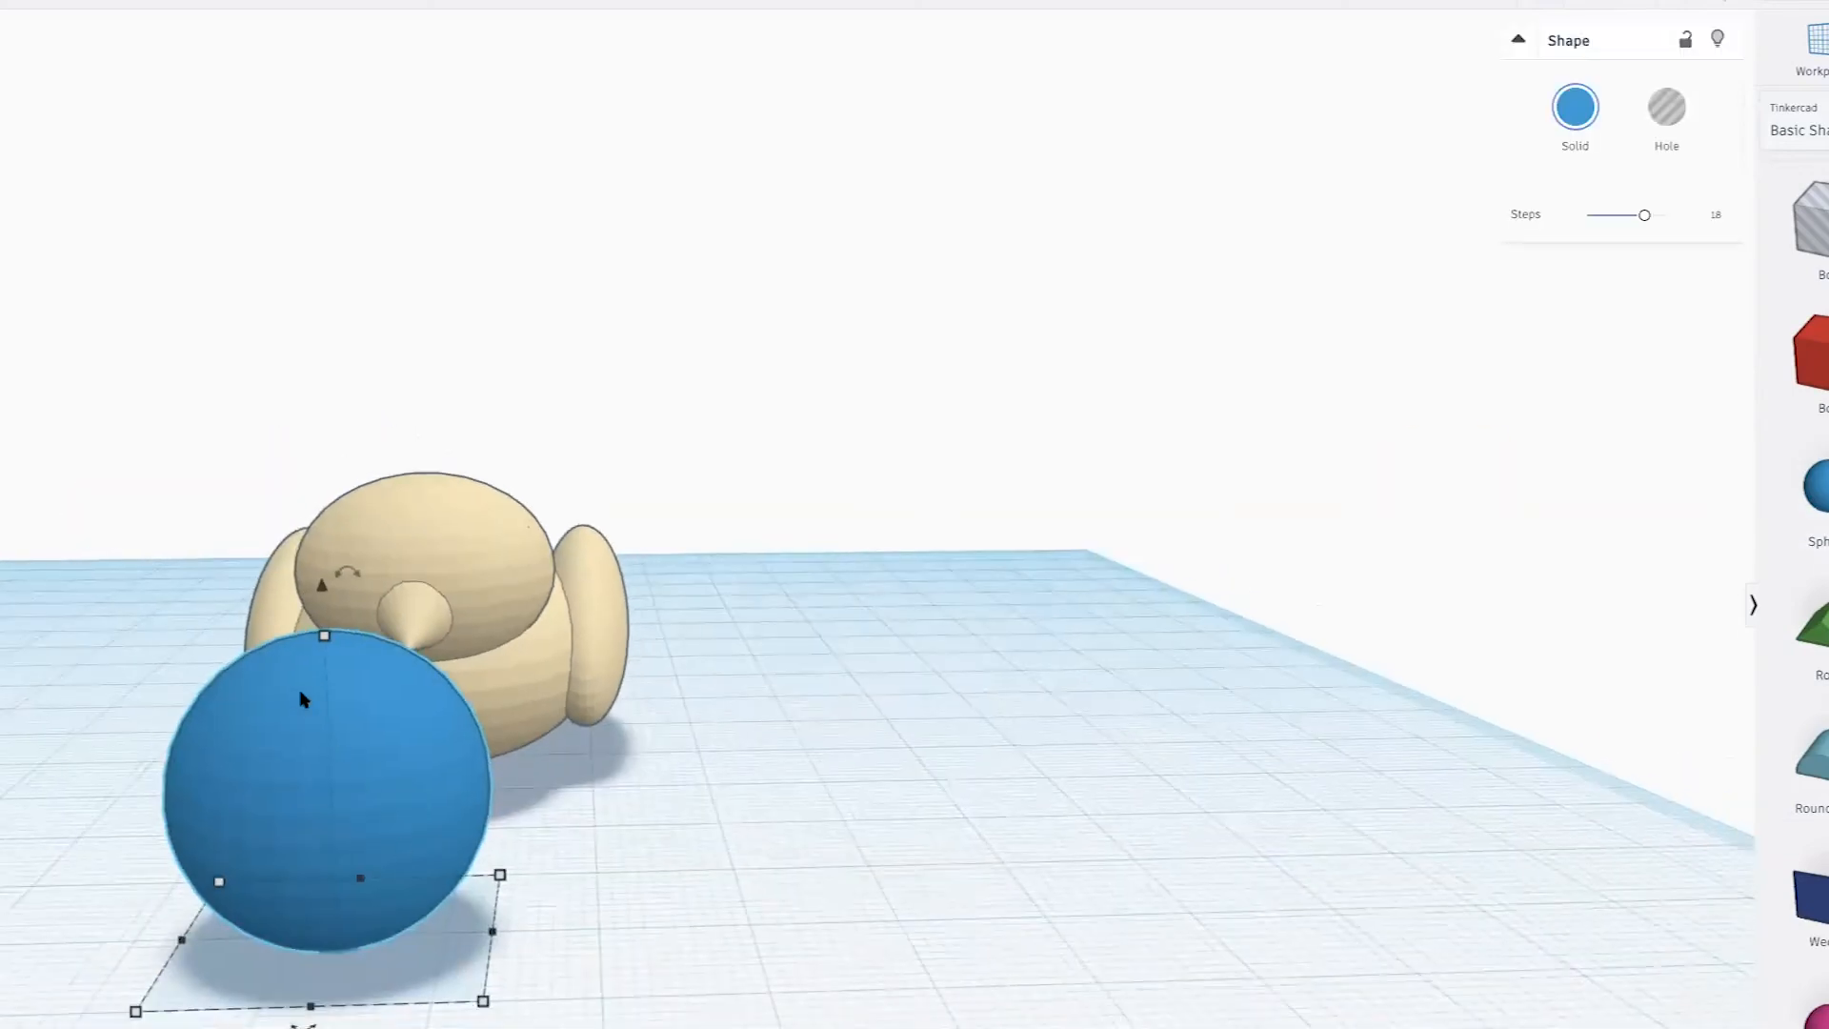
scroll(314, 648, up, 3)
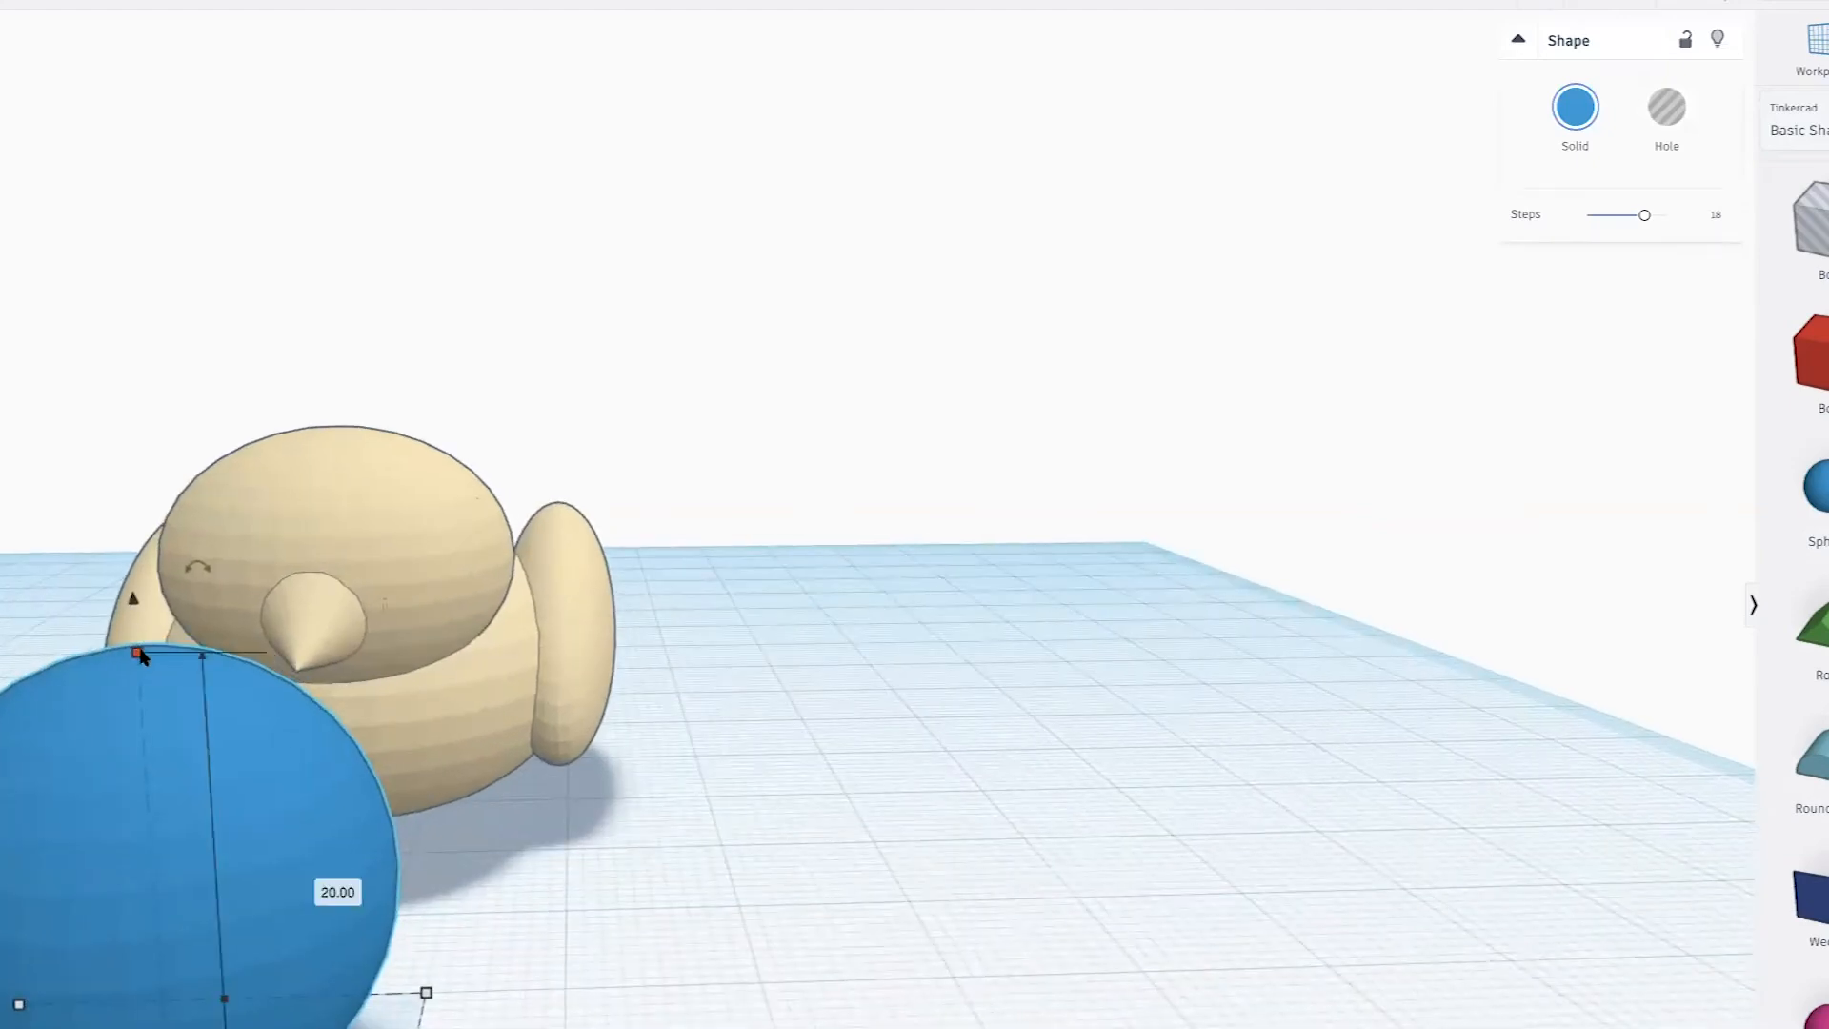
shift+drag(140, 658, 177, 1027)
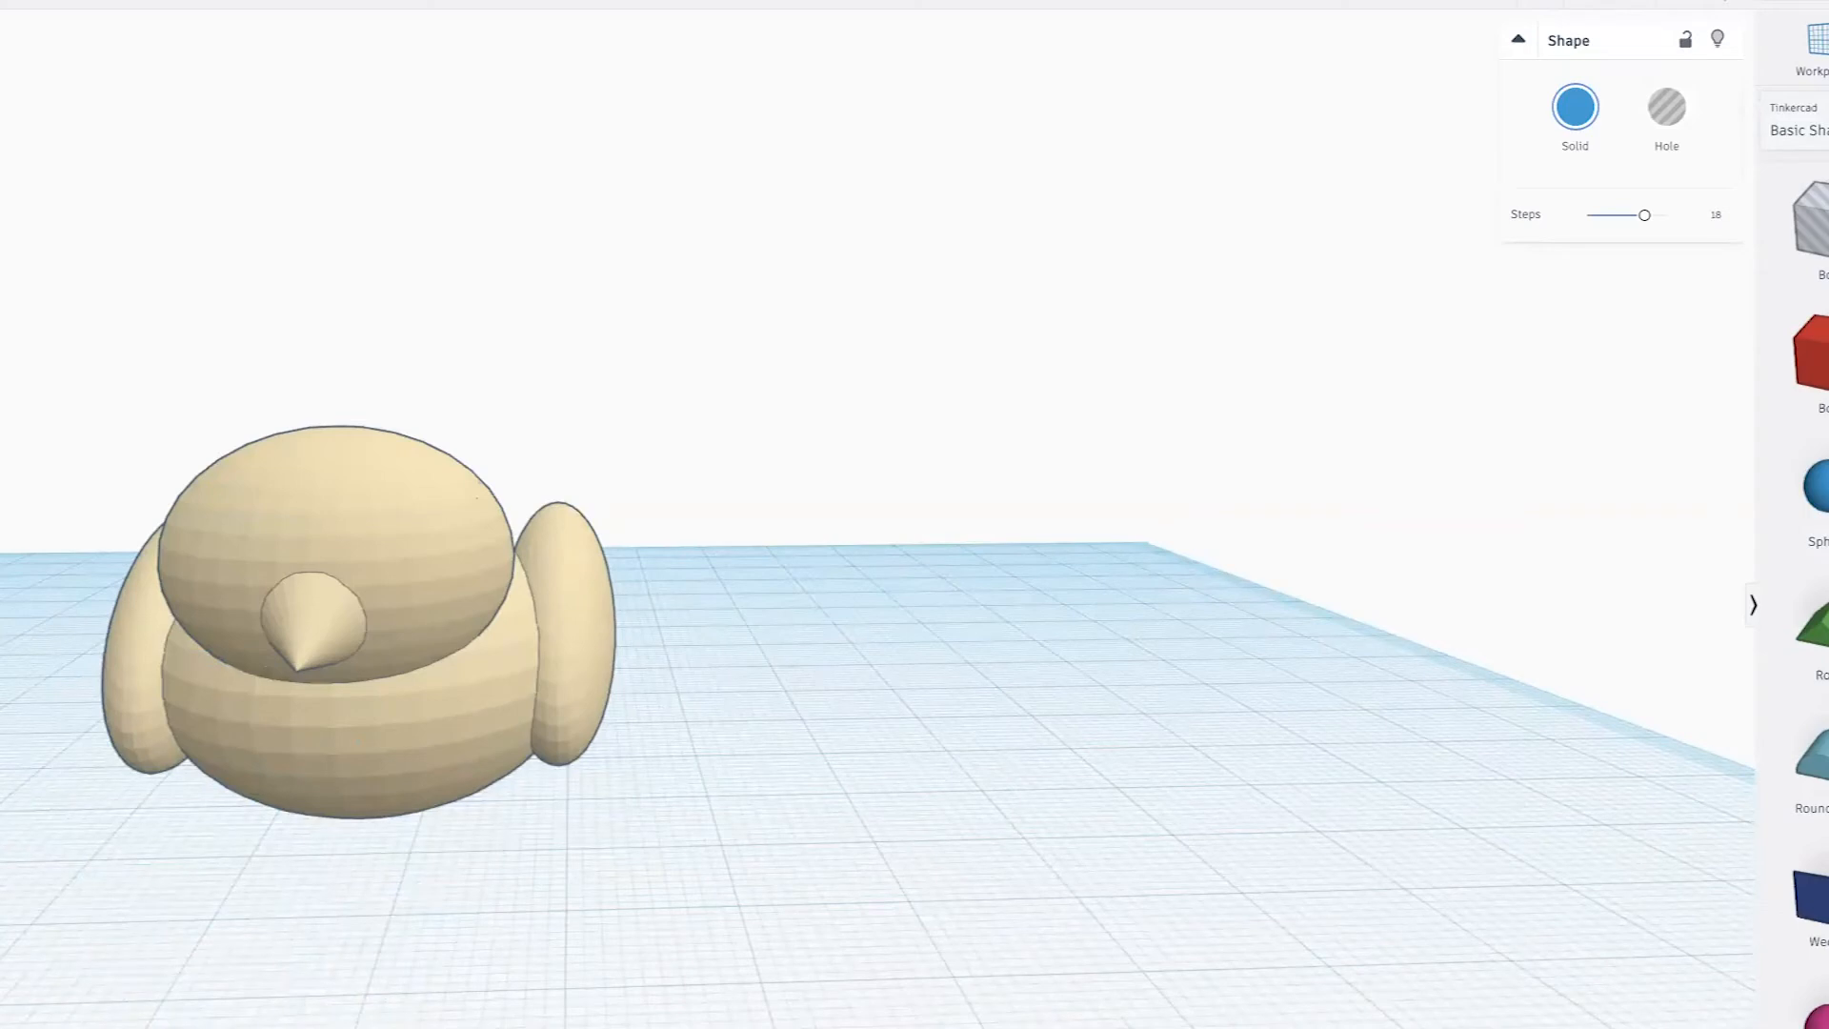
shift+drag(177, 1027, 140, 655)
scroll(140, 657, down, 3)
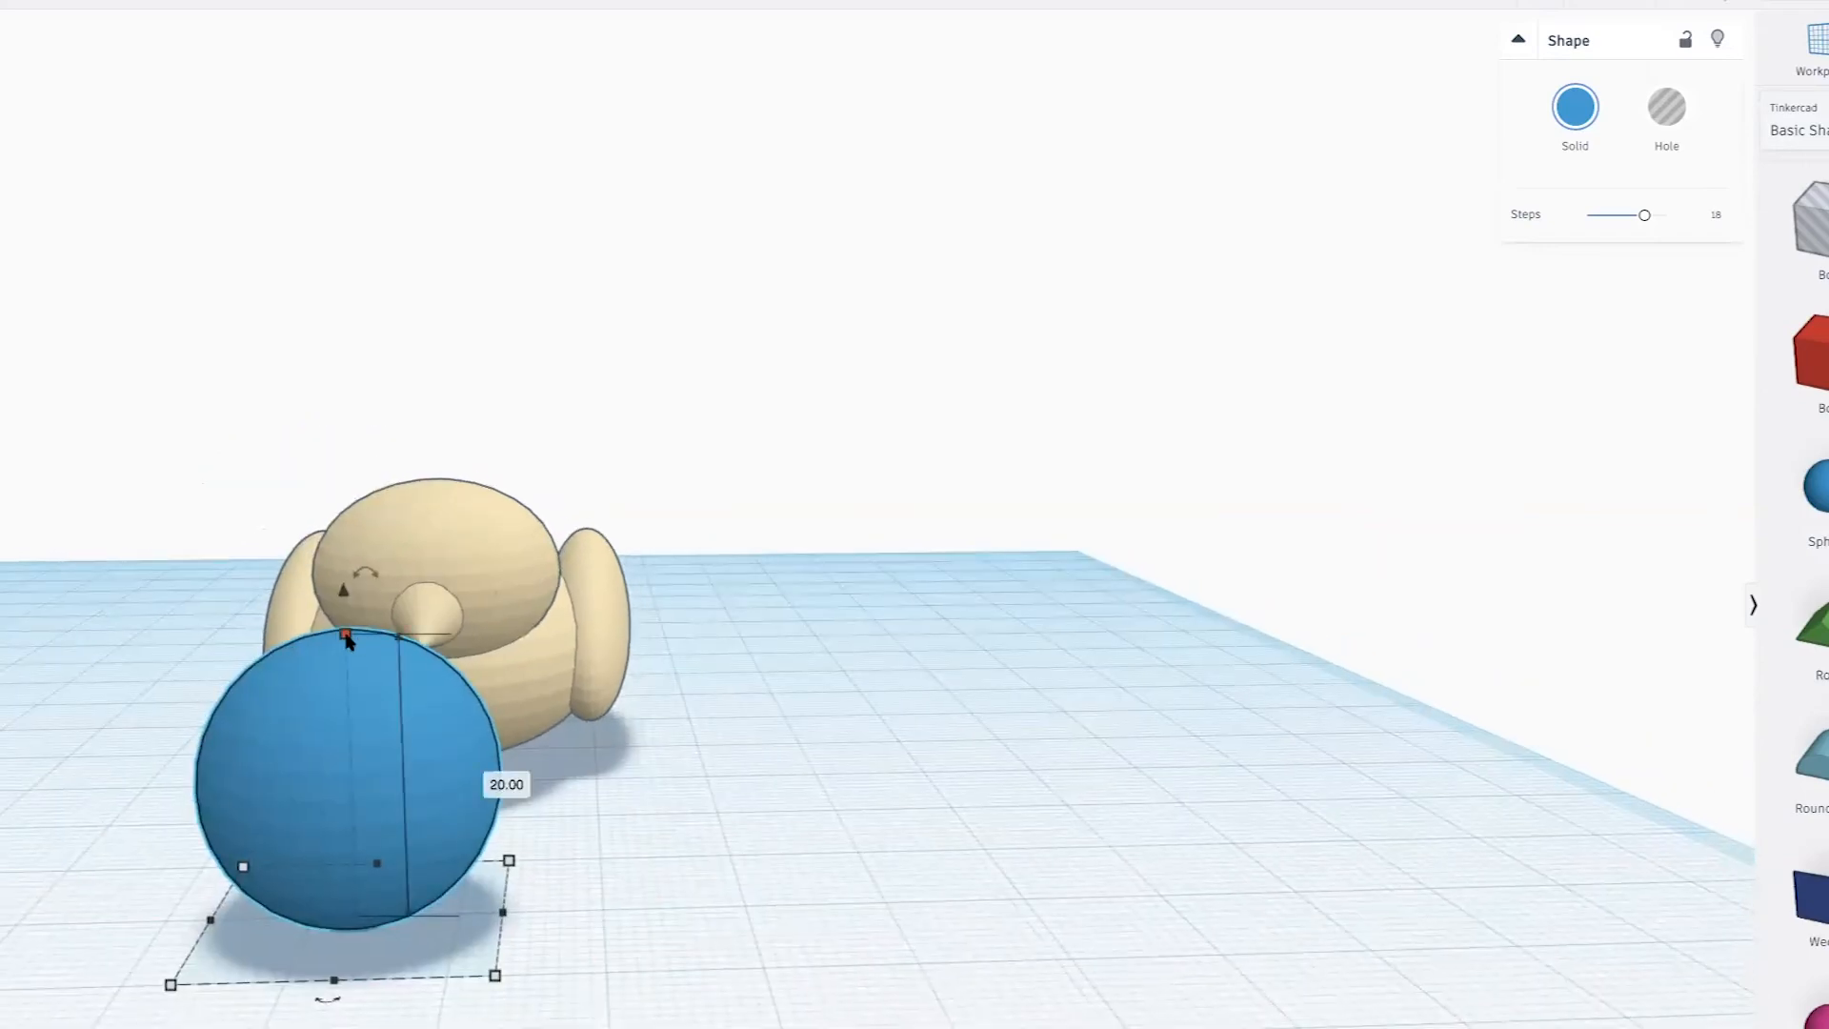
shift+drag(349, 642, 340, 547)
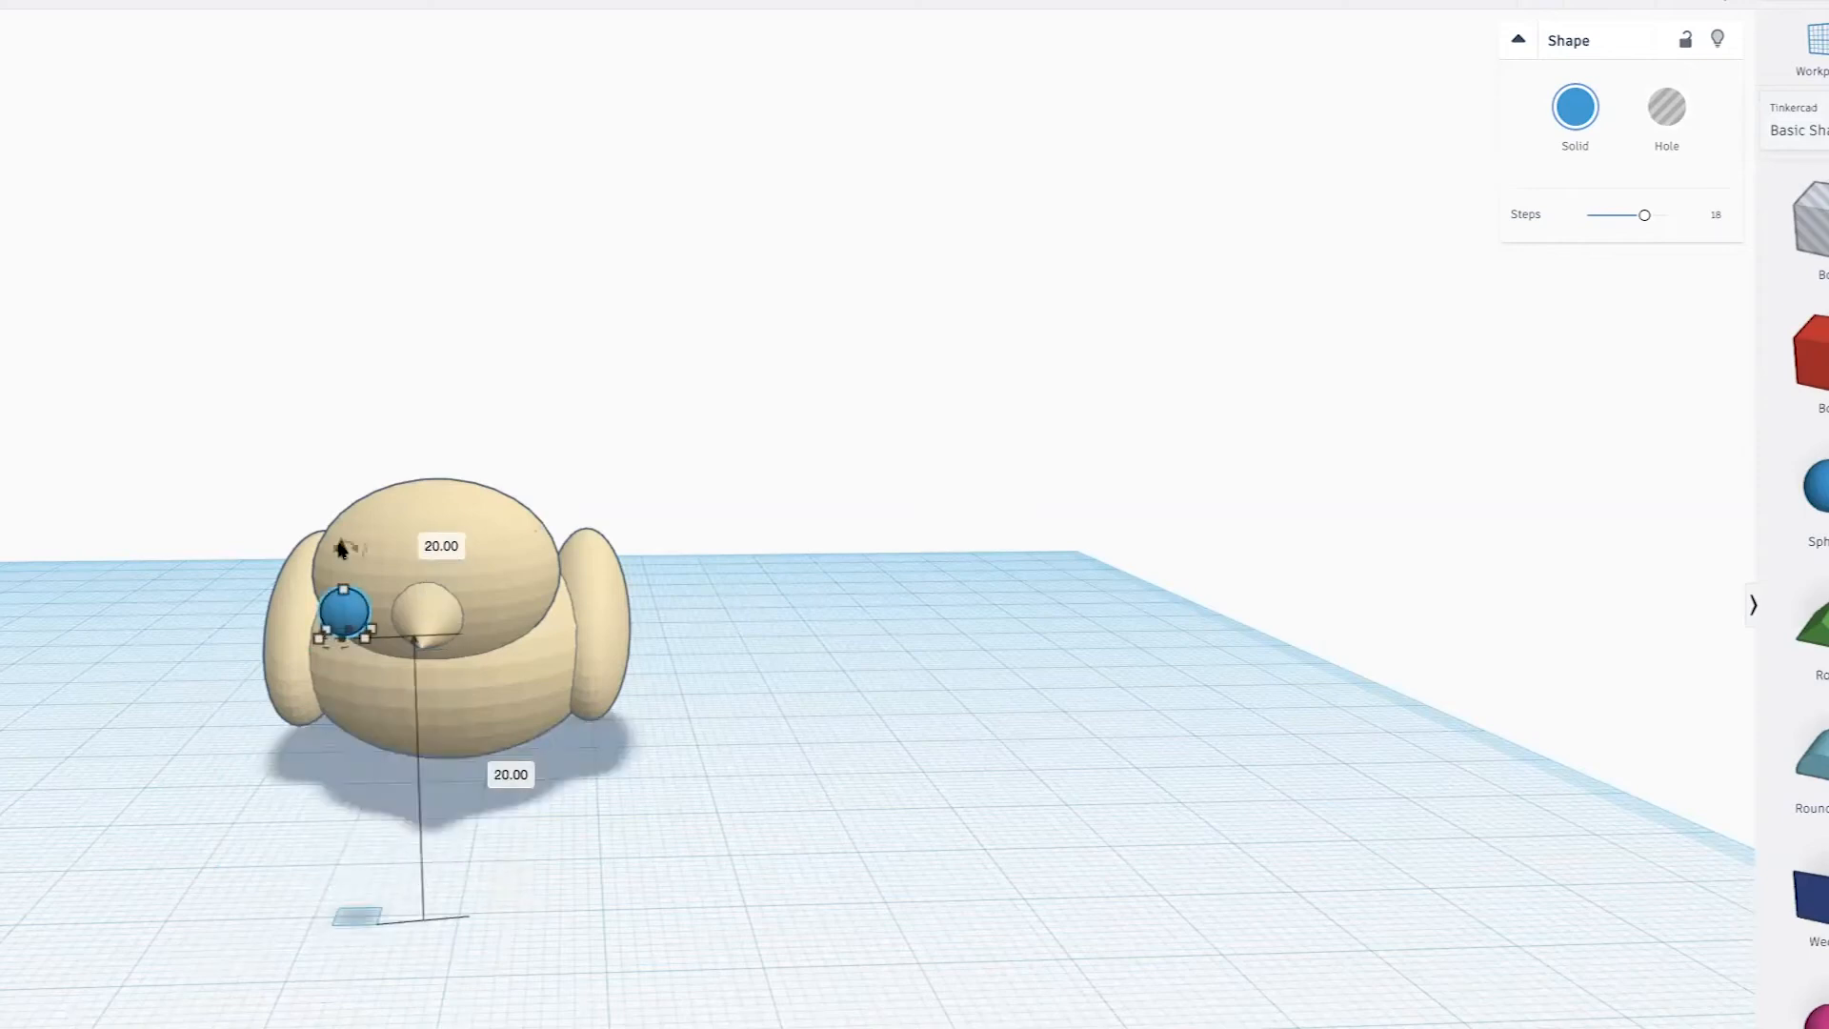
drag(340, 548, 374, 517)
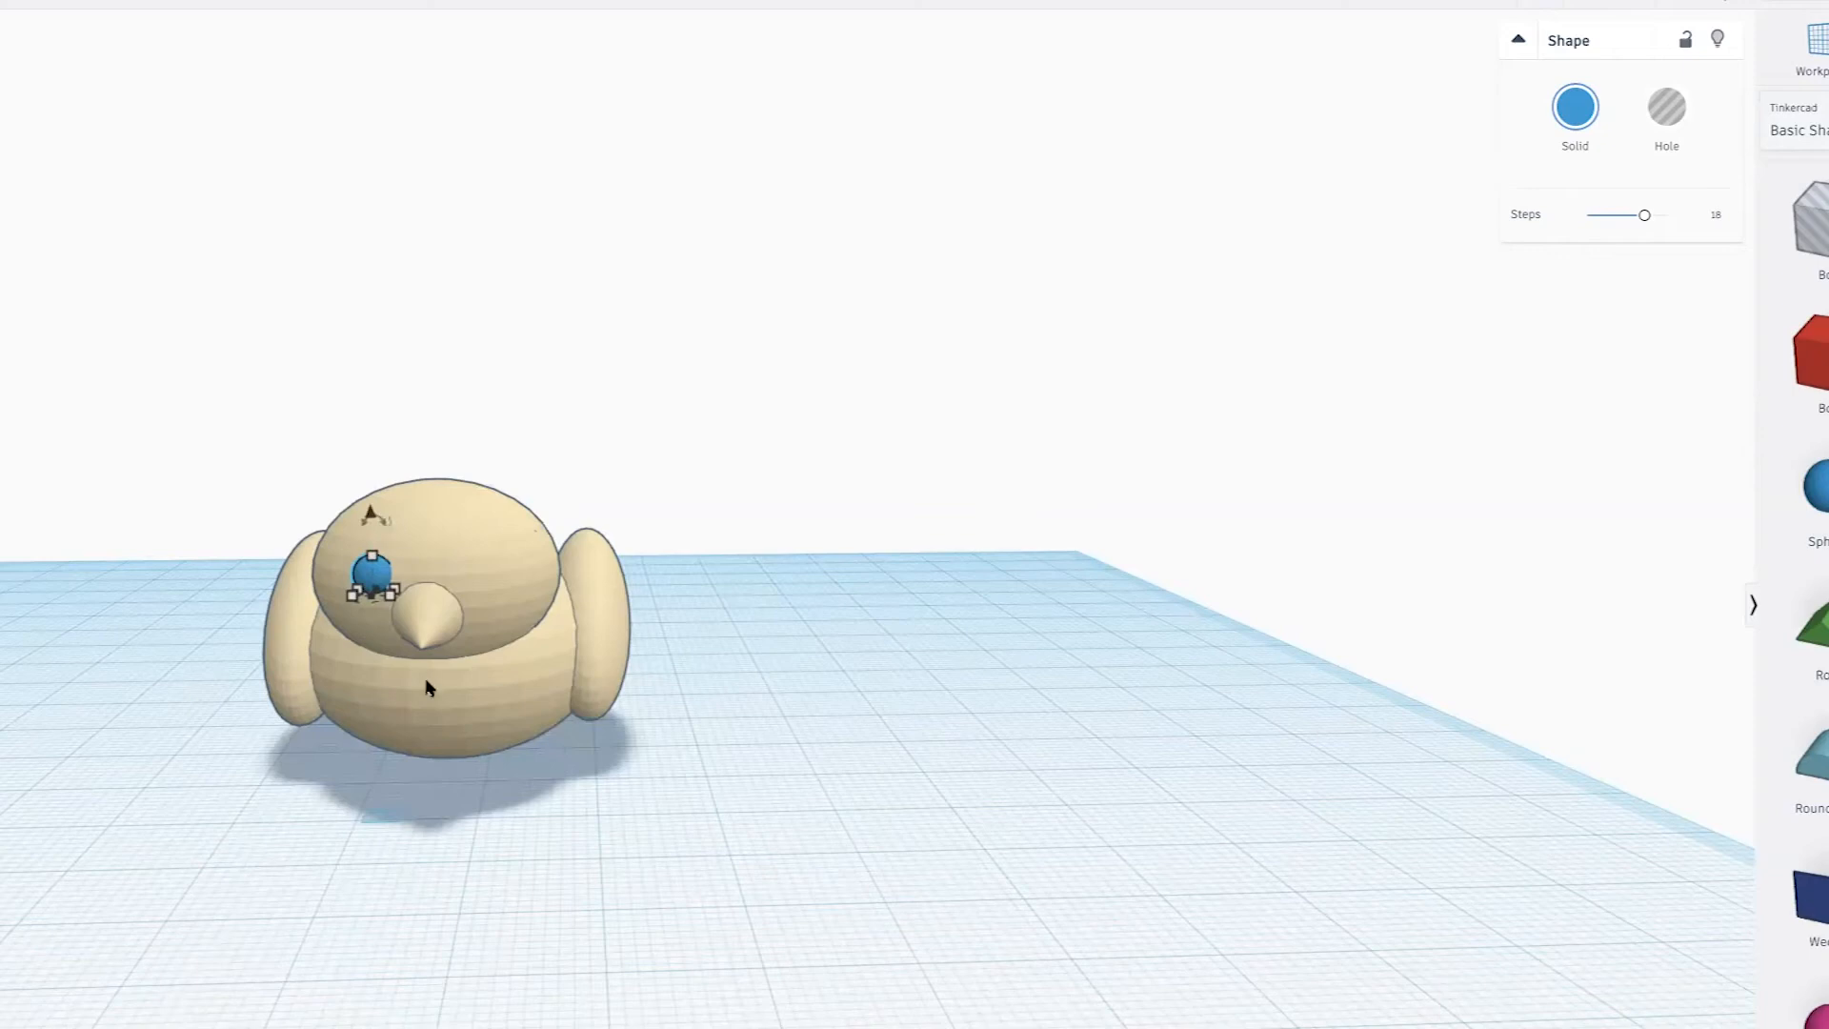
drag(379, 560, 380, 572)
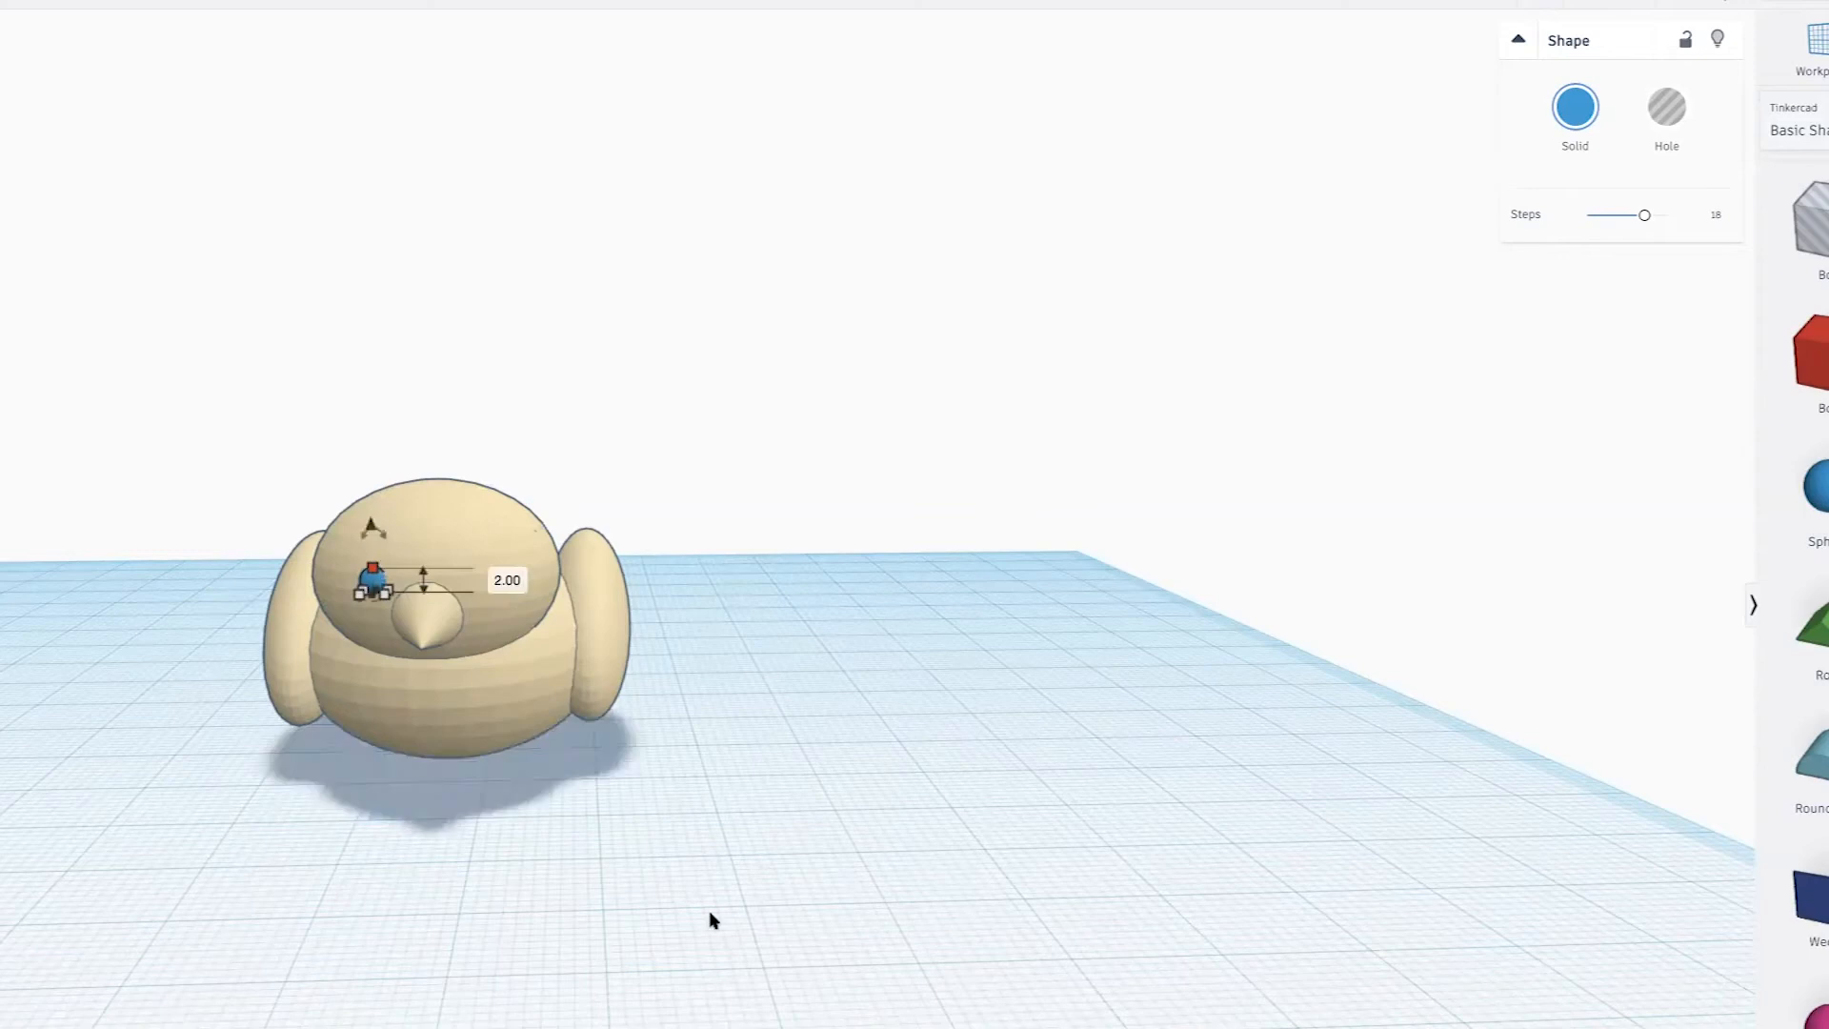
scroll(600, 904, up, 3)
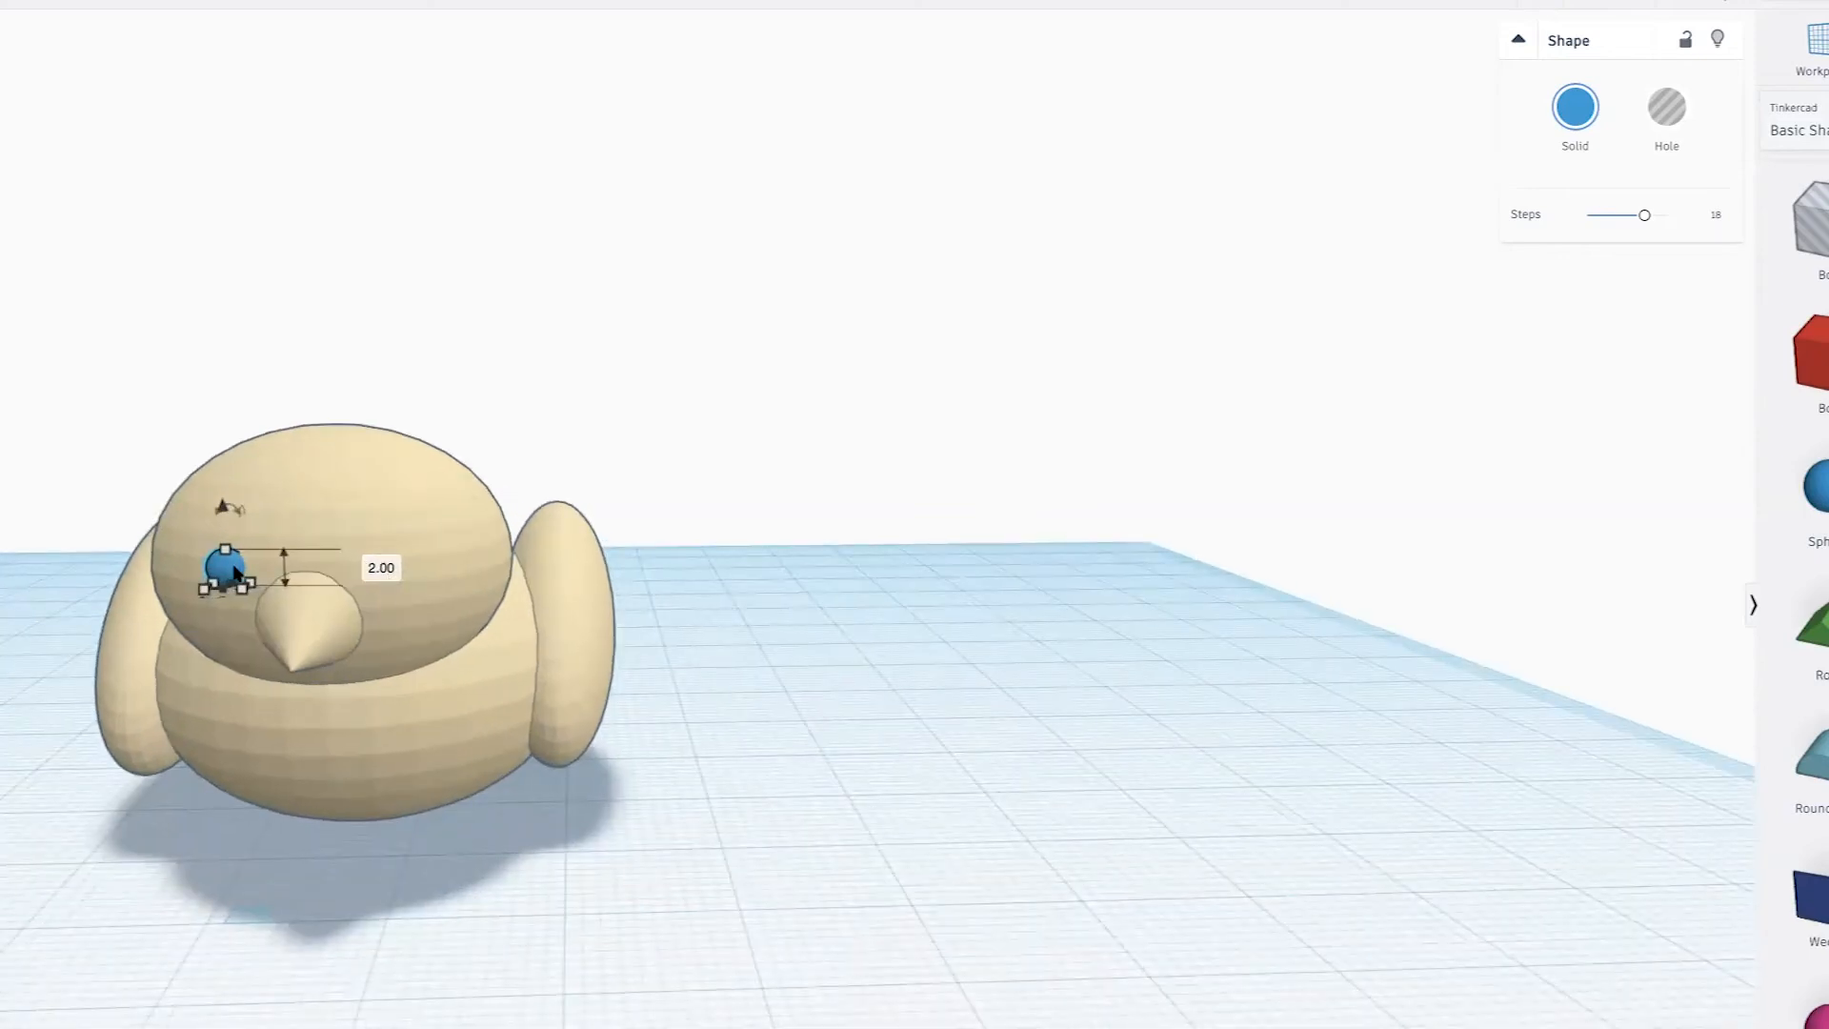
scroll(237, 581, up, 3)
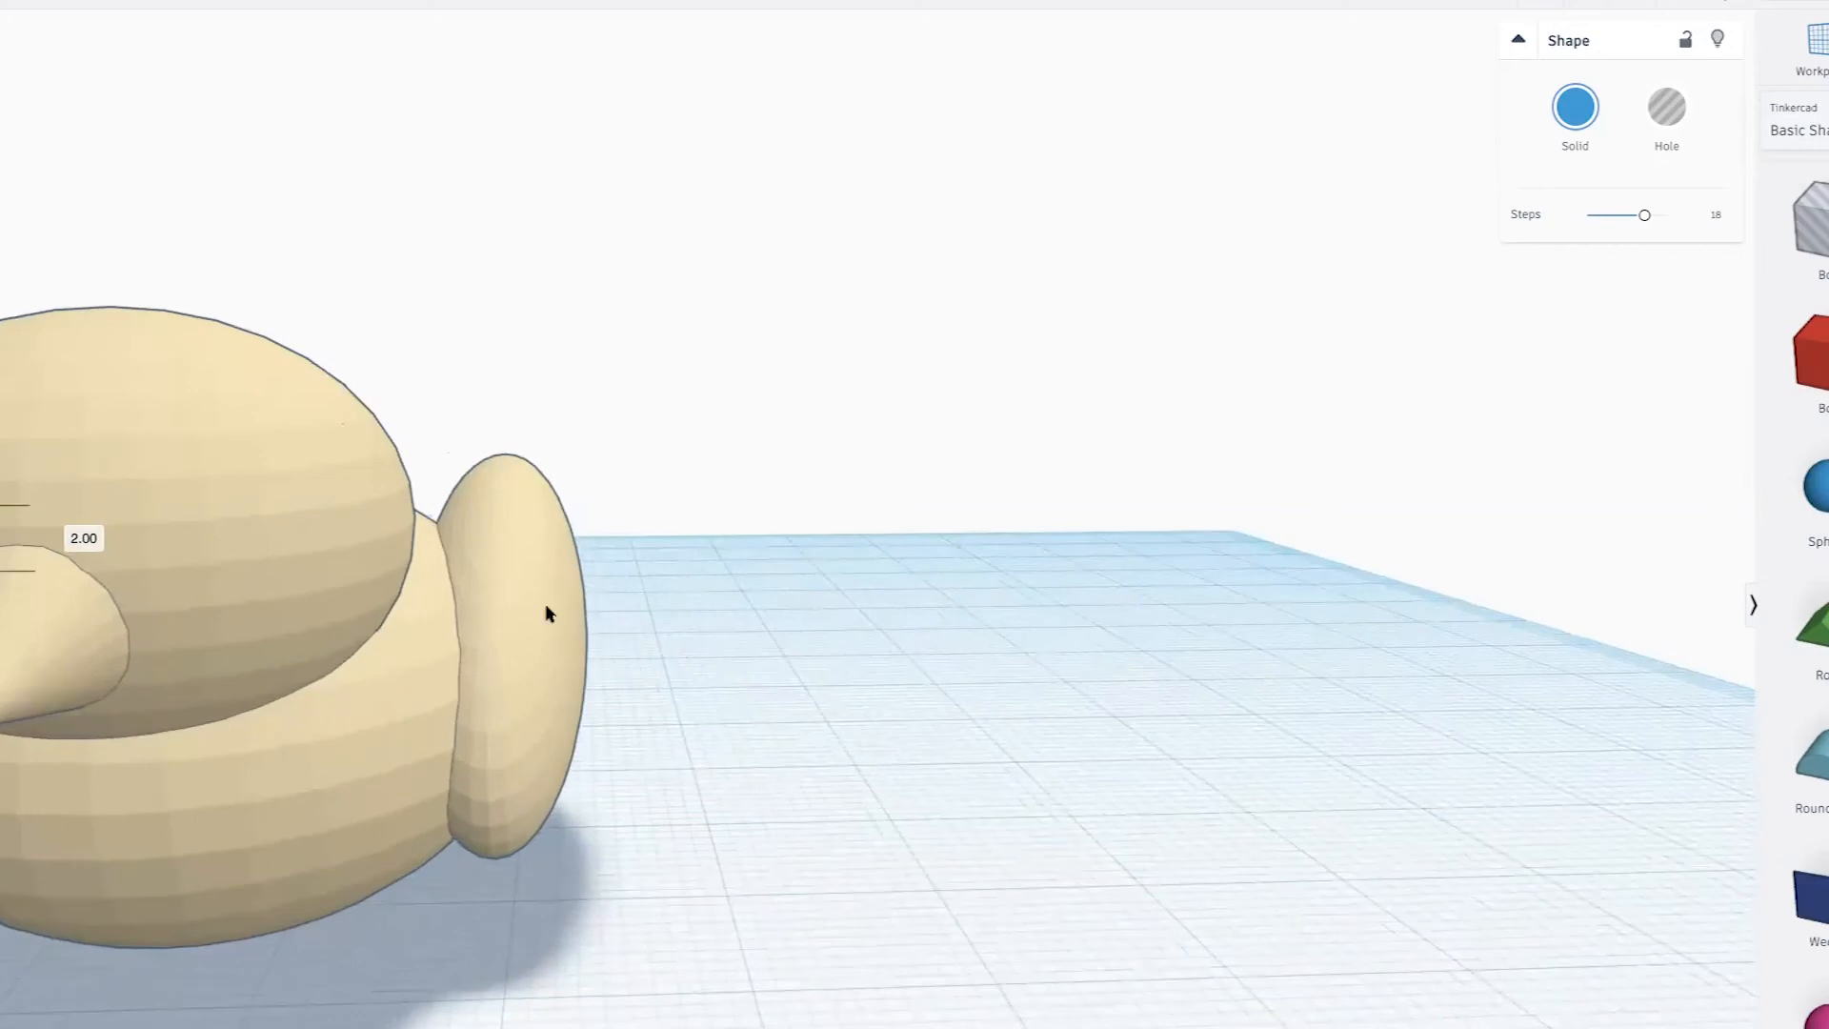
alt+drag(546, 612, 898, 614)
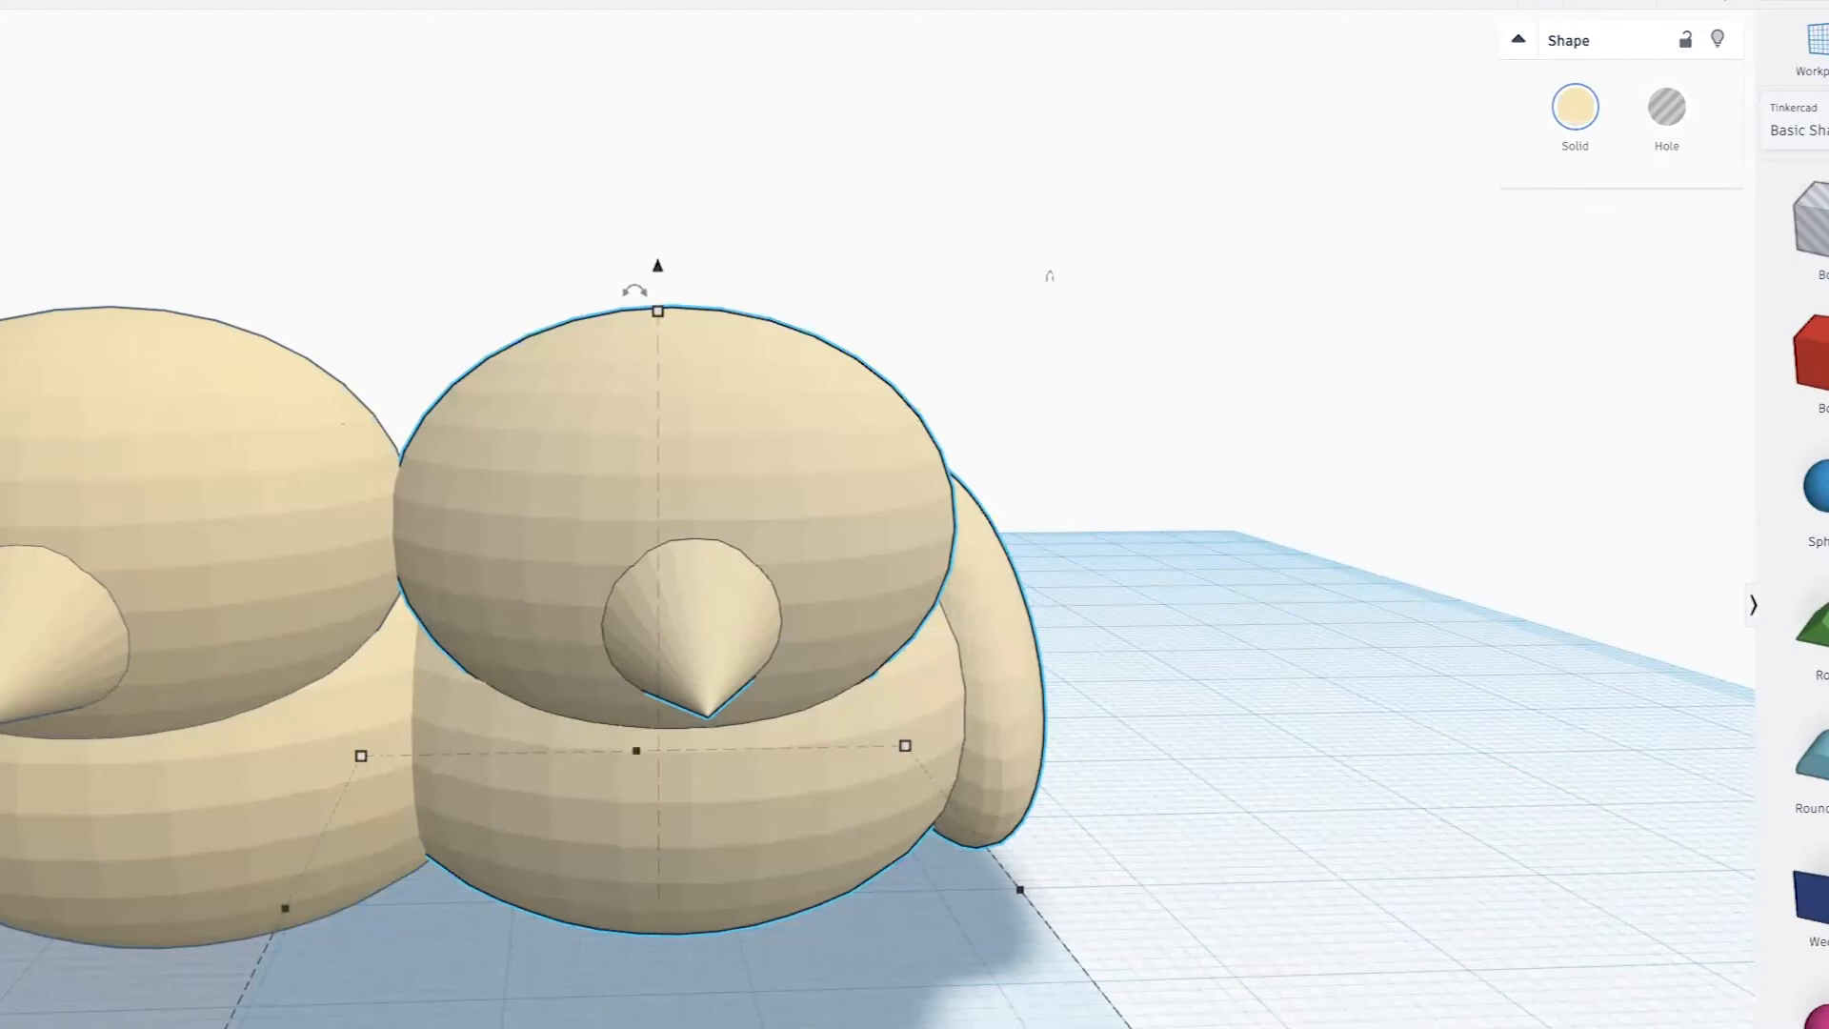
key(Delete)
Select the small eye sphere and move it back so that it is partly embedded in the head
right_drag(326, 534, 791, 545)
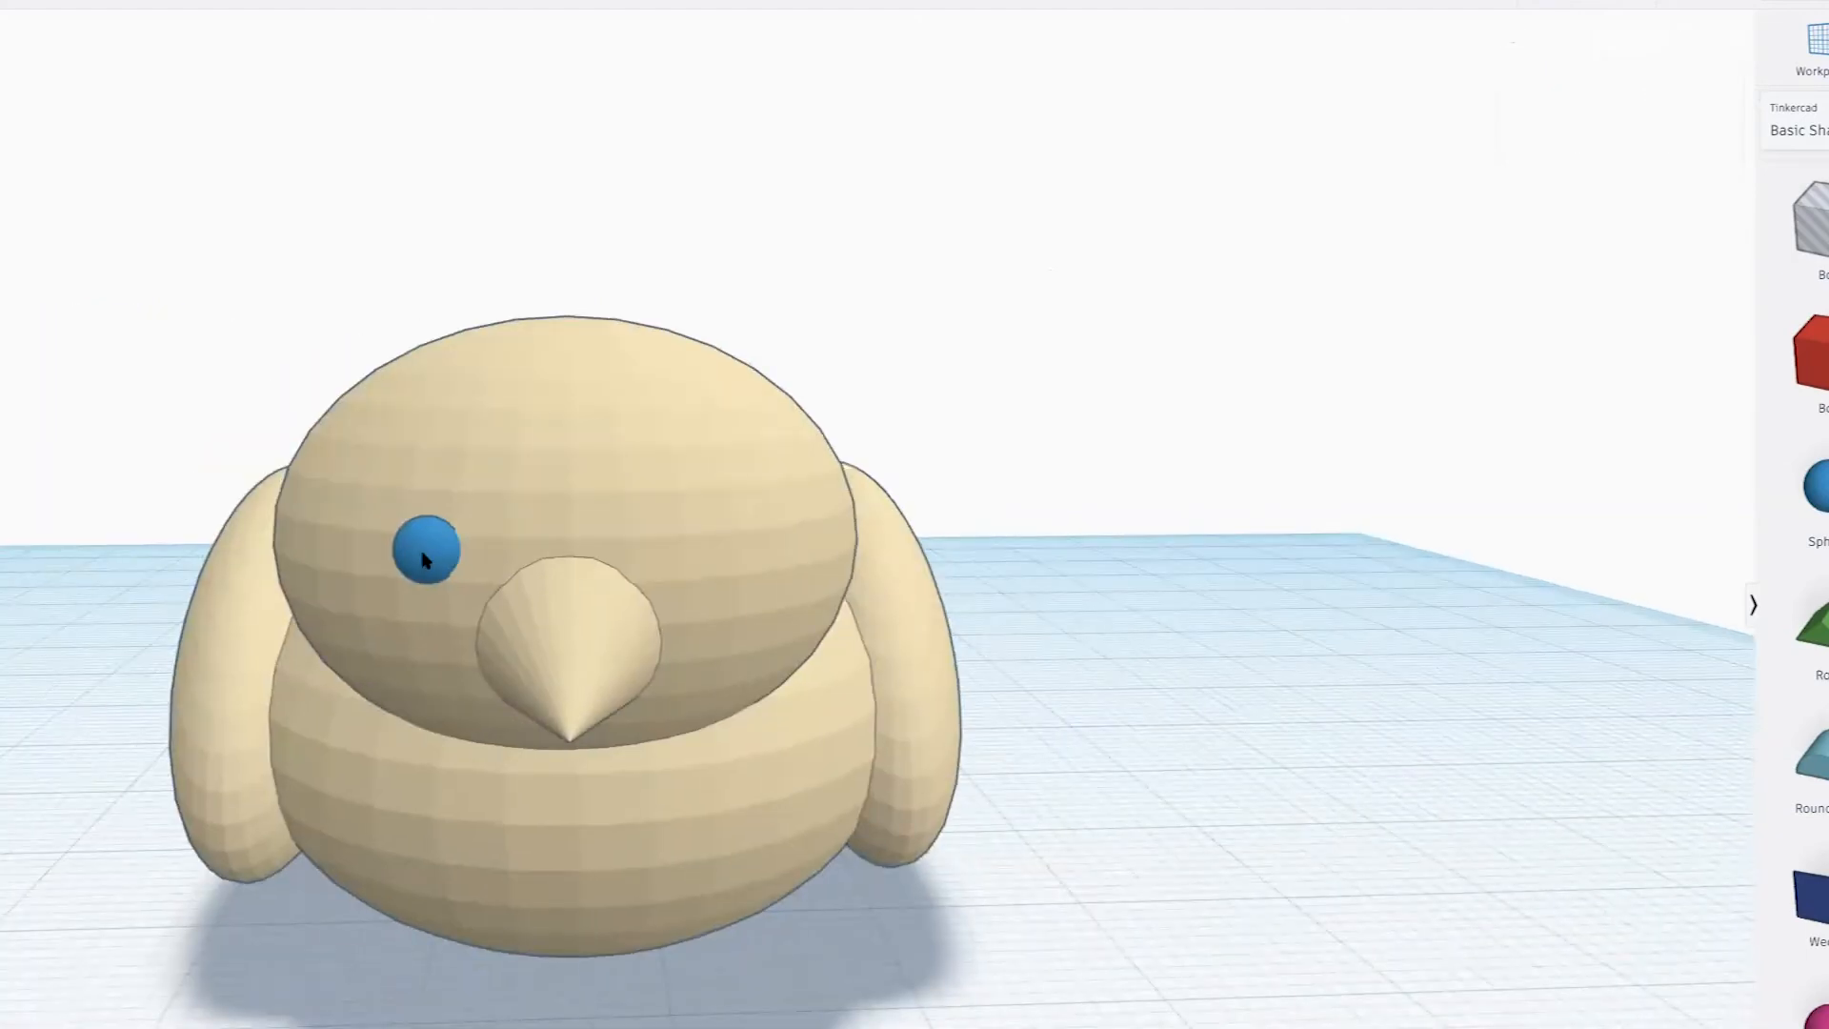
click(424, 562)
right_drag(423, 562, 911, 594)
scroll(911, 595, up, 3)
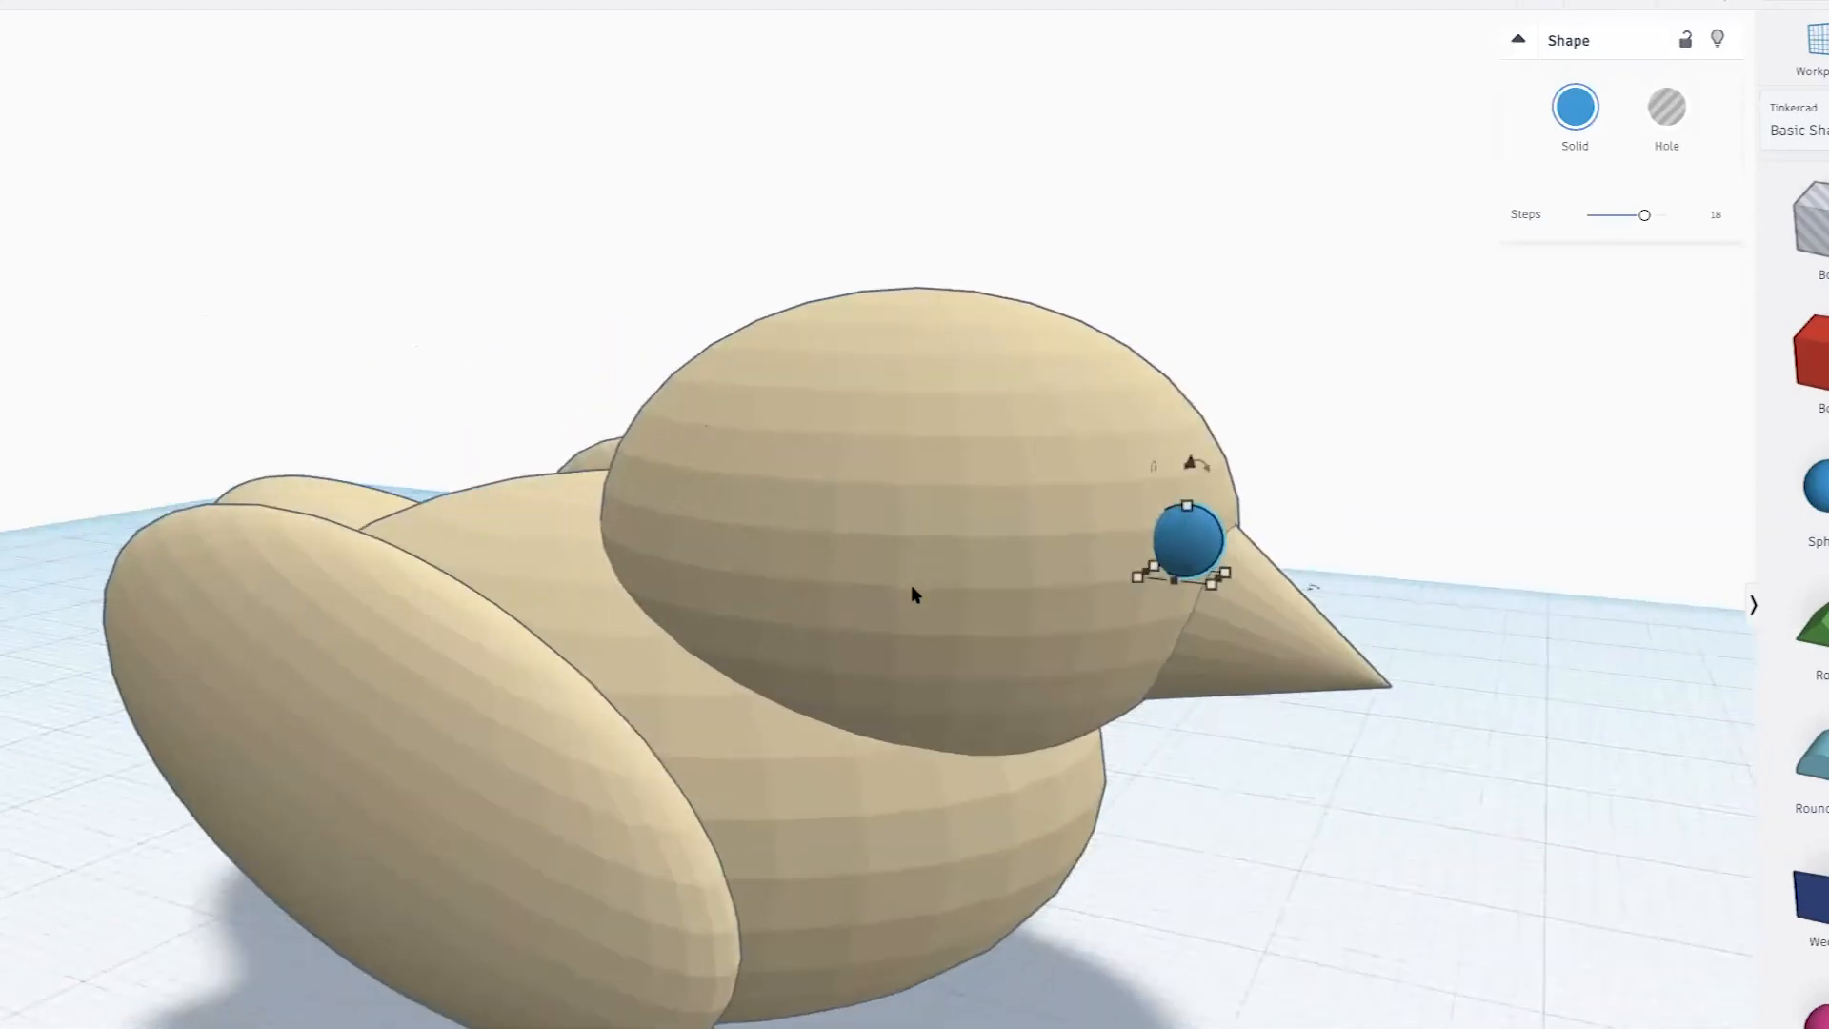
key(Left)
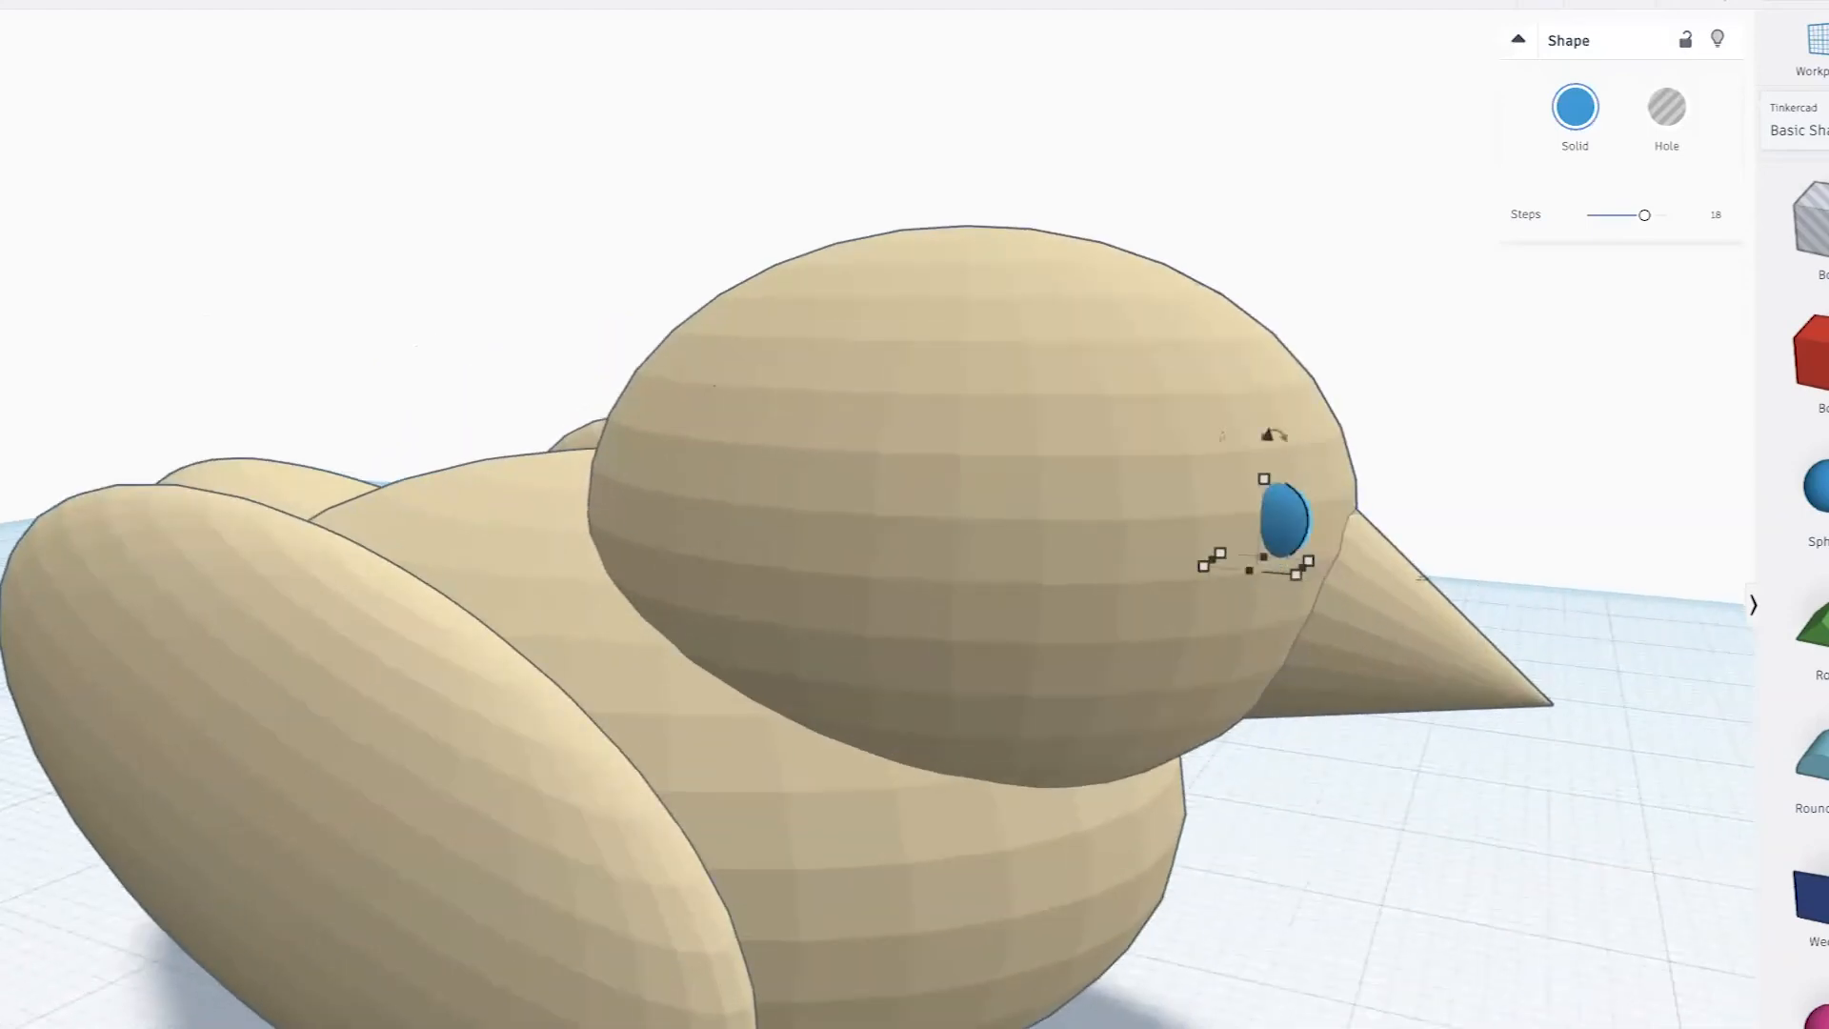
Duplicate the eye sphere to the opposite side of the beak and move both eyes forward so they protrude more from the head
right_drag(910, 594, 854, 610)
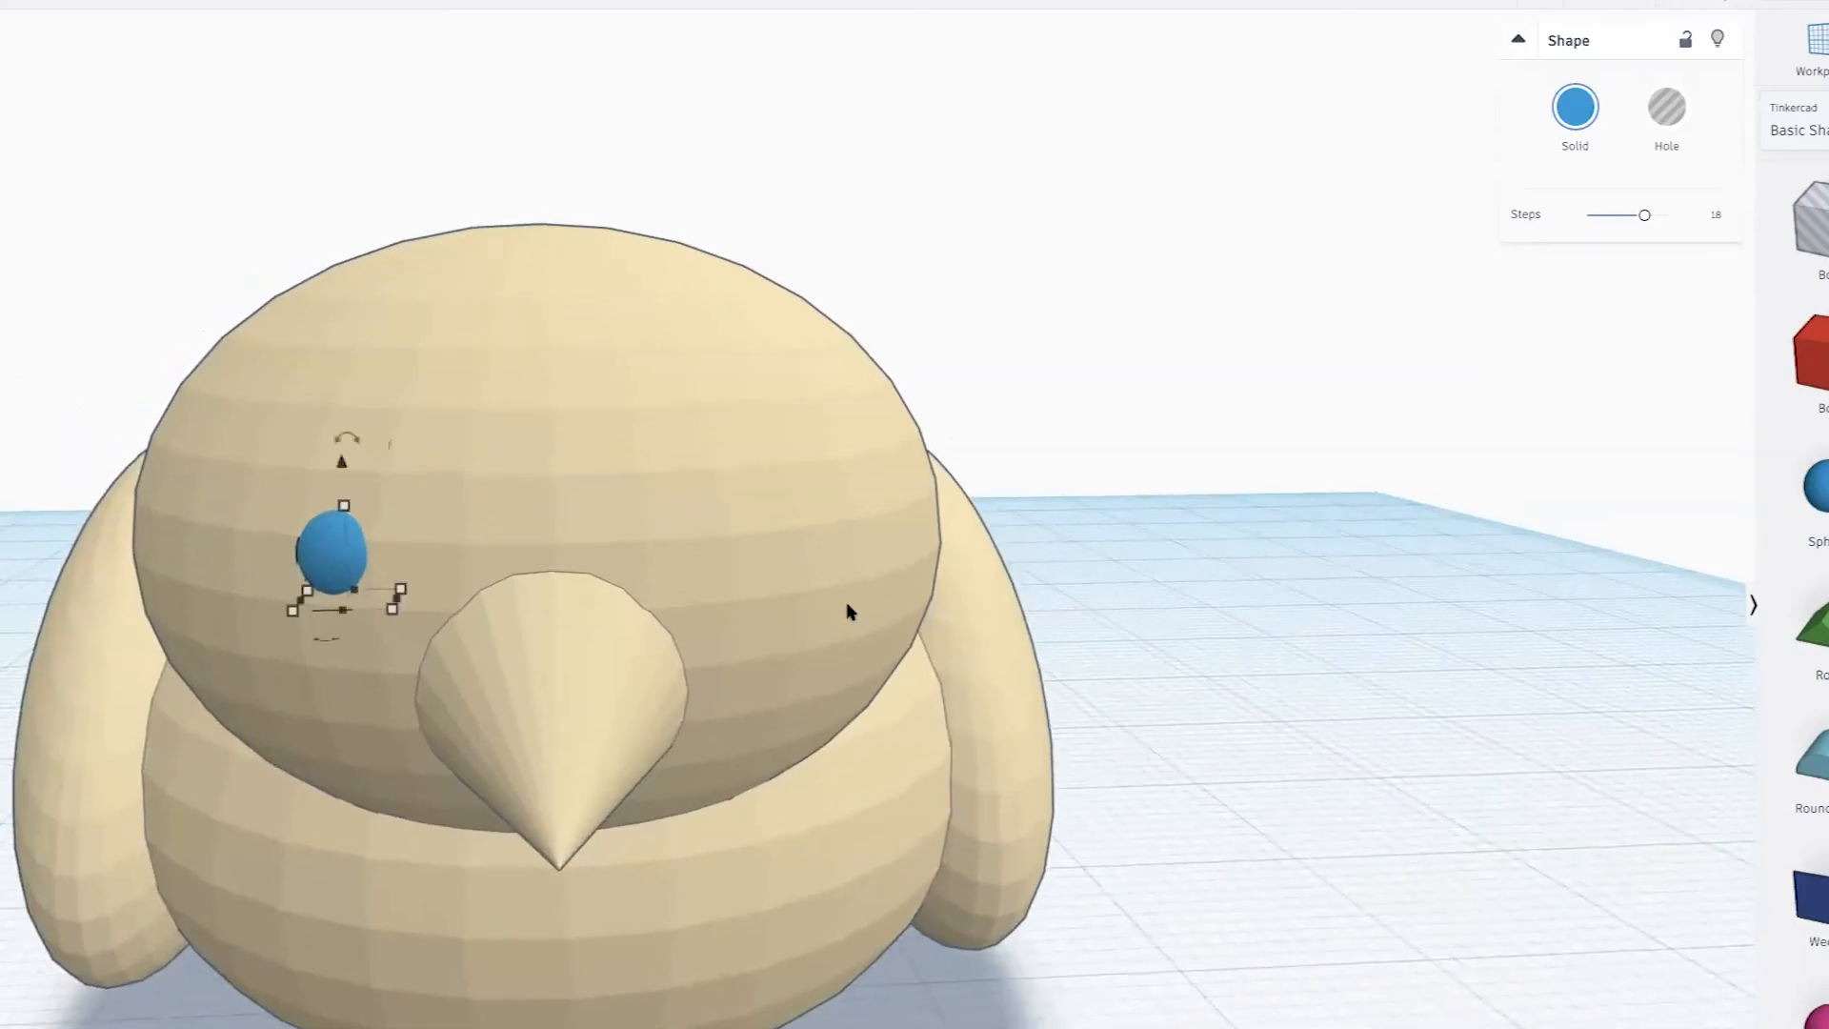
drag(343, 556, 751, 570)
shift+click(346, 560)
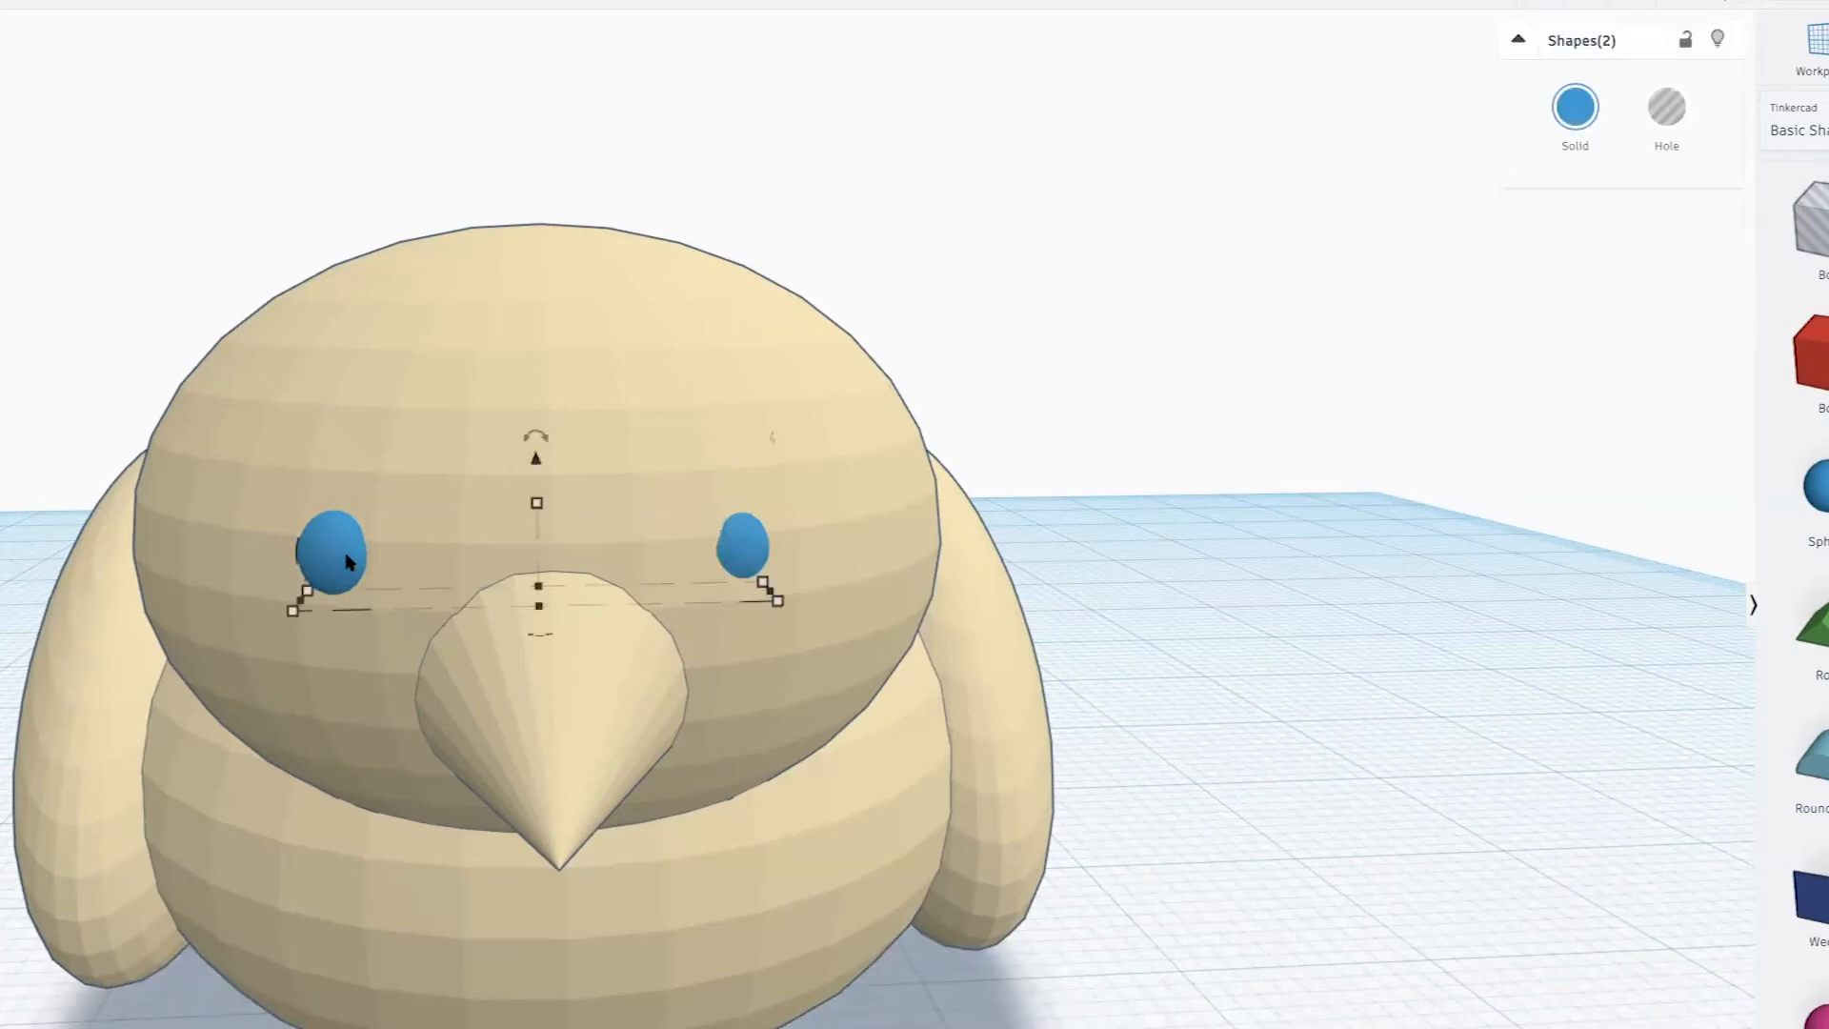
key(Down)
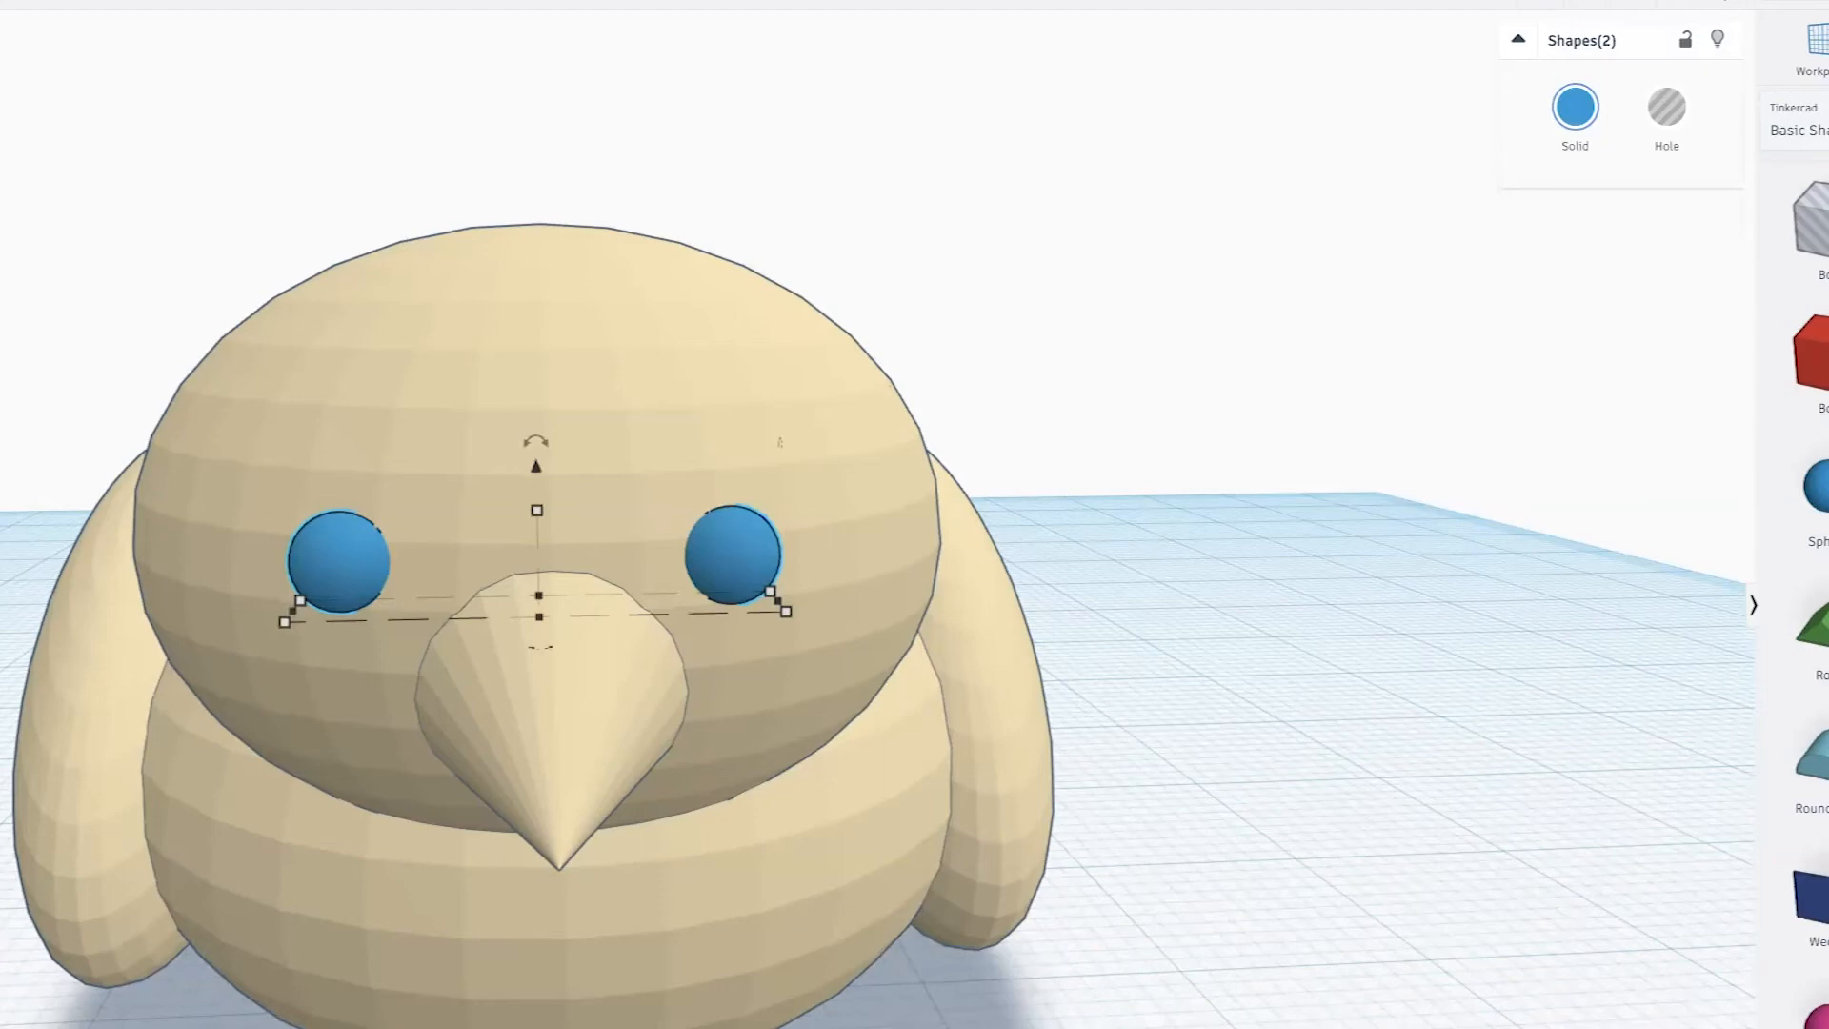
Reselect both eyes, shift them together sideways to center them over the beak, and push them slightly back into the head
click(1712, 1027)
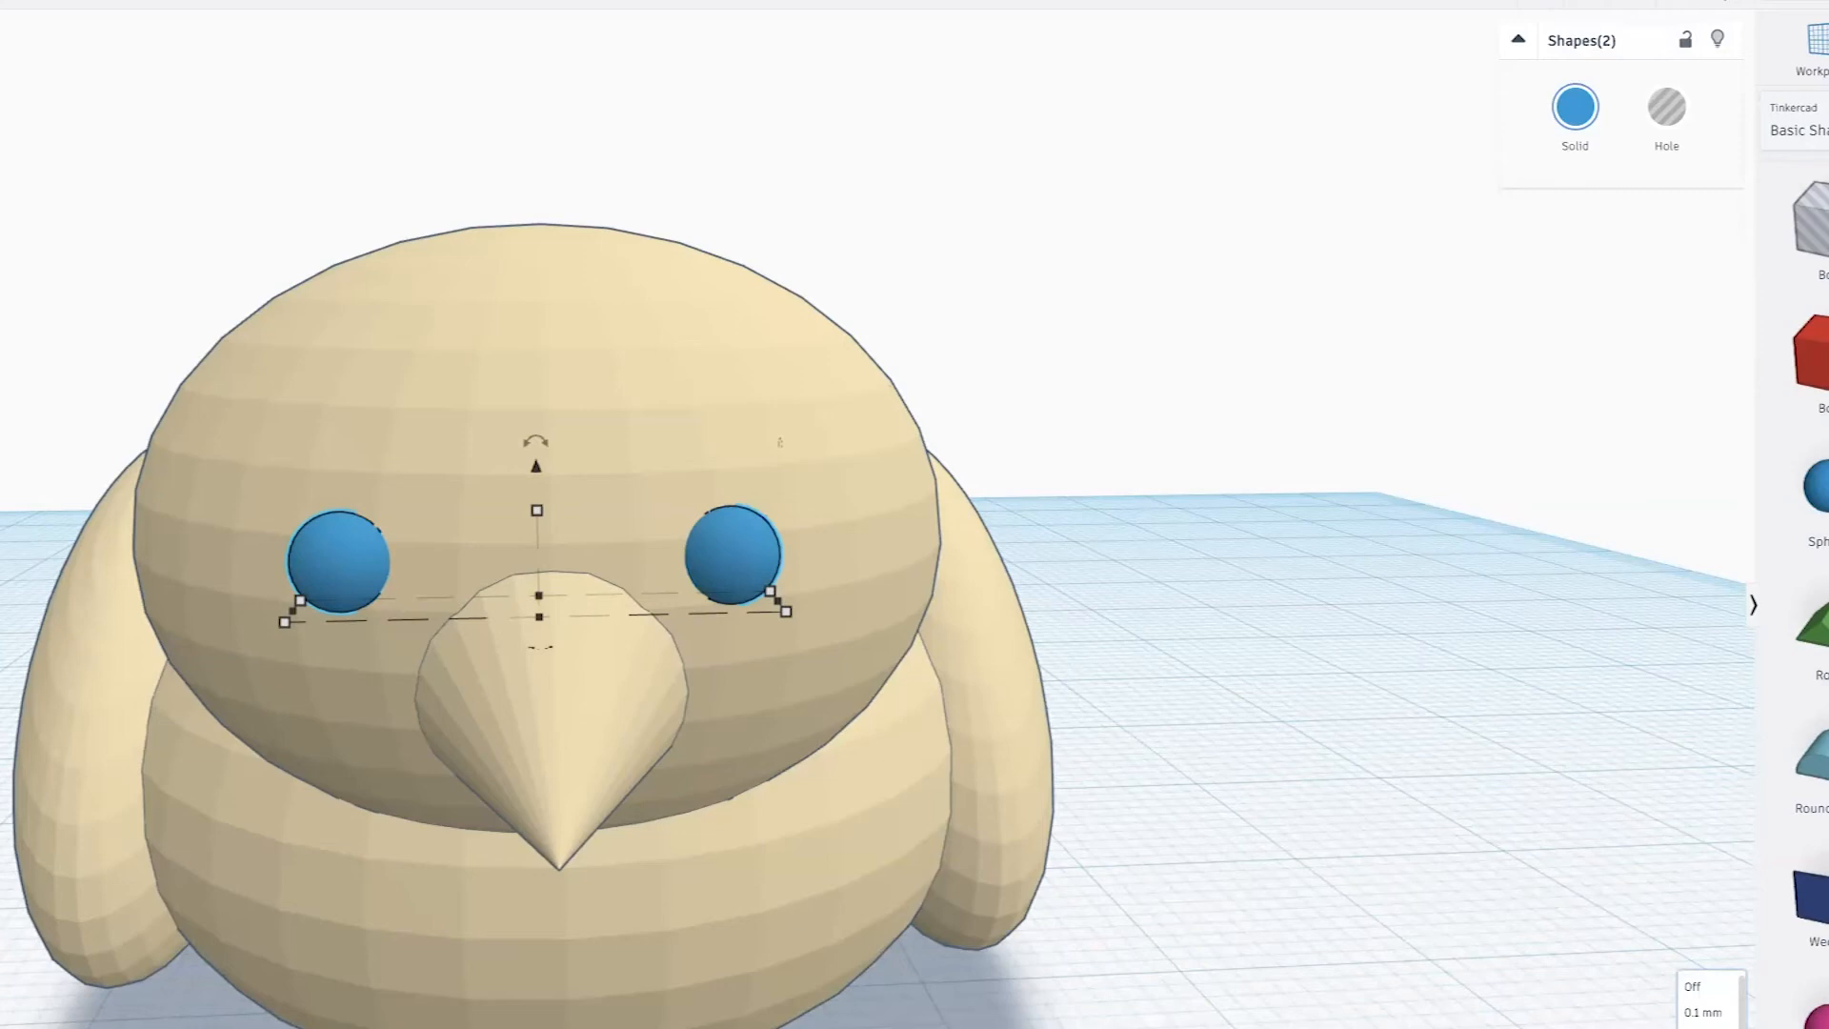
click(1708, 1027)
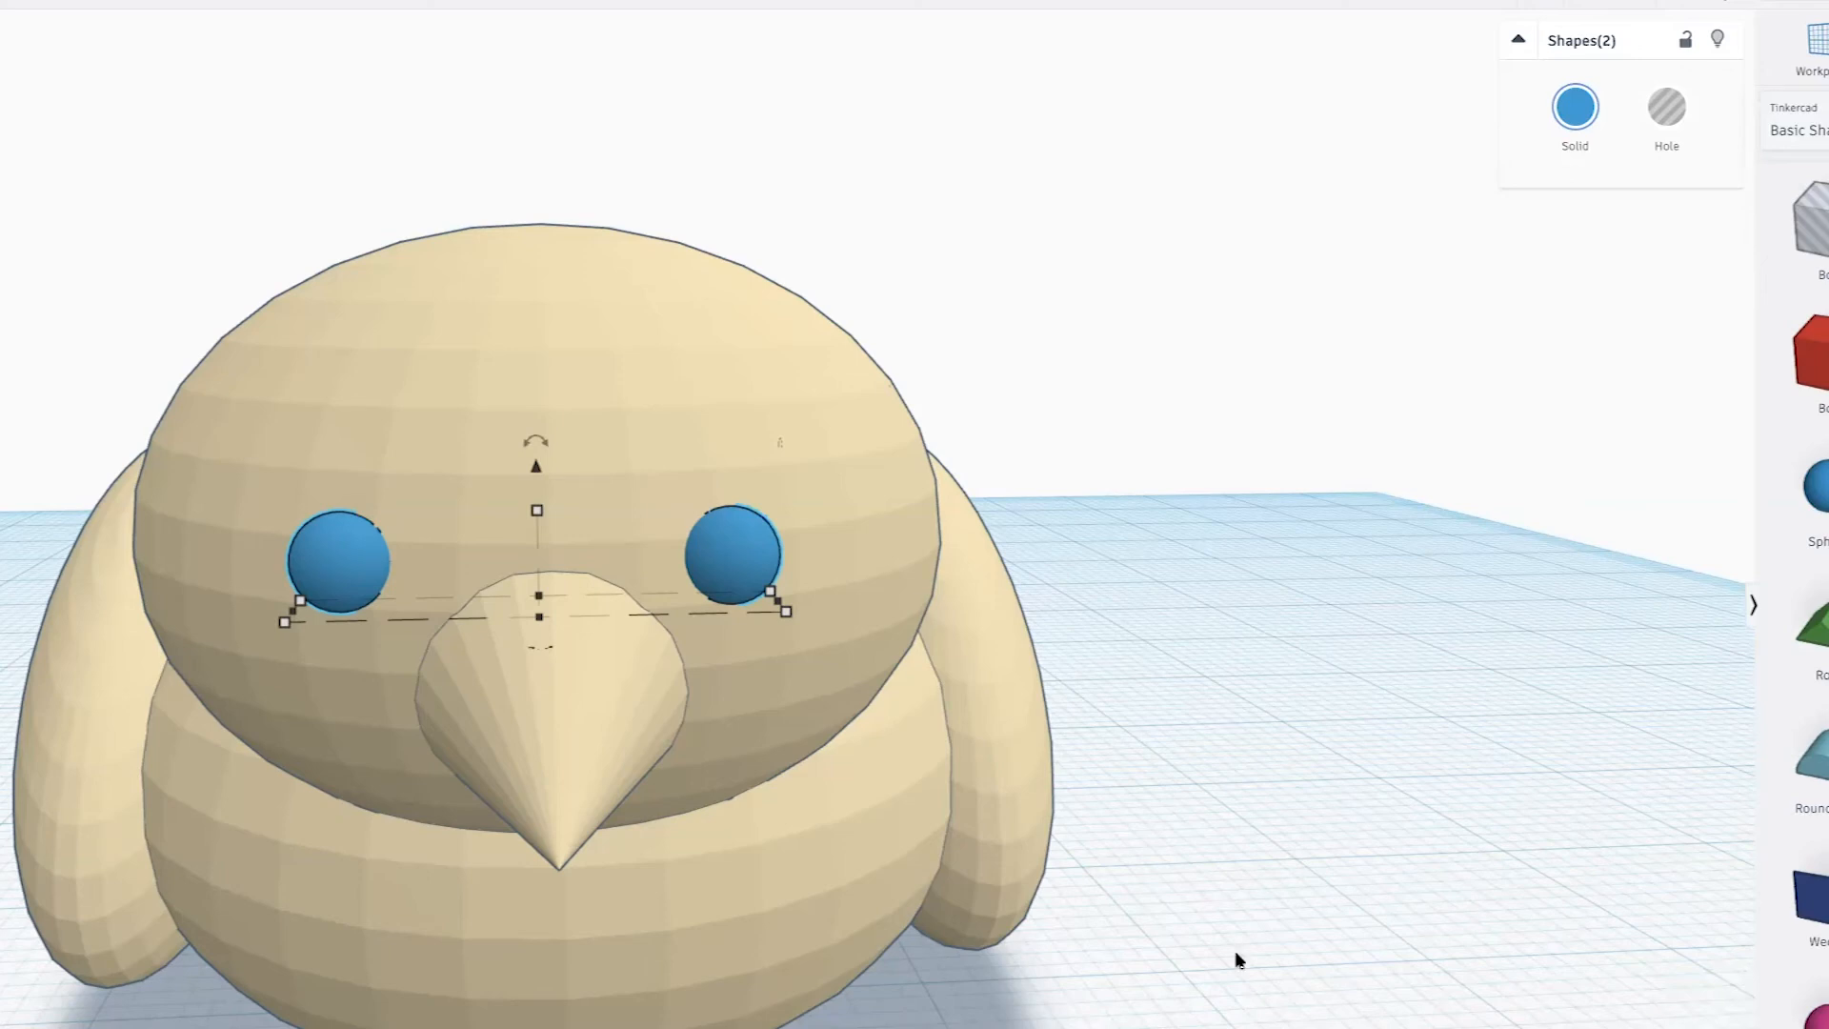
click(773, 583)
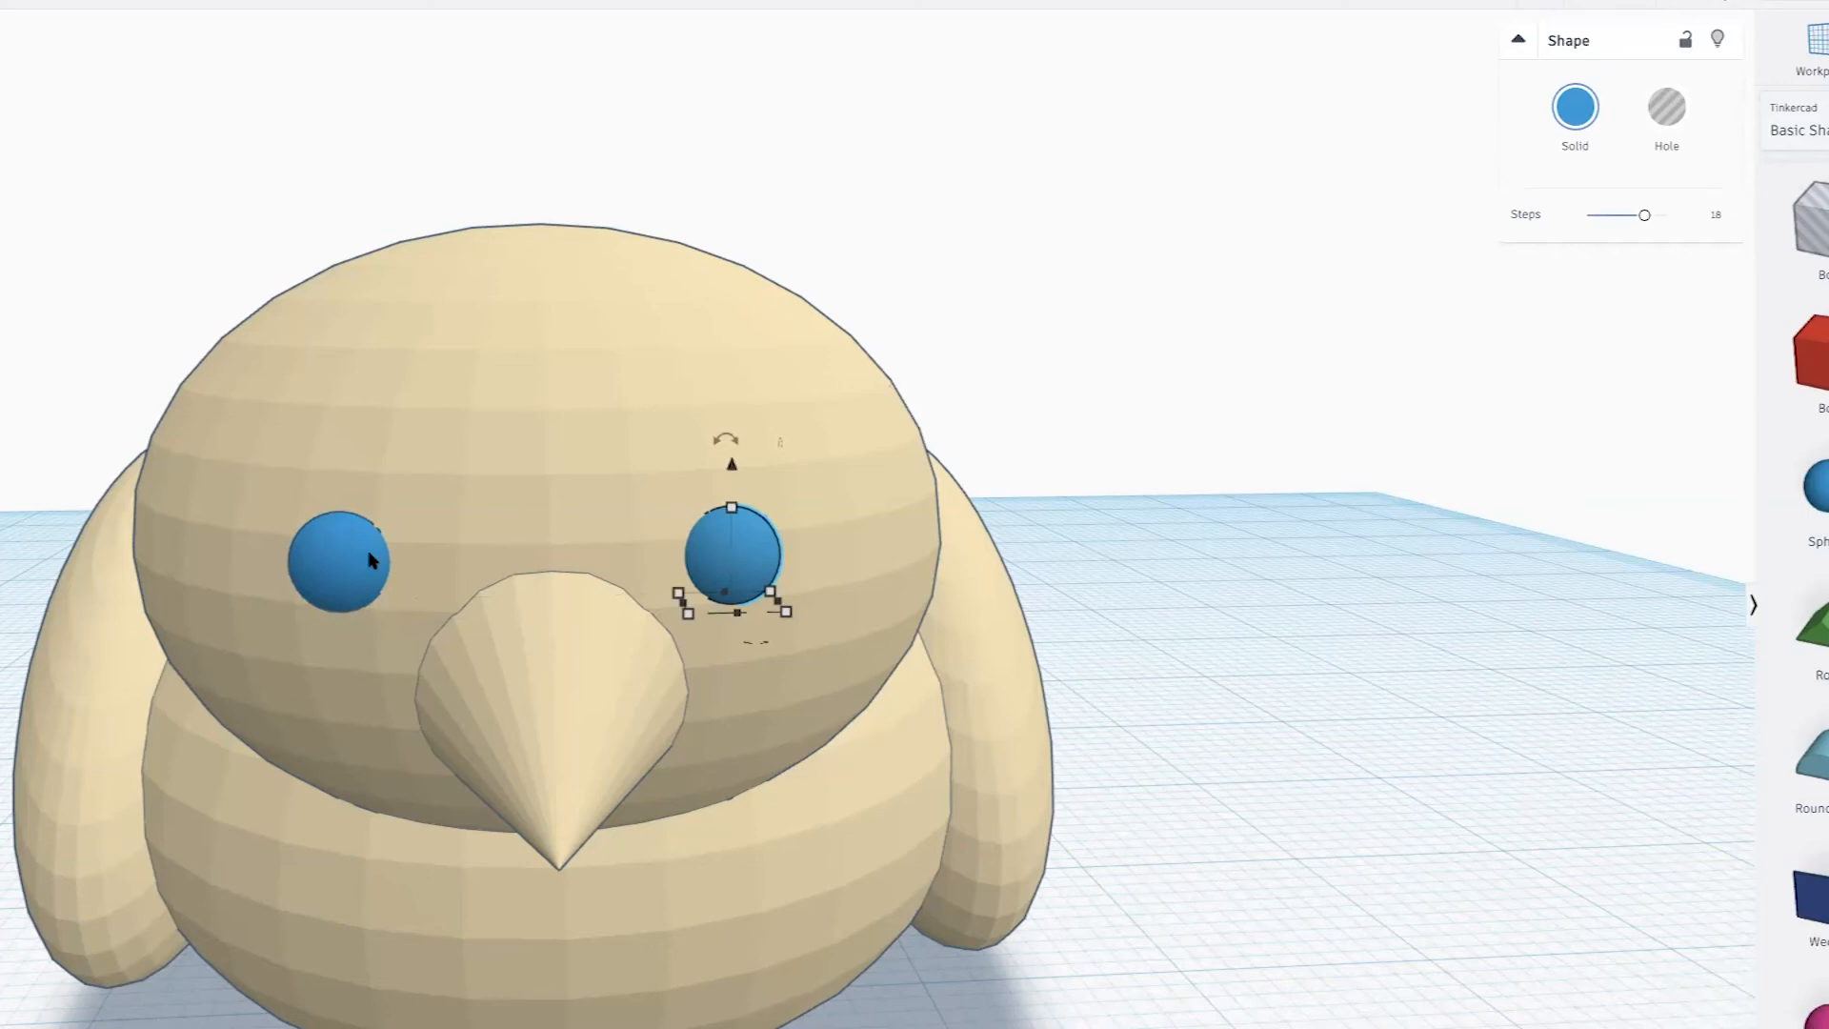
shift+click(371, 560)
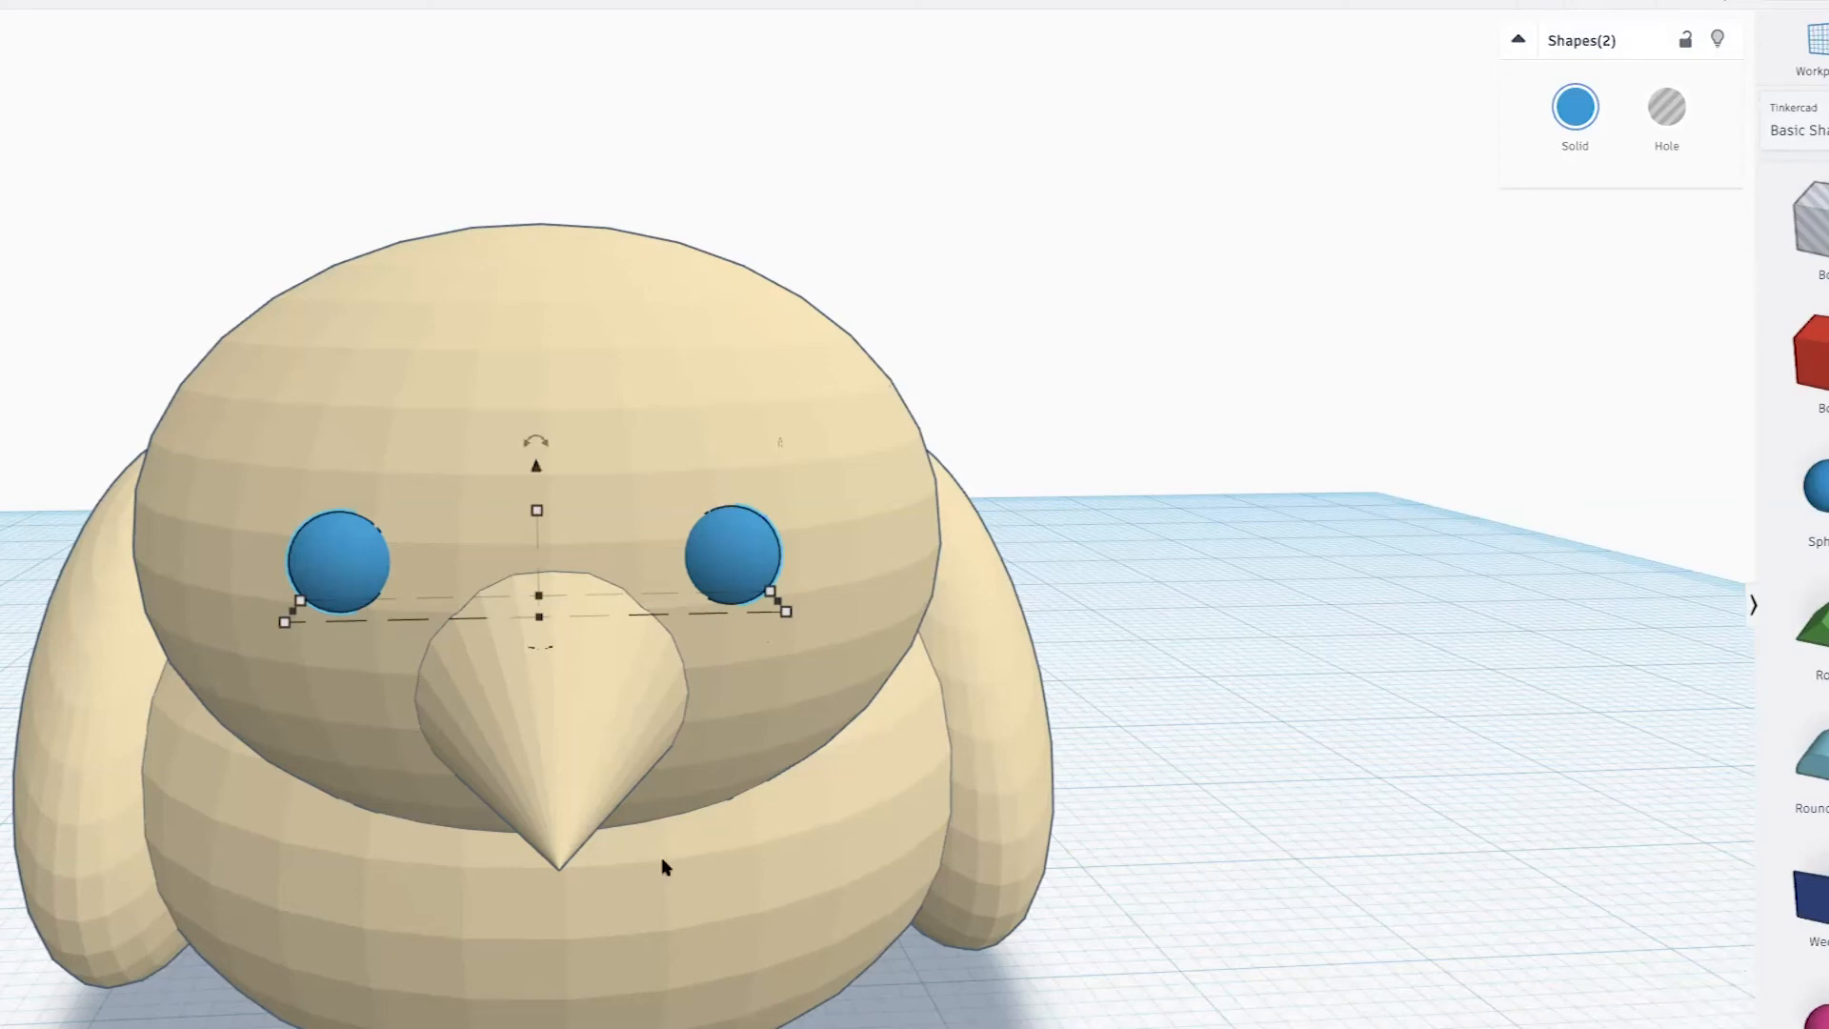
click(1428, 938)
click(741, 578)
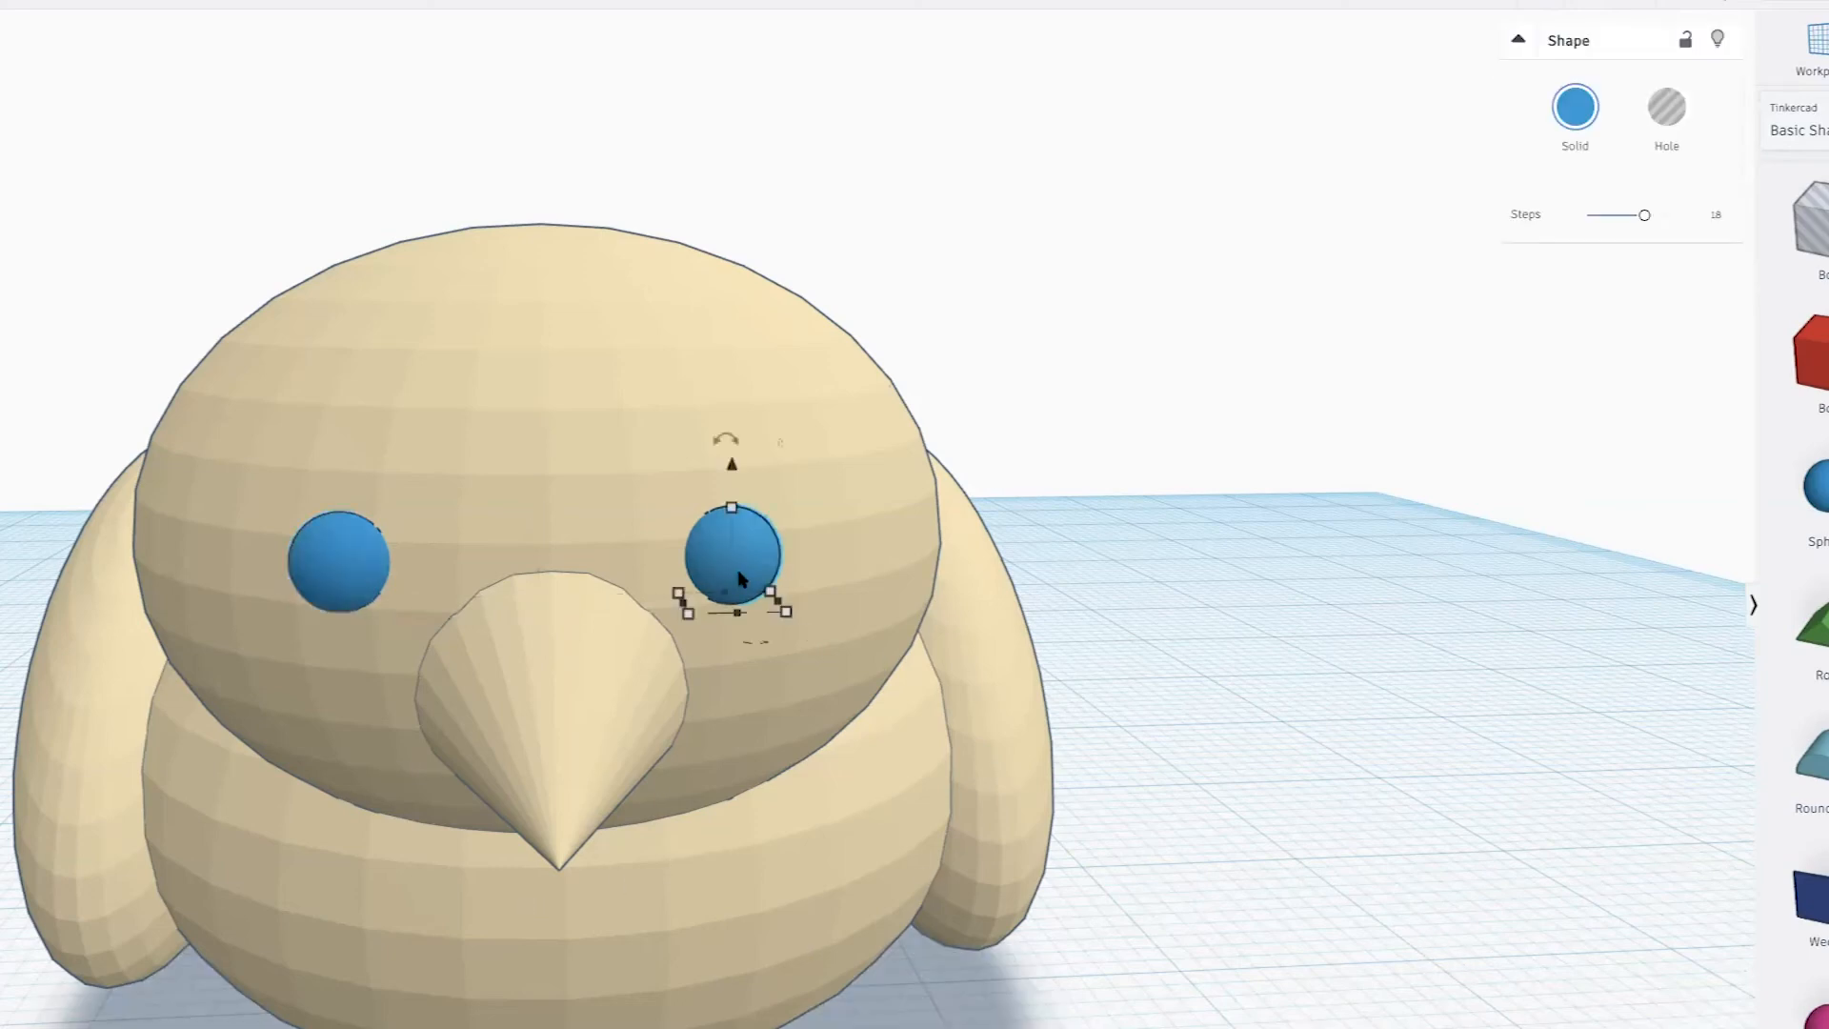
scroll(741, 578, up, 3)
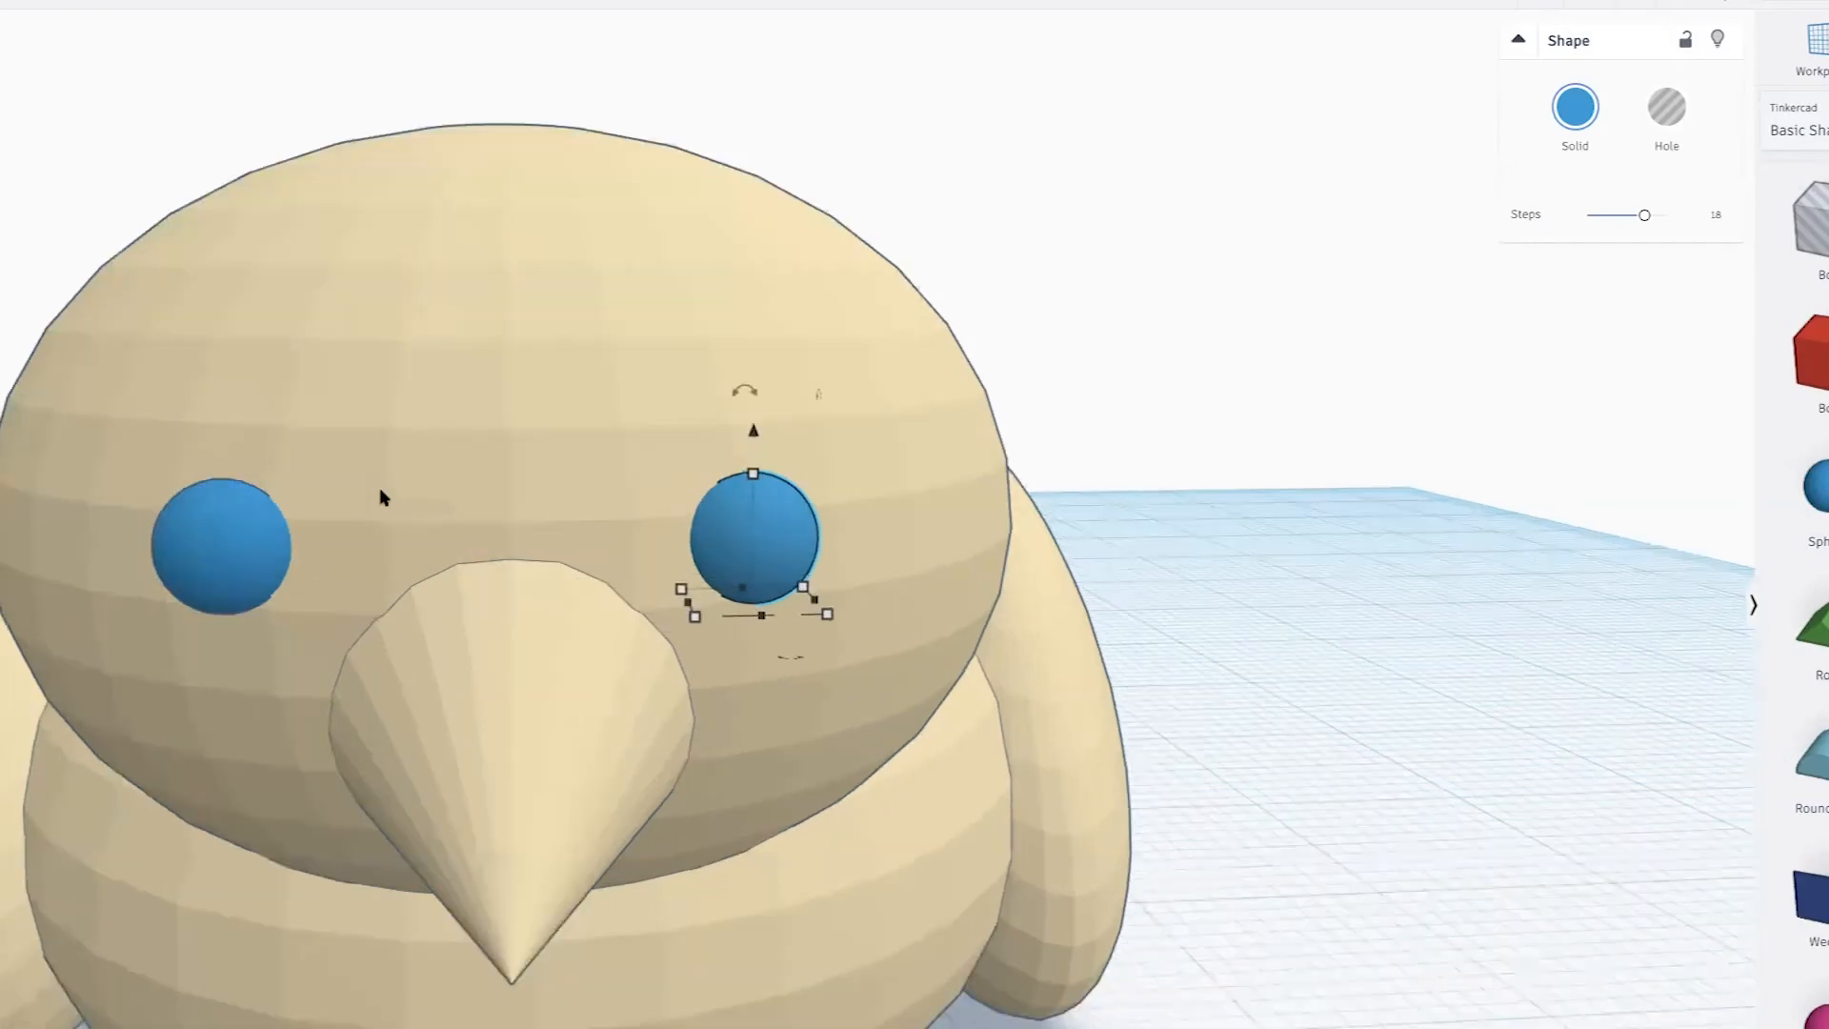
shift+click(89, 513)
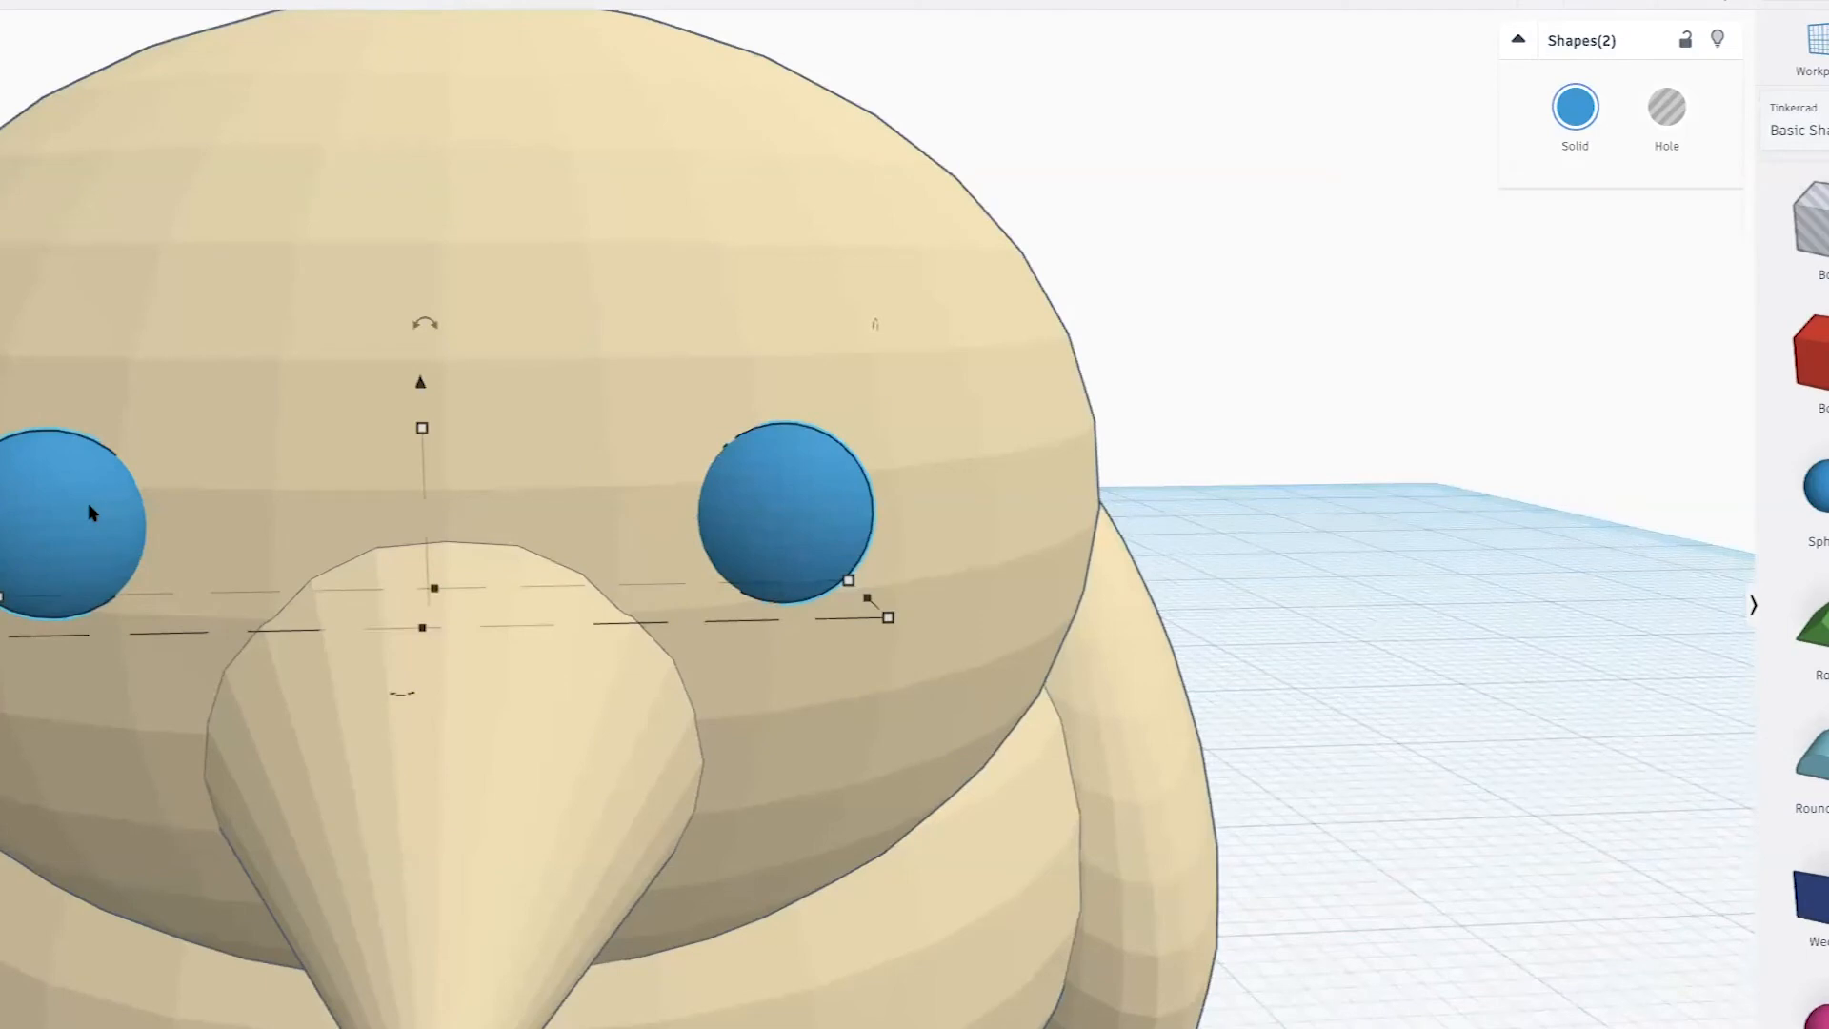
drag(88, 512, 110, 511)
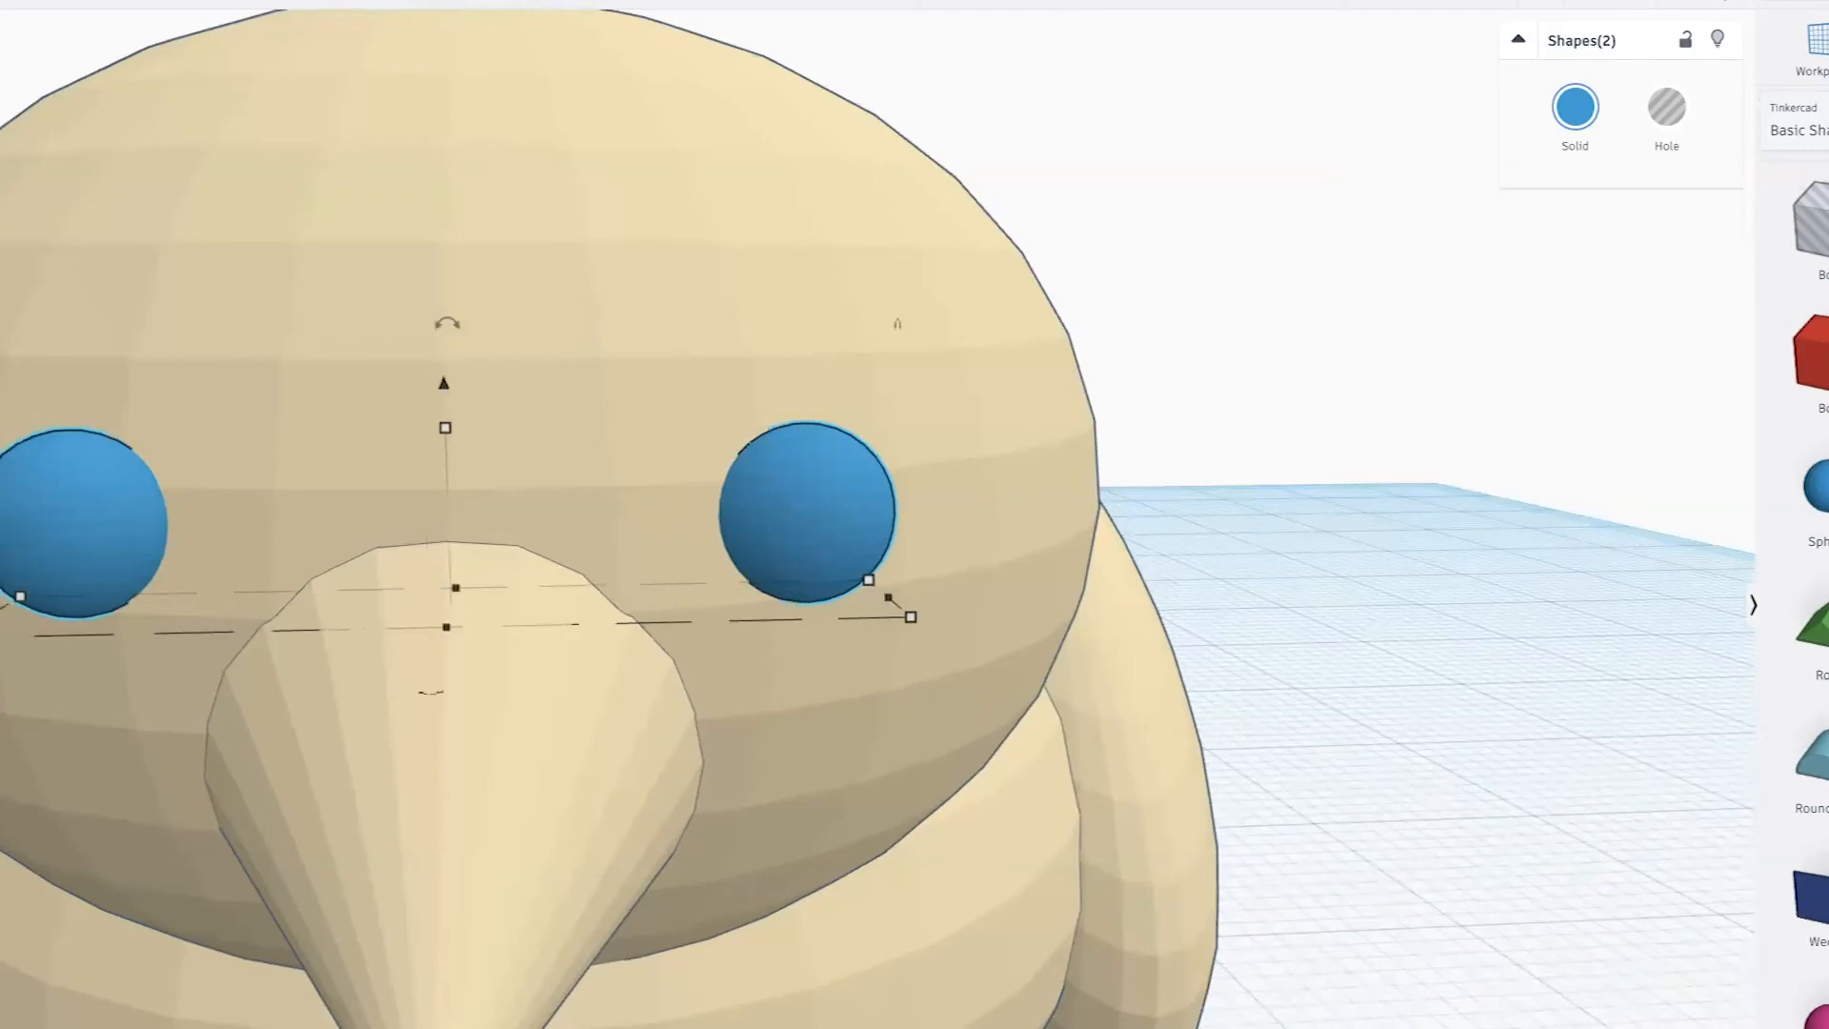
key(Left)
key(Right)
key(Left)
key(Right)
key(Up)
key(Up)
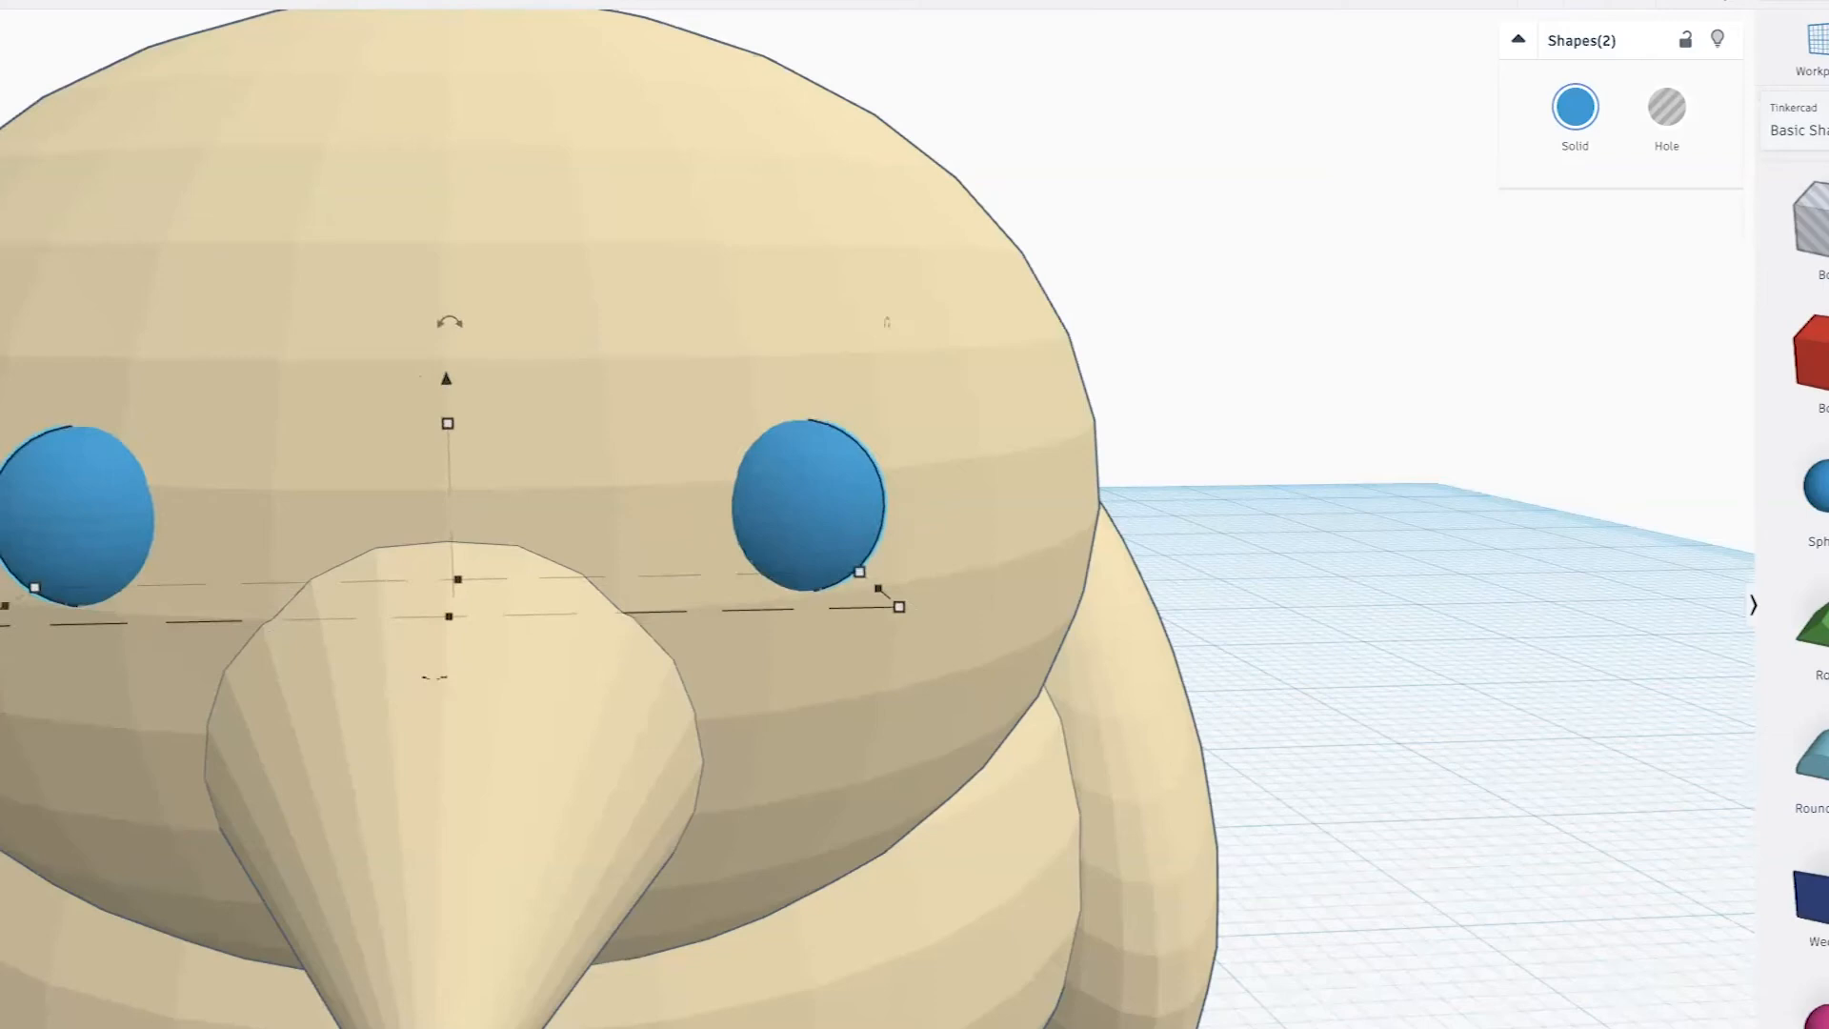
Select both eyes together with the chick and group them into one shape
scroll(377, 560, down, 10)
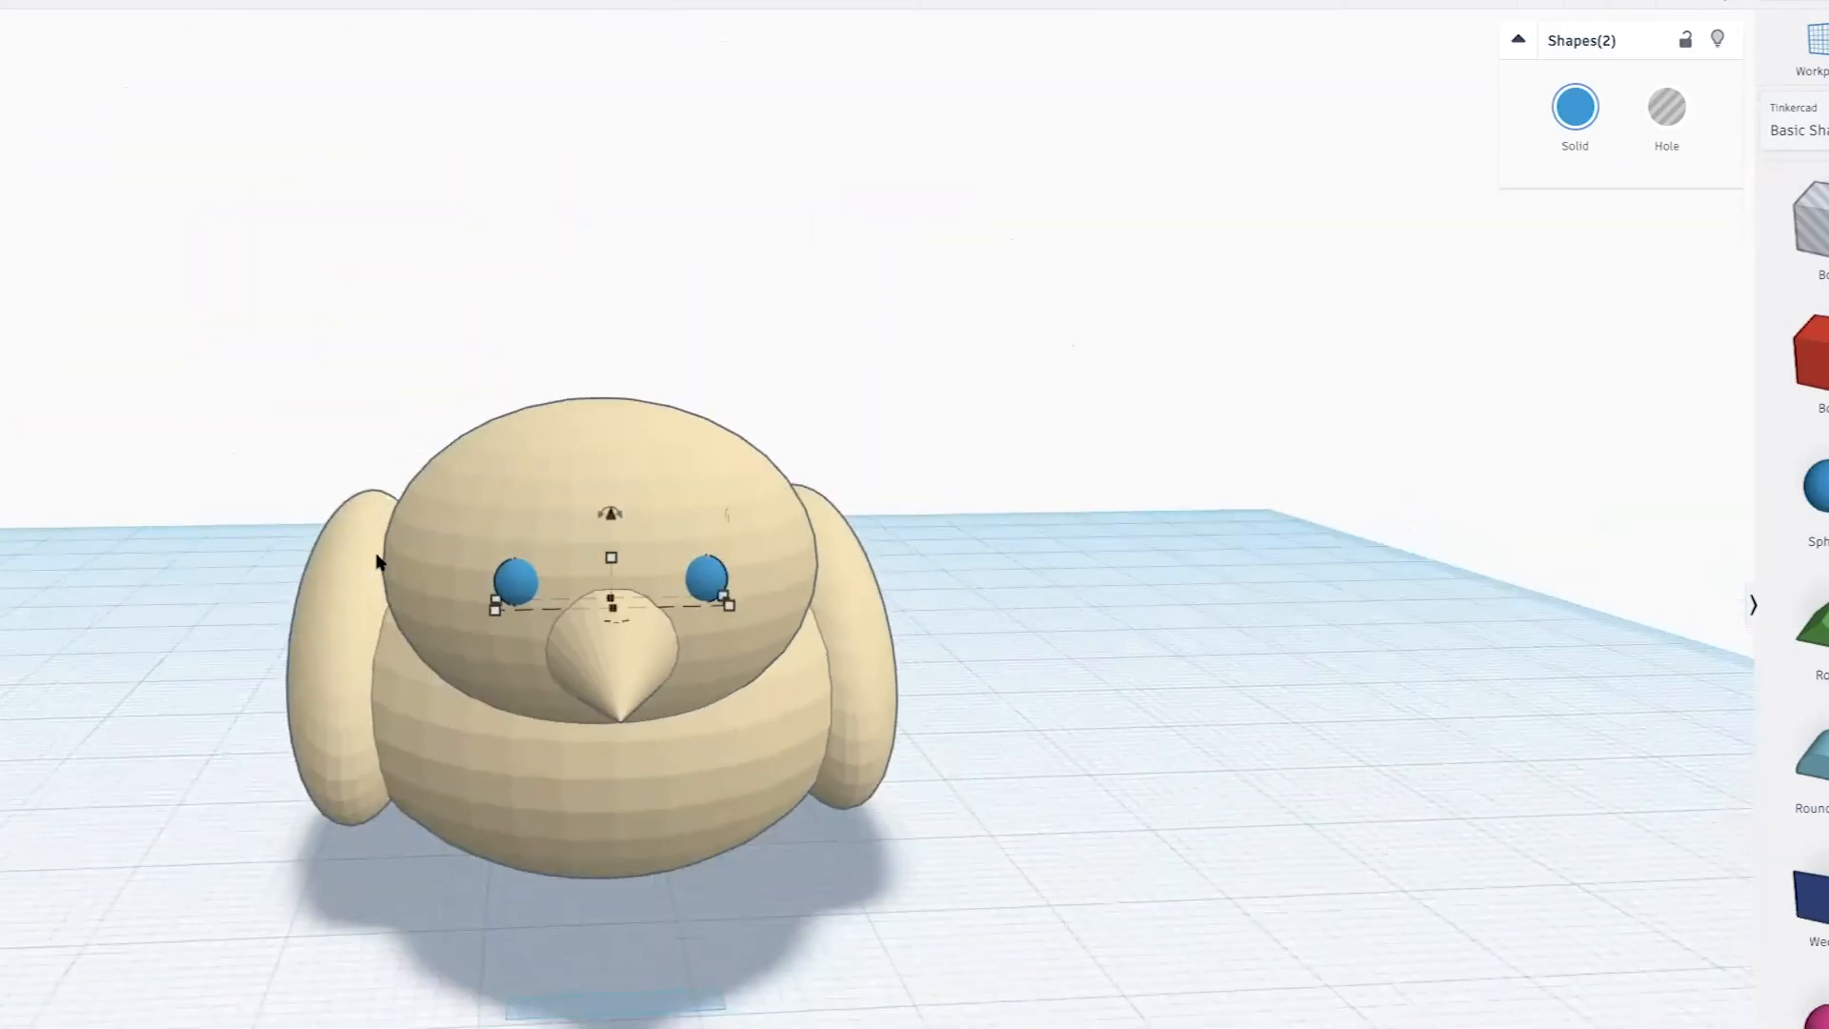
click(107, 279)
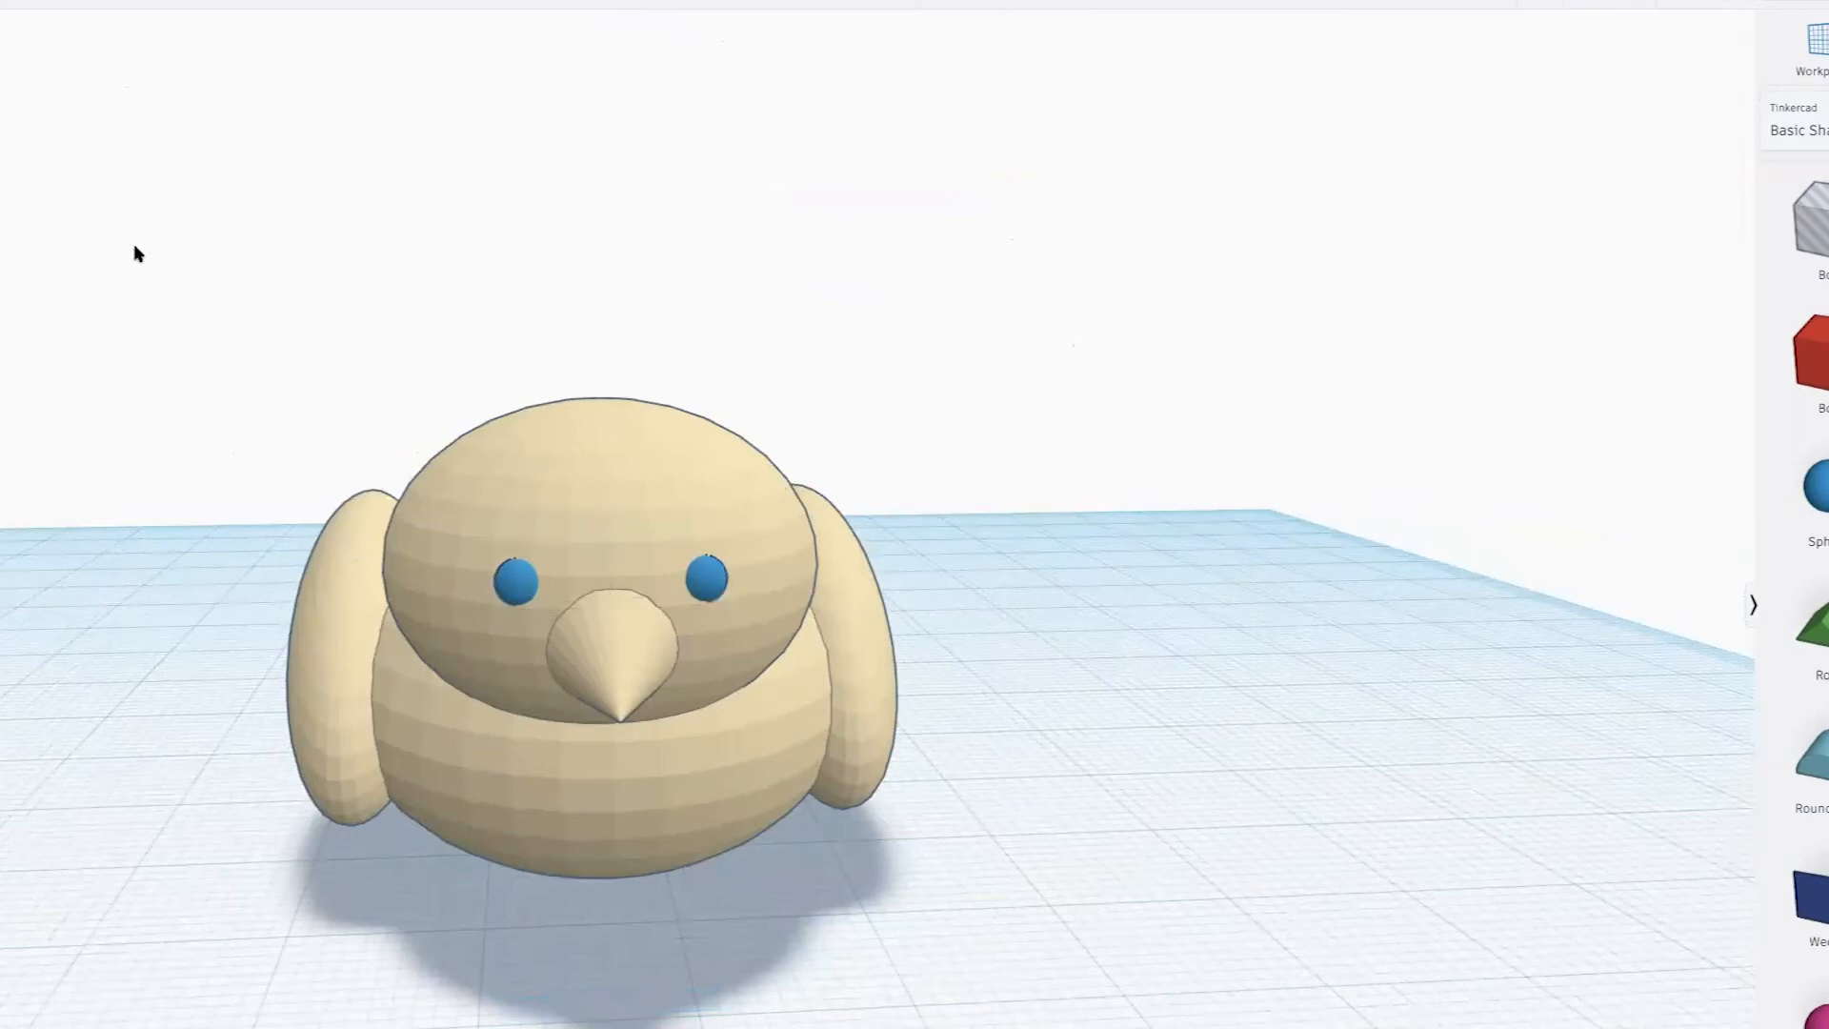
drag(135, 250, 929, 1022)
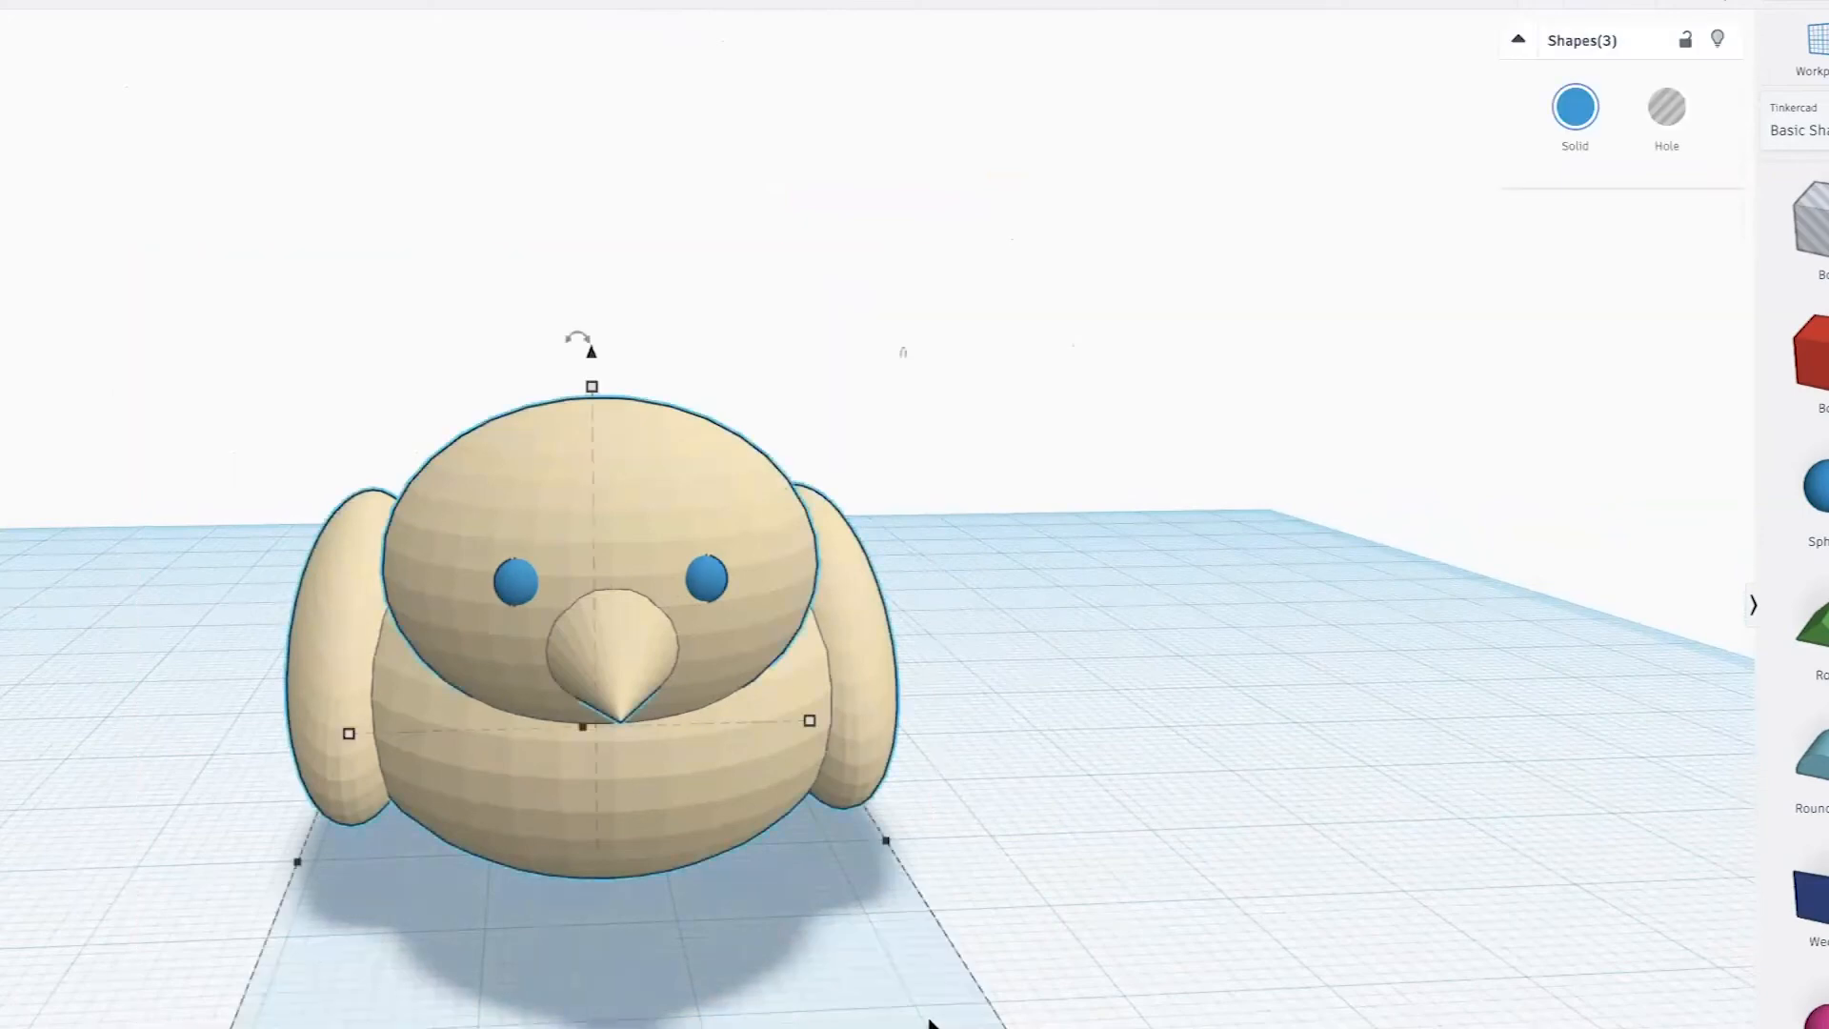
click(1591, 2)
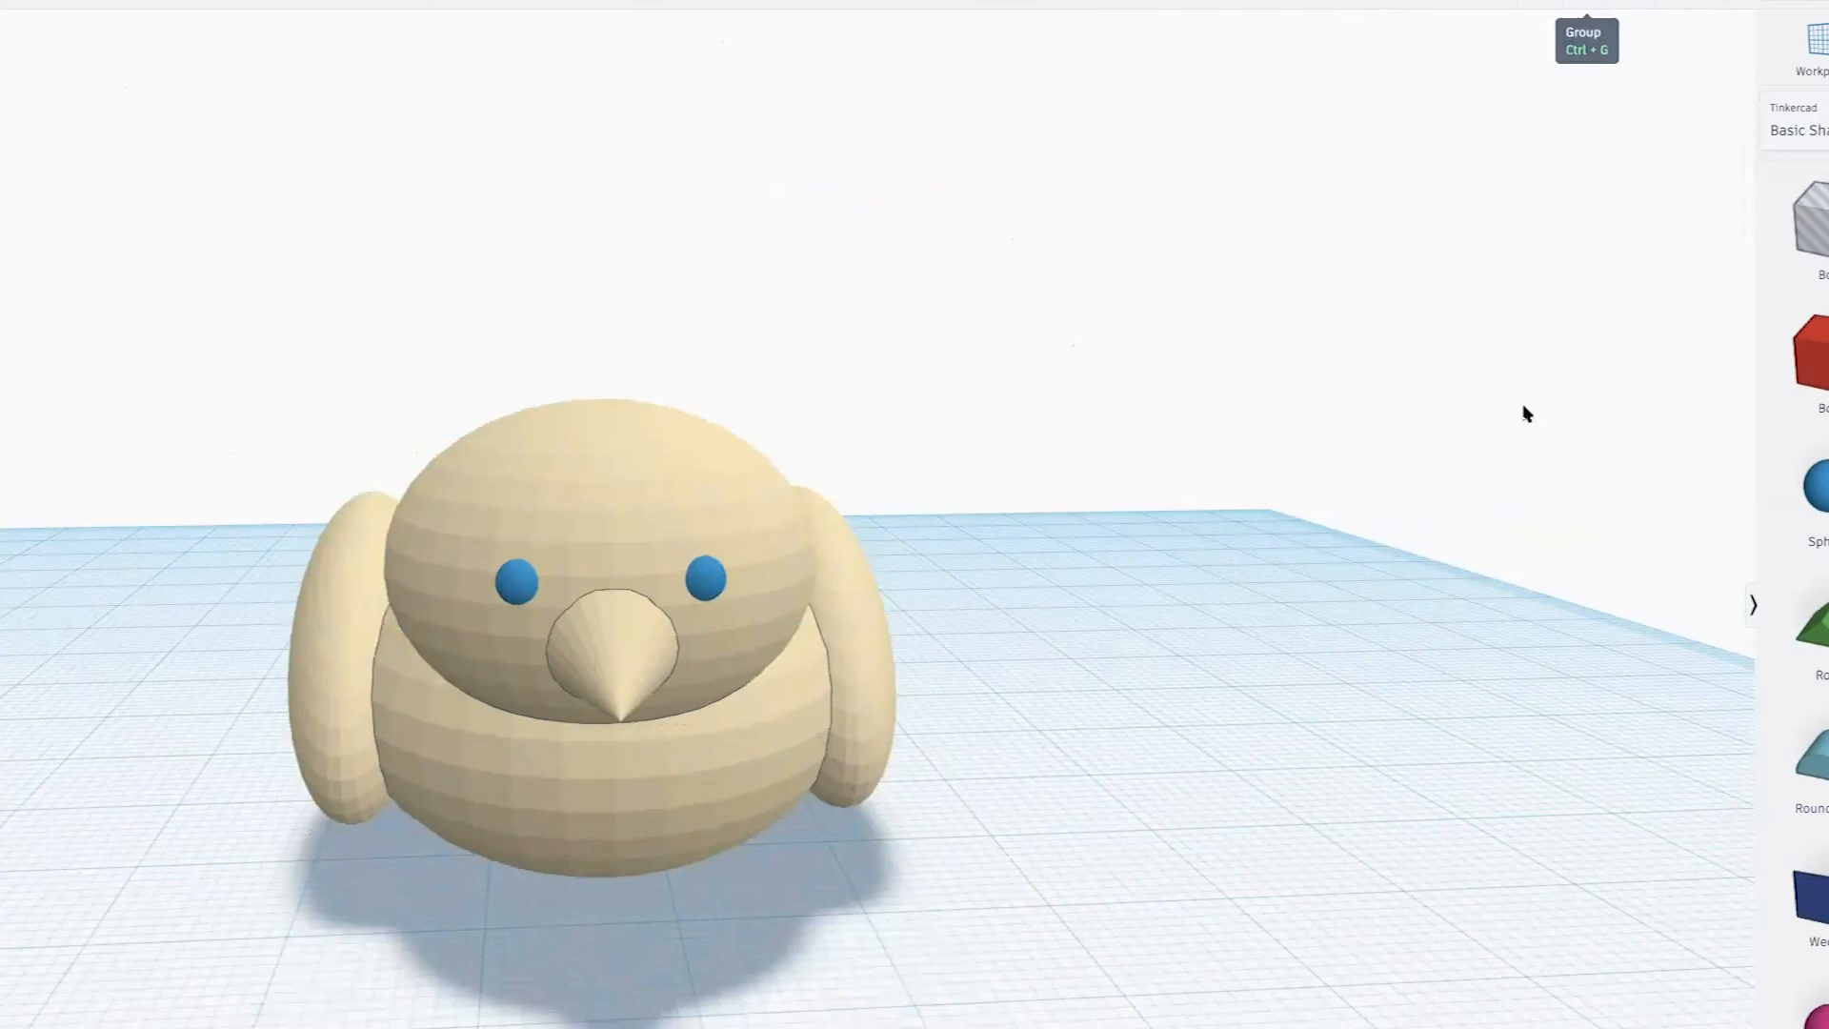
Turn on Multicolor for the grouped chick so that the eyes and body keep their original colors
scroll(1517, 571, down, 2)
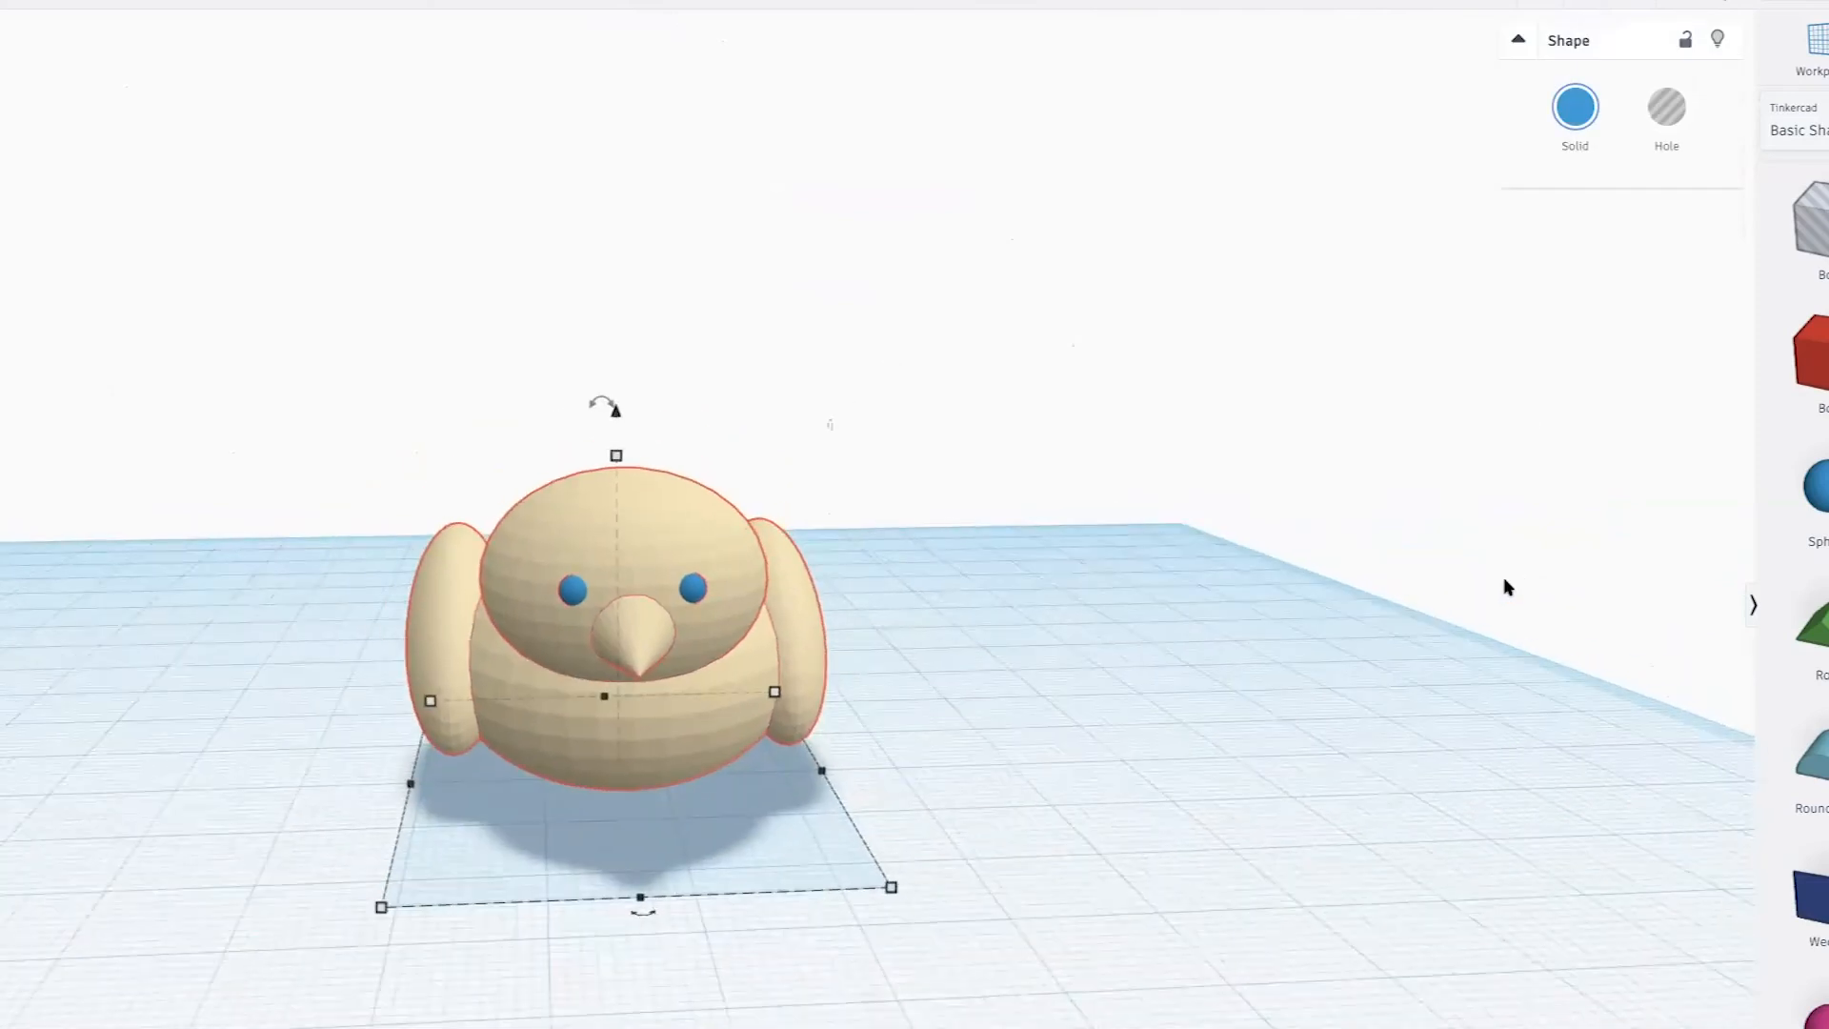
right_drag(1504, 583, 1082, 589)
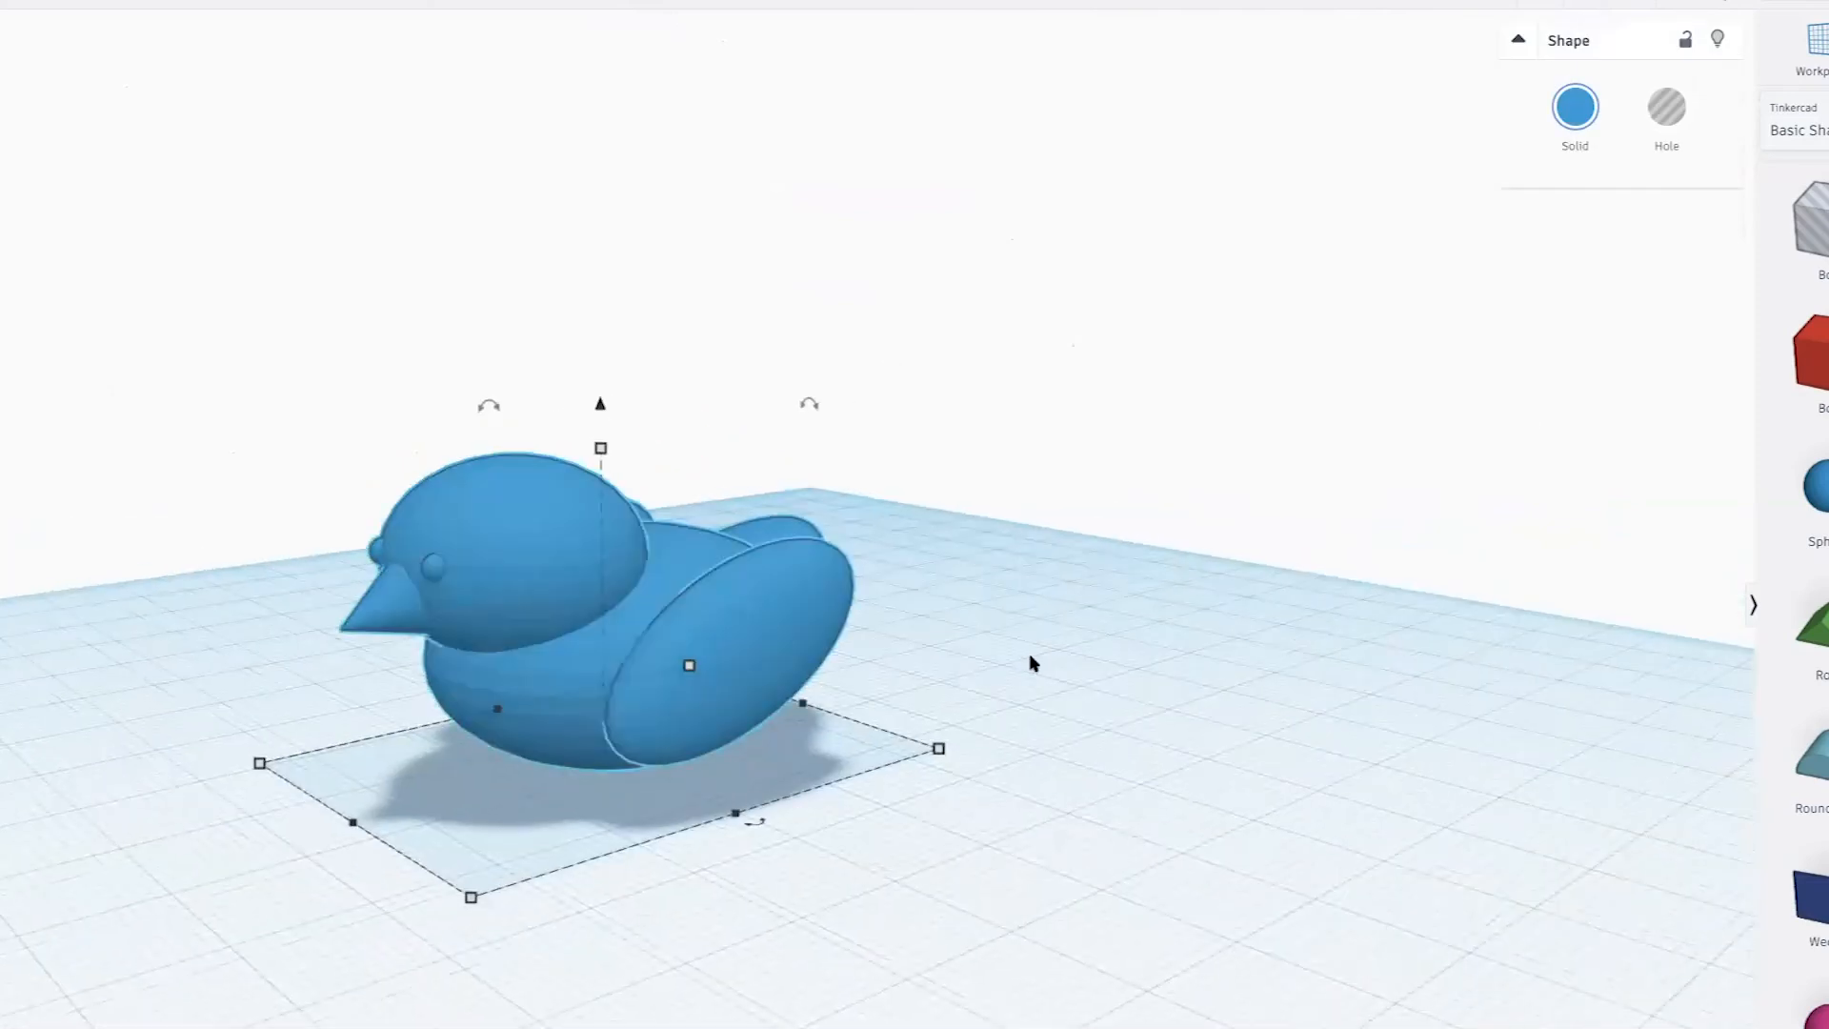
click(1574, 107)
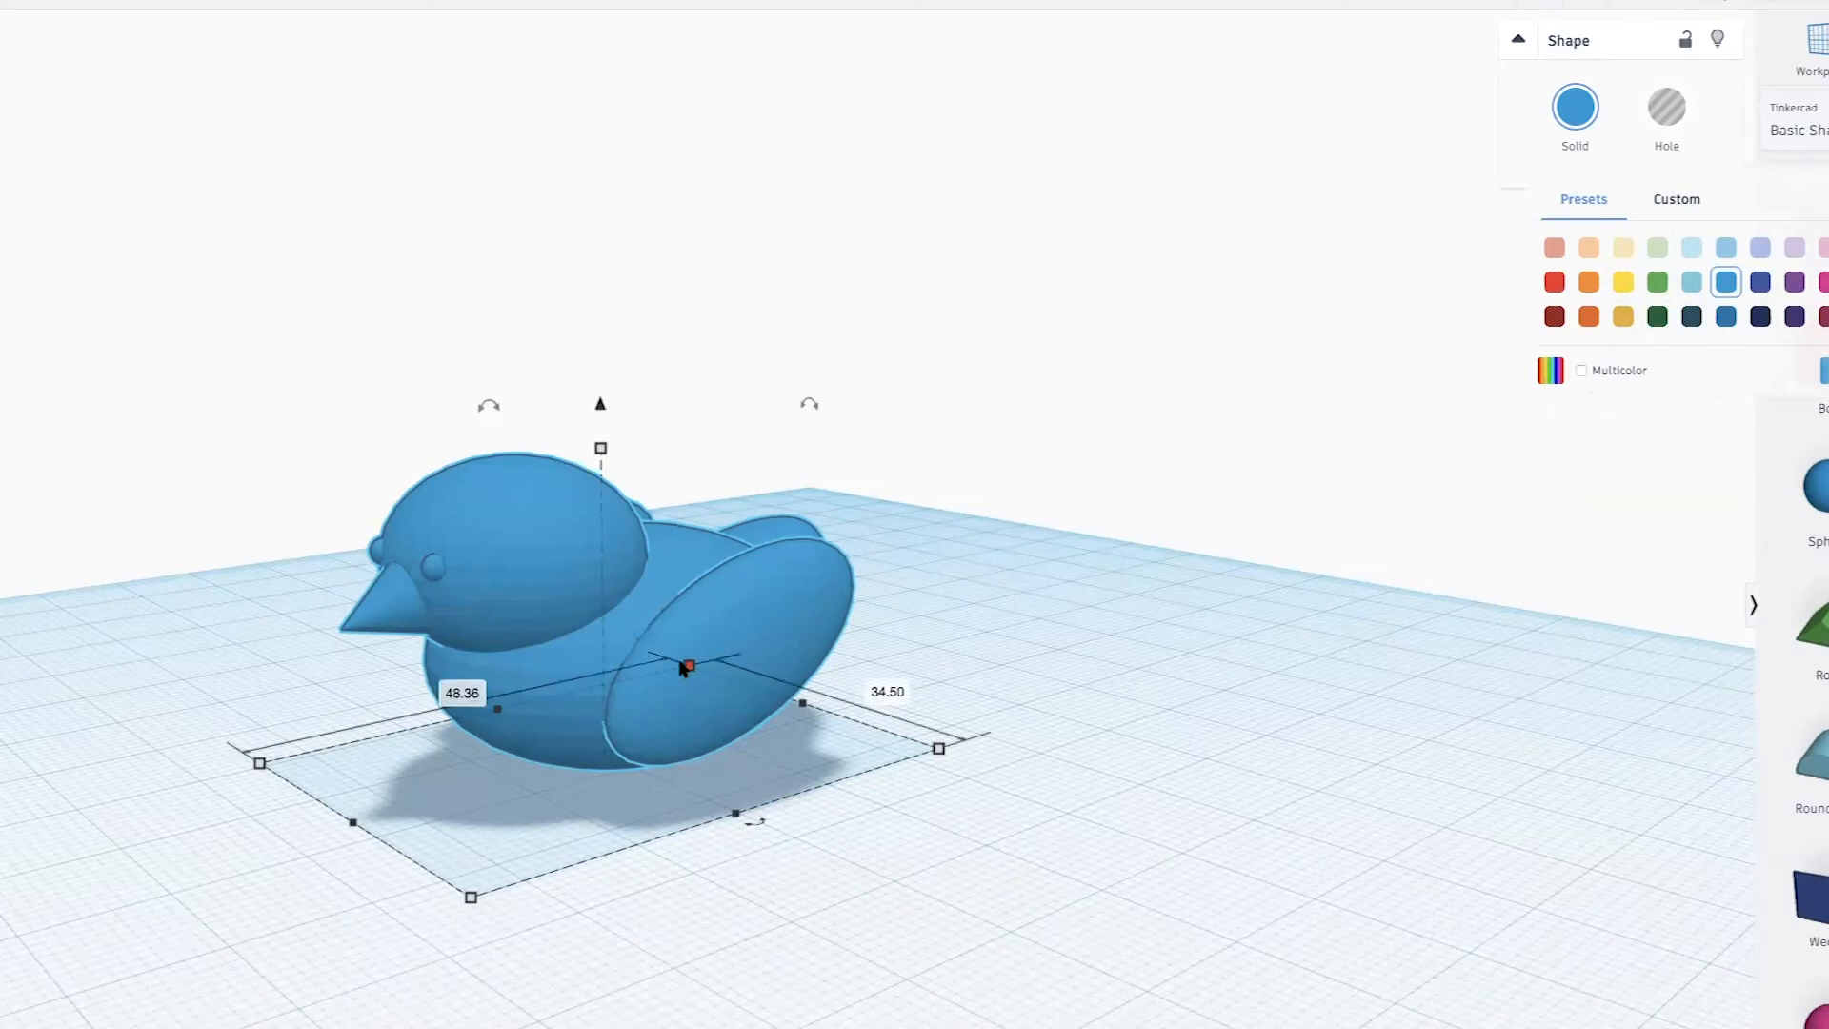
click(1581, 372)
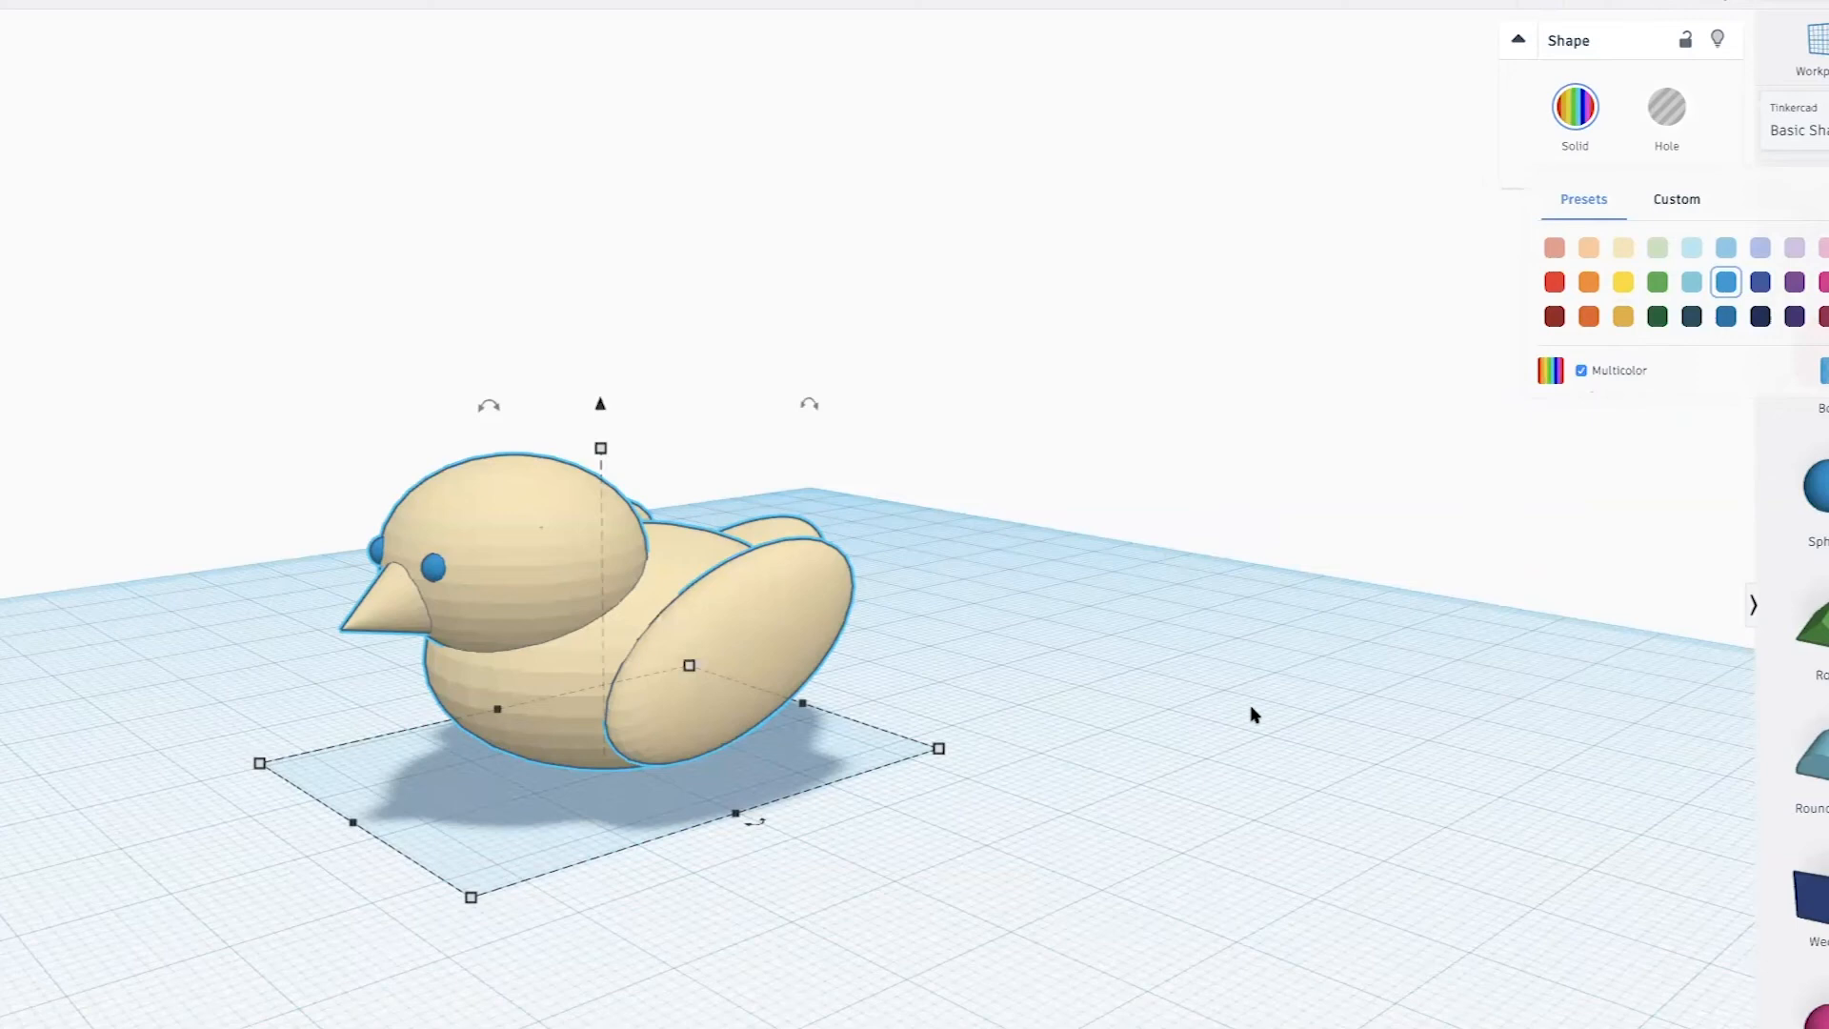
click(1584, 115)
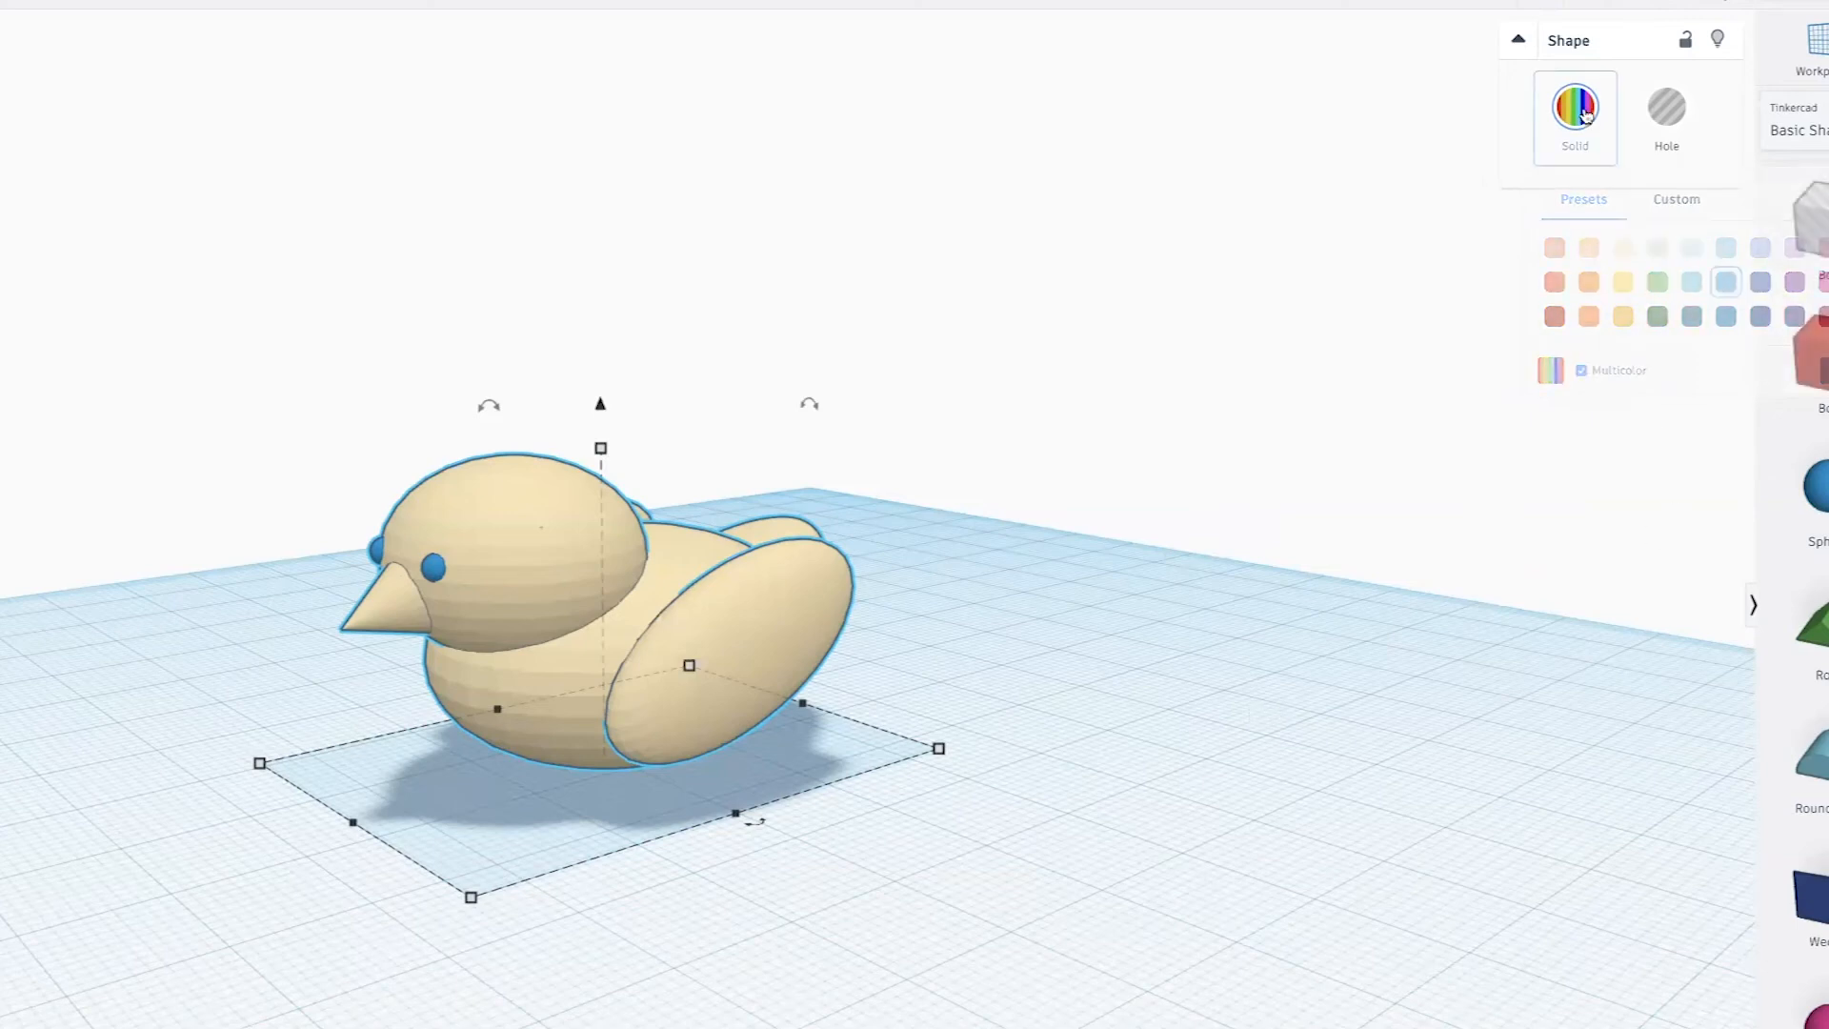
click(1585, 115)
click(1584, 115)
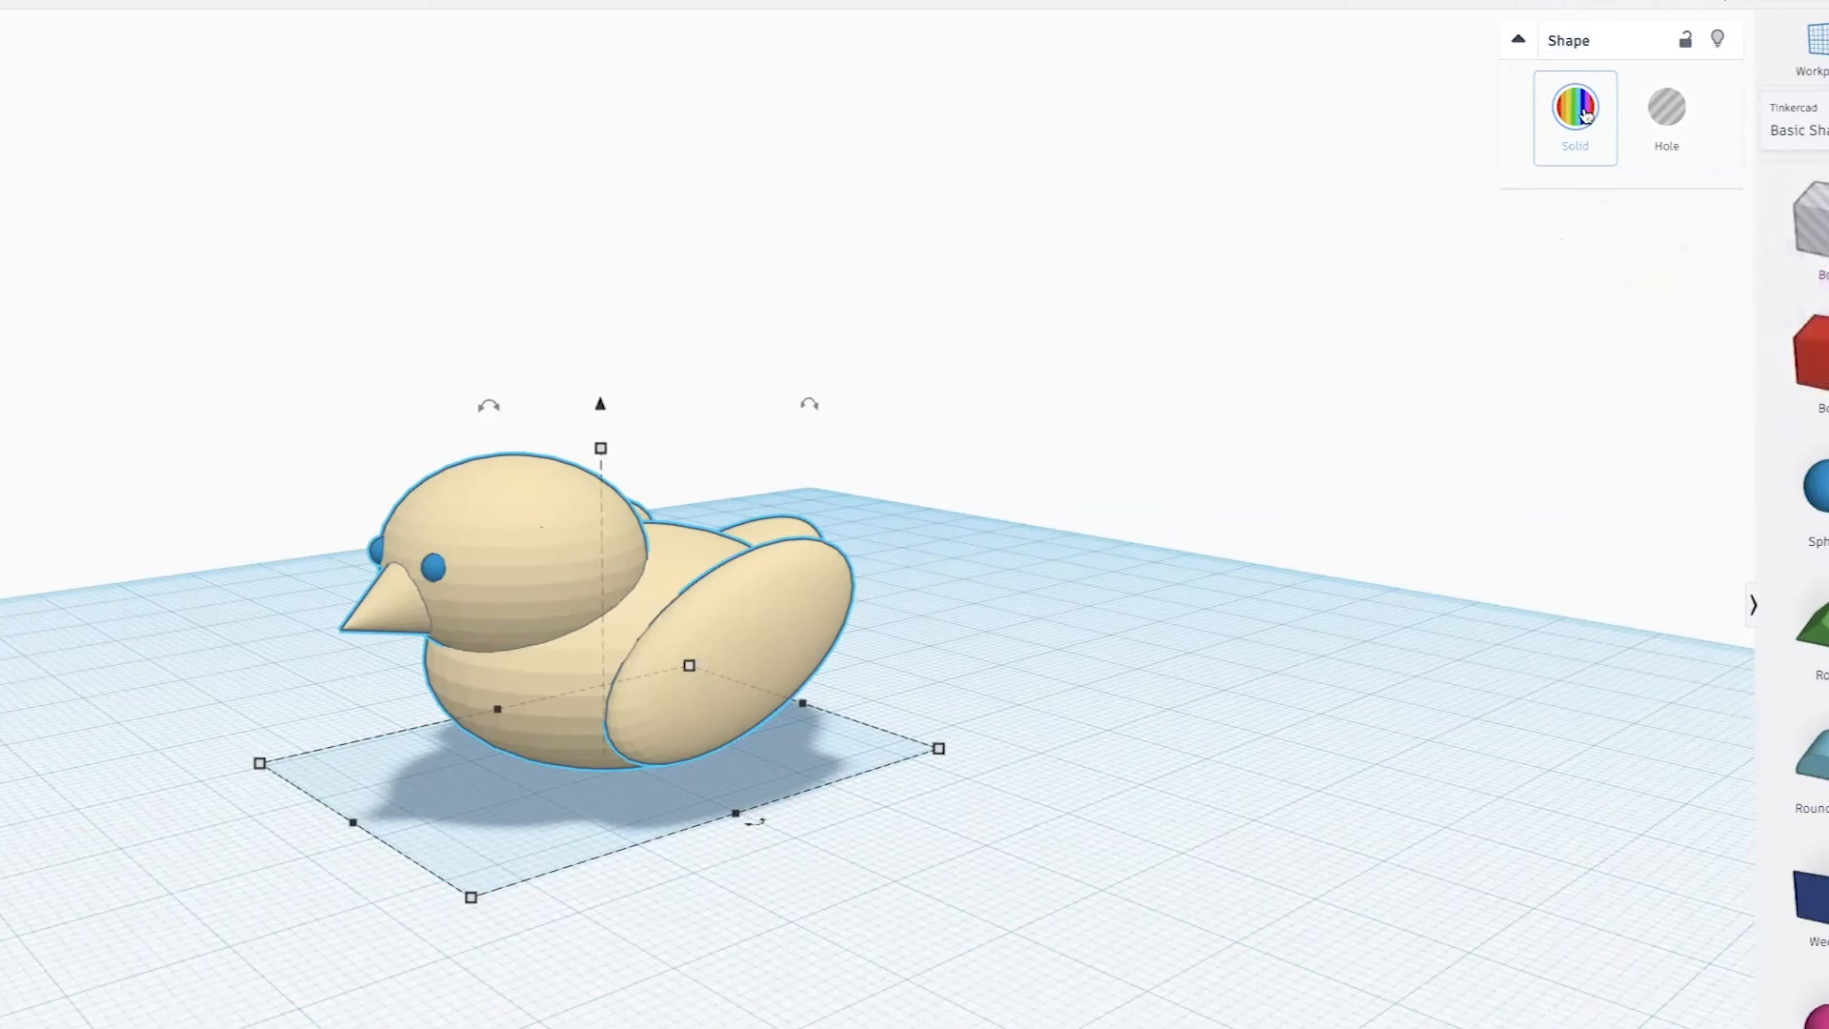
click(1584, 114)
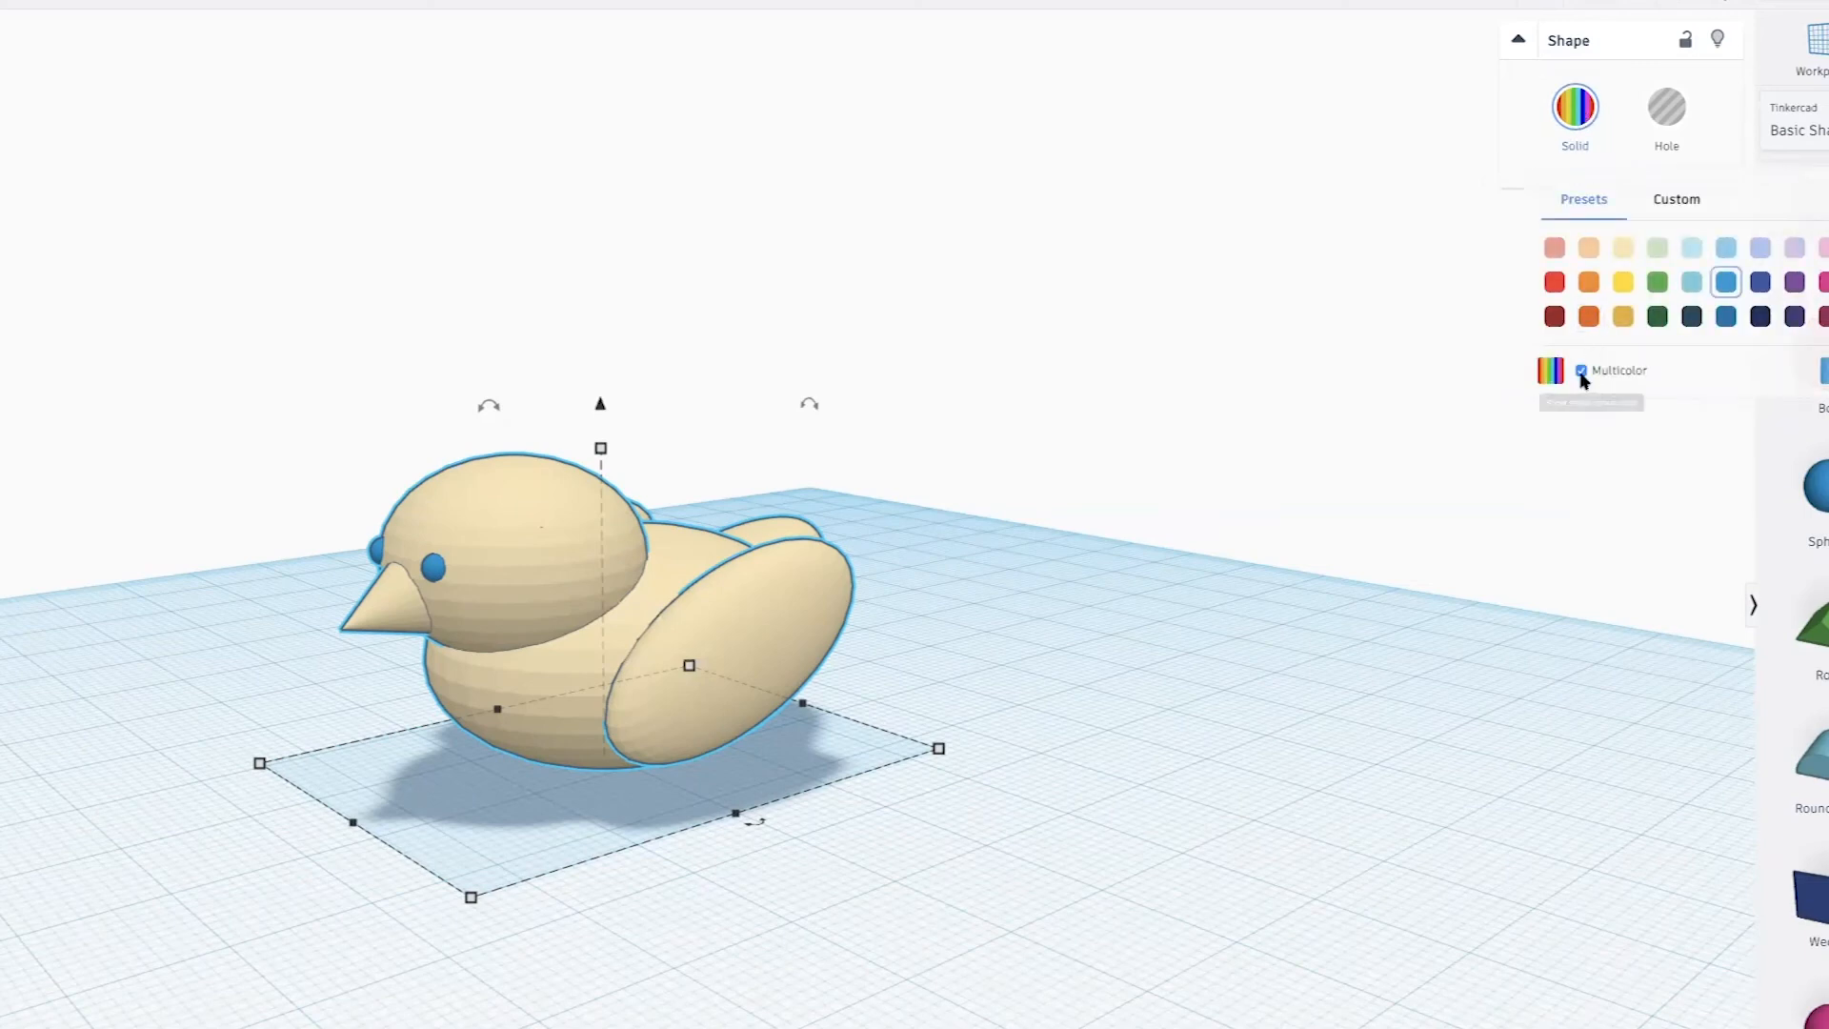
click(1473, 533)
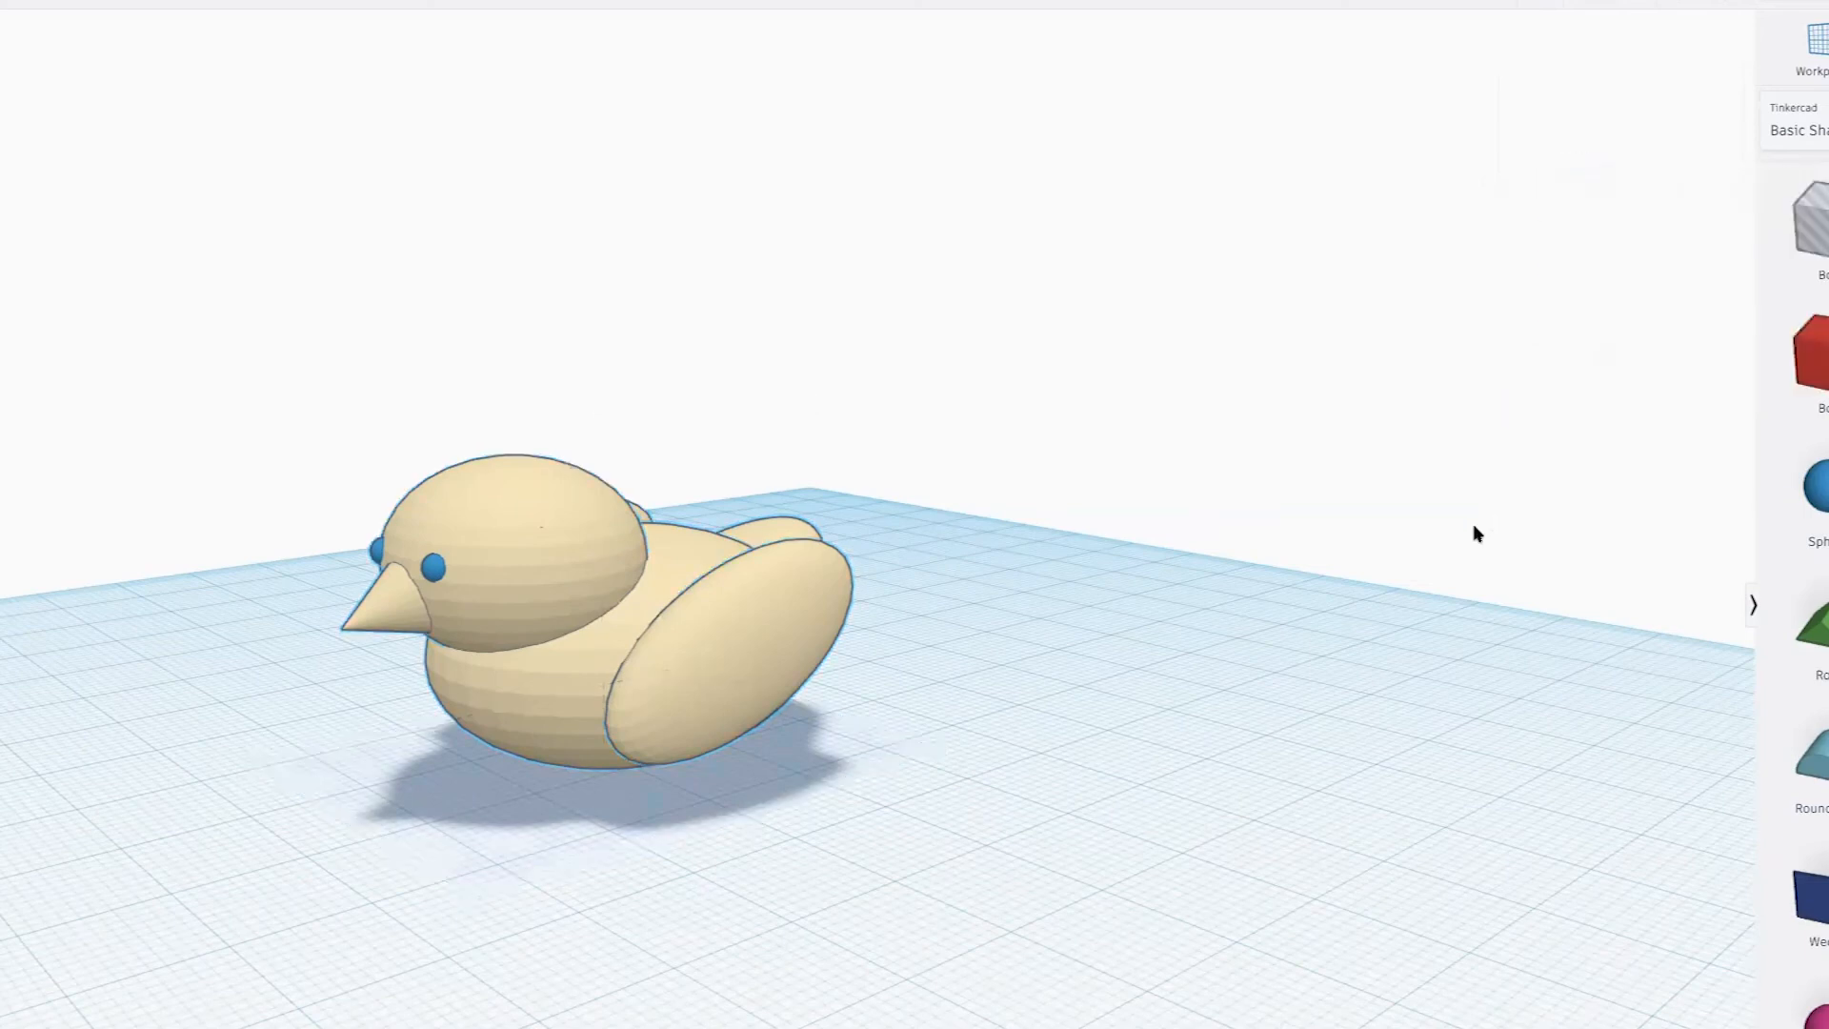
Raise the whole chick above the workplane to make room for feet underneath
scroll(1810, 495, down, 1)
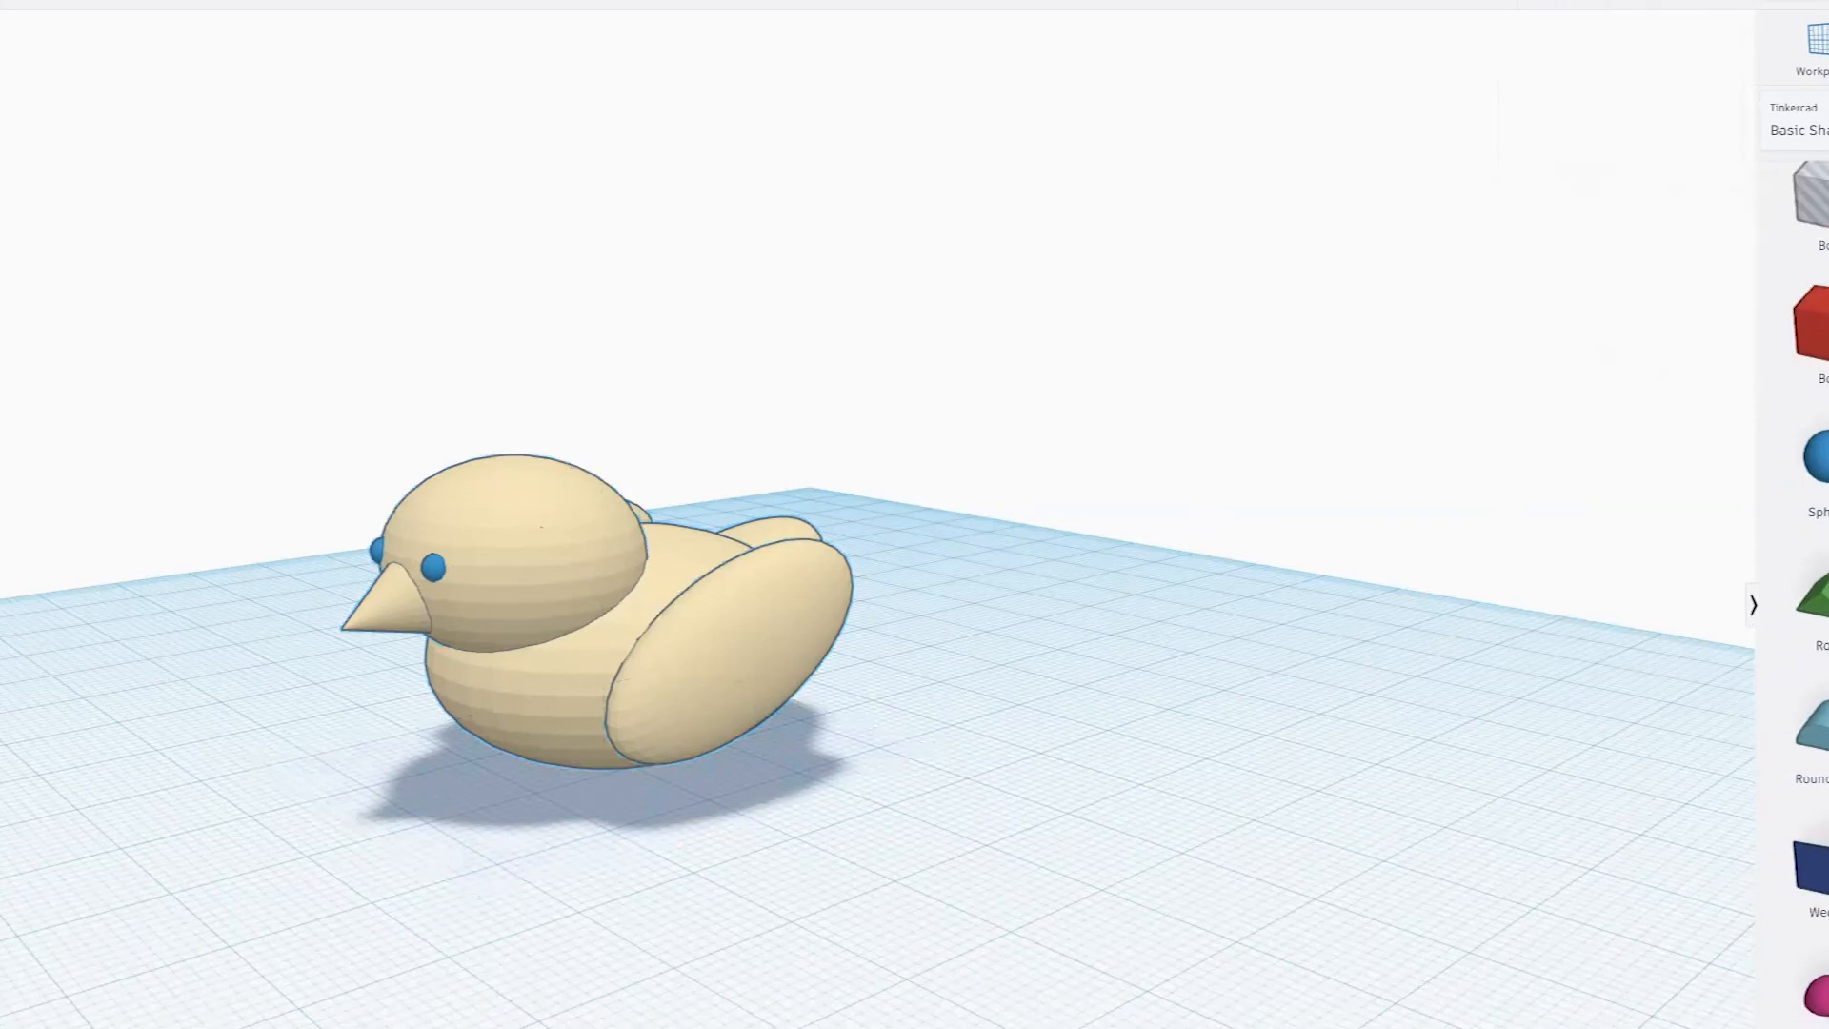
right_drag(1123, 494, 586, 545)
click(603, 514)
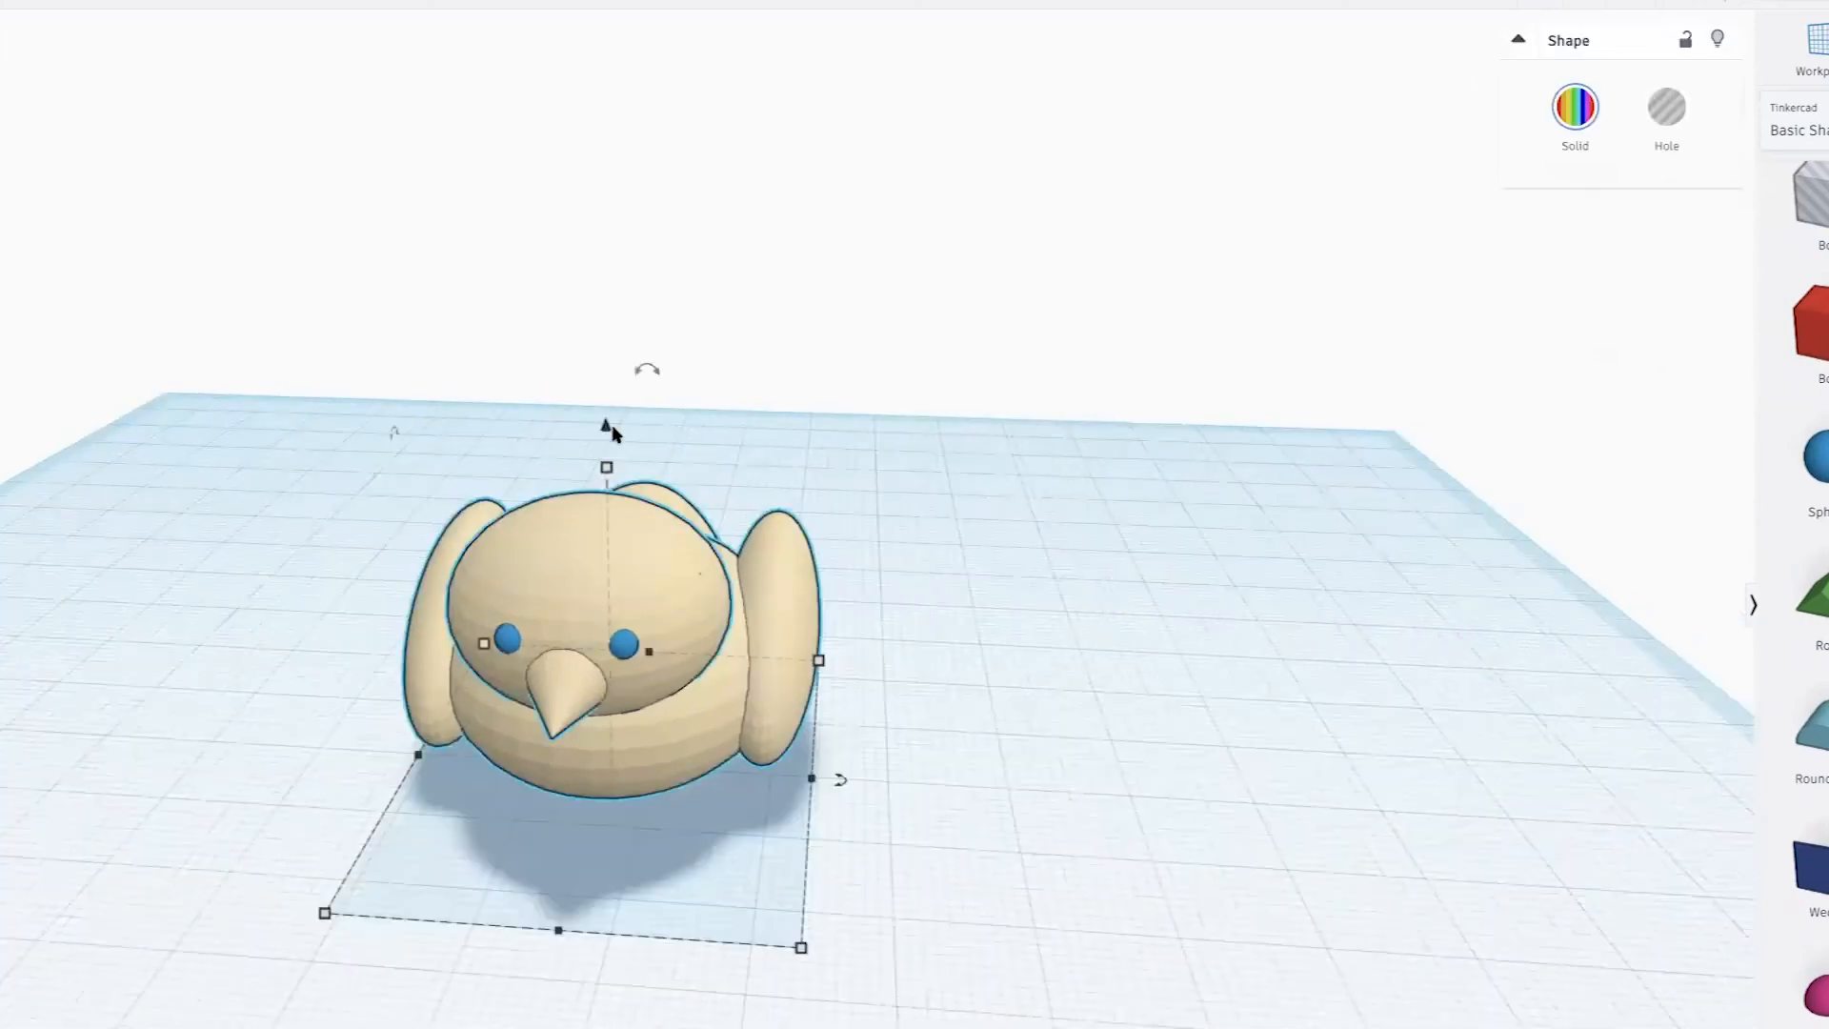
drag(612, 433, 597, 335)
right_drag(808, 467, 809, 353)
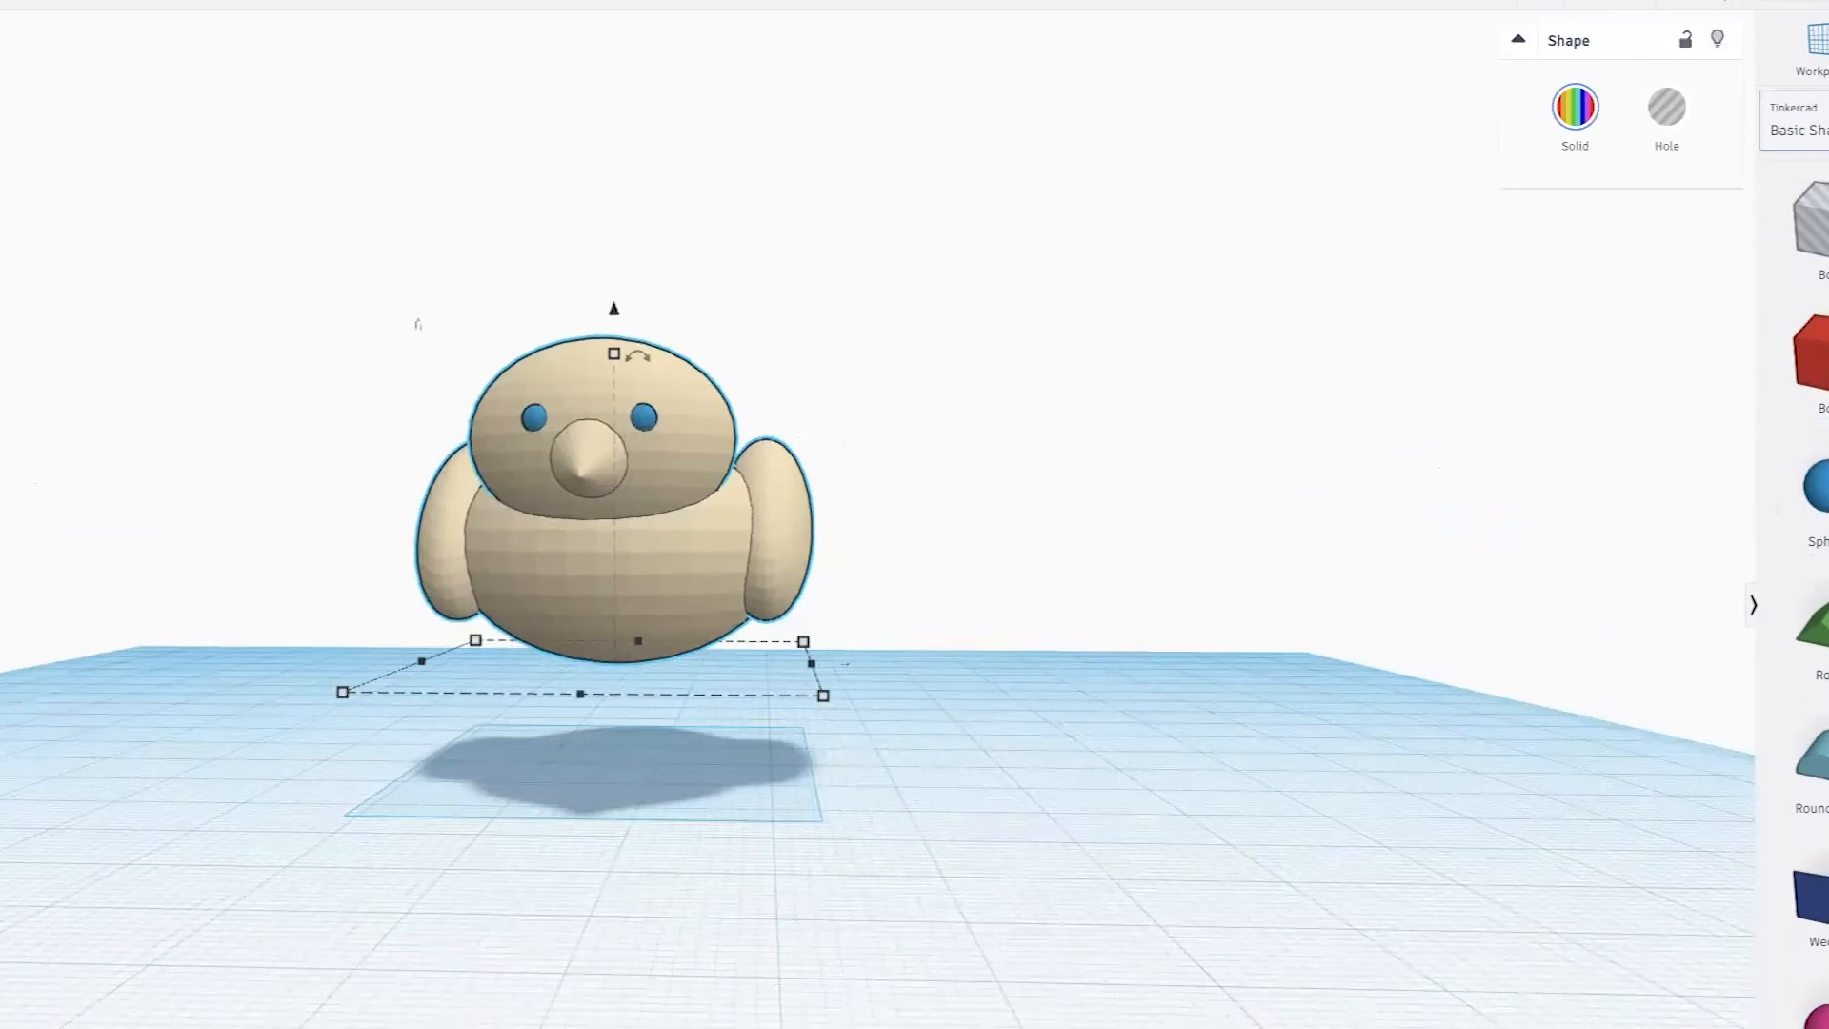
Add a Chick Foot from the character shapes and shift it about 4.75 mm and 3.75 mm to sit under one side of the body
click(1796, 130)
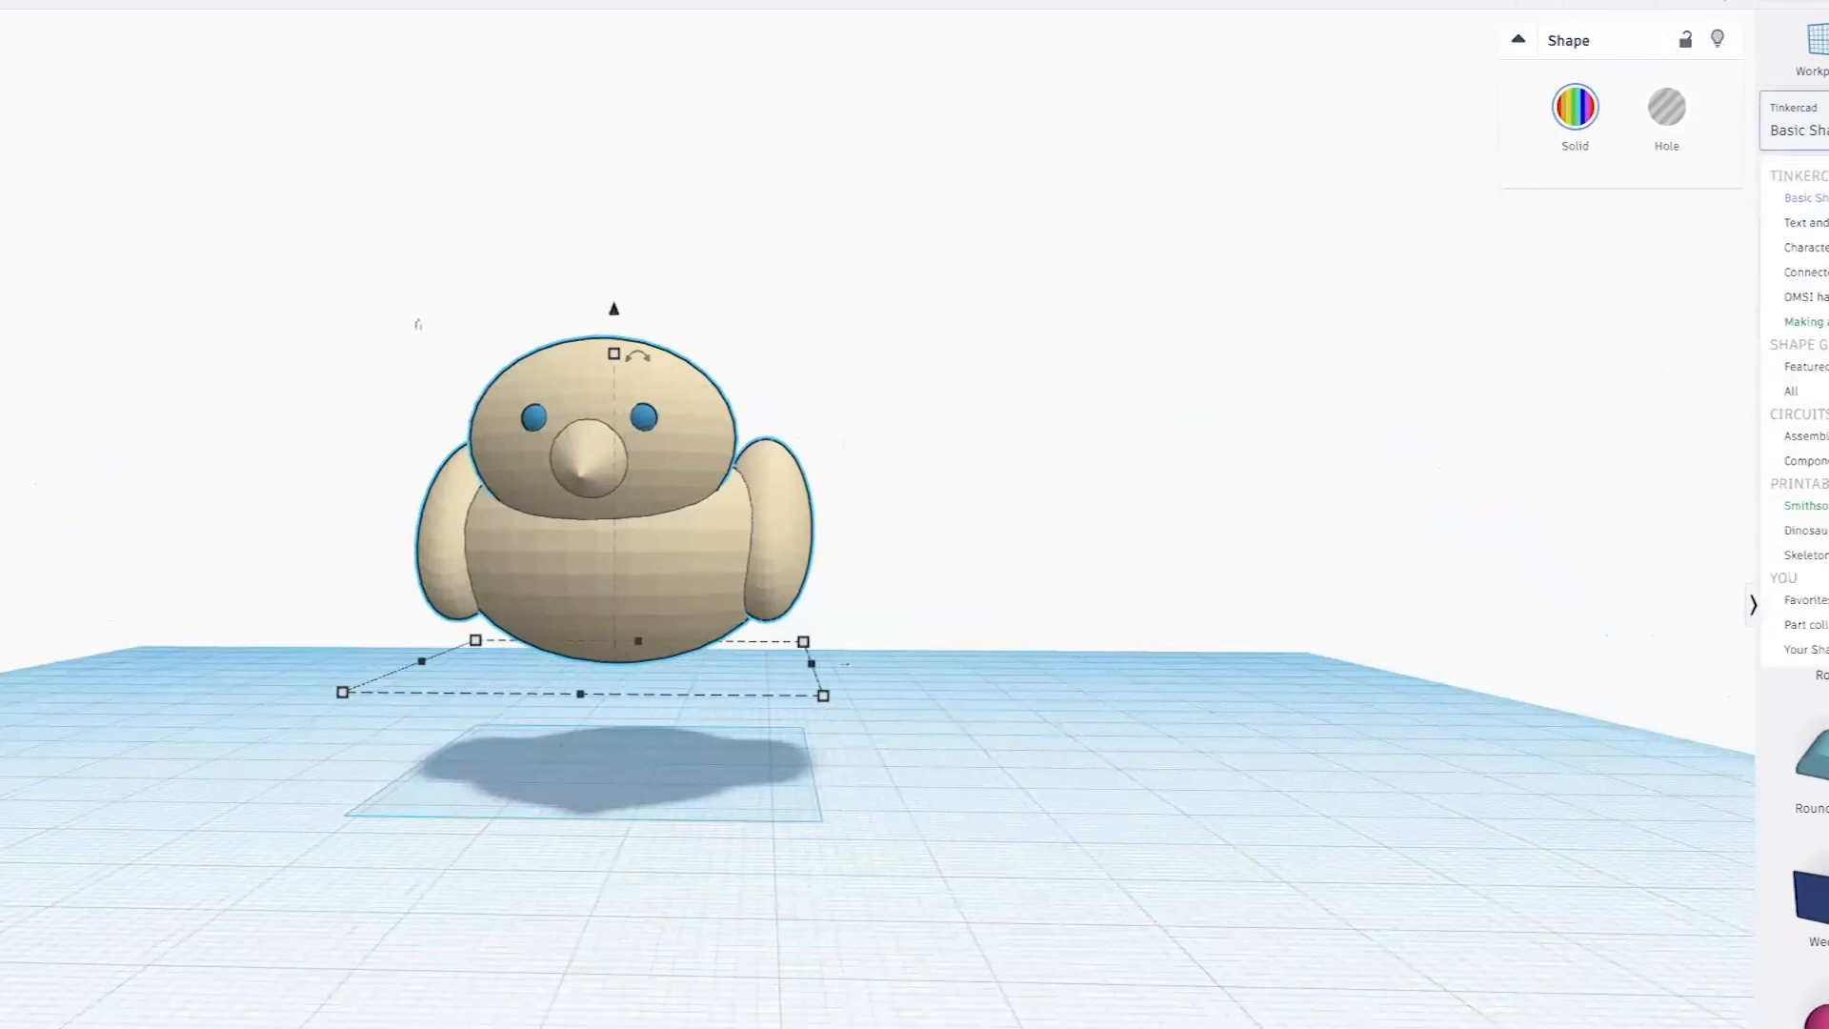
click(1808, 253)
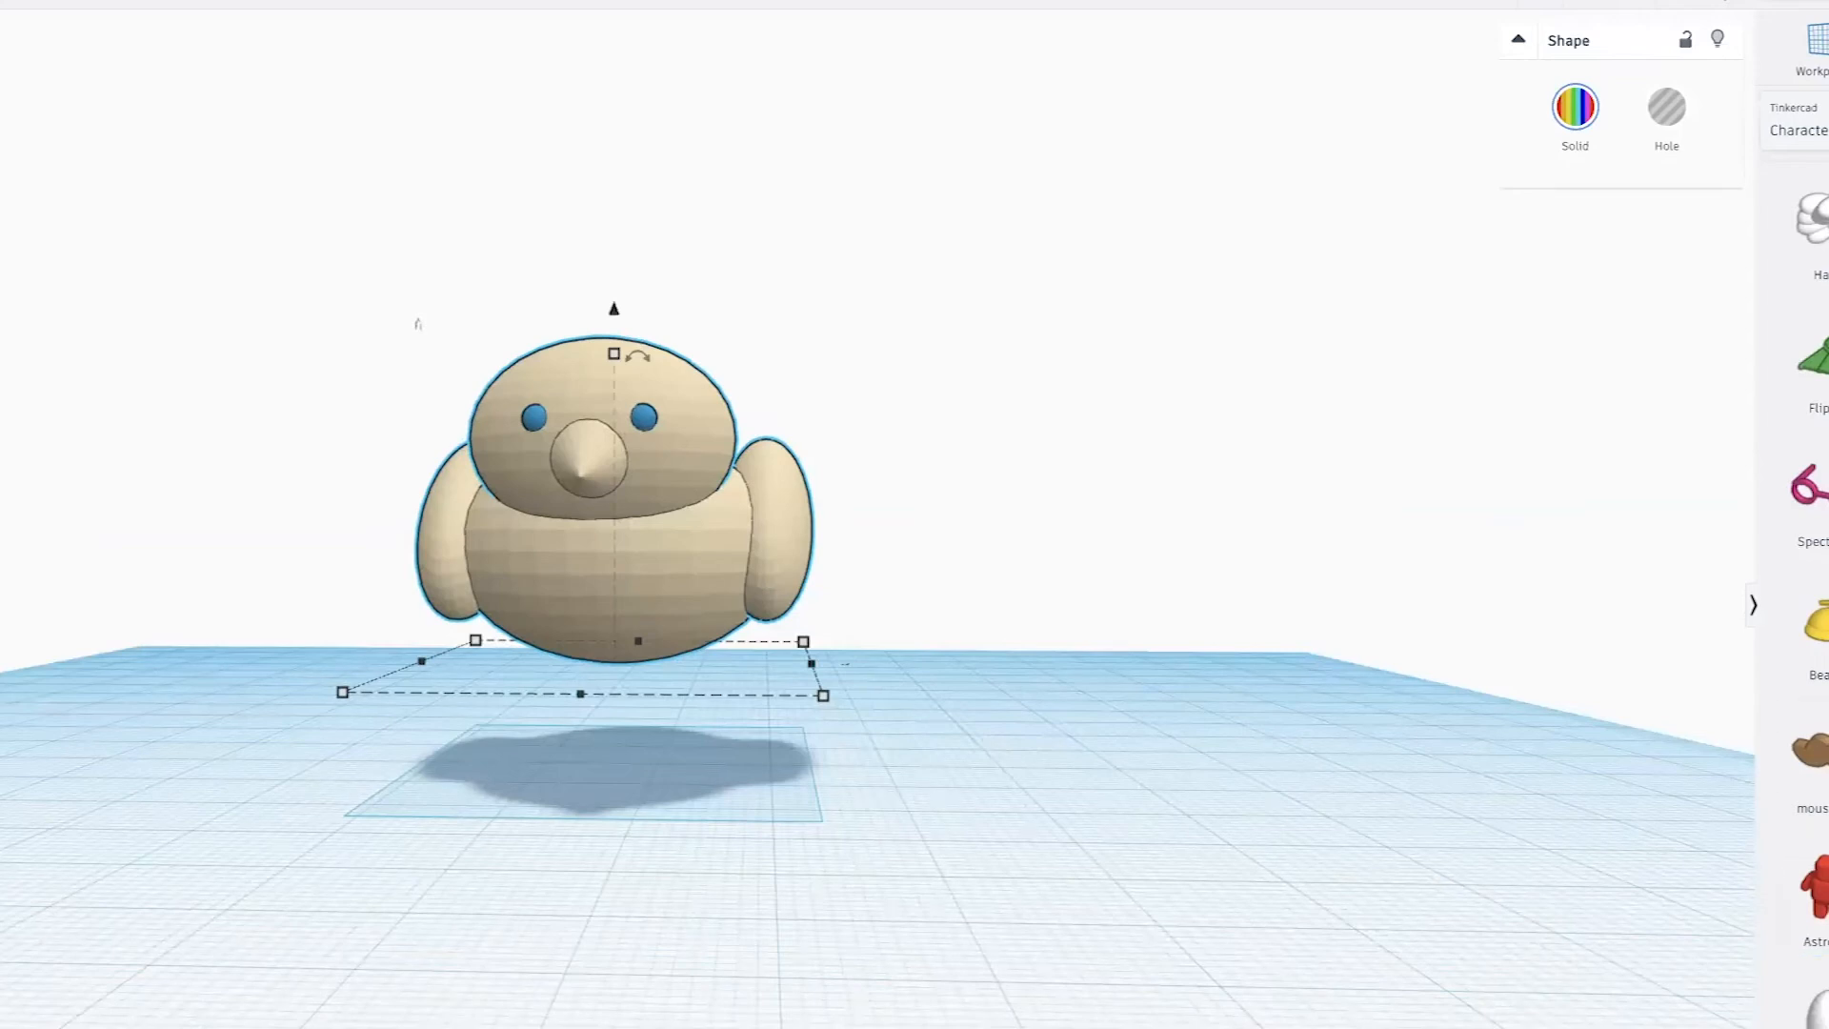
scroll(1810, 609, down, 1)
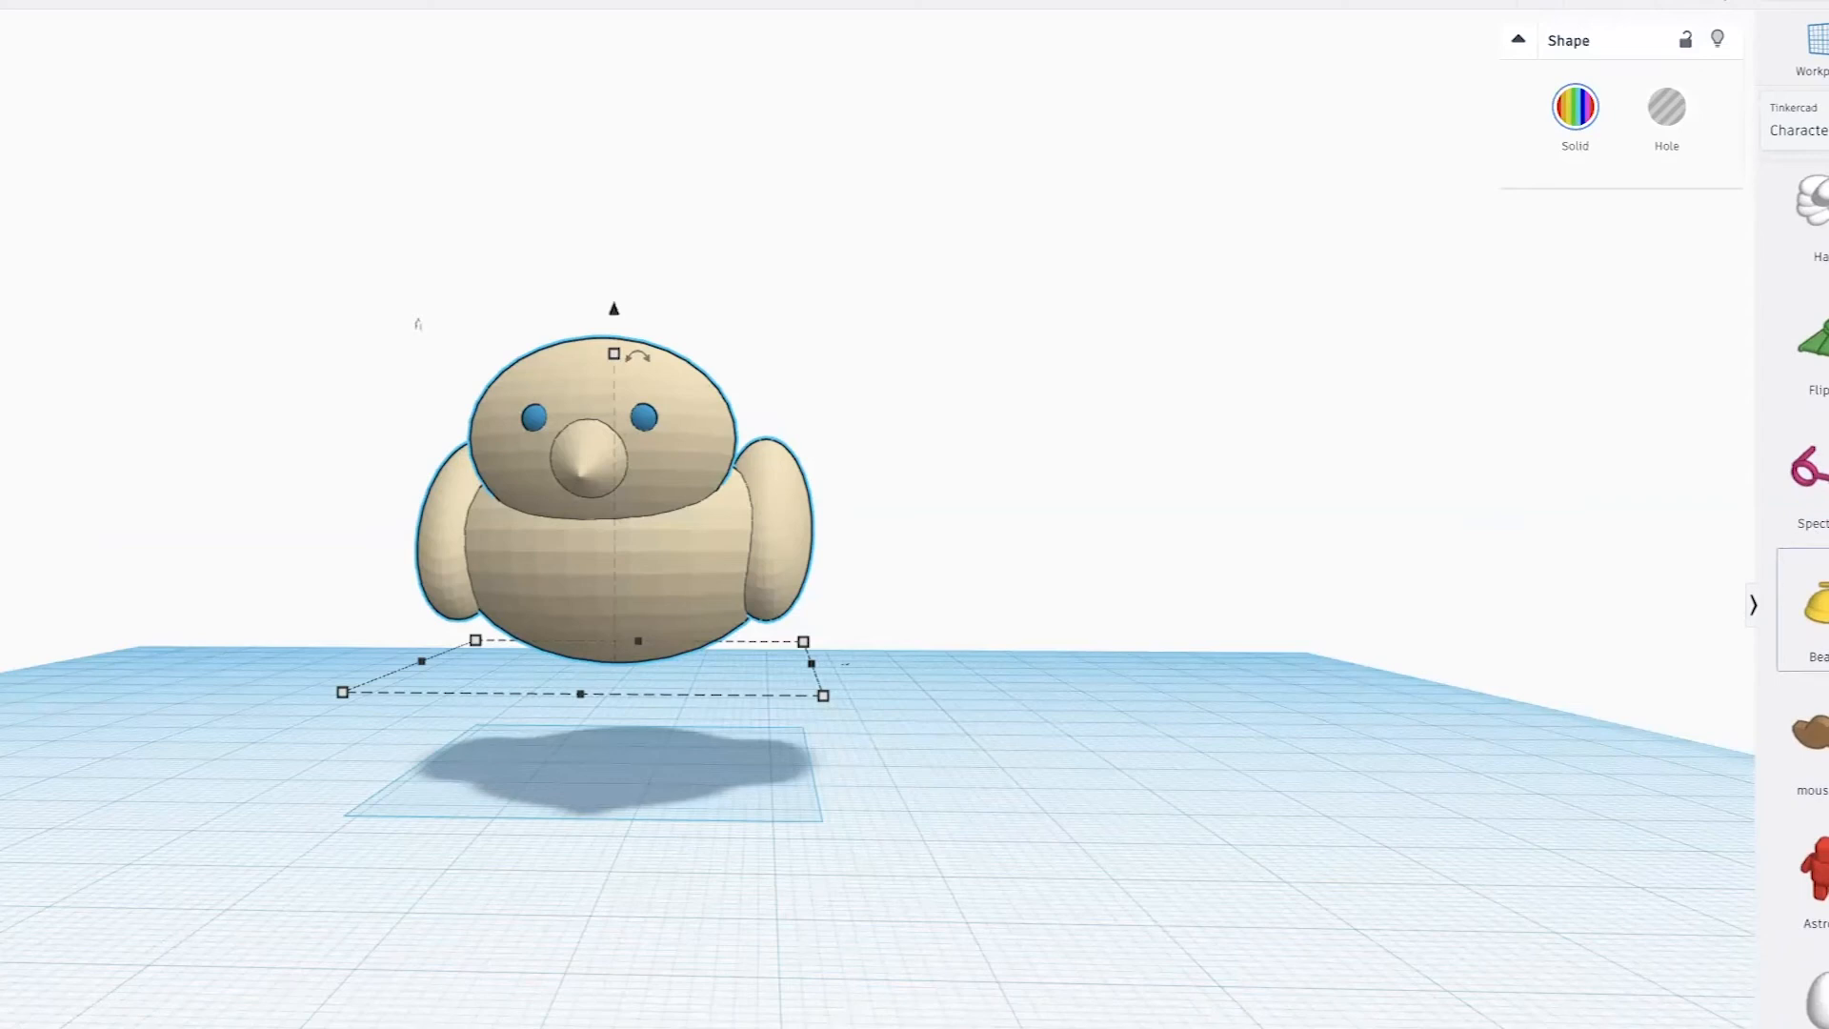
click(1799, 123)
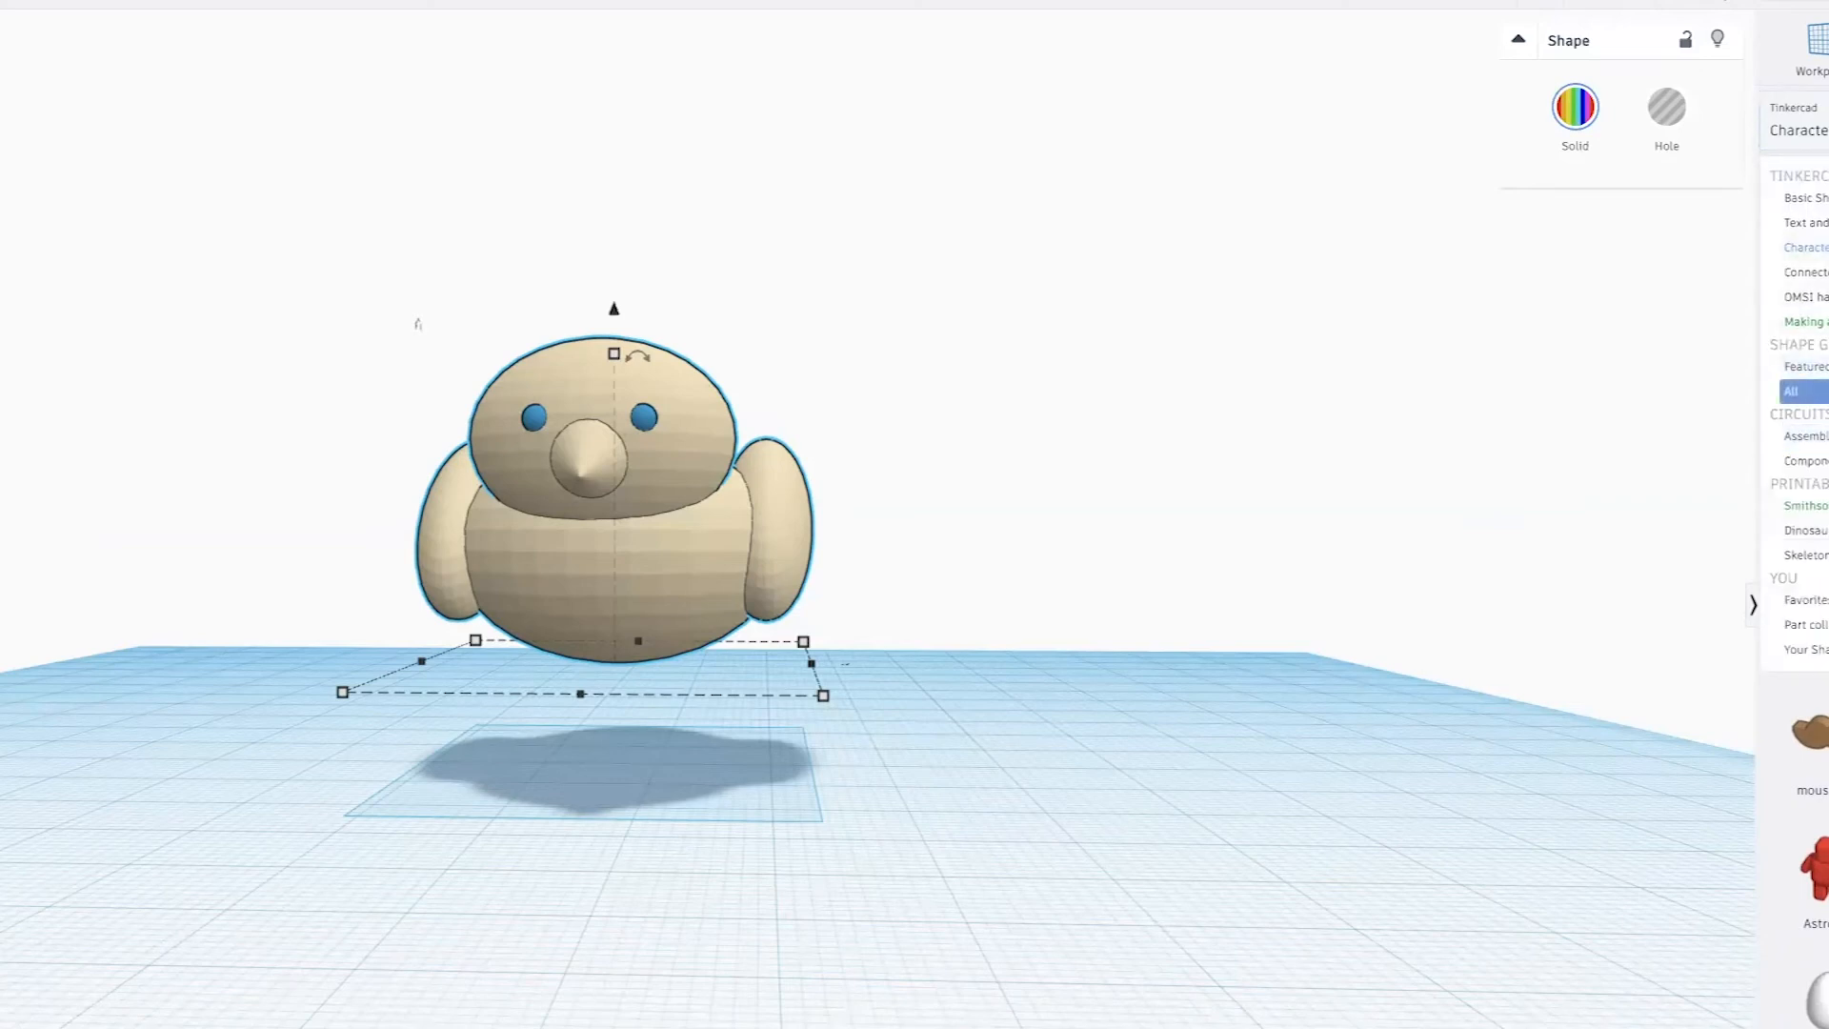
click(1805, 248)
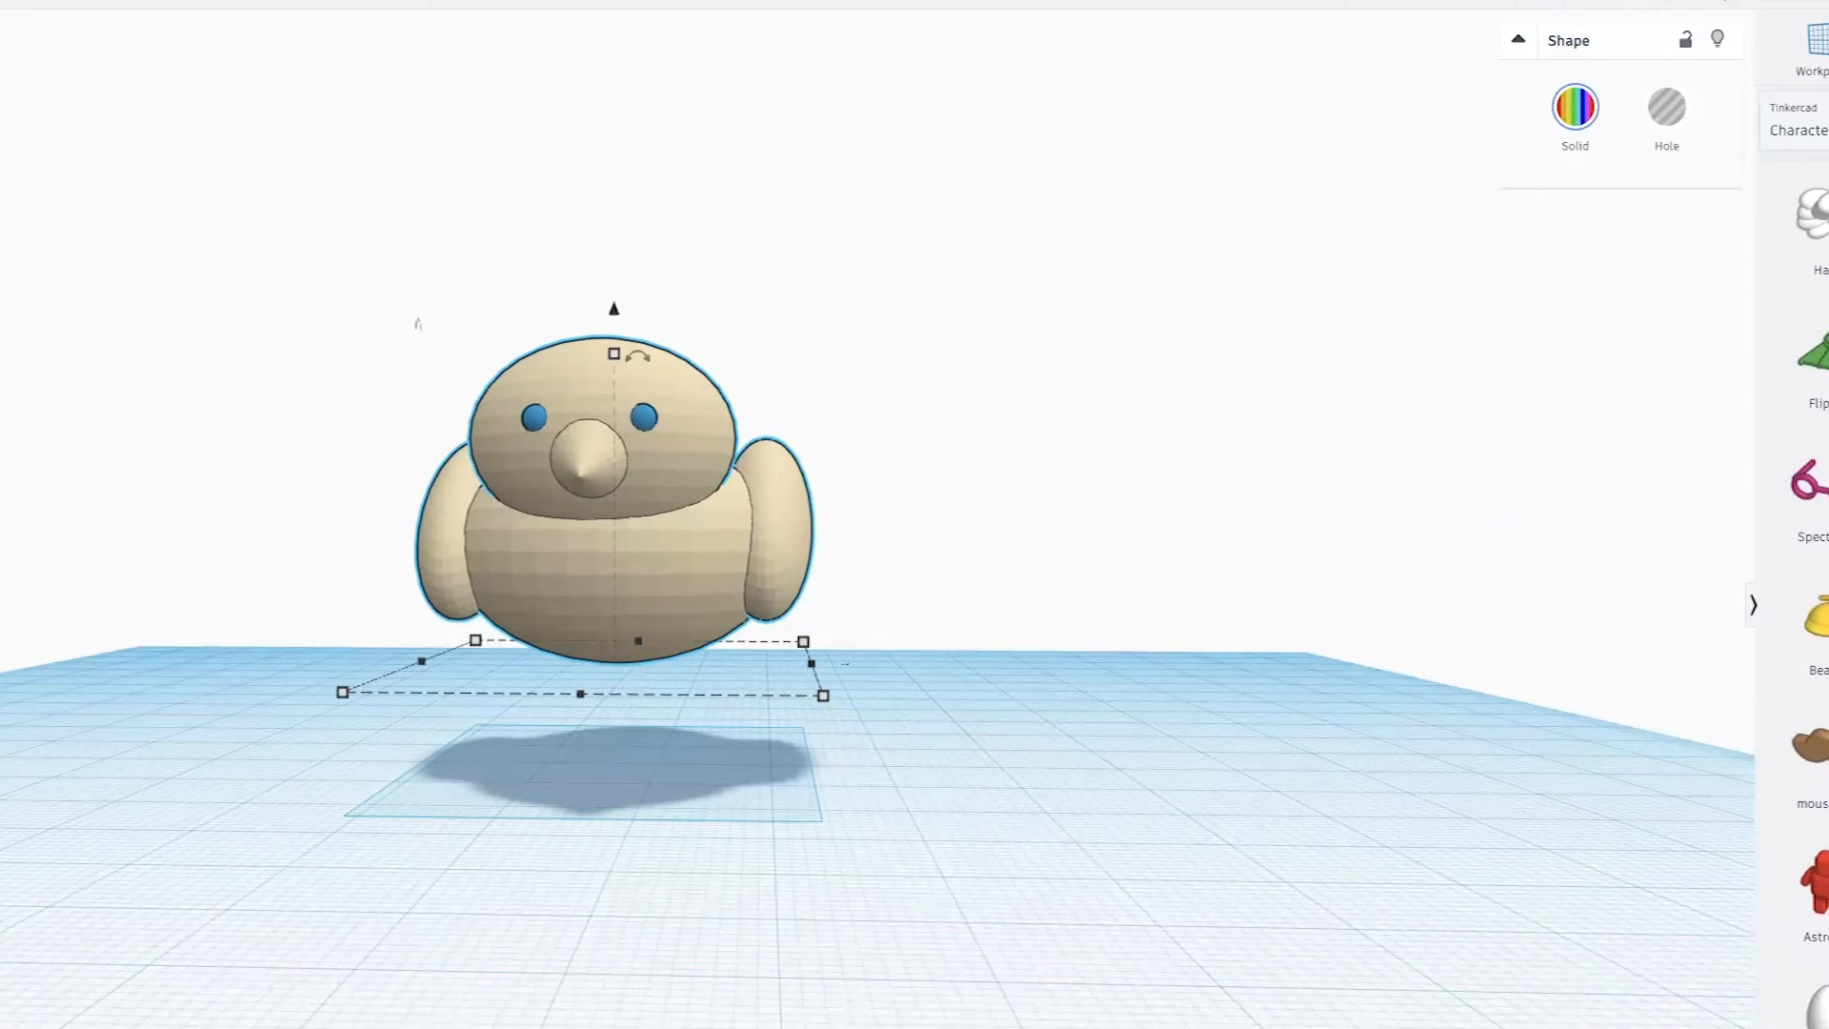
drag(1821, 753, 539, 766)
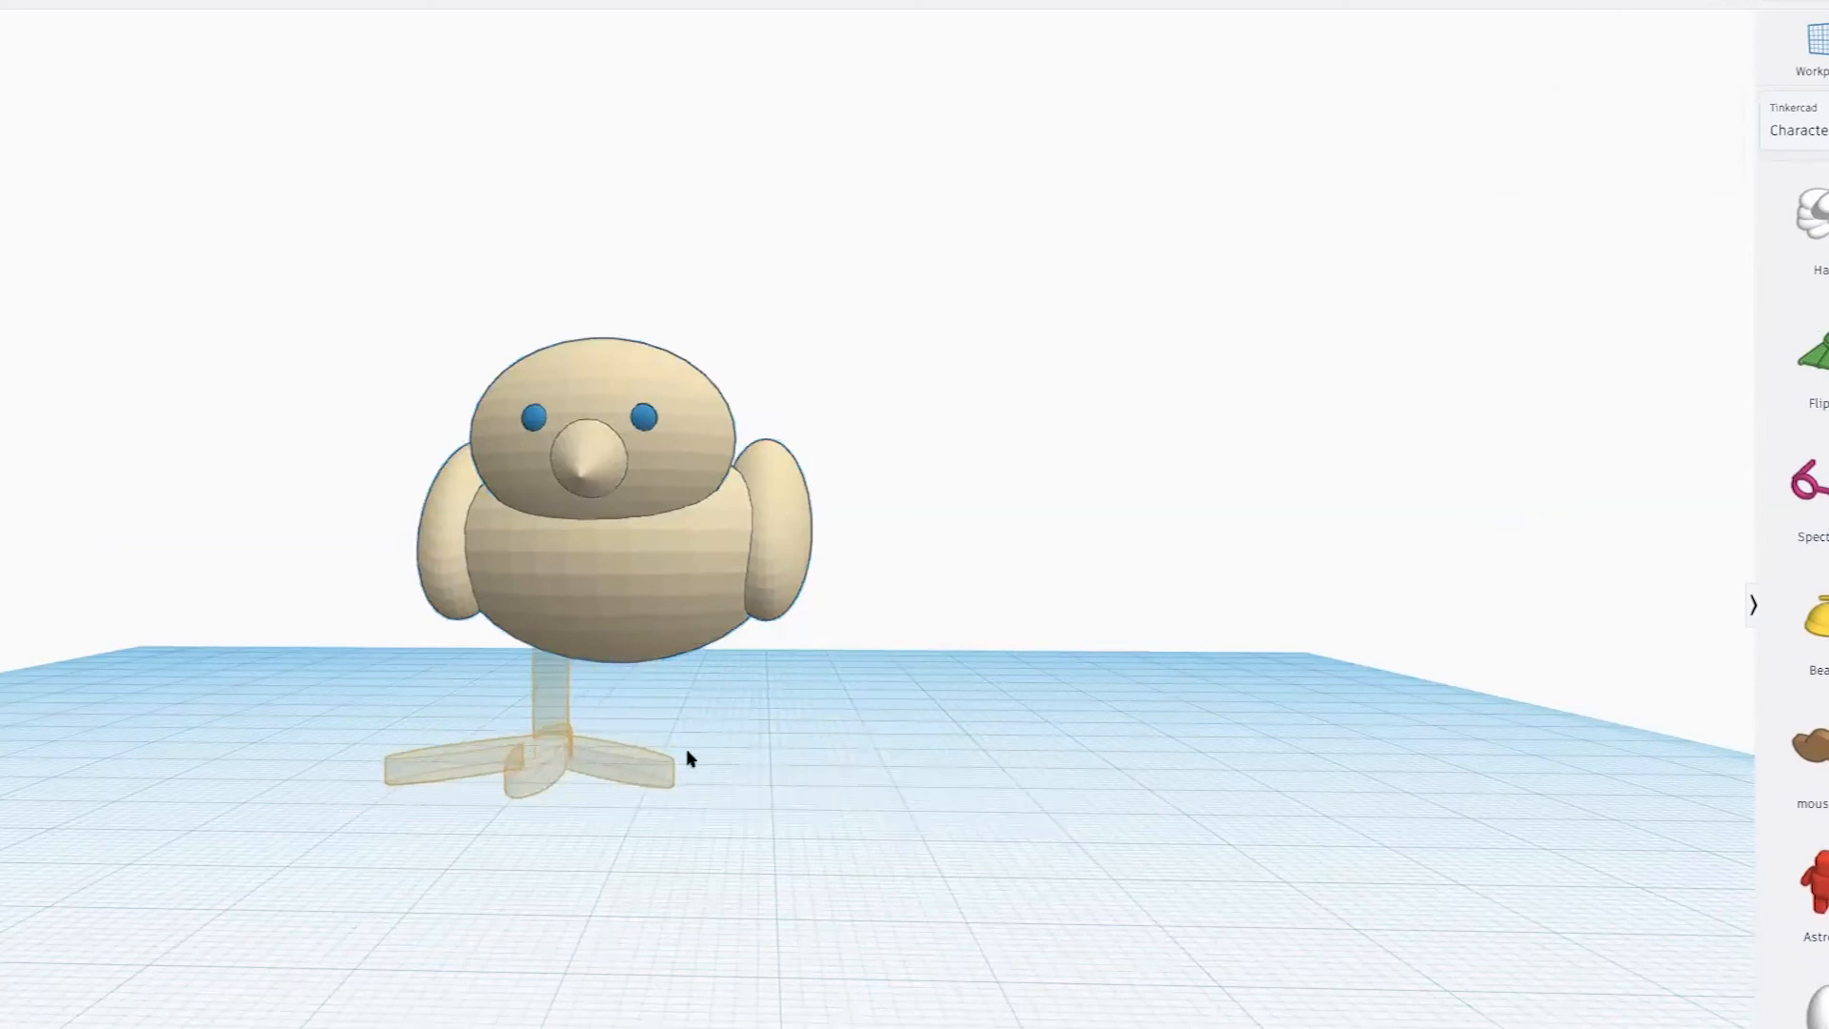
scroll(698, 829, up, 4)
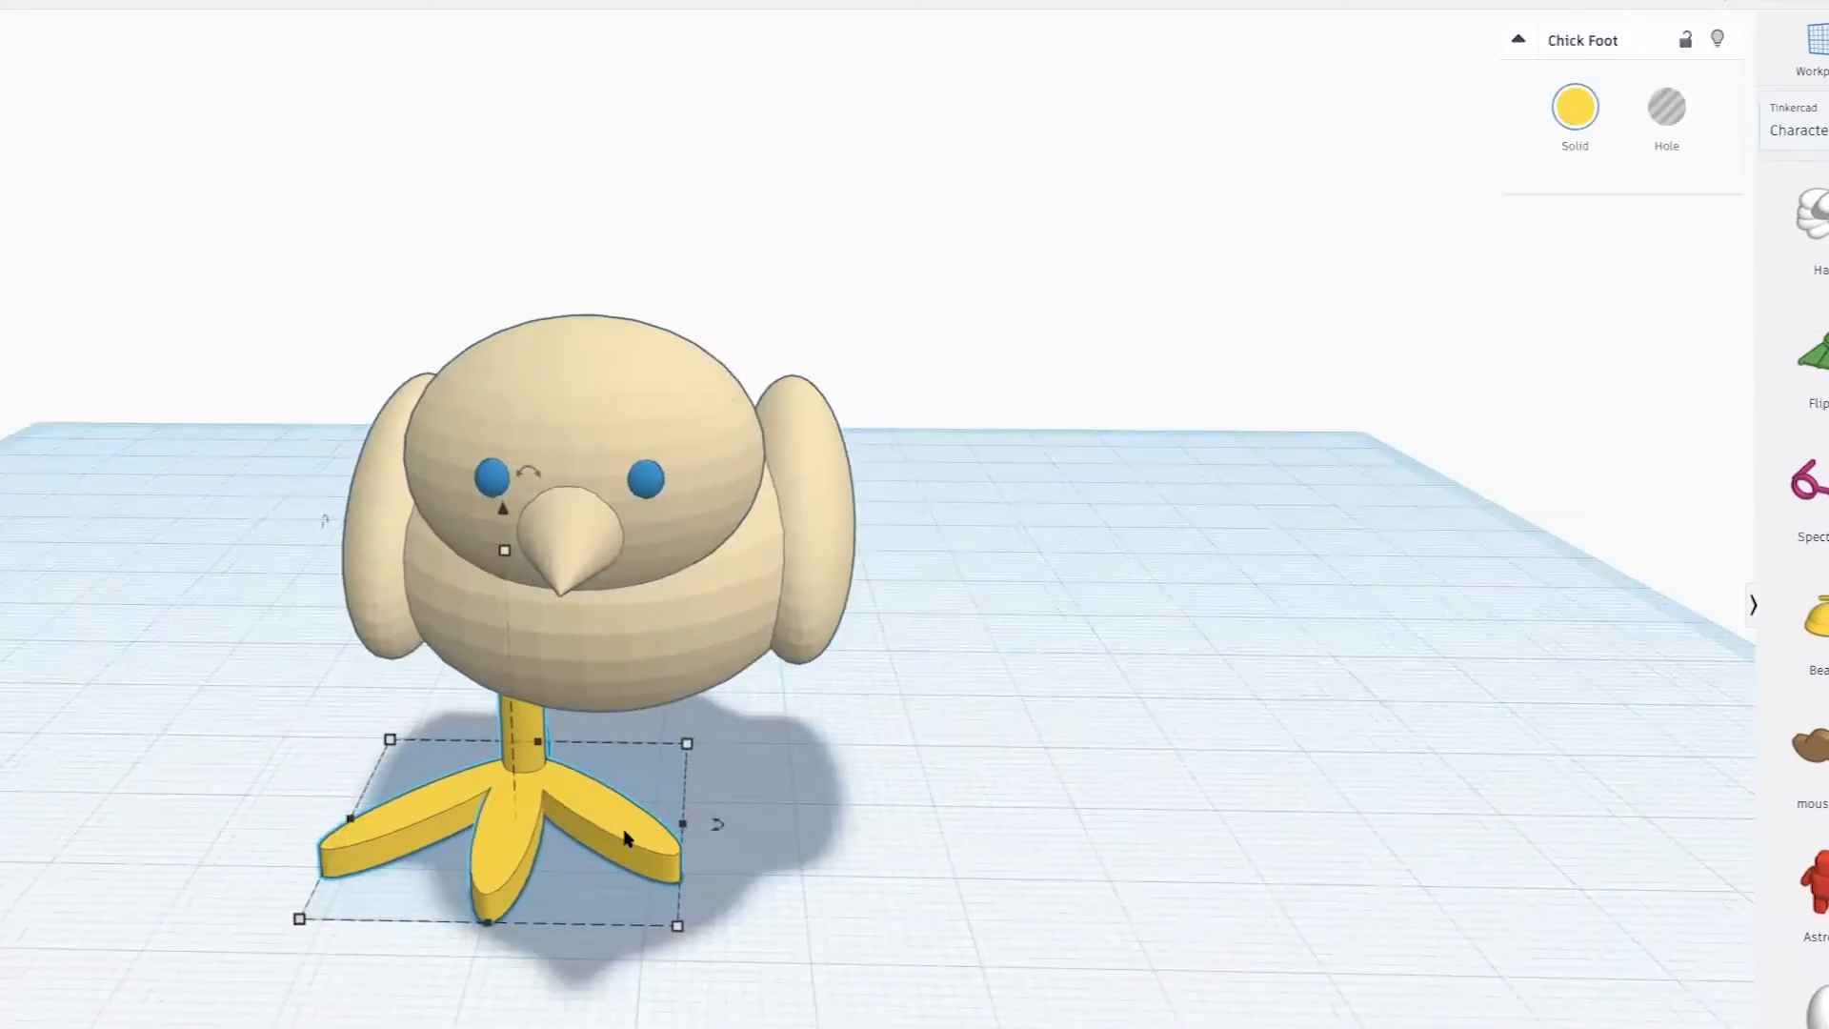
drag(512, 792, 457, 774)
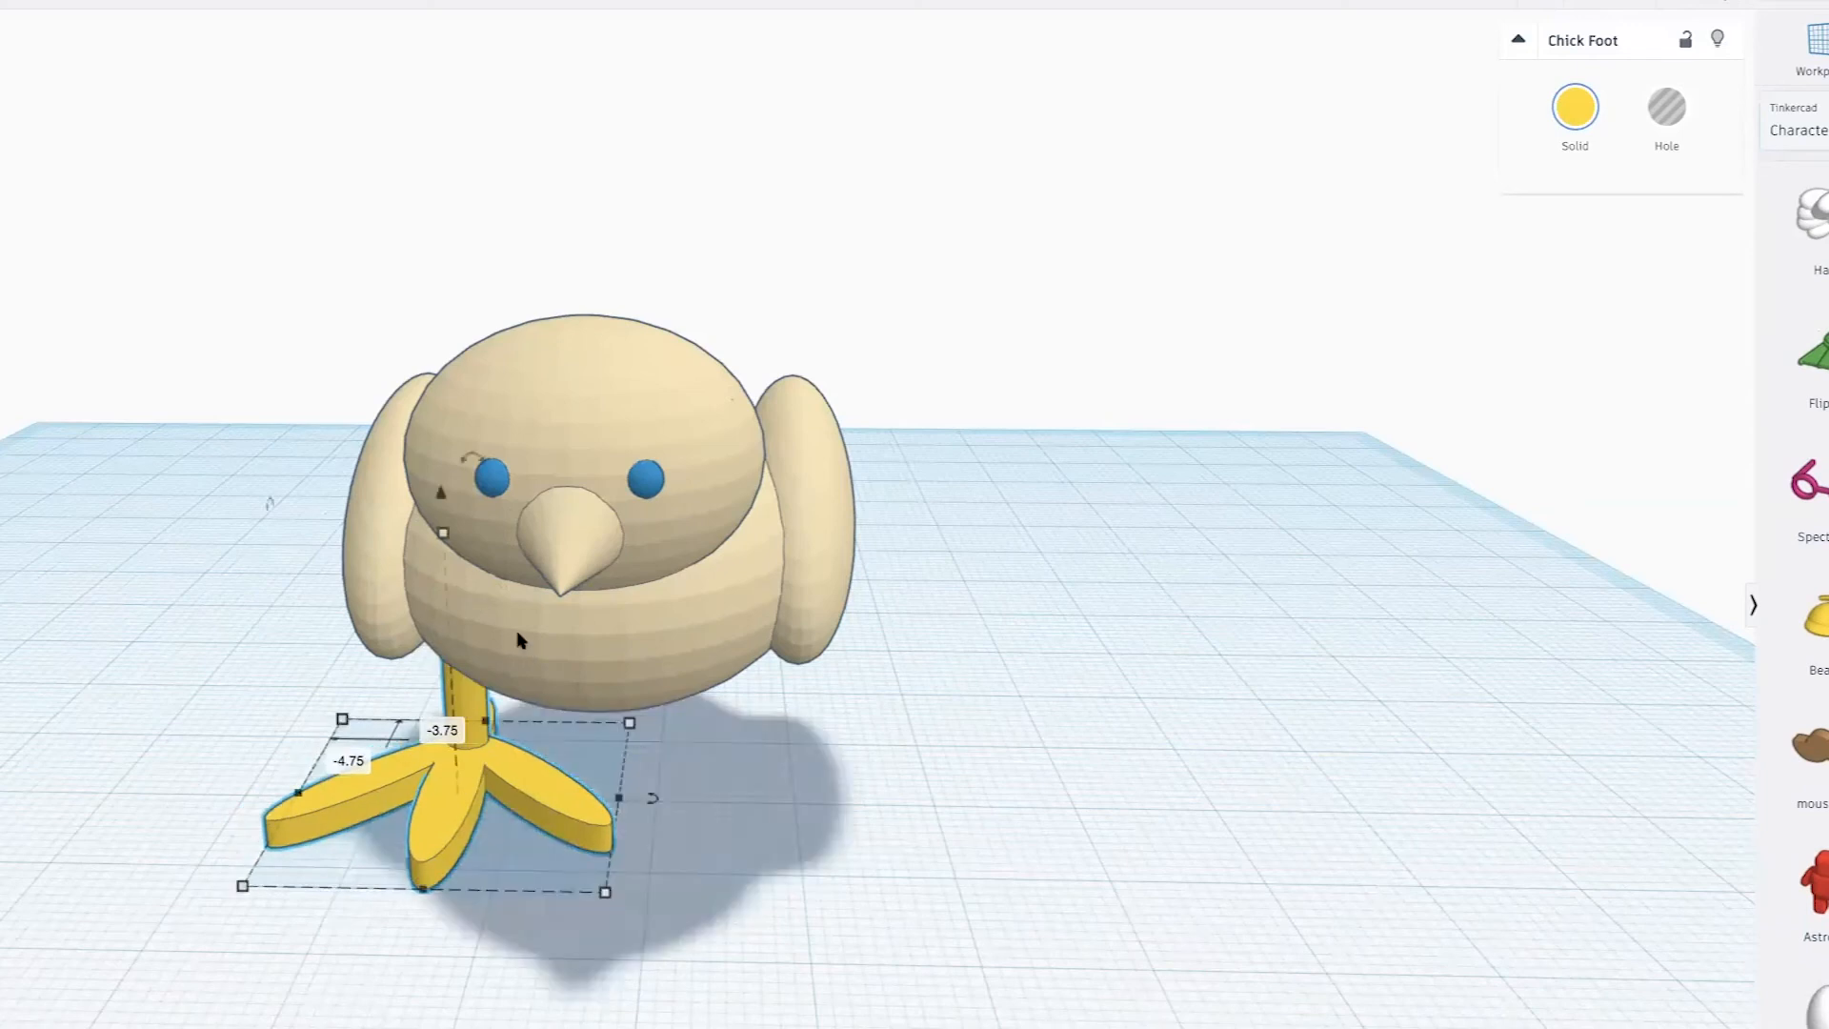
Reduce the Chick Foot's size and shift it forward so its leg sits under the middle of the body
click(442, 533)
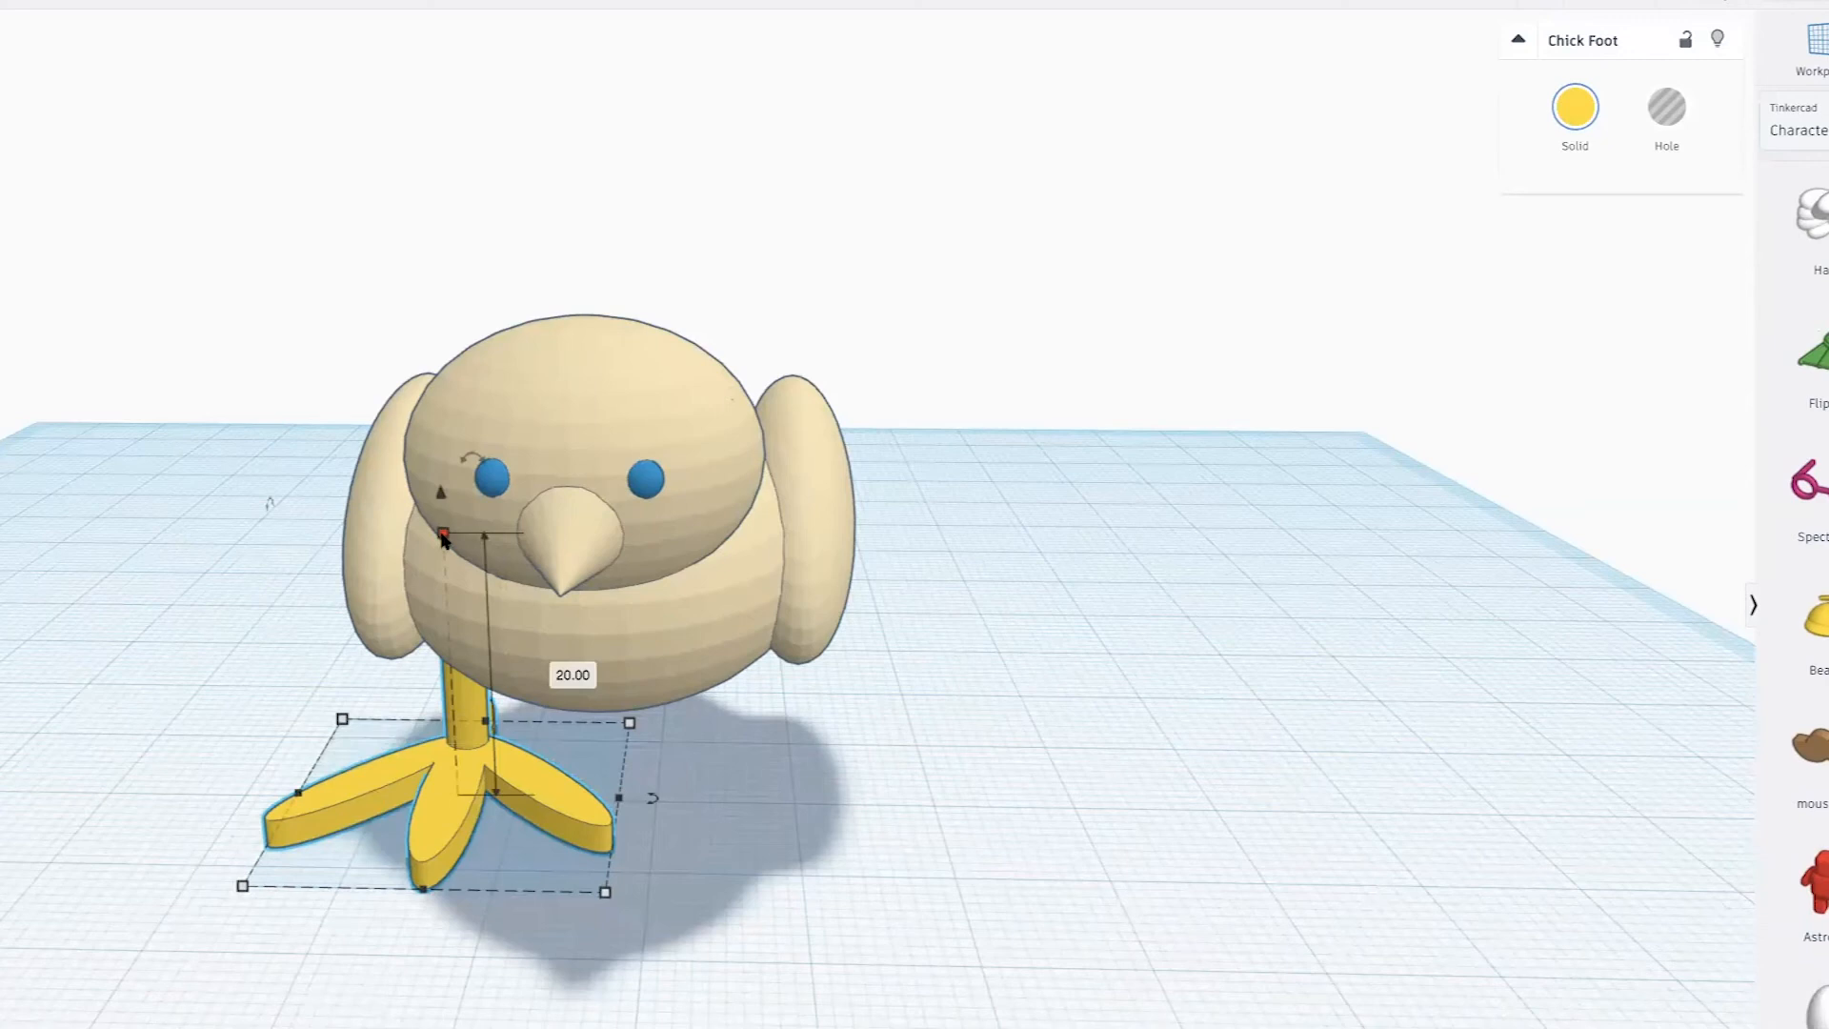
drag(442, 535, 442, 534)
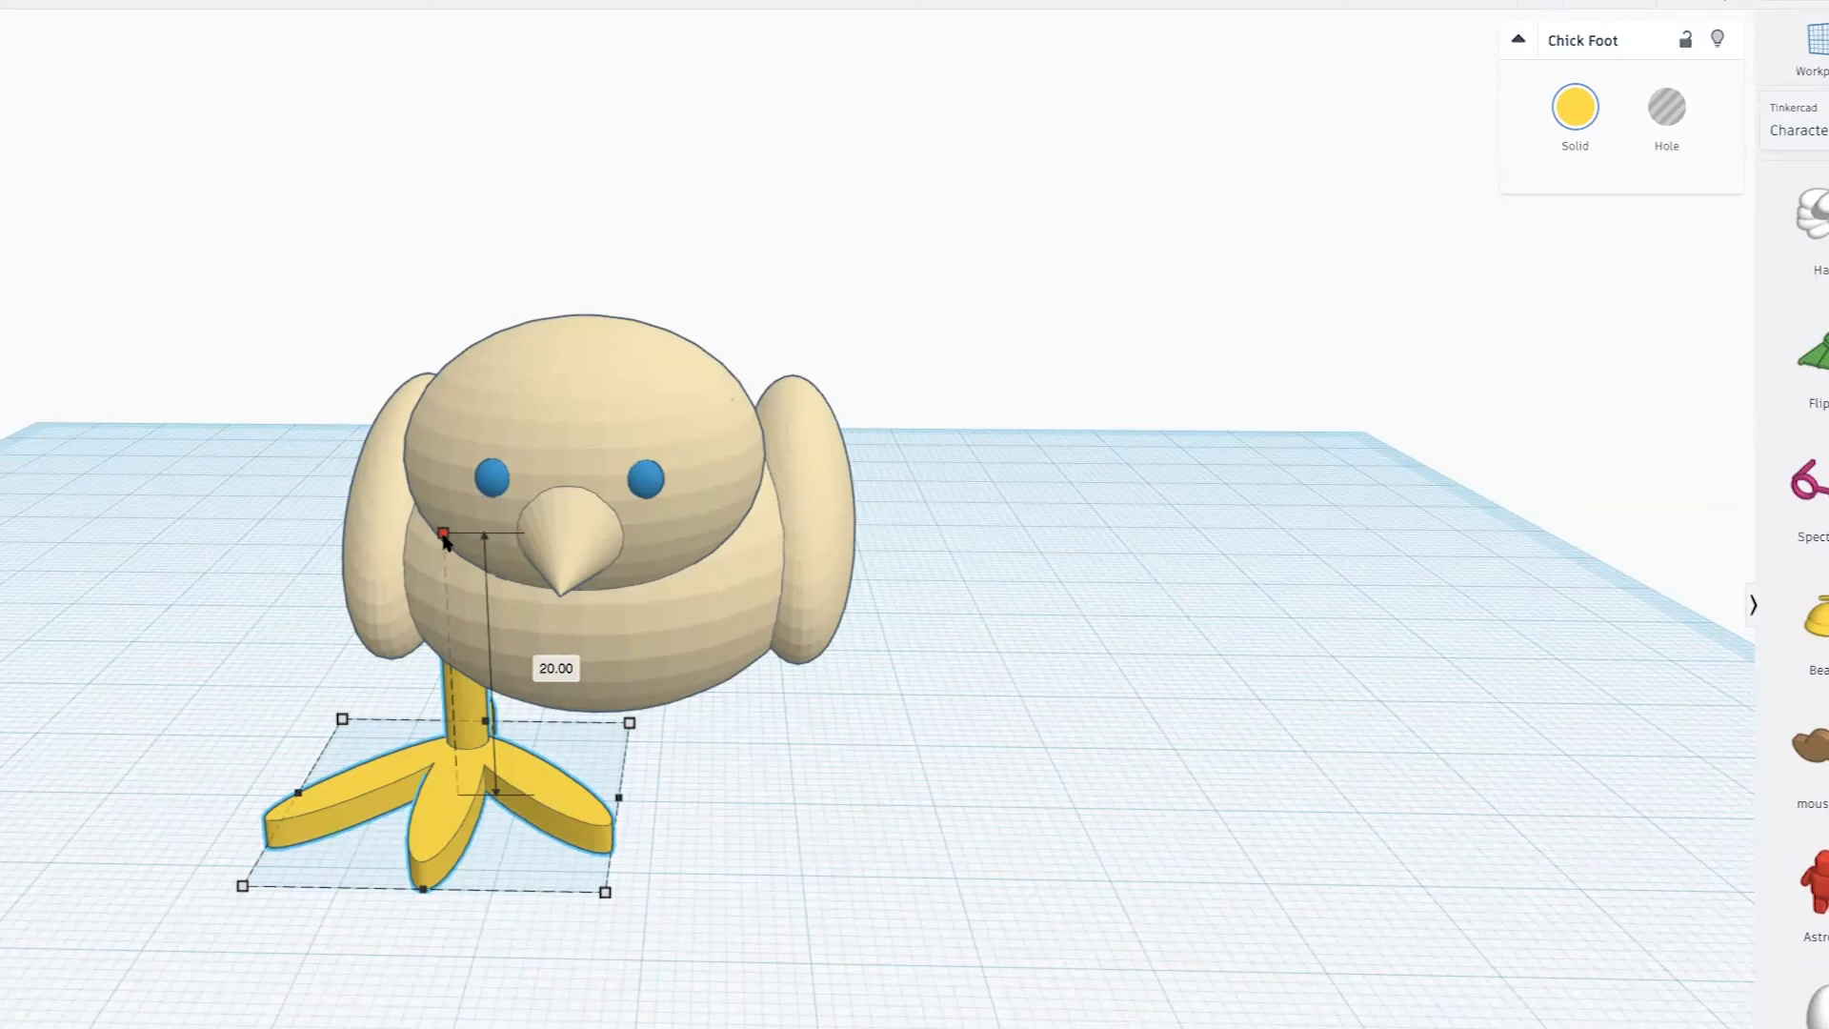
drag(445, 540, 485, 706)
right_drag(571, 654, 791, 620)
scroll(791, 620, up, 4)
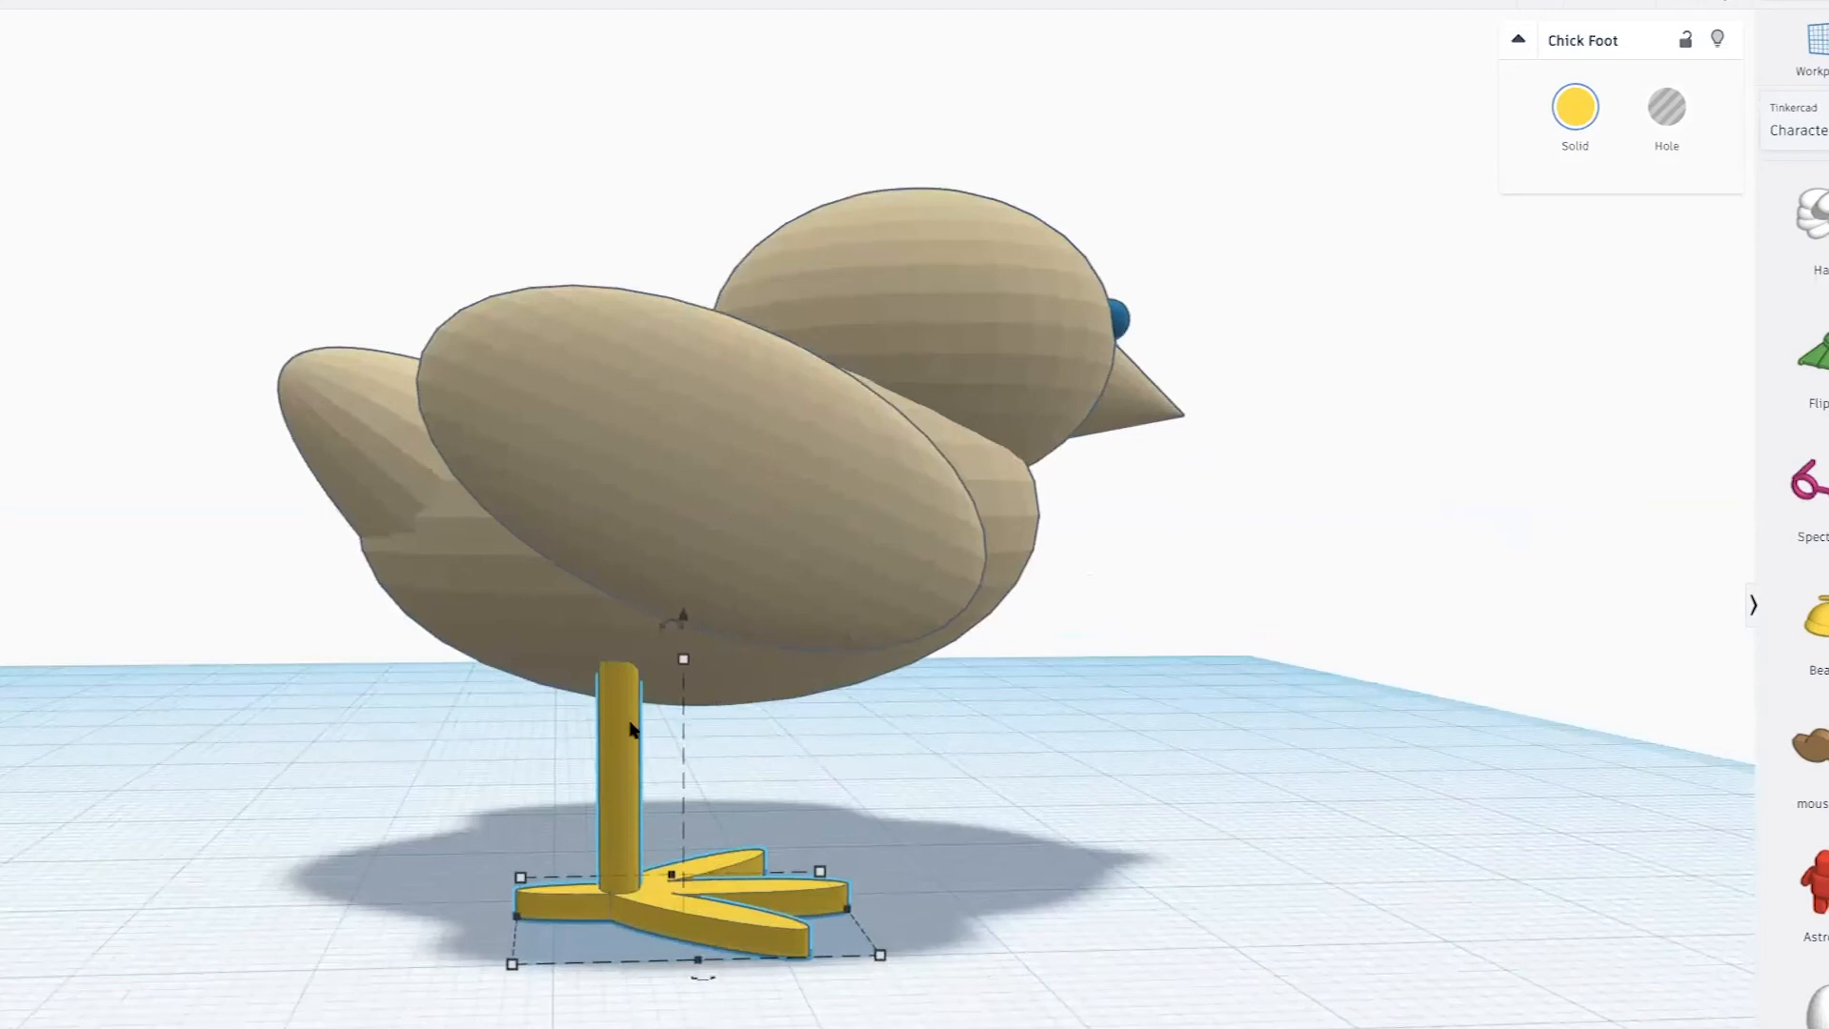
drag(631, 729, 734, 726)
right_drag(923, 731, 552, 641)
Lower the chick's body until its underside meets the top of the foot's leg
shift+click(551, 641)
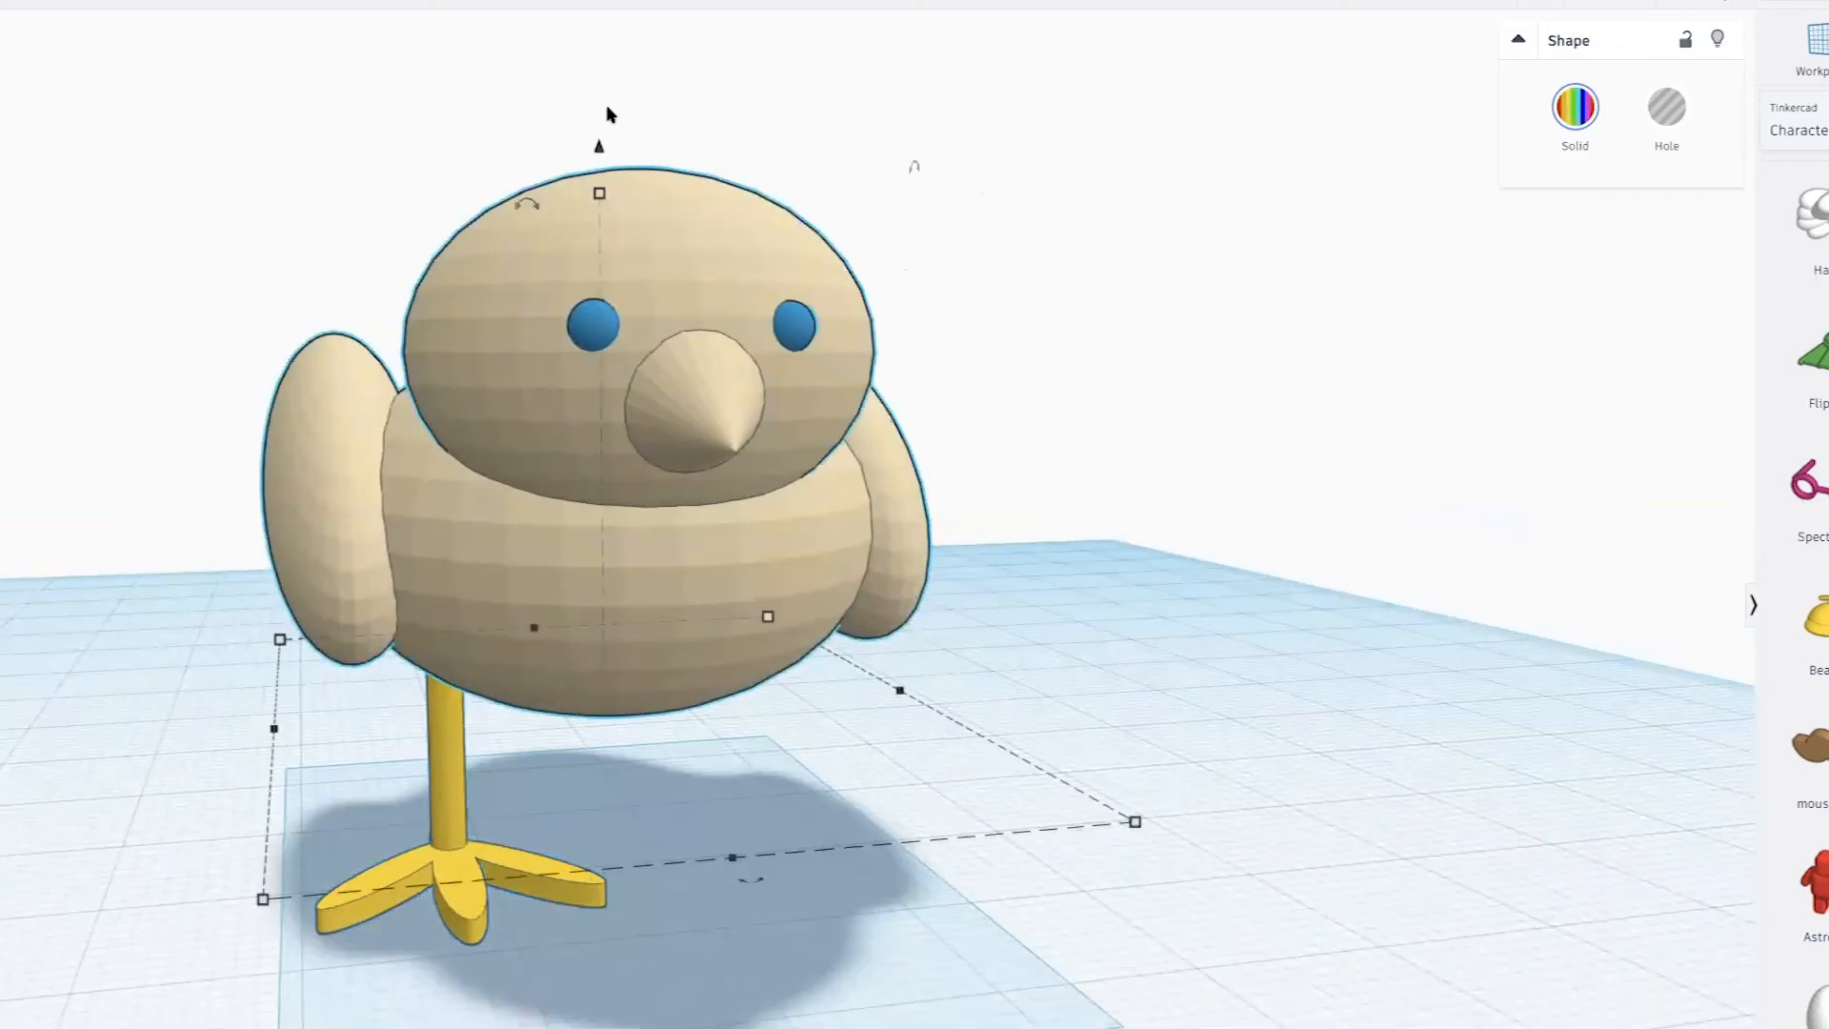
drag(599, 150, 599, 220)
right_drag(870, 404, 862, 467)
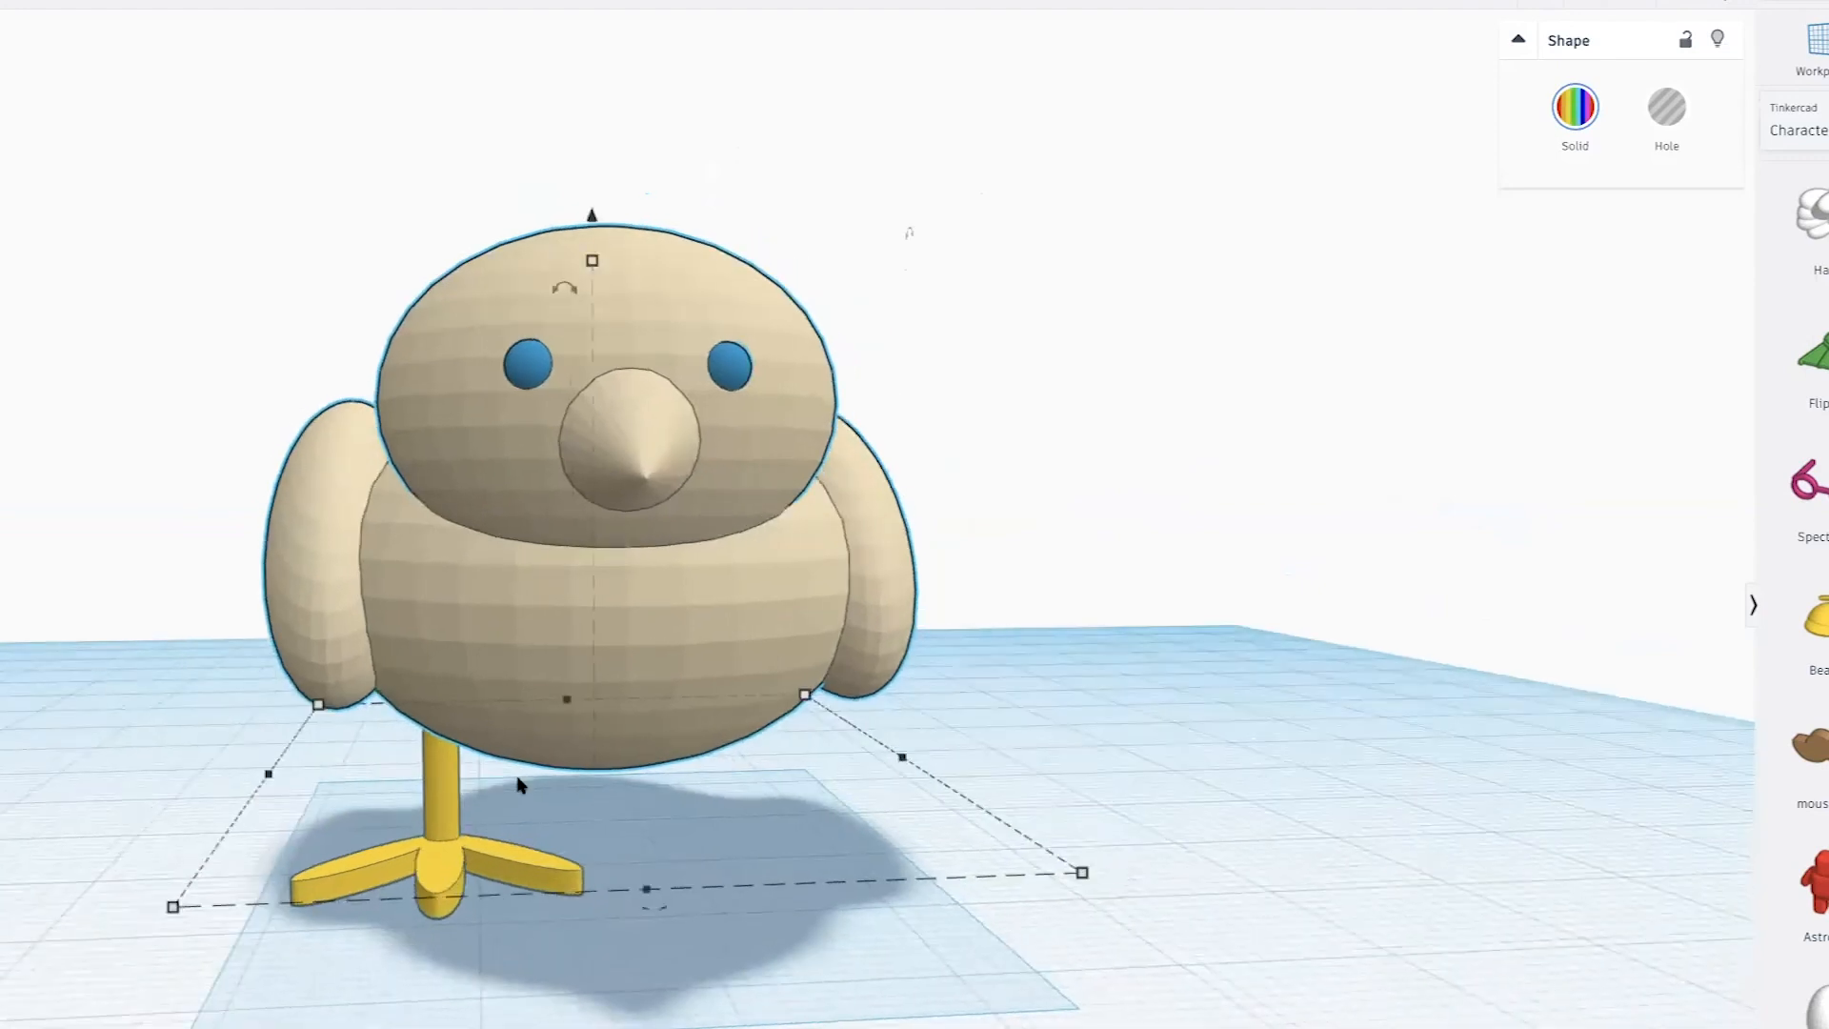
Duplicate the foot about 16.6 mm across to the body's other side and nudge the original foot inward
click(458, 808)
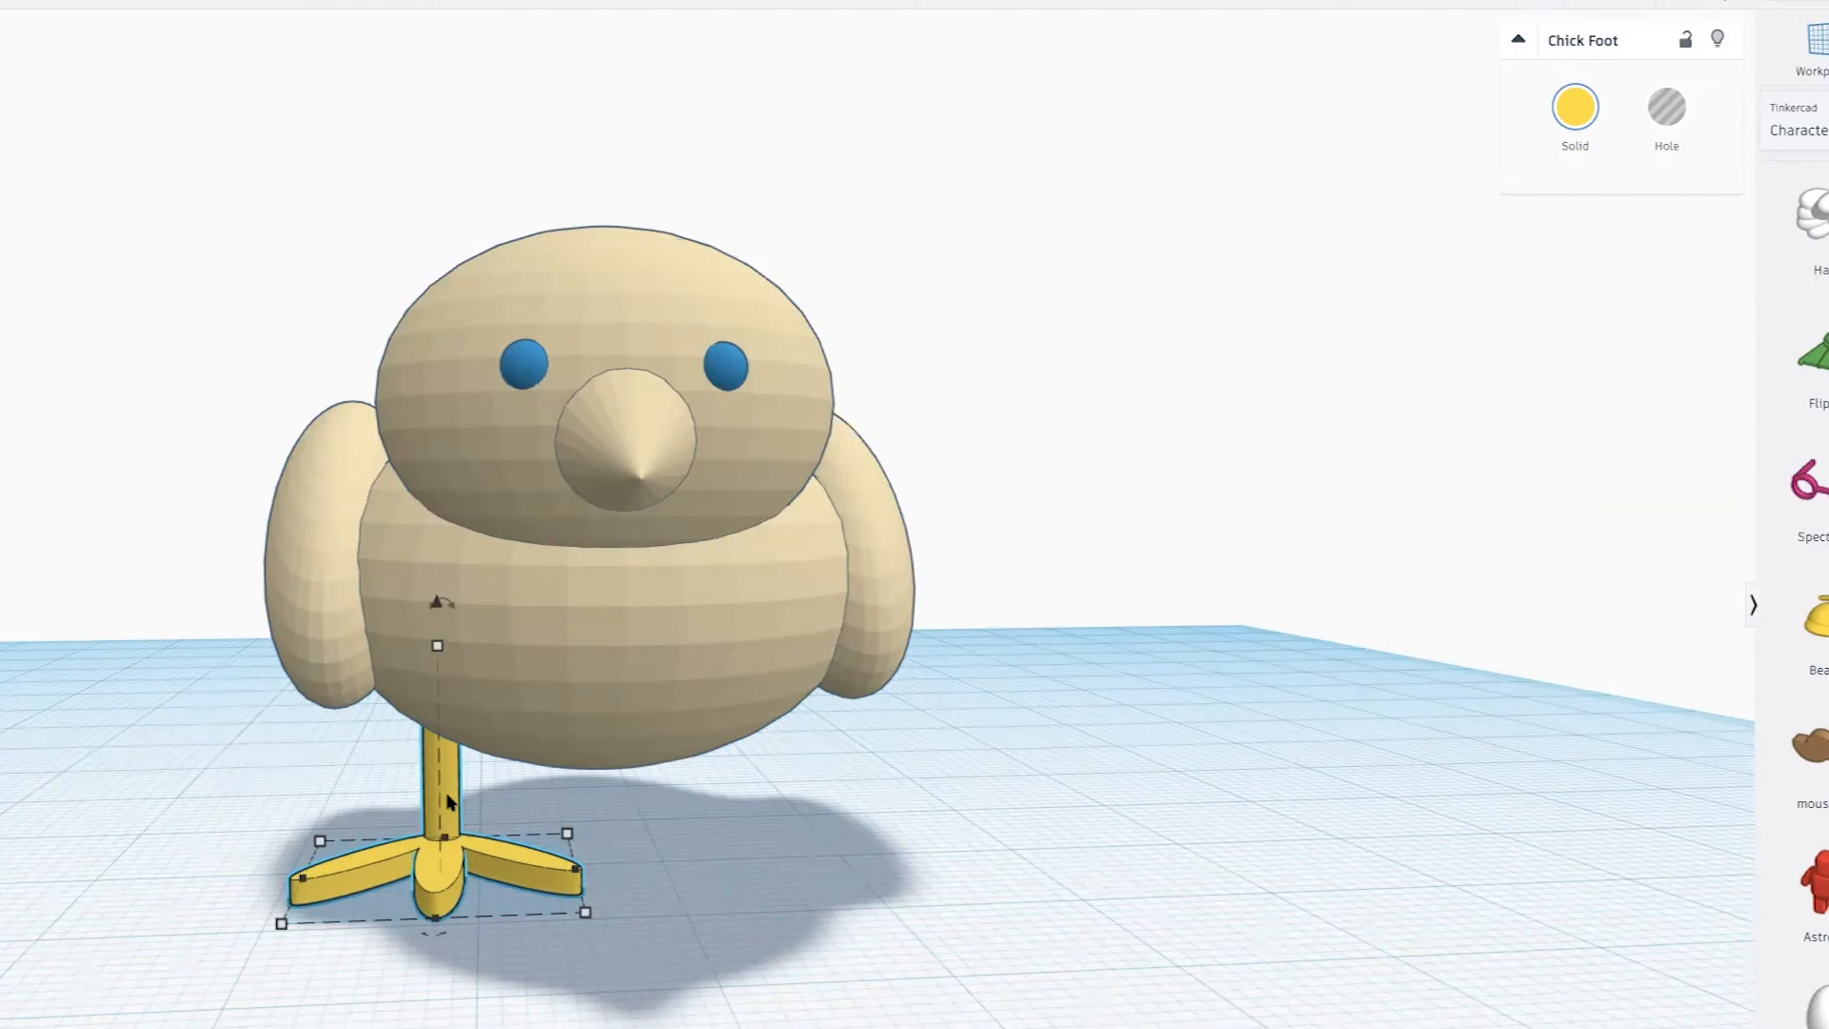
alt+drag(451, 802, 757, 803)
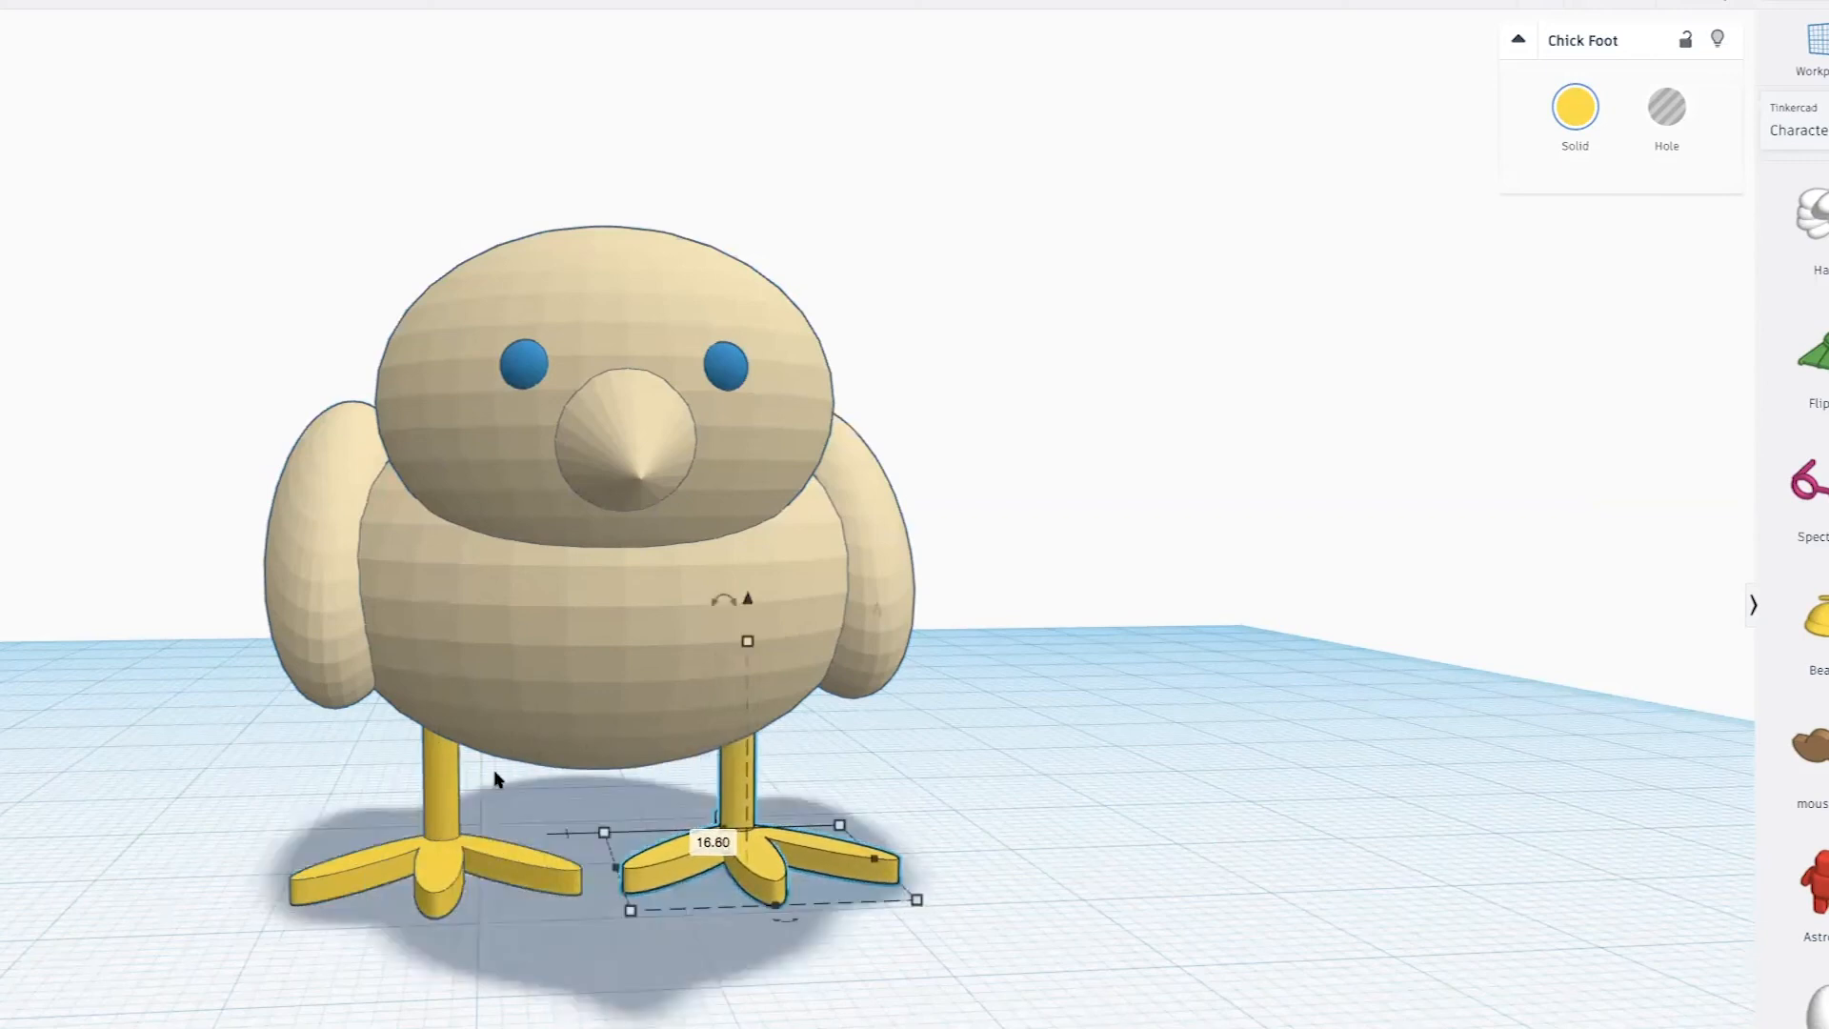
click(447, 776)
right_drag(575, 751, 533, 718)
key(Right)
key(Right)
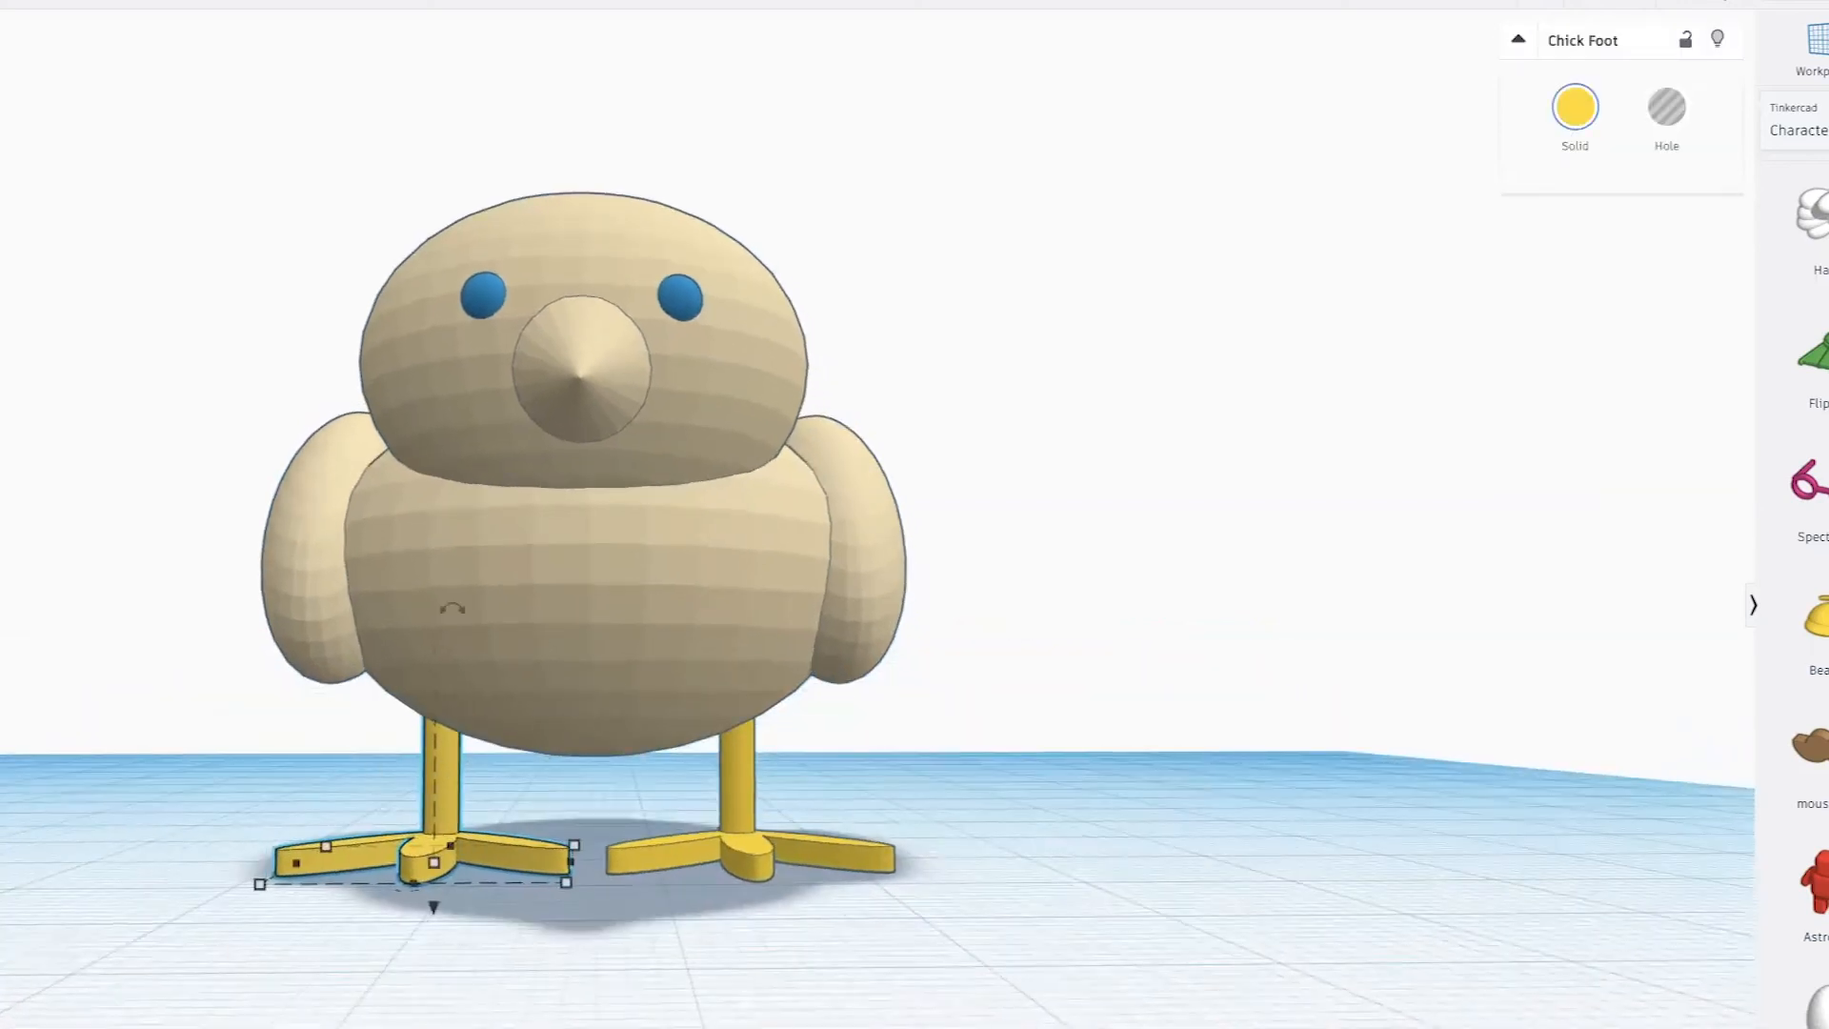
Select the chick together with both feet and group them into one Multicolor shape
click(759, 996)
mouse_move(759, 996)
right_down()
mouse_move(75, 1024)
mouse_move(1110, 1012)
right_up()
drag(246, 260, 984, 947)
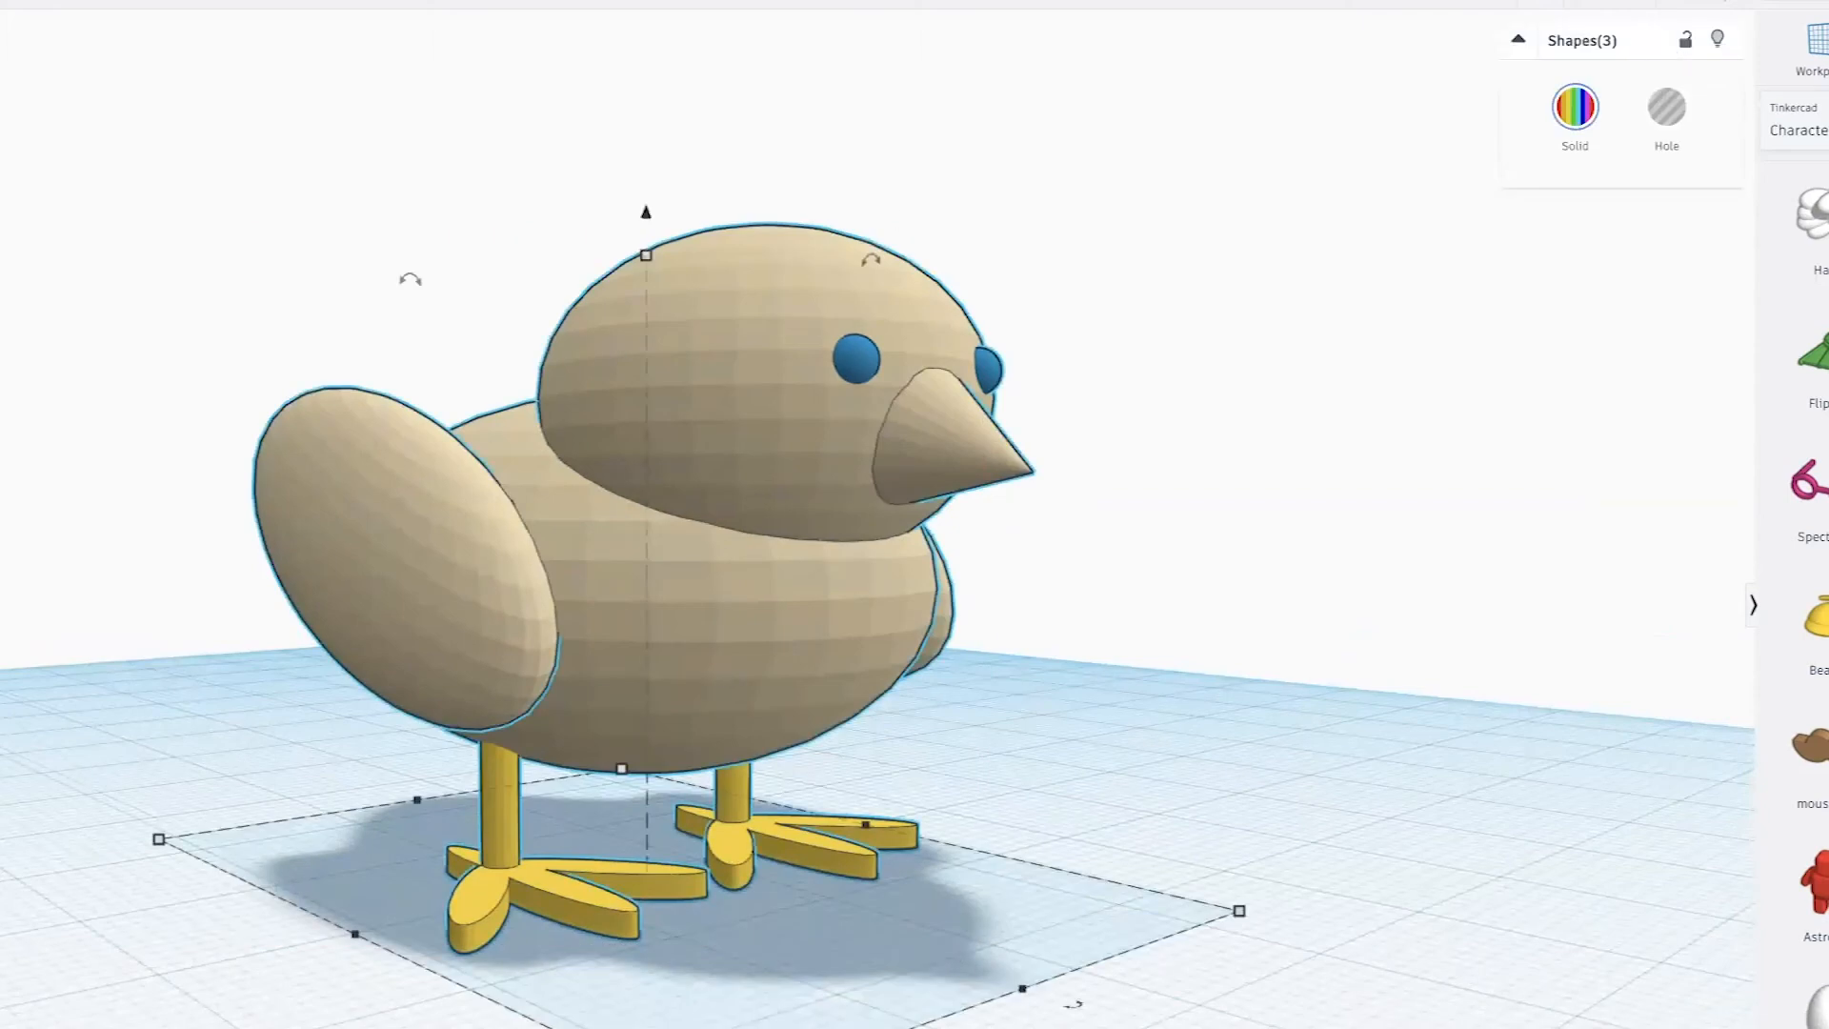
key(ctrl+g)
scroll(1667, 643, up, 5)
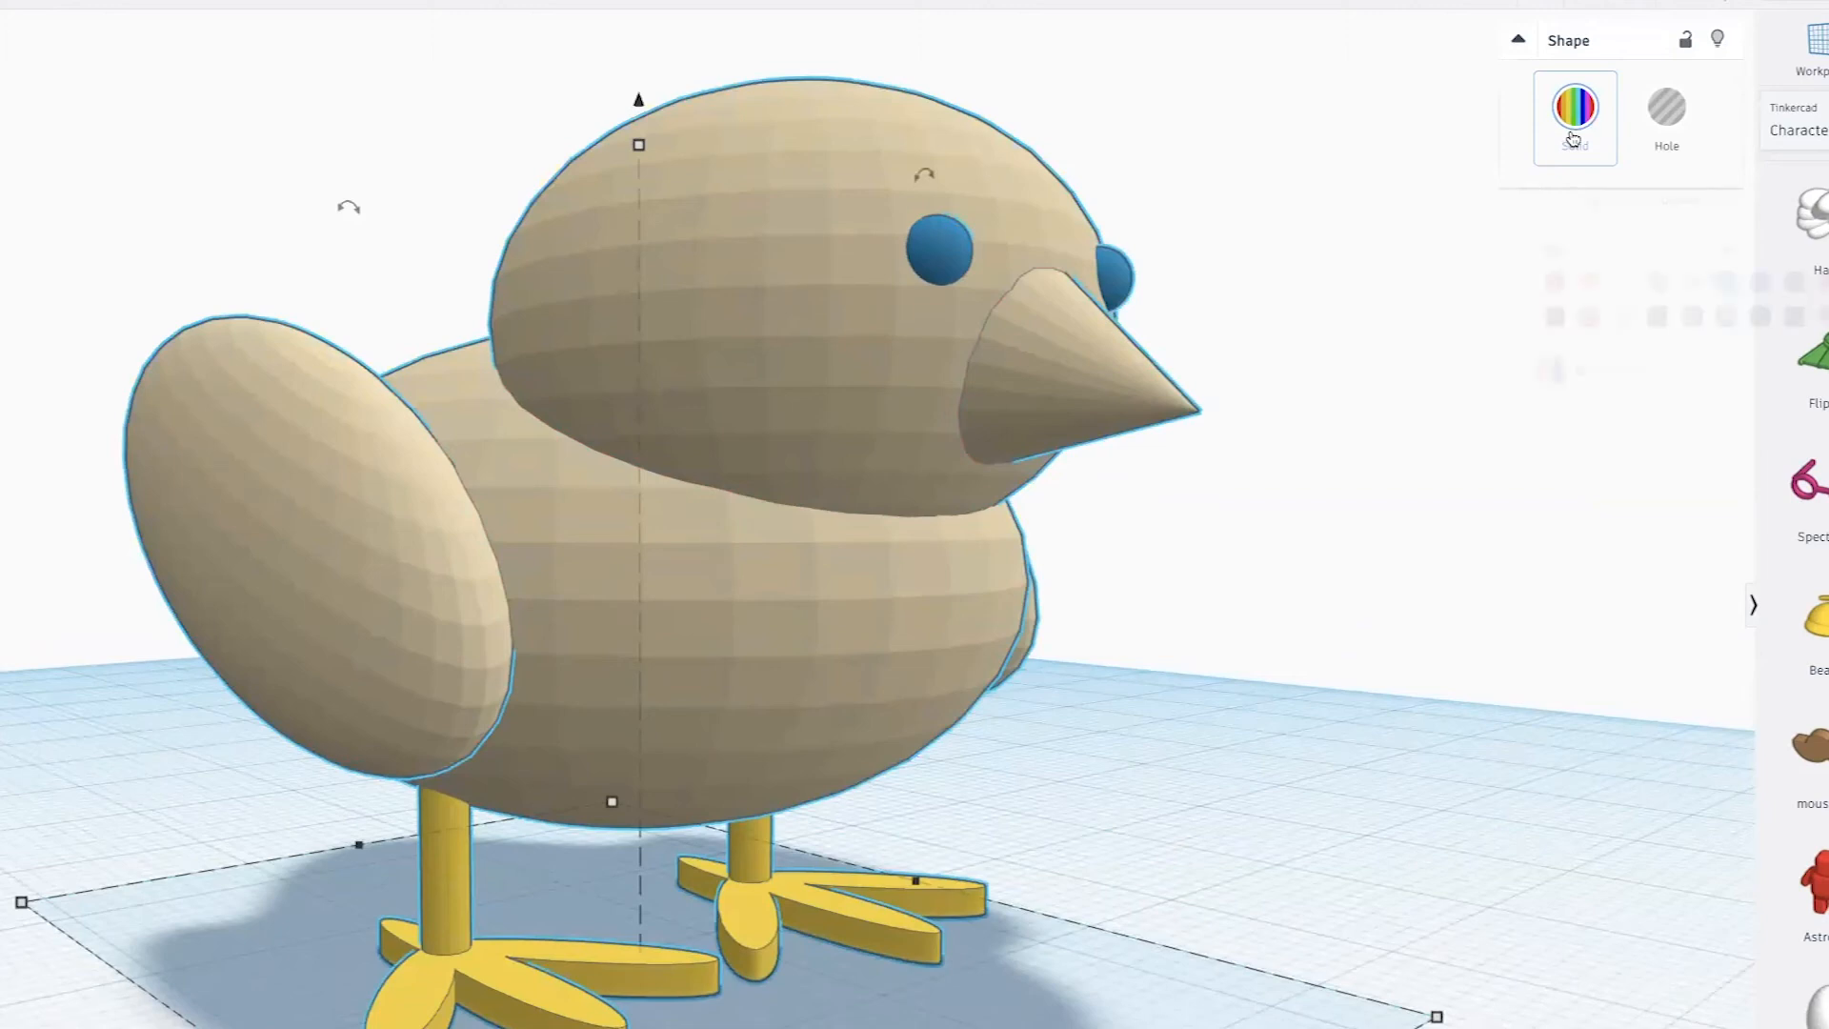
click(1573, 133)
Add an Artiste Beret from the character shapes, raise it to the top of the chick's head and shrink it to fit
right_drag(1592, 672, 1130, 718)
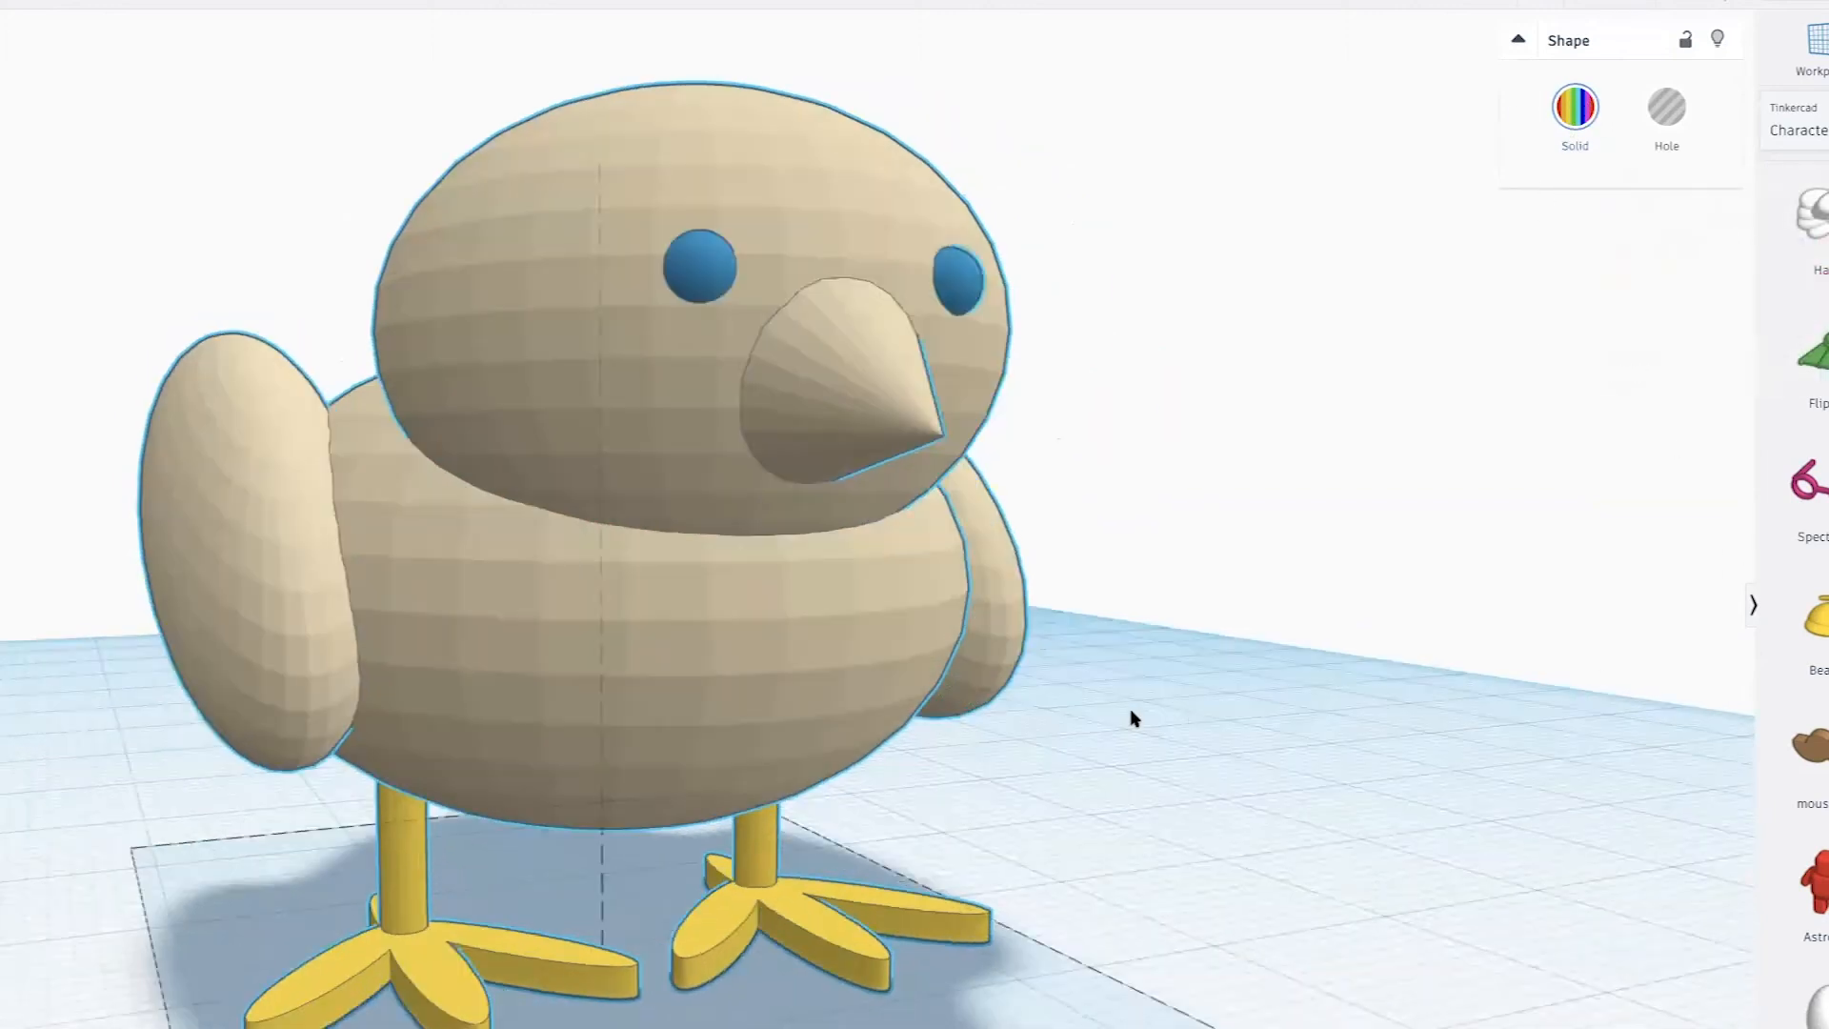
scroll(1238, 771, up, 4)
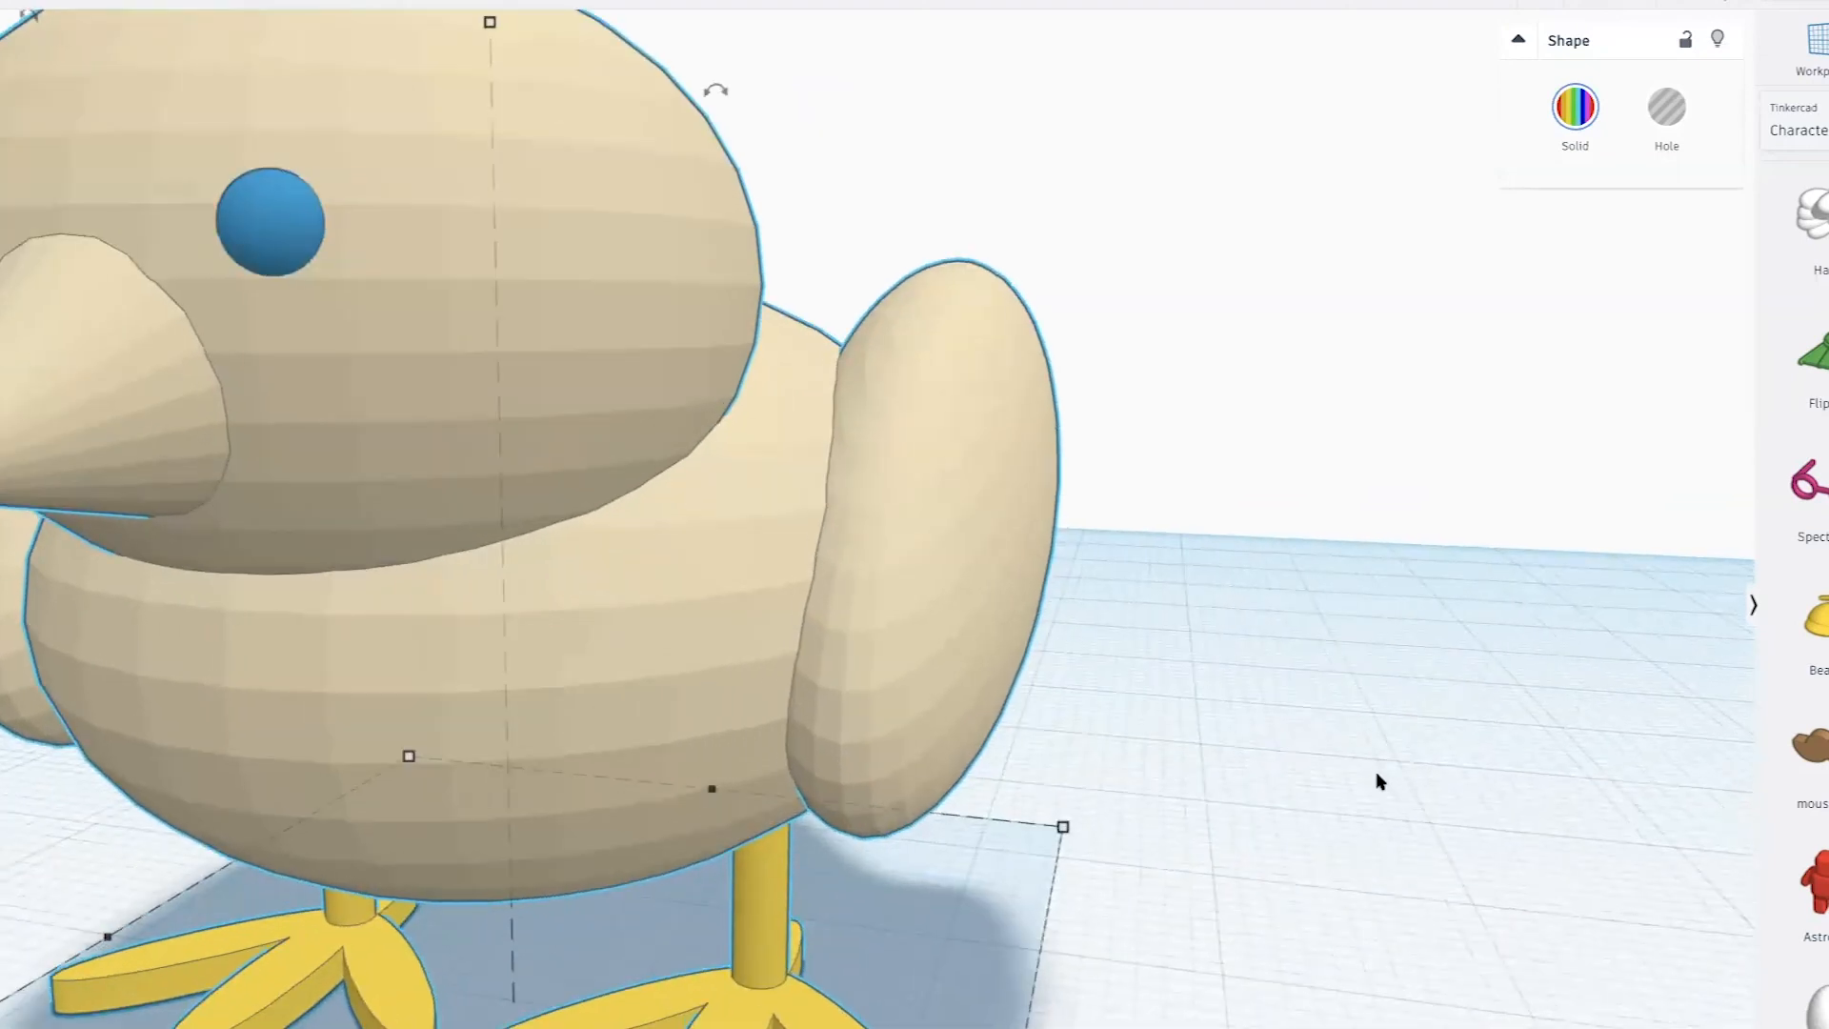
scroll(1375, 777, down, 5)
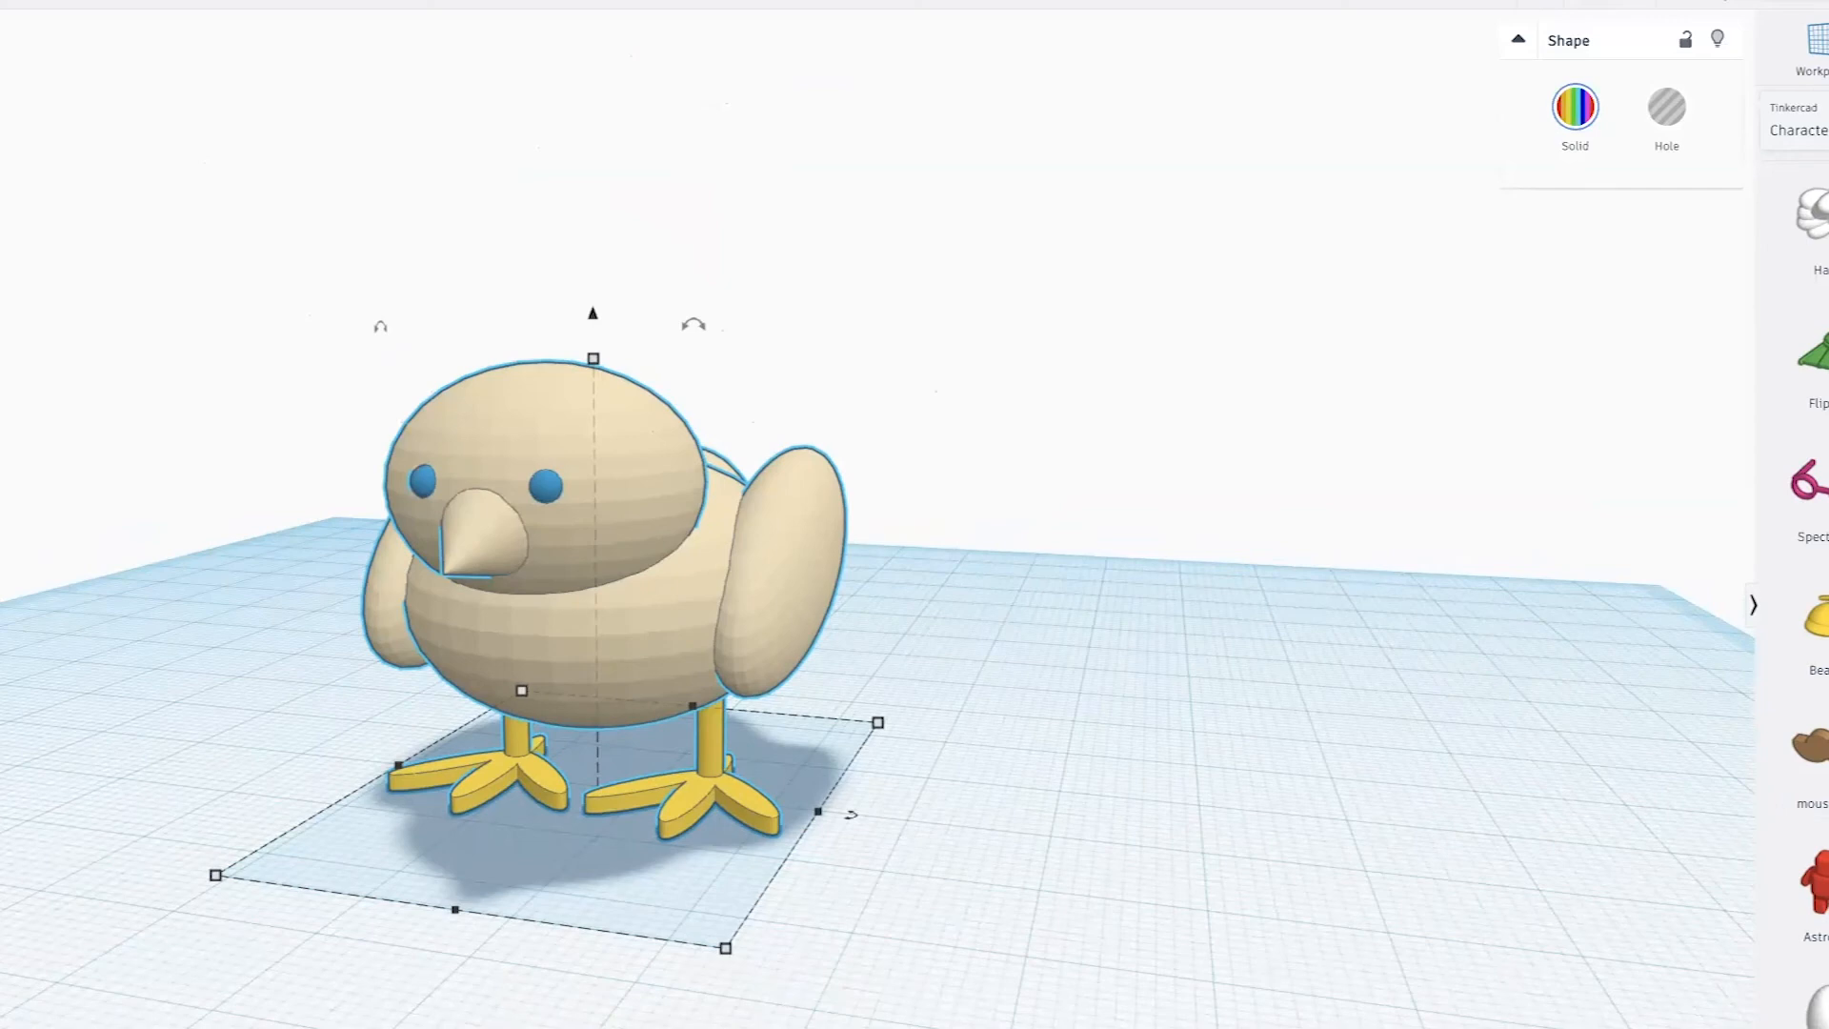
drag(1824, 805, 695, 862)
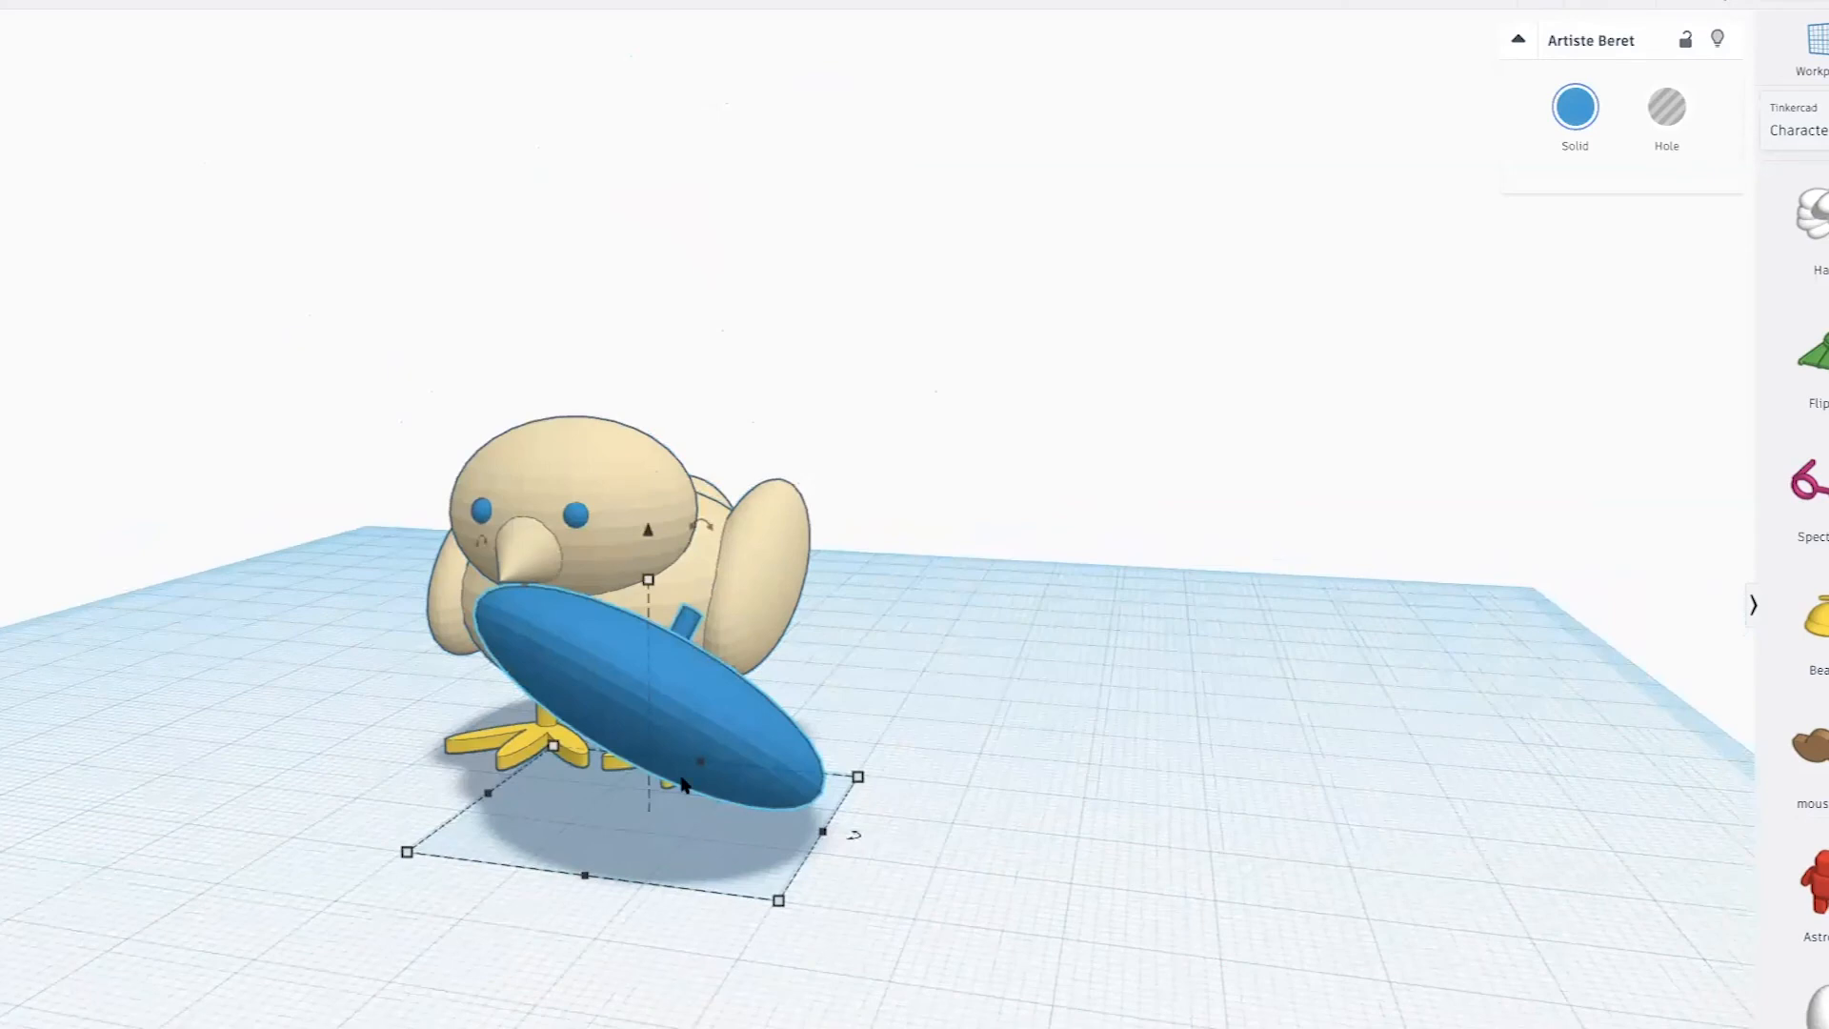
drag(648, 579, 648, 619)
right_drag(648, 619, 458, 597)
drag(445, 562, 530, 437)
right_drag(530, 437, 745, 517)
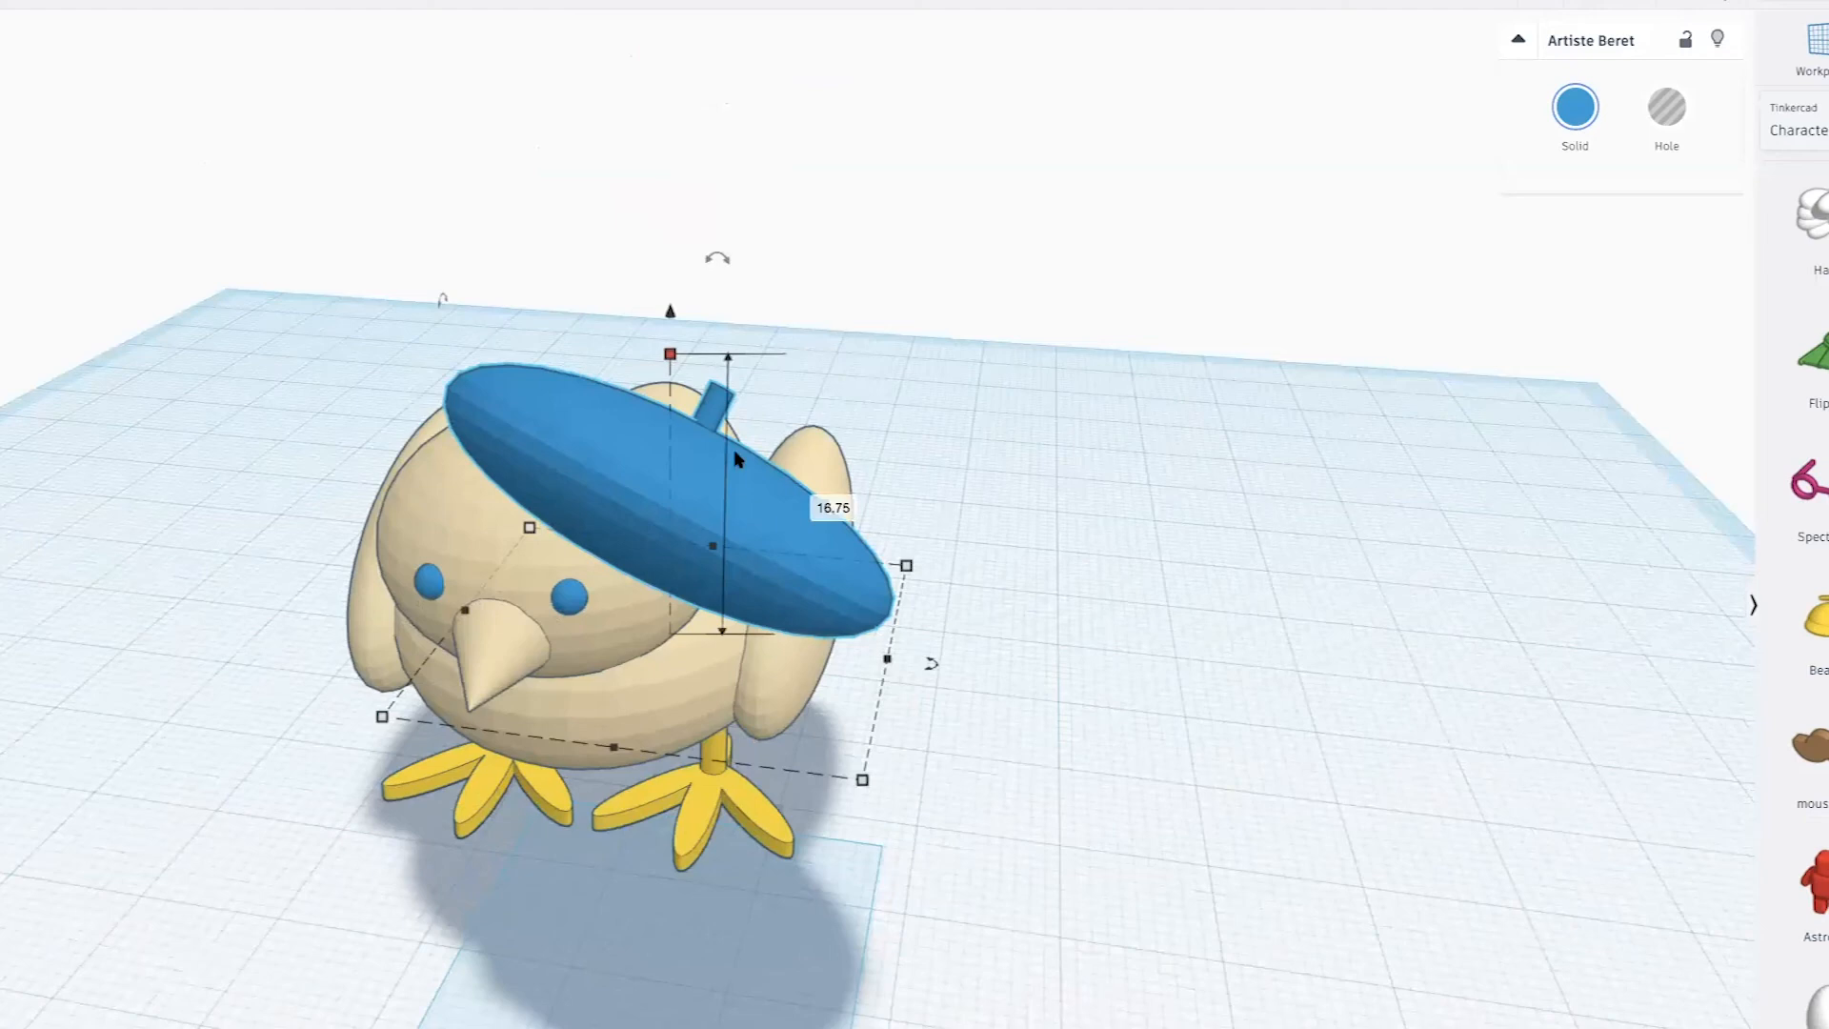
drag(670, 367, 650, 459)
Nudge the beret sideways into place on the head and raise it 0.75 mm
right_drag(722, 494, 328, 491)
key(Left)
key(Left)
key(Left)
key(Left)
key(Left)
key(Left)
key(Left)
key(Left)
key(Left)
key(Left)
key(Left)
key(Left)
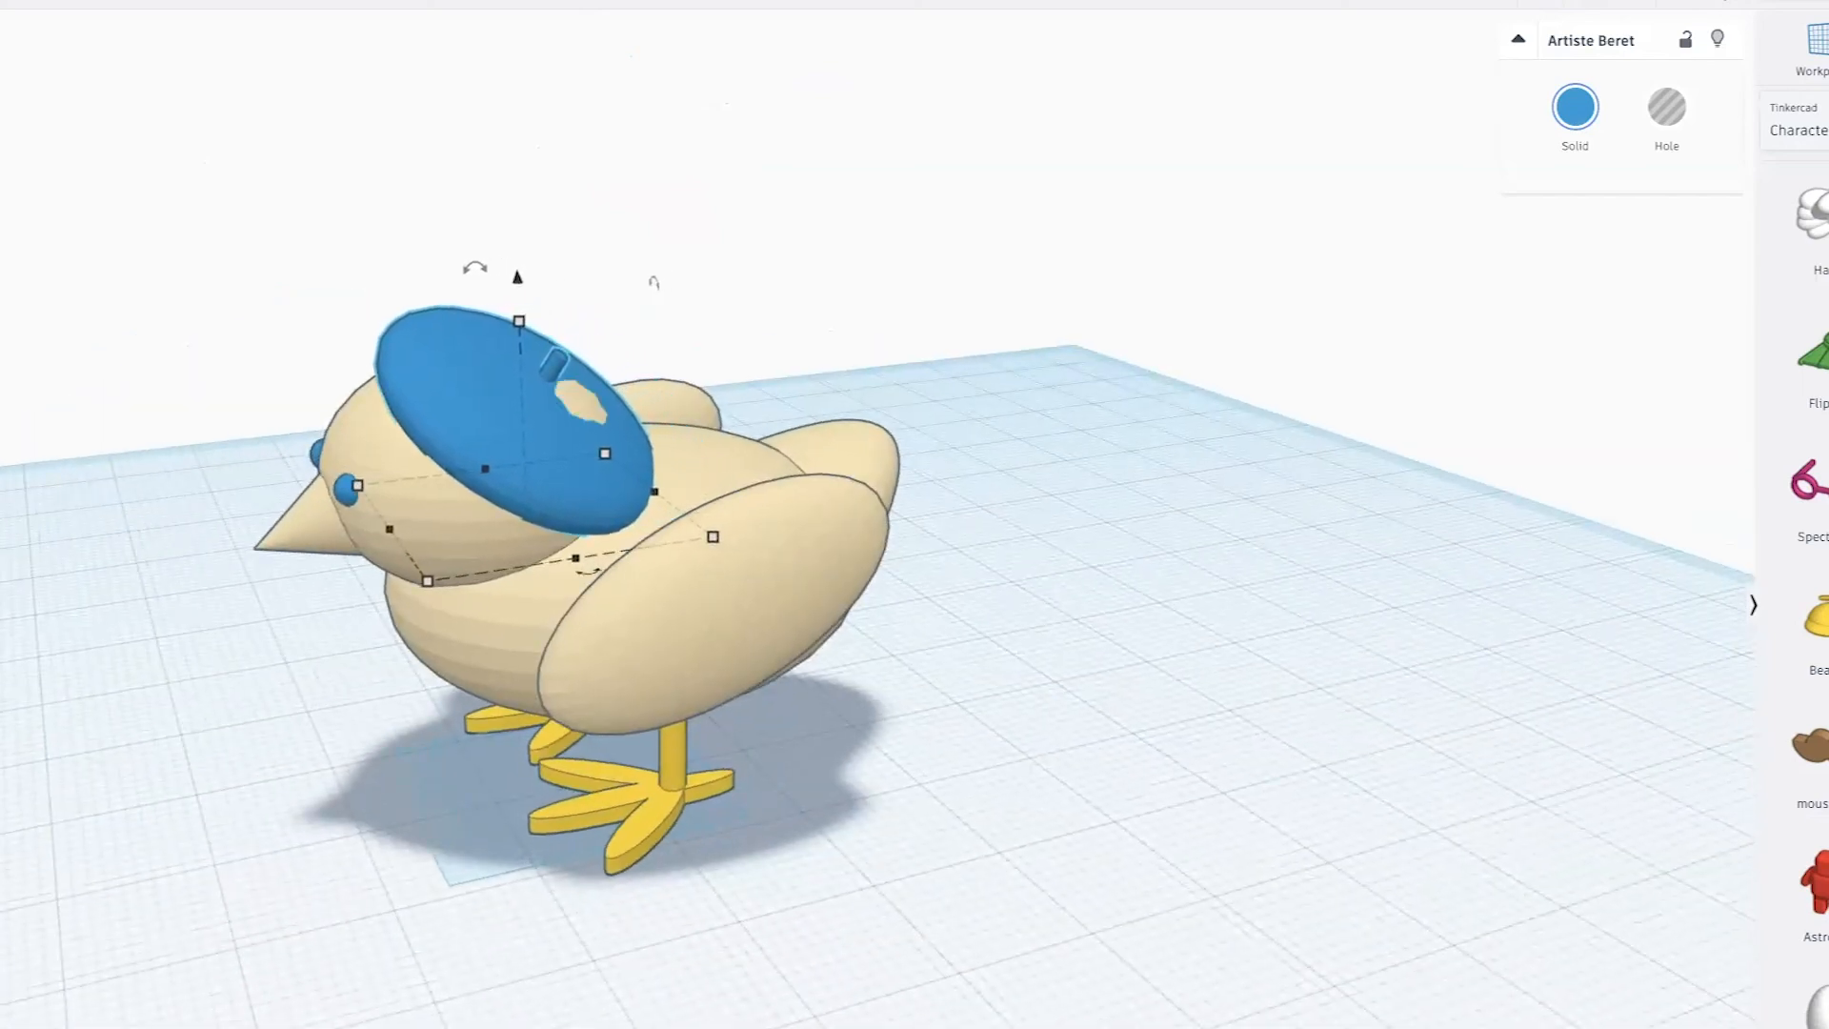
drag(518, 283, 517, 271)
Color the beret dark navy blue
click(1575, 107)
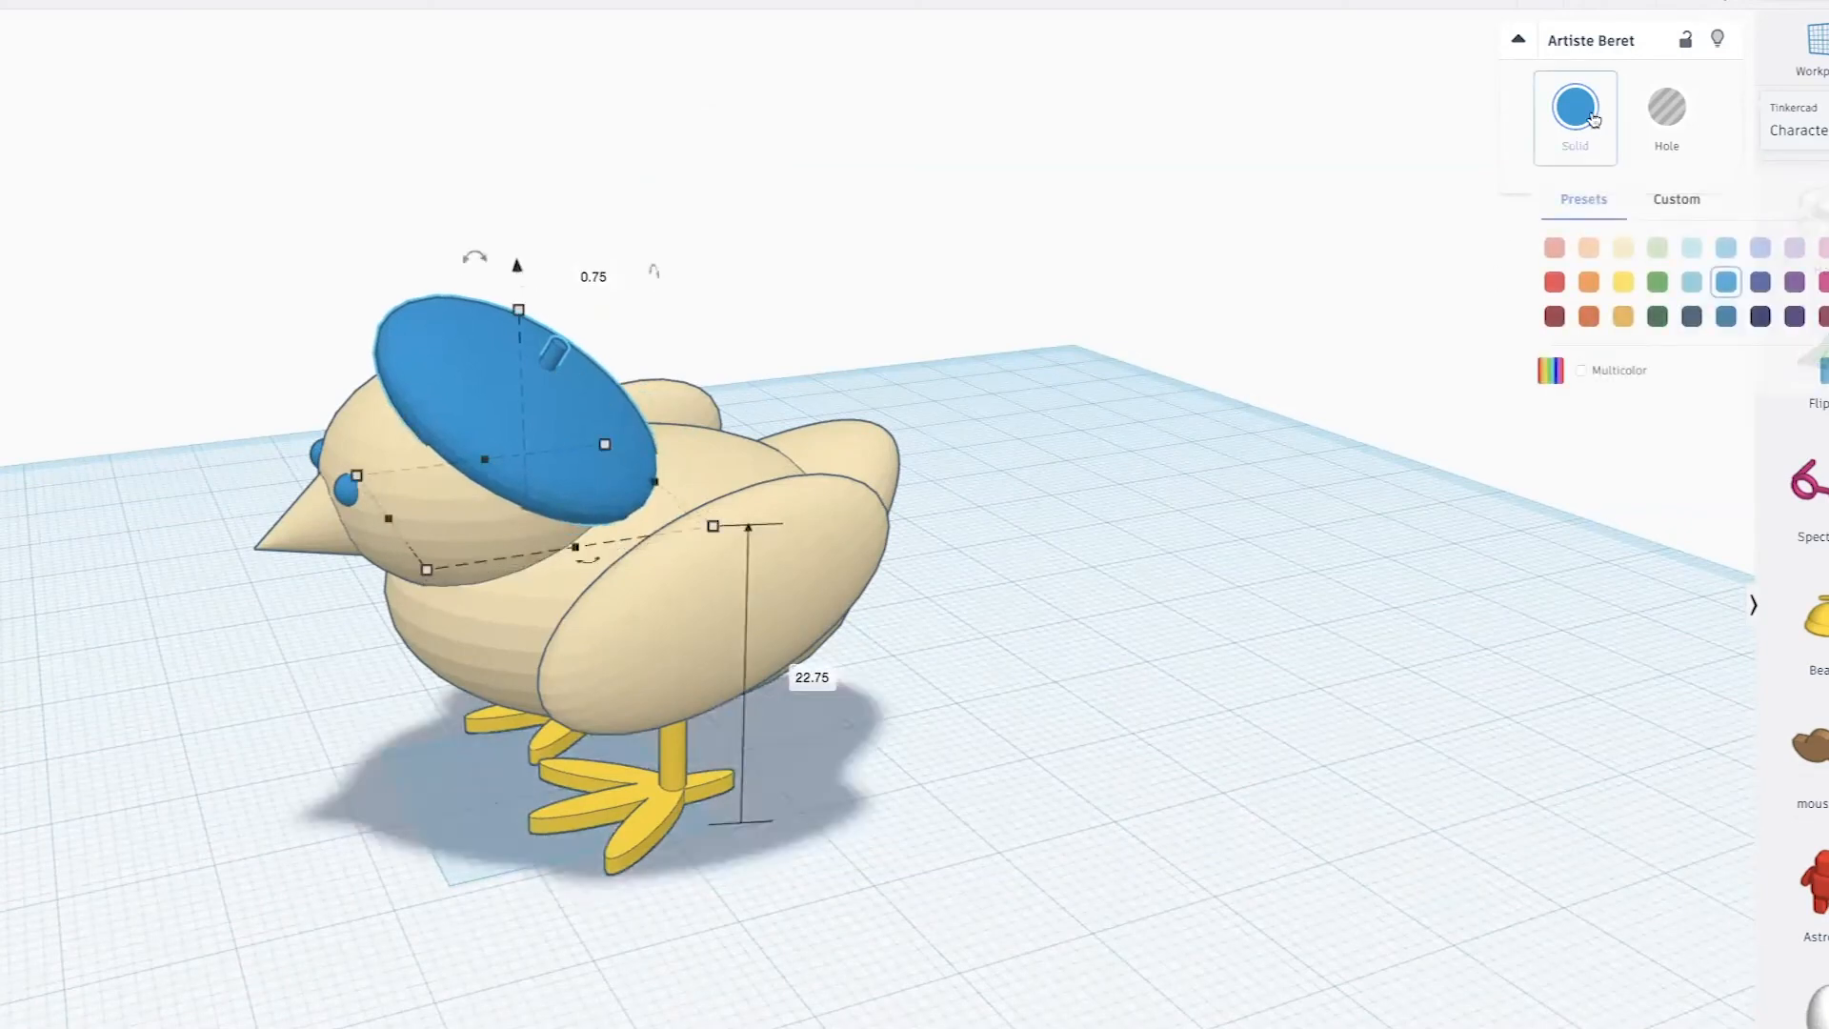
click(1760, 317)
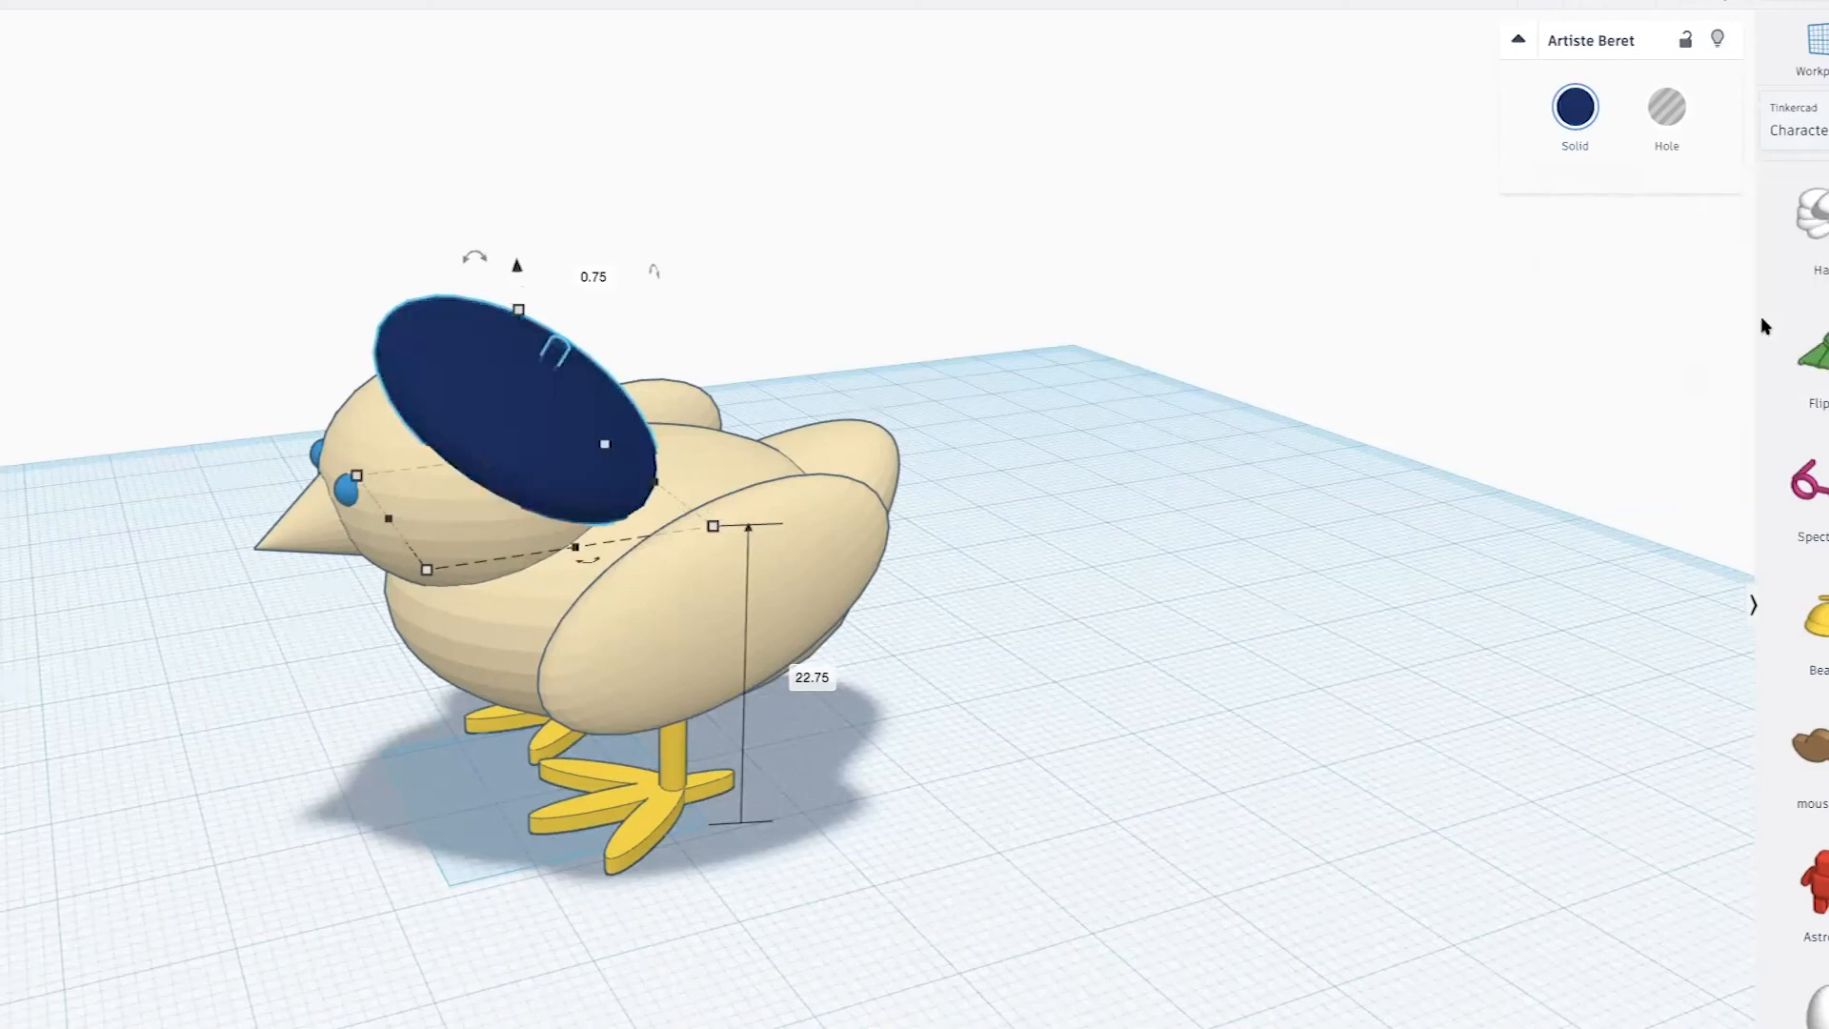
right_drag(988, 821, 1728, 845)
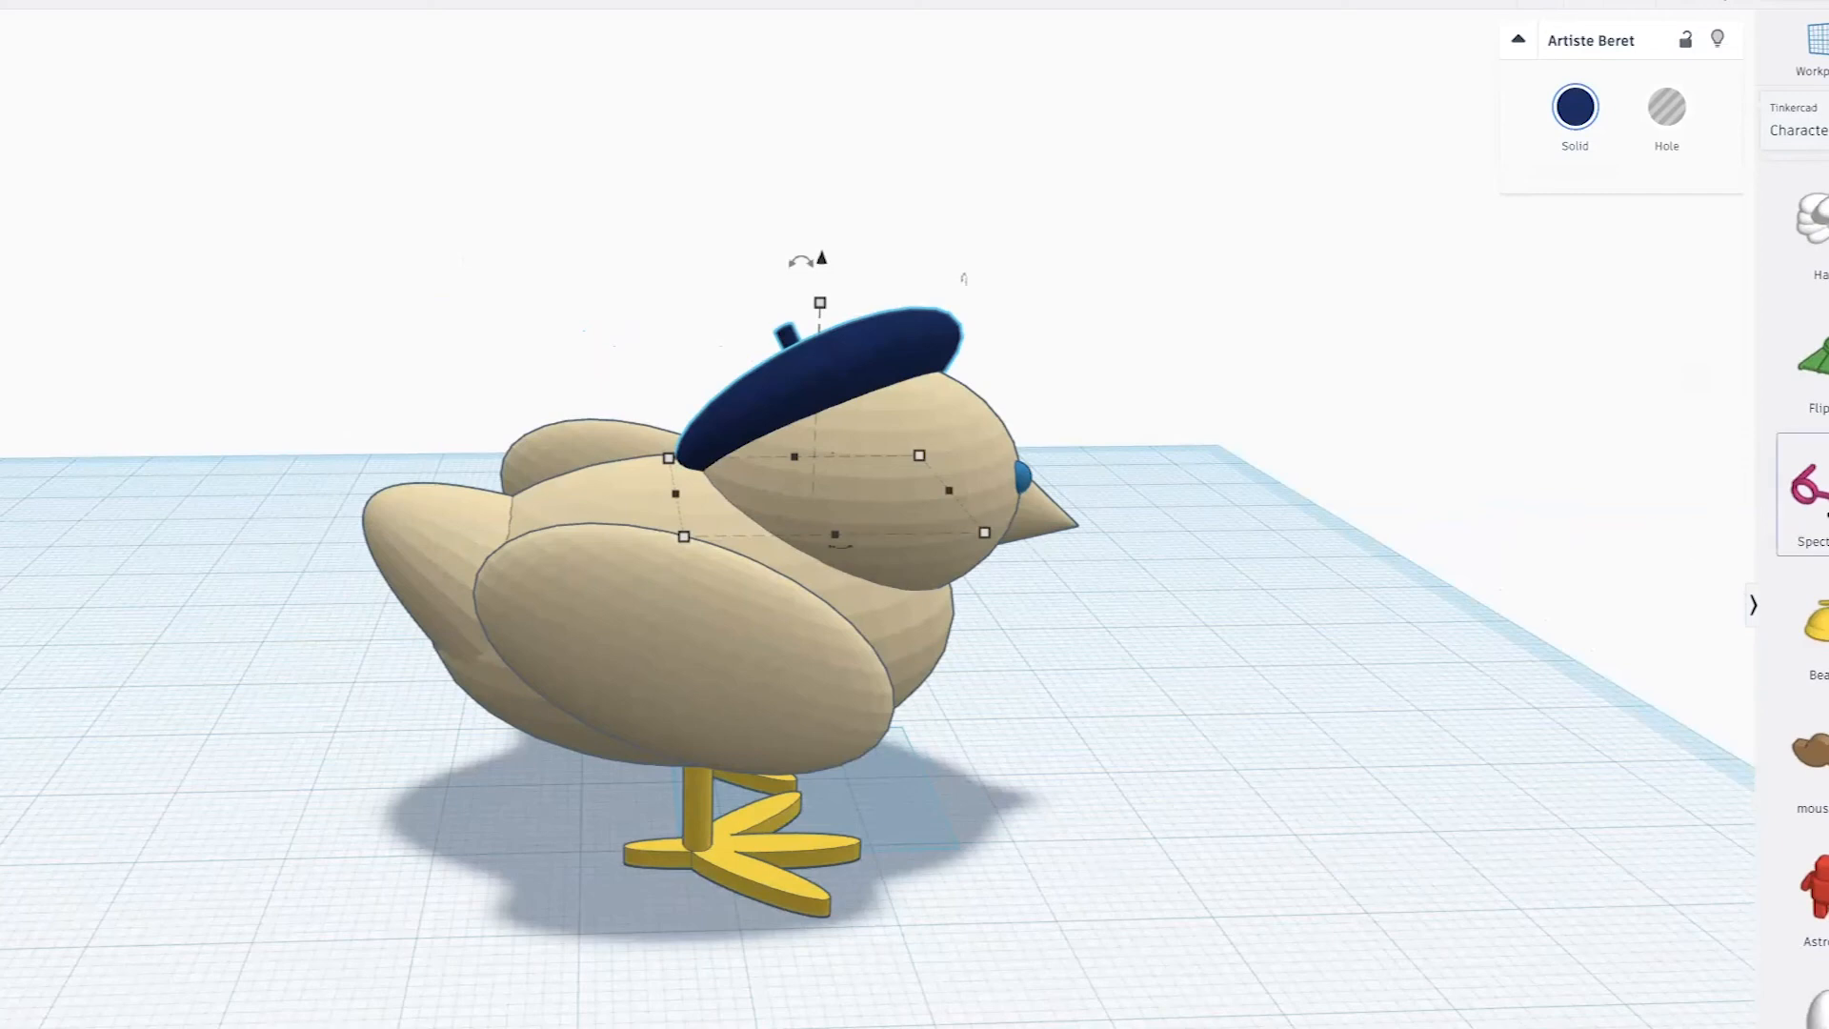
Add Spectacles from the character shapes in front of the chick and color them yellow
click(1806, 491)
click(1173, 739)
mouse_move(1174, 740)
right_down()
mouse_move(864, 736)
mouse_move(1143, 727)
right_up()
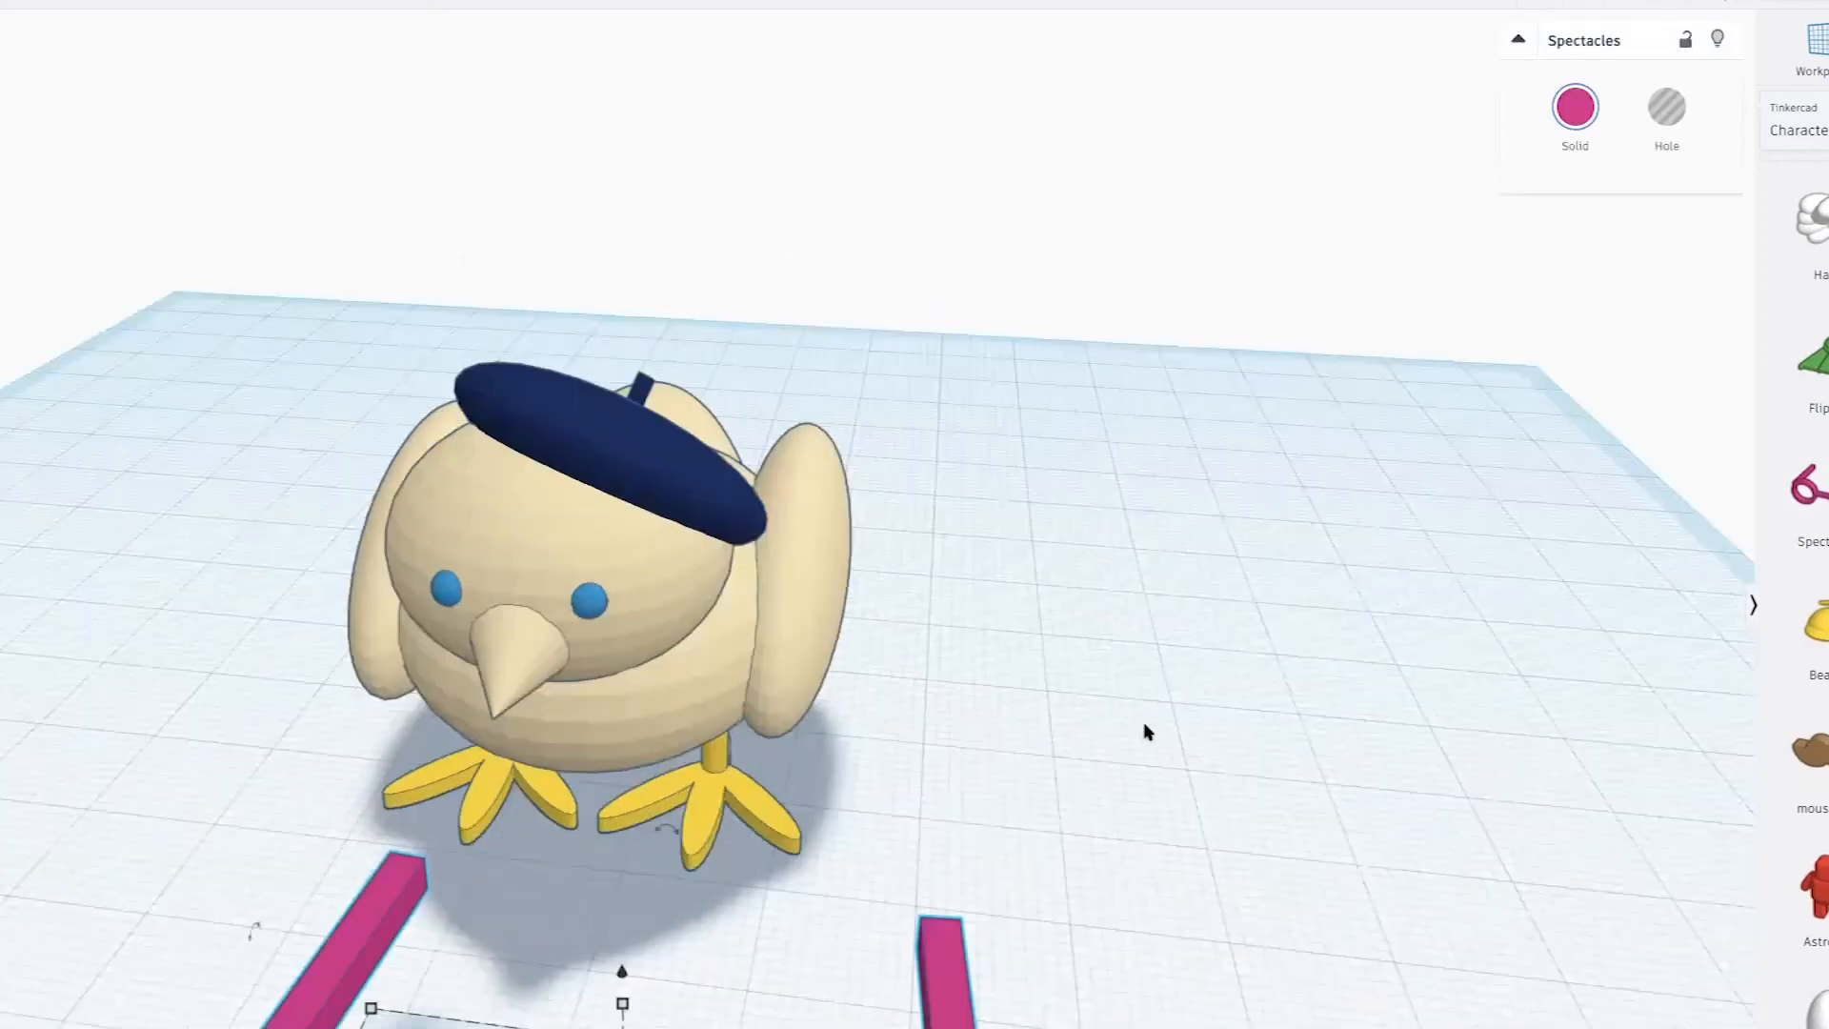
click(1575, 106)
click(1623, 282)
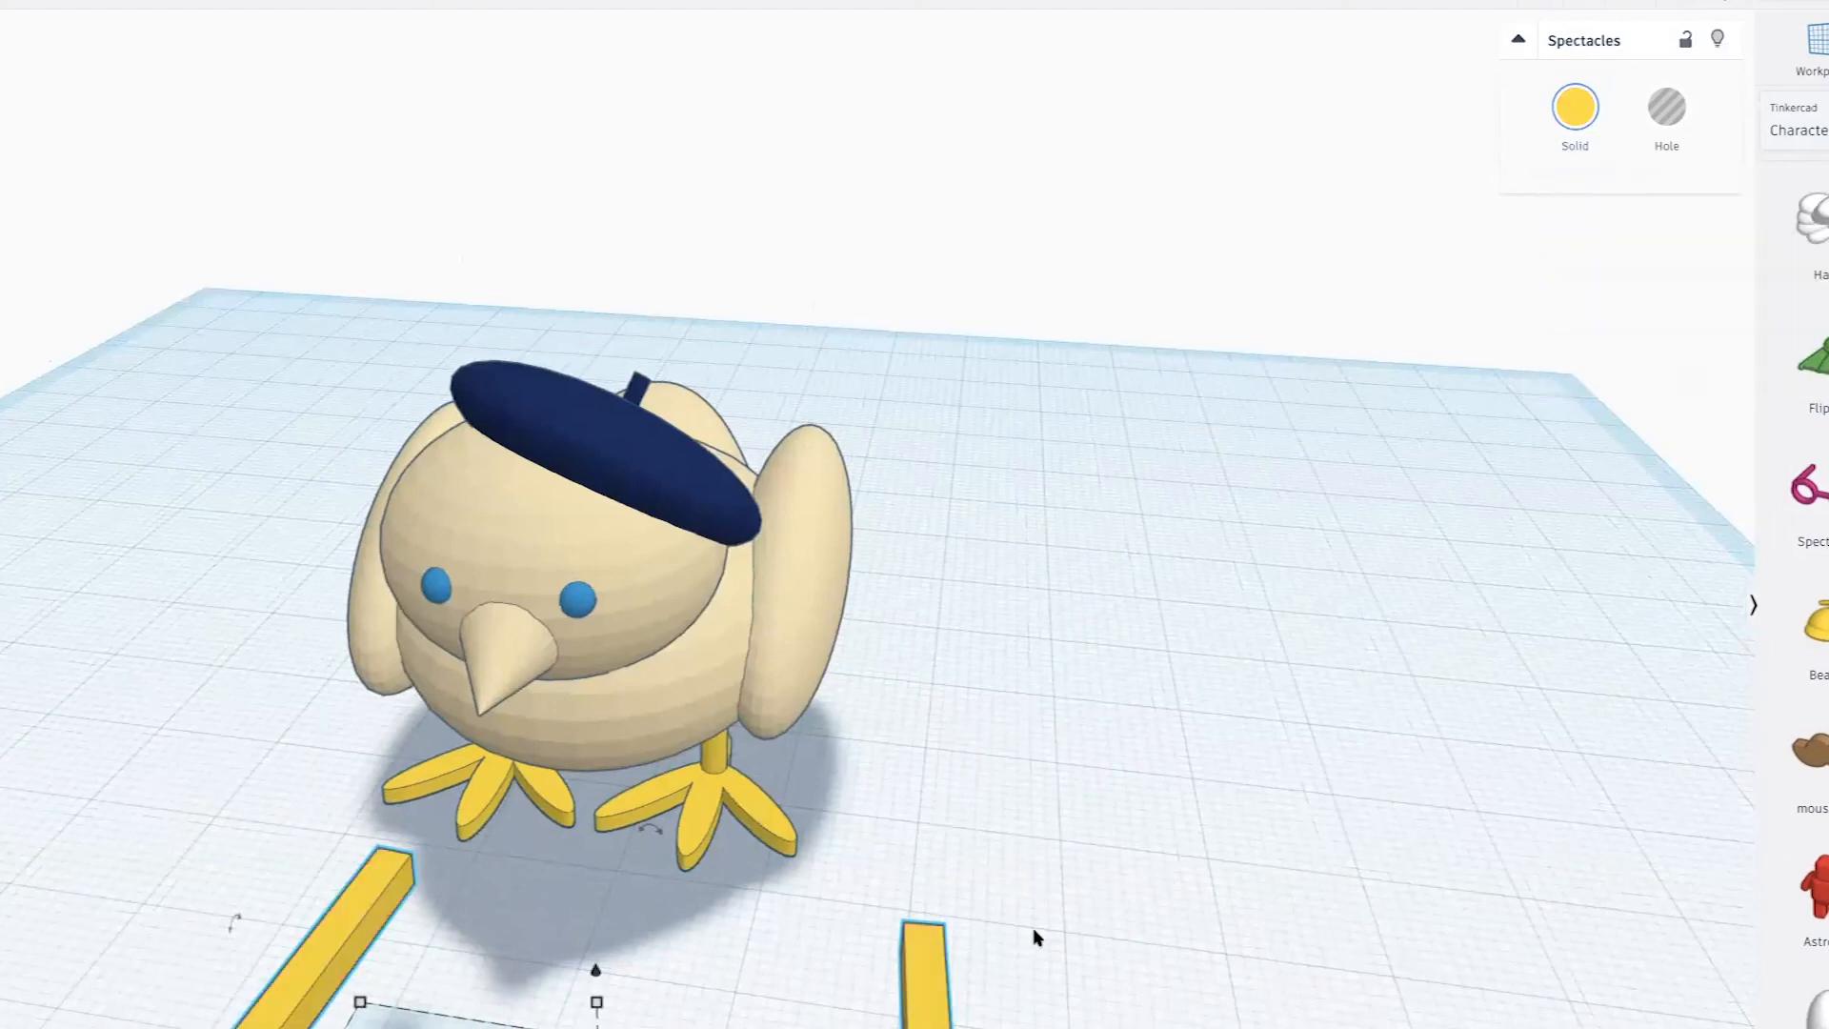
Scale the spectacles down proportionally and position them on the chick's face around the eyes
drag(911, 993, 791, 791)
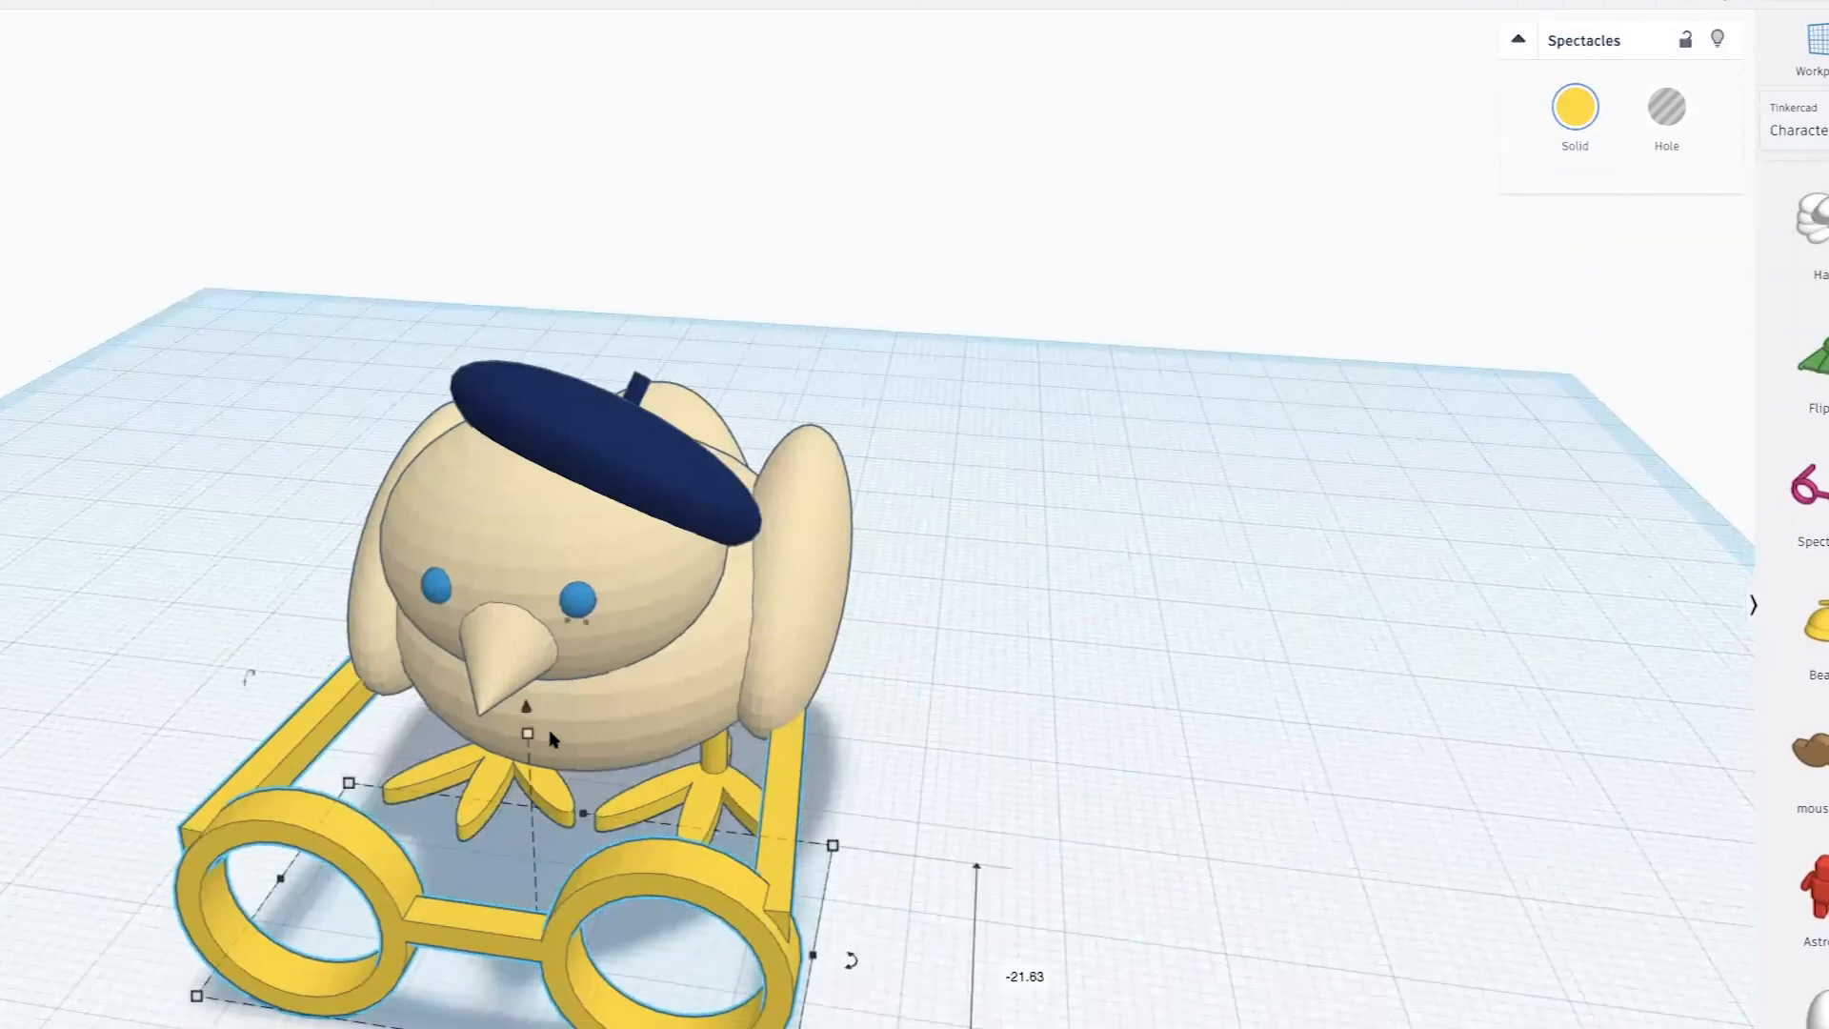
shift+drag(525, 748, 514, 531)
right_drag(518, 522, 814, 624)
scroll(815, 624, up, 2)
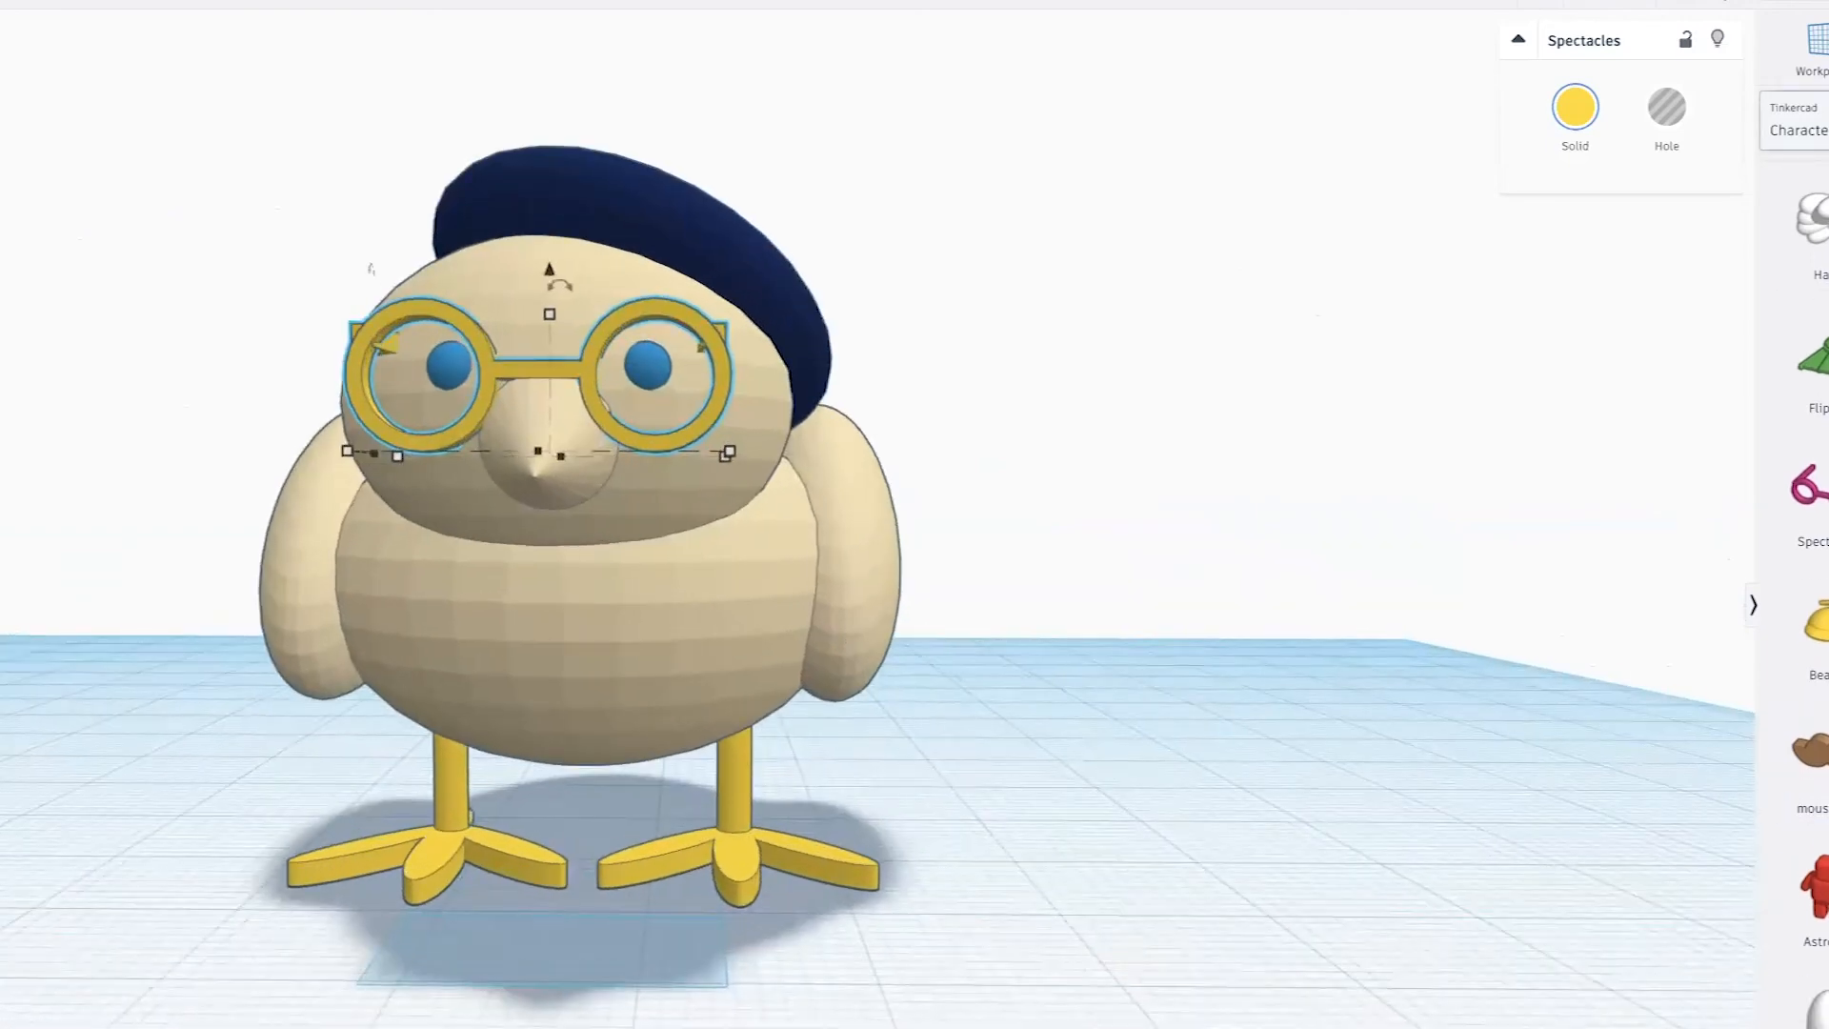
Add a blue sphere from the Basic Shapes beside the chick and stretch it into a flat ellipsoid about 90.25 mm long
click(1810, 121)
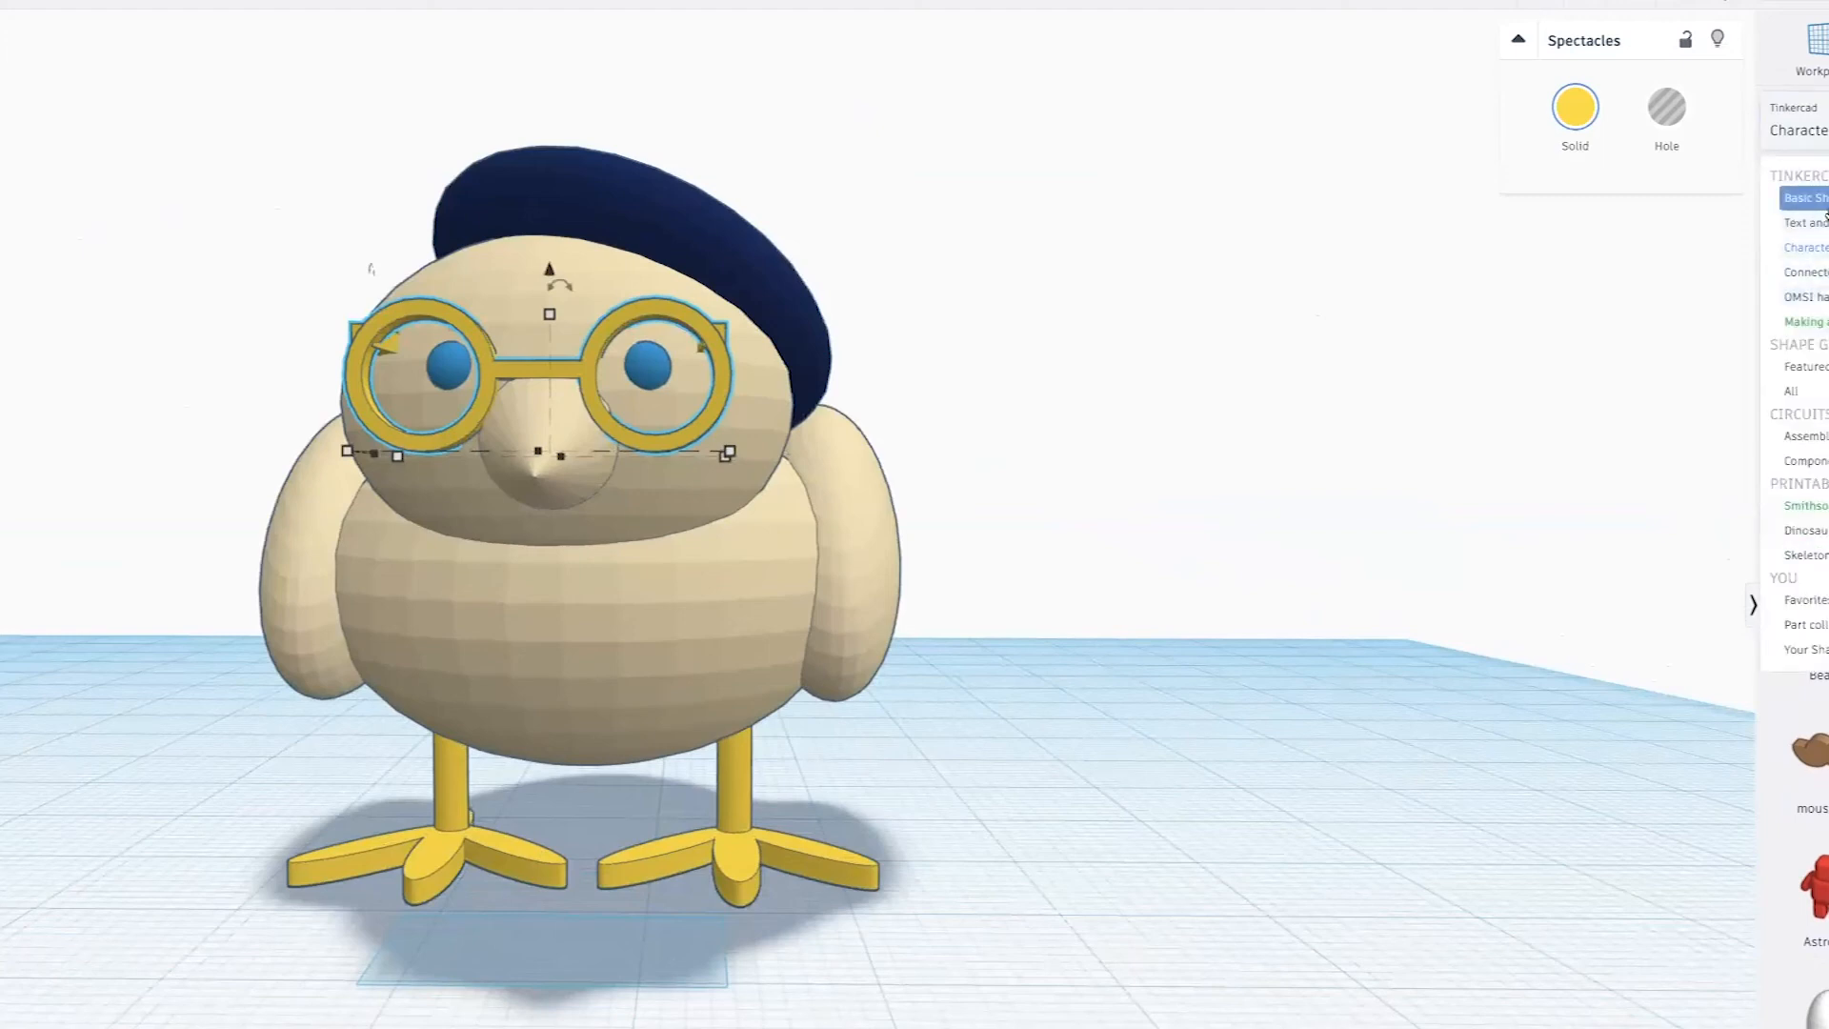
click(1819, 200)
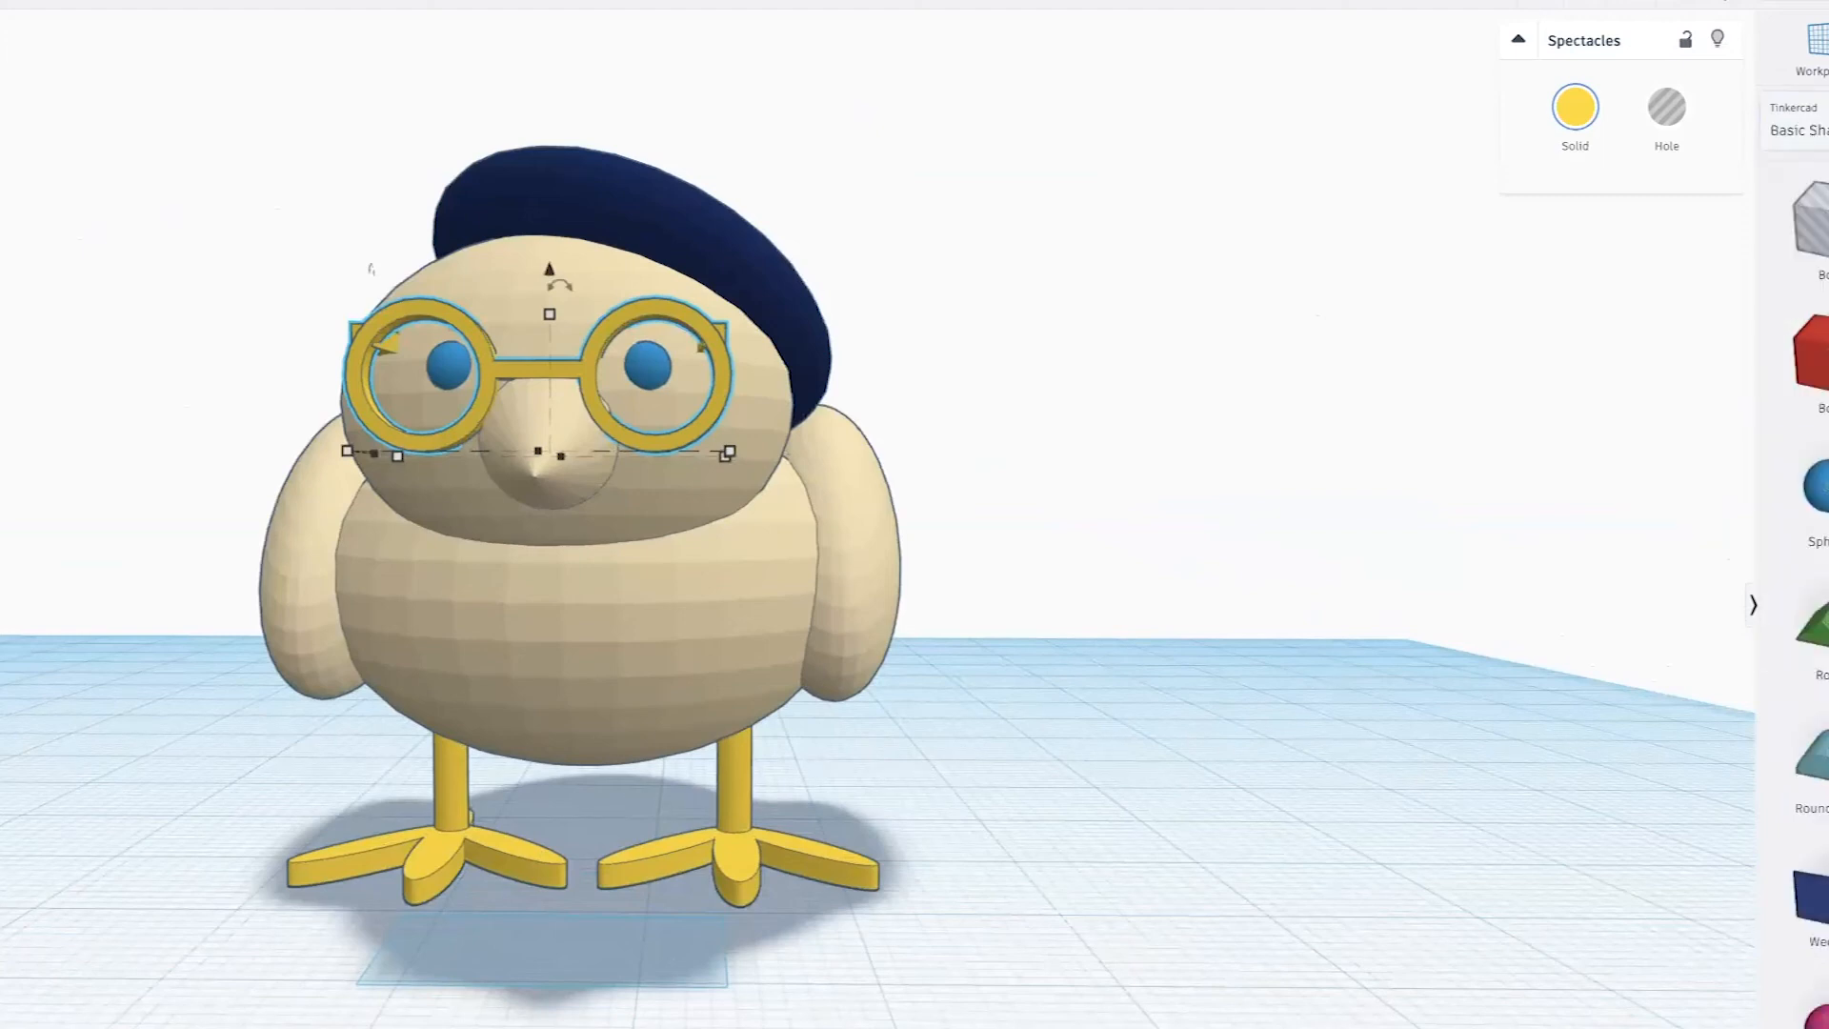
drag(1819, 495, 10, 901)
right_drag(486, 938, 1247, 991)
scroll(795, 886, down, 5)
drag(796, 885, 245, 847)
drag(452, 657, 448, 759)
right_drag(783, 895, 461, 849)
click(461, 848)
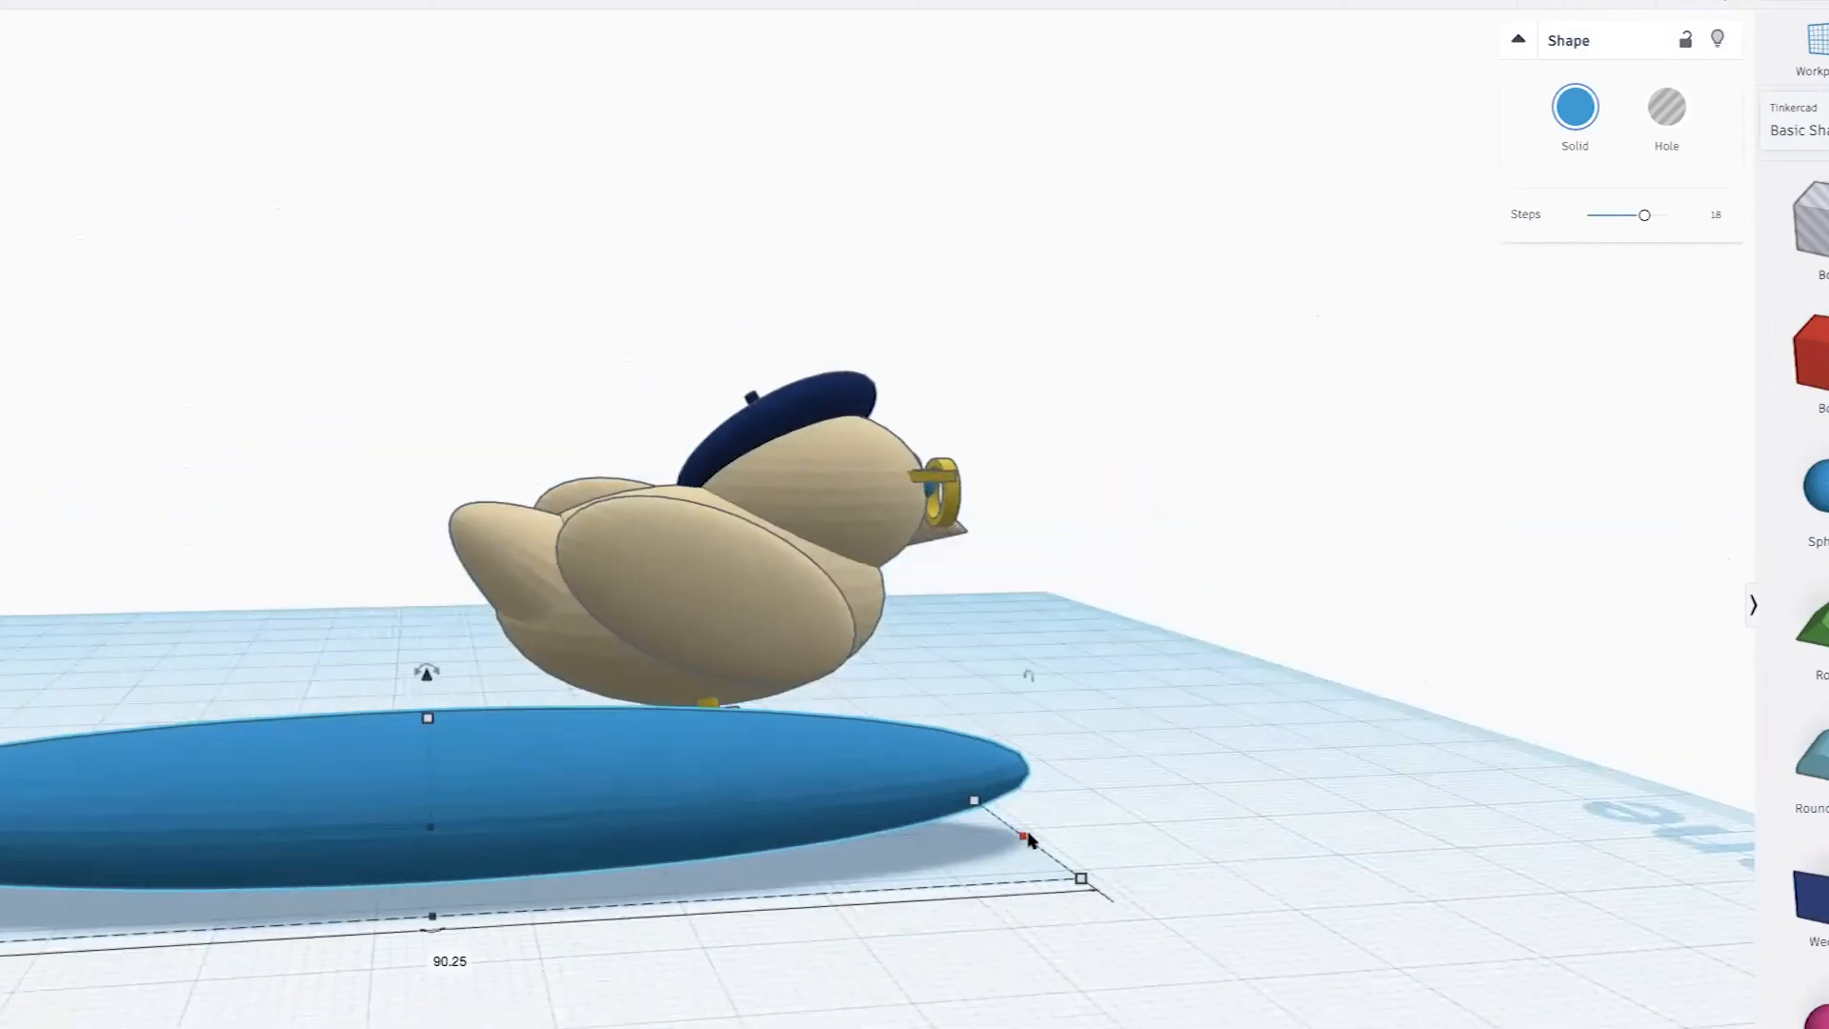
Add a Round Roof from the Basic Shapes near the ellipsoid's rear end and rotate it -90°
right_drag(314, 881, 204, 957)
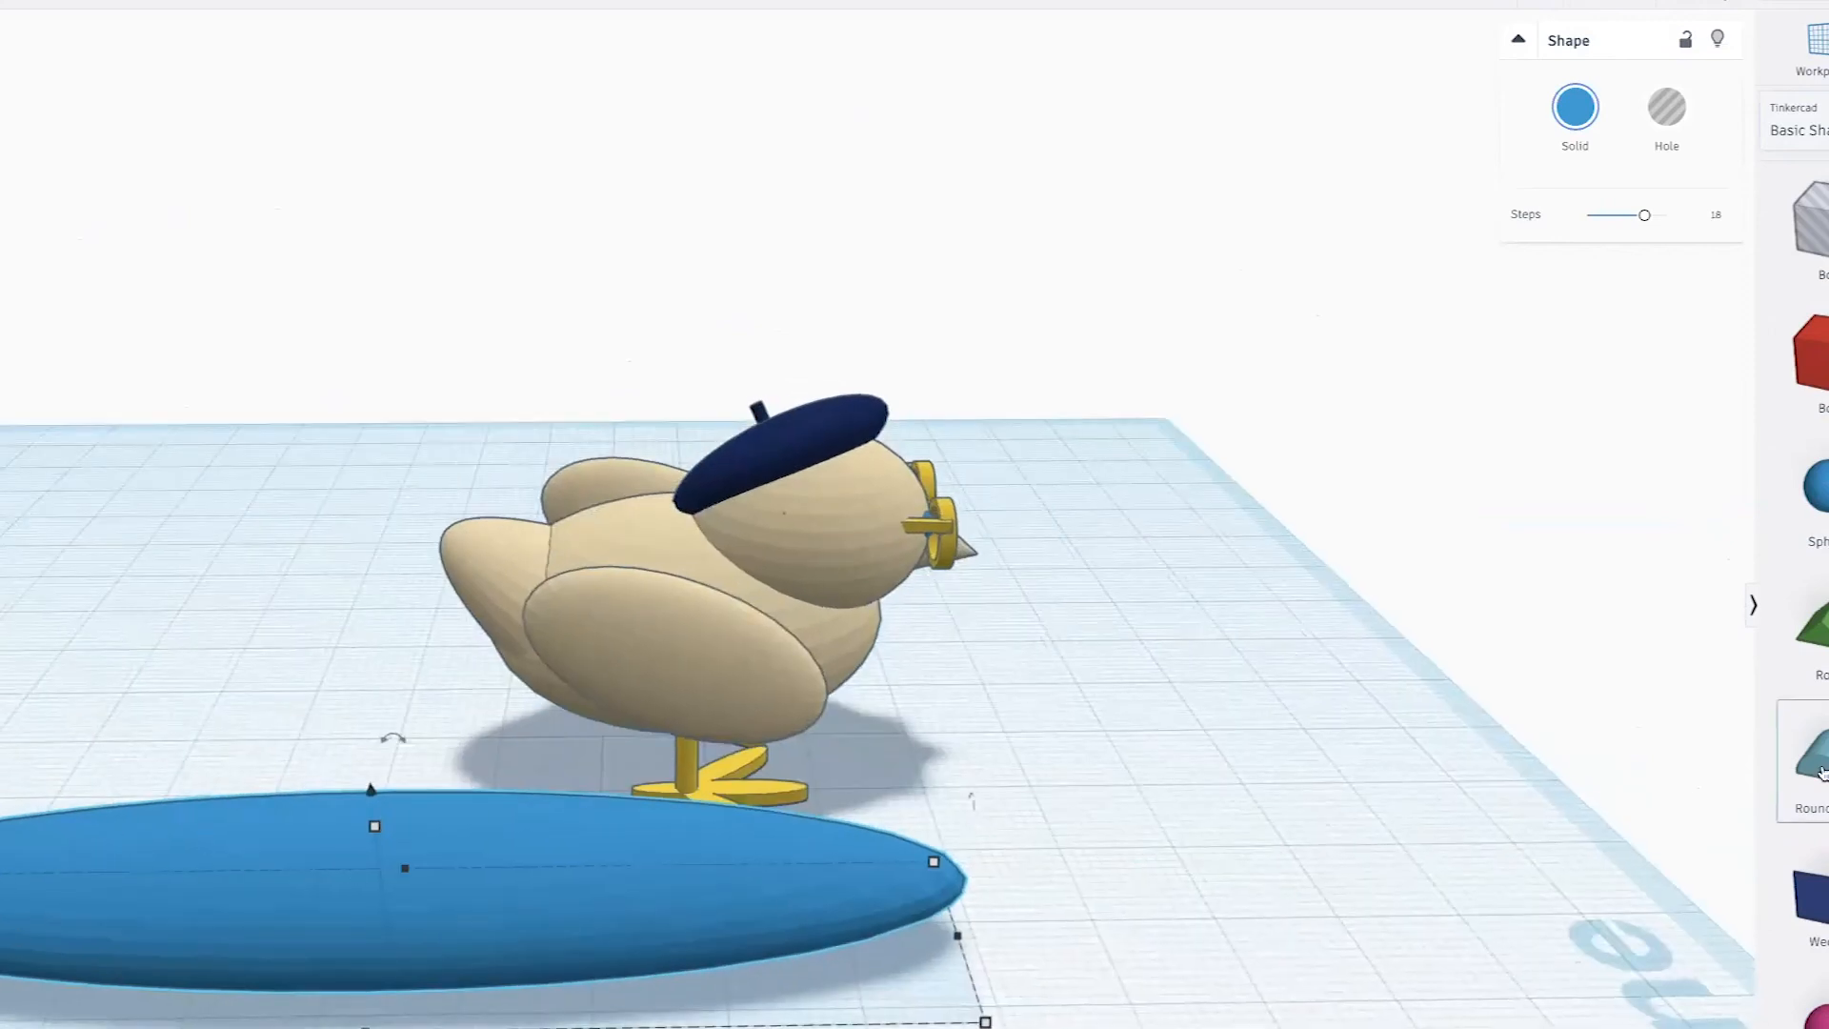
right_drag(1237, 960, 1157, 1025)
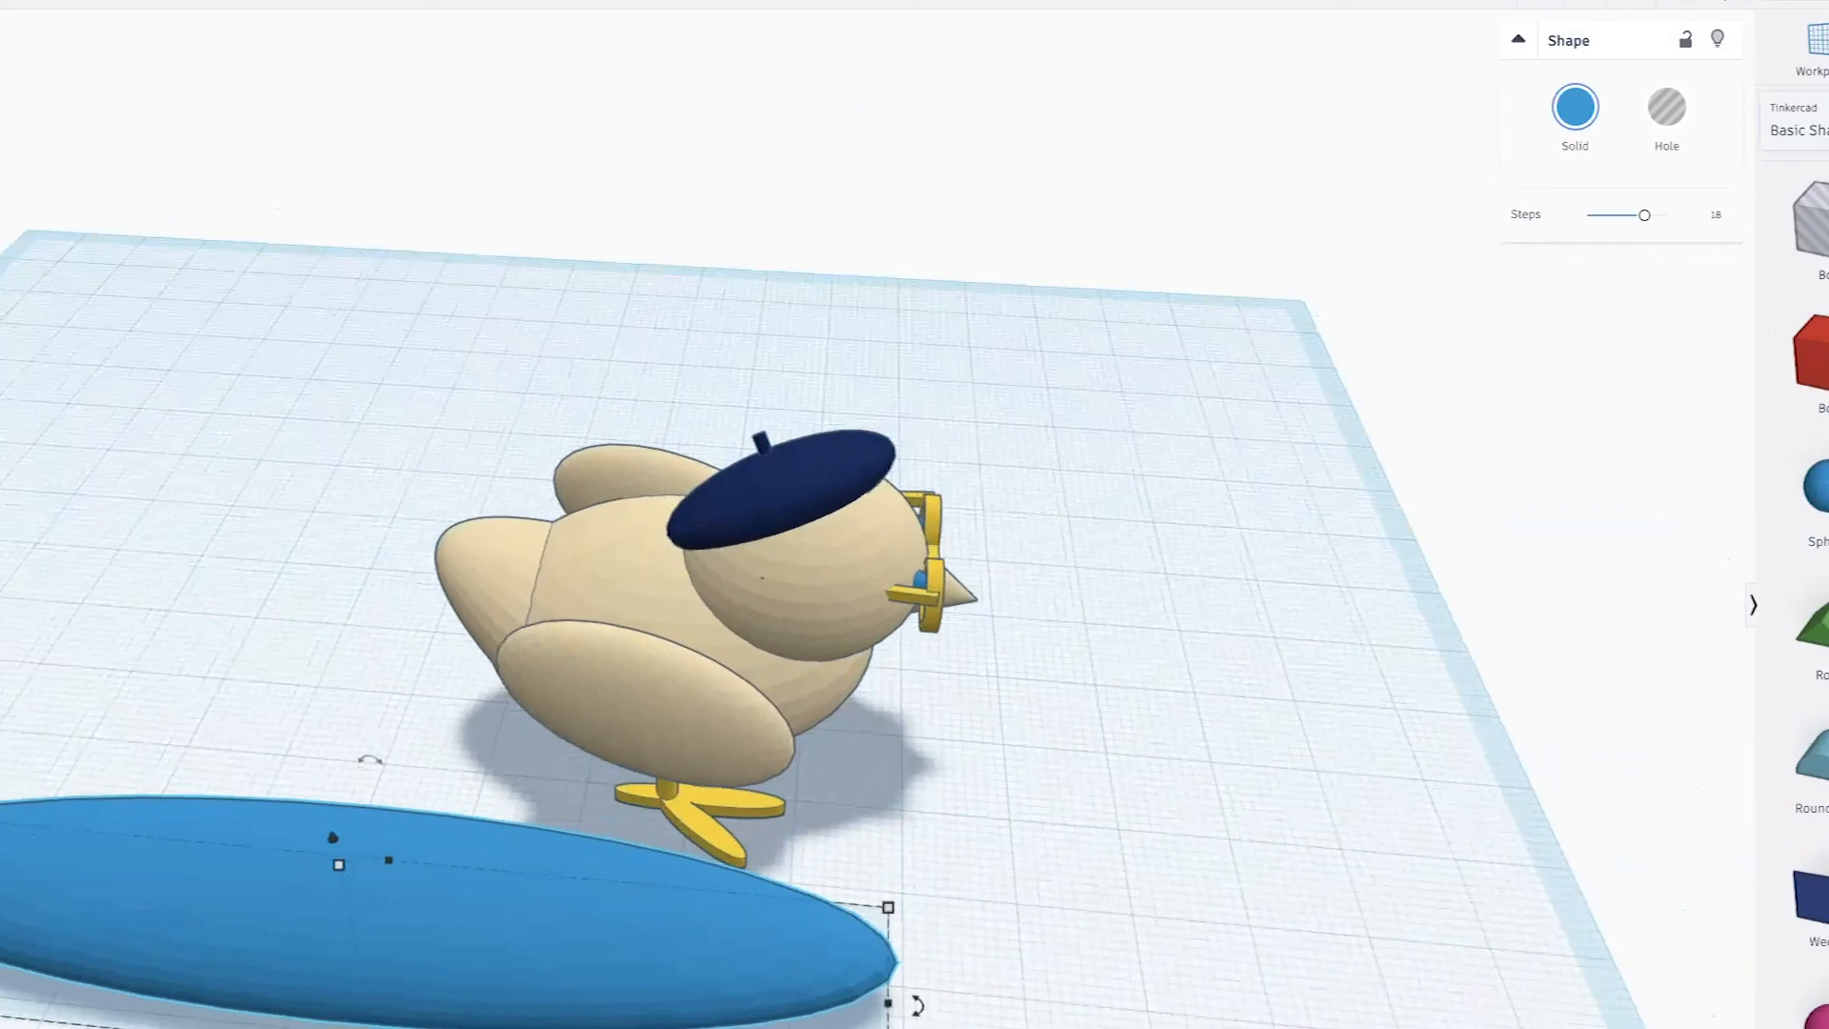
scroll(1814, 978, down, 6)
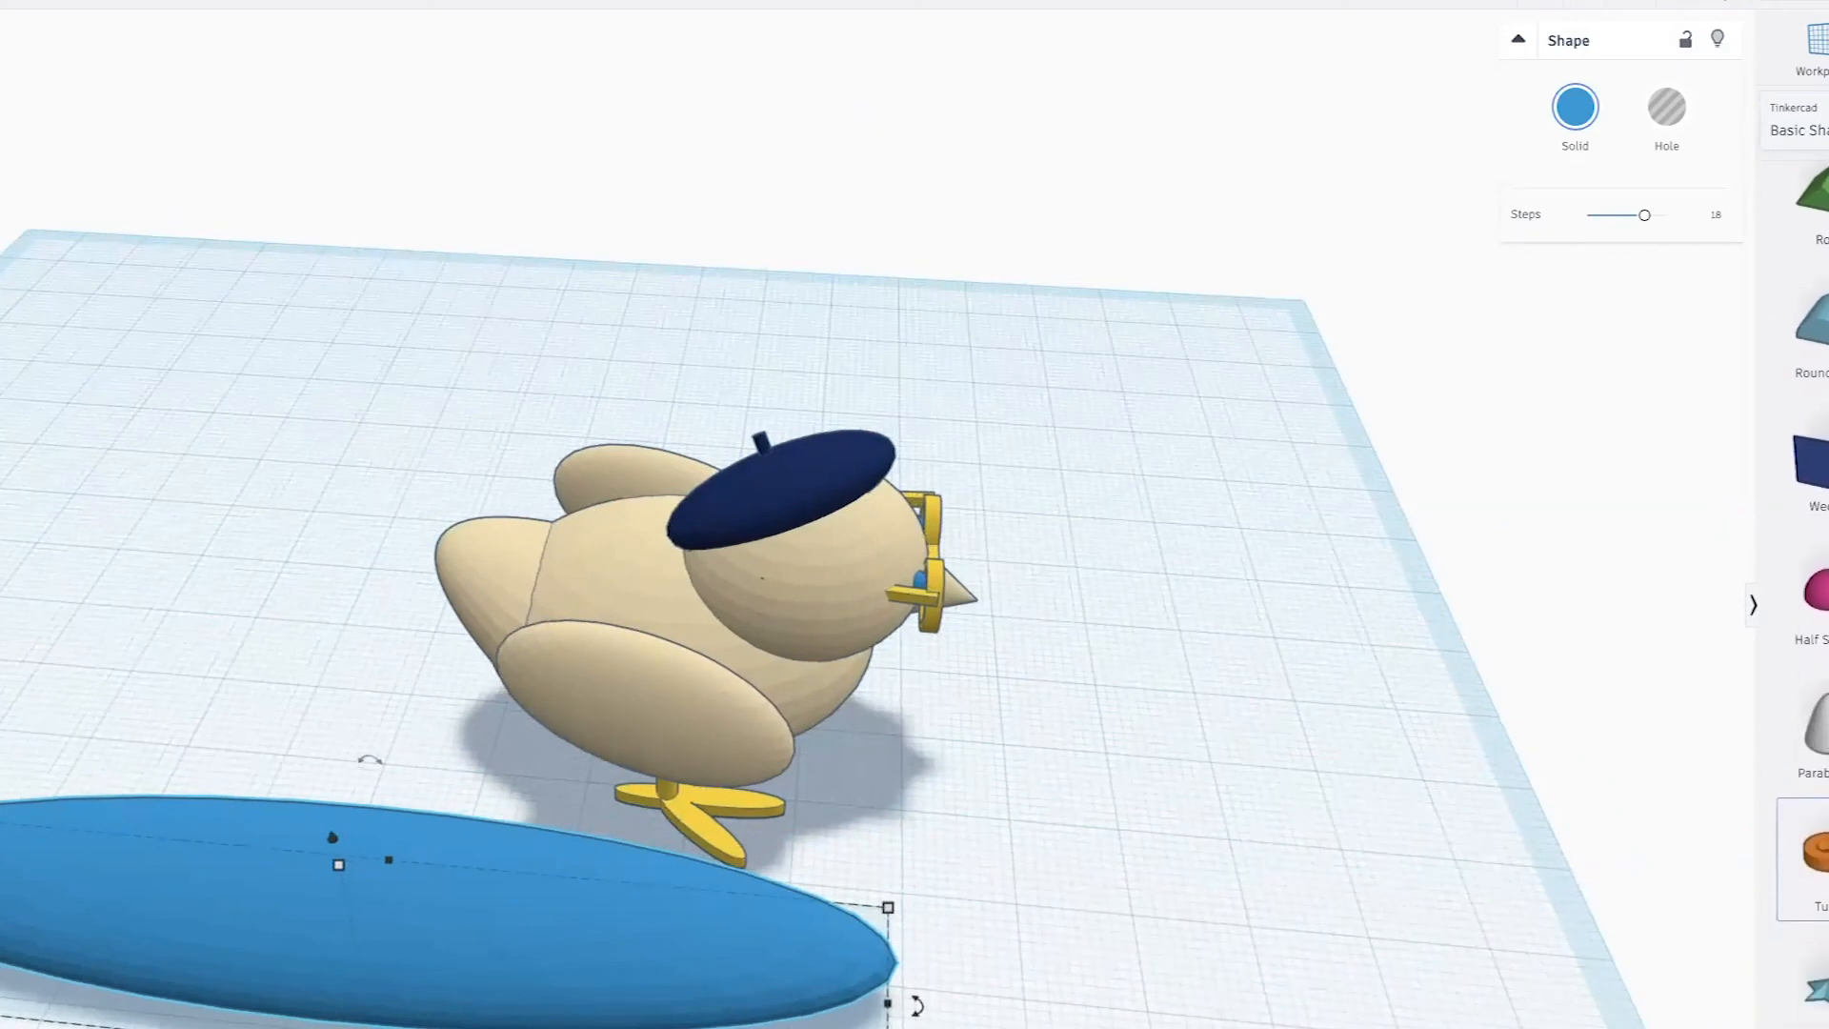
scroll(1809, 857, up, 5)
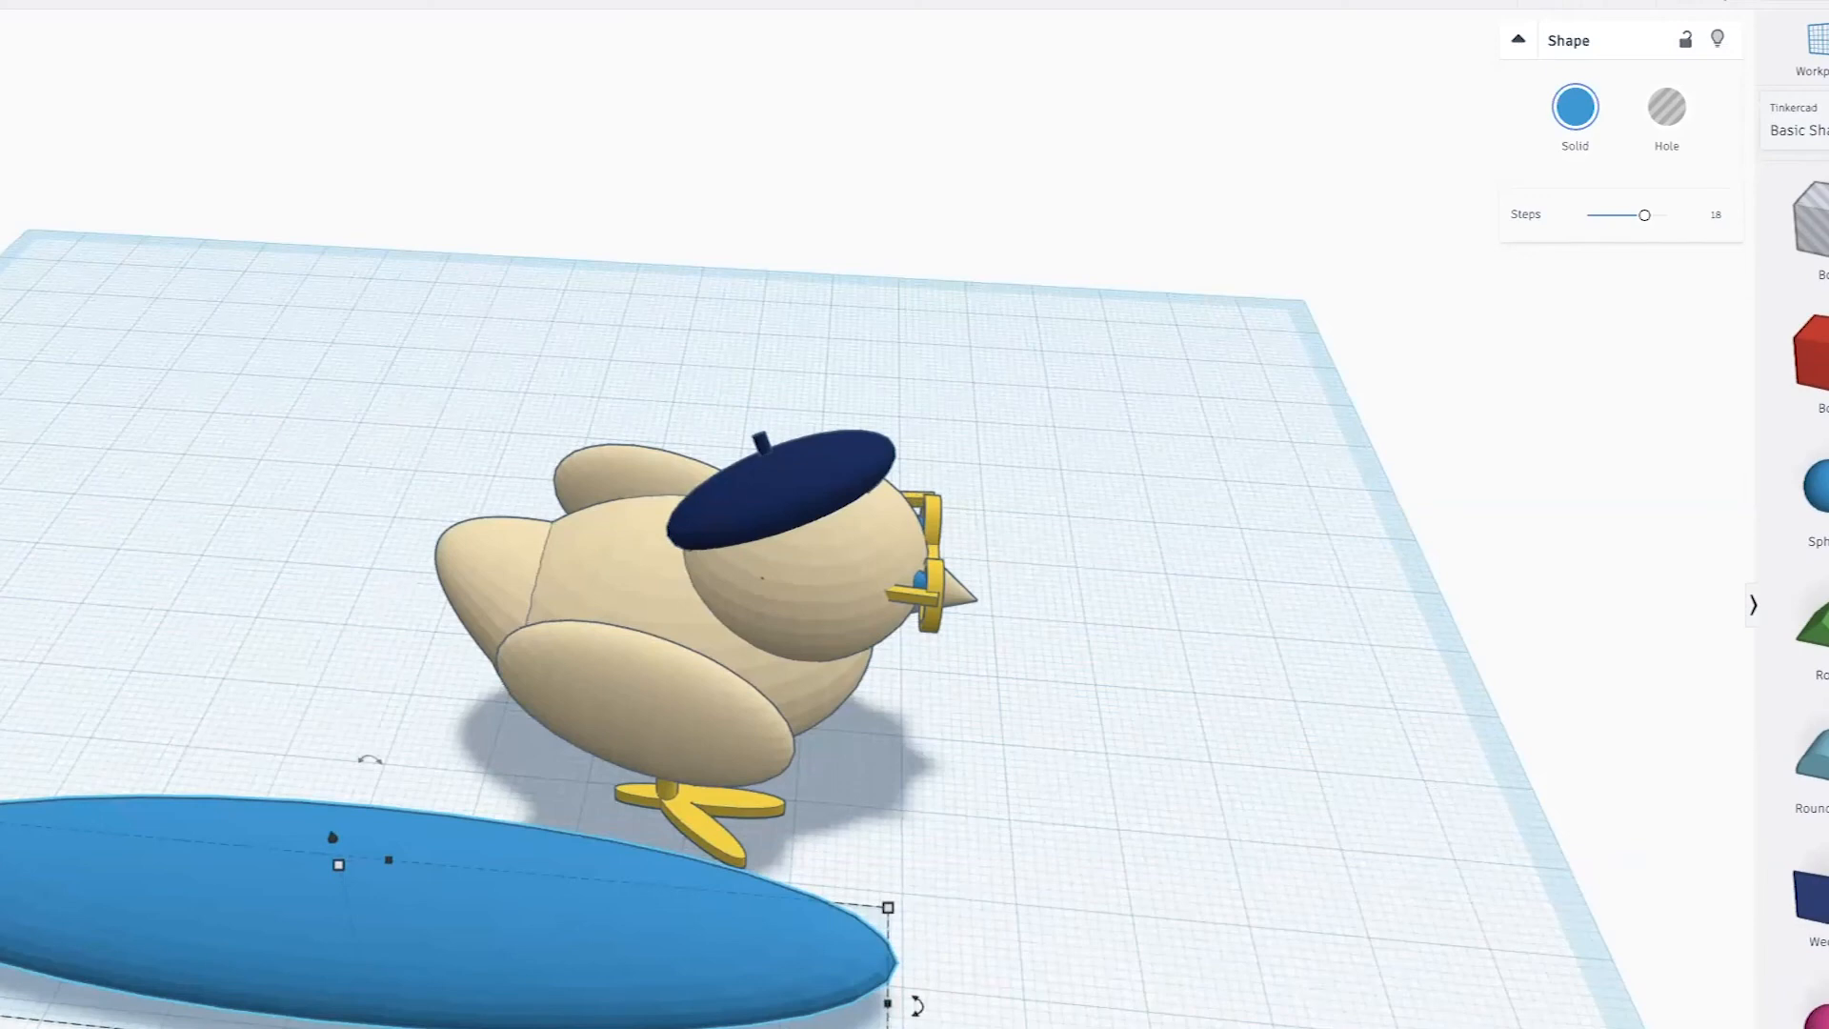
drag(1809, 757, 160, 971)
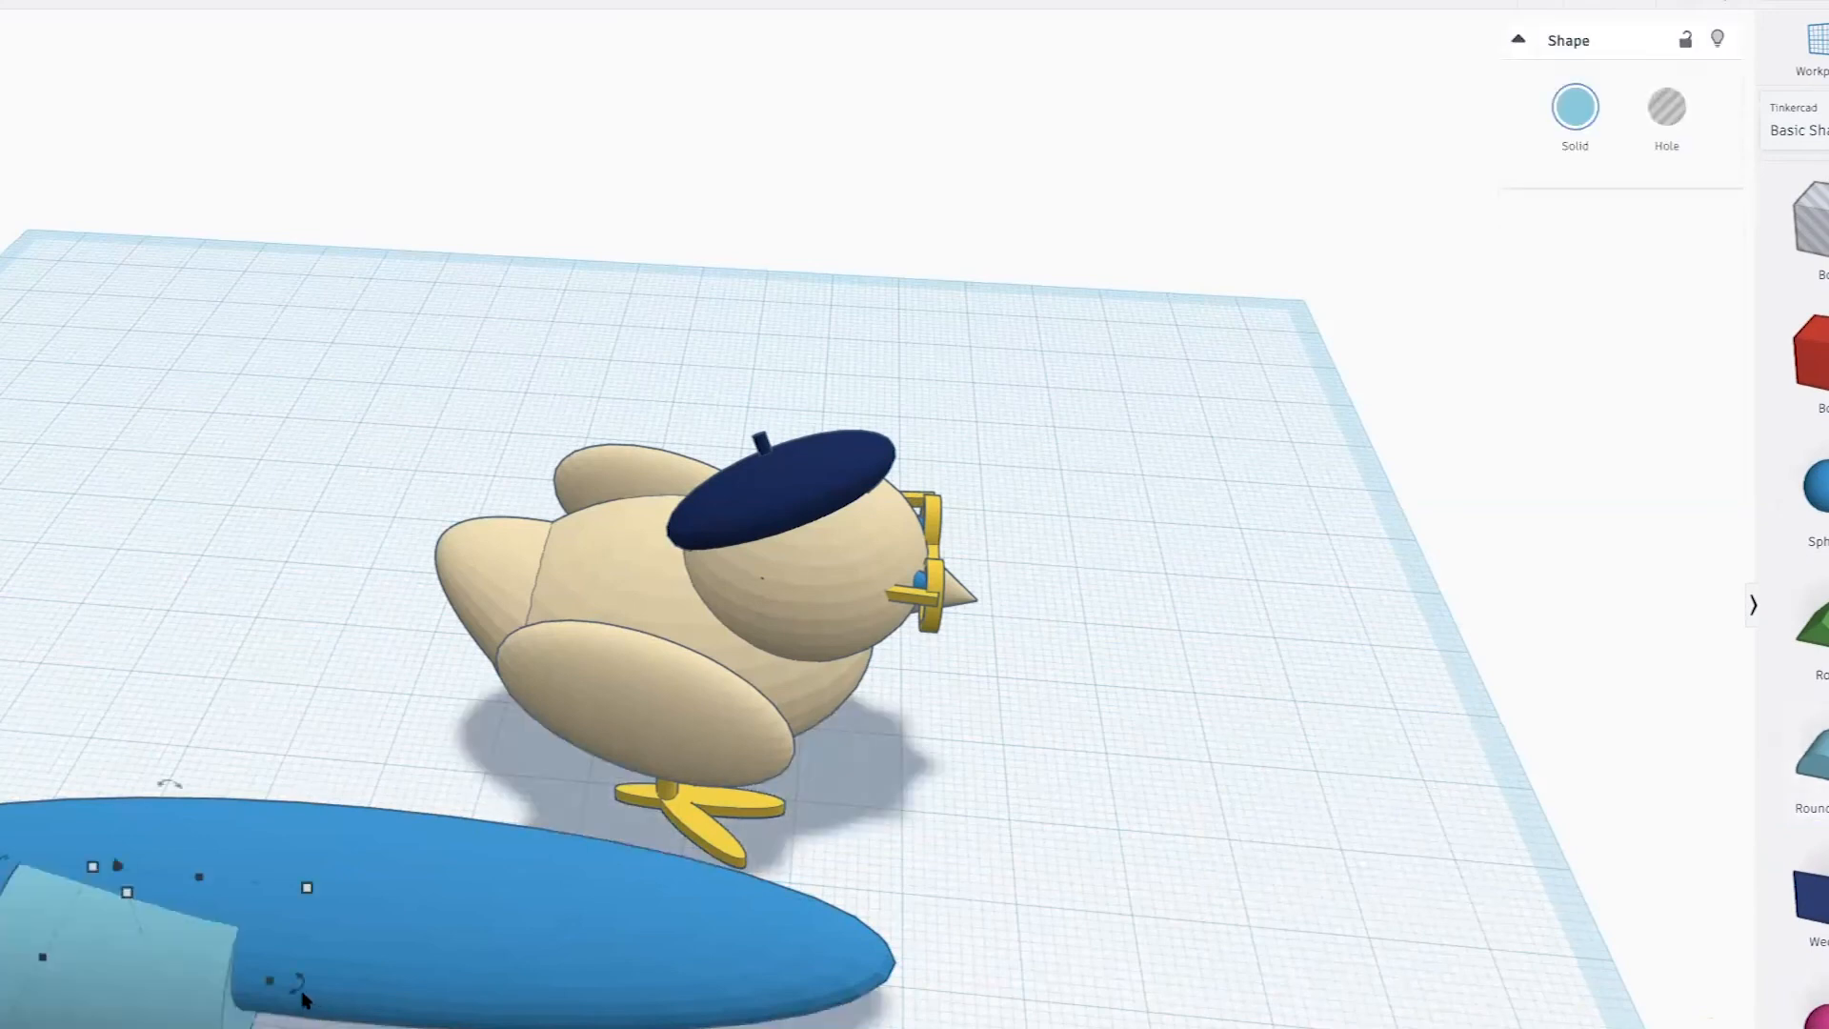
drag(300, 985, 232, 899)
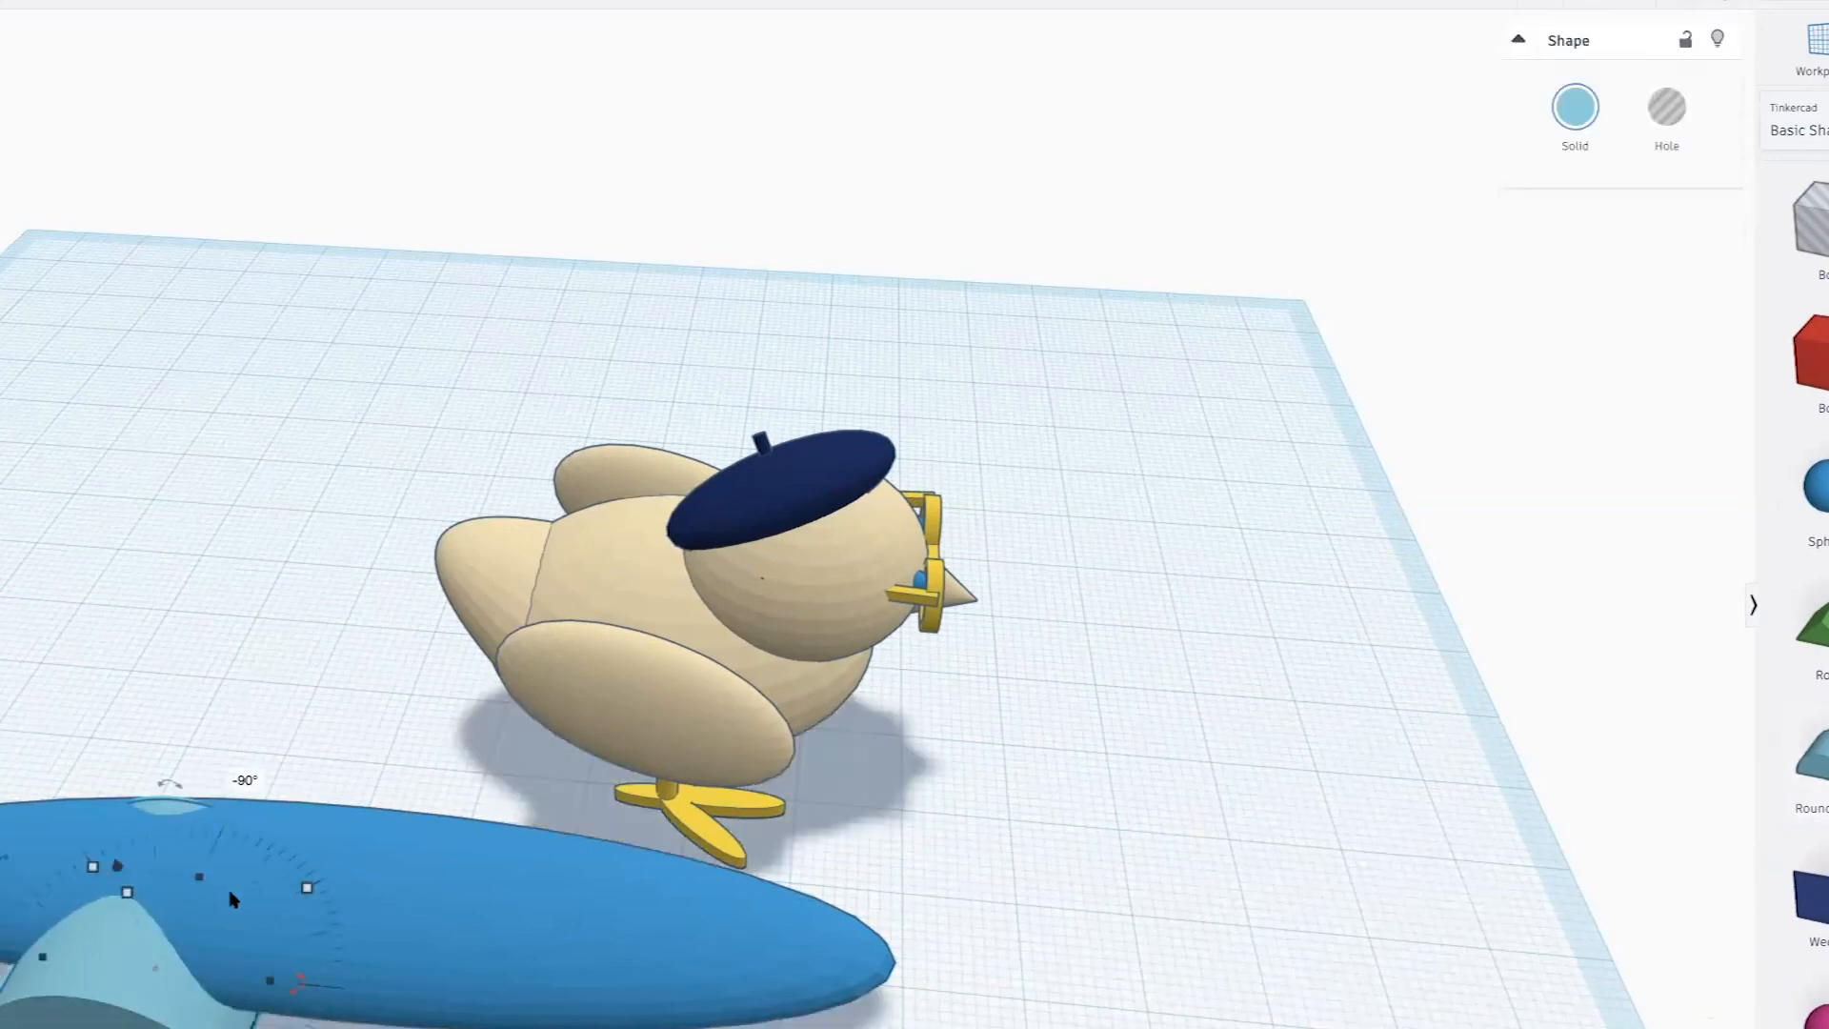
Tilt the round roof upright and adjust its height so it stands on top of the blue ellipsoid
drag(187, 802, 100, 773)
drag(135, 858, 134, 706)
right_drag(146, 734, 286, 495)
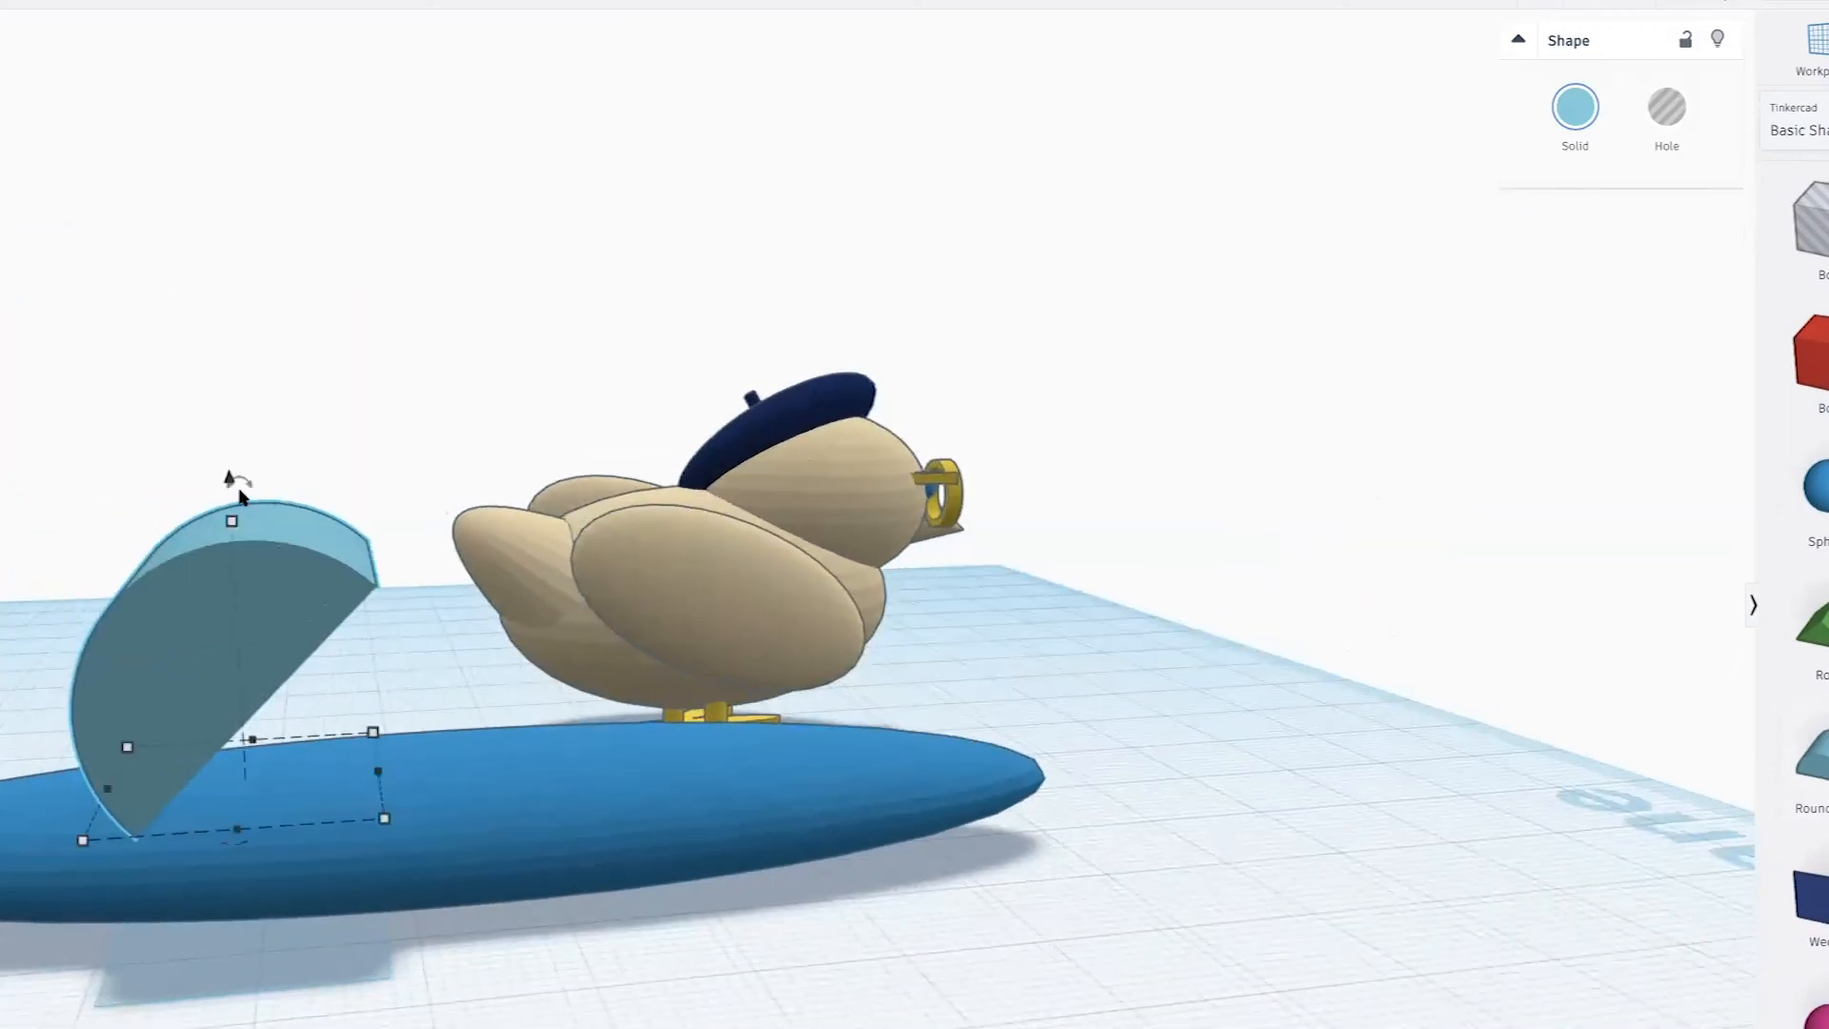
drag(233, 479, 234, 496)
right_drag(281, 695, 371, 1000)
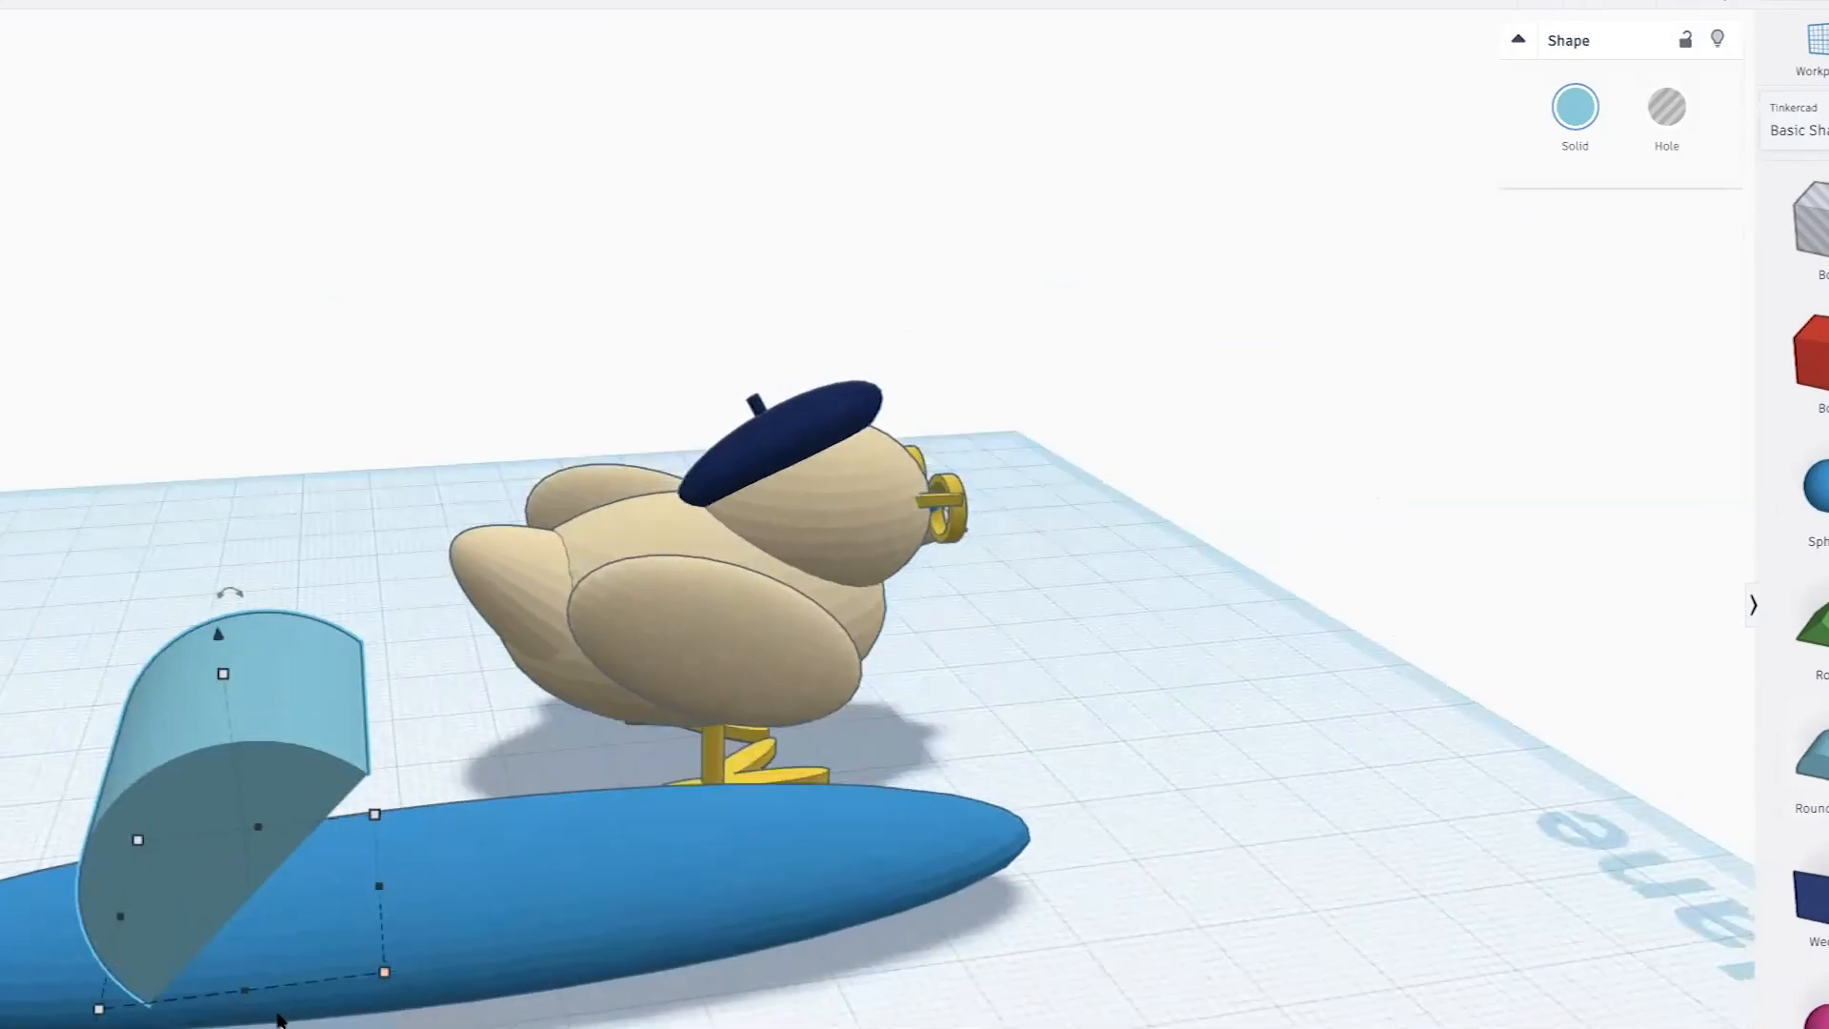
Widen the round roof so it extends across the width of the blue ellipsoid
drag(244, 1022, 173, 1027)
drag(291, 955, 290, 955)
right_drag(485, 906, 98, 796)
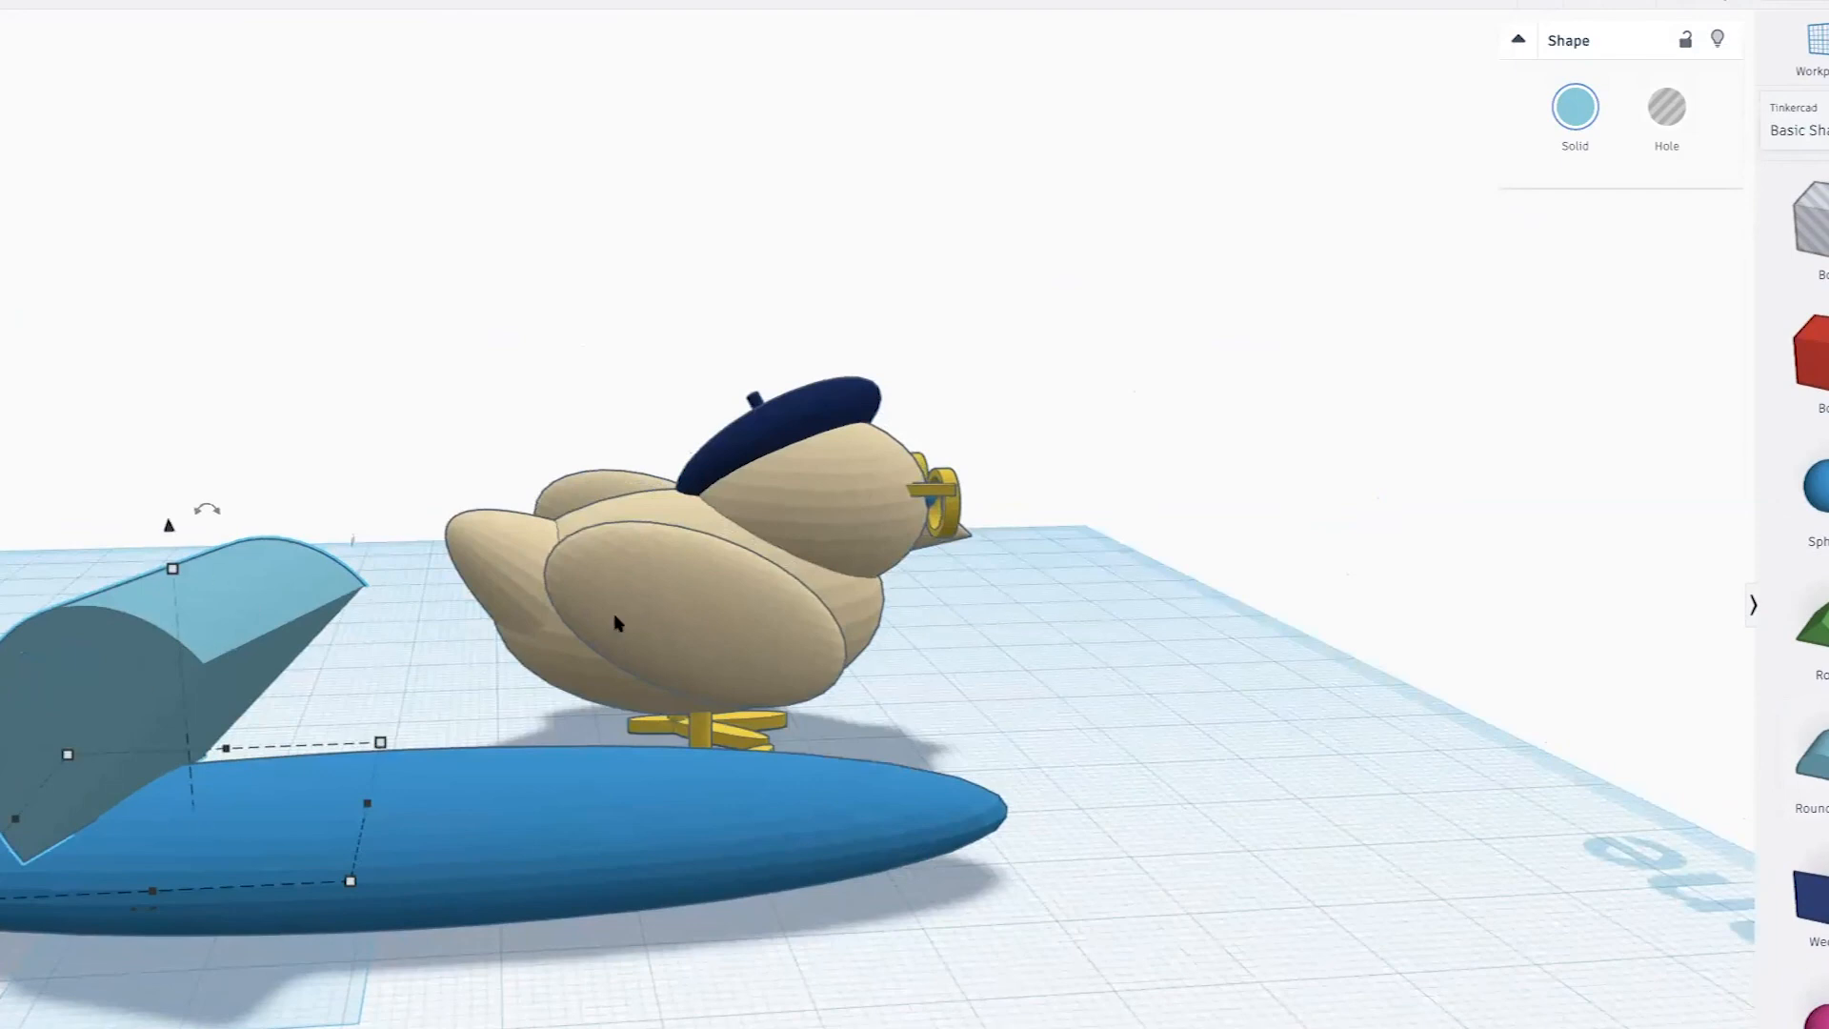
Group the complete chick with its beret and spectacles, and move it about 69 mm away from the blue ellipsoid
right_drag(1164, 636, 523, 351)
drag(525, 350, 905, 955)
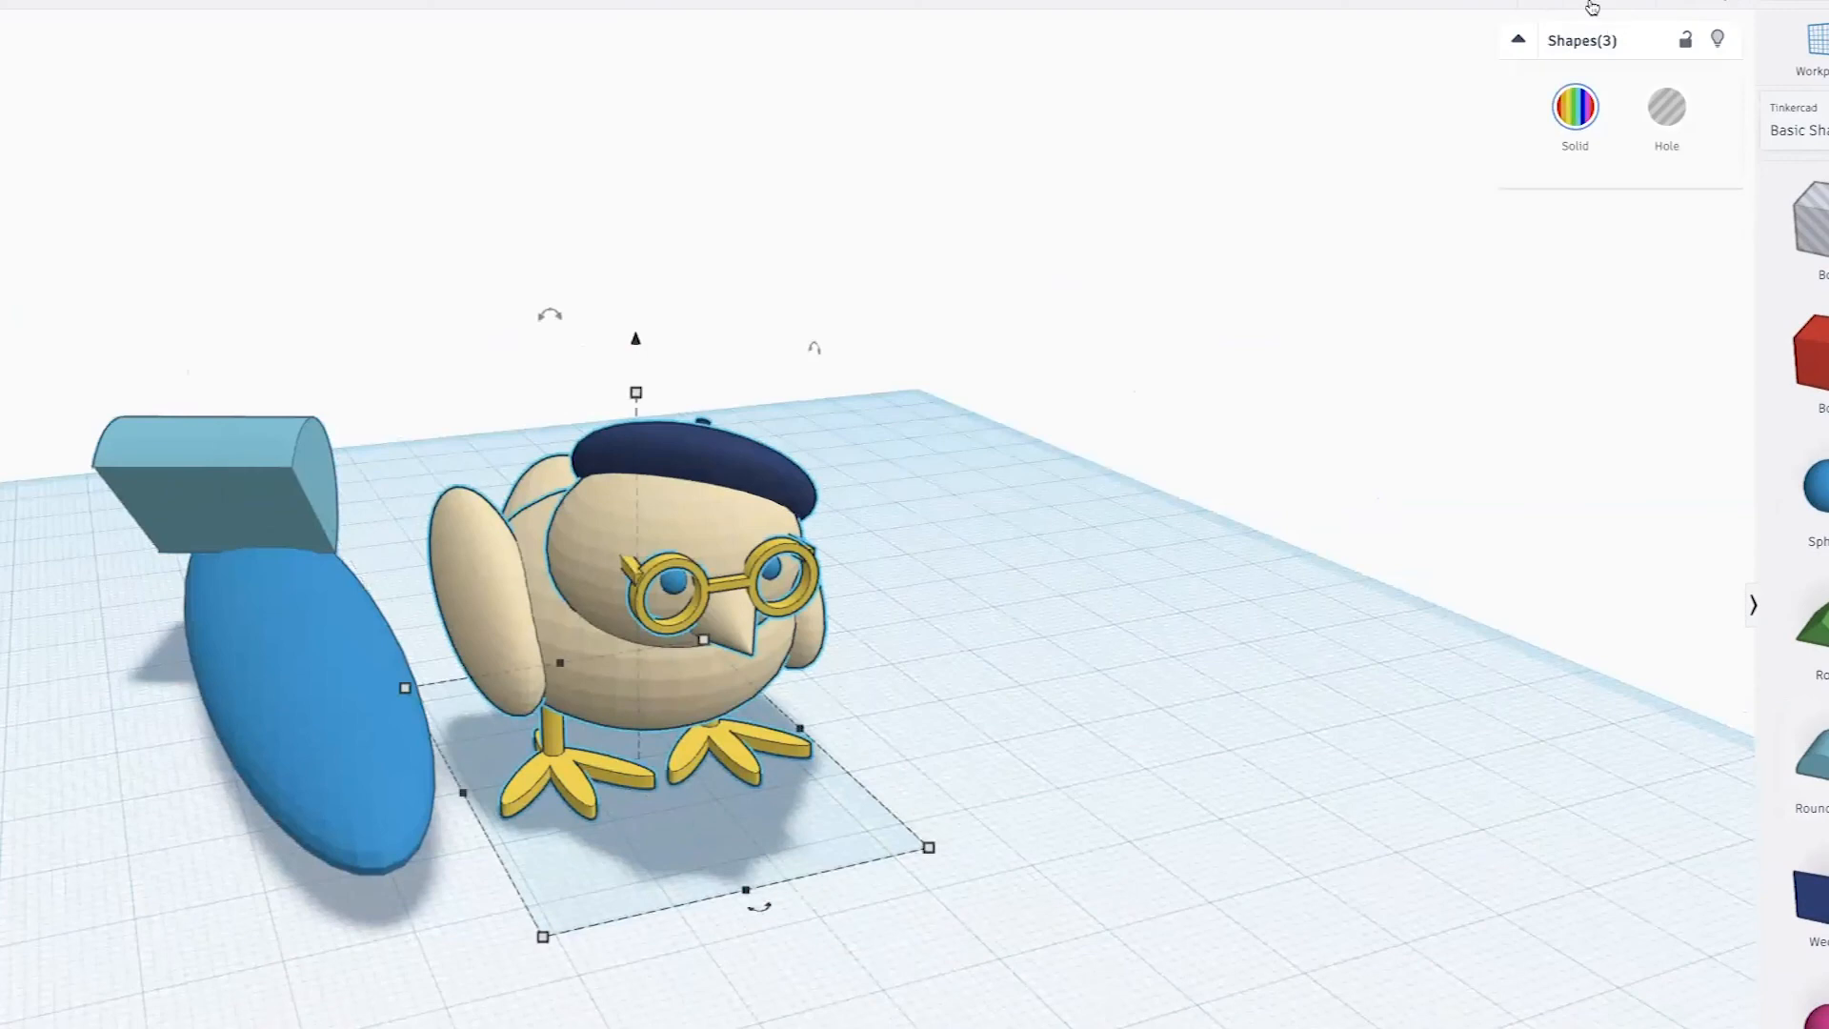
key(ctrl+g)
drag(685, 629, 1293, 511)
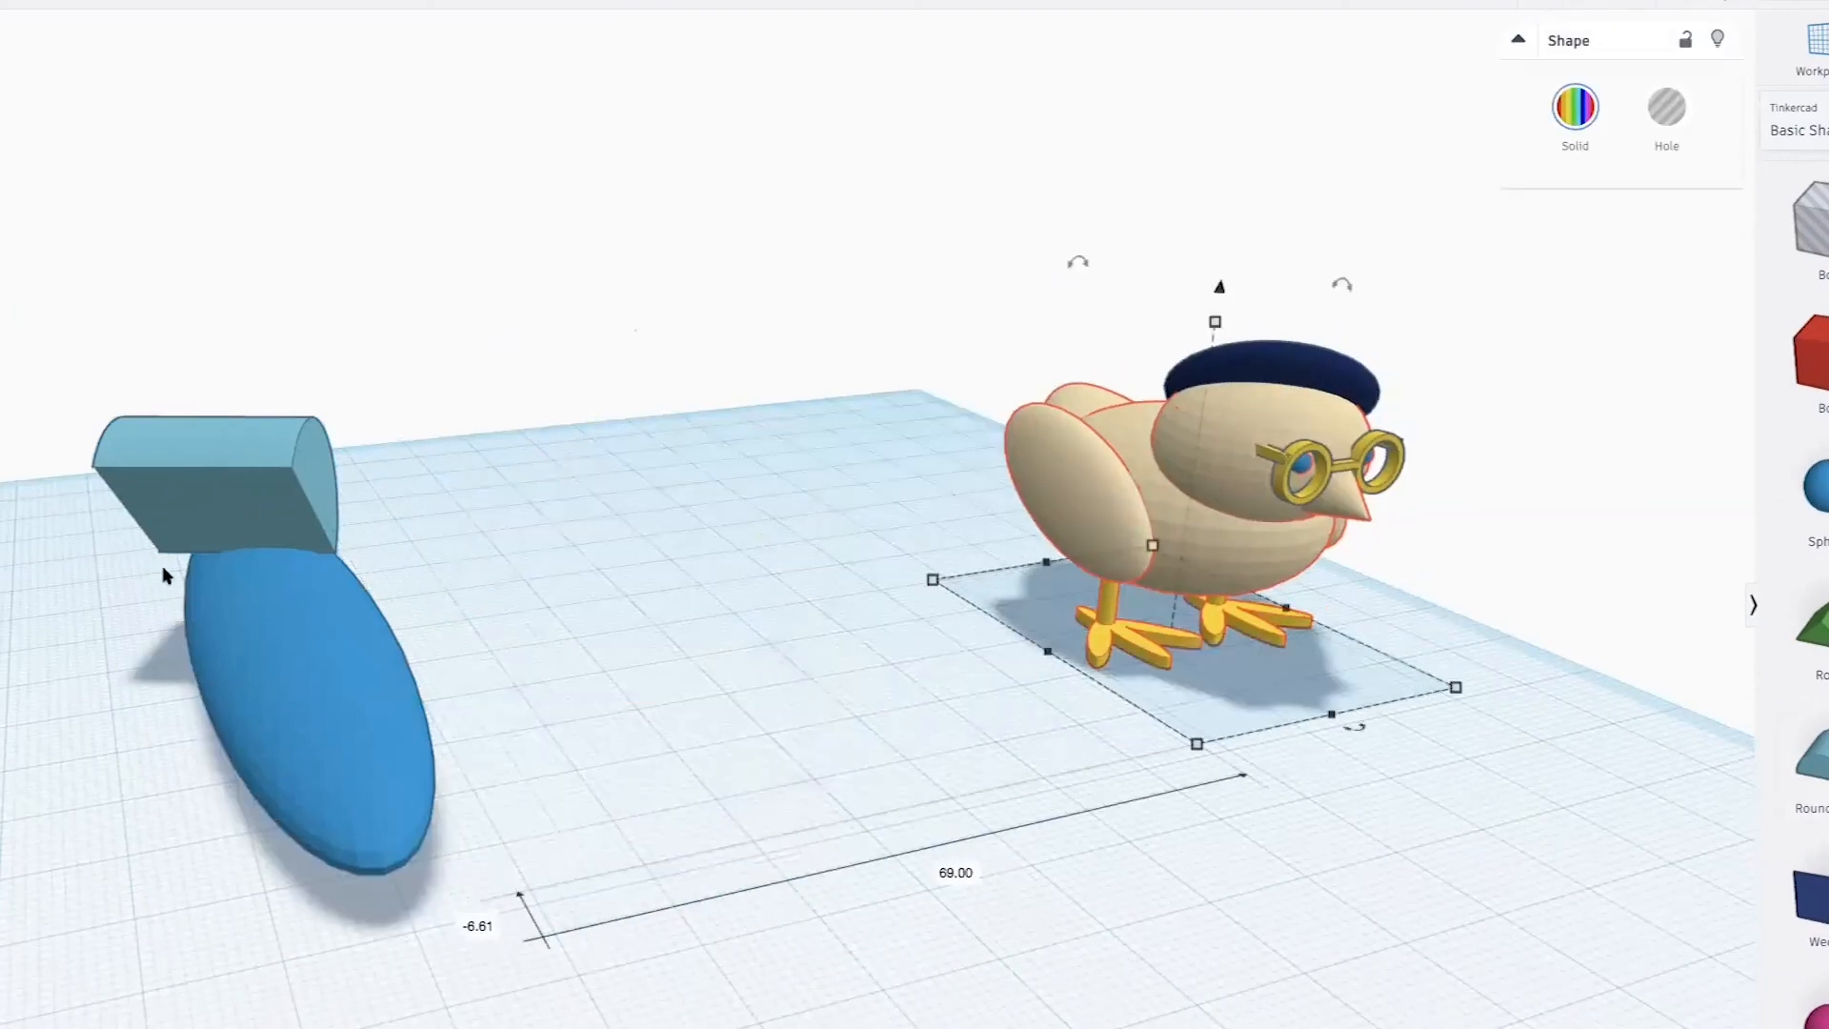
Turn the round roof into a hole and lower it 0.75 mm into the blue ellipsoid
click(232, 464)
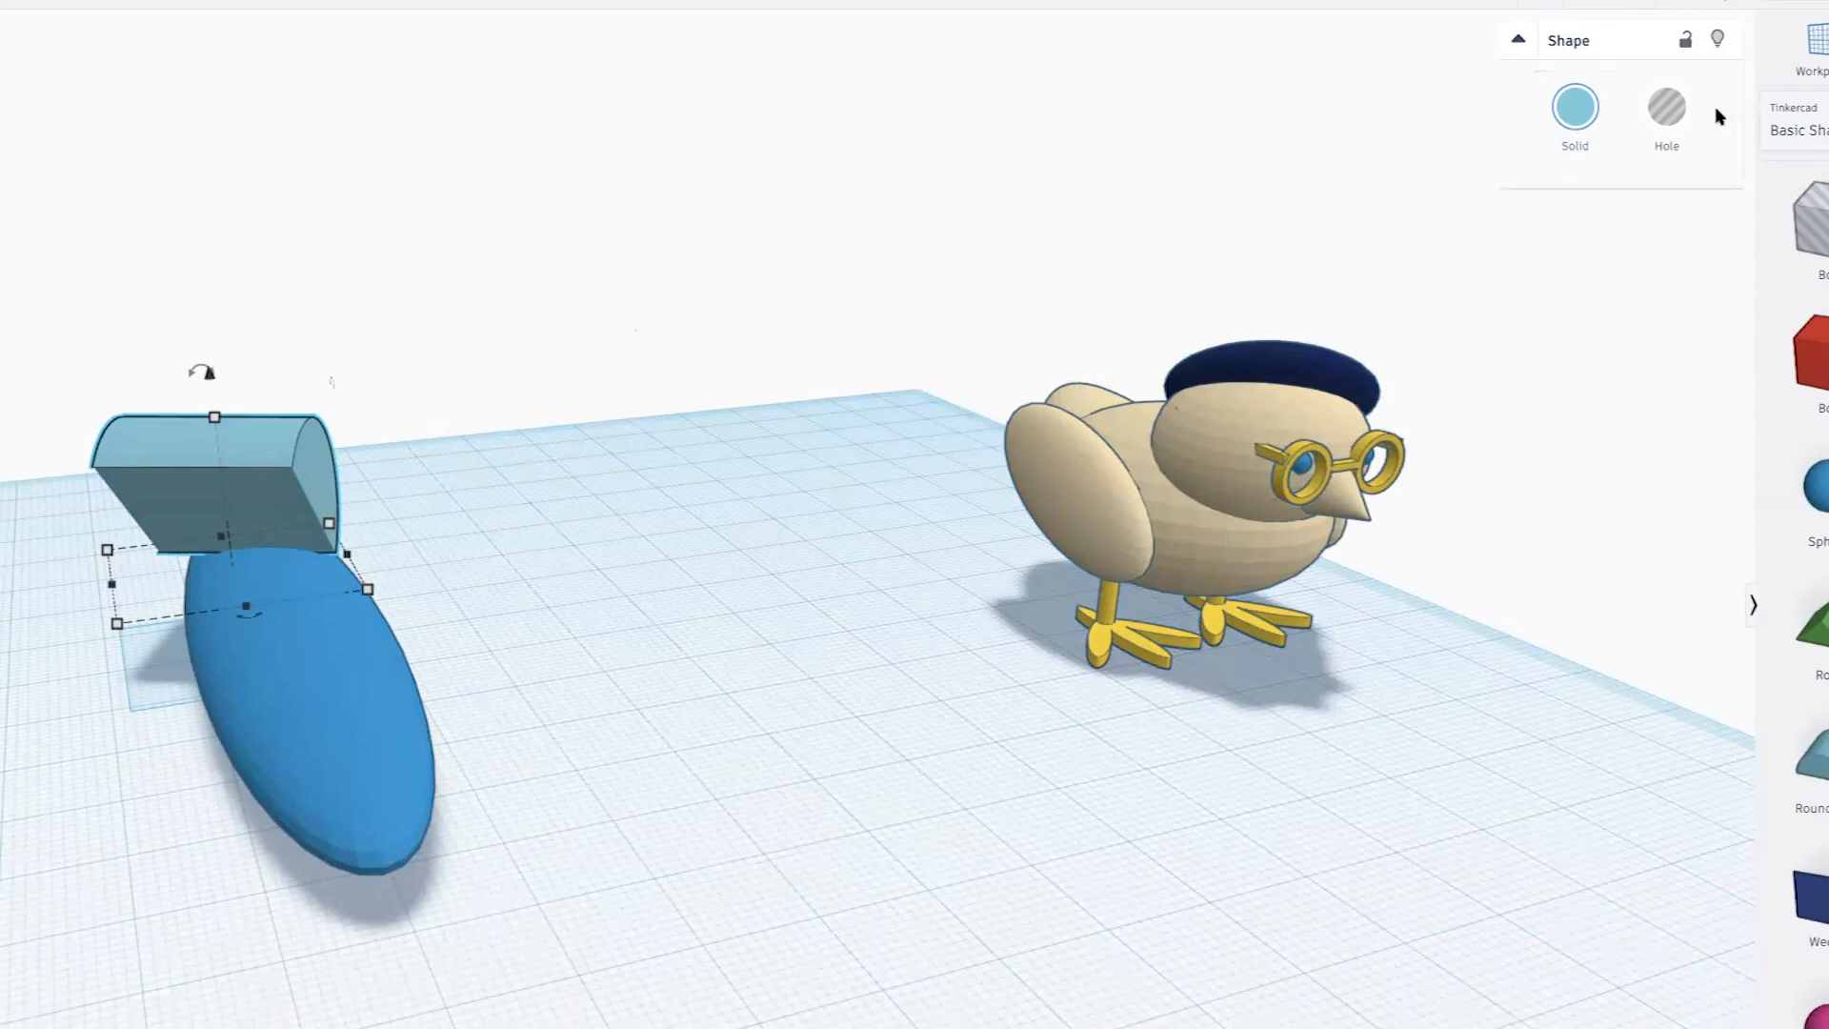
click(1684, 124)
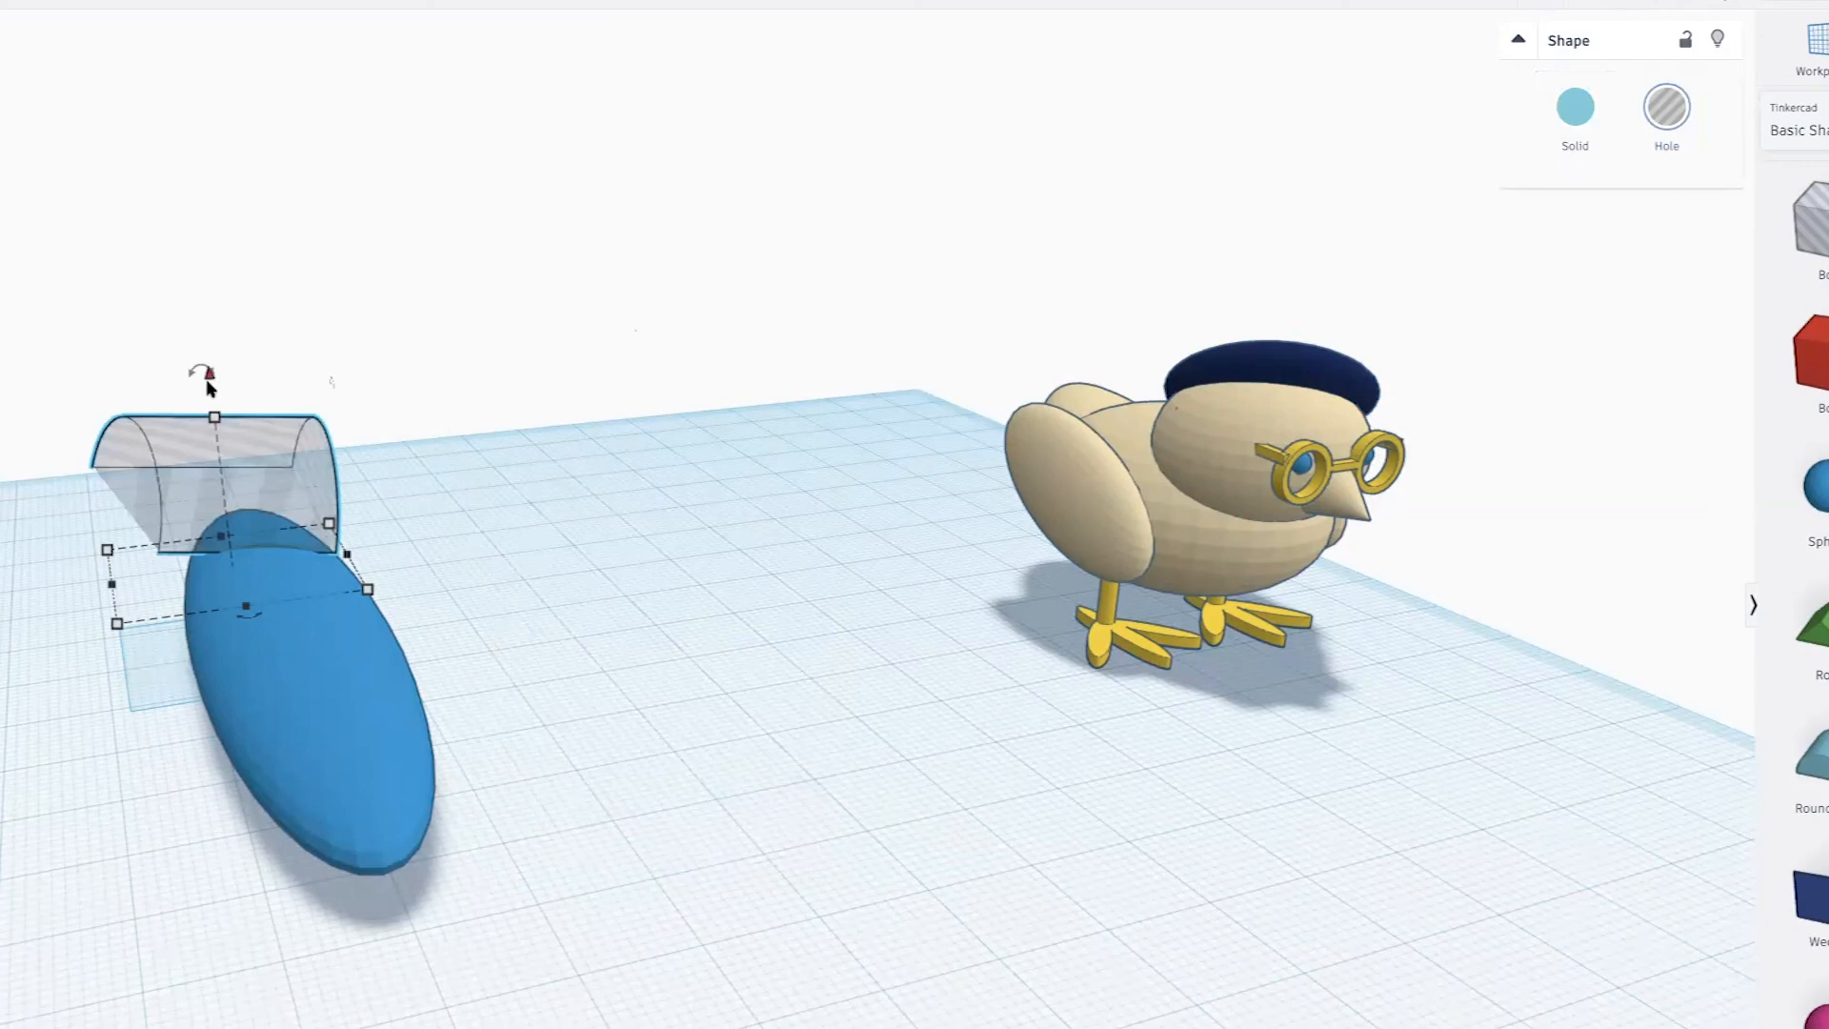
drag(207, 381, 207, 388)
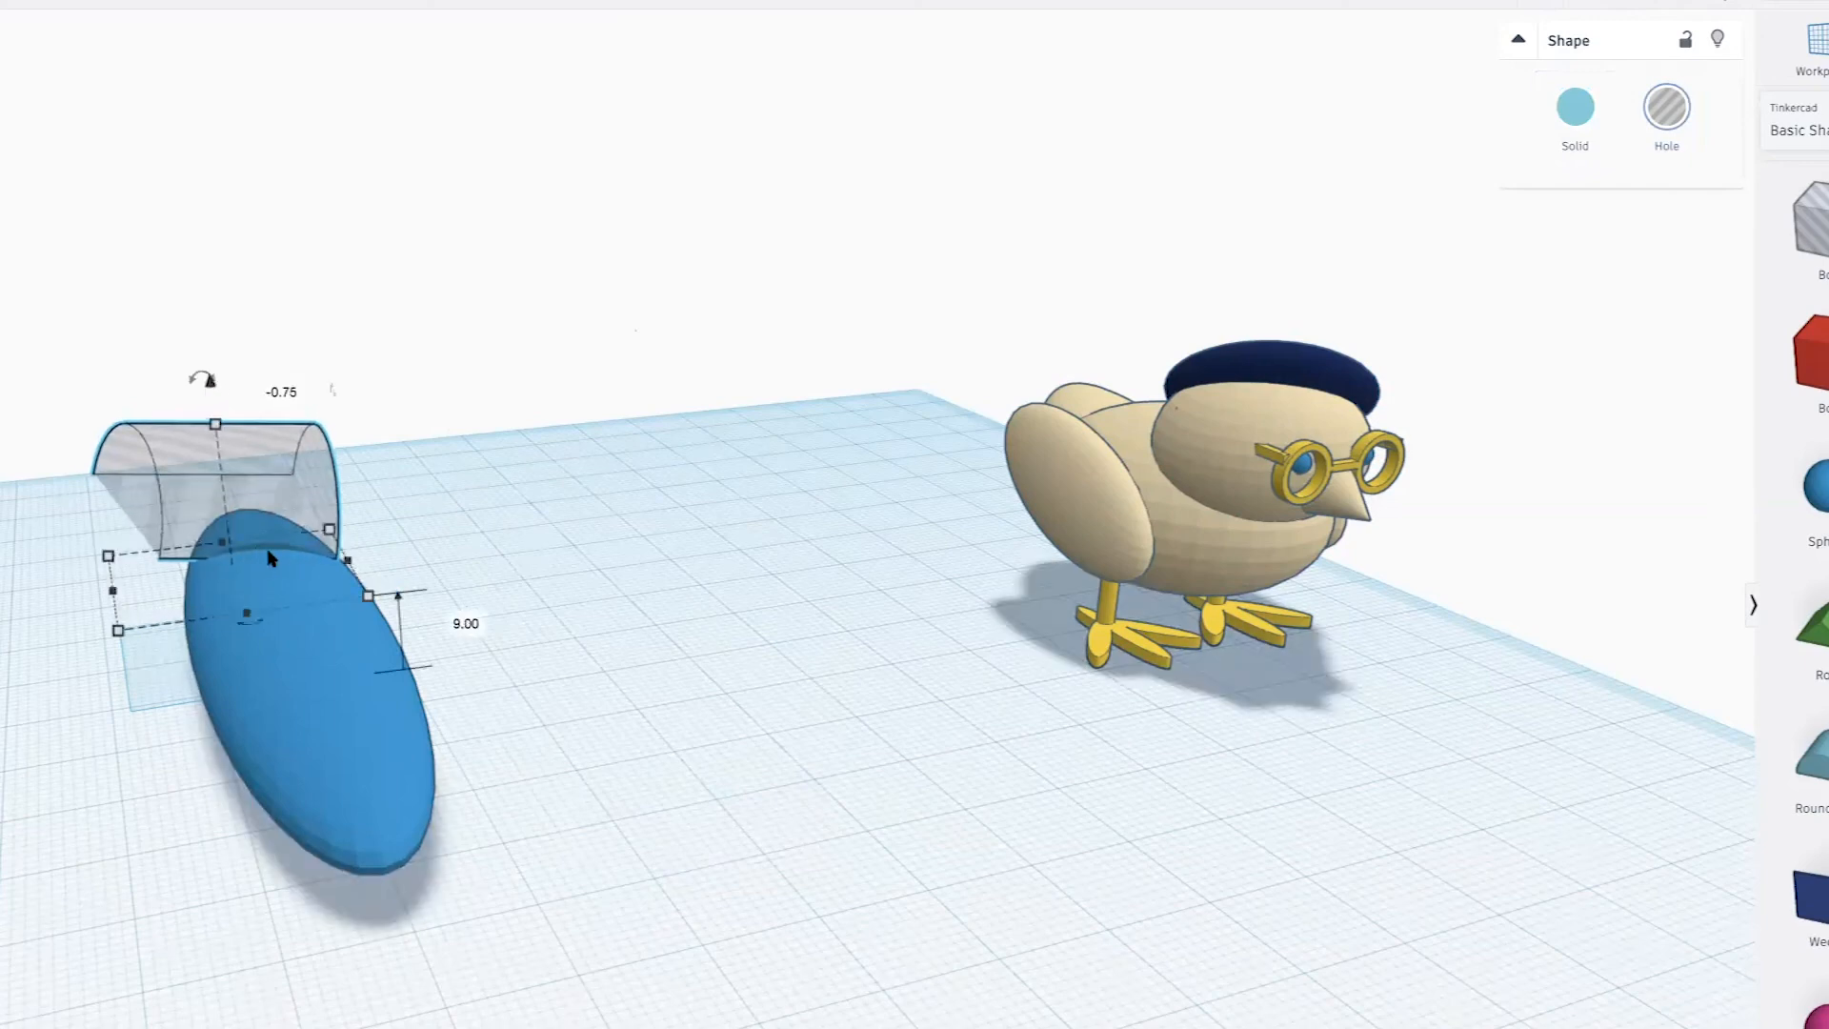
Duplicate the round roof hole into four evenly spaced copies along the ellipsoid and group them all to cut the bread slashes
right_drag(681, 647, 847, 659)
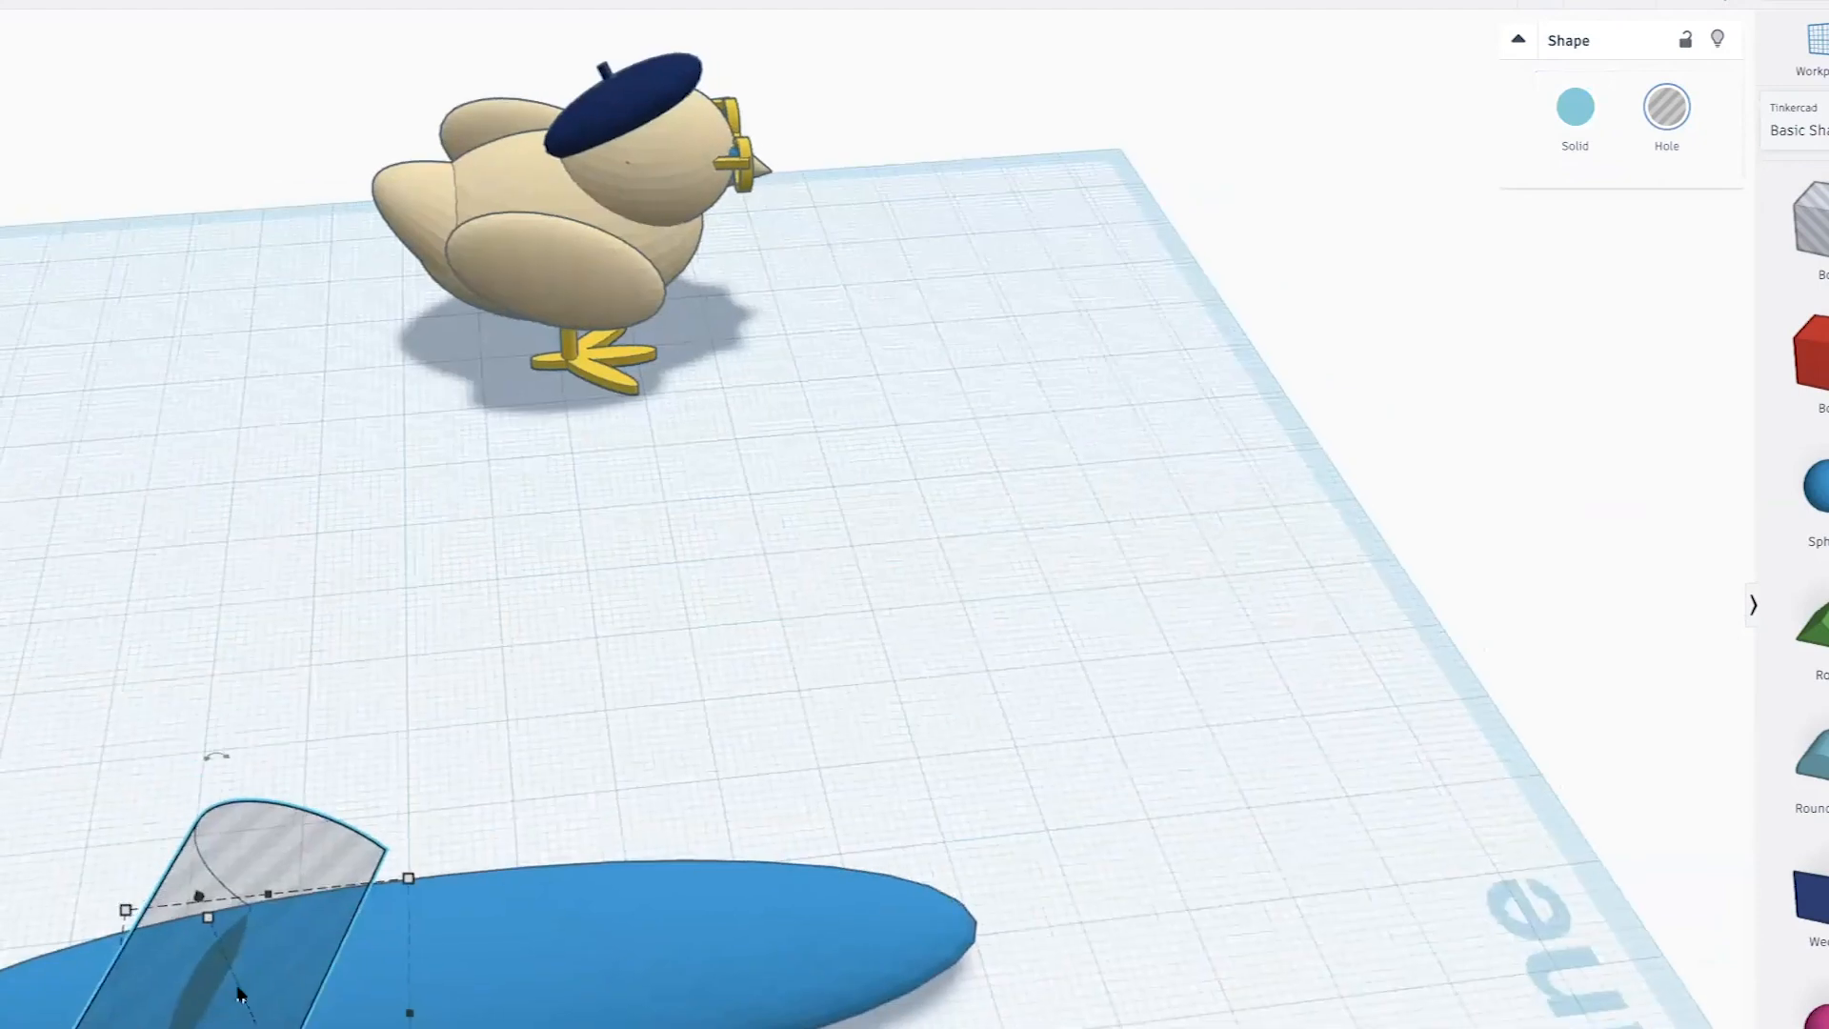
scroll(262, 985, down, 2)
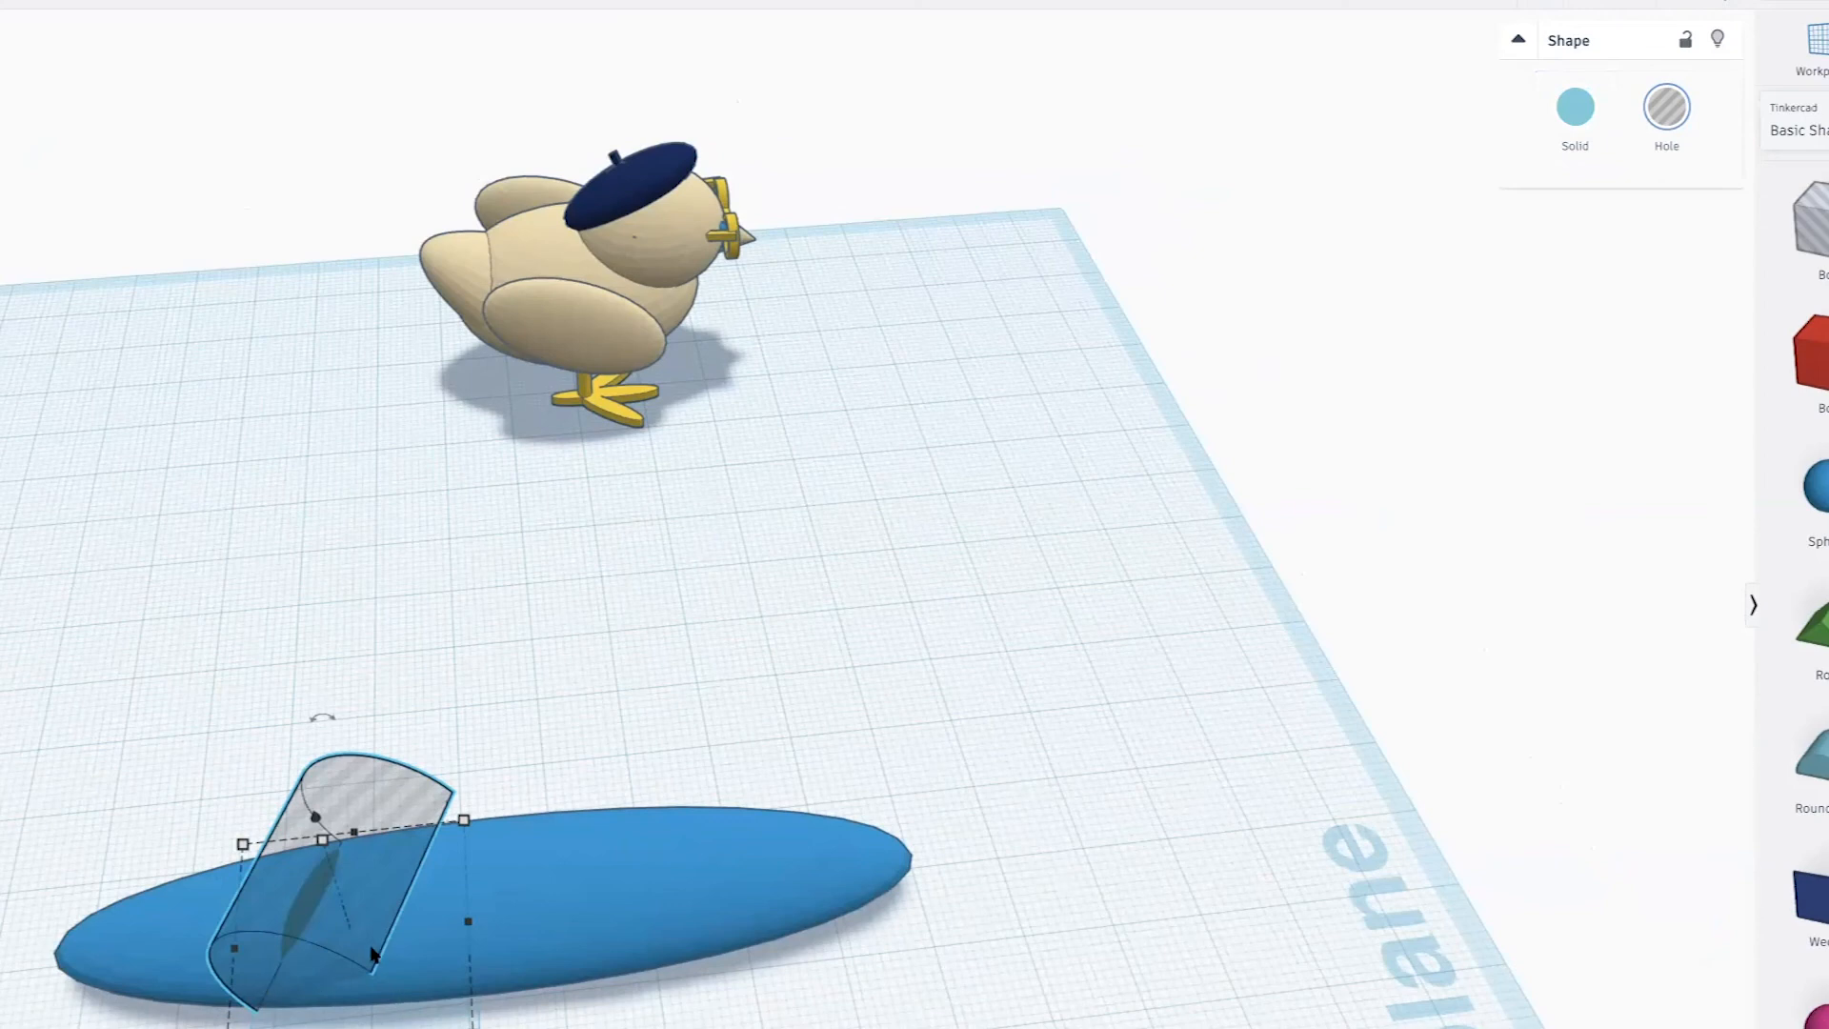
alt+drag(369, 937, 739, 911)
right_drag(326, 1012, 724, 1025)
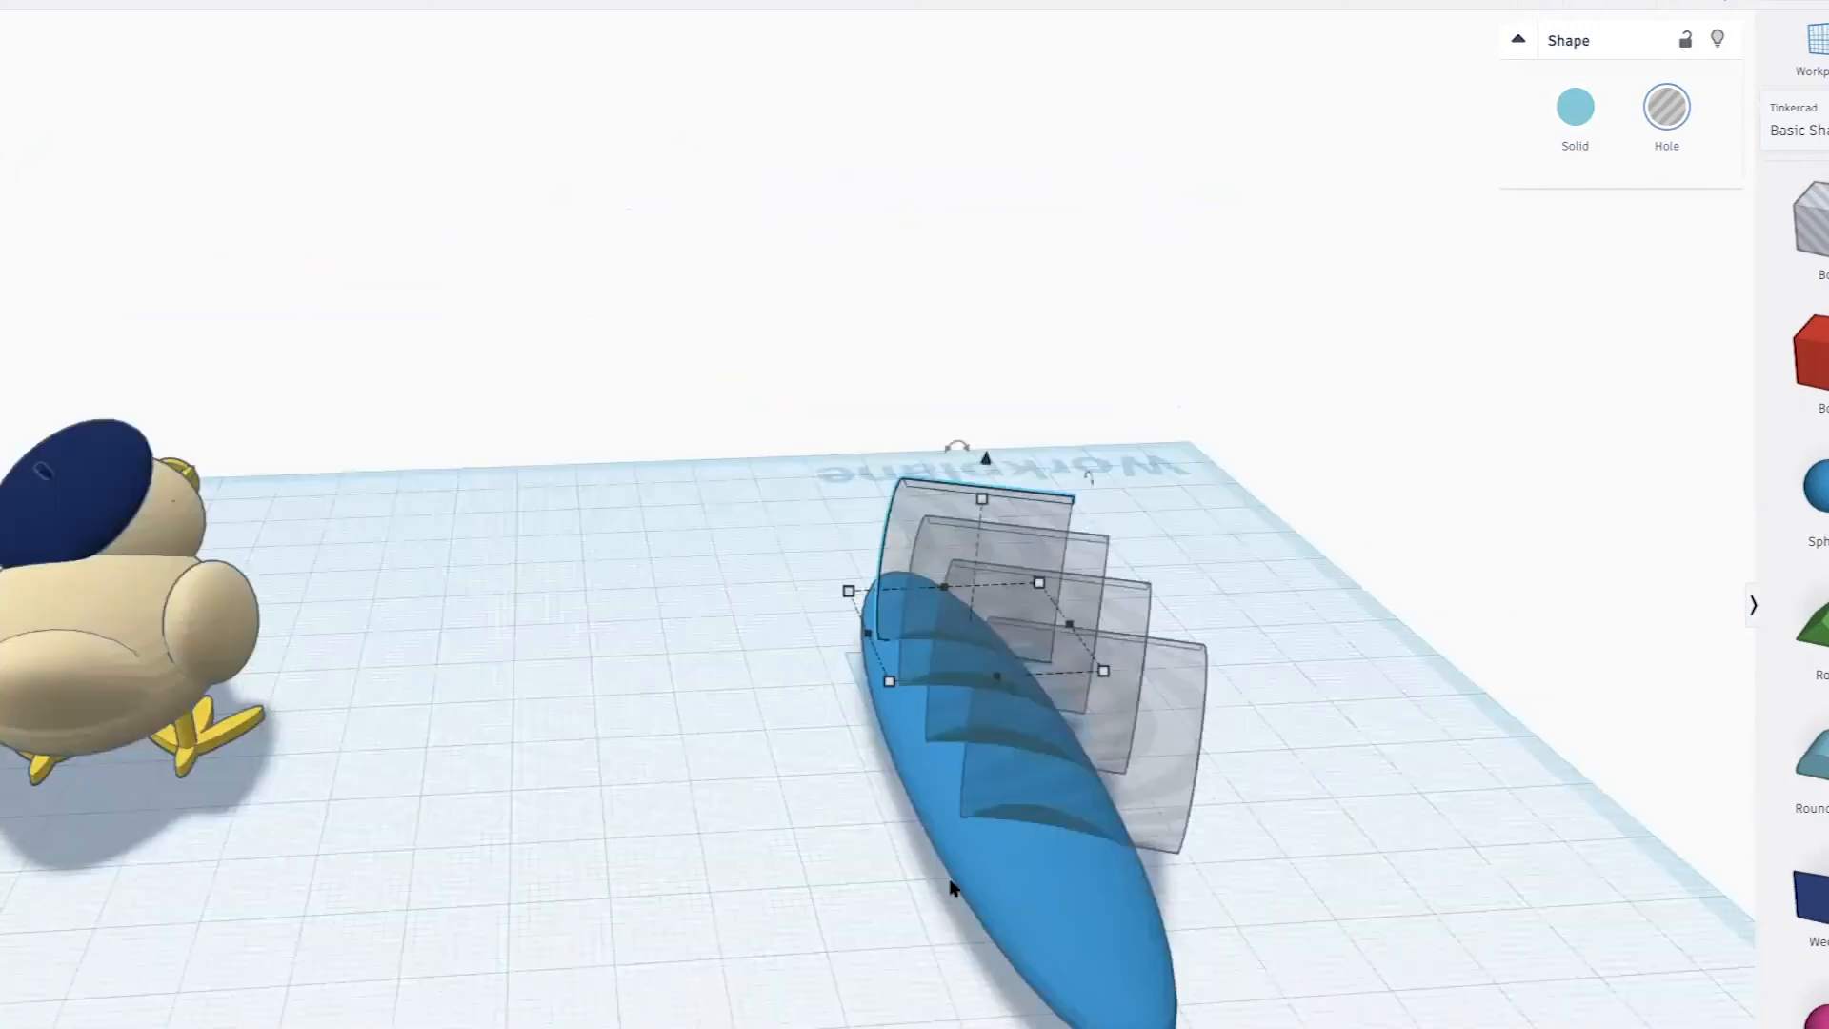
drag(798, 386, 1267, 1027)
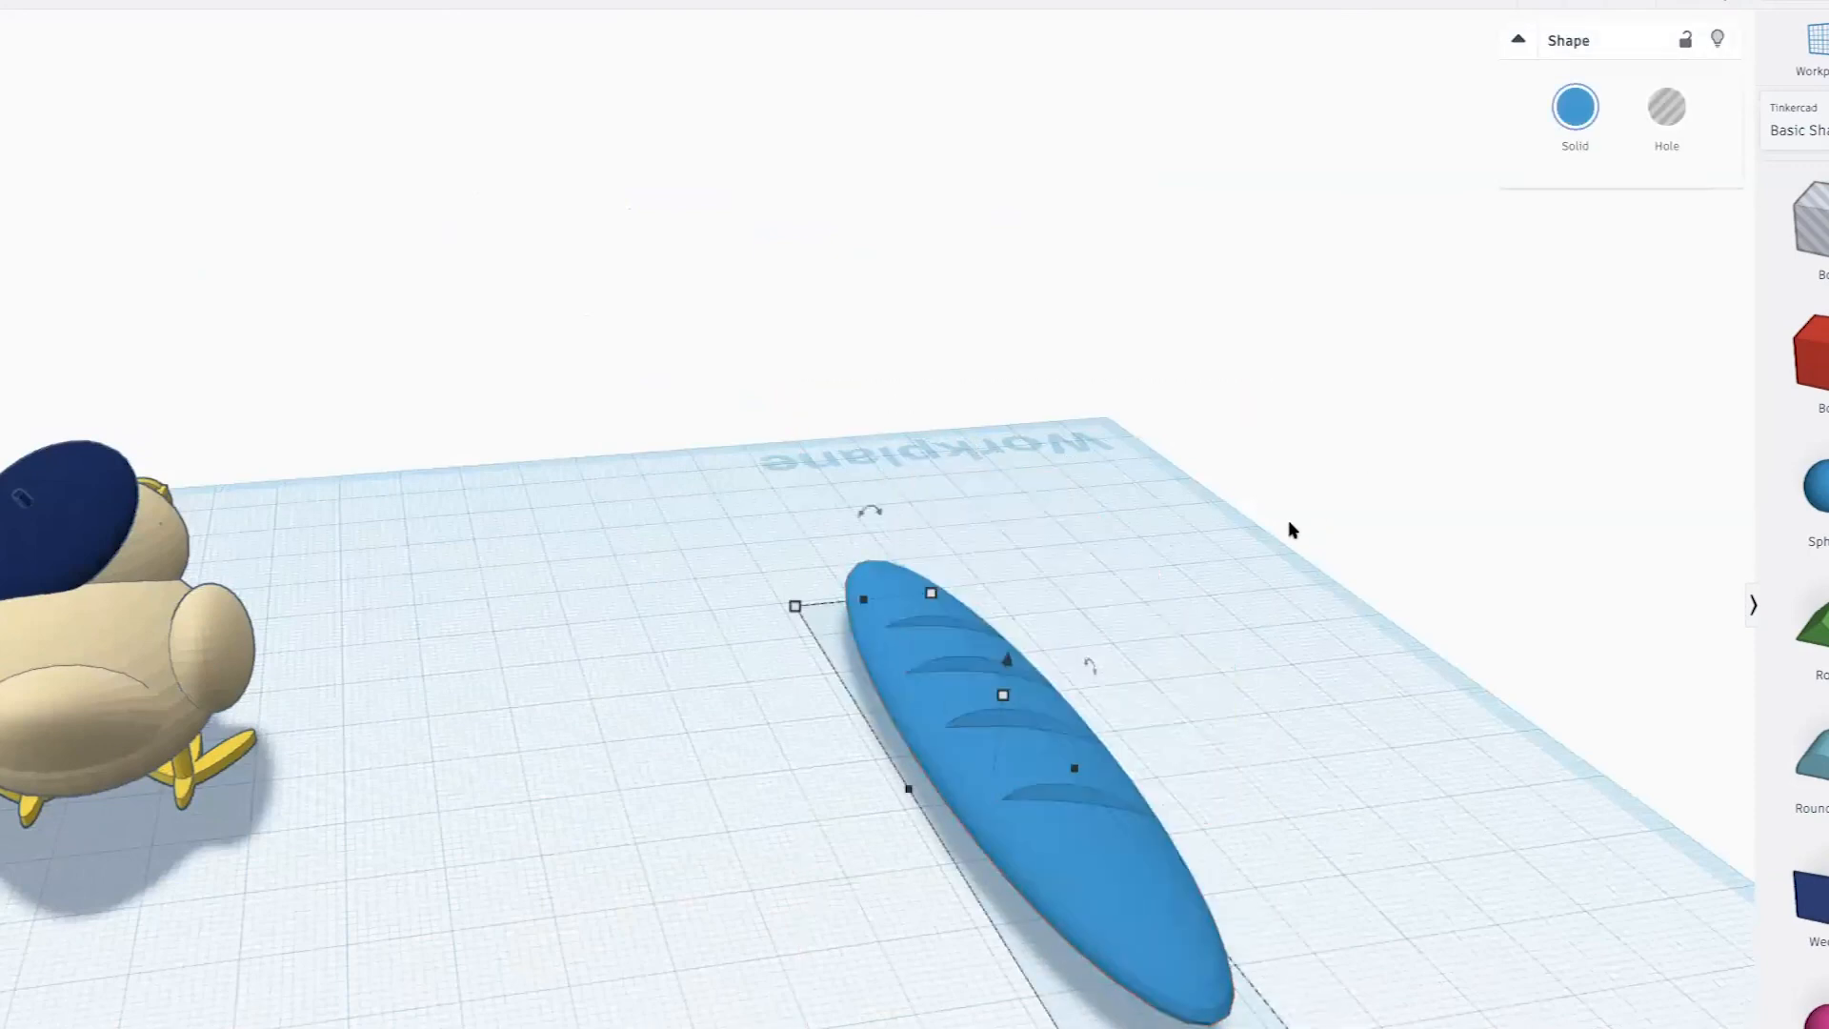
Color the slashed baguette light brown
right_drag(1230, 584, 373, 583)
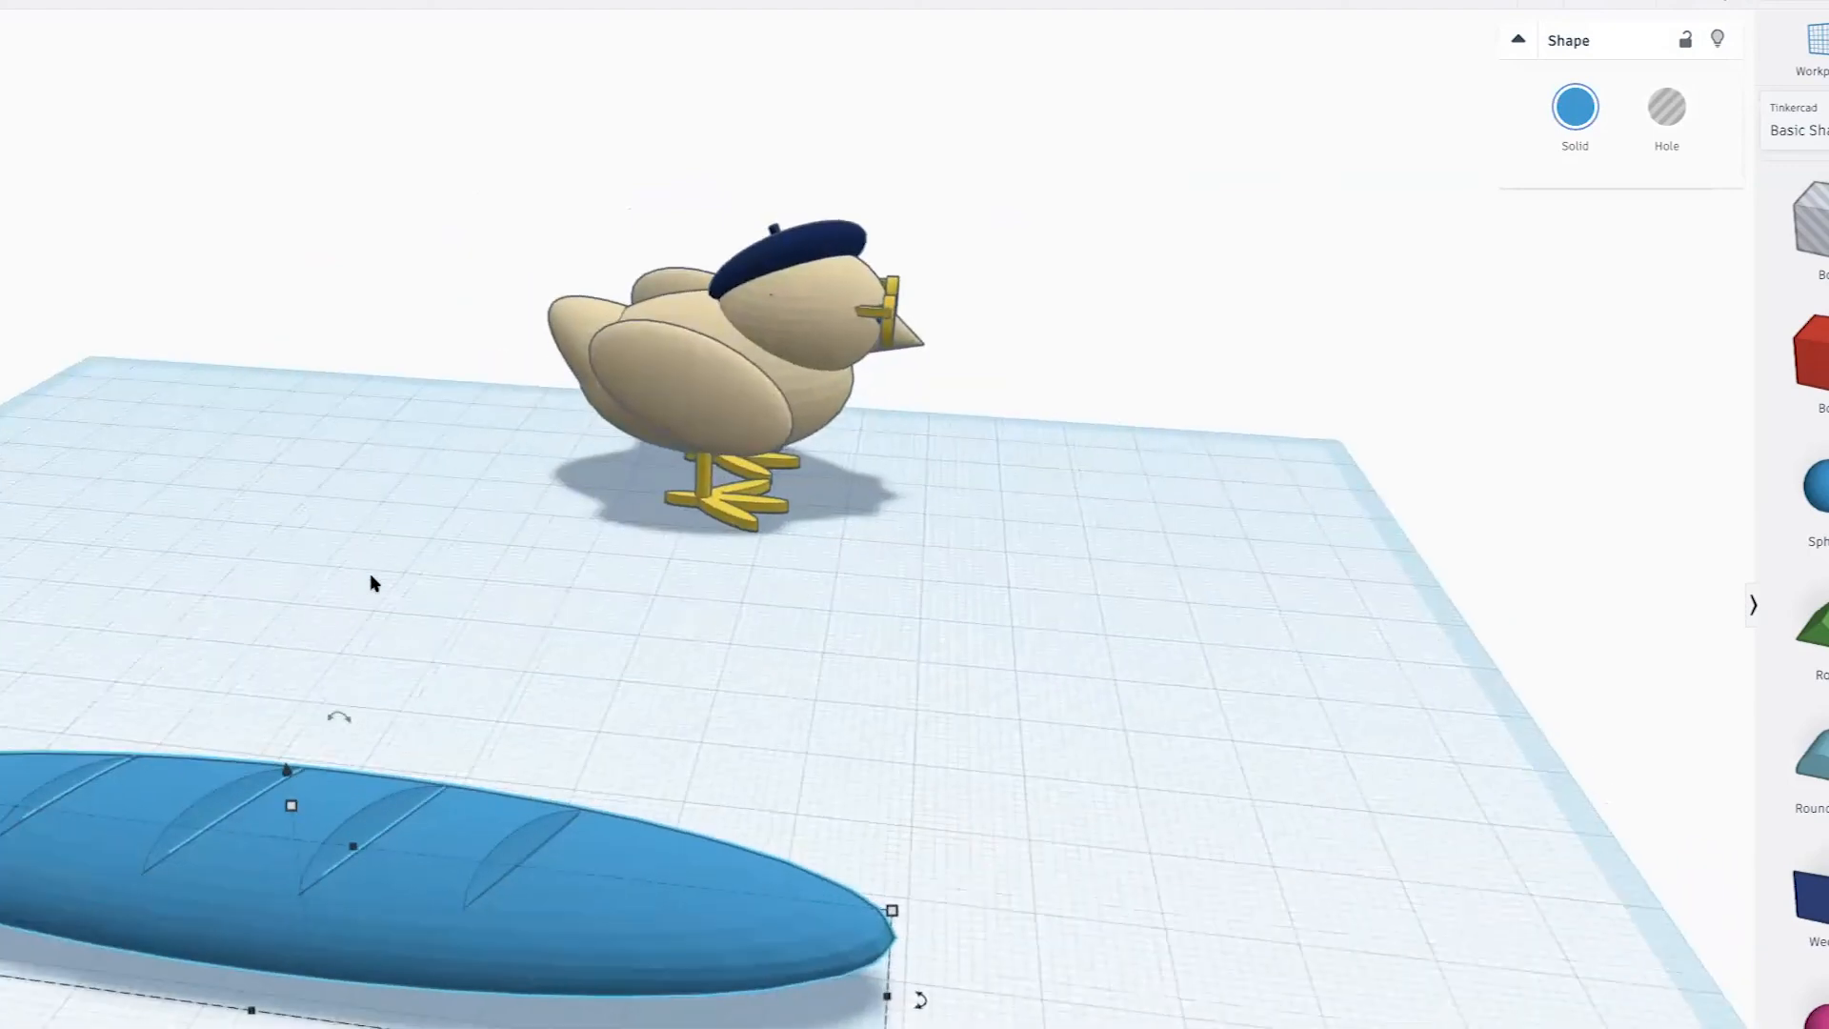
click(1575, 107)
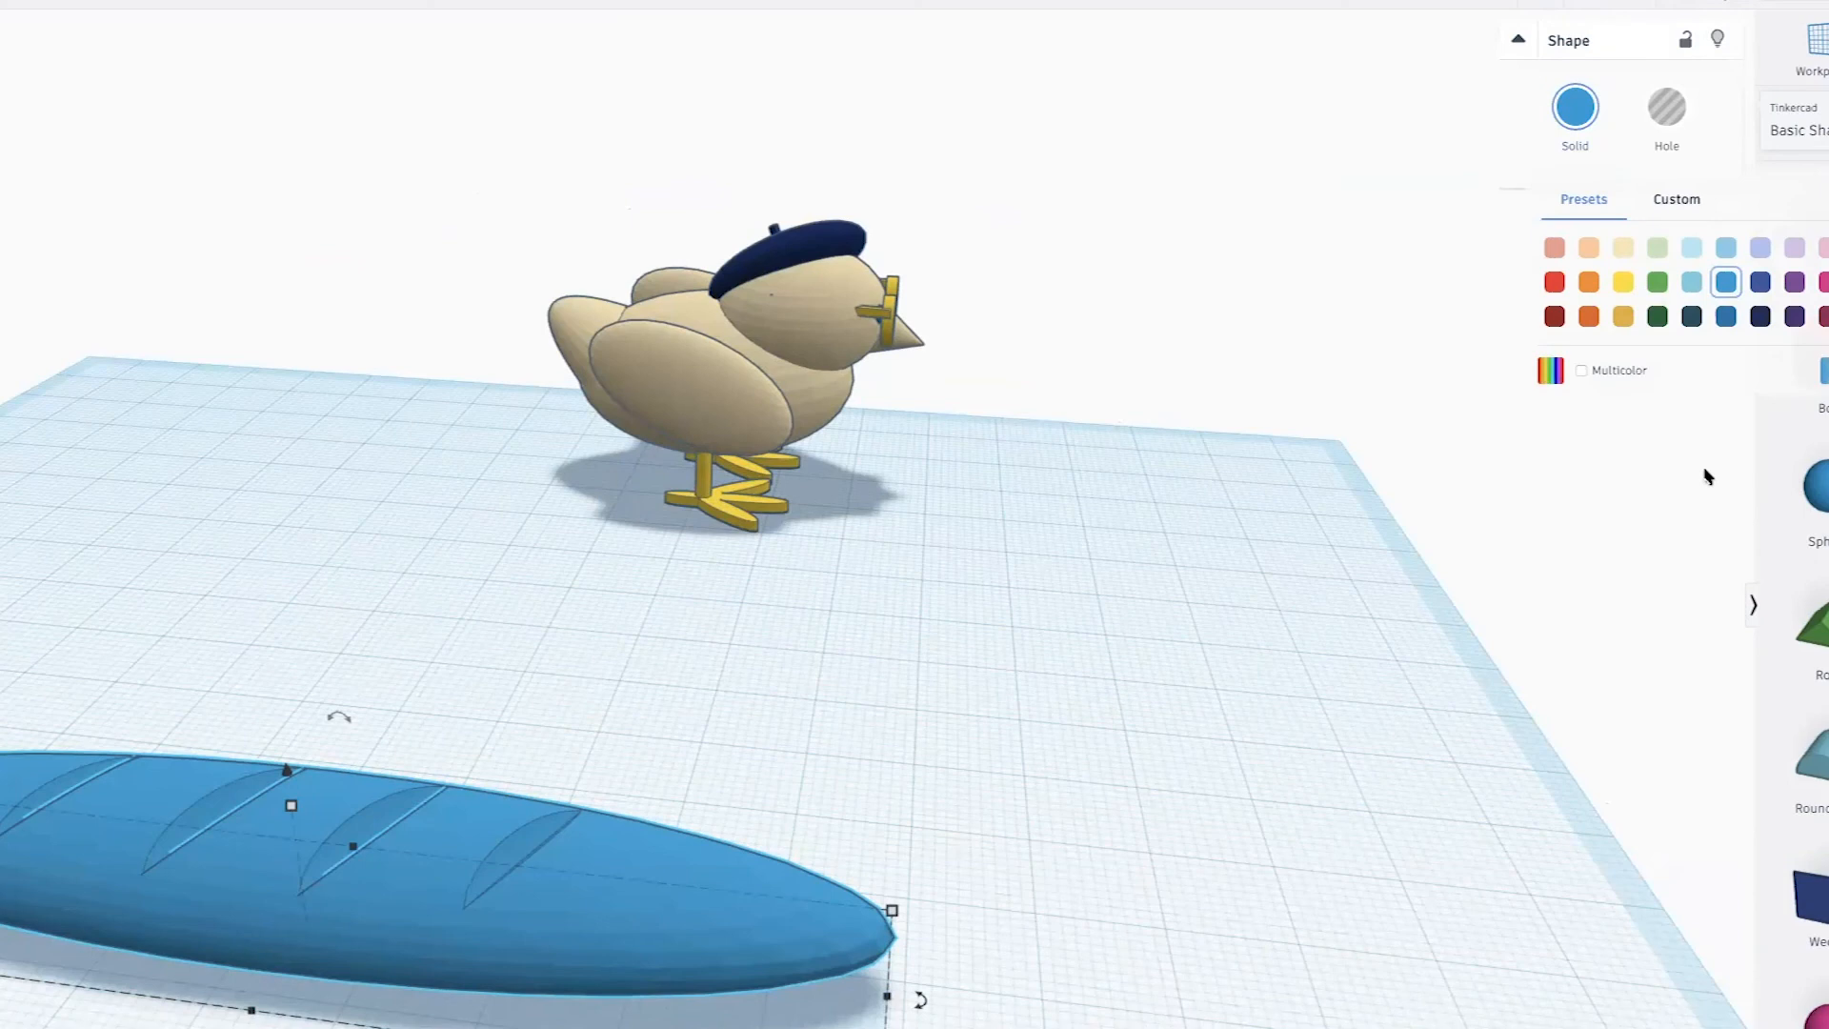
click(1828, 281)
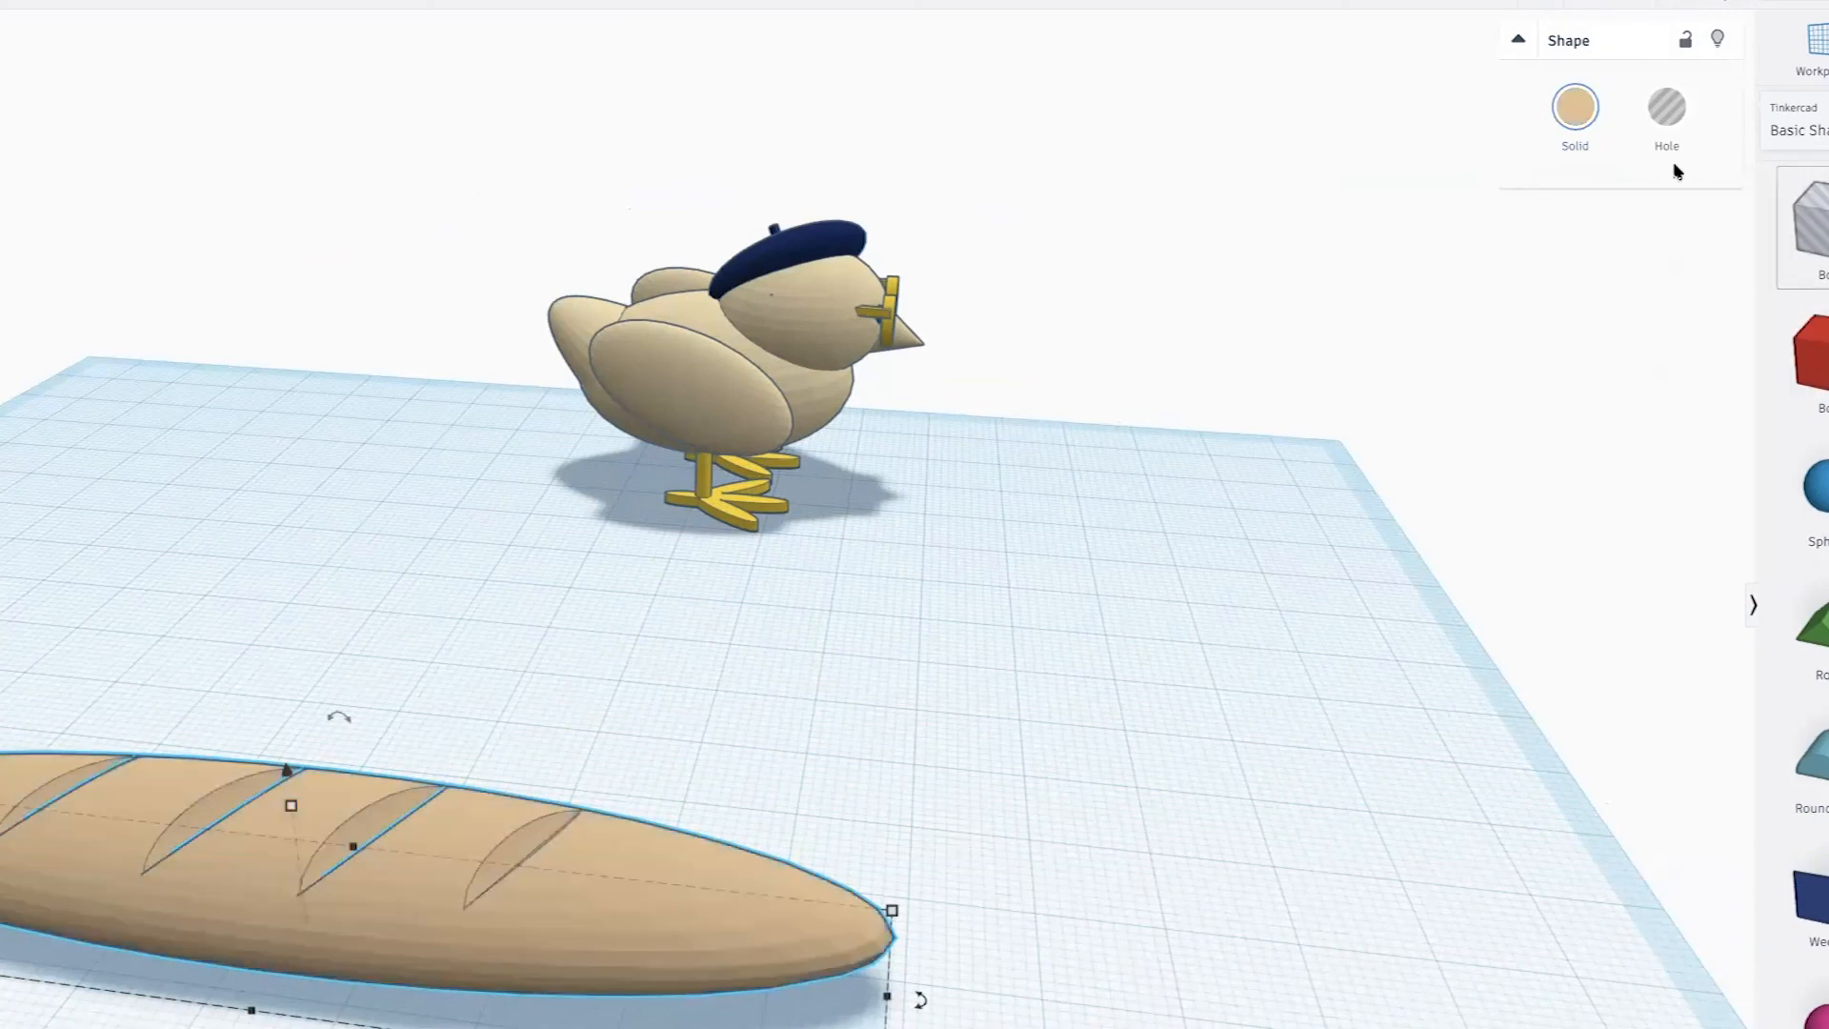
click(1587, 123)
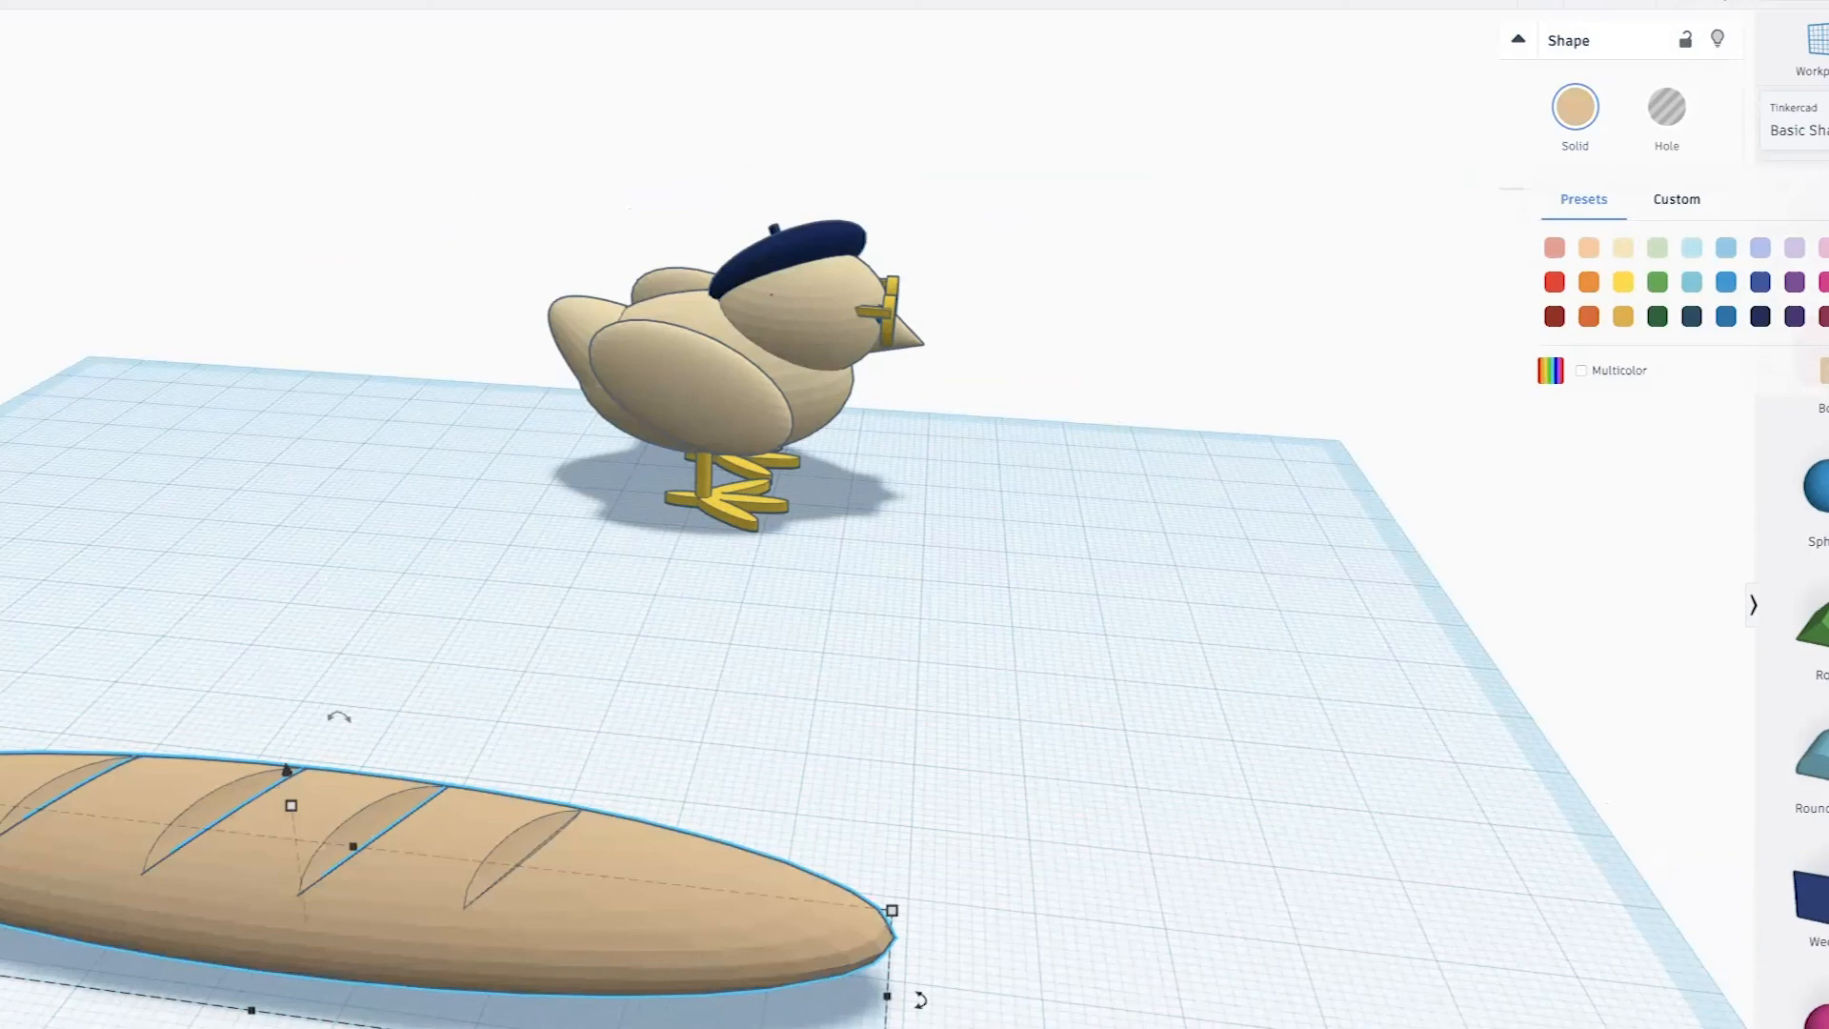
Move the baguette next to the chick and scale it down proportionally to about 4.75 mm high
drag(666, 922, 1000, 626)
right_drag(808, 652, 248, 785)
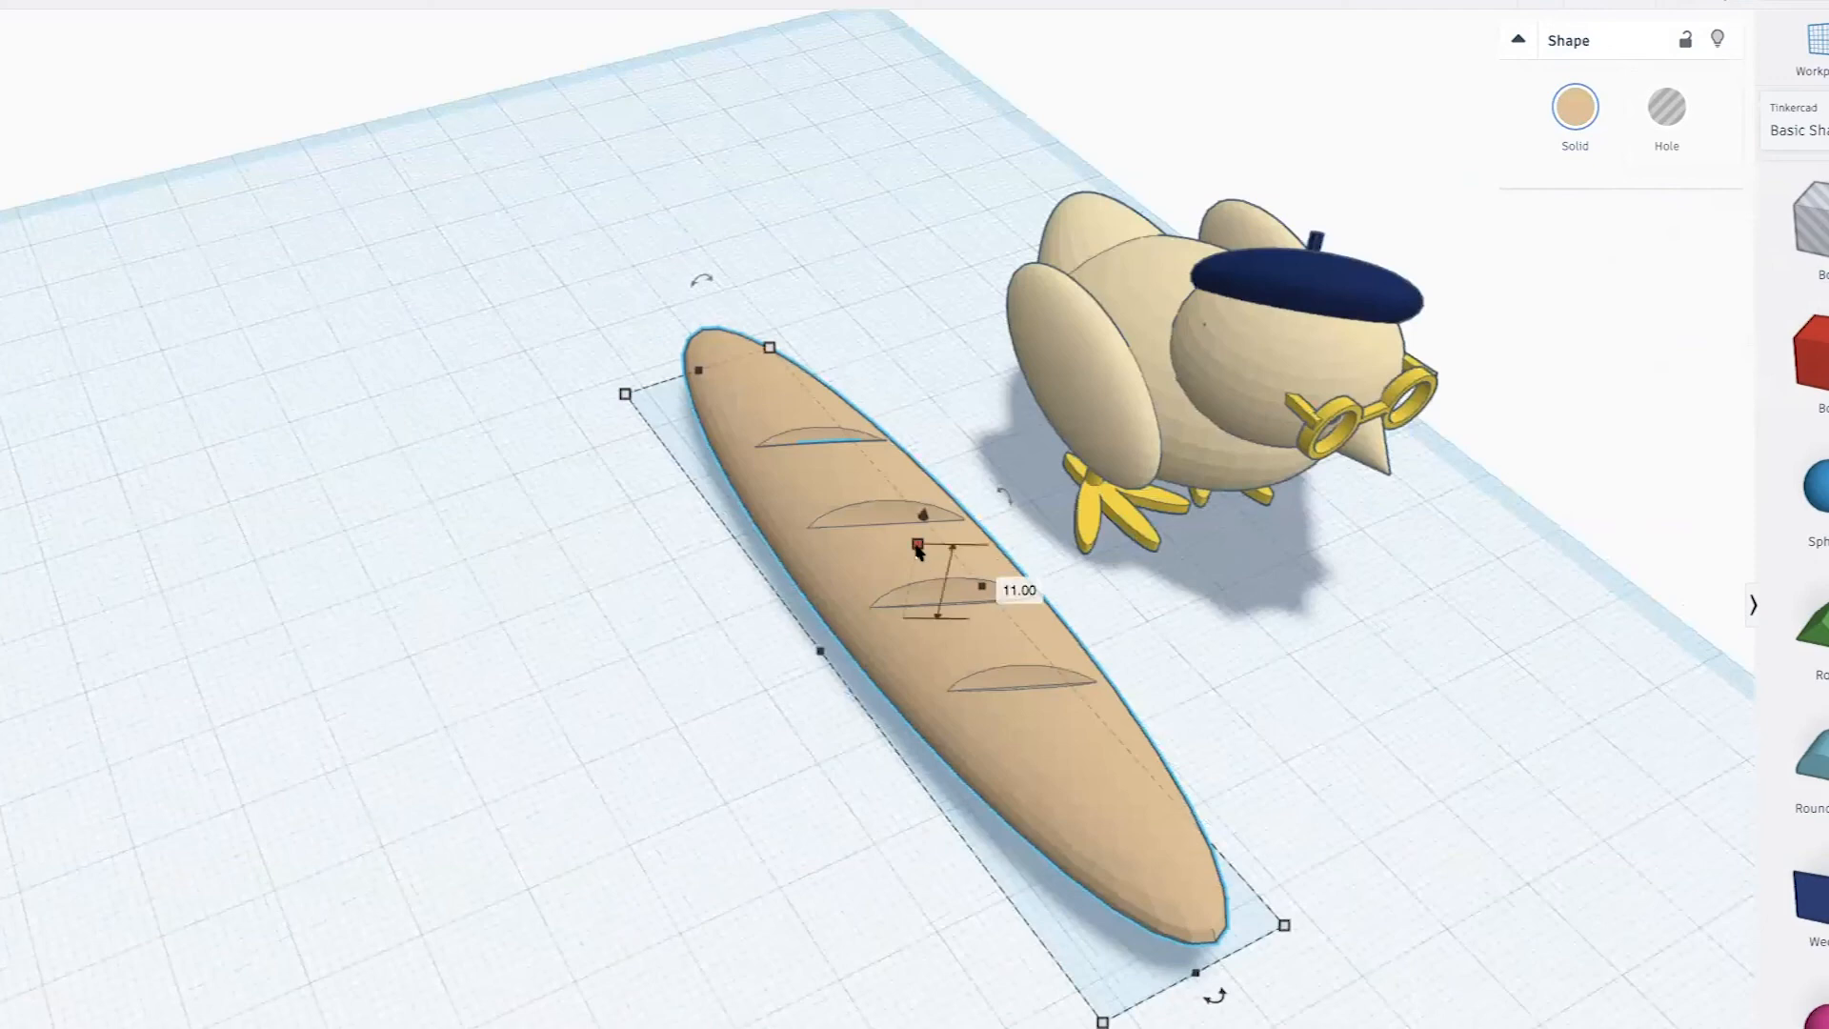
shift+drag(919, 600, 921, 595)
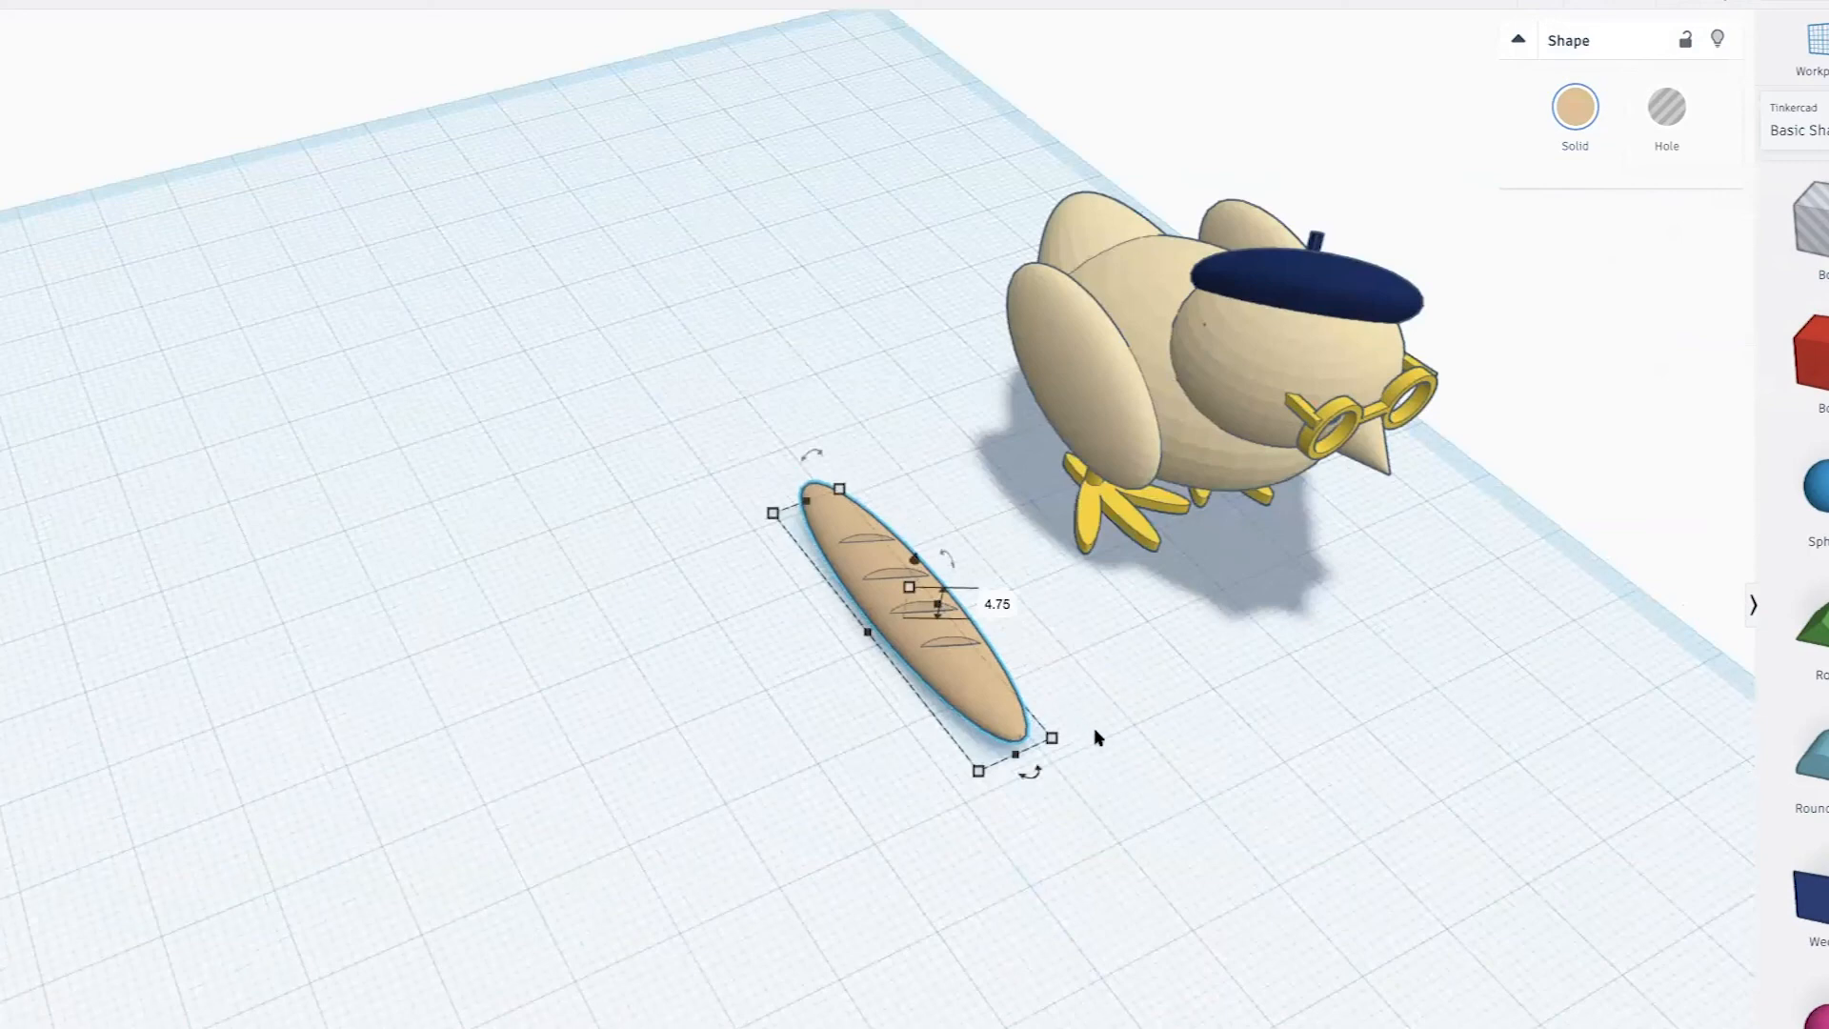
Tilt the small baguette diagonally upright and place it against the outside of the chick's right wing
mouse_move(1051, 775)
drag(960, 566, 986, 595)
right_drag(1043, 609, 907, 460)
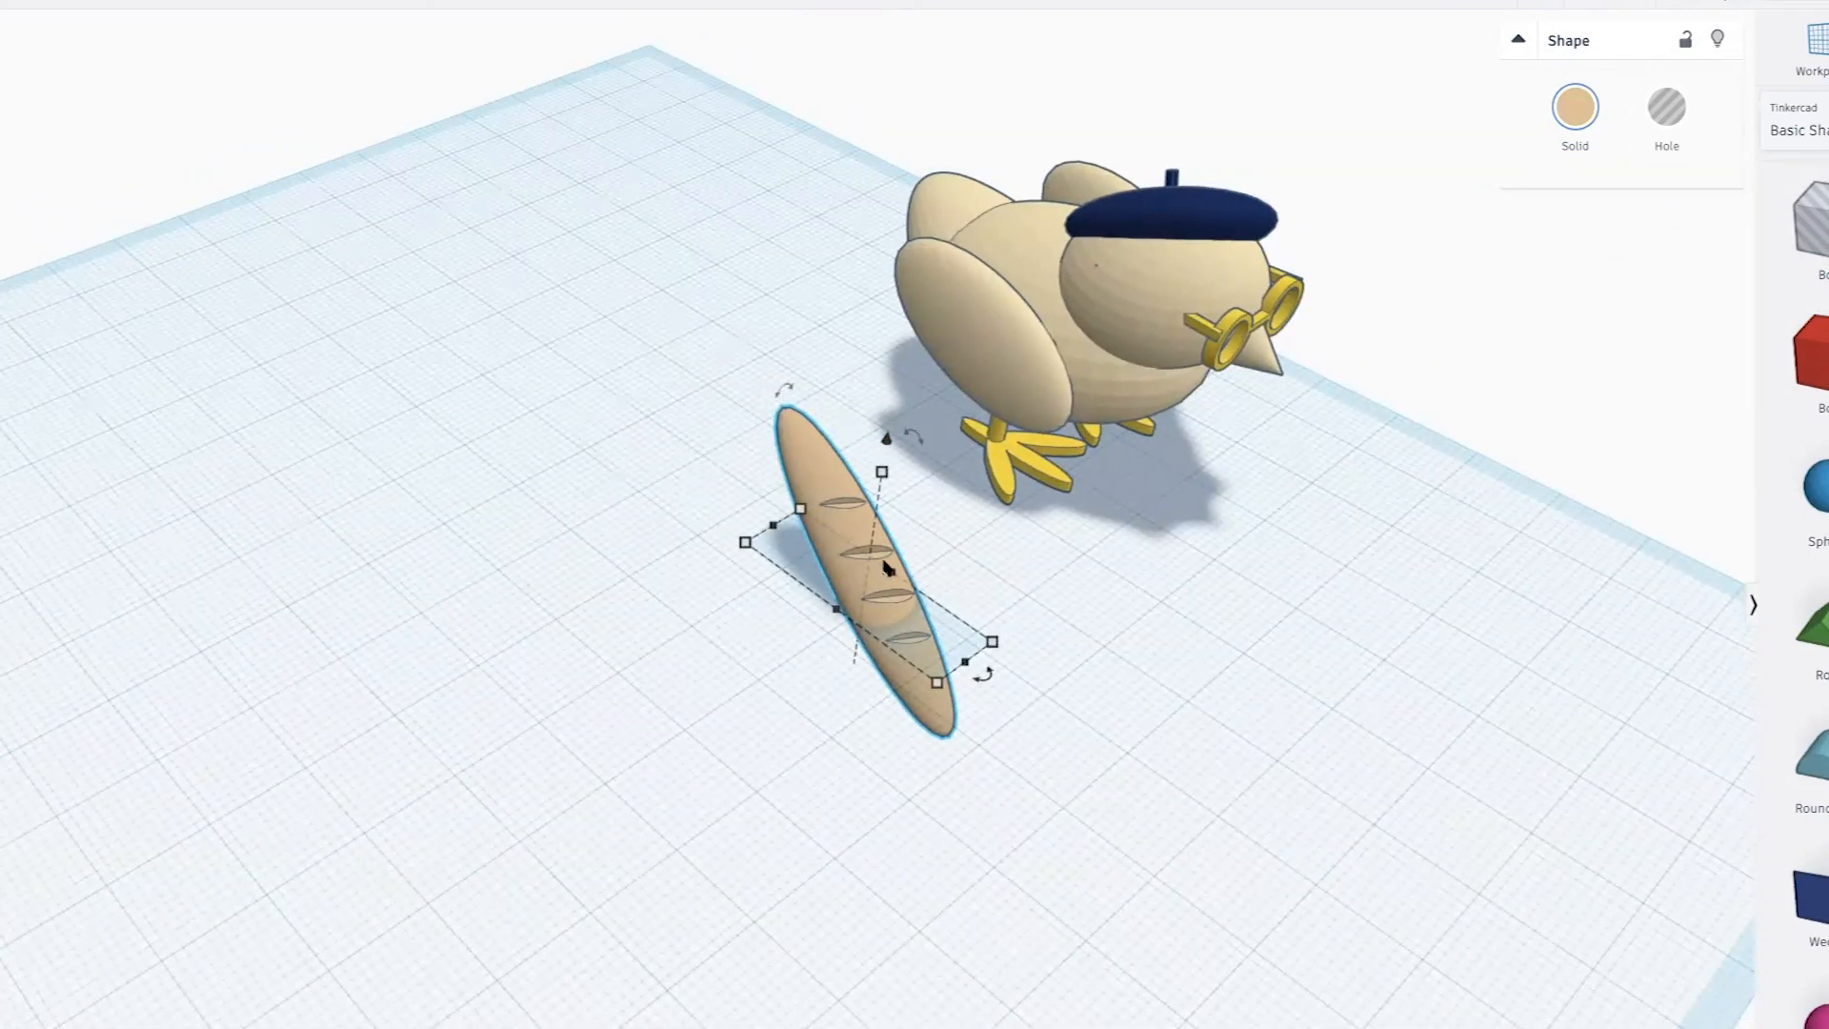
drag(776, 391, 704, 410)
drag(943, 705, 952, 722)
drag(842, 519, 1118, 436)
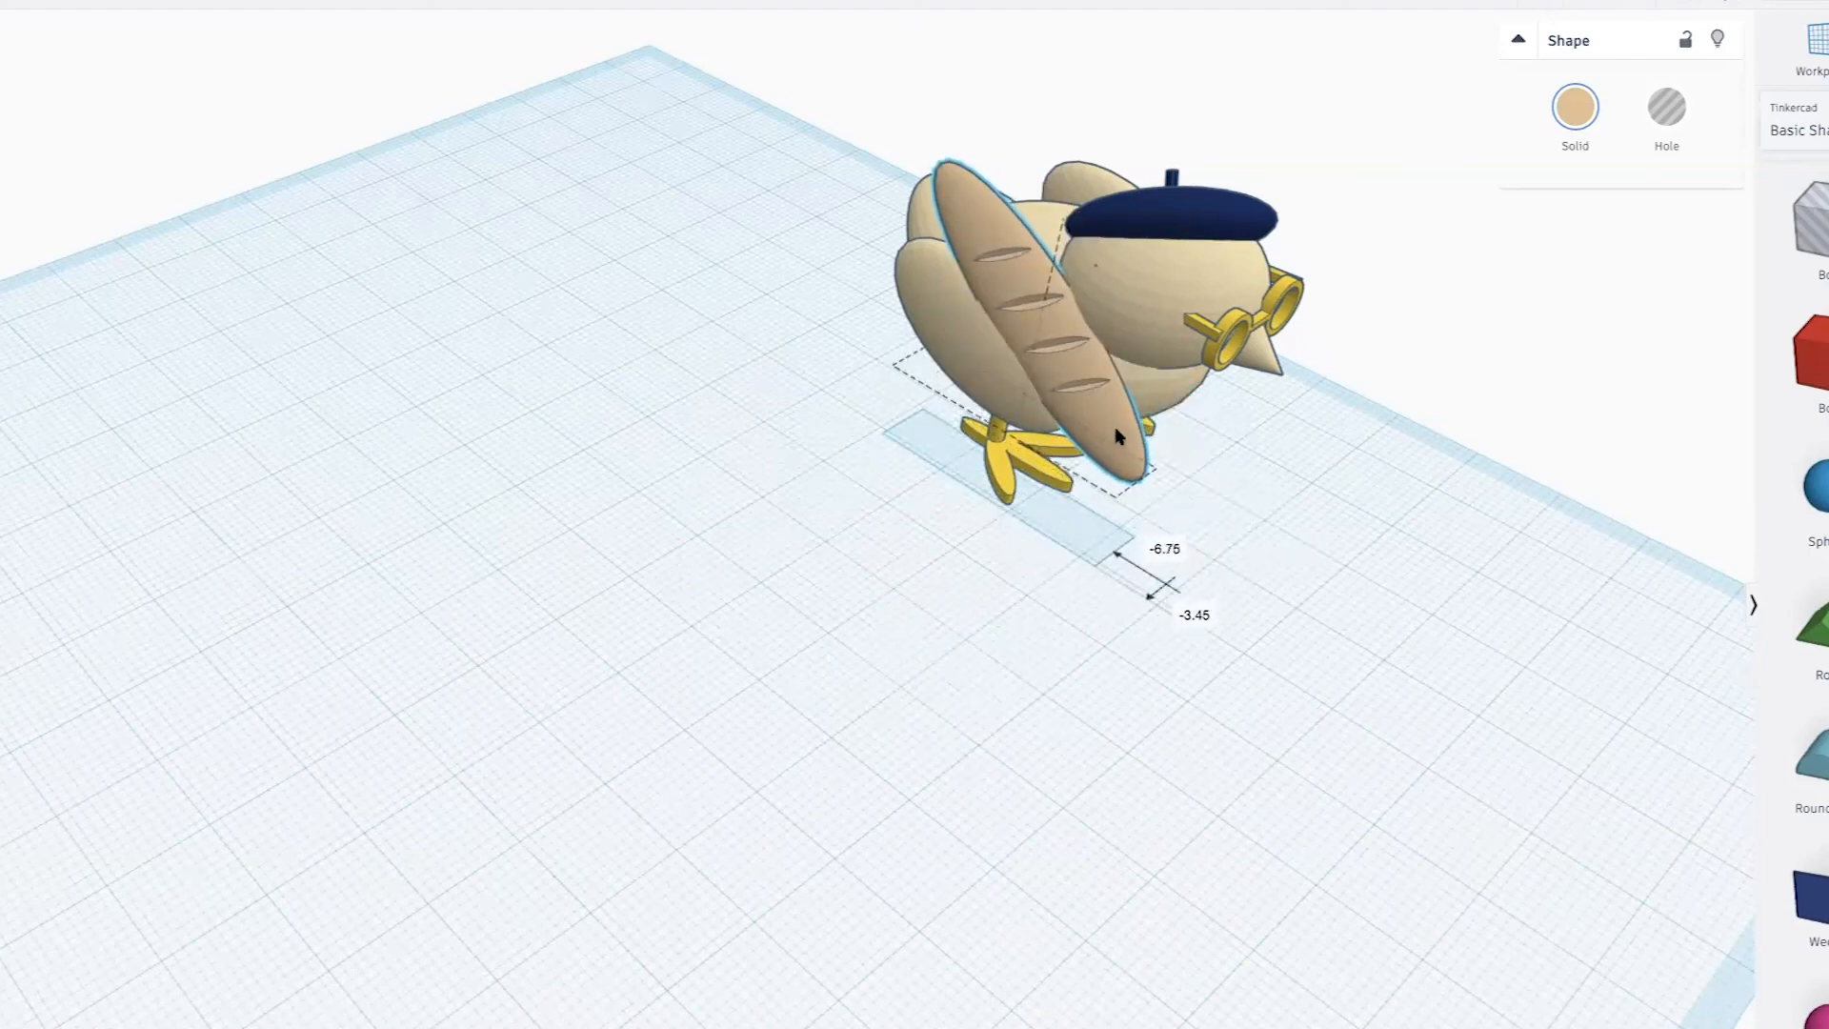
Examine how the baguette sits against the chick's wing from the side and the front
scroll(1118, 437, down, 2)
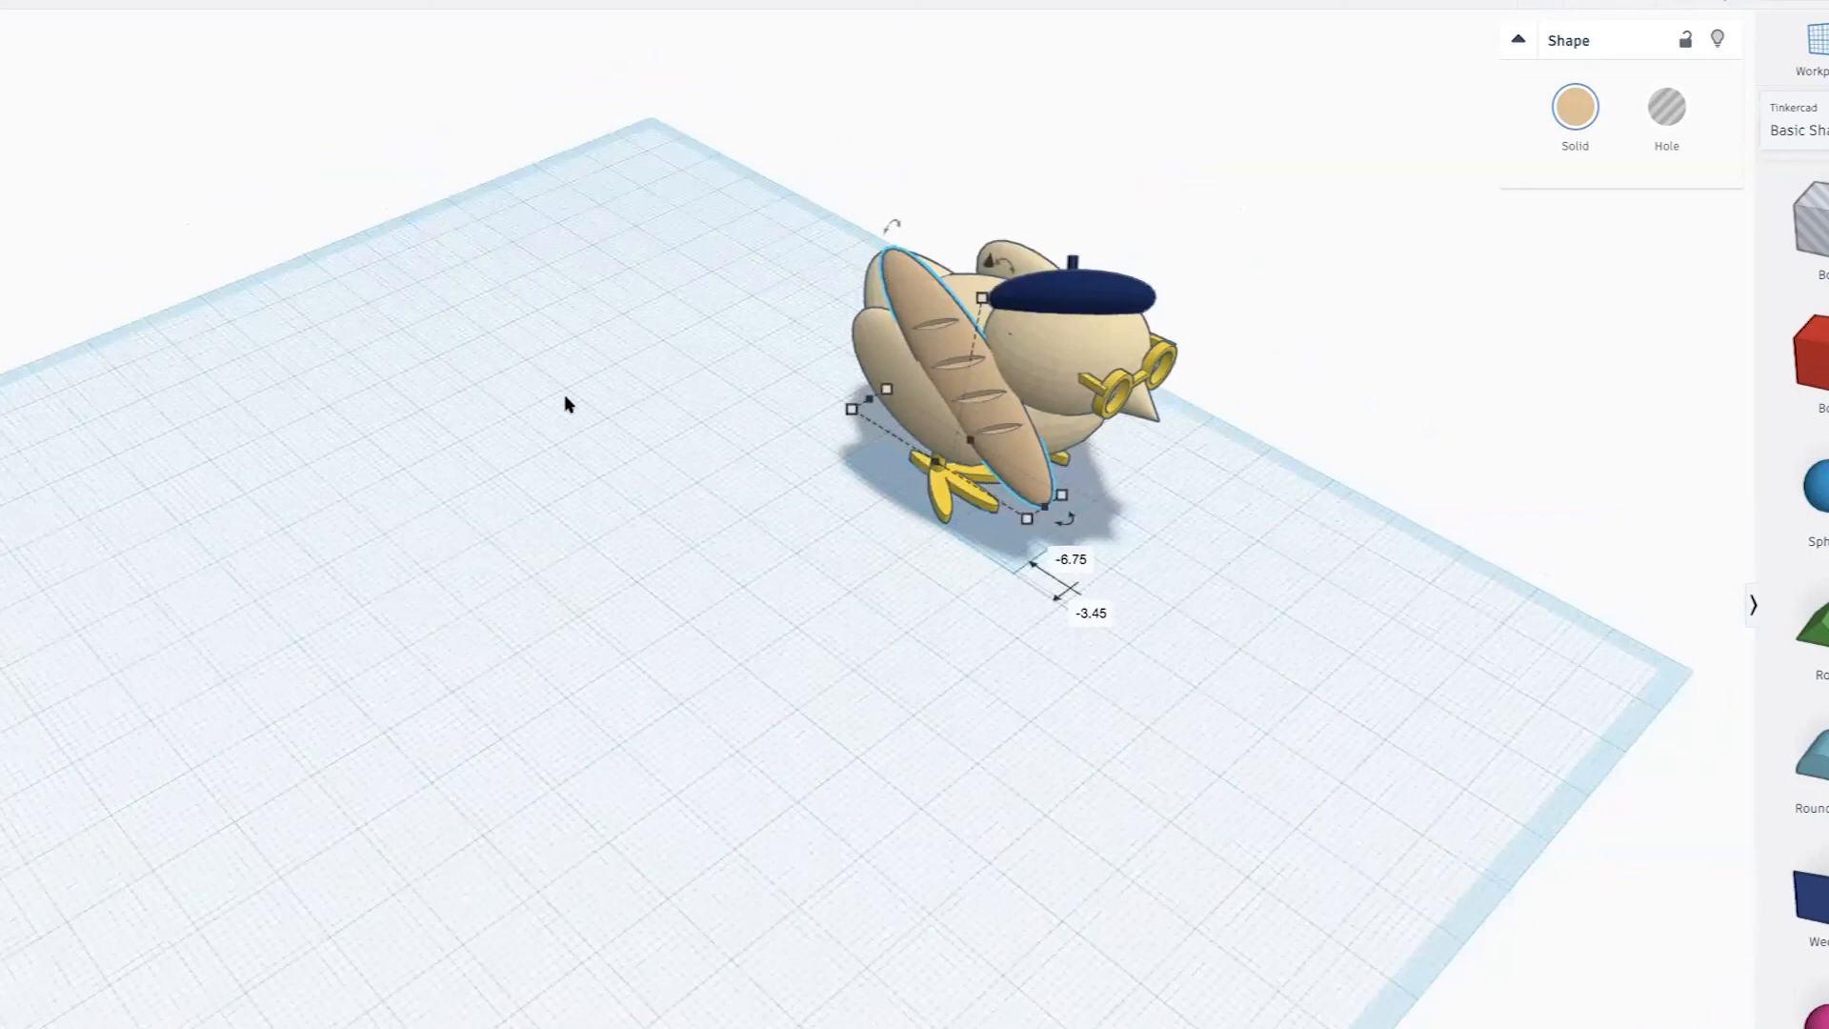
right_drag(565, 404, 1019, 679)
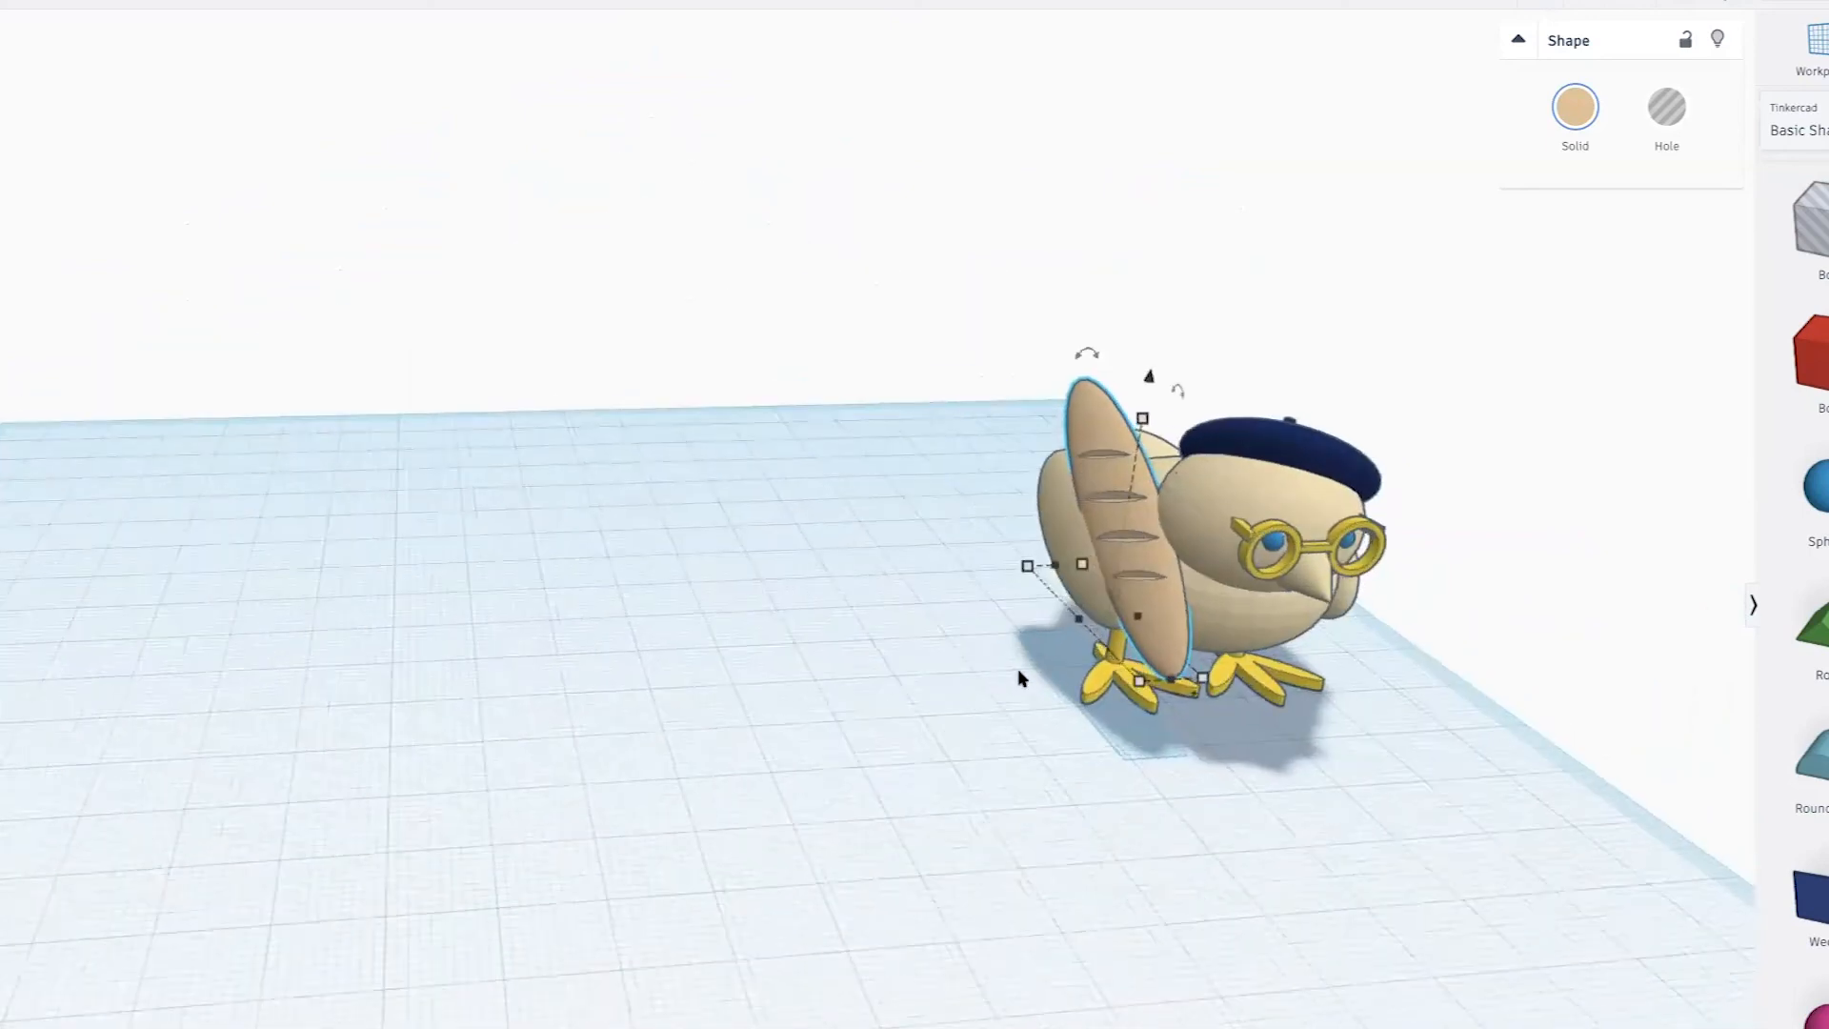
scroll(1085, 641, up, 4)
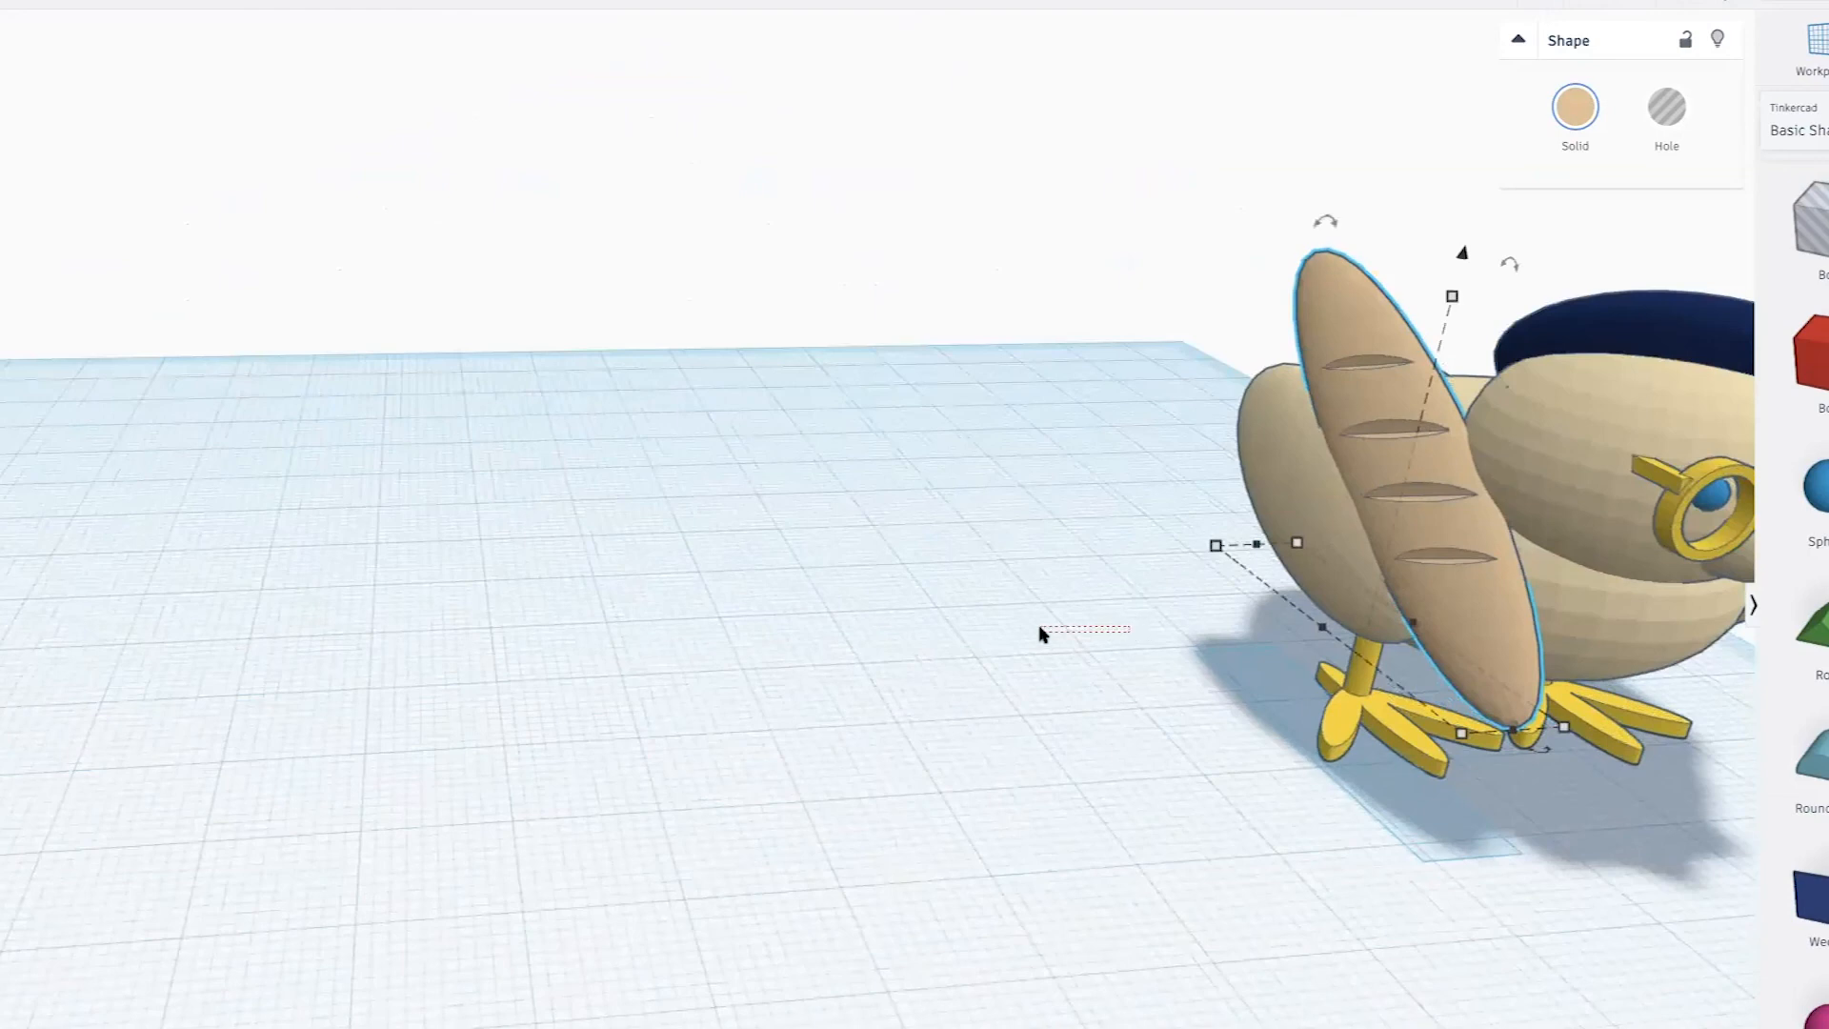
click(1040, 633)
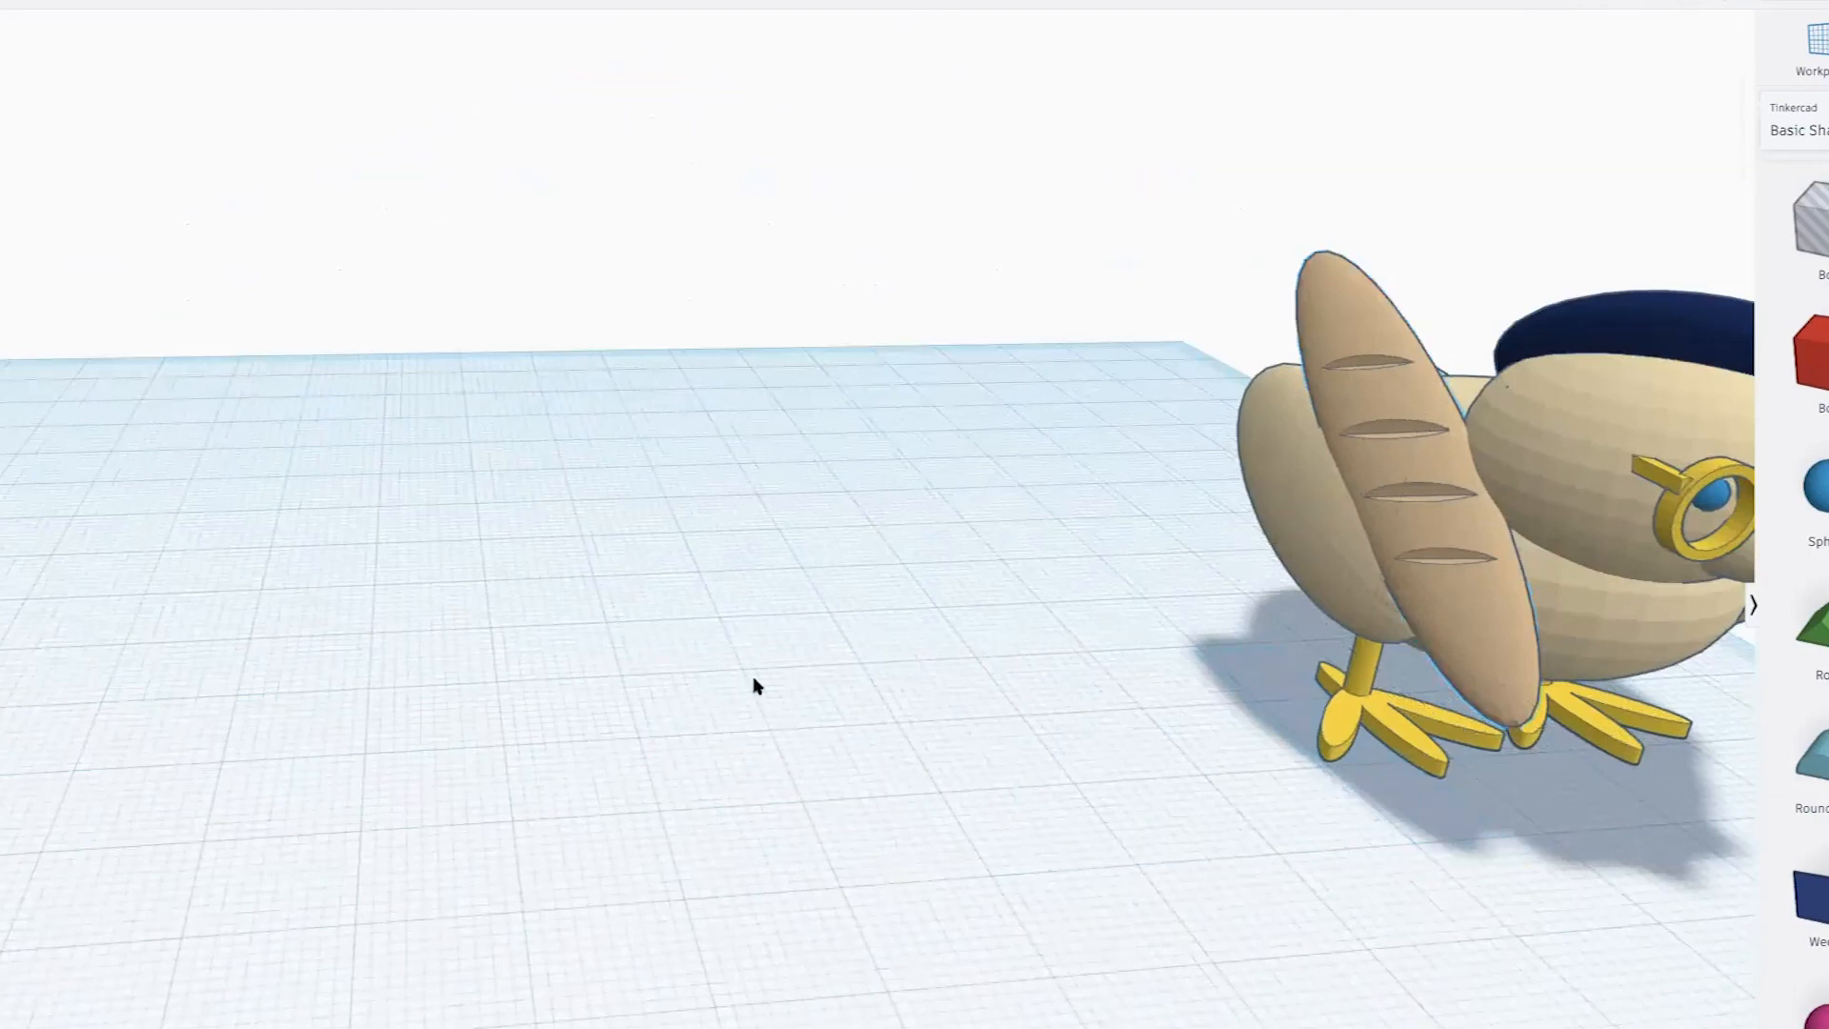
scroll(767, 689, up, 2)
middle_drag(919, 710, 368, 714)
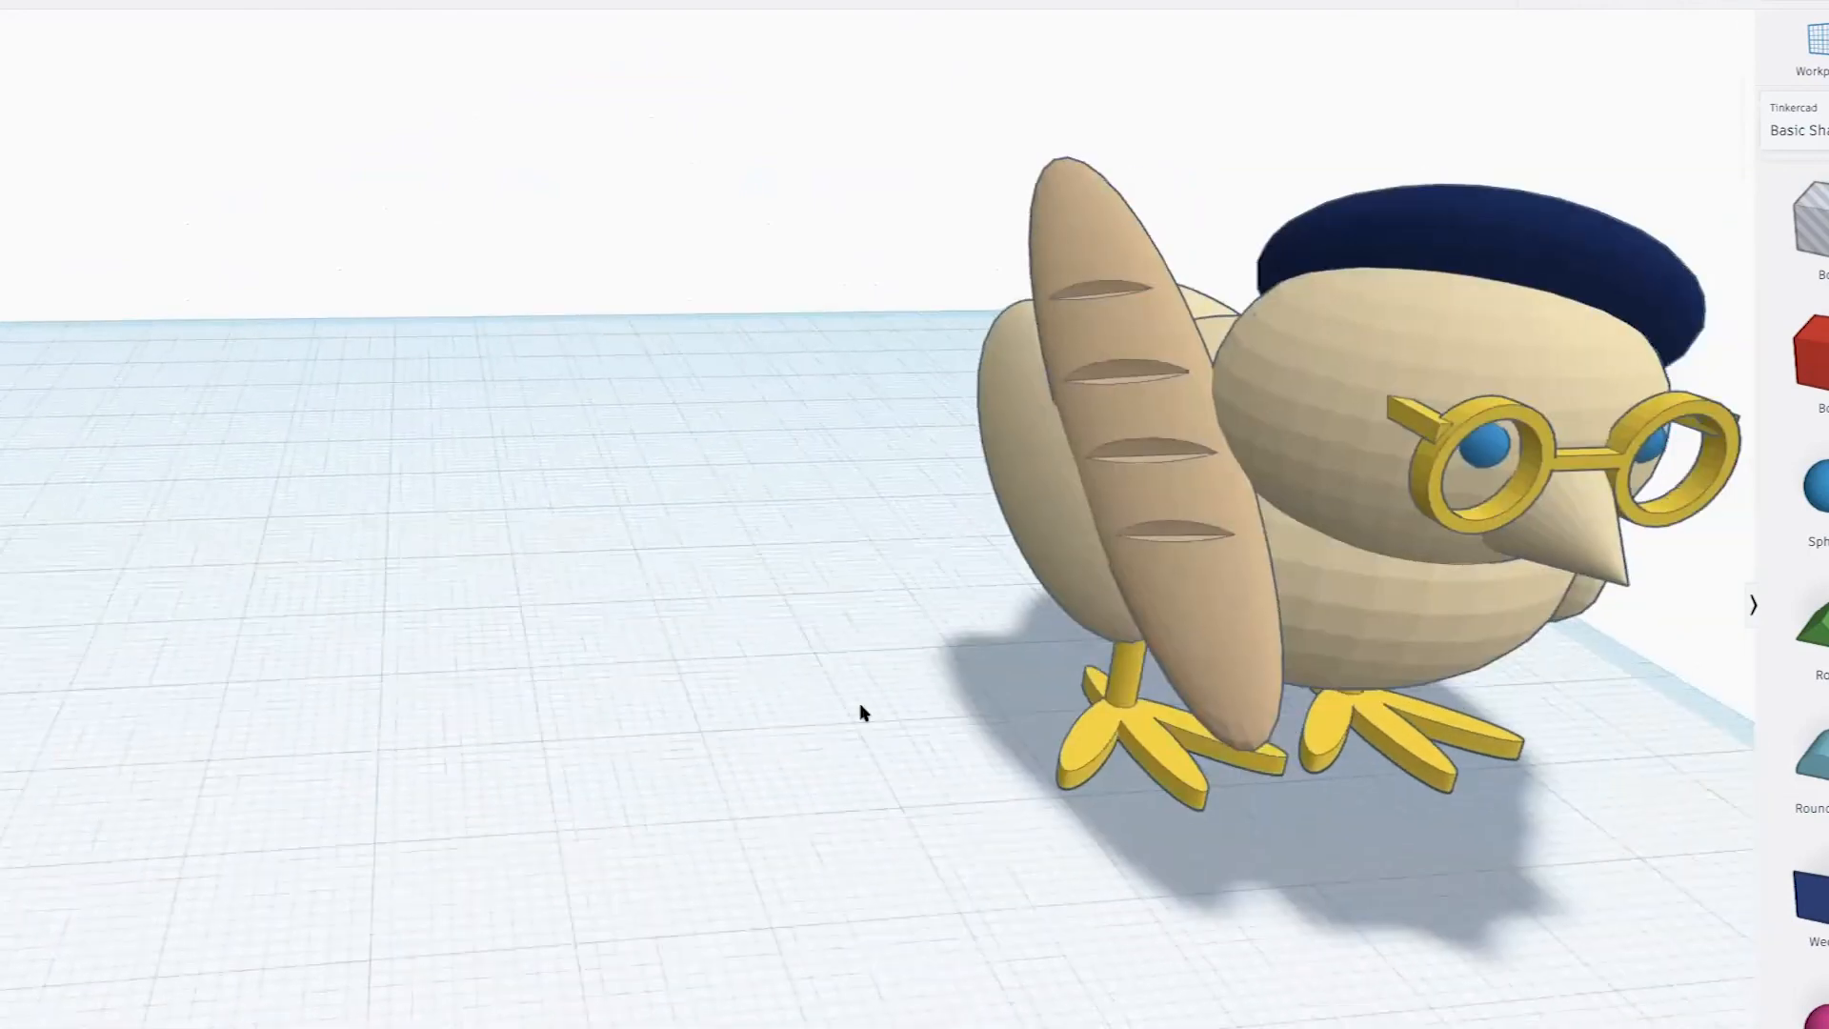
right_drag(860, 712, 33, 710)
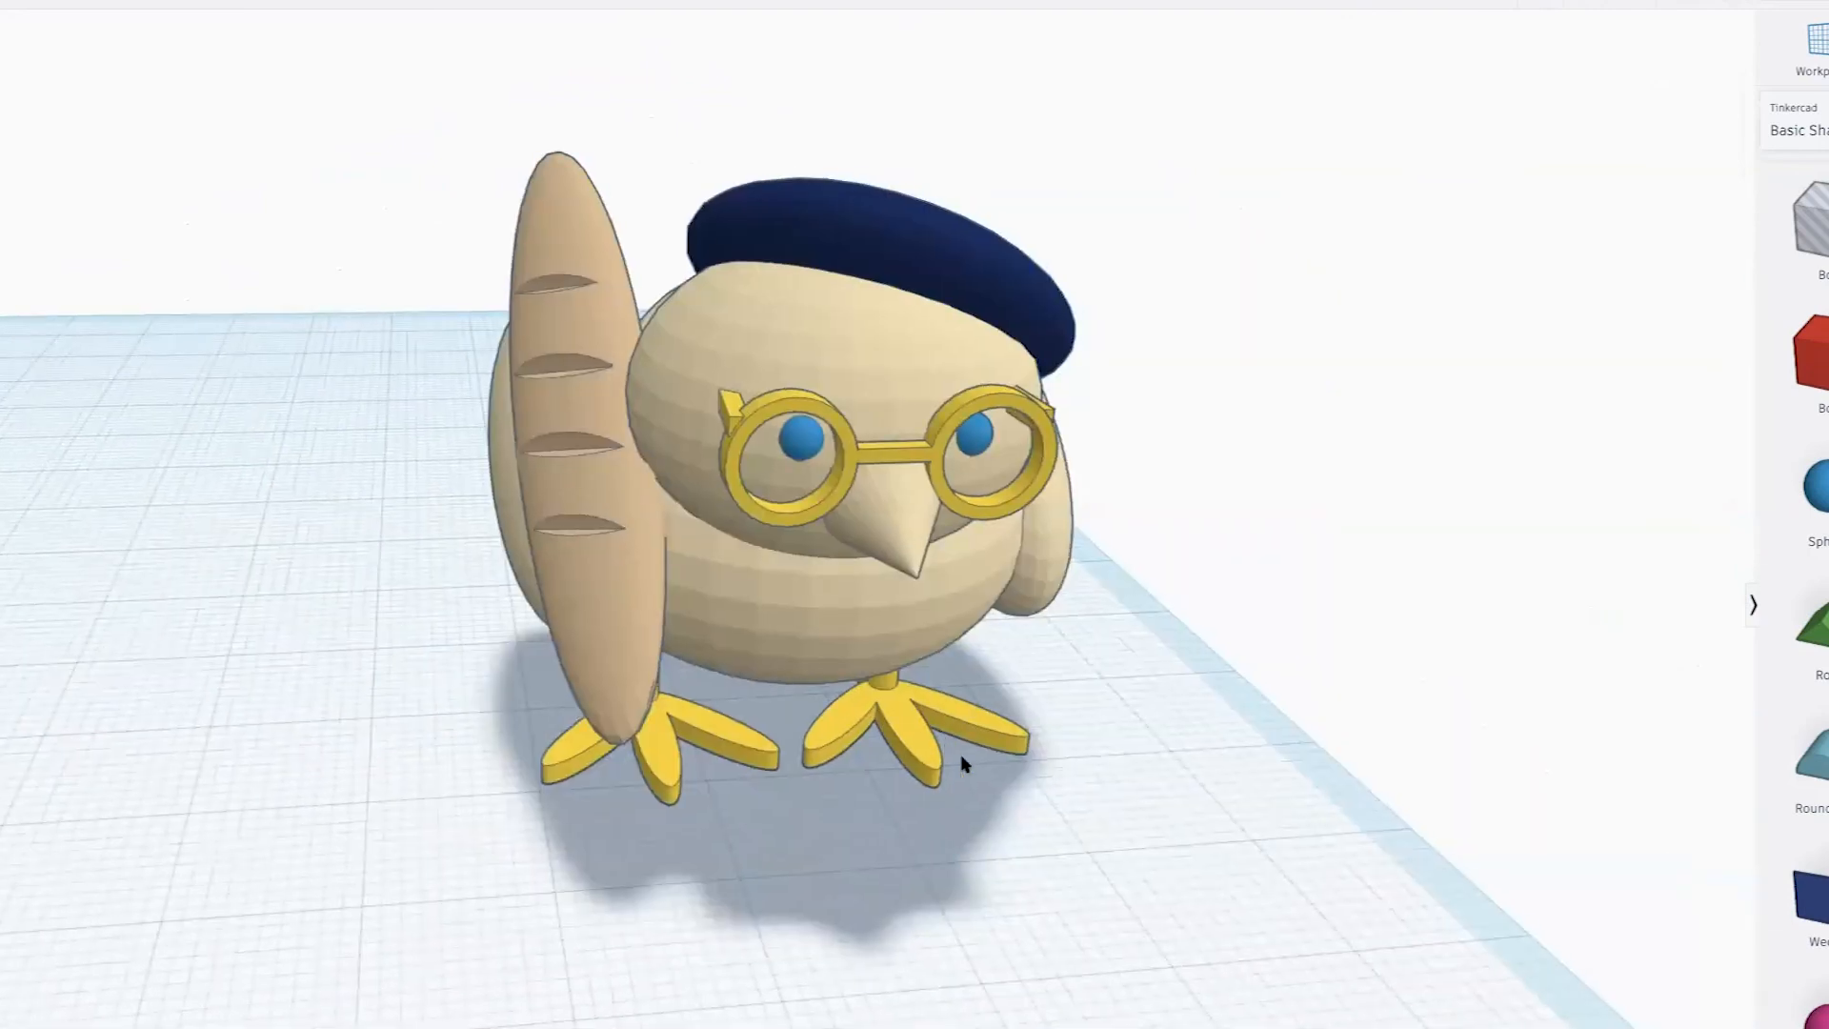
right_drag(1089, 747, 821, 508)
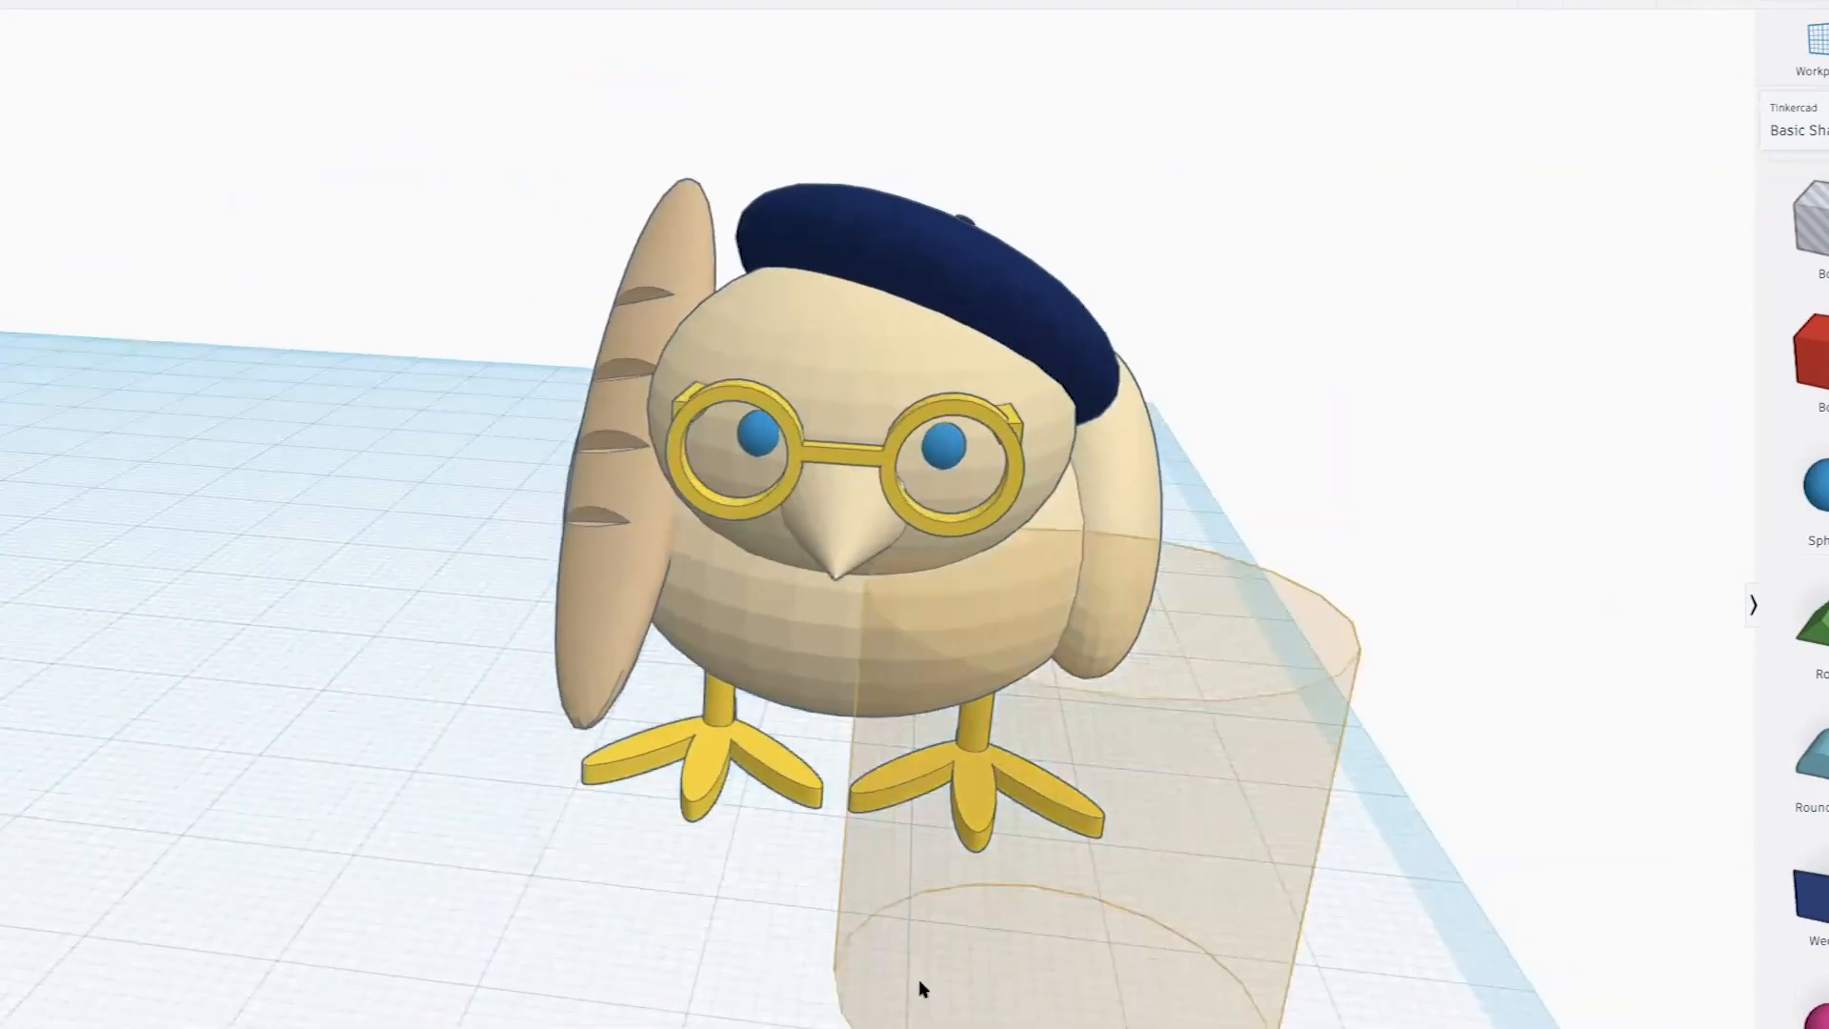
Add a cylinder, shrink it to a thin rod and raise it in front of the beak, 22.75 mm above the workplane
click(832, 989)
drag(1043, 1015, 677, 416)
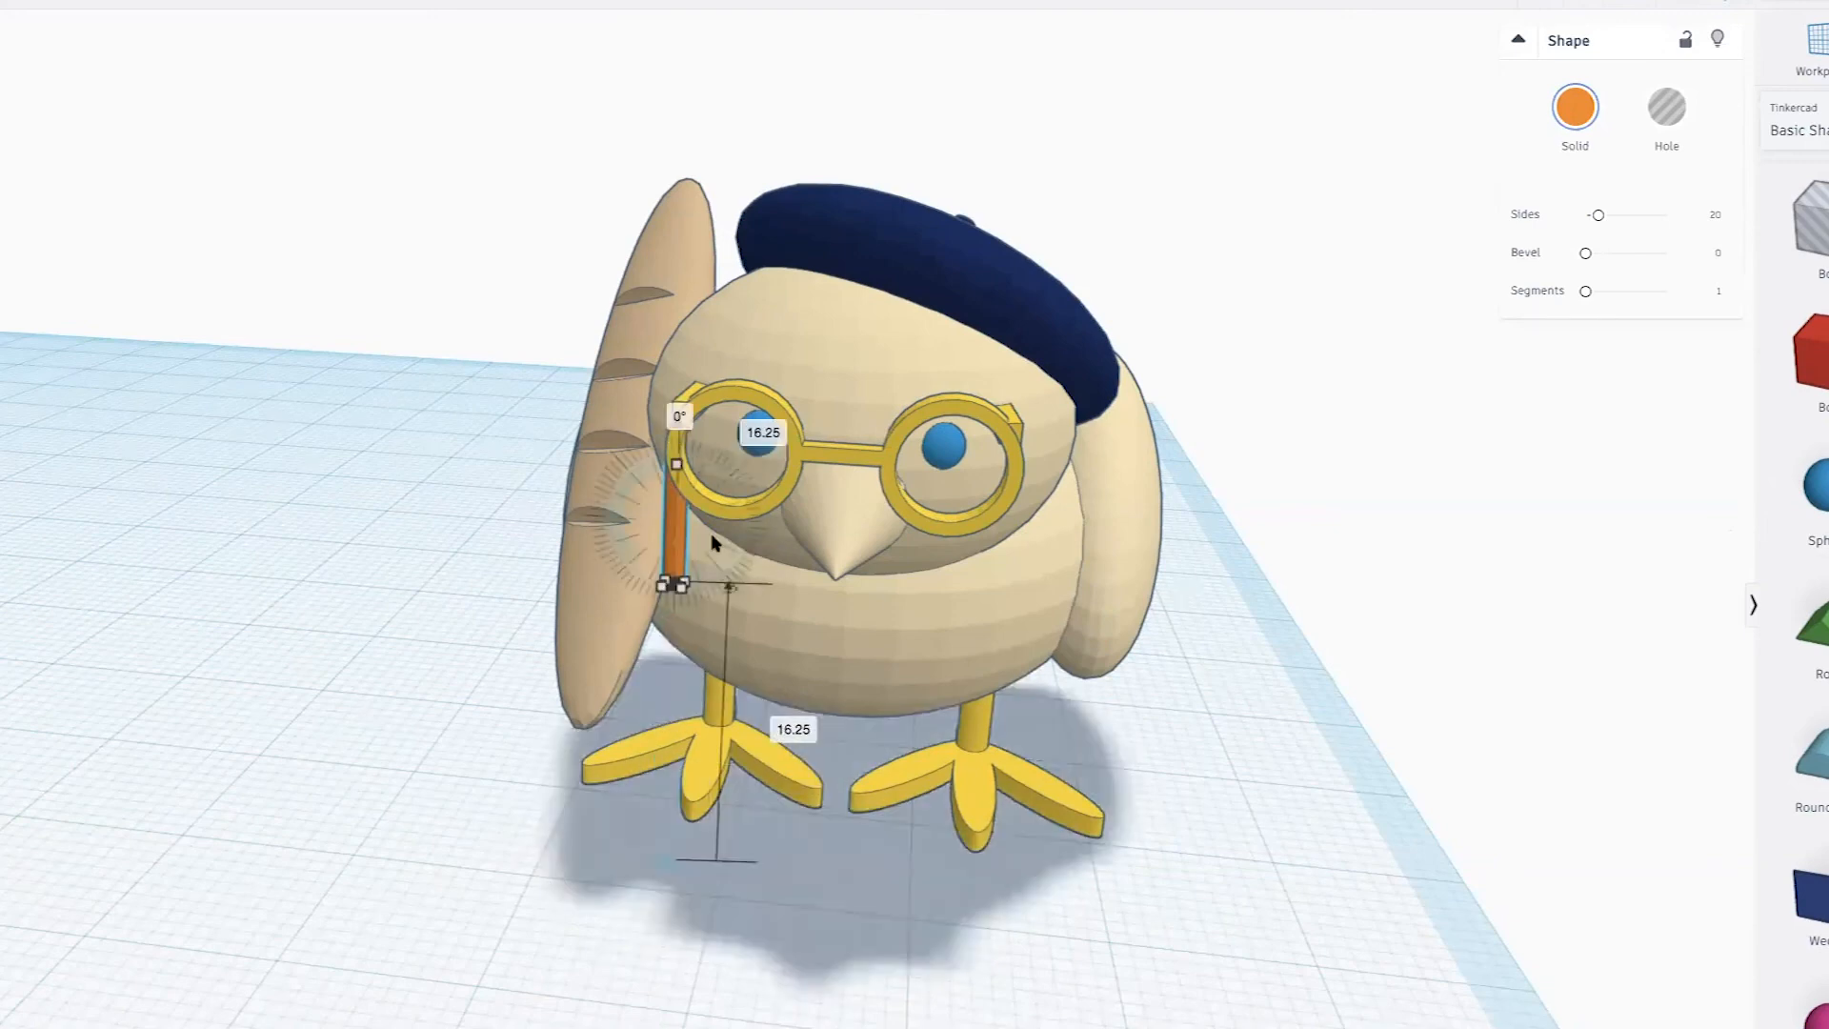
drag(678, 552, 835, 583)
drag(818, 481, 820, 329)
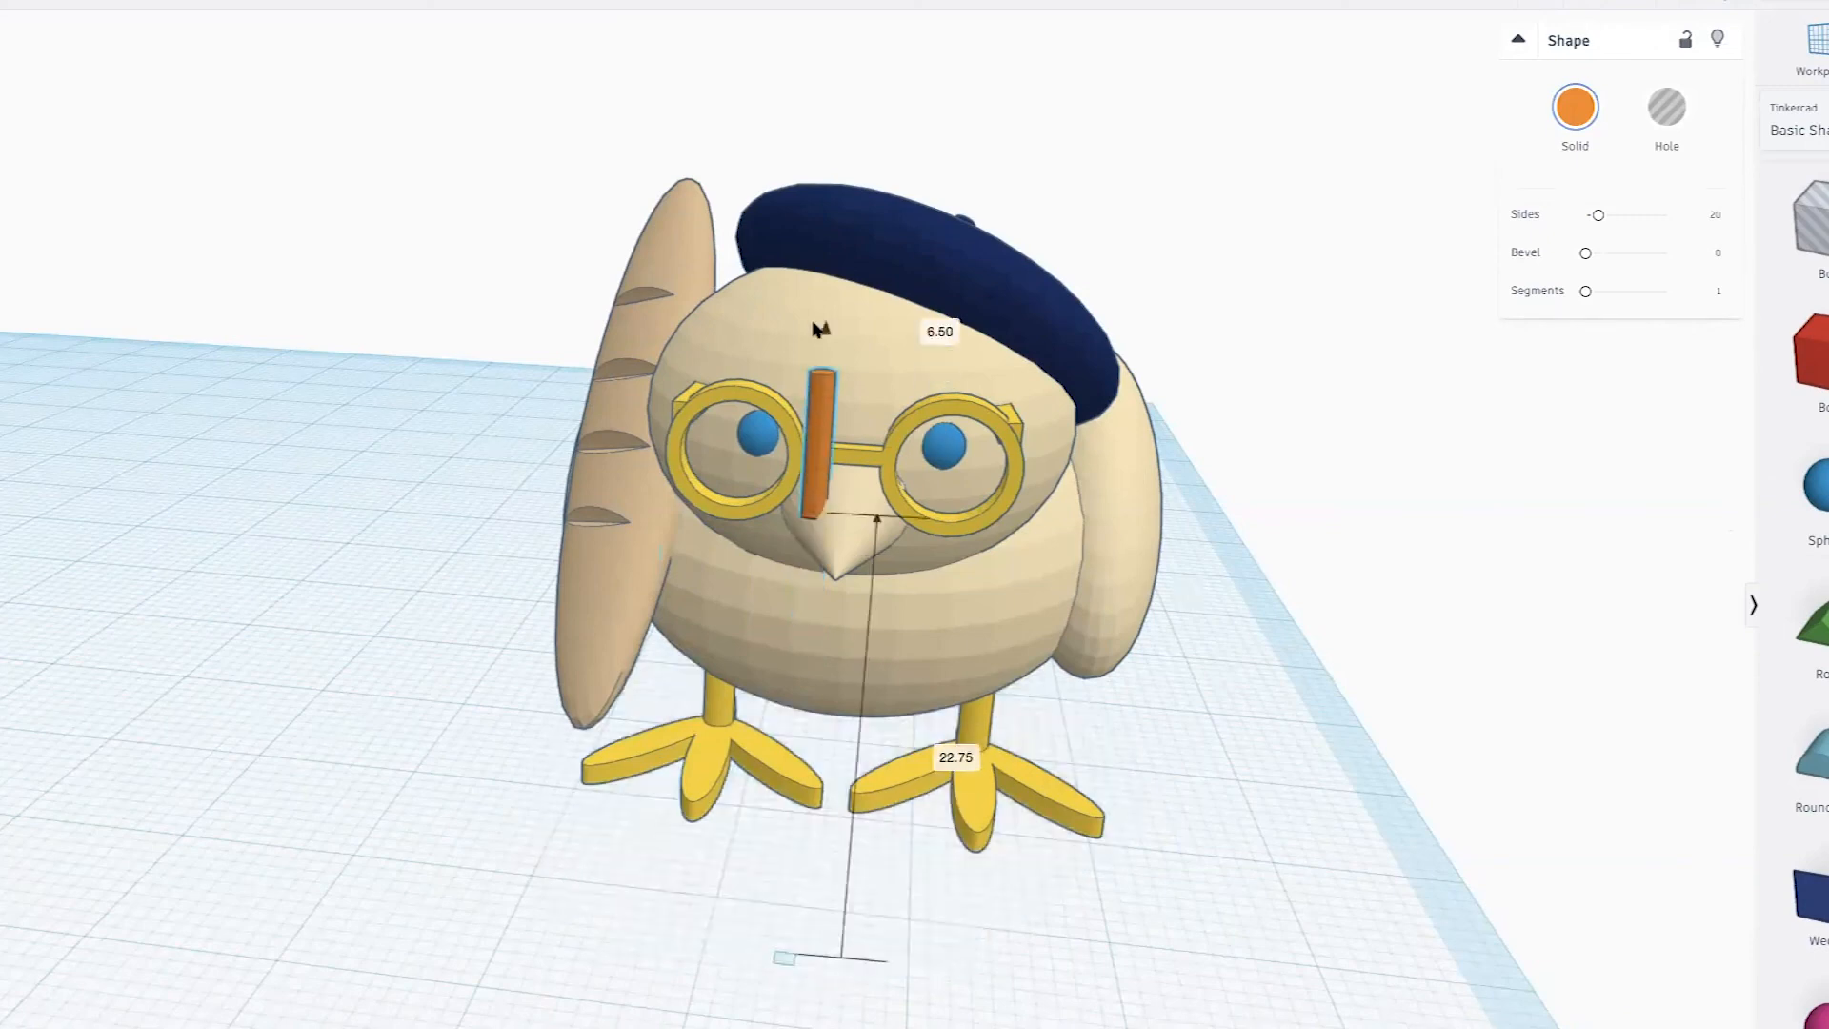
Set the height of the thin orange cylinder to 4.50 mm
scroll(857, 281, up, 4)
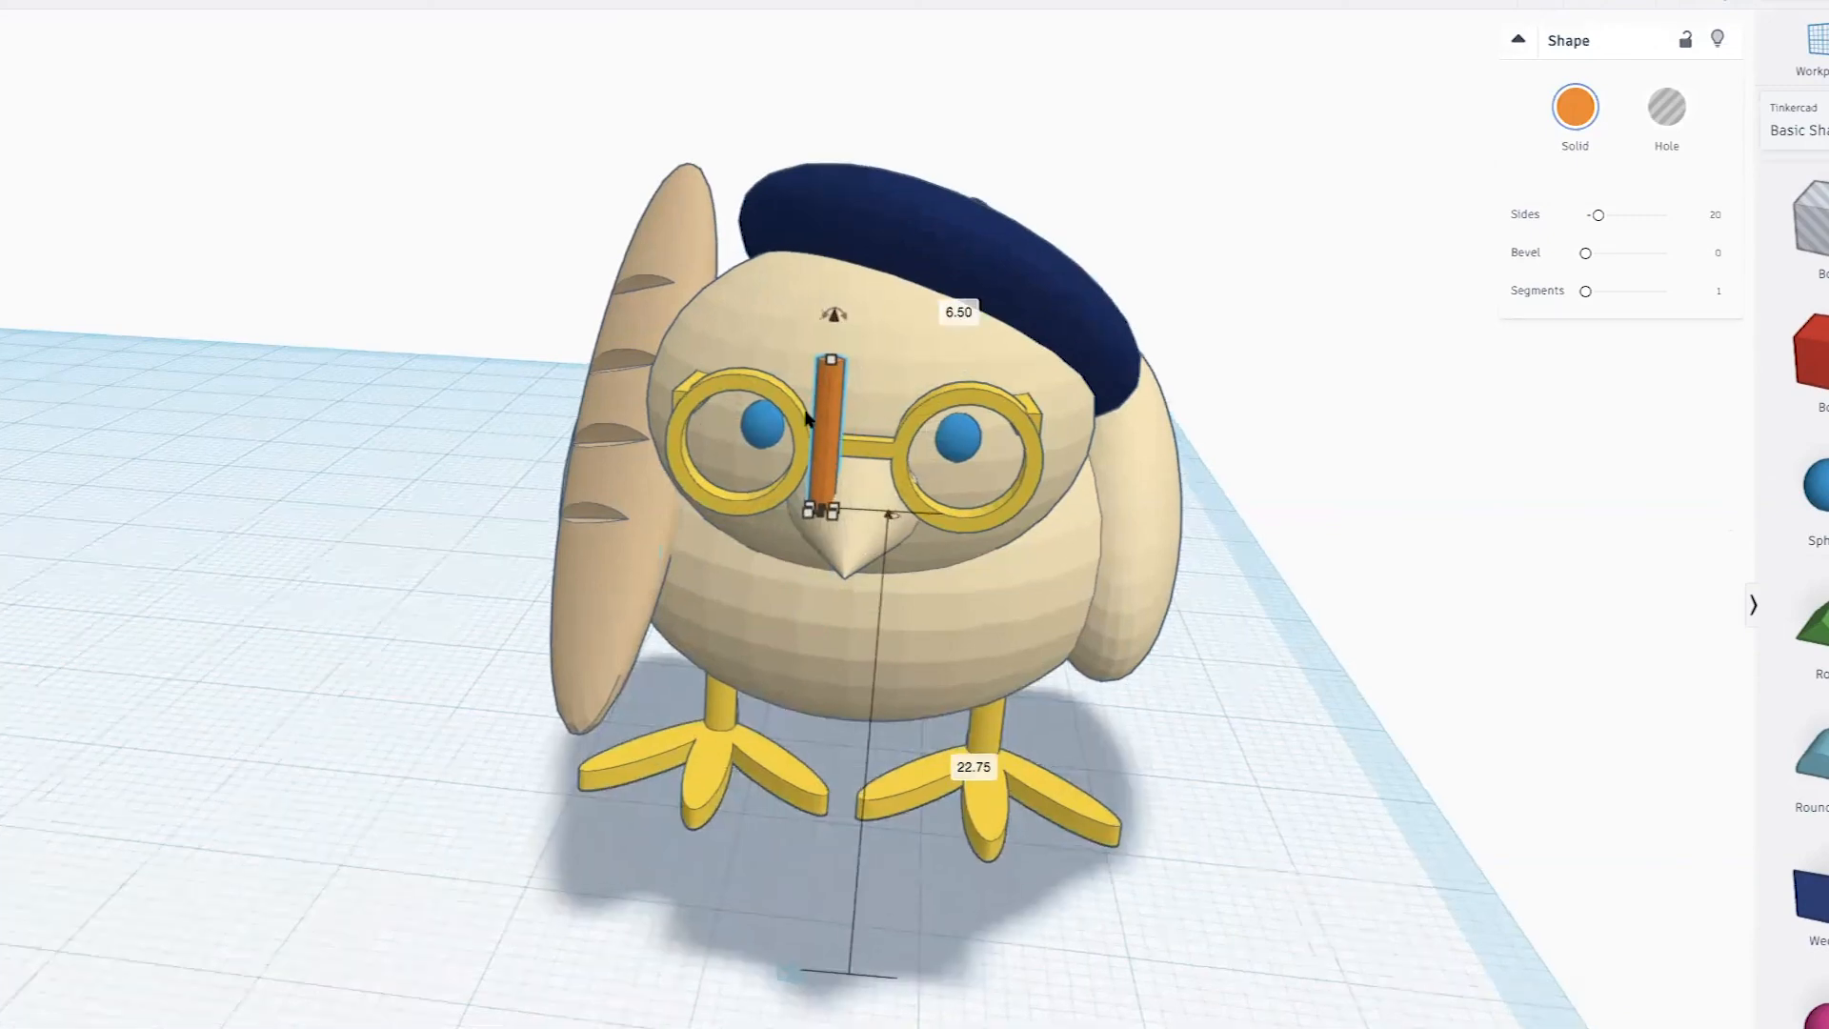
scroll(869, 270, down, 3)
drag(849, 324, 845, 380)
click(856, 331)
click(853, 325)
key(Return)
scroll(837, 338, up, 5)
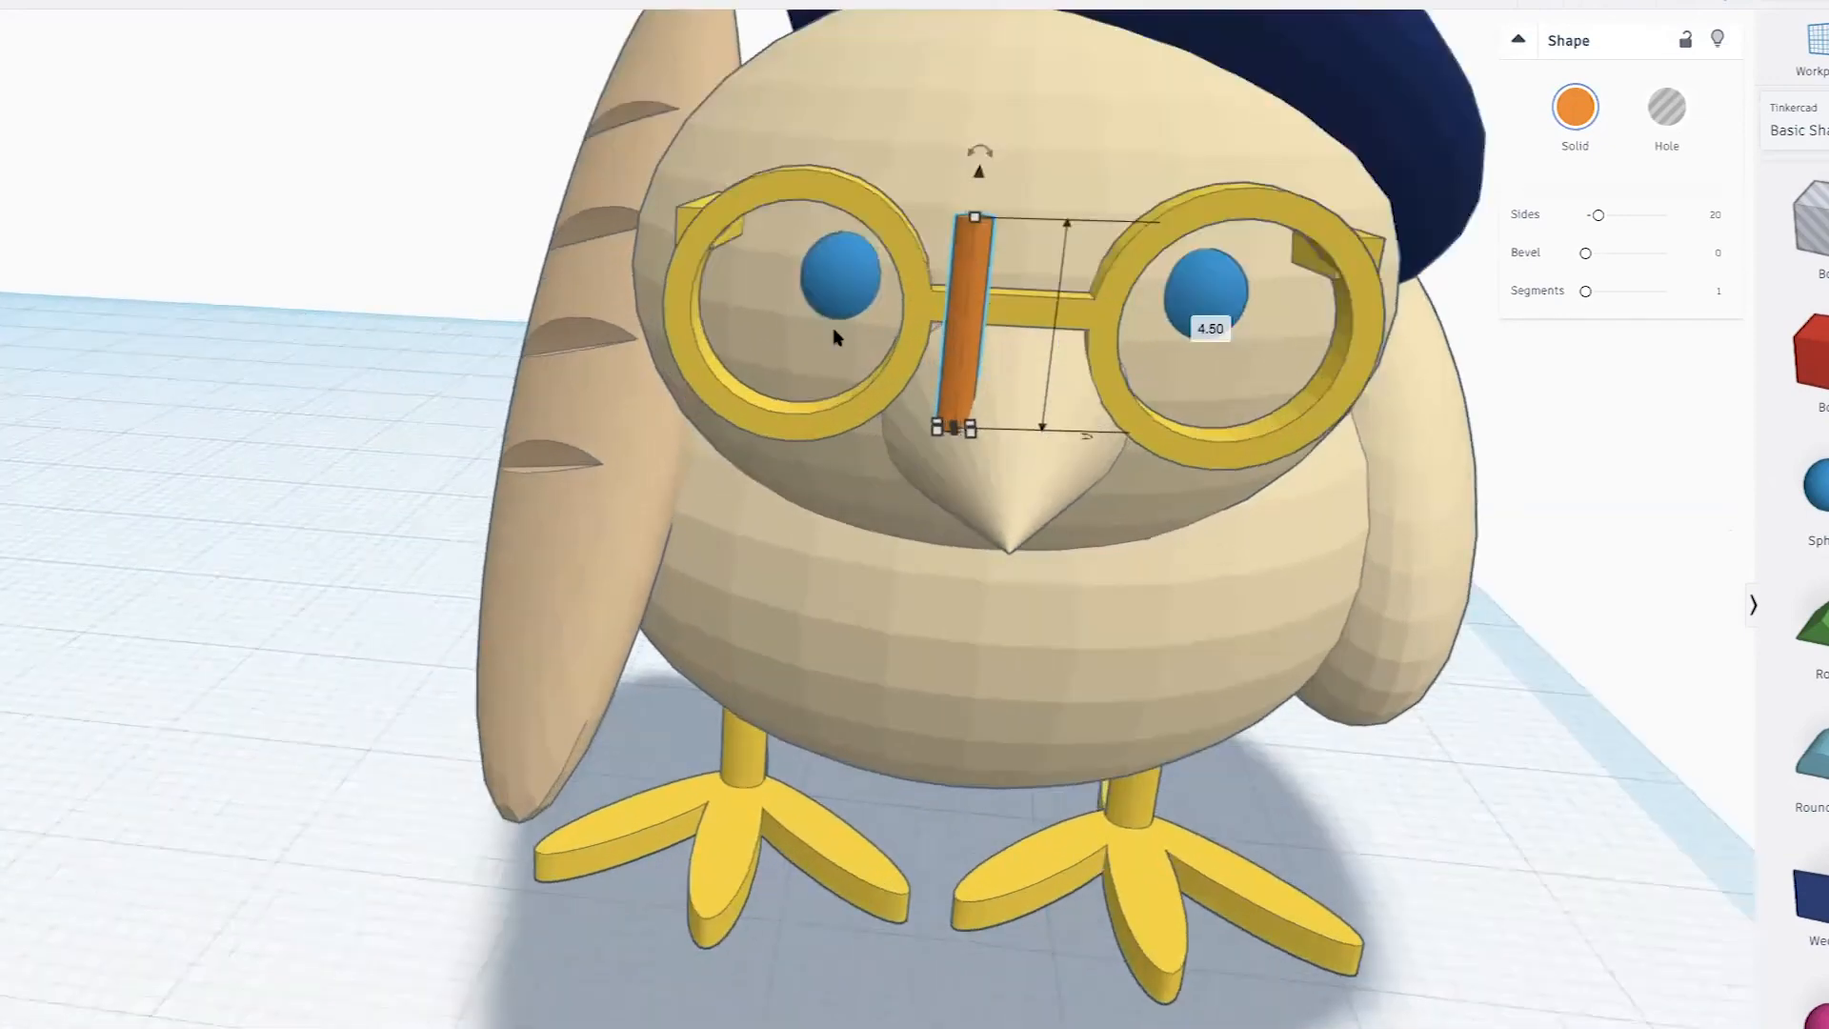
Tilt the thin cylinder -16° and turn it into a hole over the right-eye side of the beak
scroll(836, 350, up, 3)
middle_drag(837, 350, 614, 571)
mouse_move(781, 455)
drag(781, 455, 719, 465)
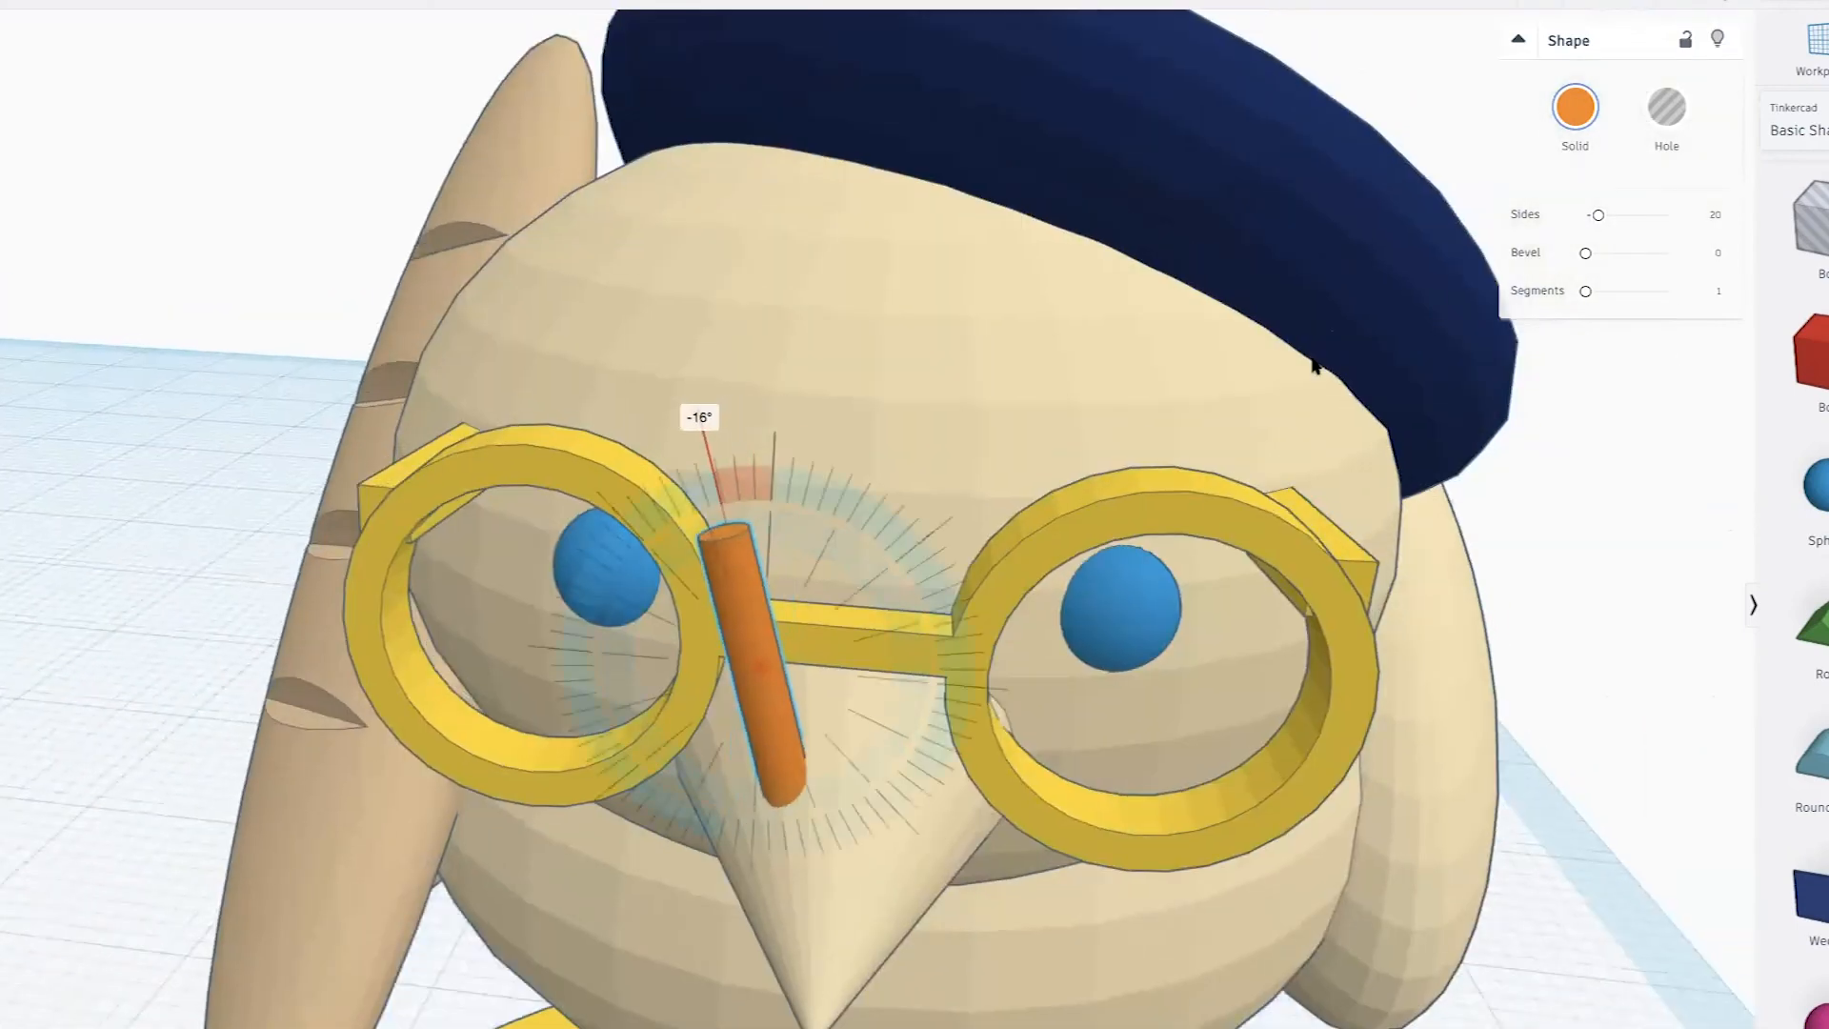
click(1665, 121)
scroll(756, 707, down, 3)
scroll(755, 706, up, 3)
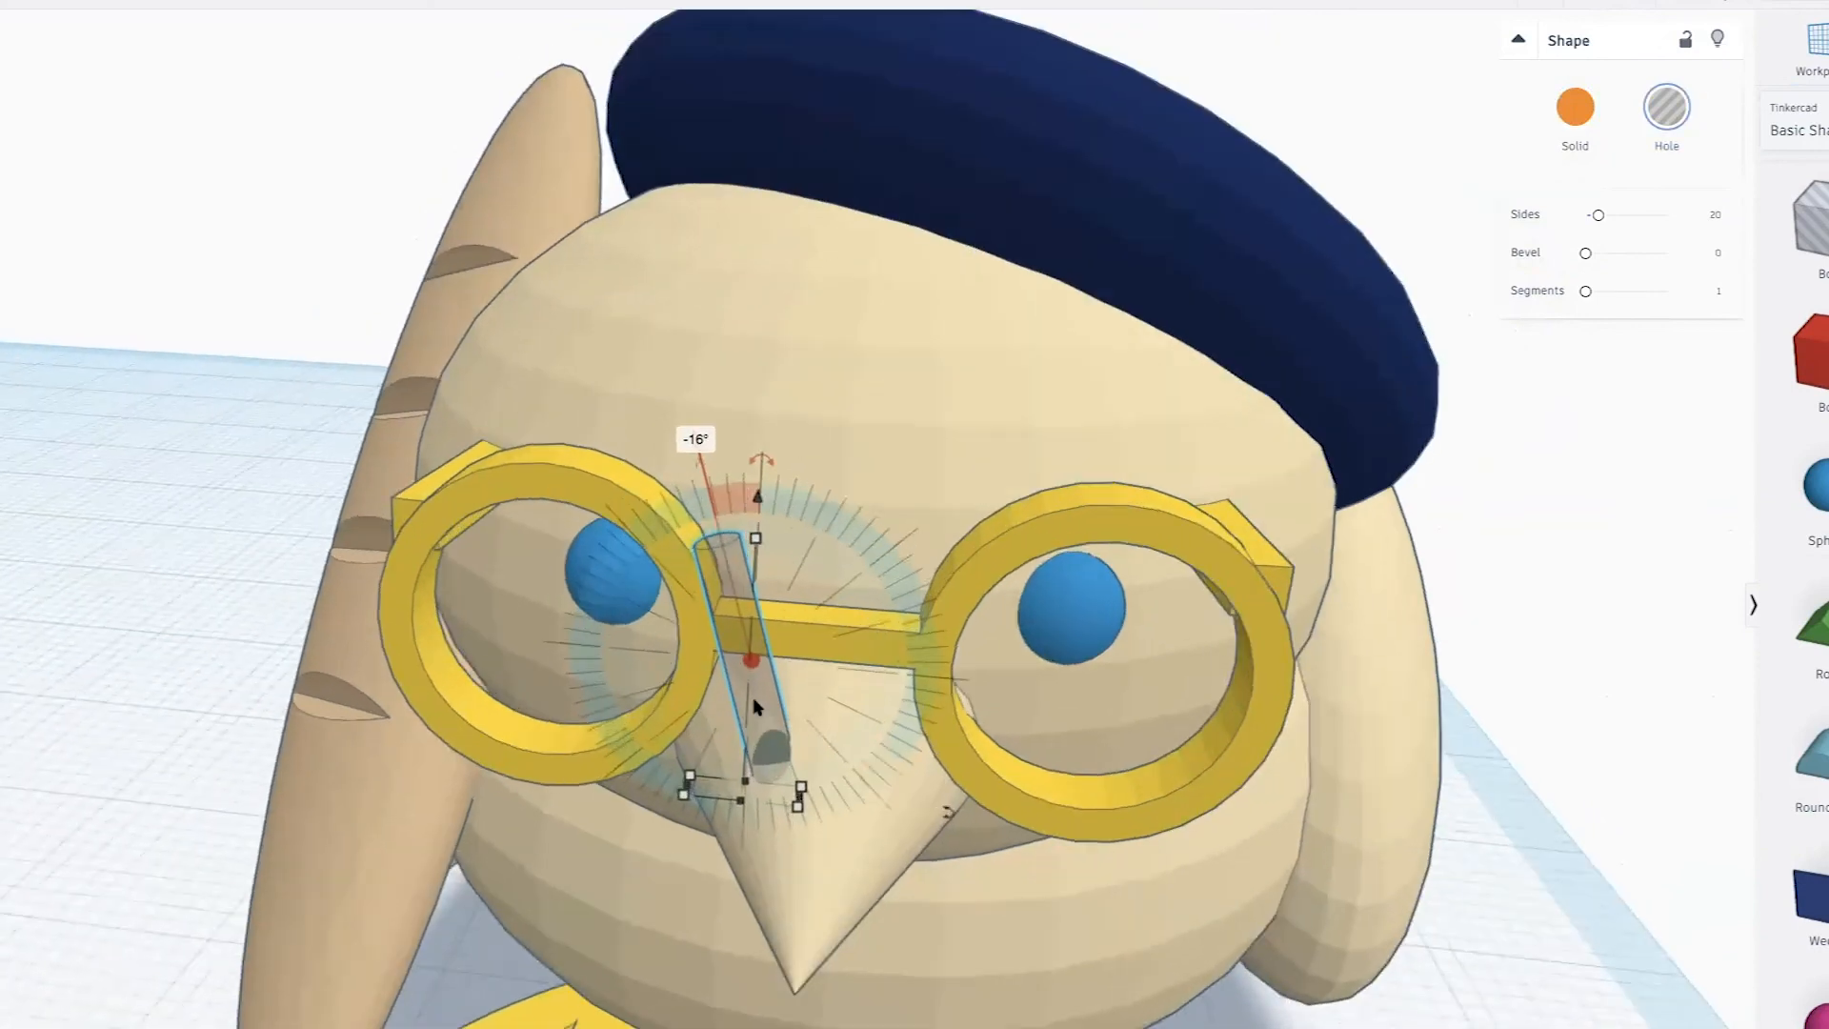
drag(755, 707, 741, 709)
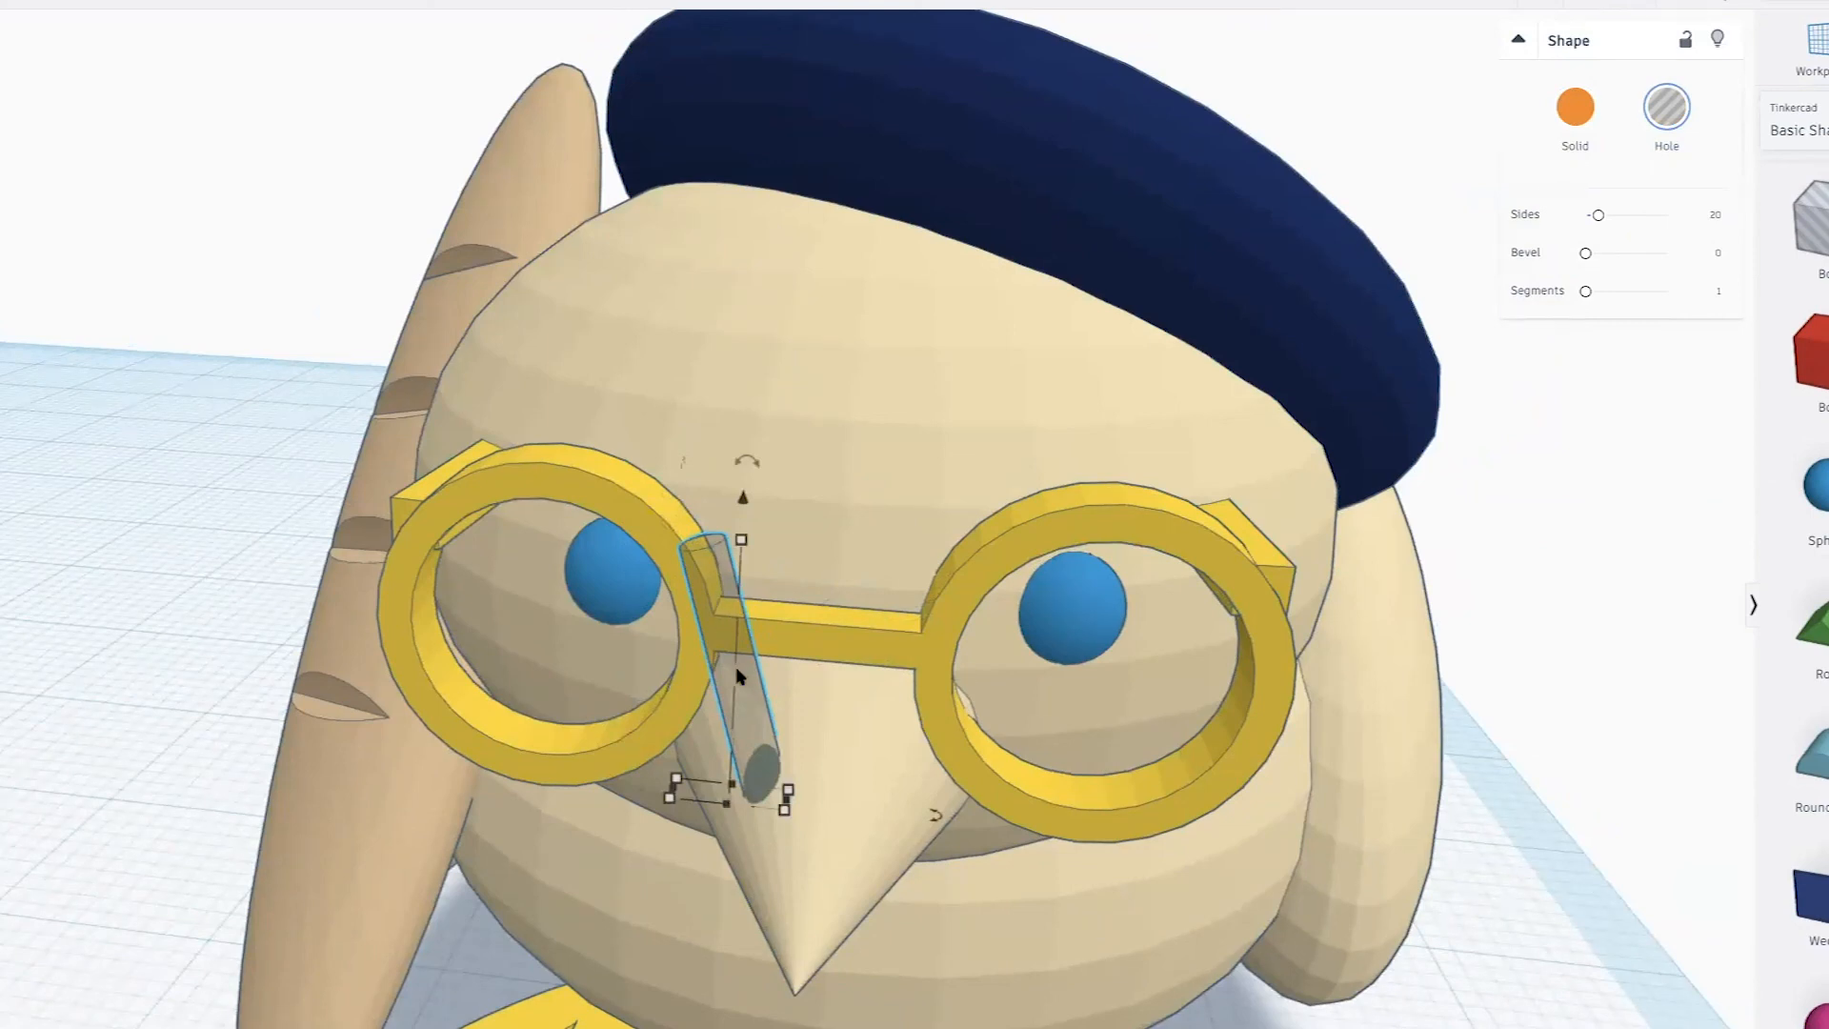
Duplicate the nostril hole, mirror the copy horizontally and move it to the opposite side of the beak
alt+drag(744, 677, 862, 693)
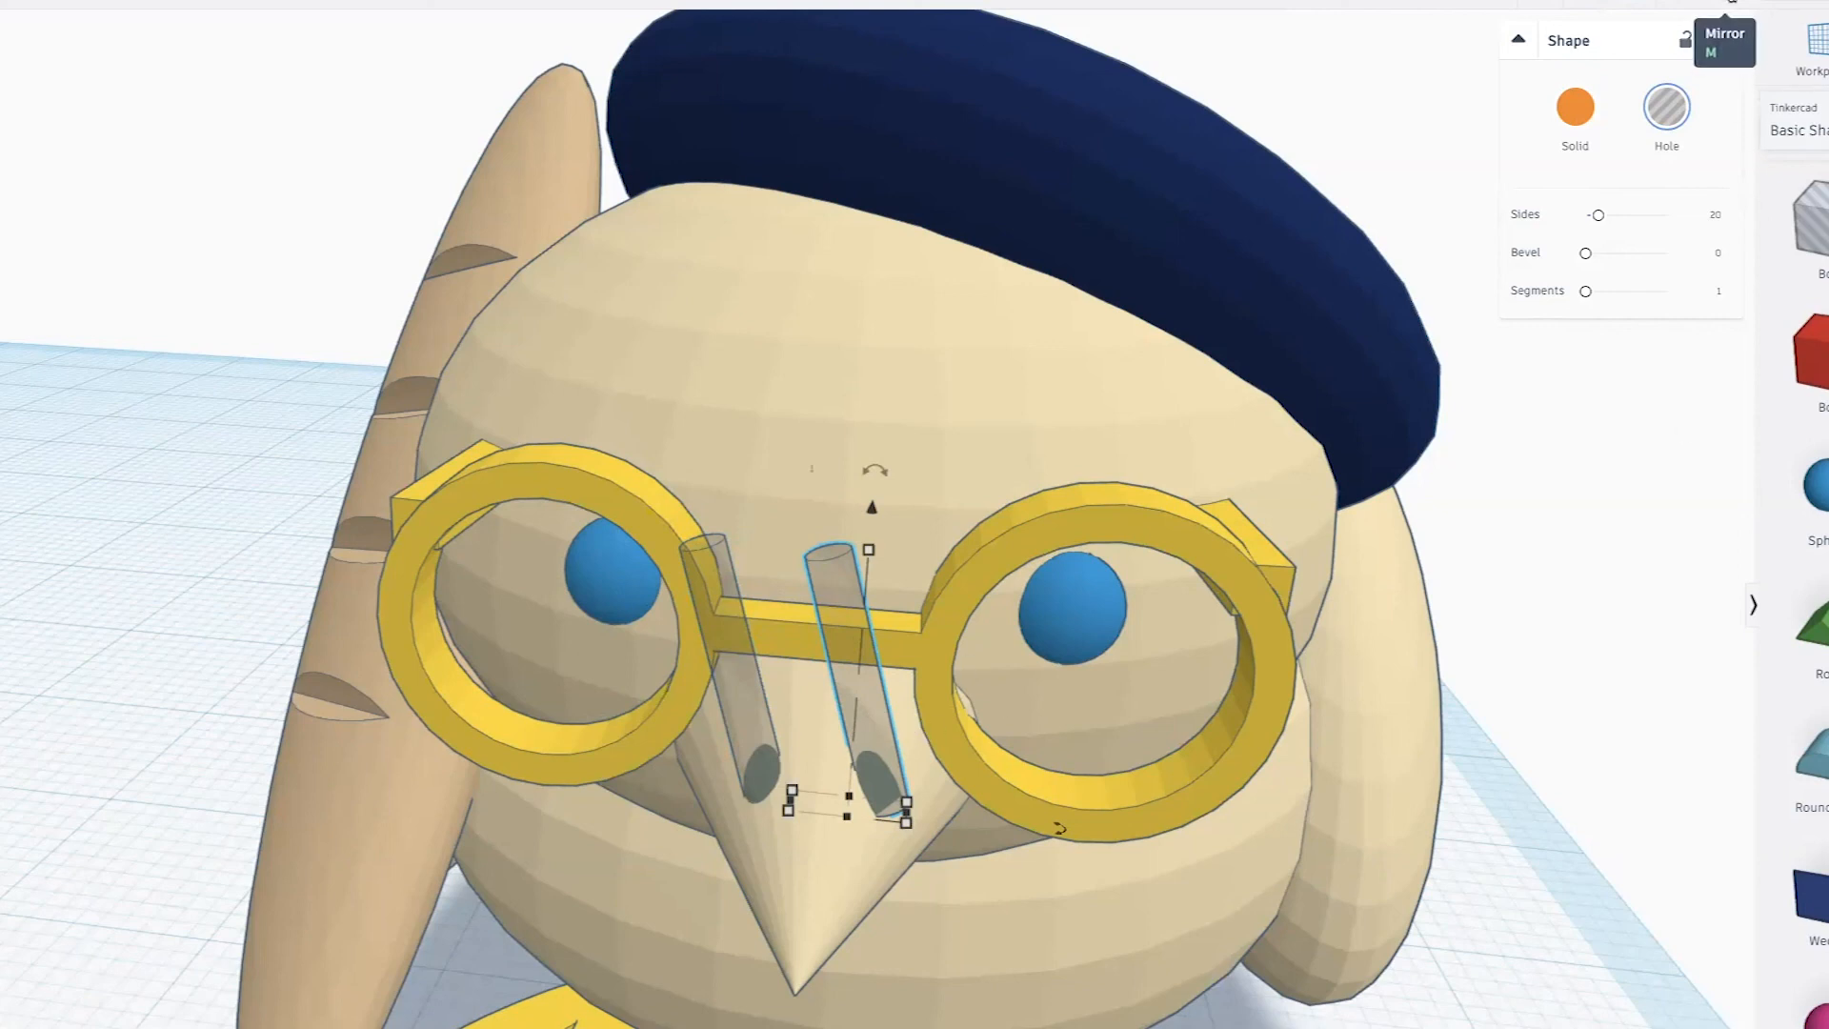
click(1732, 1)
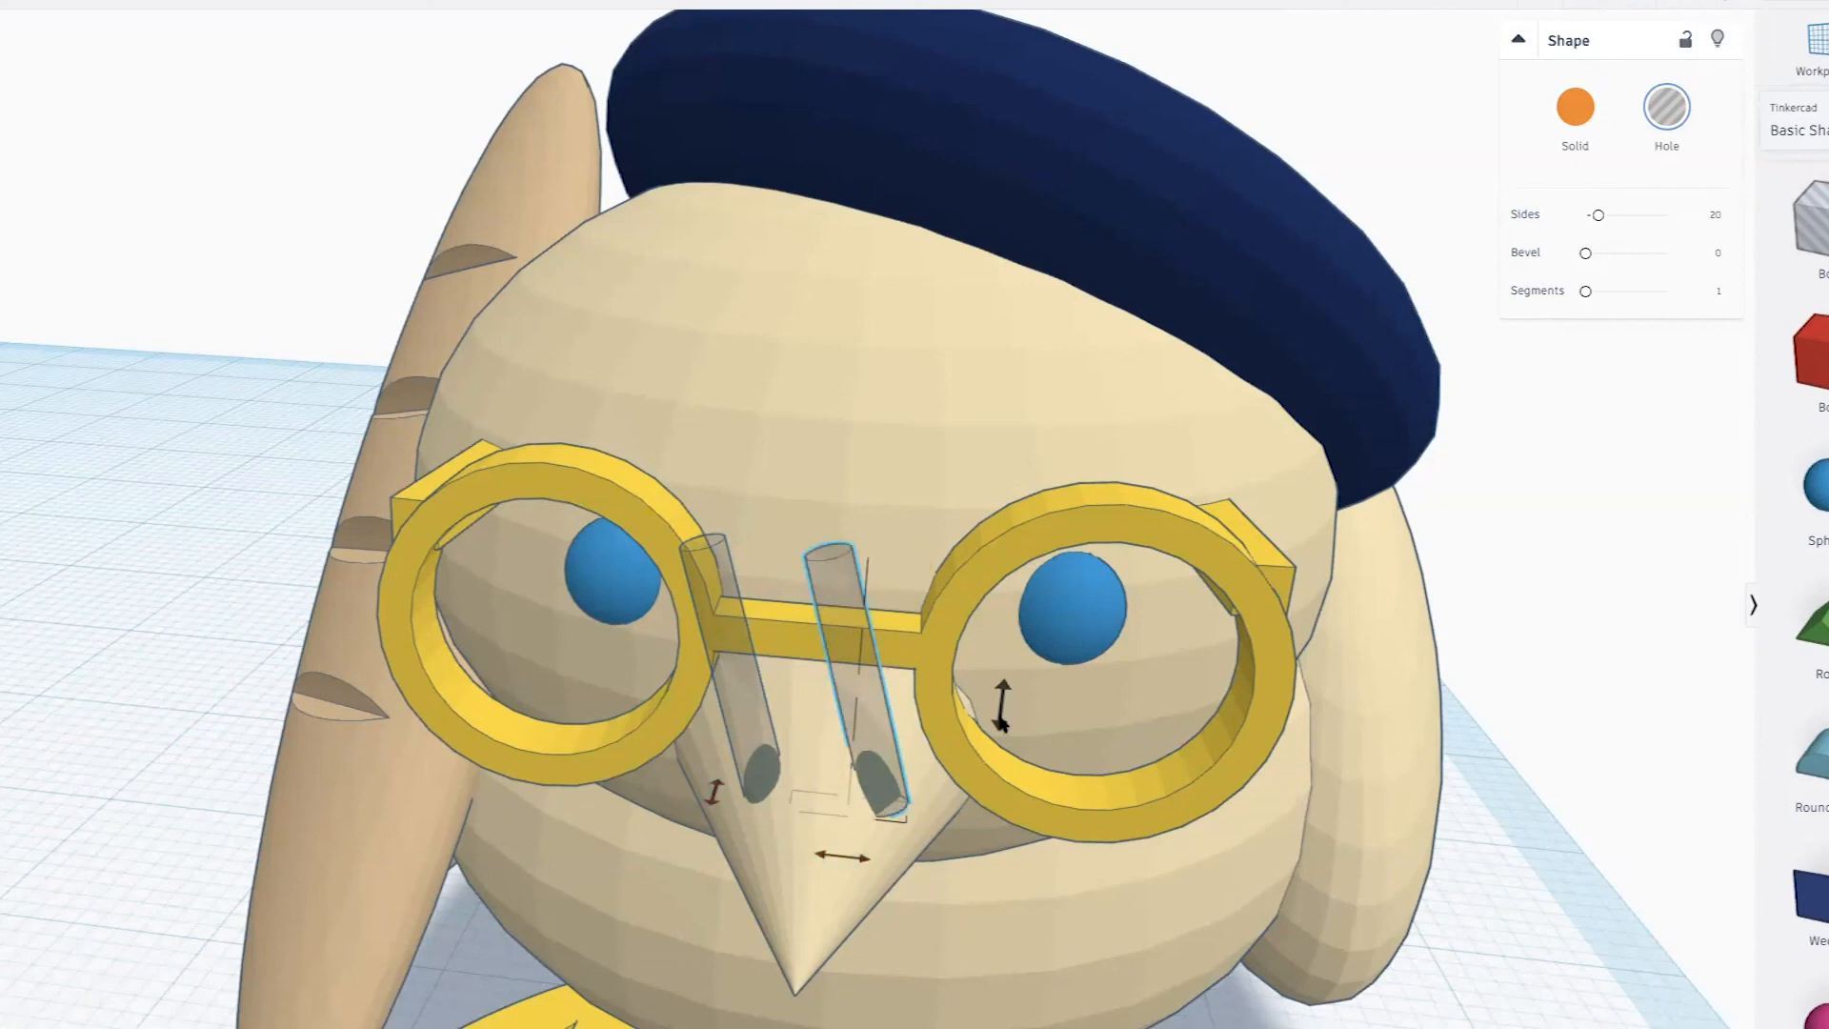
click(823, 859)
click(869, 703)
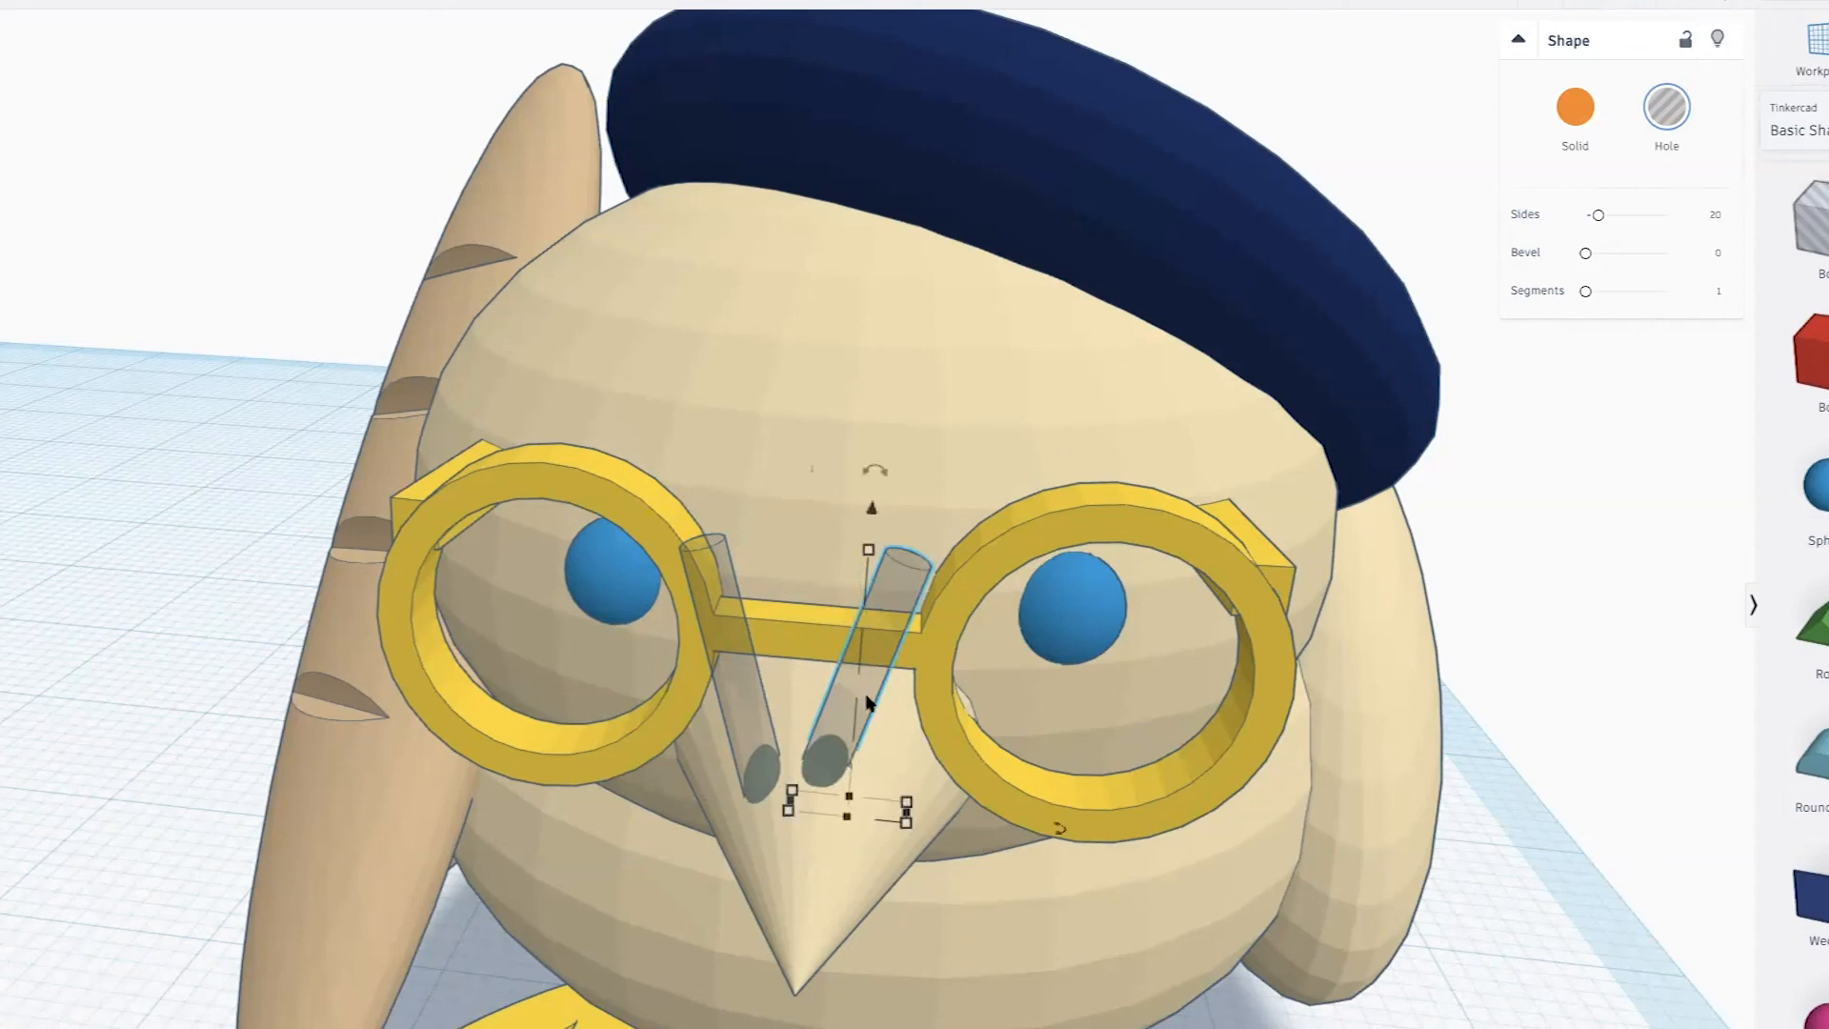
drag(862, 703, 926, 708)
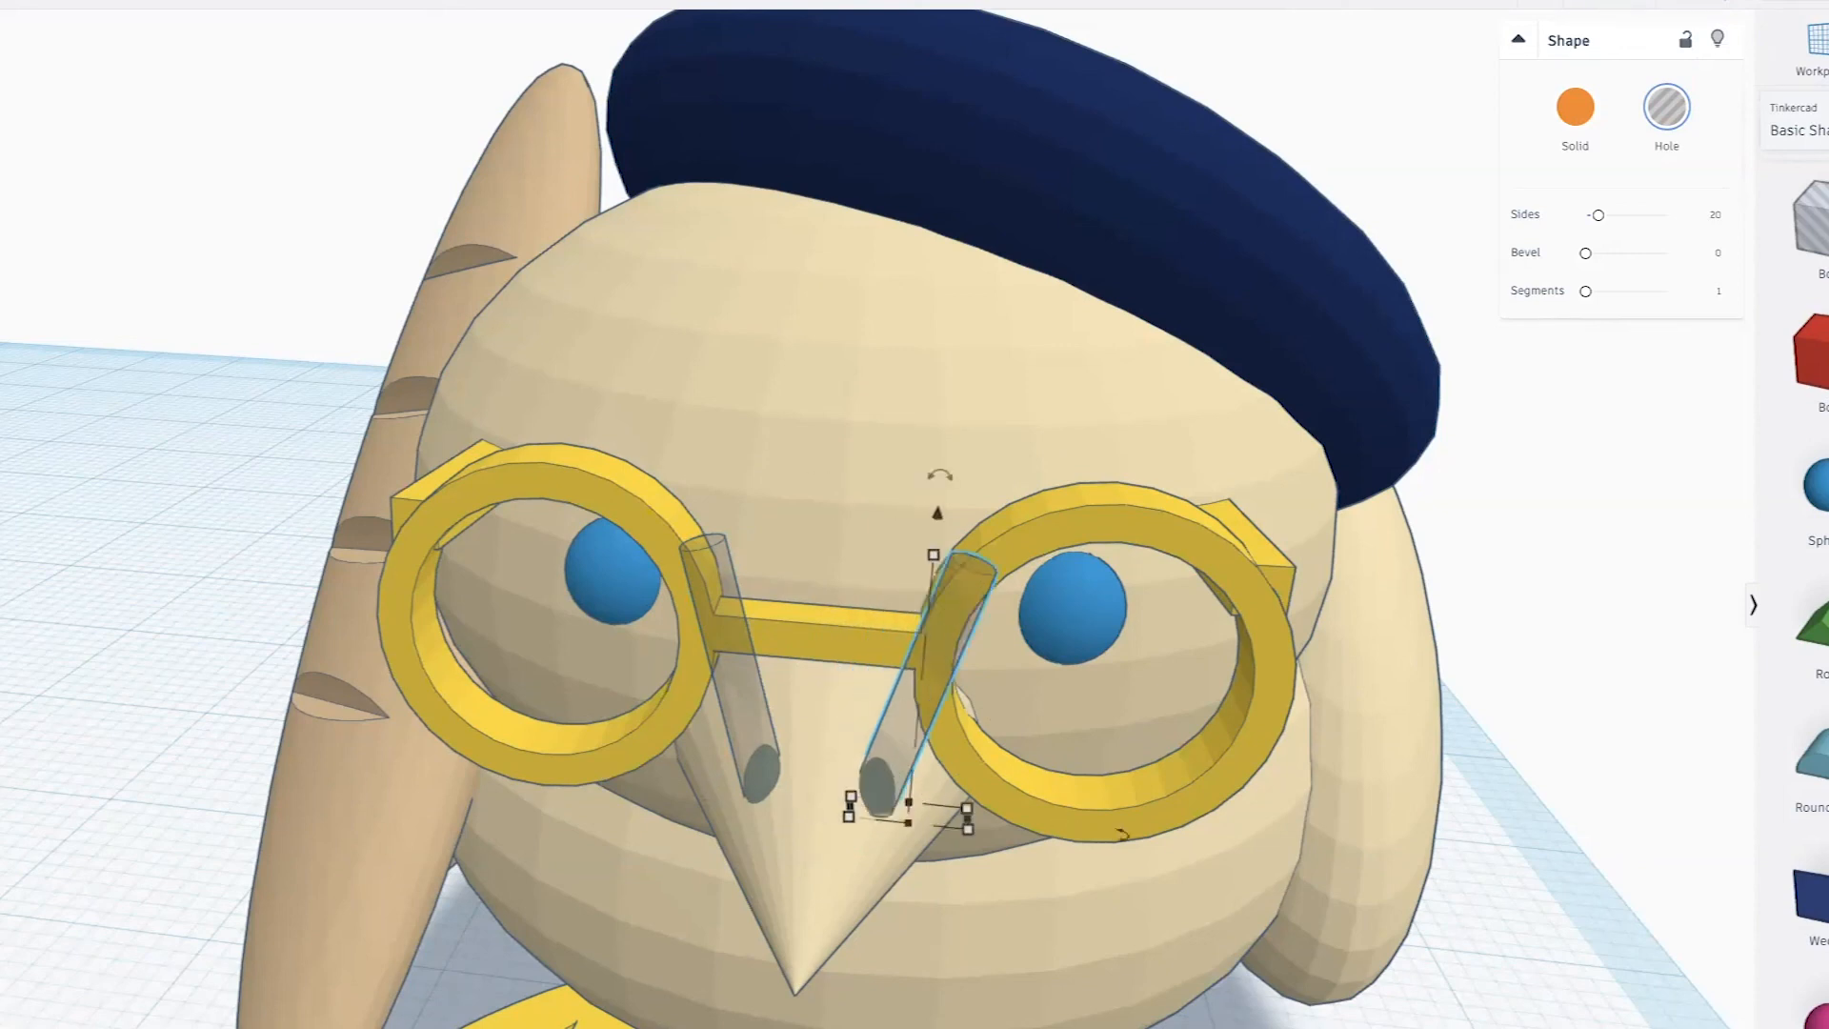
Group the chick with its accessories and both nostril holes, cutting the nostrils into the beak, and deselect the model
scroll(866, 701, up, 4)
scroll(865, 702, down, 7)
drag(289, 189, 1150, 1000)
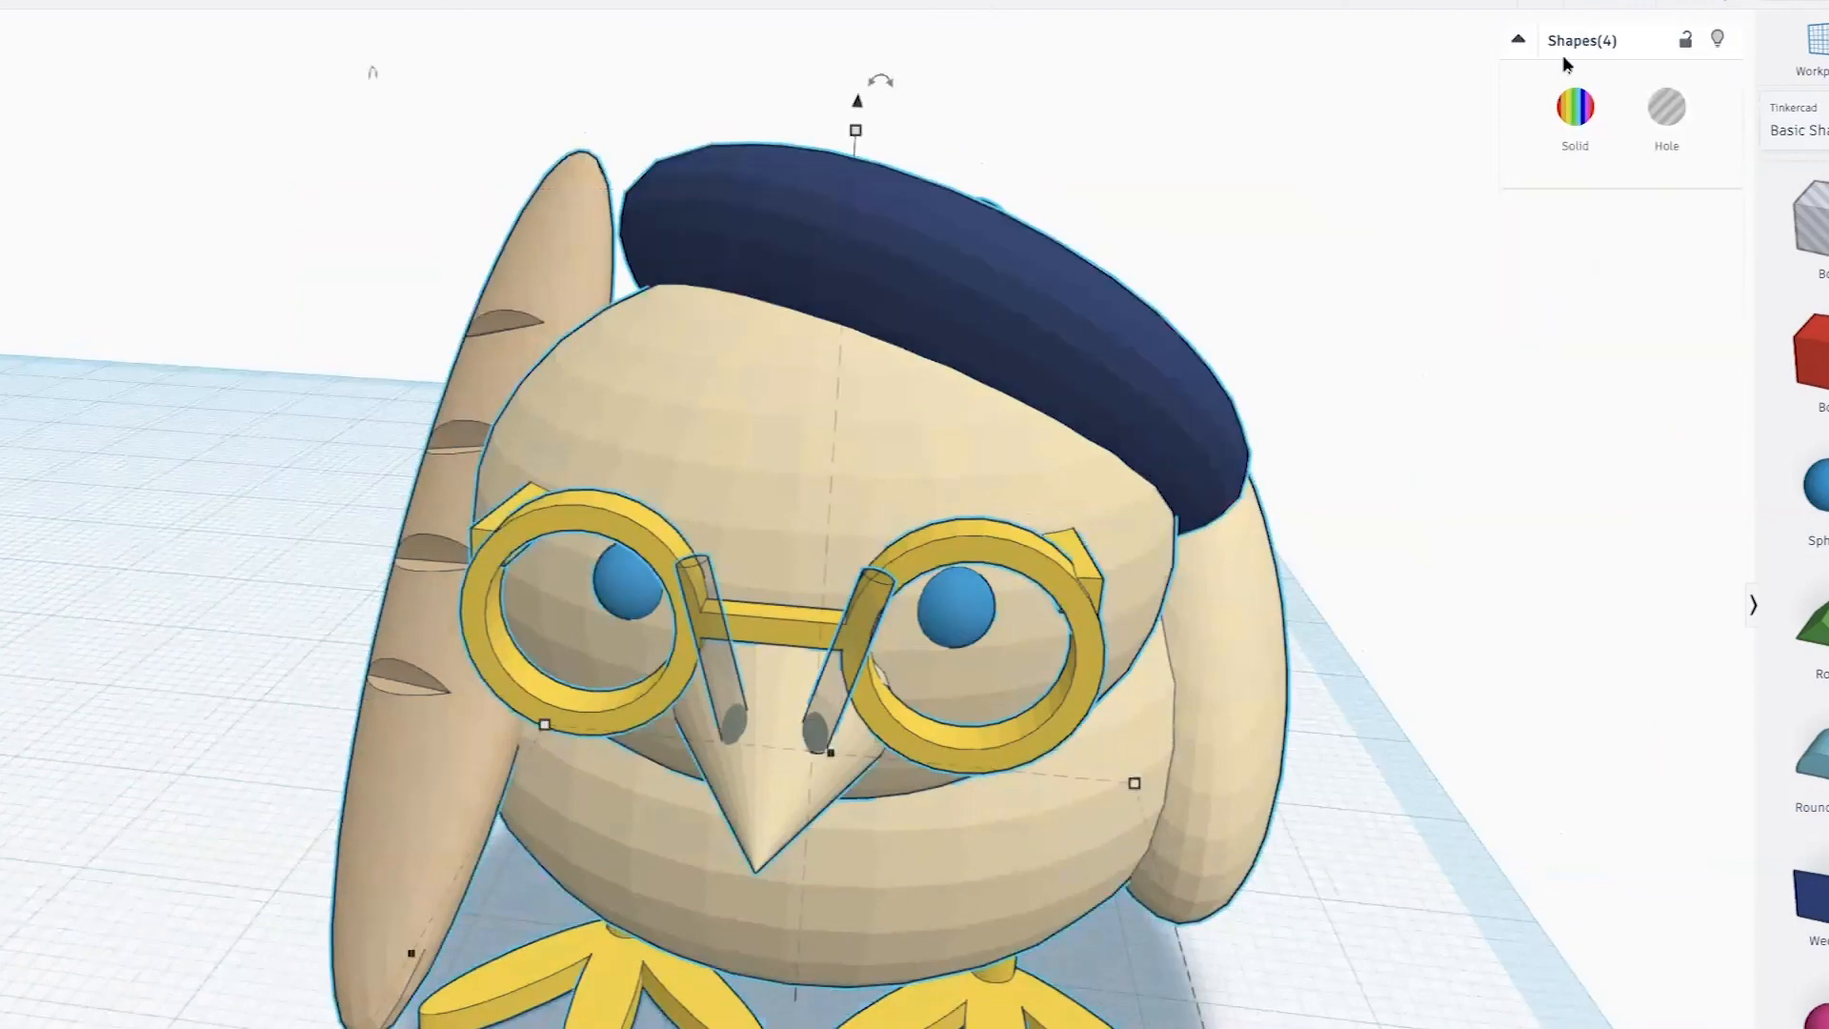
key(ctrl+g)
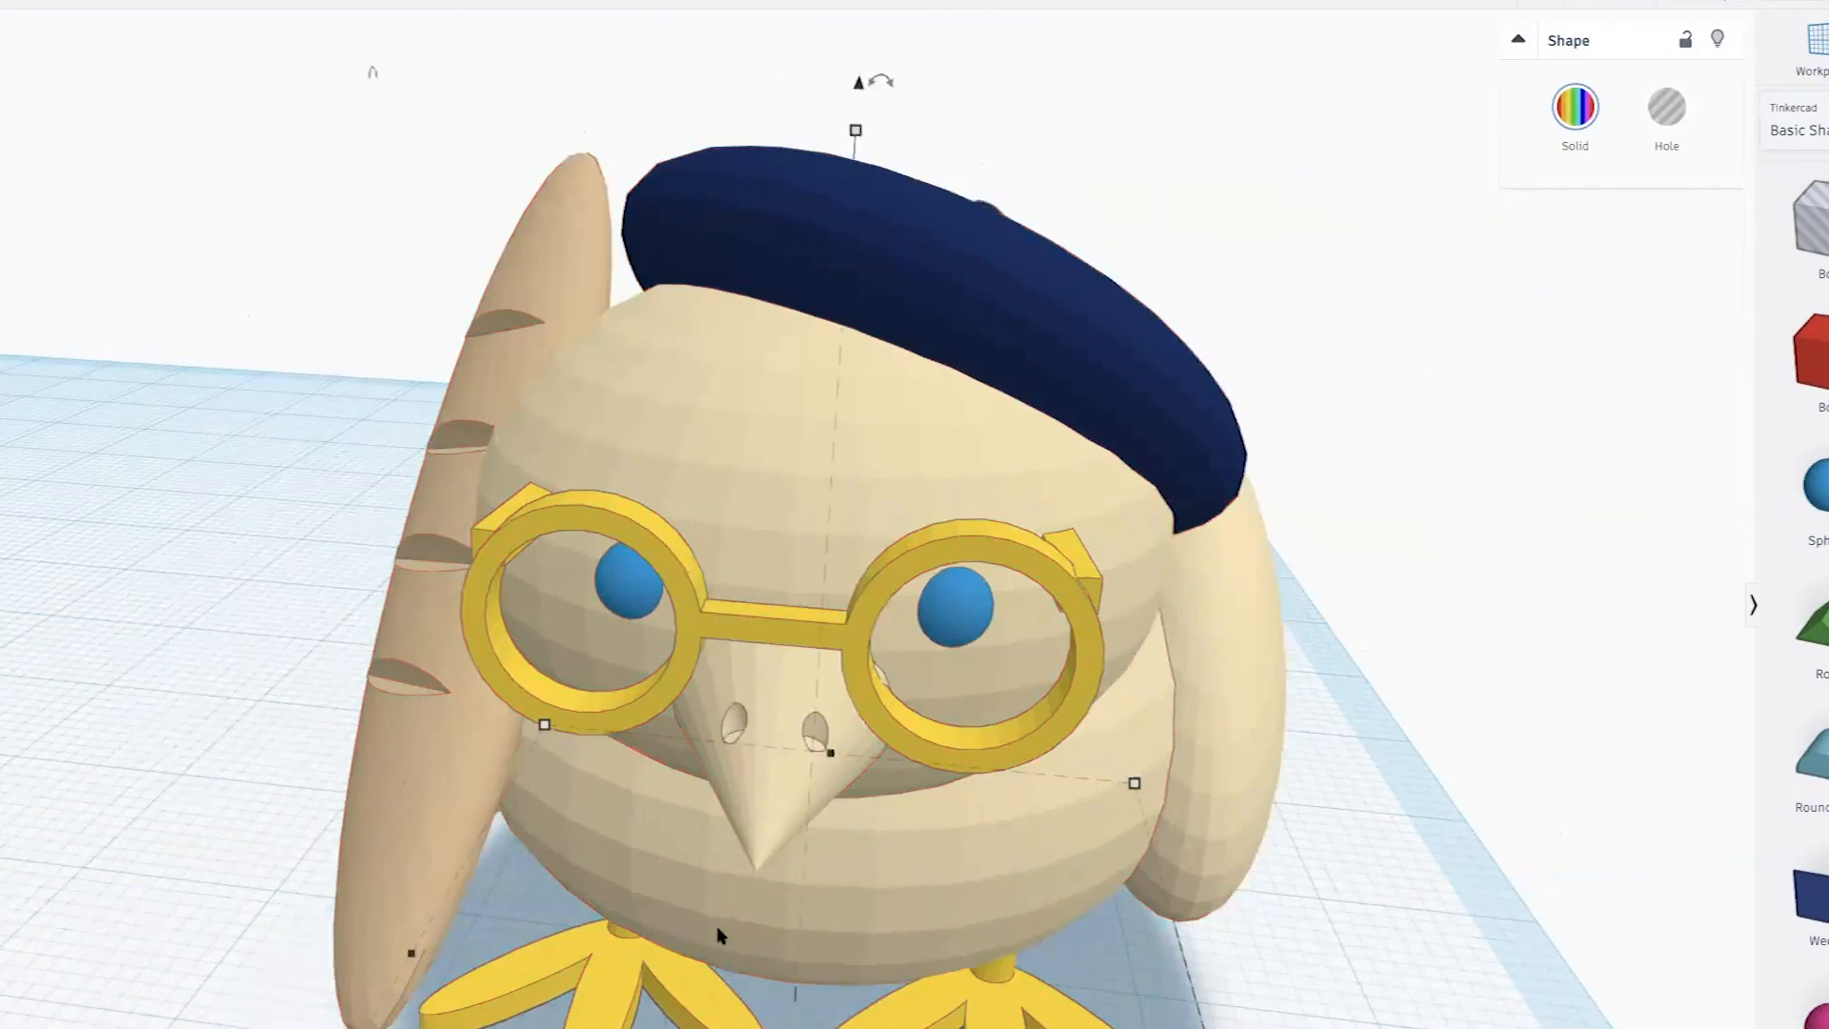
scroll(719, 935, up, 3)
scroll(721, 936, down, 4)
right_drag(755, 910, 886, 942)
scroll(877, 938, up, 2)
scroll(877, 938, down, 3)
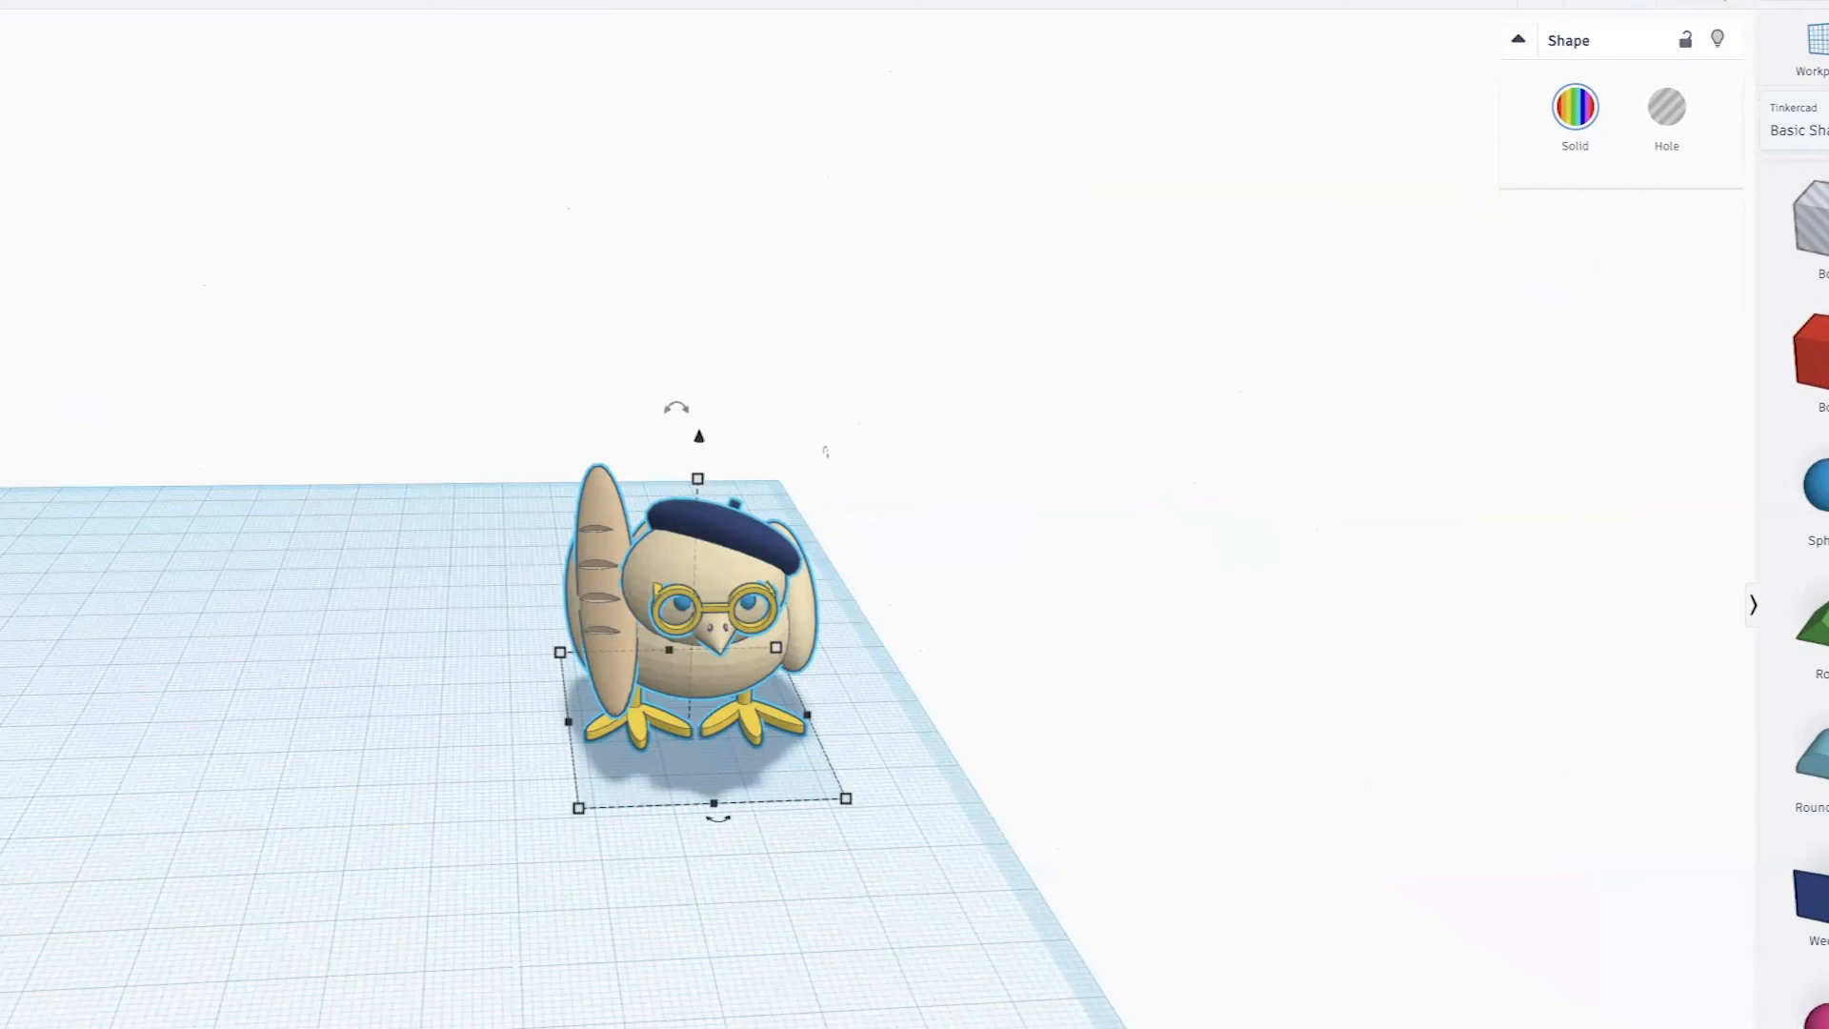
click(825, 451)
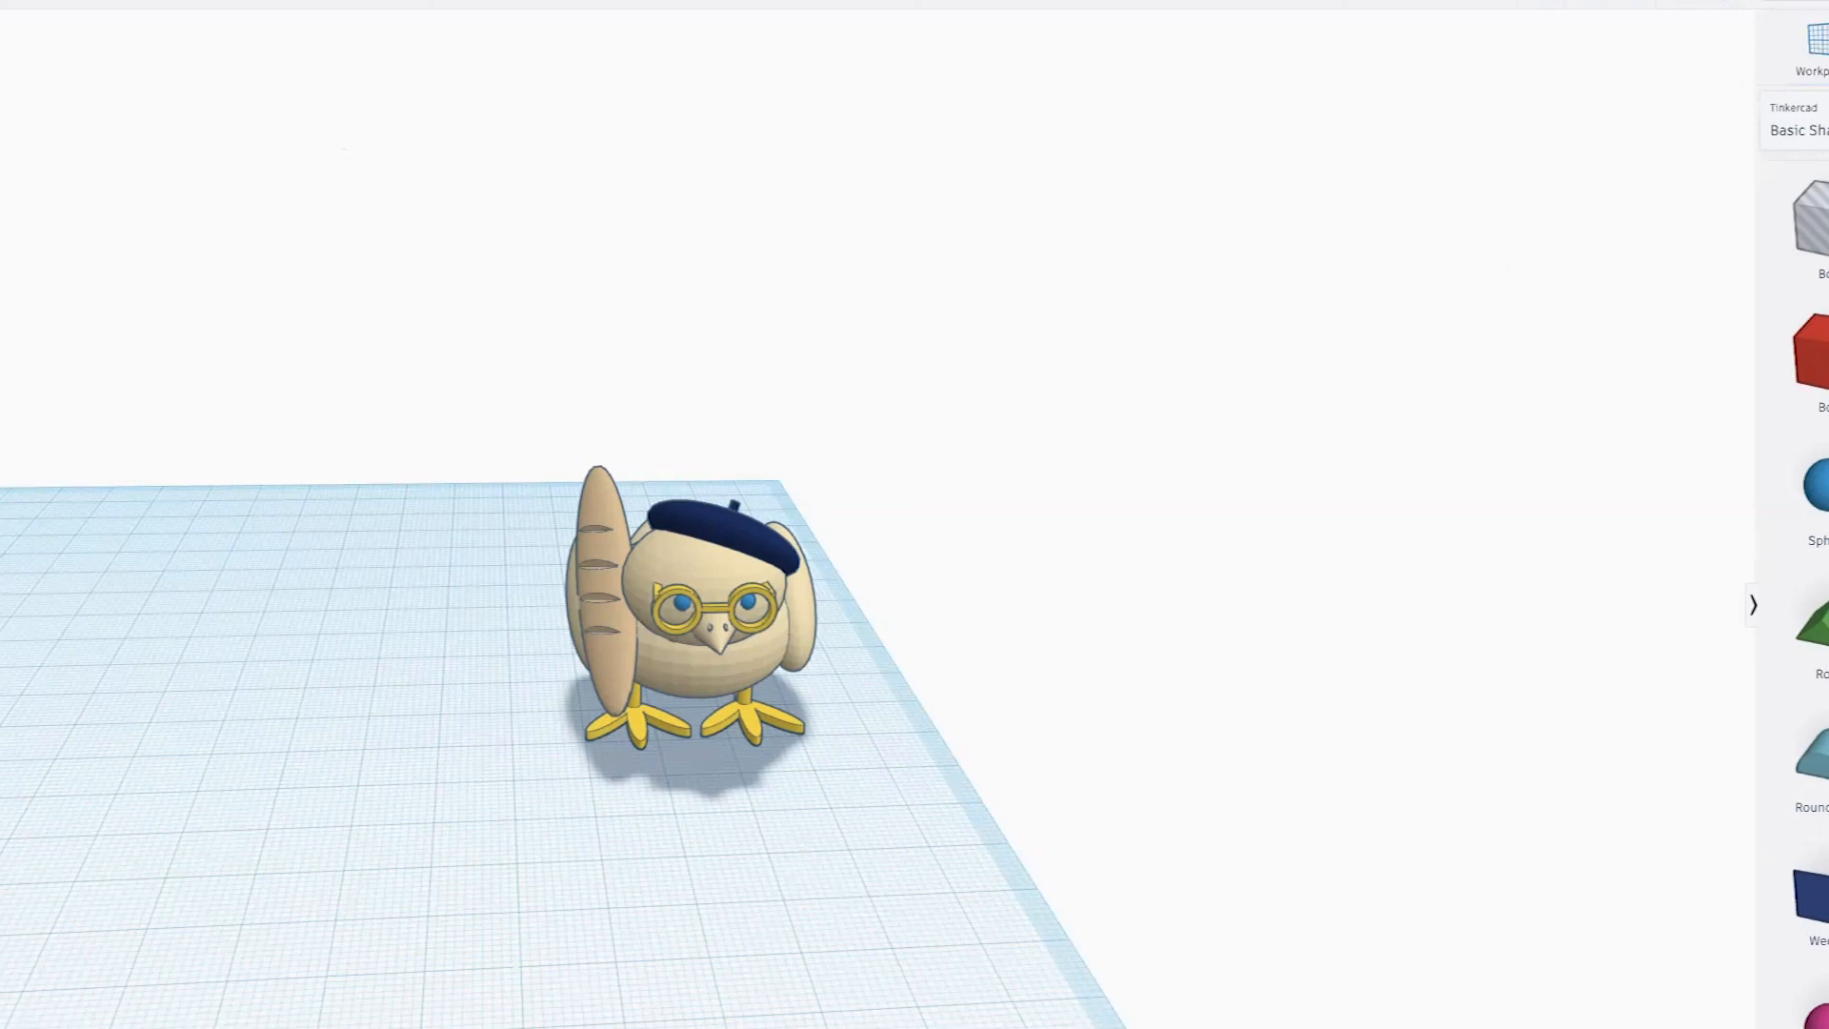
Export everything in the design as an .OBJ file for 3D printing
click(1825, 3)
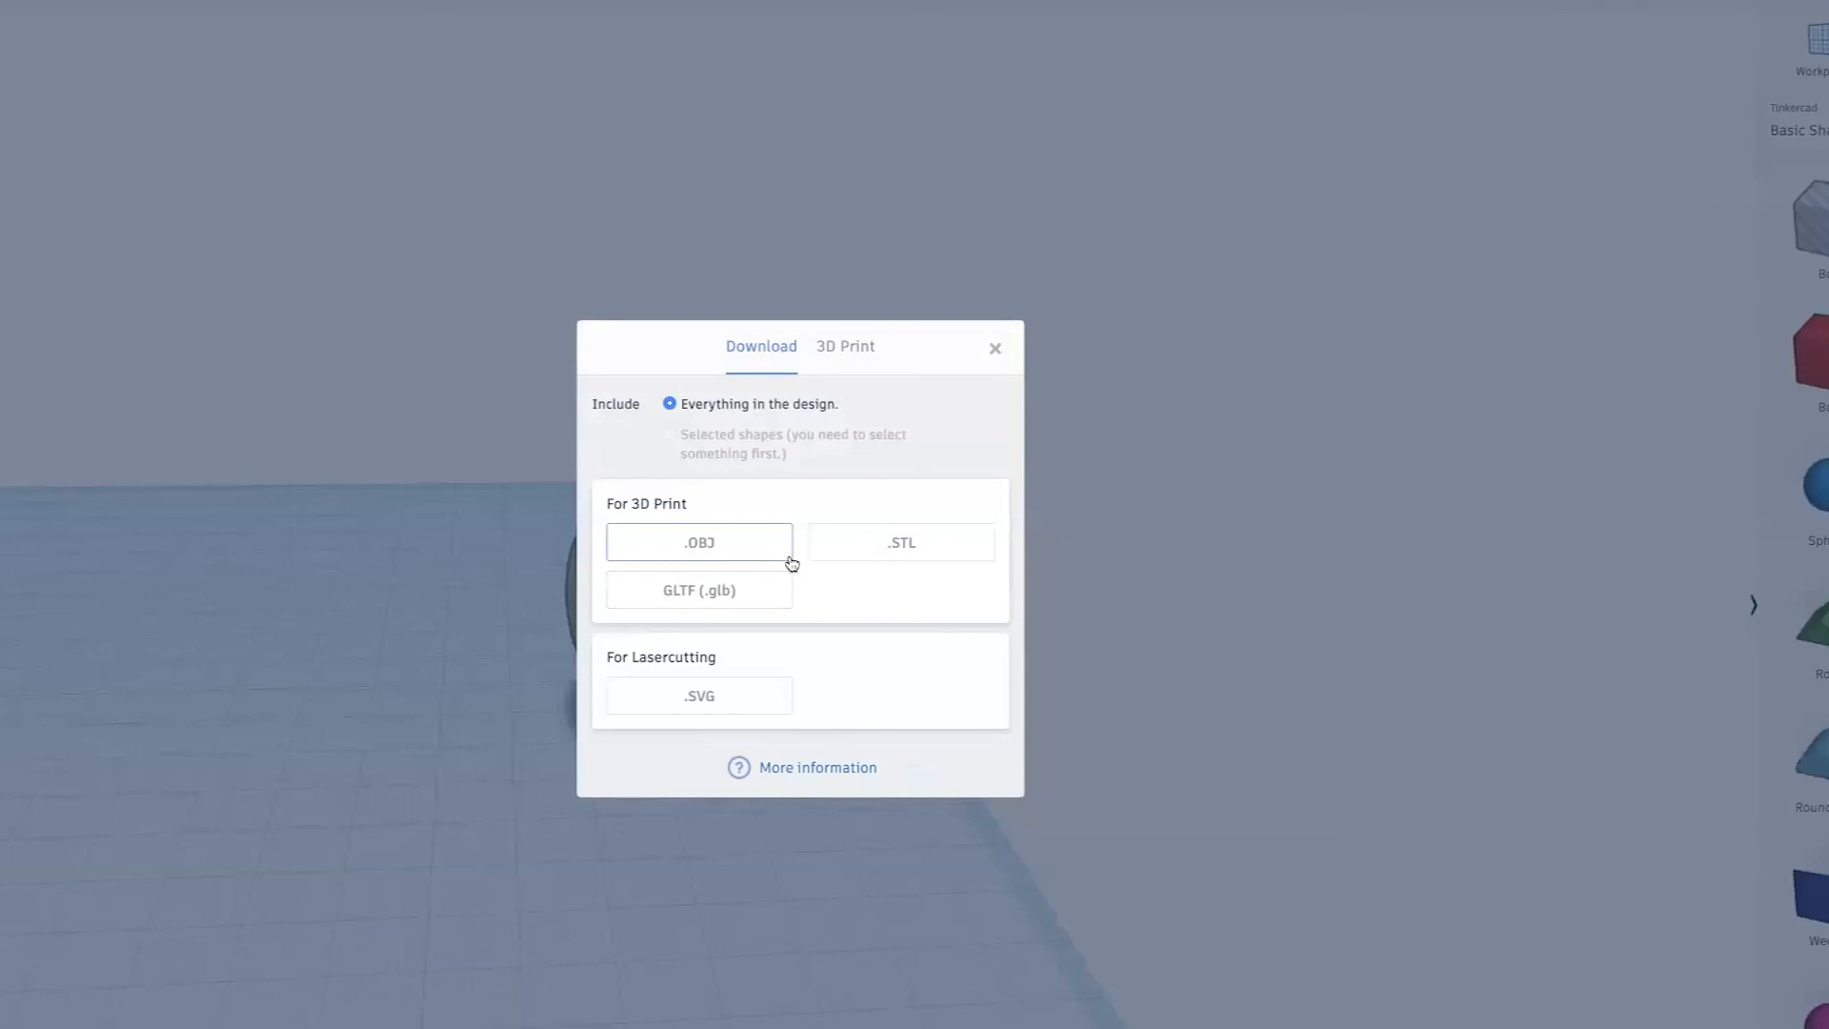
click(1269, 630)
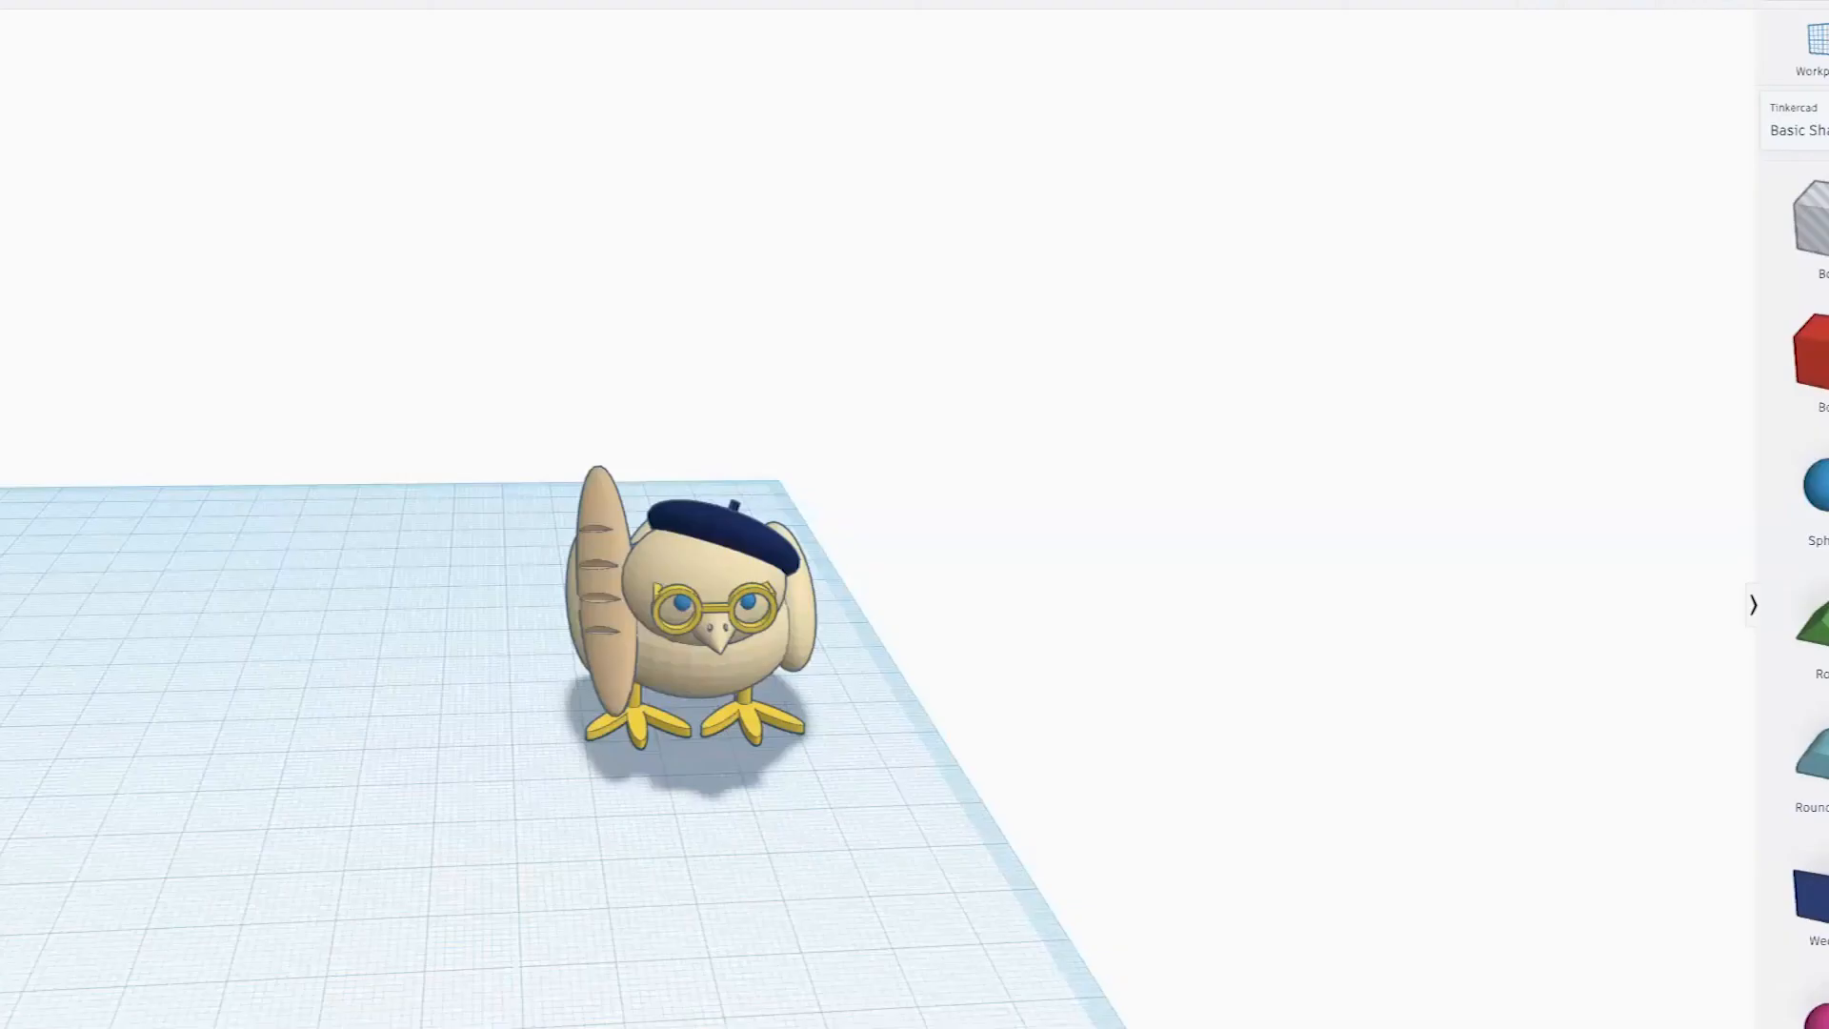
click(1825, 3)
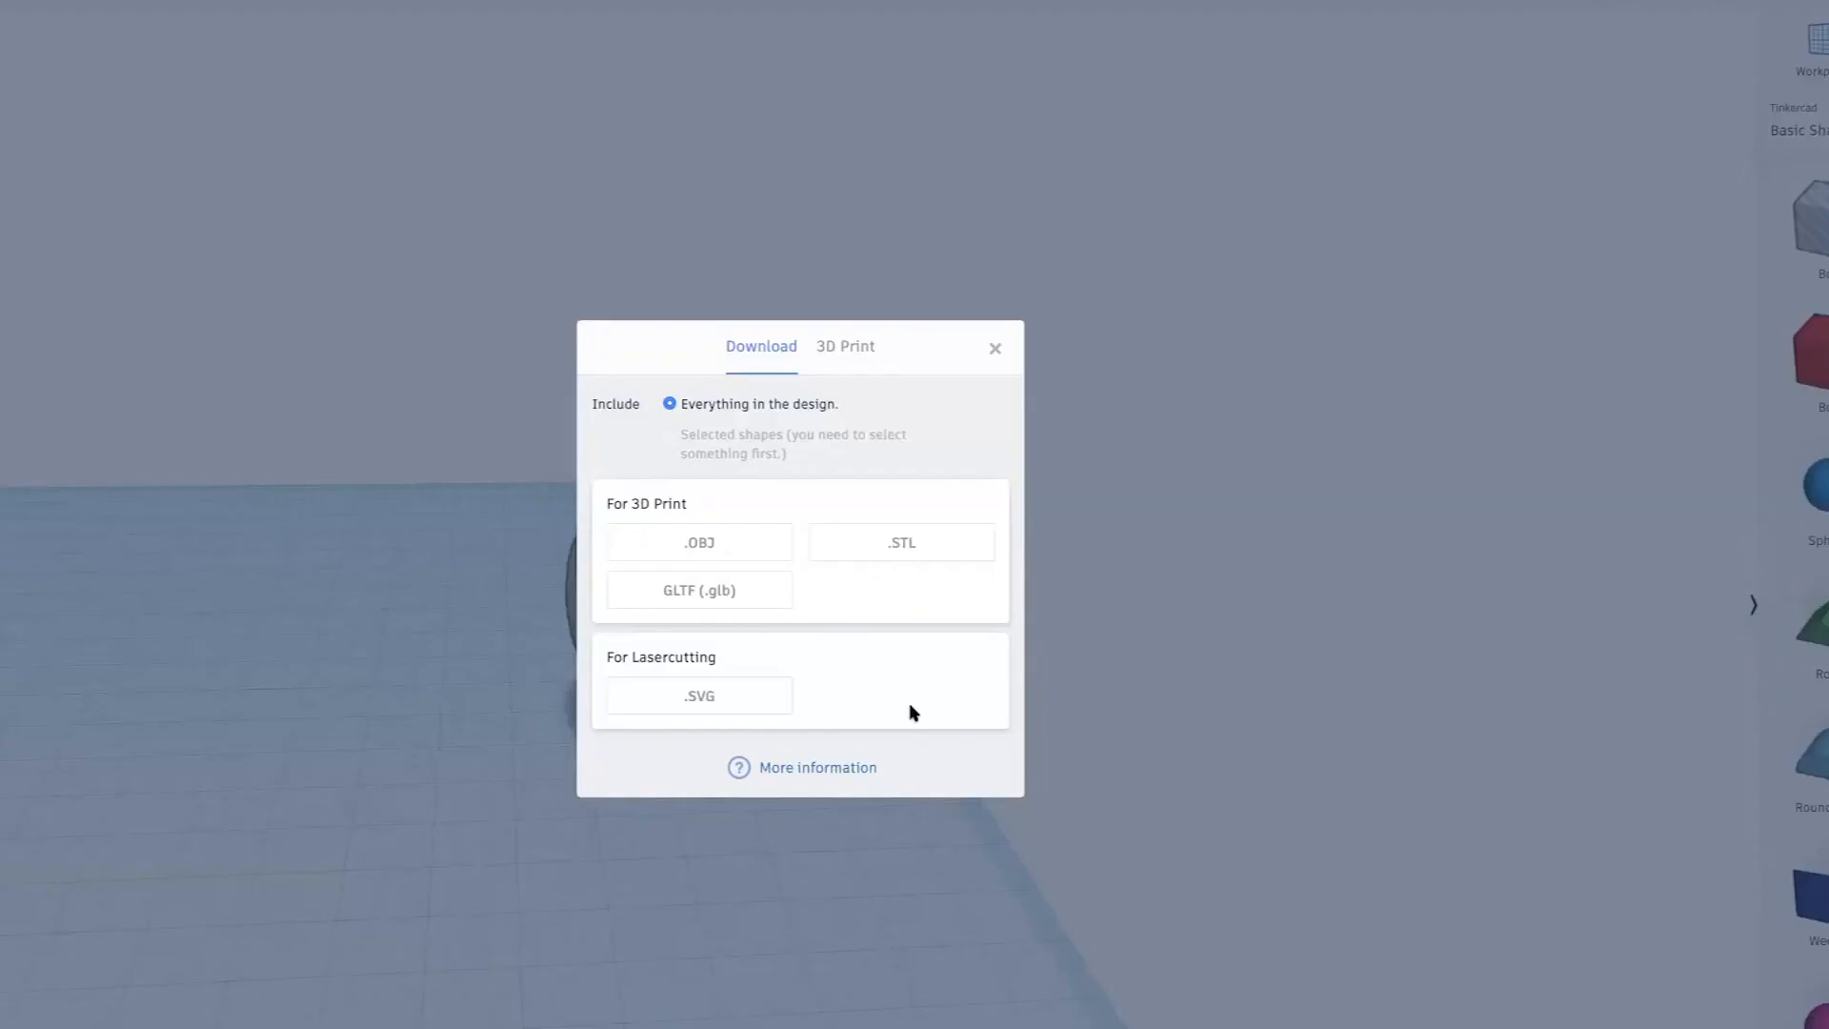
click(699, 542)
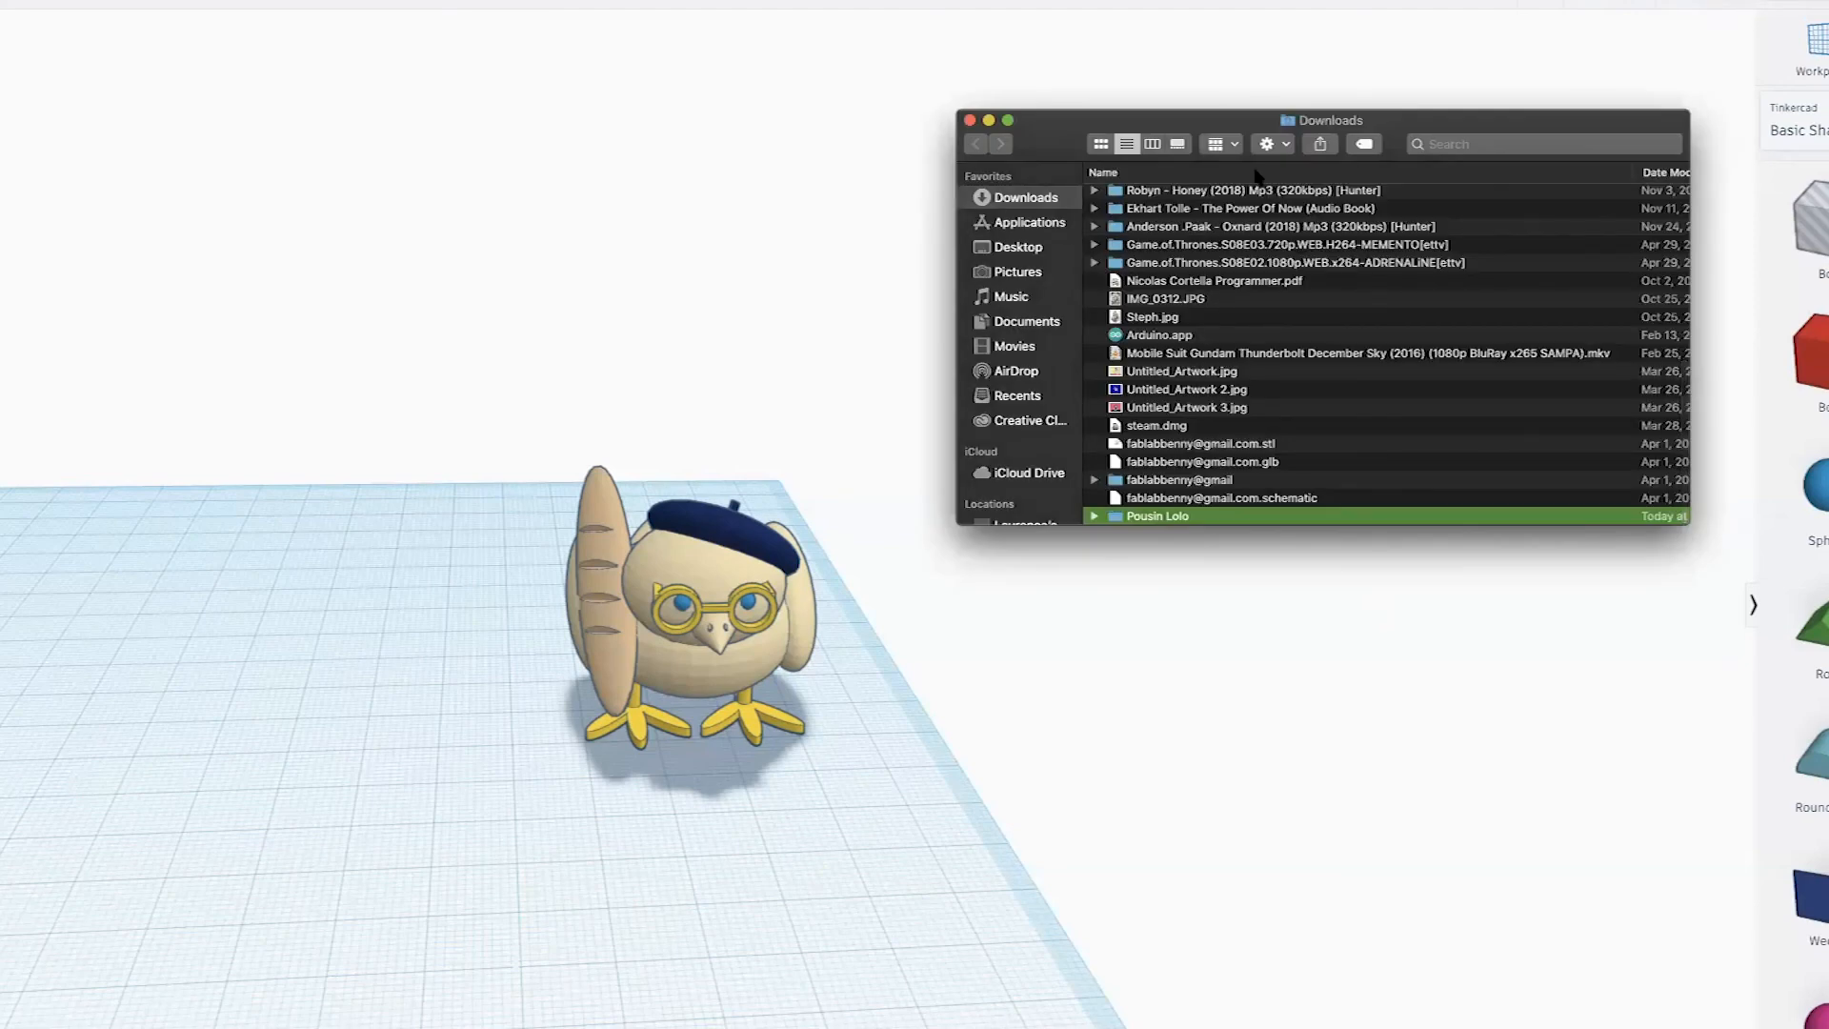
In Finder, open the downloaded Pousin Lolo folder, preview tinker.obj from several angles, and close the preview and the folder window
double_click(1156, 518)
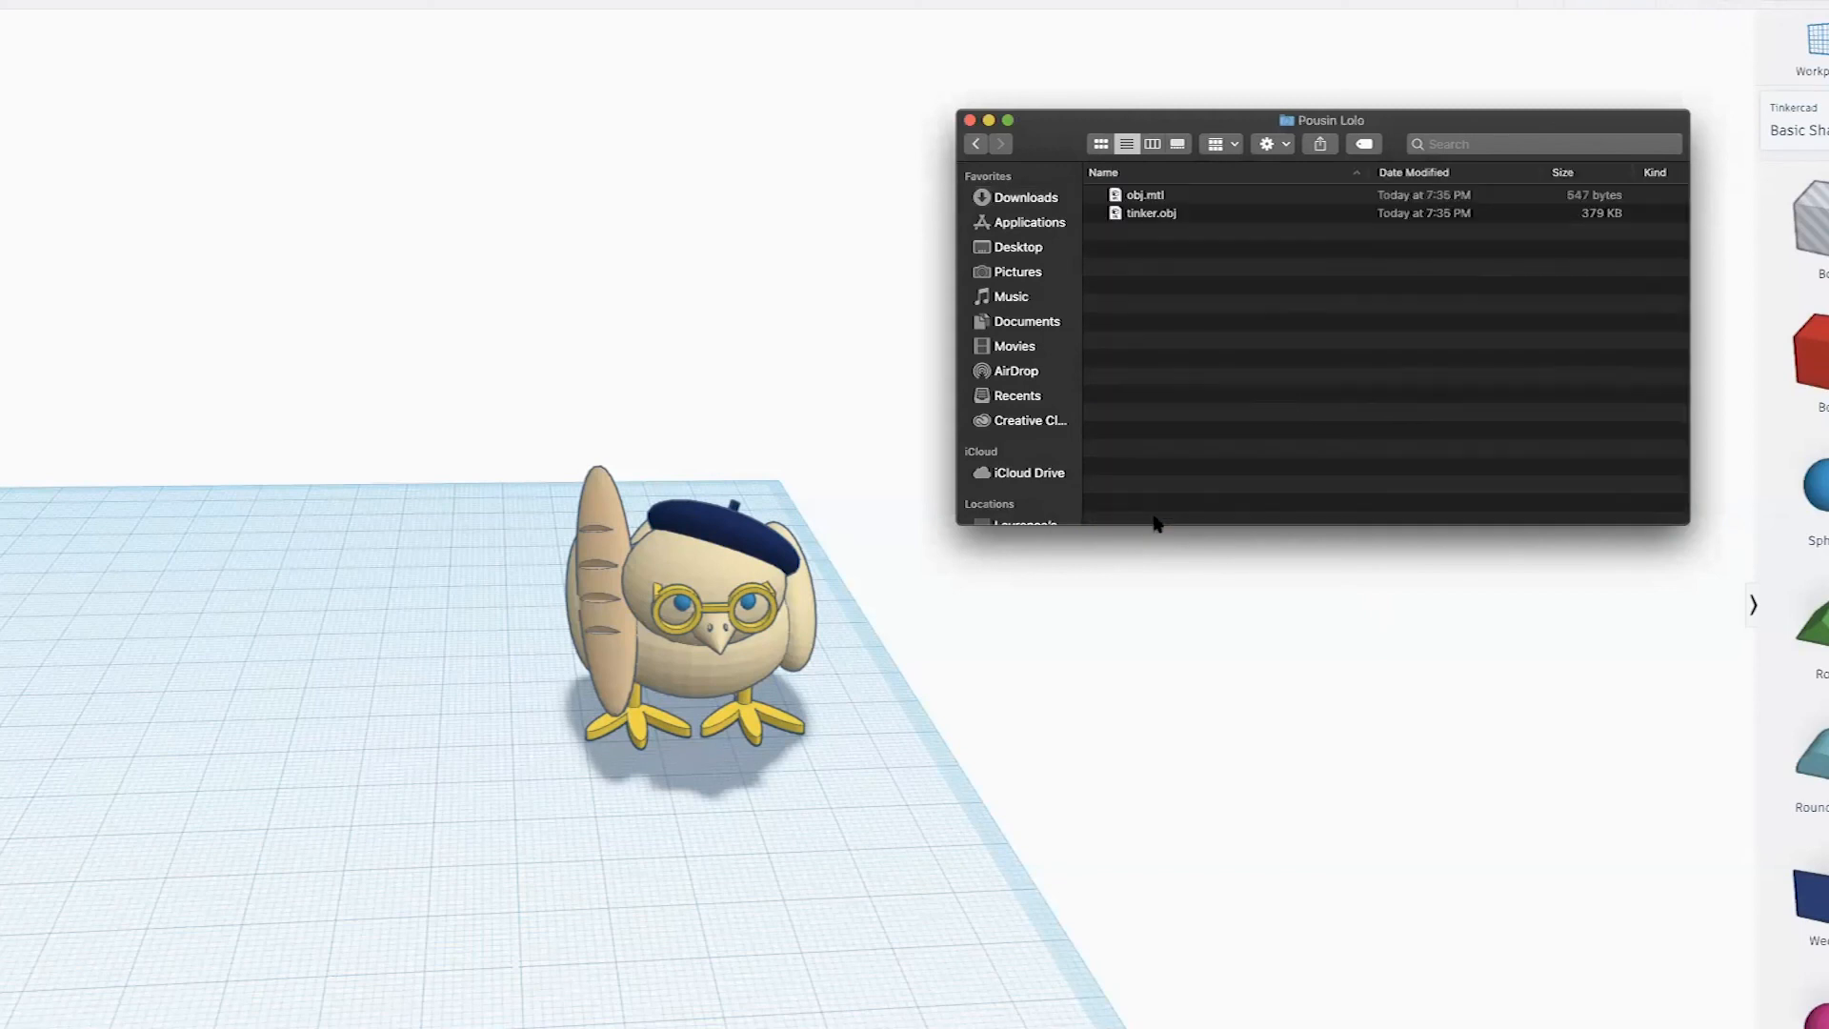
click(1167, 213)
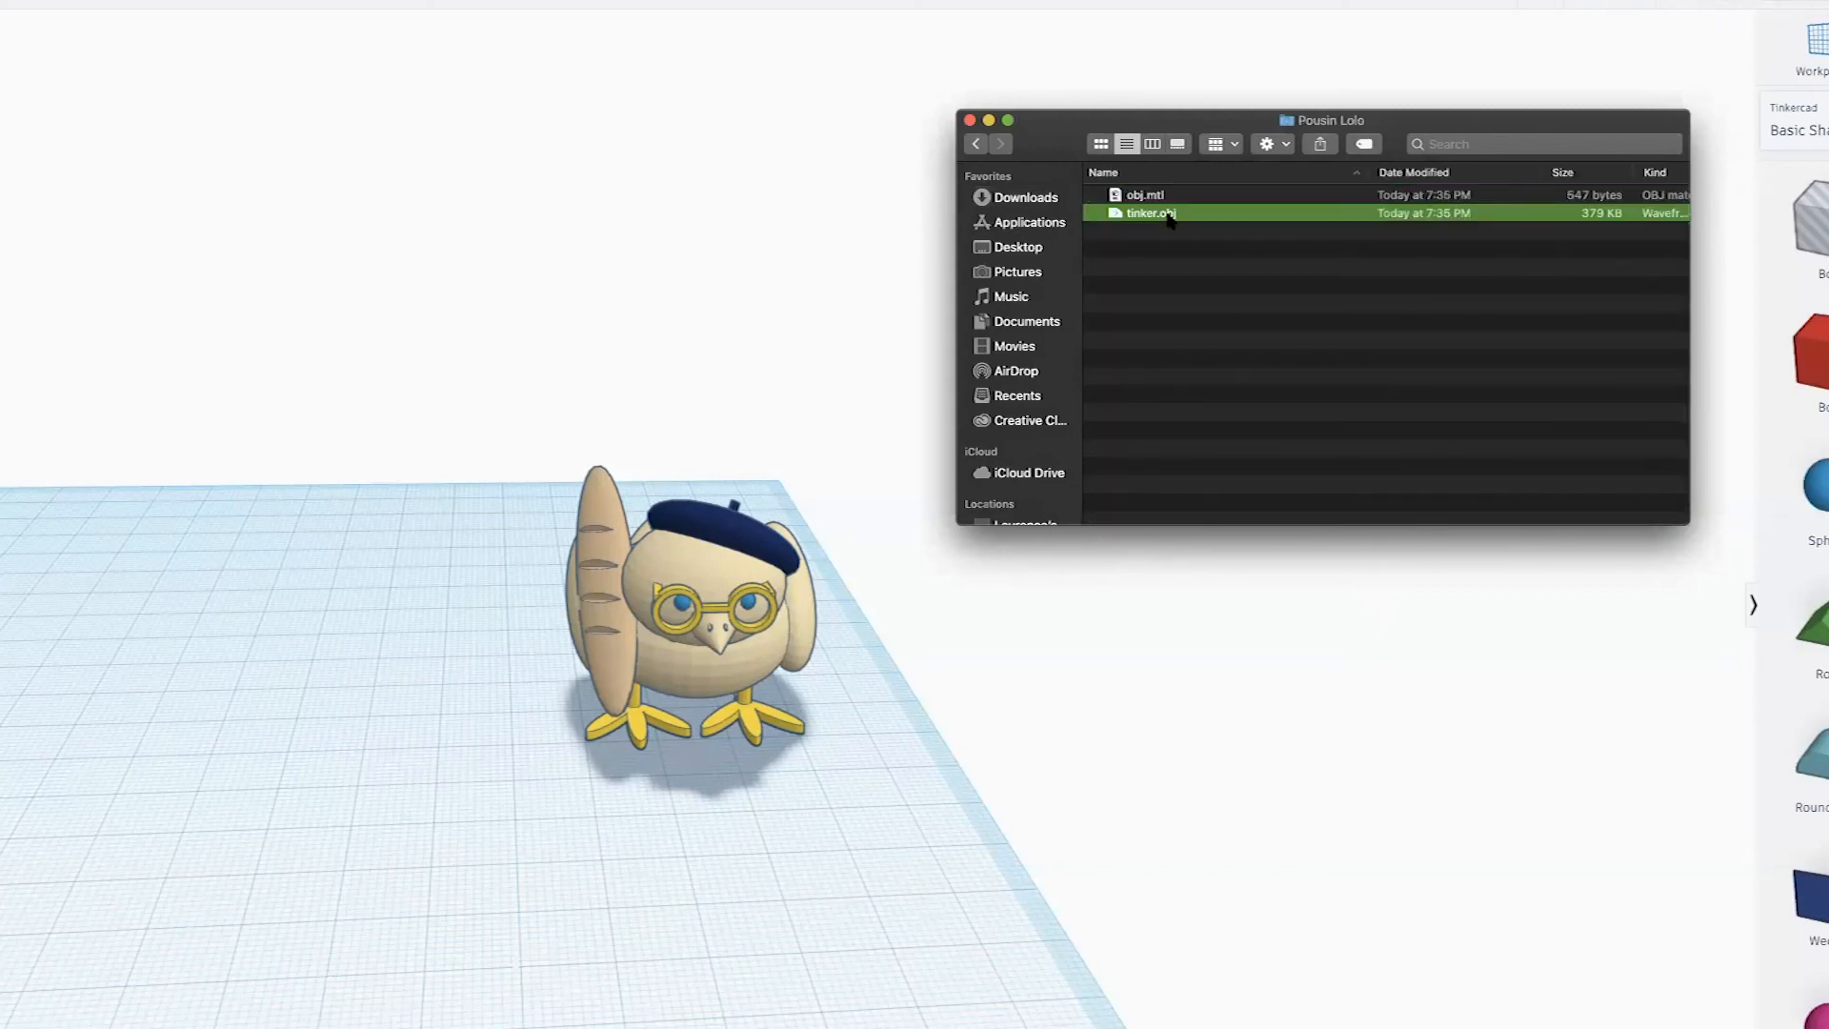
key(space)
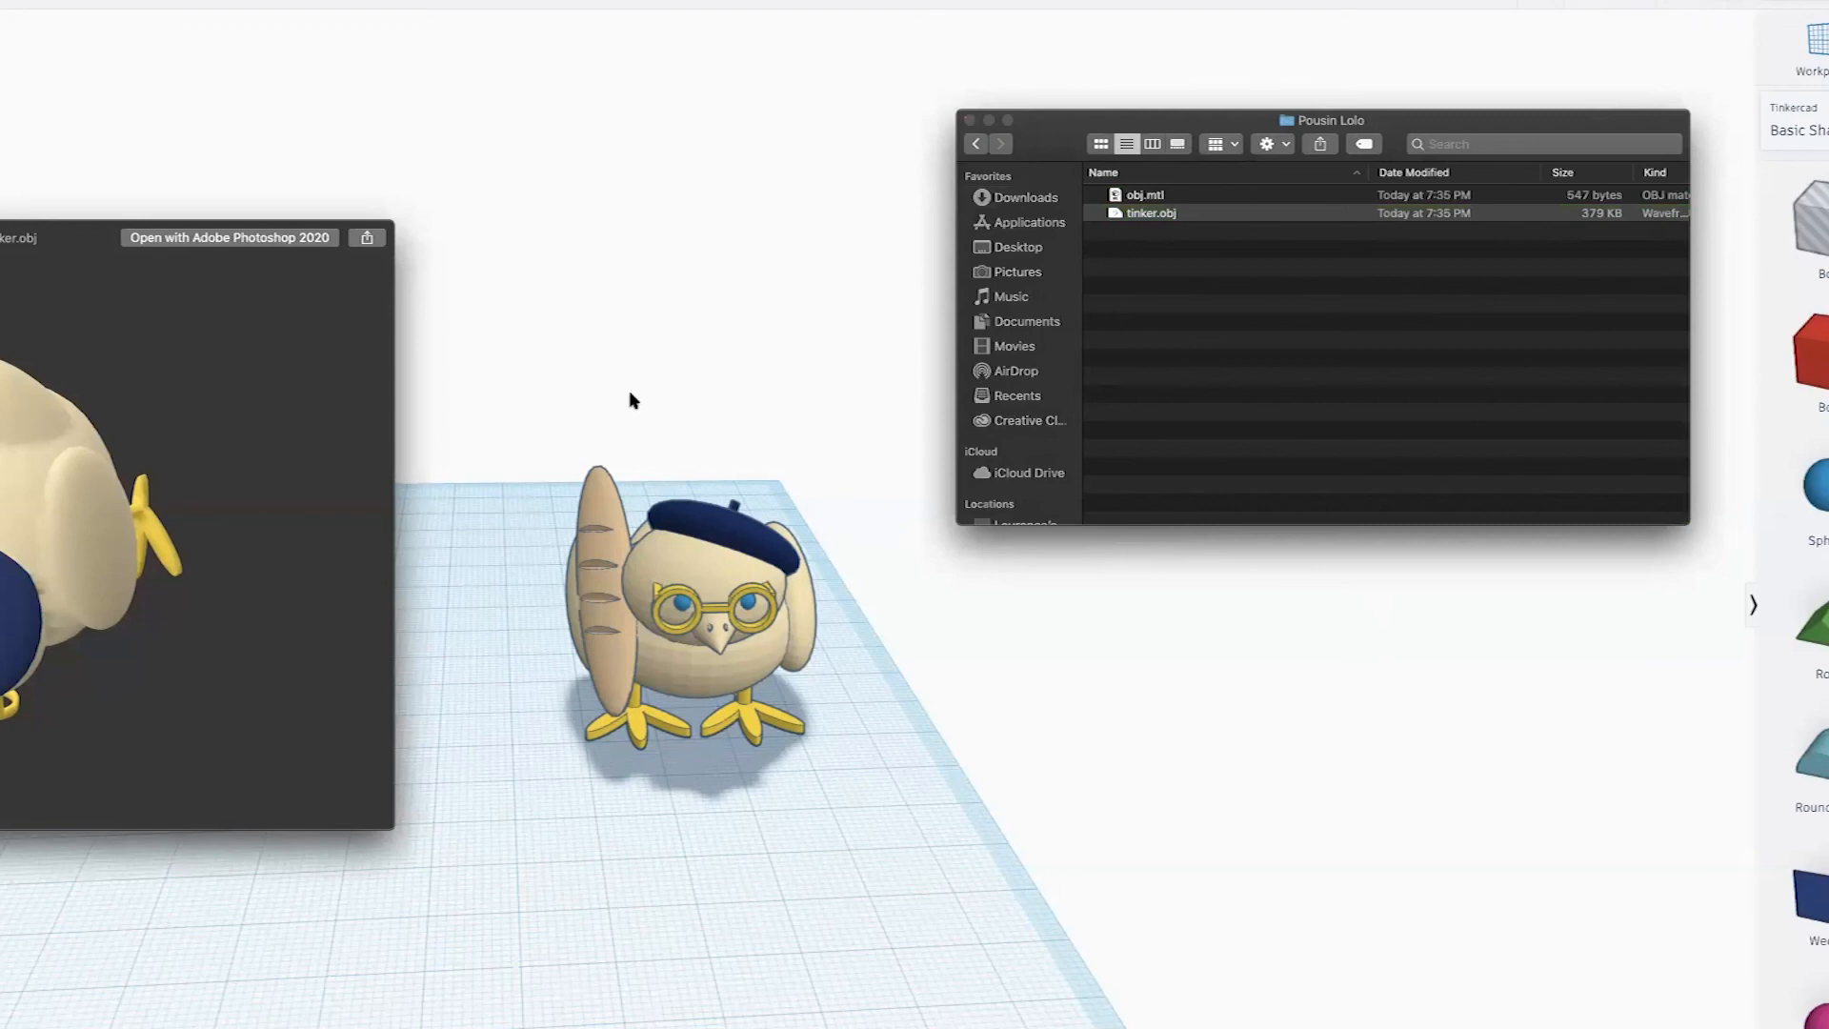
drag(67, 383, 279, 694)
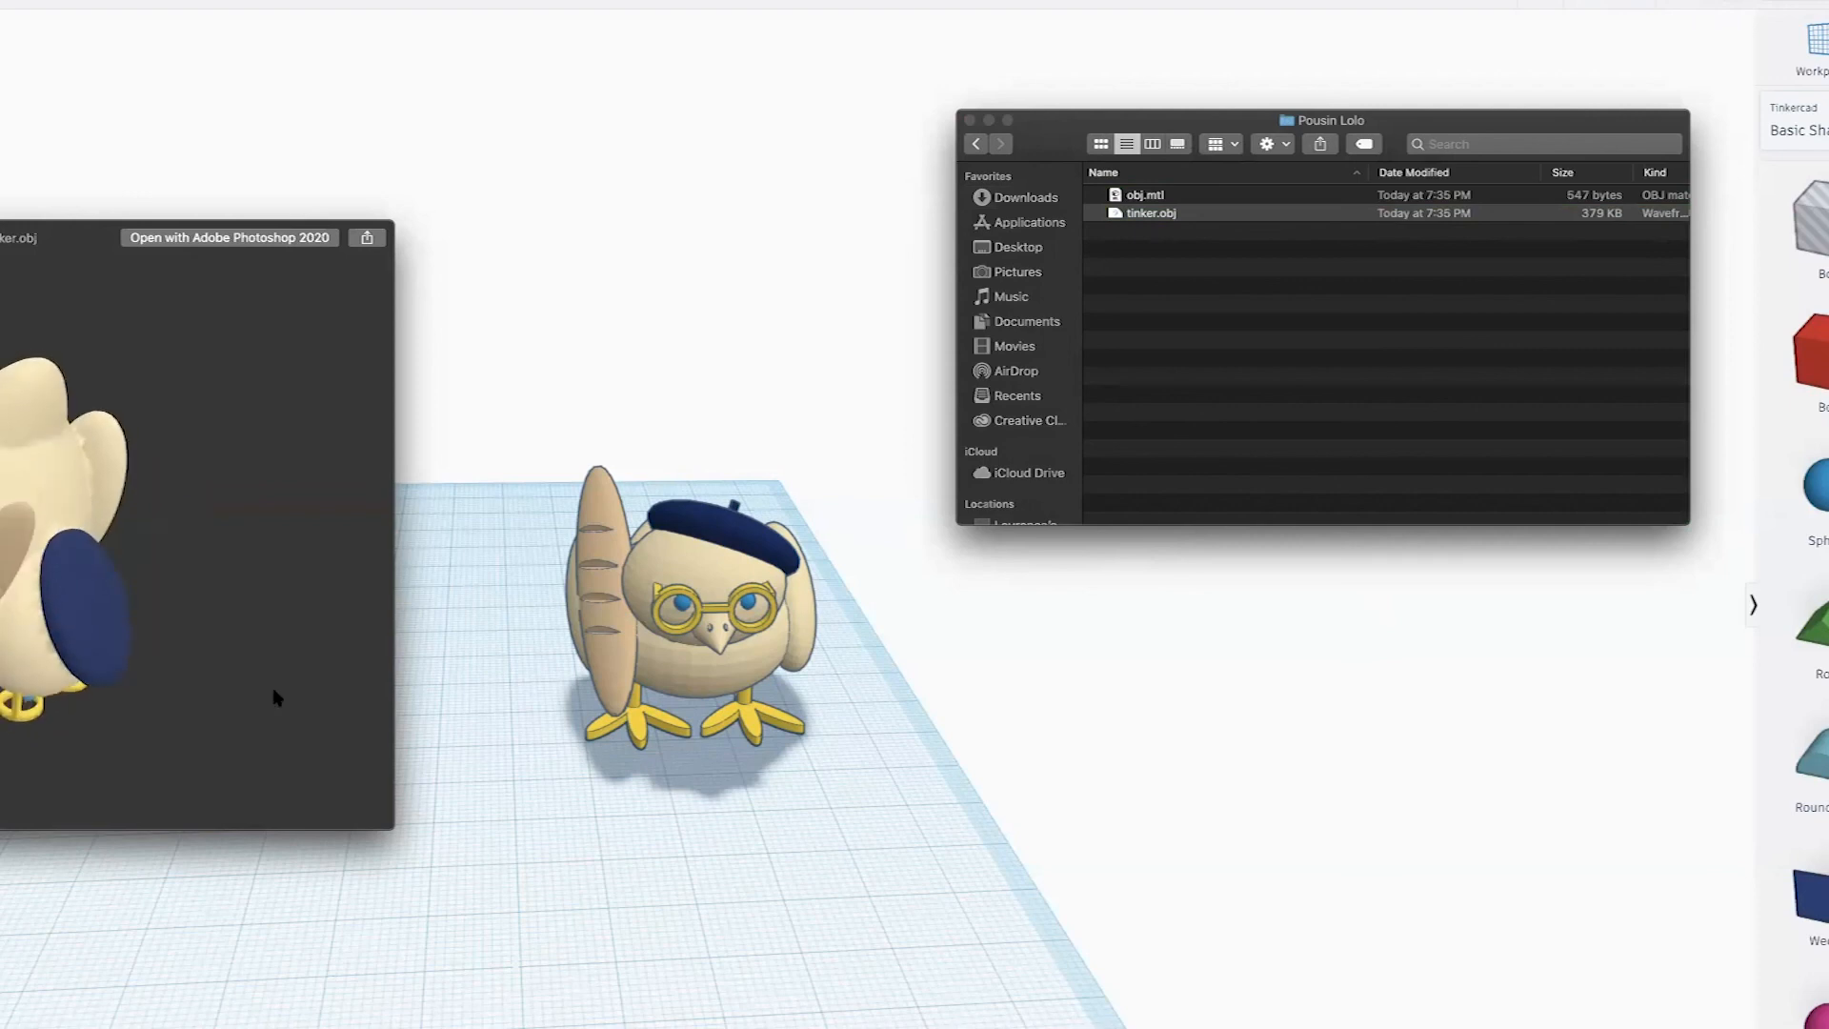
drag(16, 471, 38, 610)
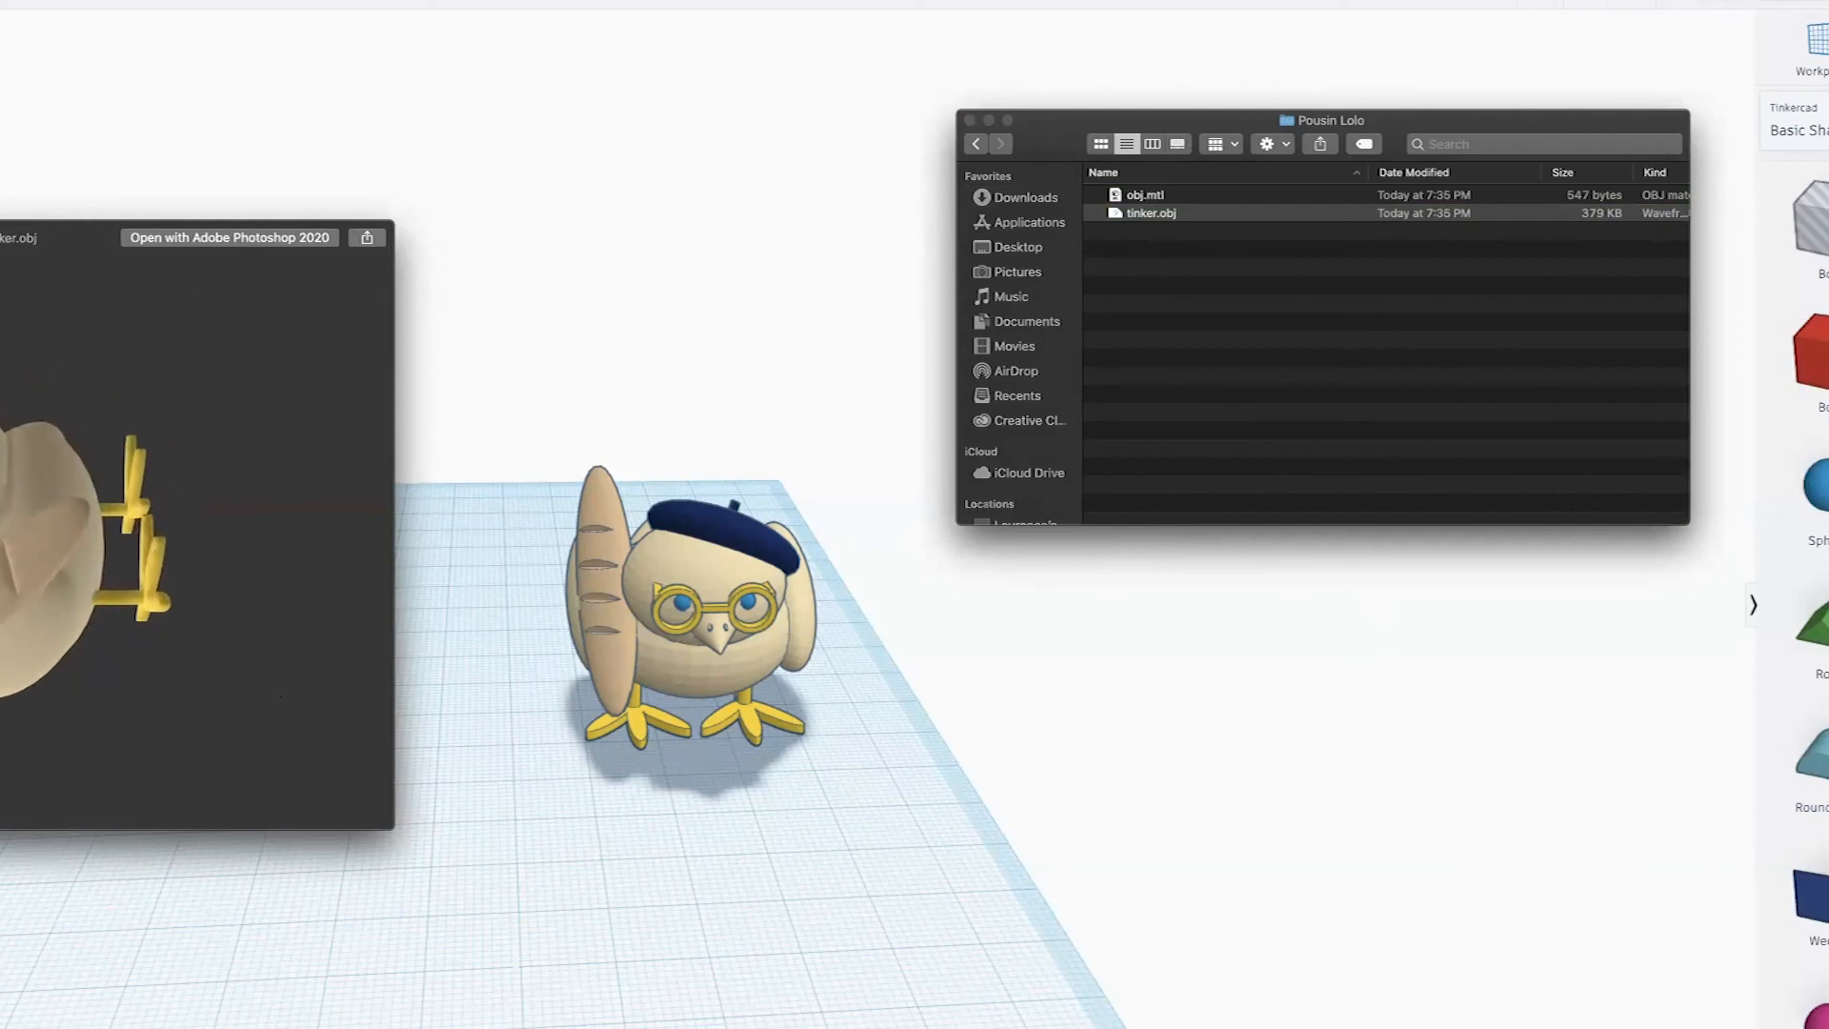
key(space)
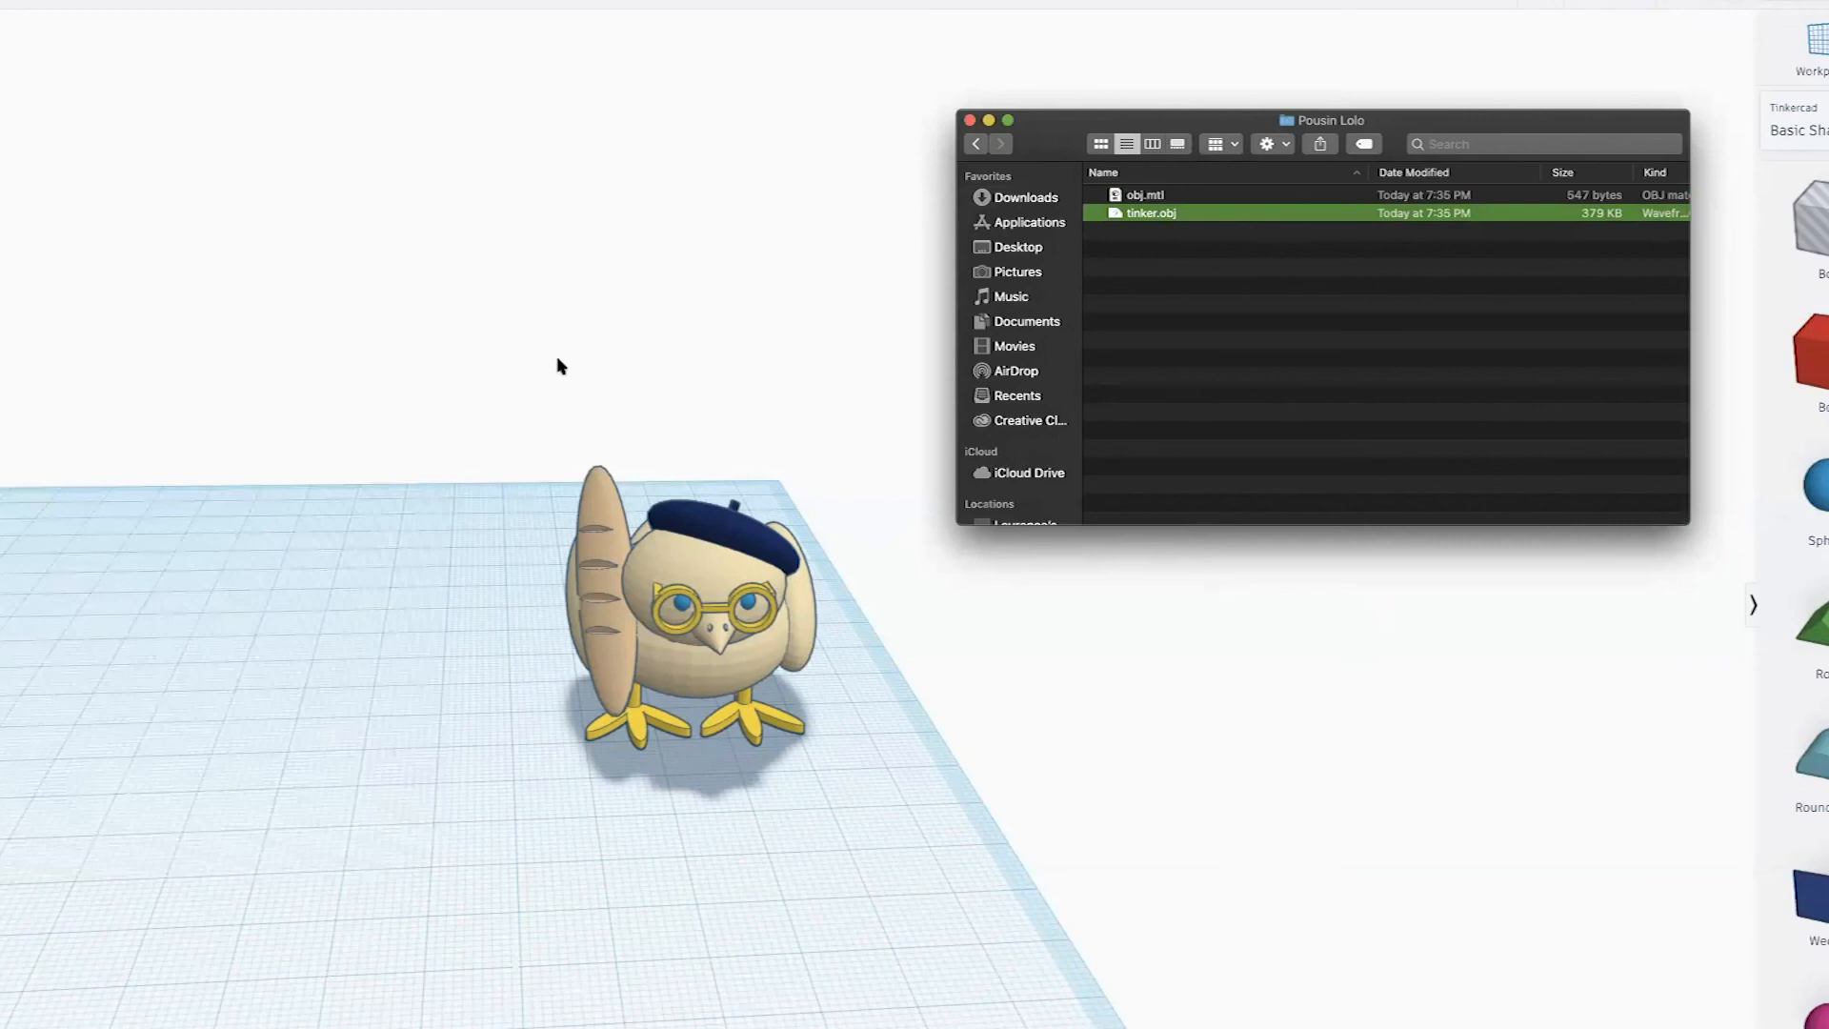
click(971, 121)
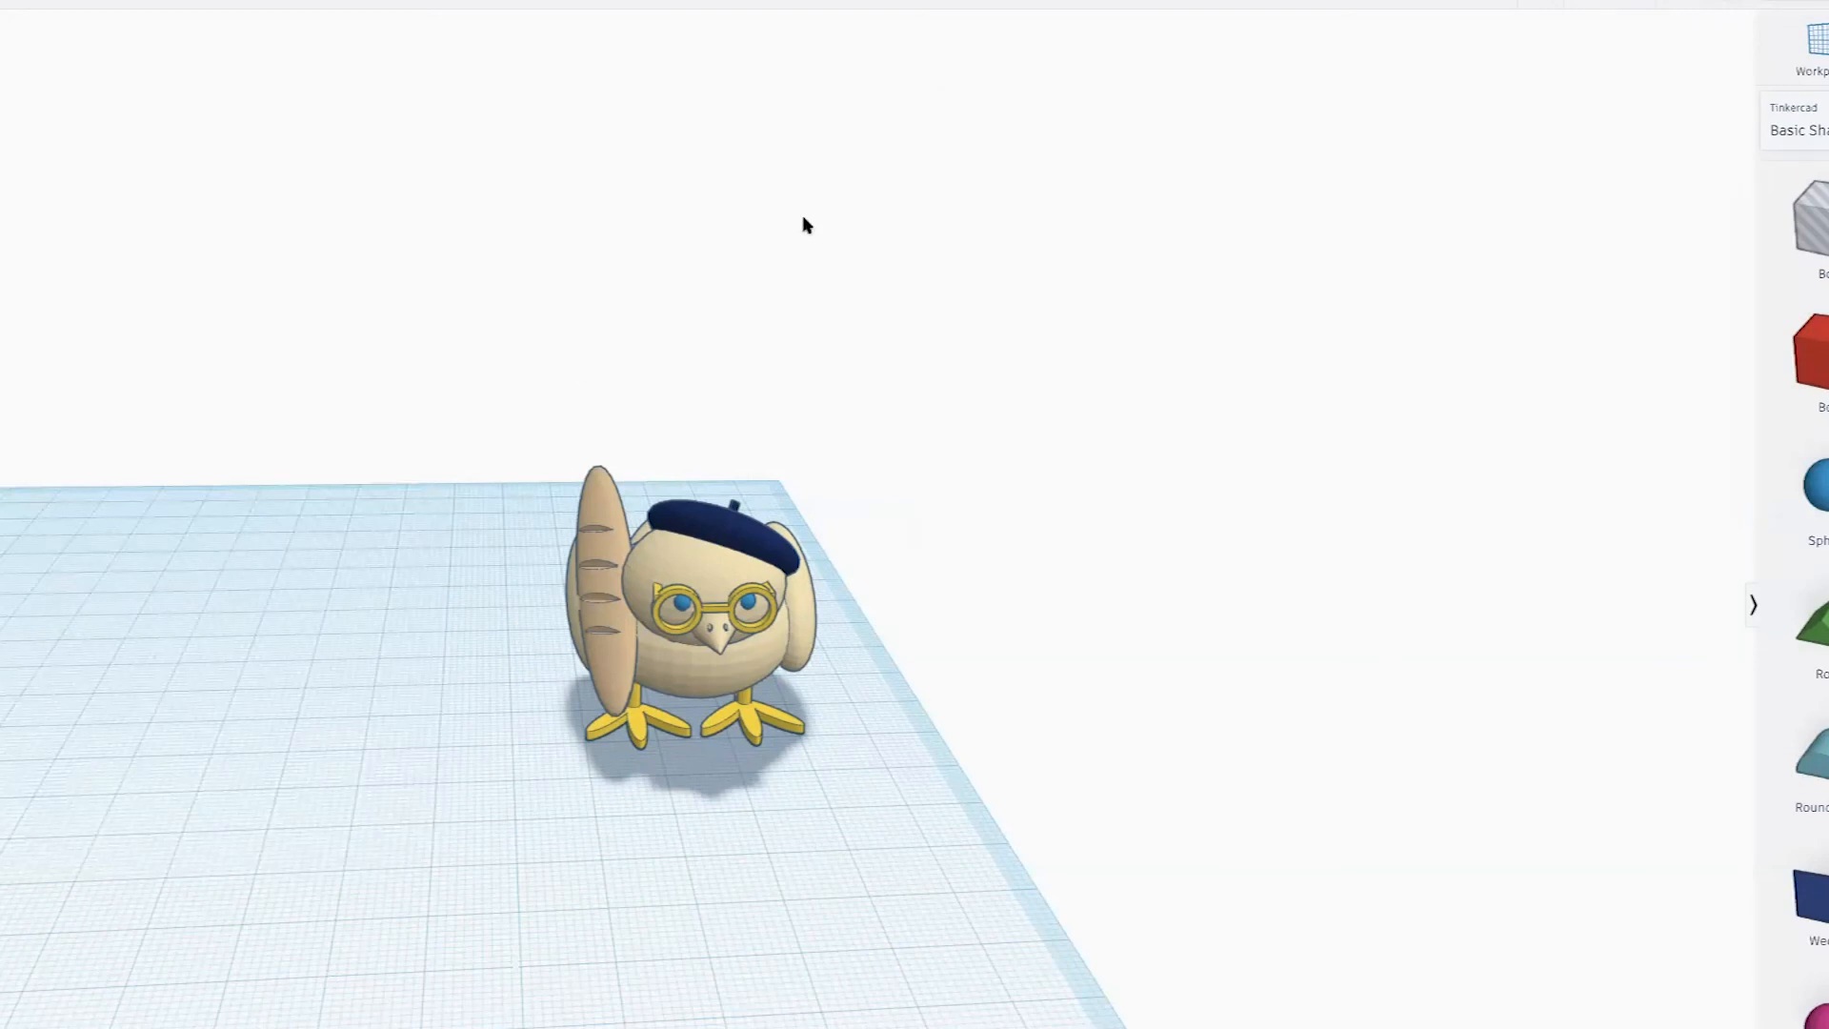